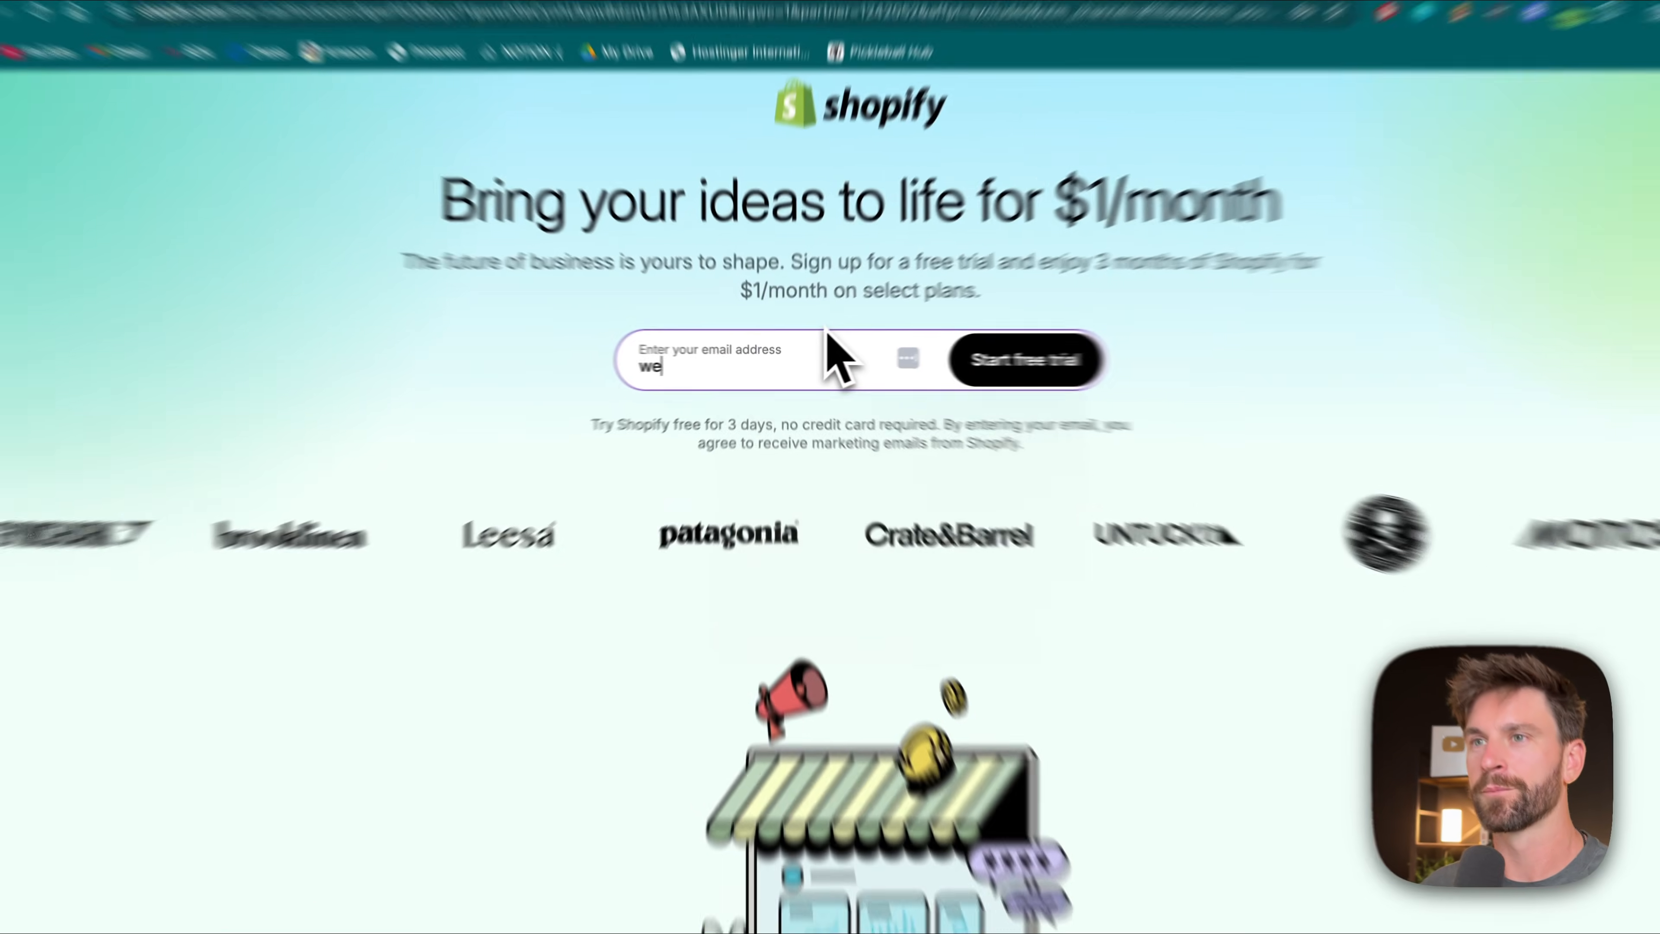
- Sign up for the free trial with the e-mail address and account password, and create the Shopify account
text(gmail.com)
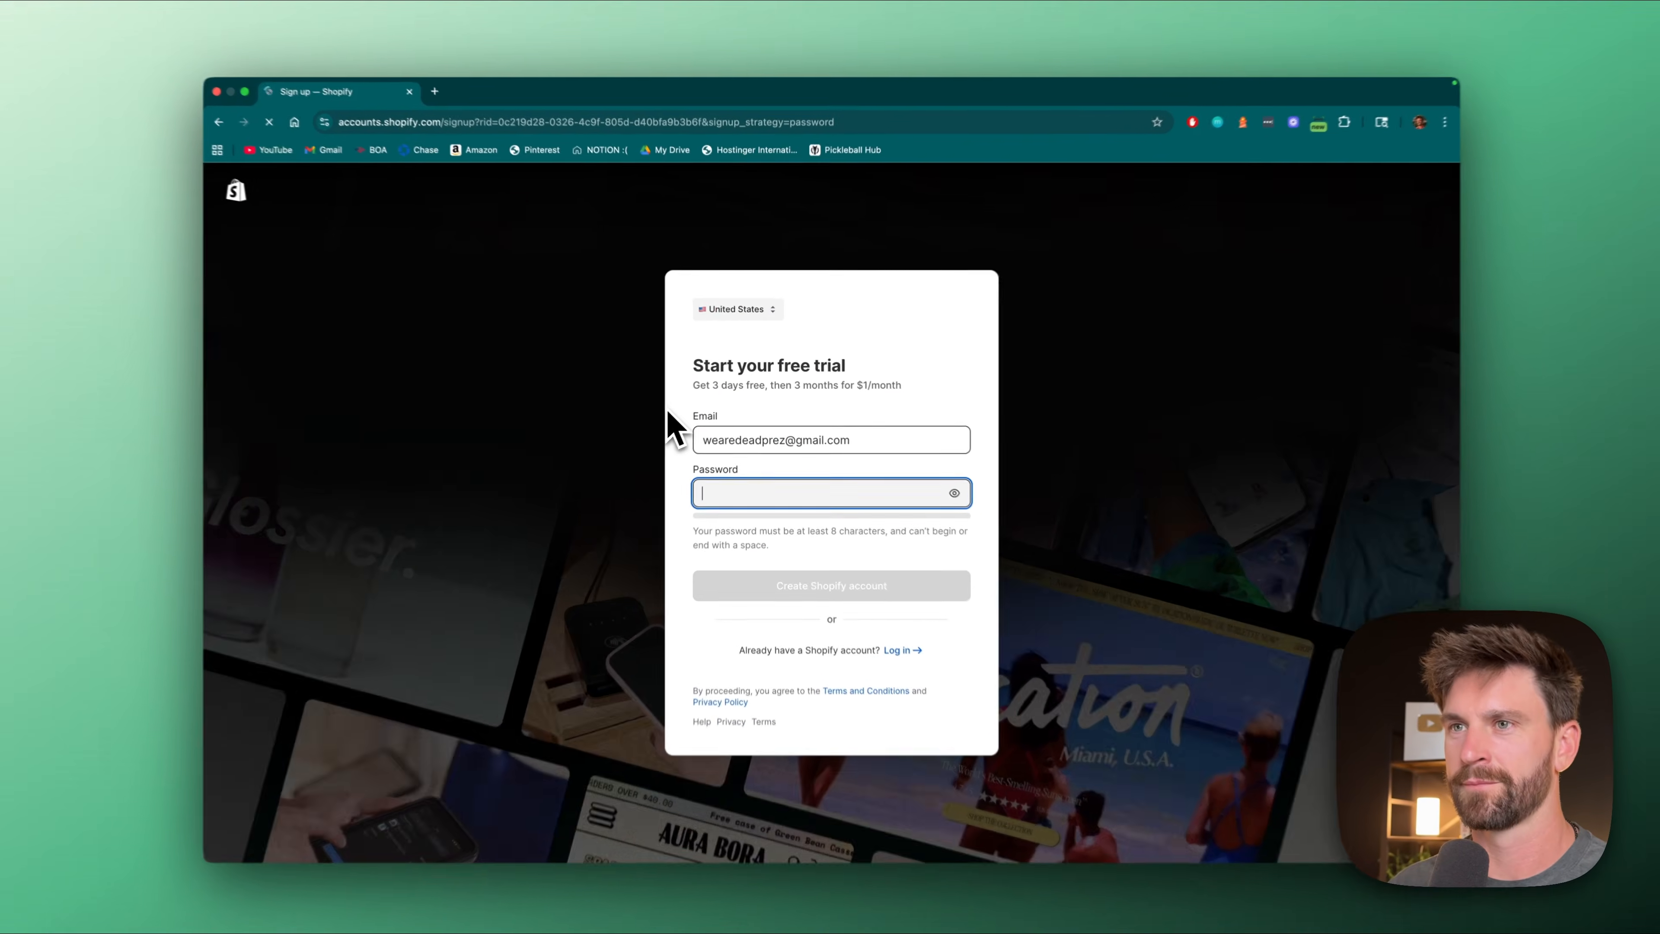
key(ctrl+v)
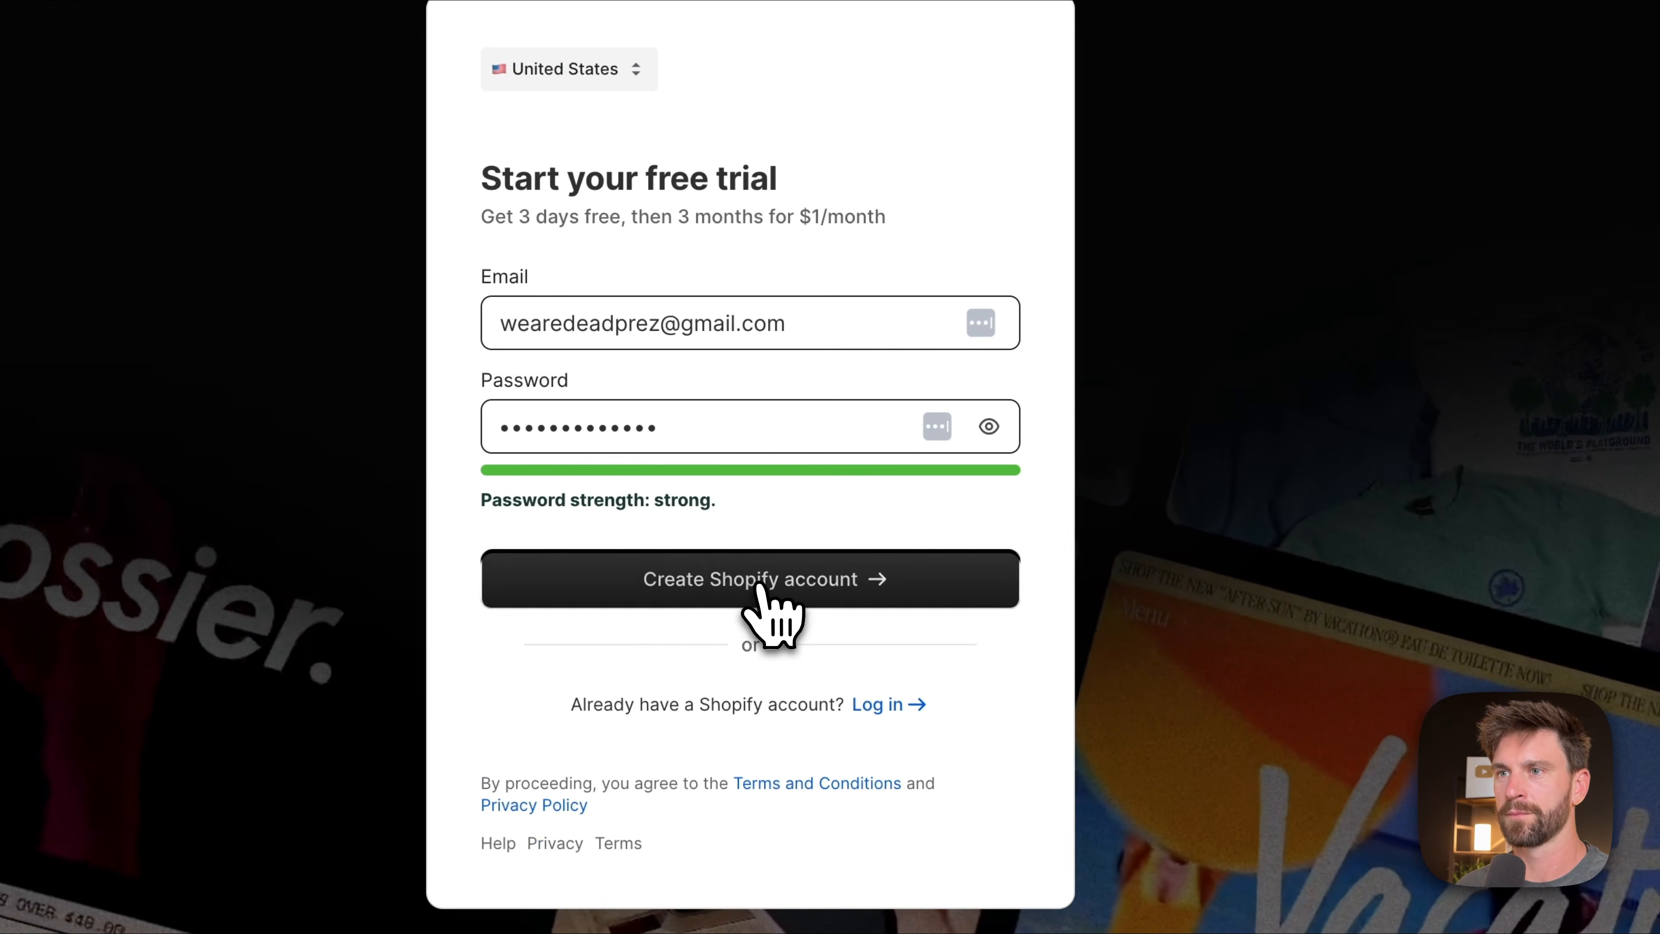
click(757, 586)
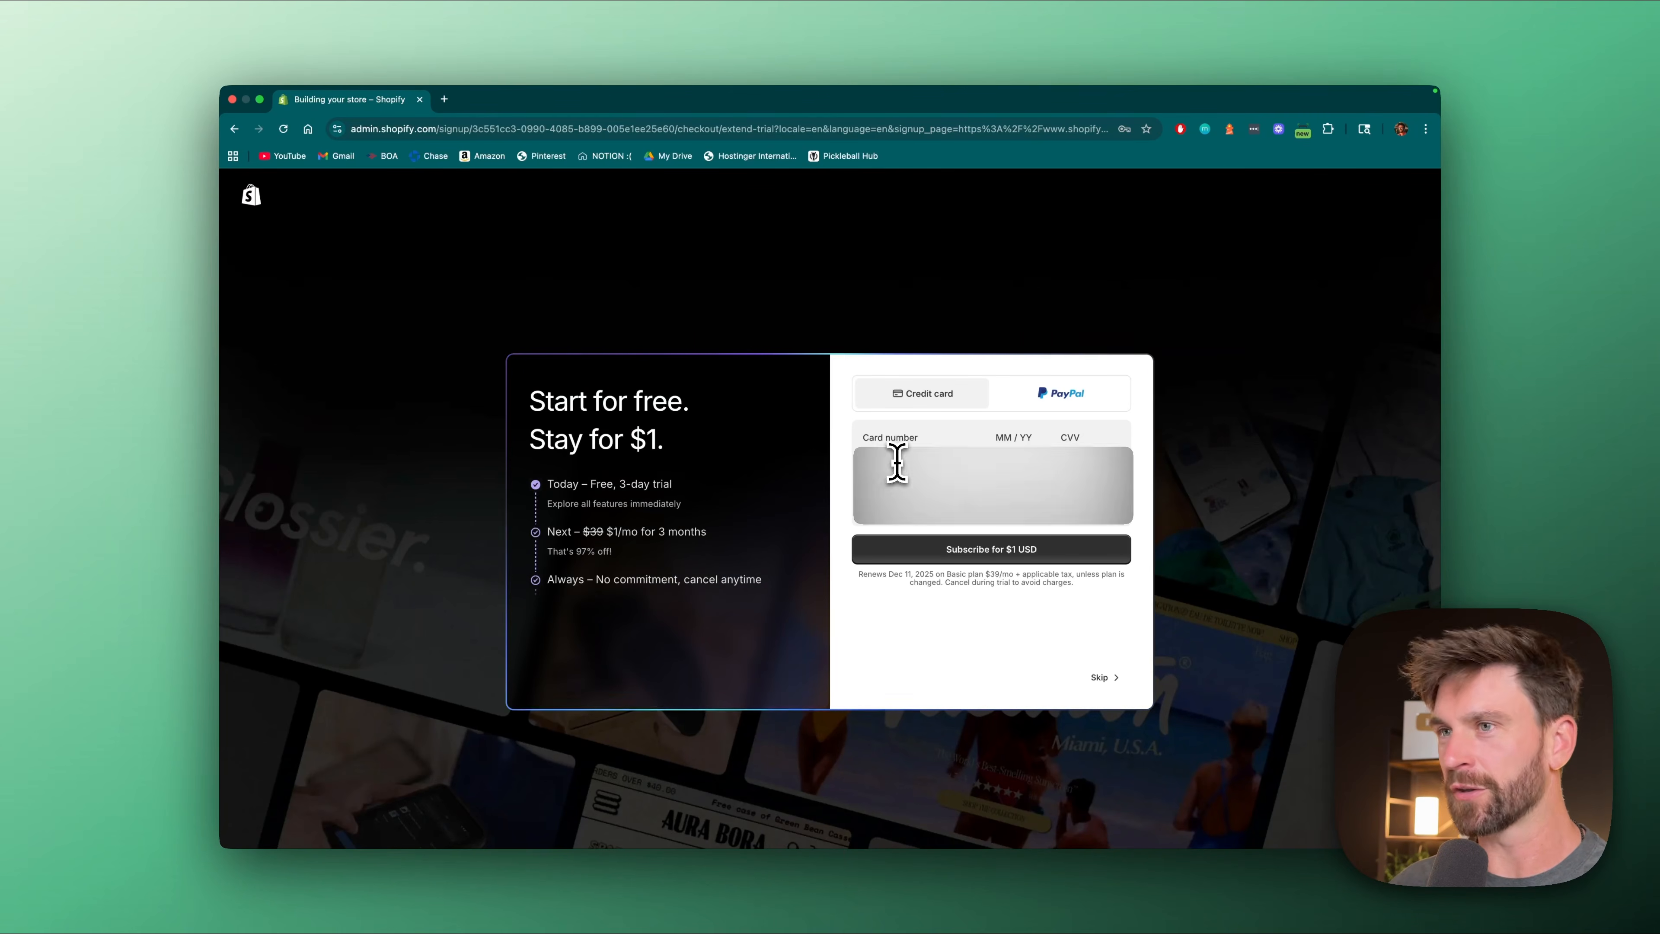
- Fill in the credit card payment details and subscribe for $1 USD
click(897, 463)
click(903, 510)
click(918, 504)
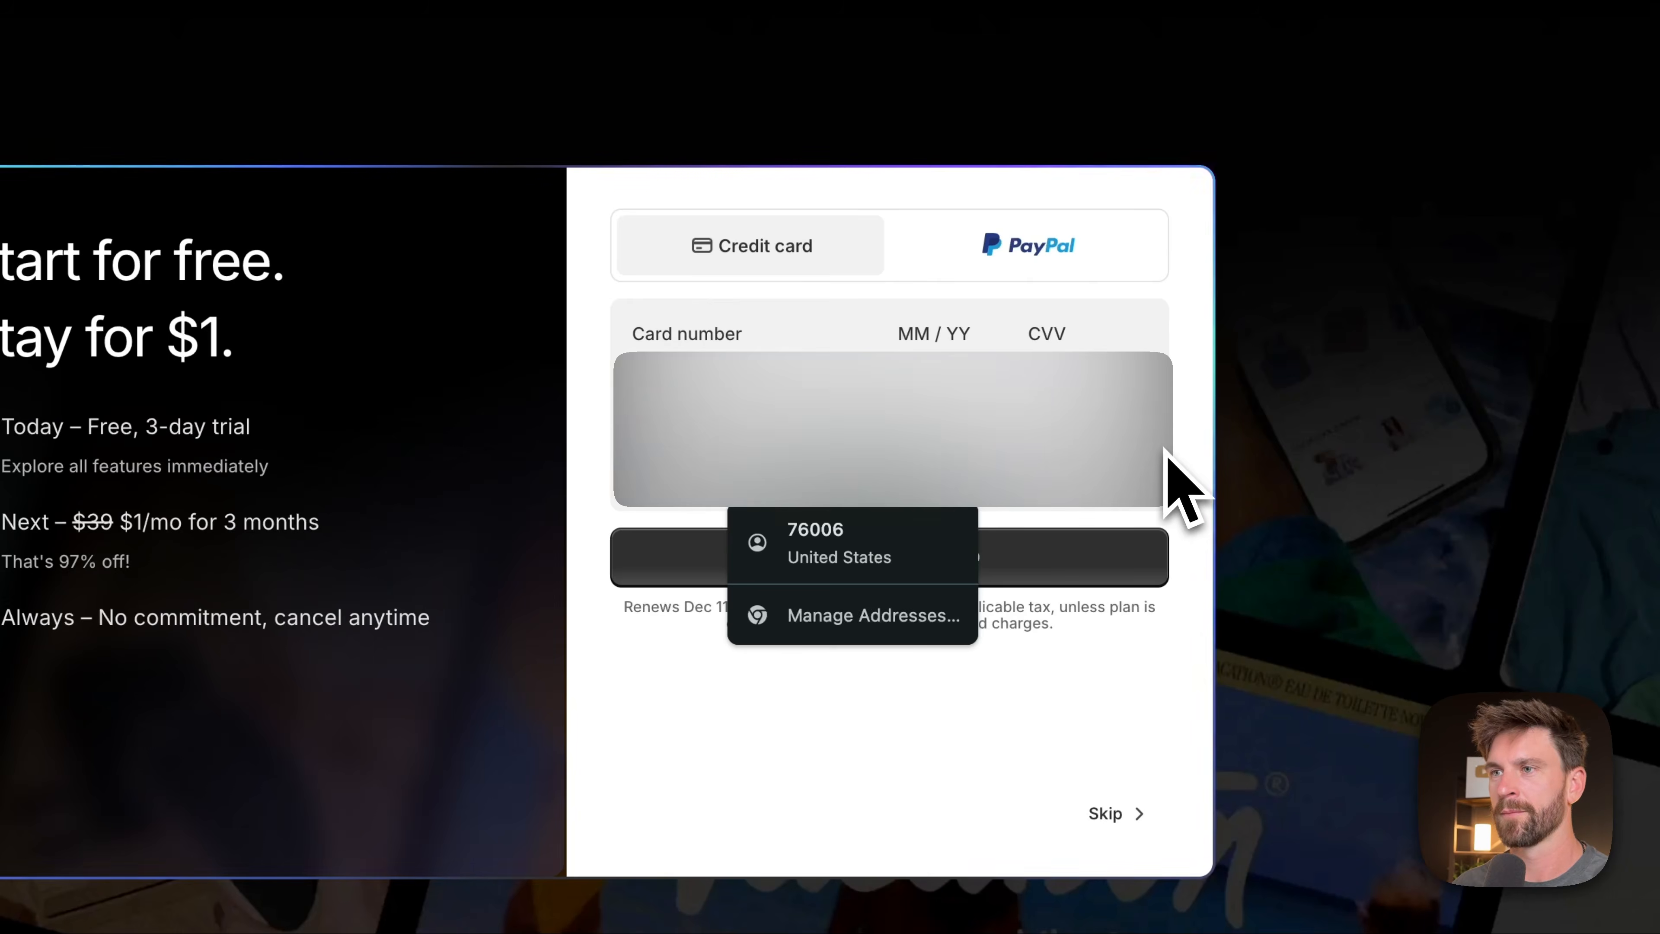
click(1164, 452)
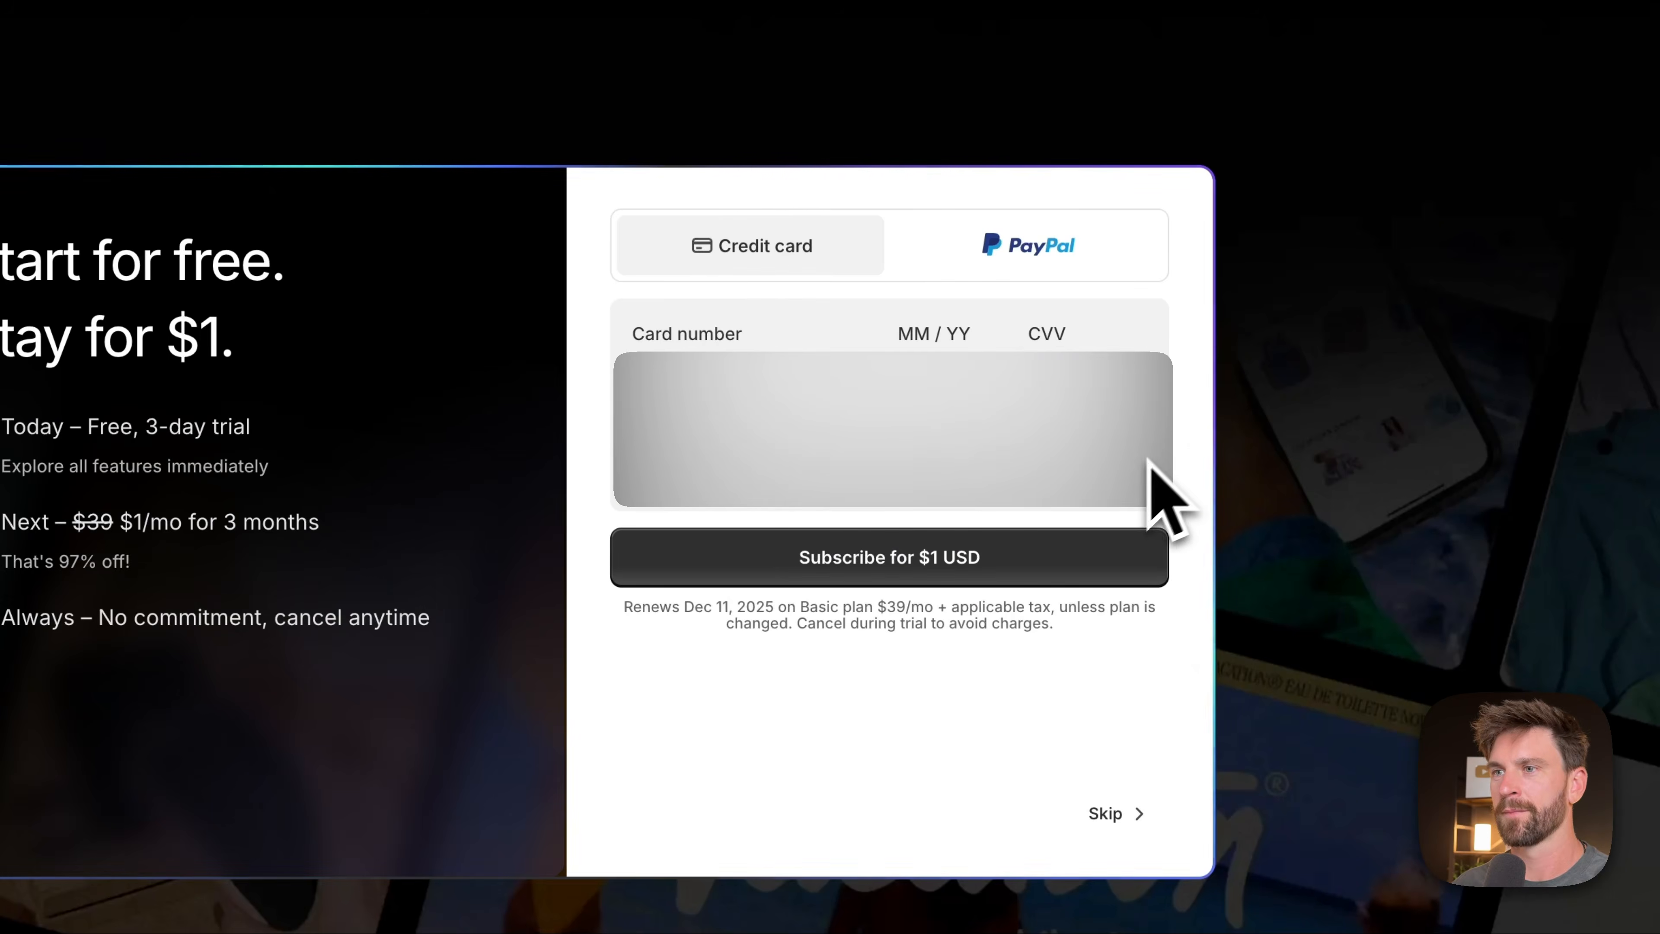
click(889, 561)
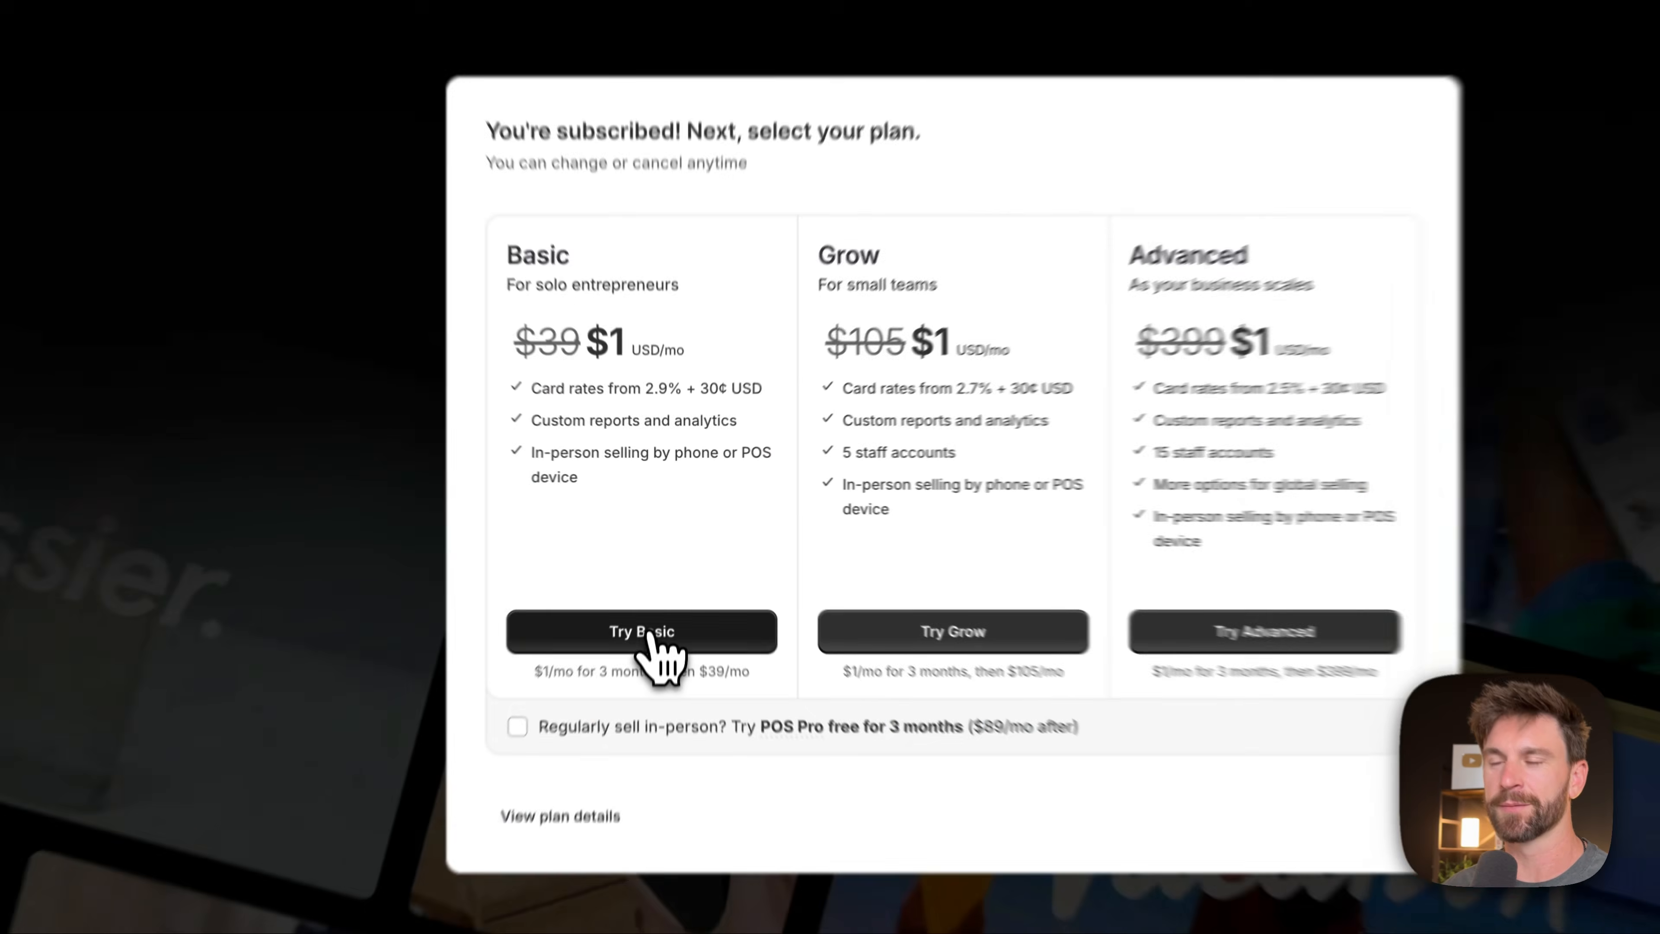
- Choose the Basic plan and fill in the business address form, starting with the first name
click(663, 570)
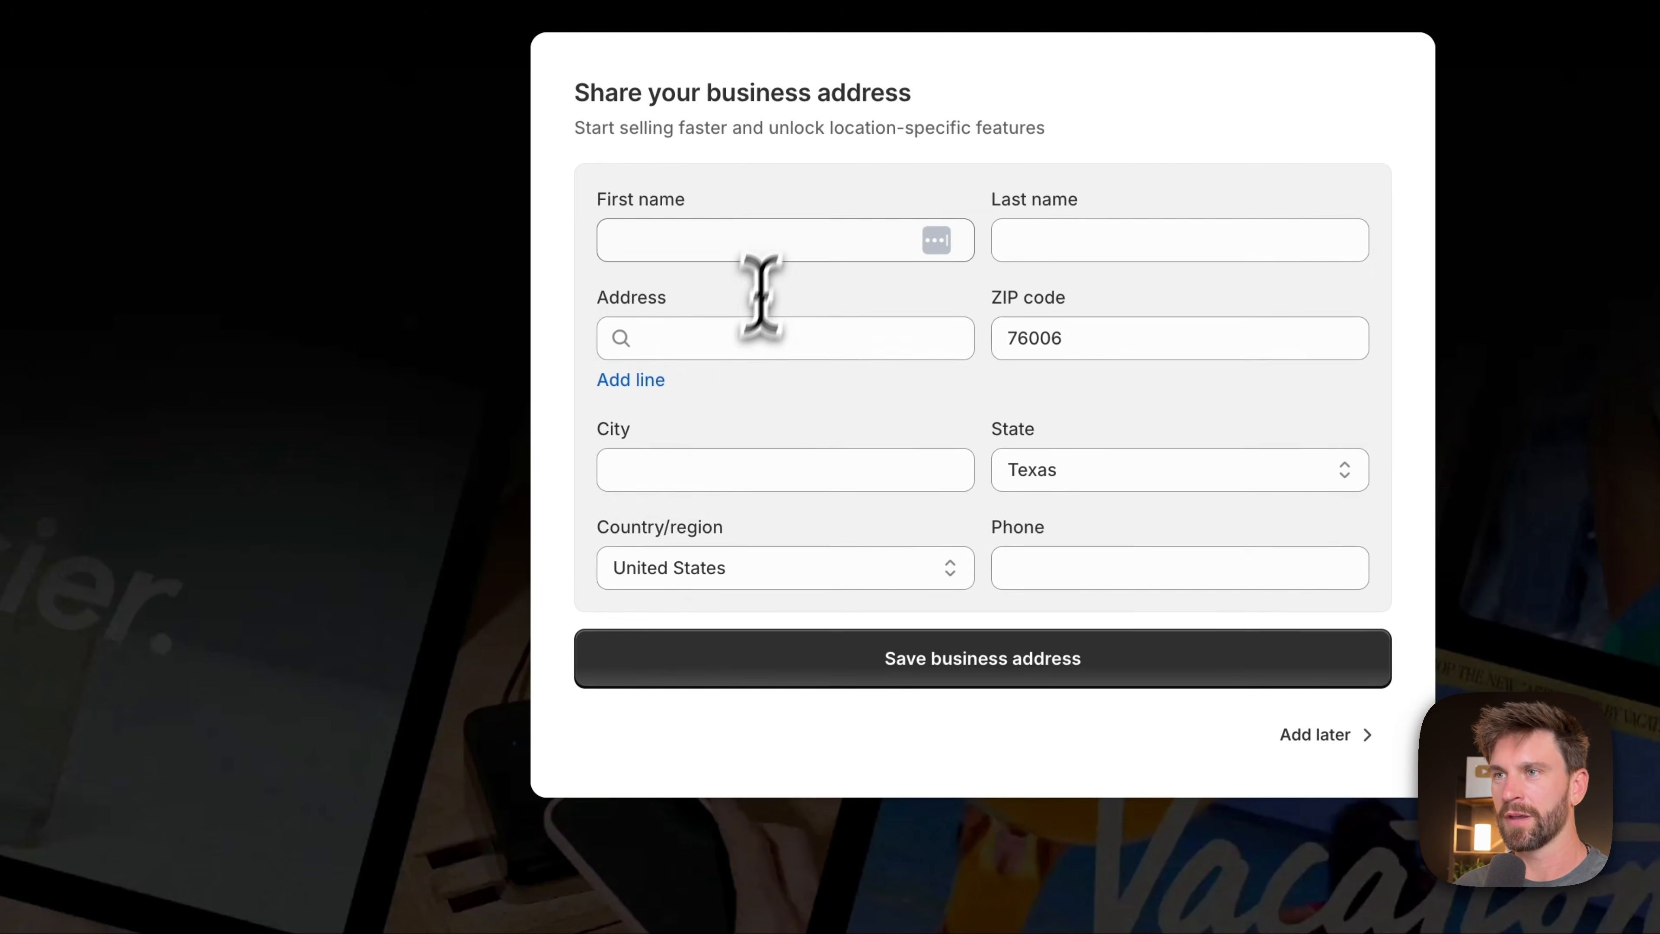
click(773, 252)
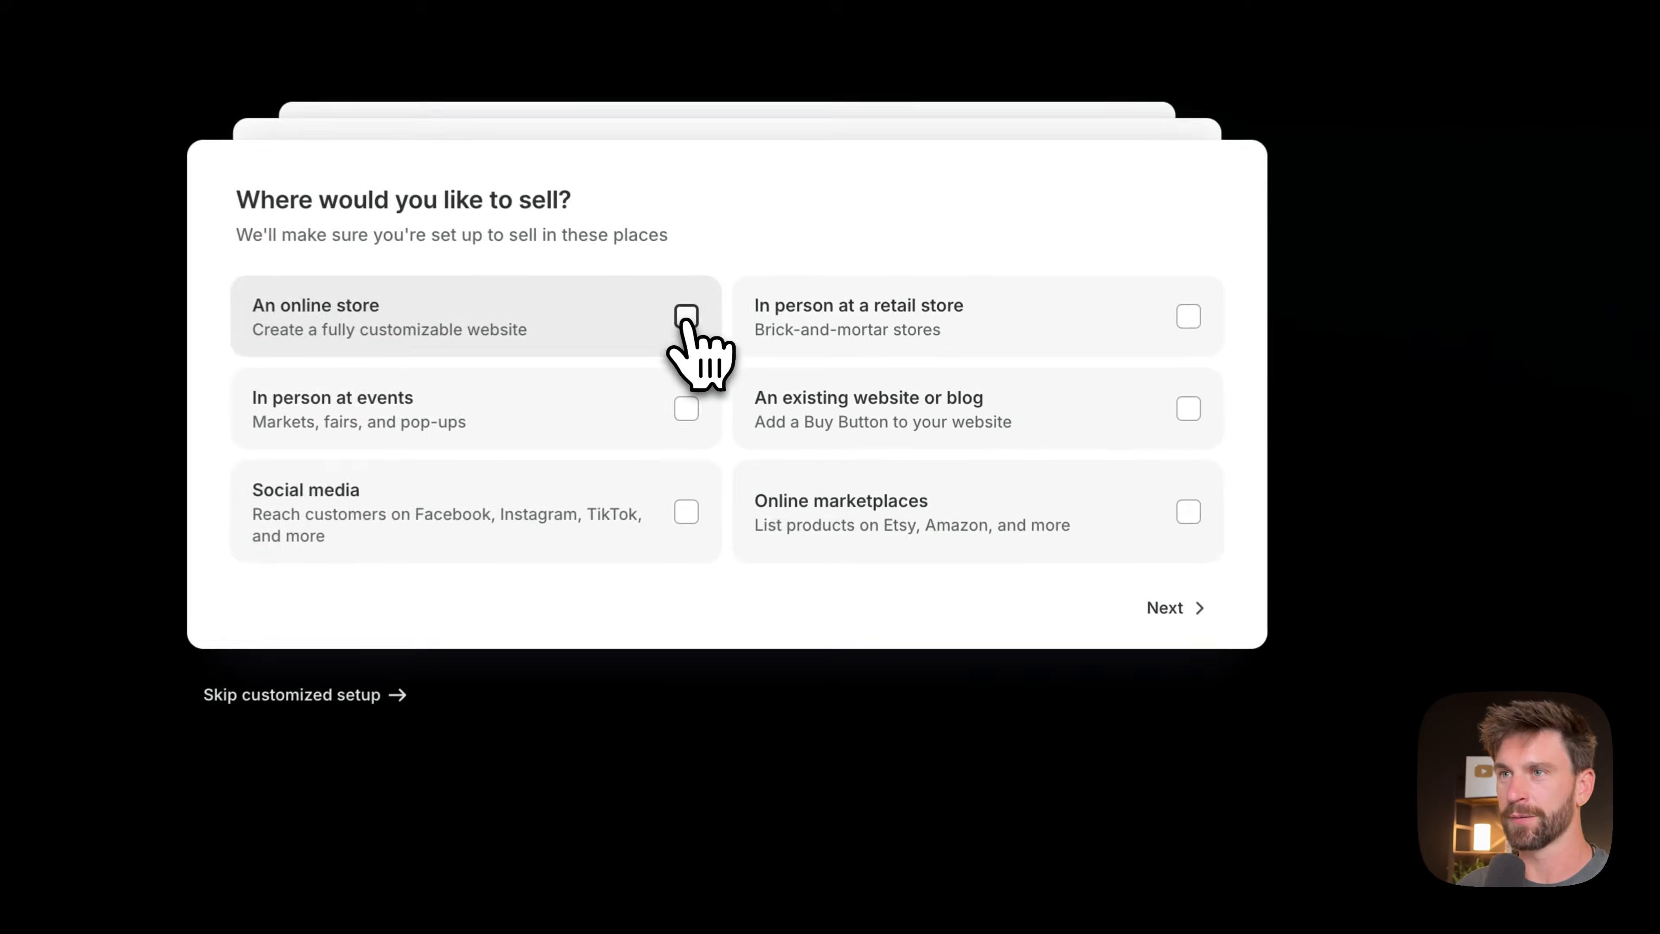
- Answer the setup questions with an online store, "New business or idea" and "Products I buy or make myself"
click(809, 339)
click(1166, 608)
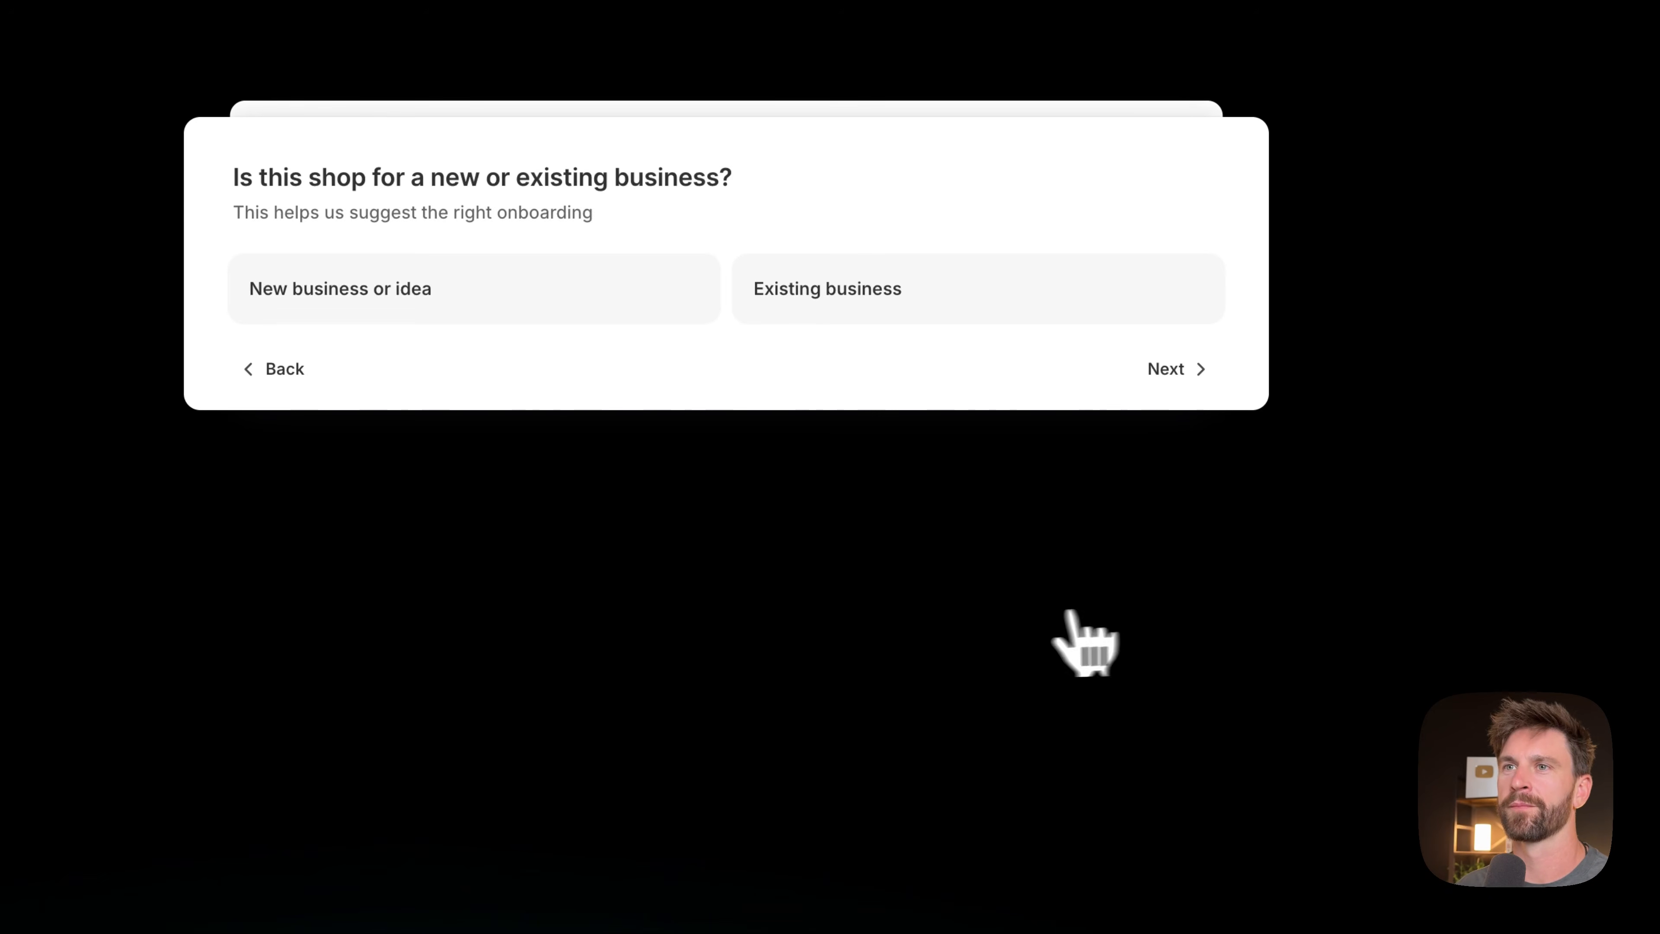
click(512, 304)
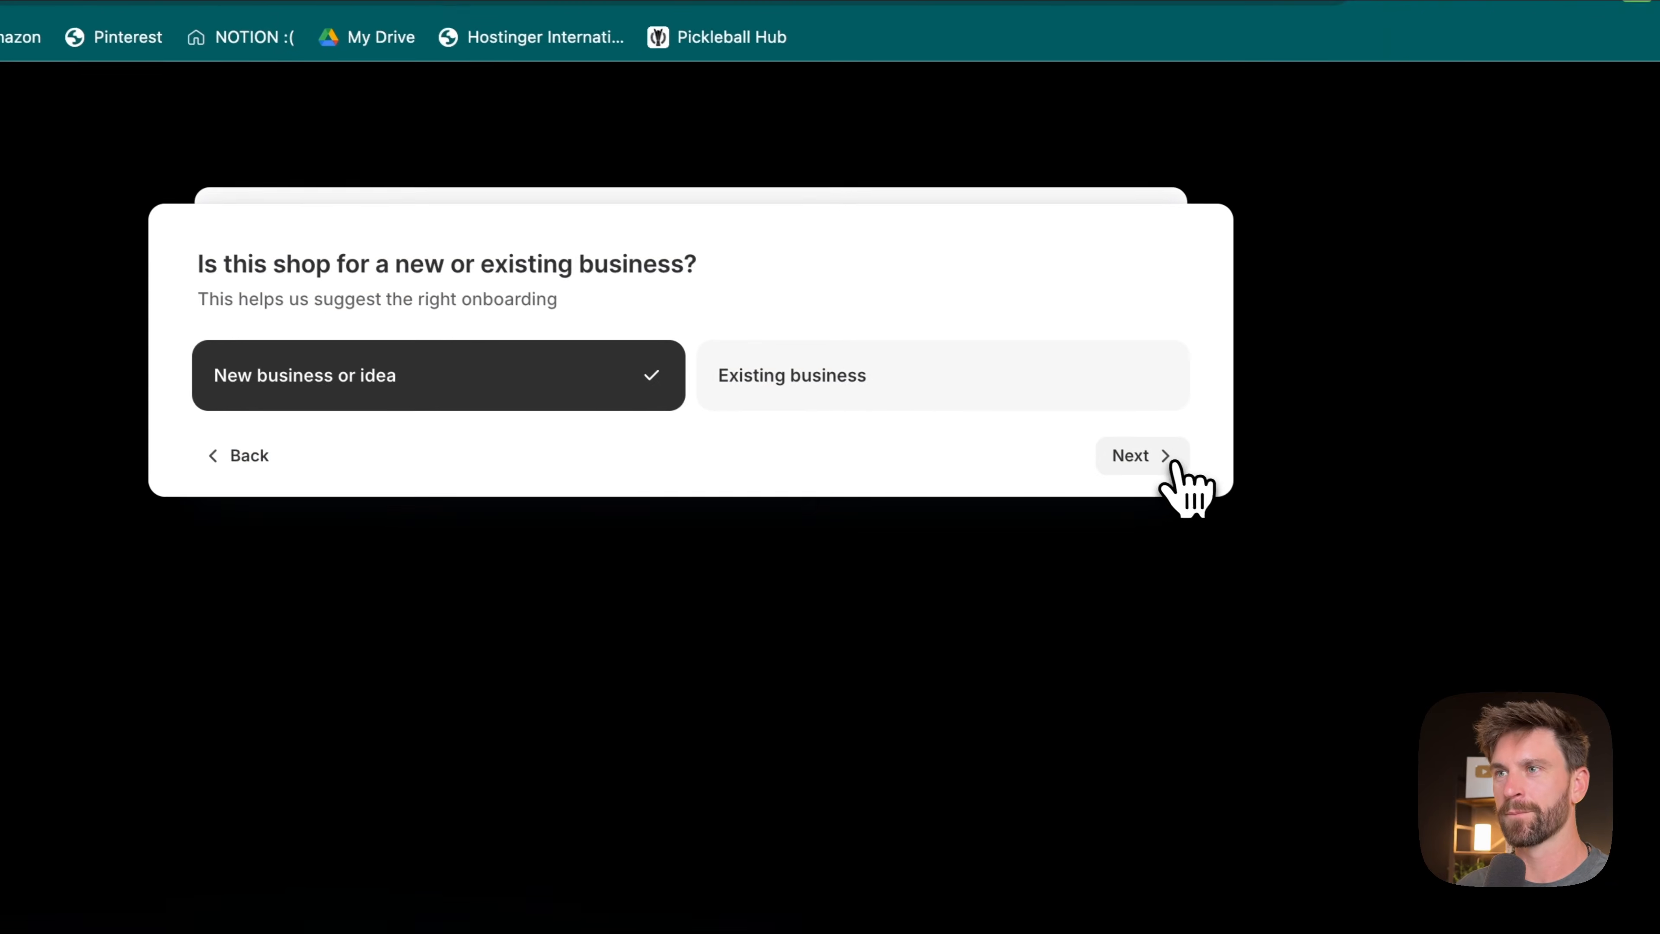
click(1239, 495)
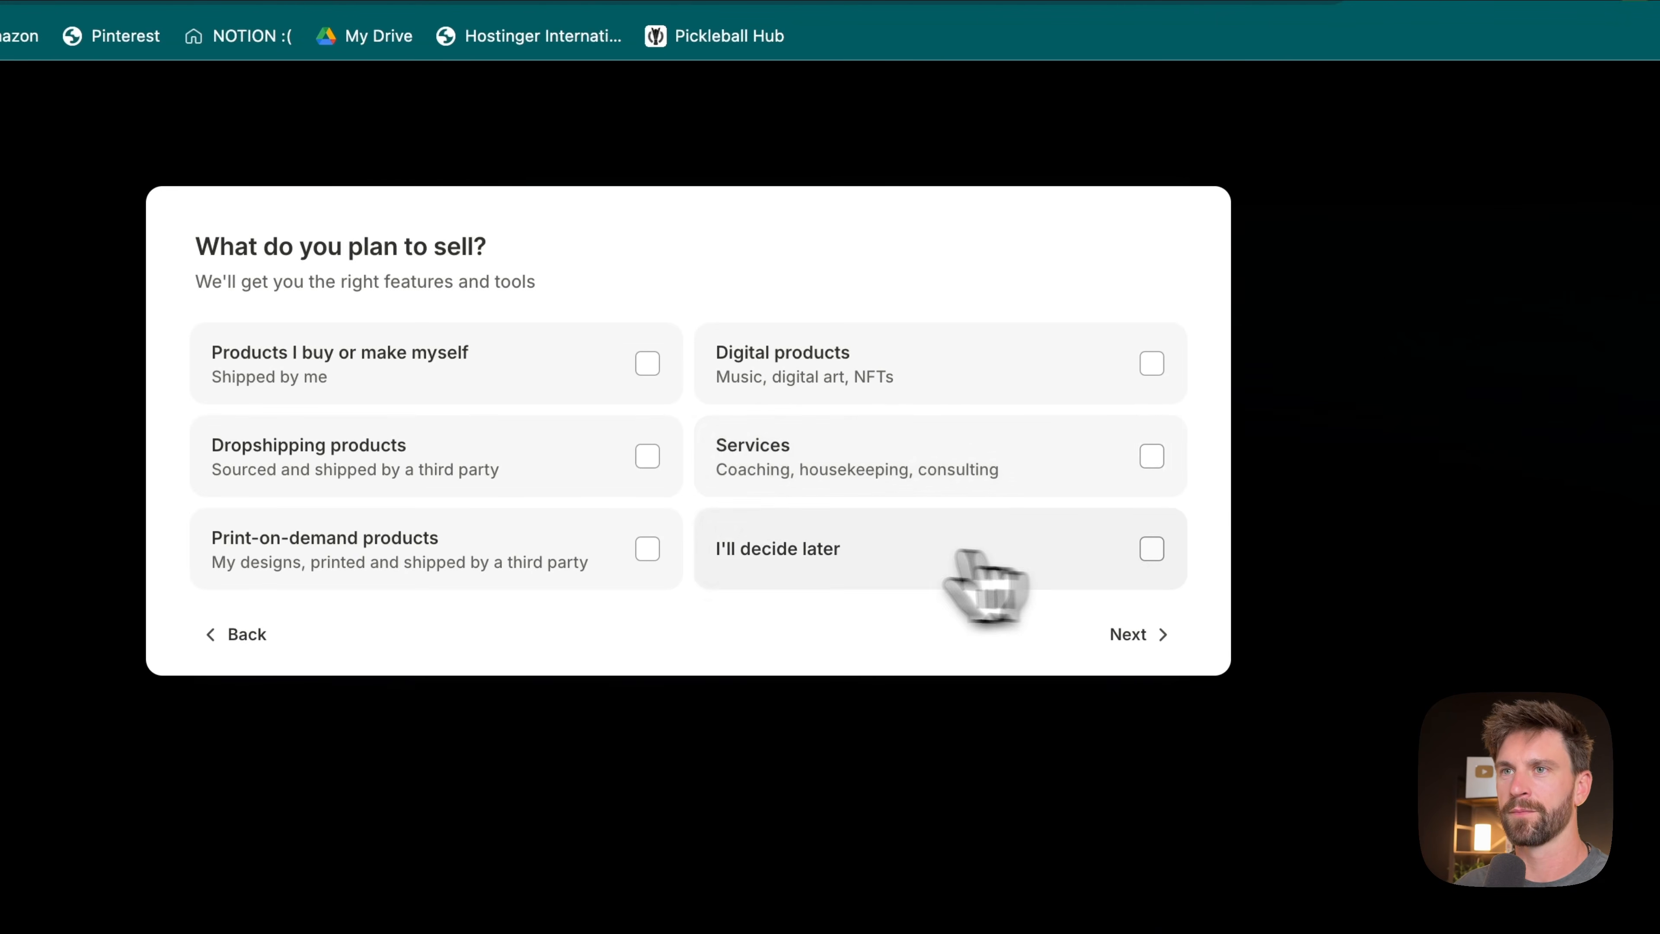
click(652, 376)
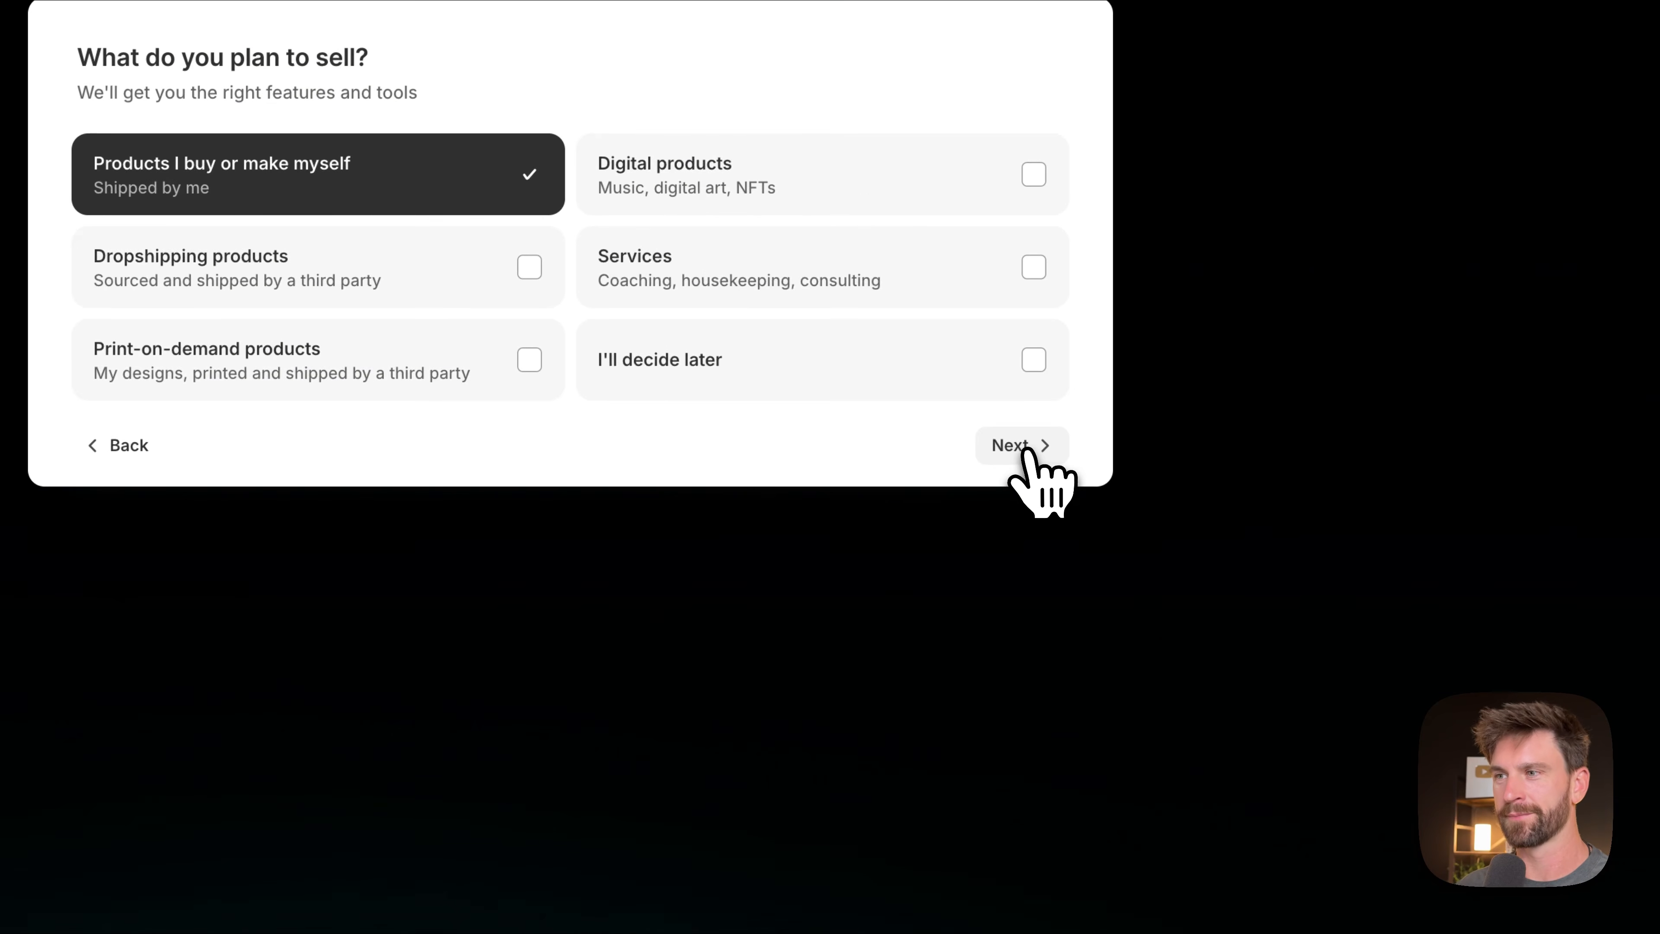
click(1026, 450)
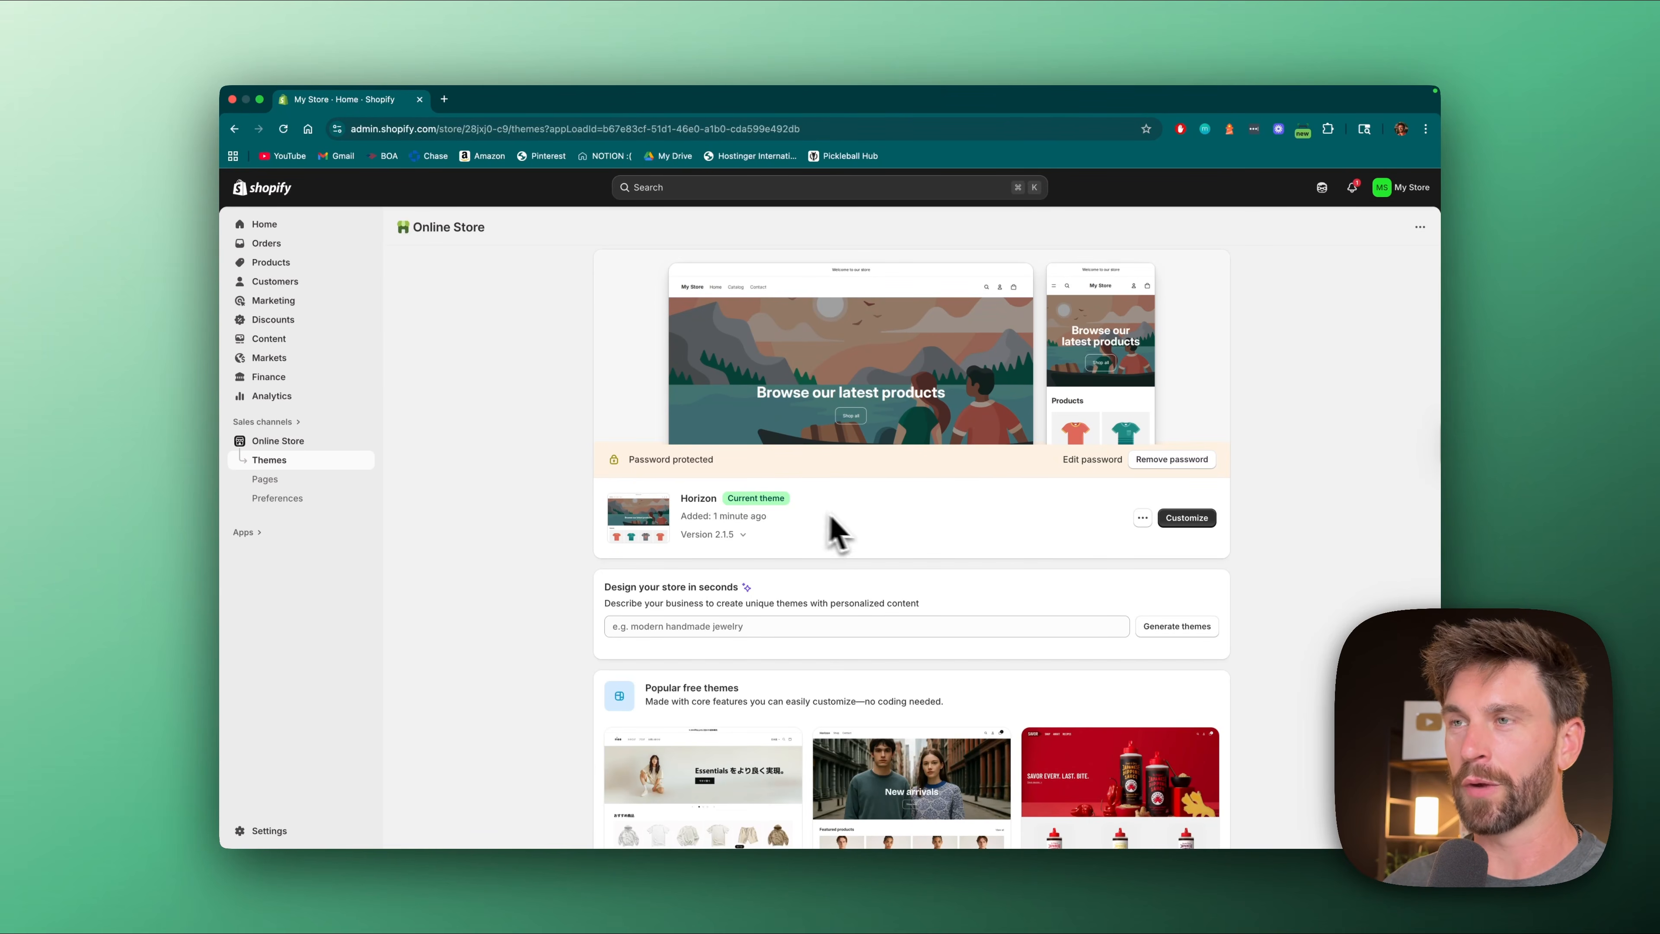
- Find the free Dawn theme in the Theme Store and add it to the store's theme library
scroll(876, 533, down, 5)
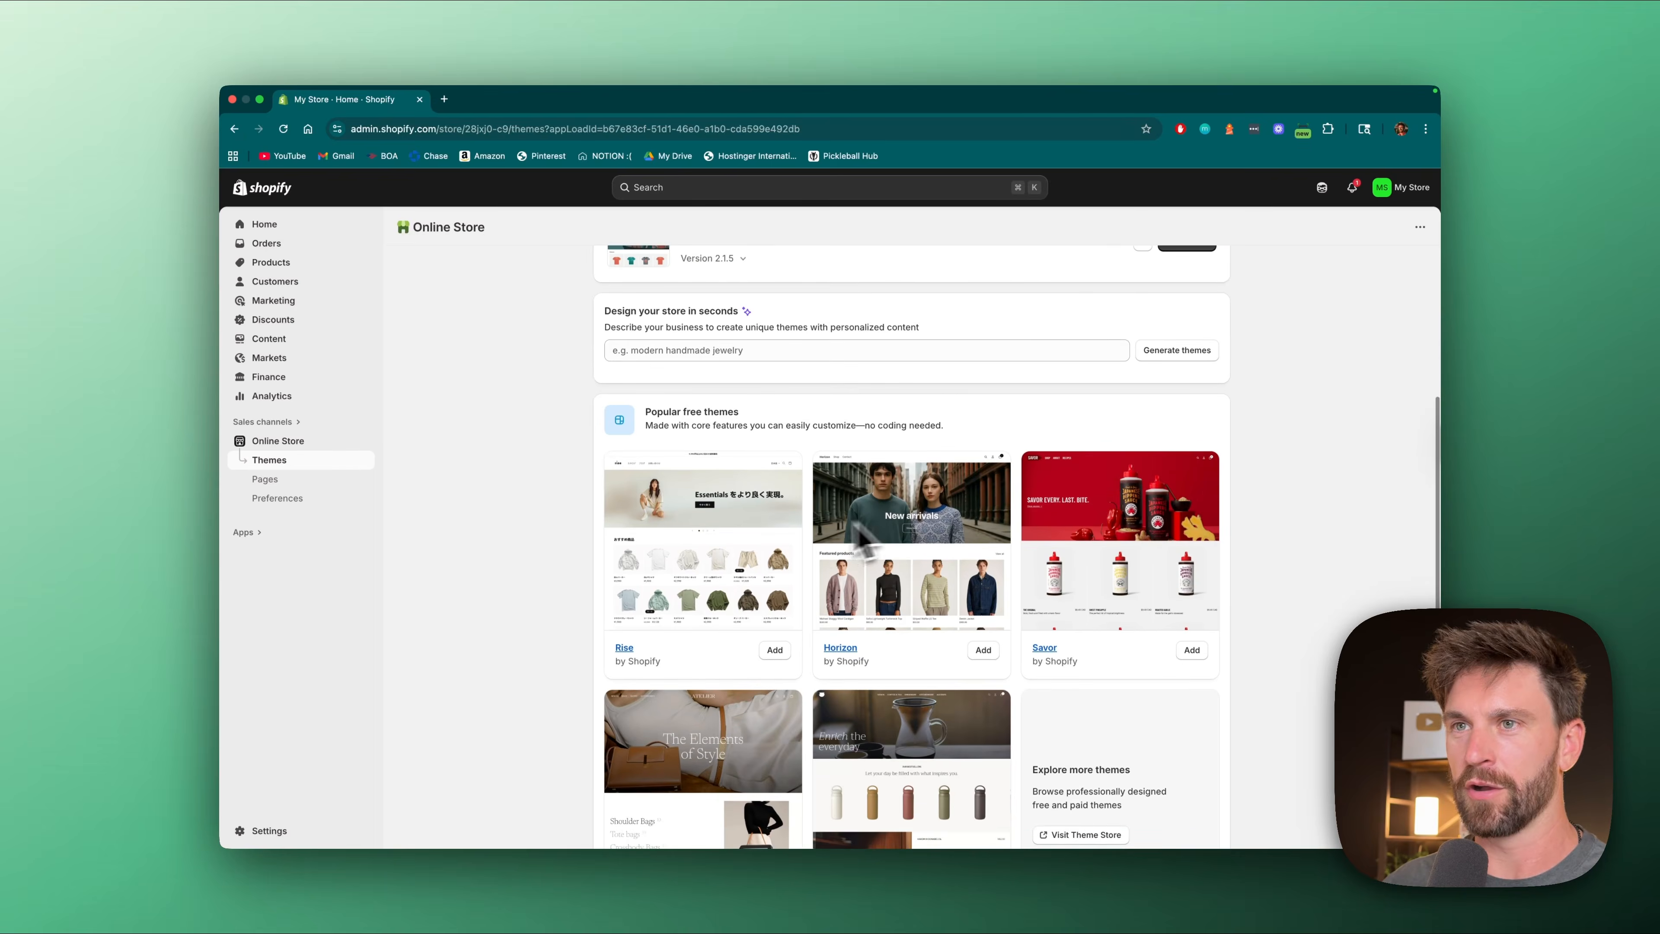
scroll(621, 562, down, 2)
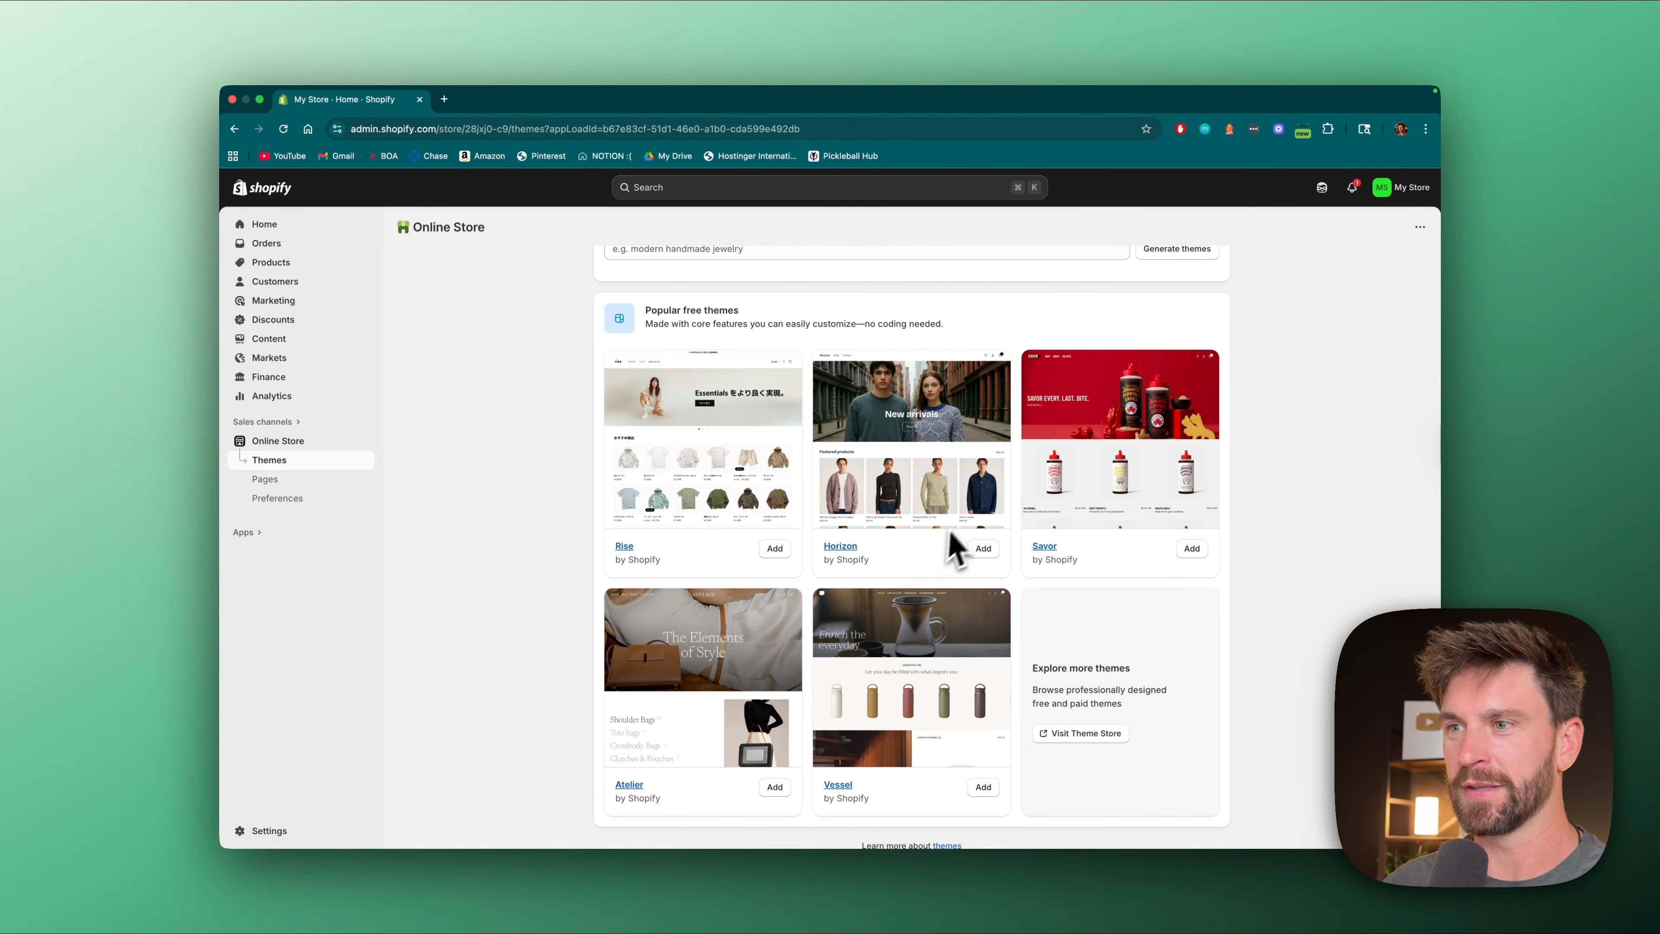
scroll(840, 471, down, 1)
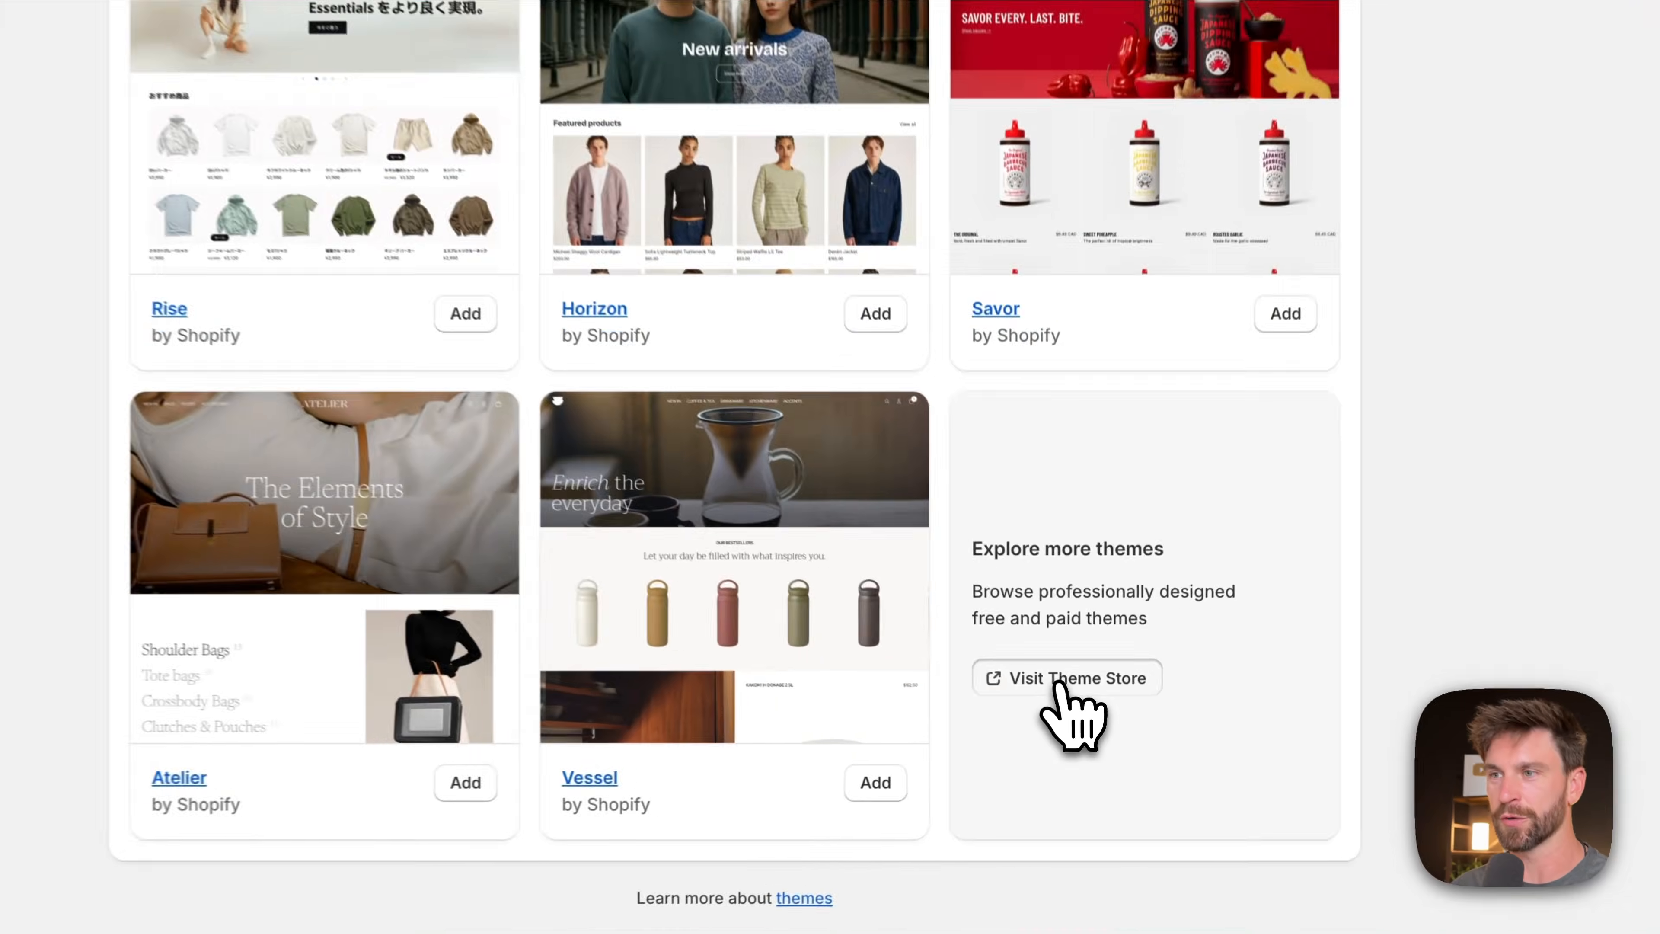
click(1082, 717)
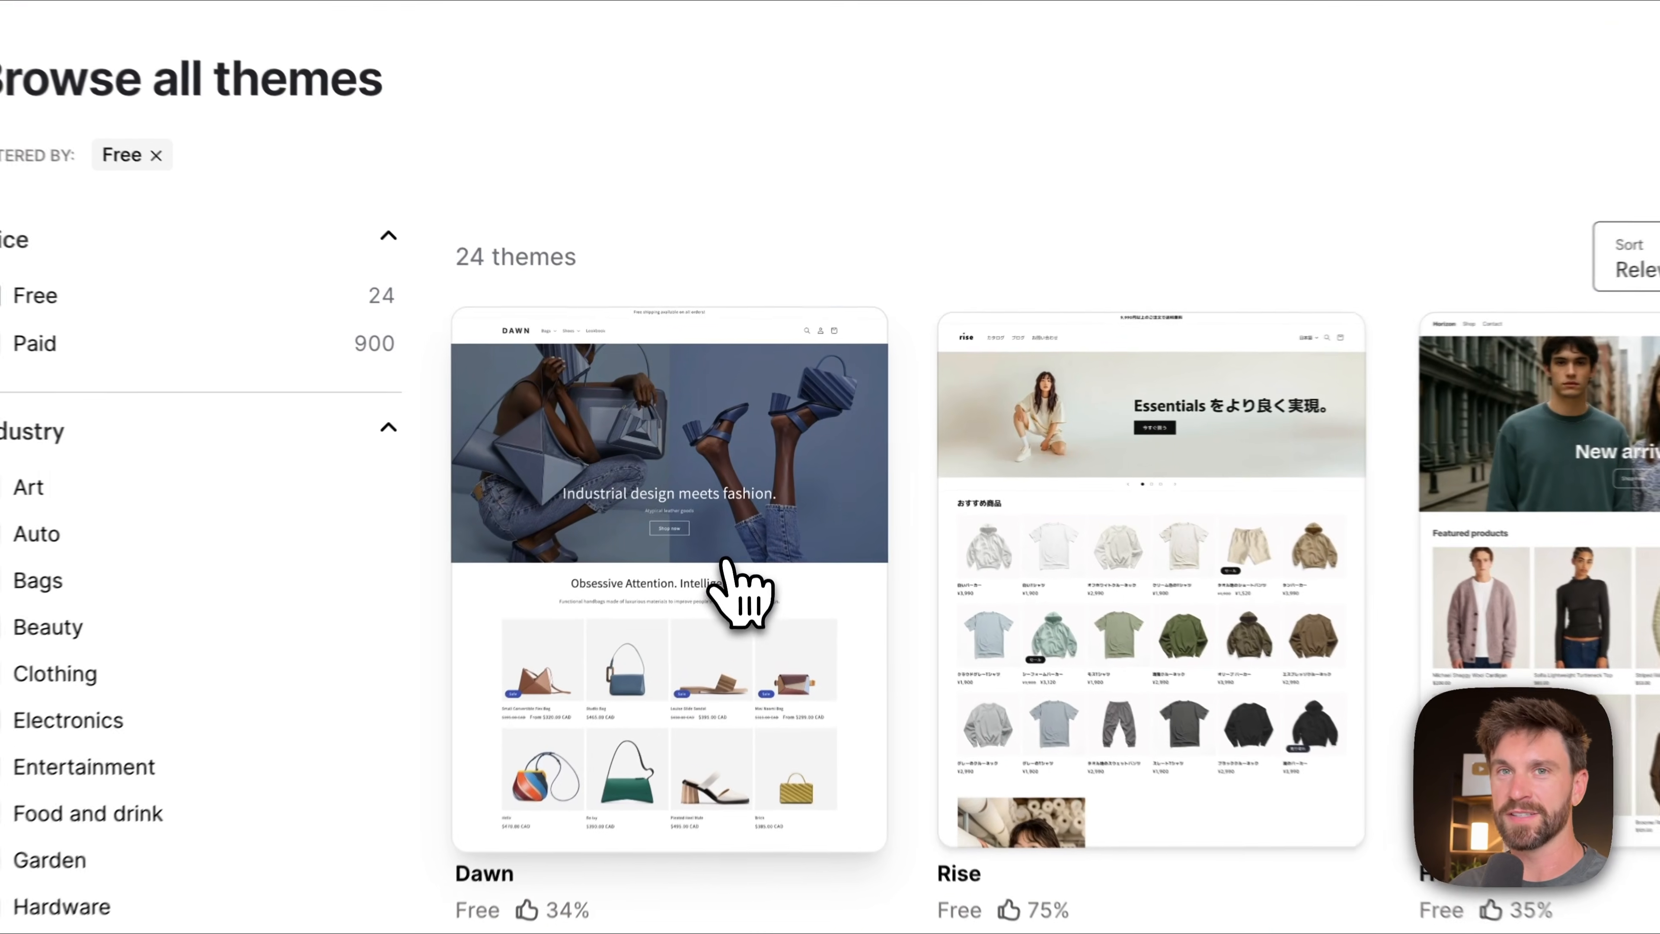
click(726, 561)
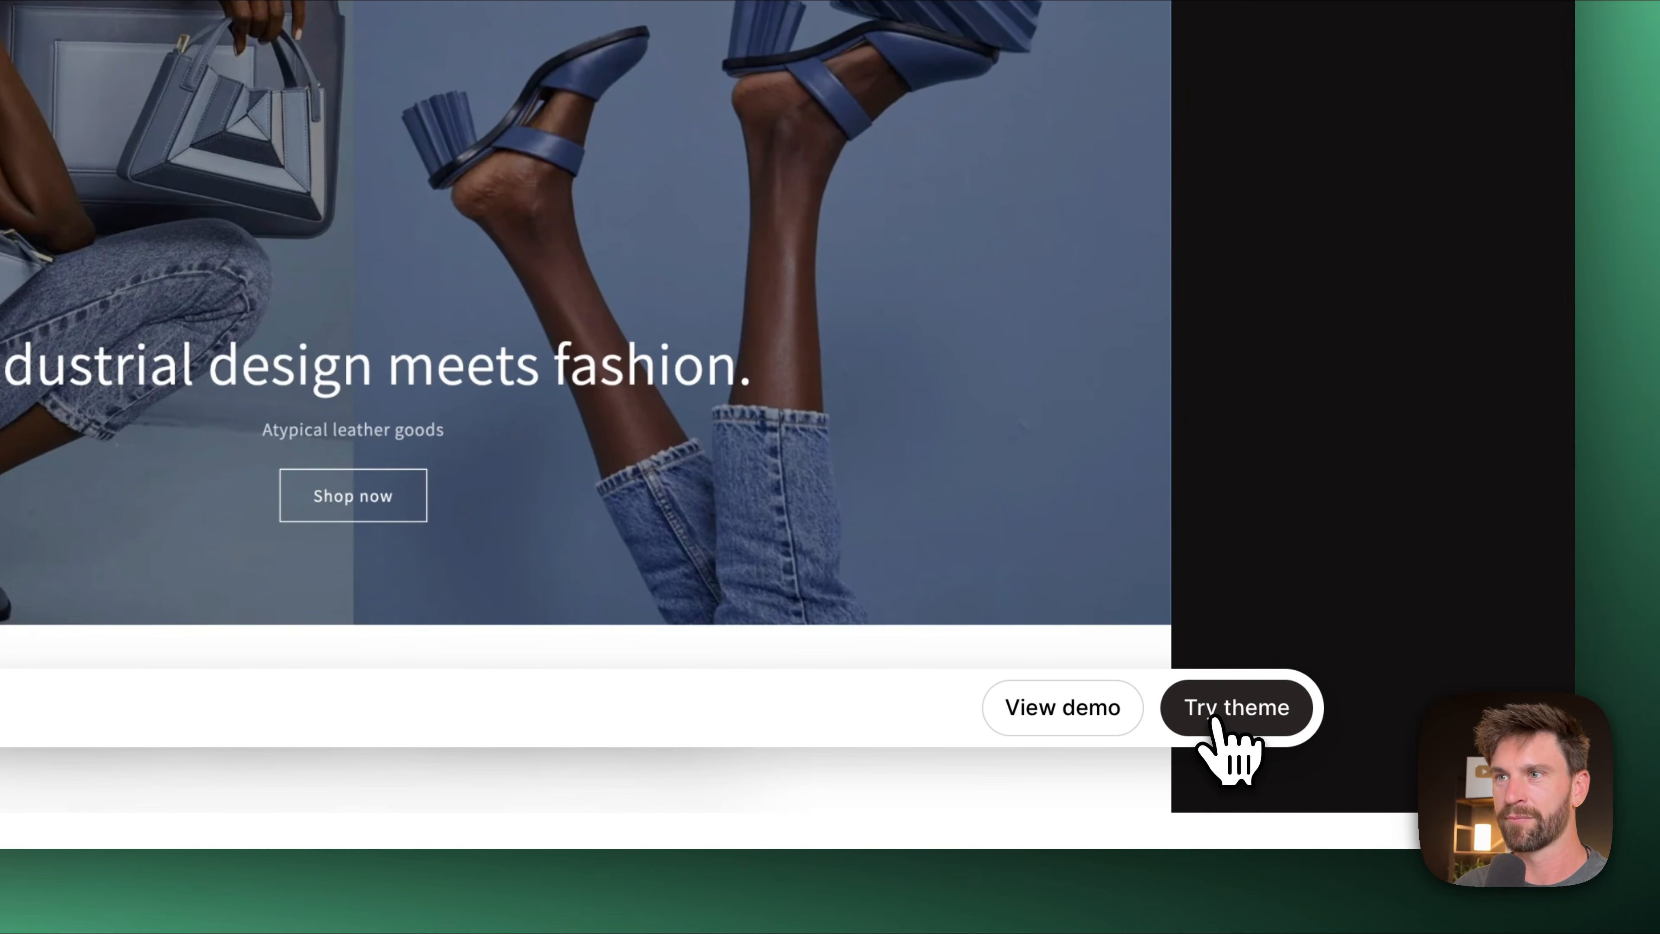
click(1261, 783)
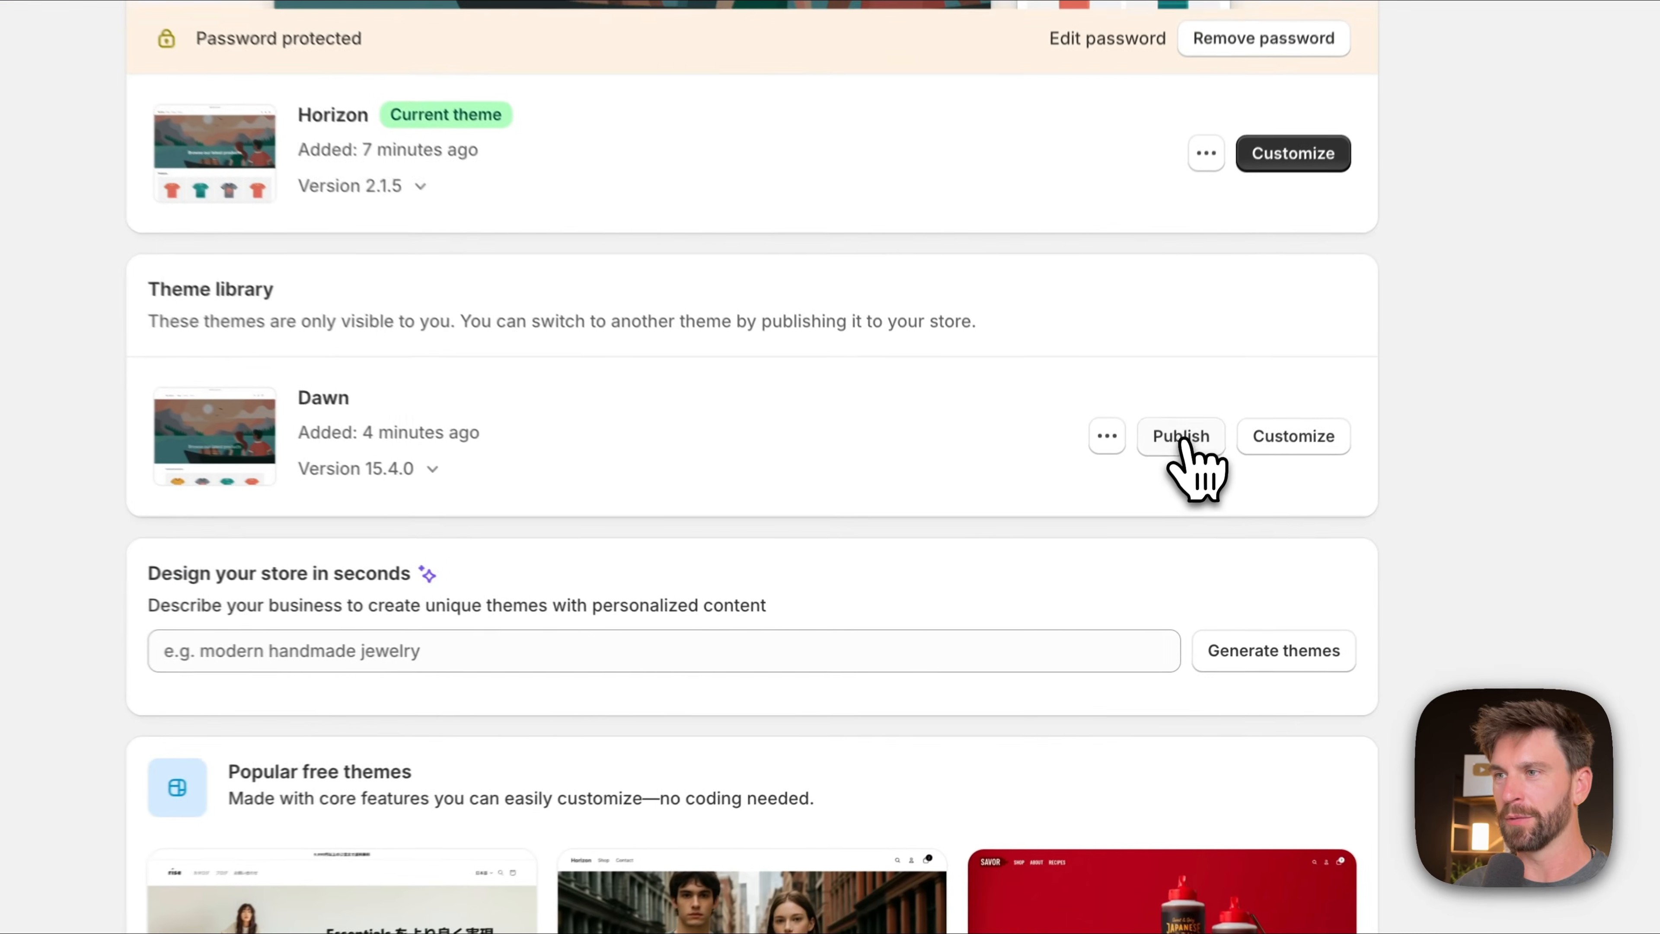
- Publish Dawn as the current theme in place of Horizon and open it for customization
click(1130, 566)
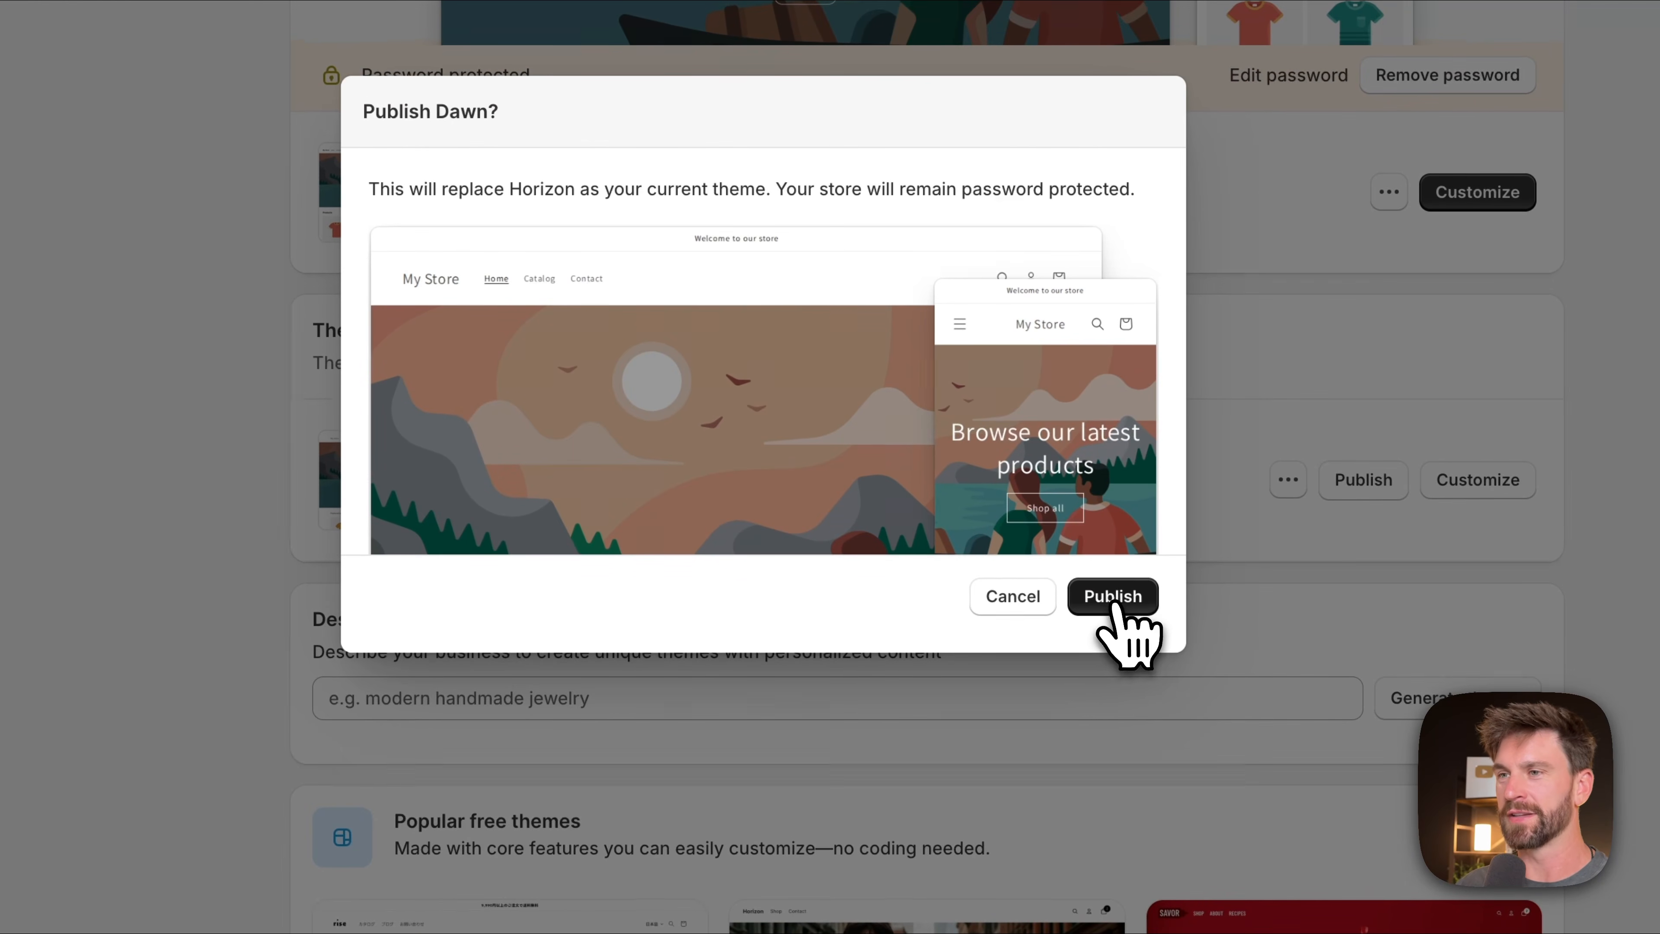
click(1115, 599)
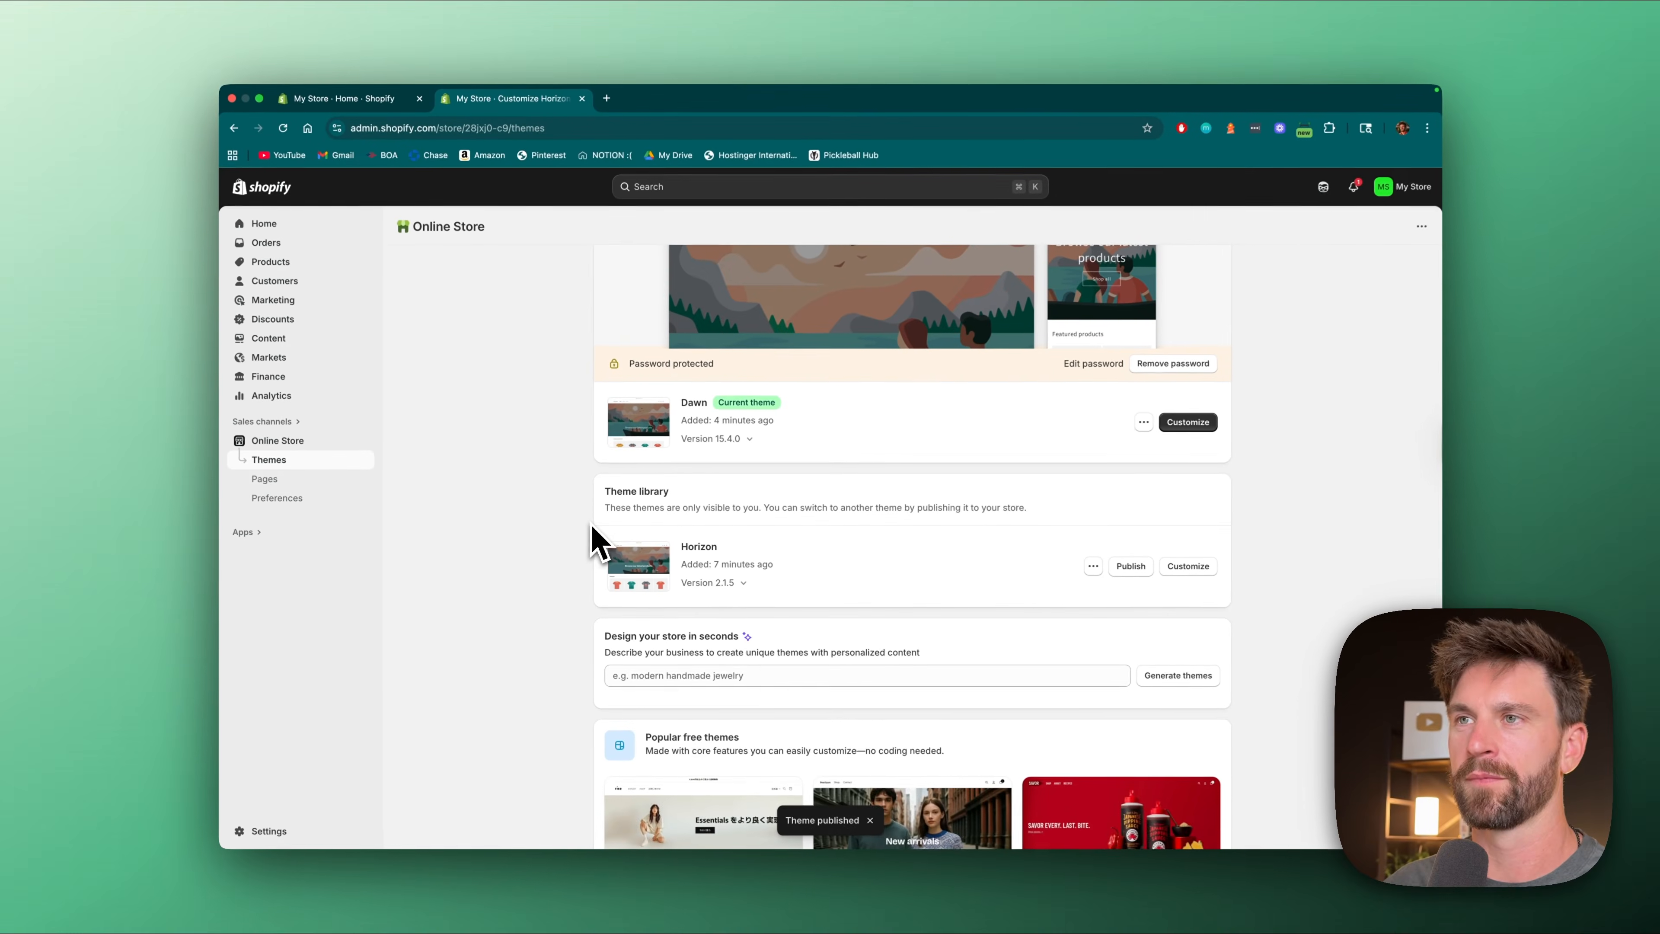
scroll(697, 445, up, 3)
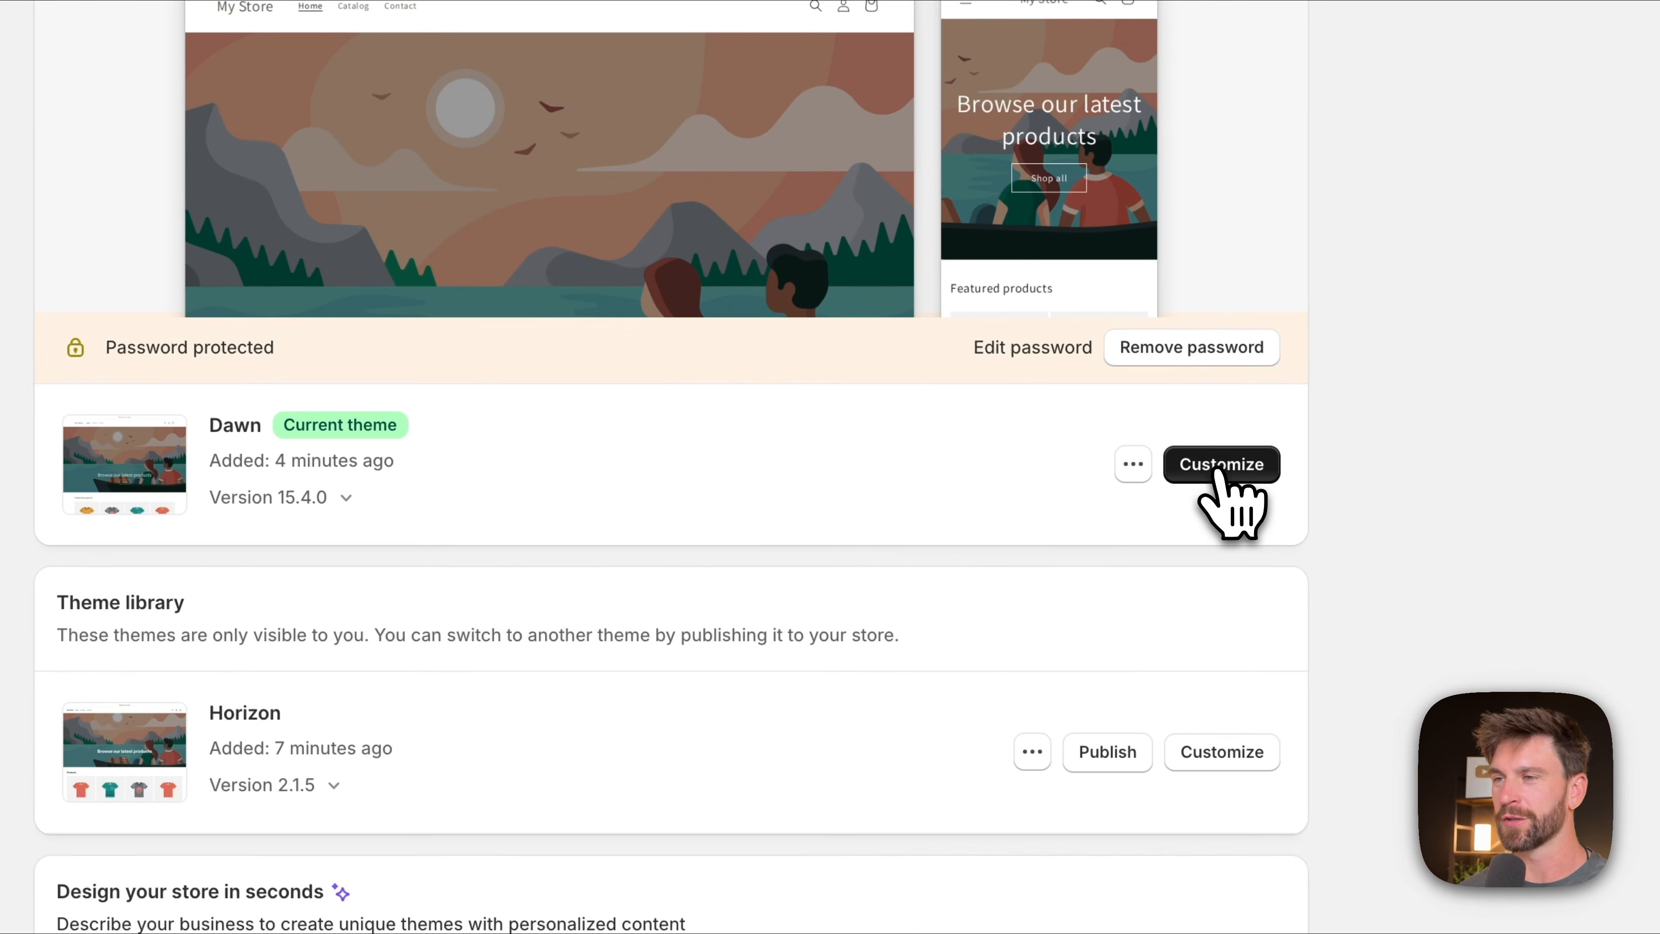
click(1220, 466)
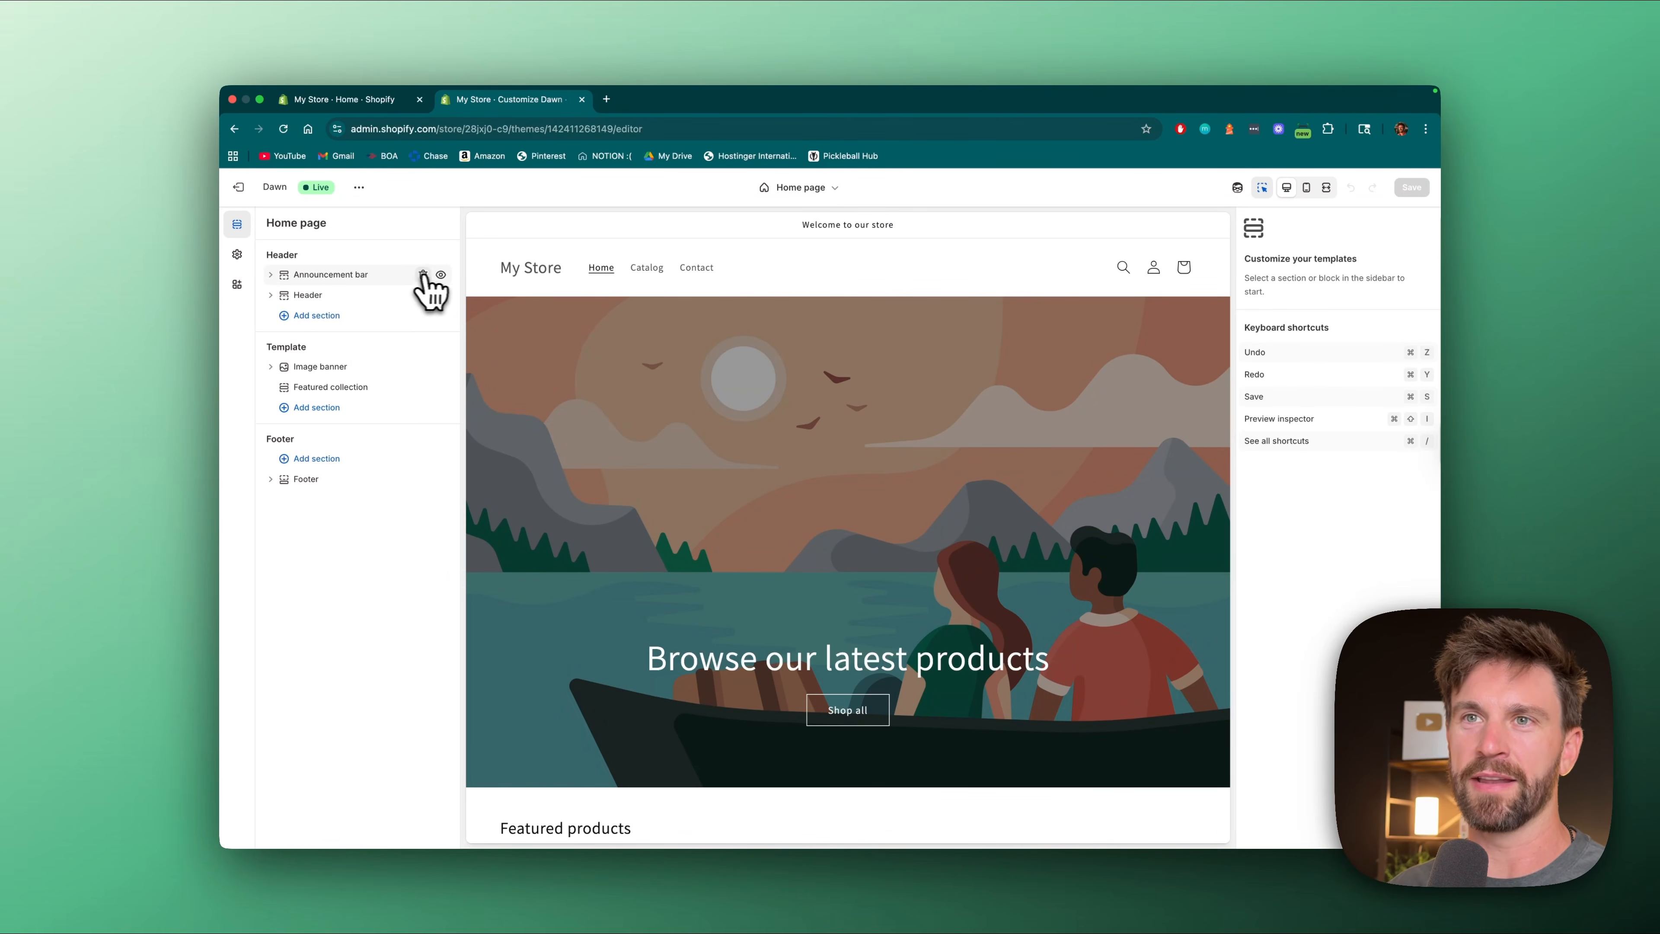
- Hide and show again the Announcement bar and the Header section to demonstrate their visibility controls
click(441, 275)
click(441, 275)
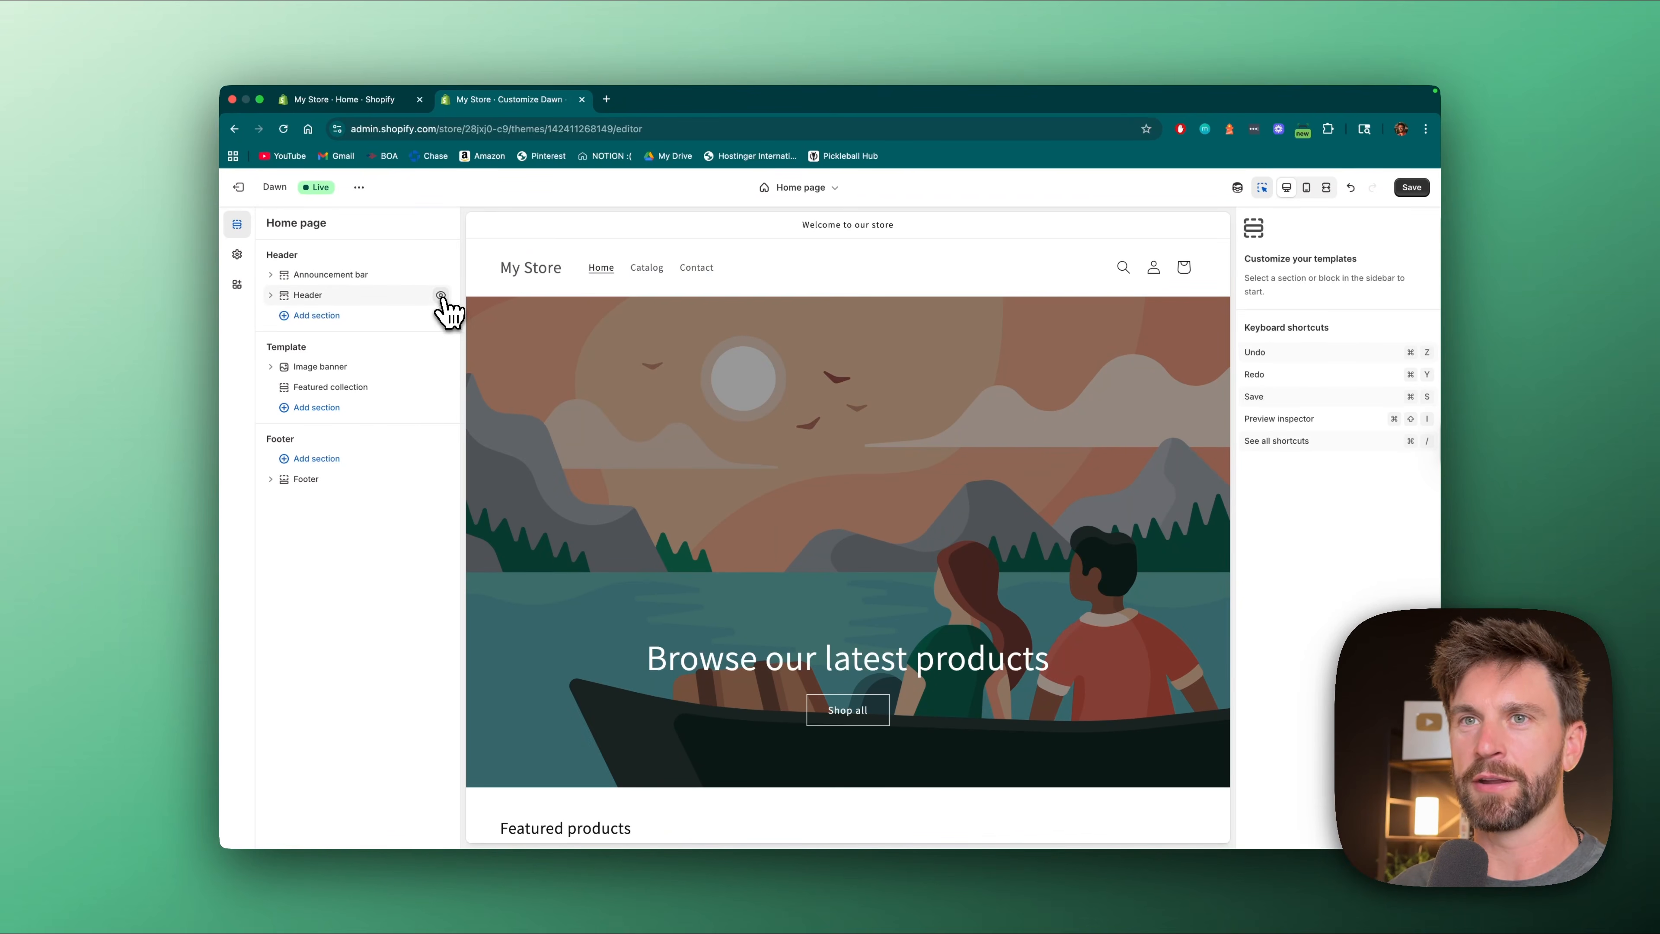
click(441, 295)
click(441, 295)
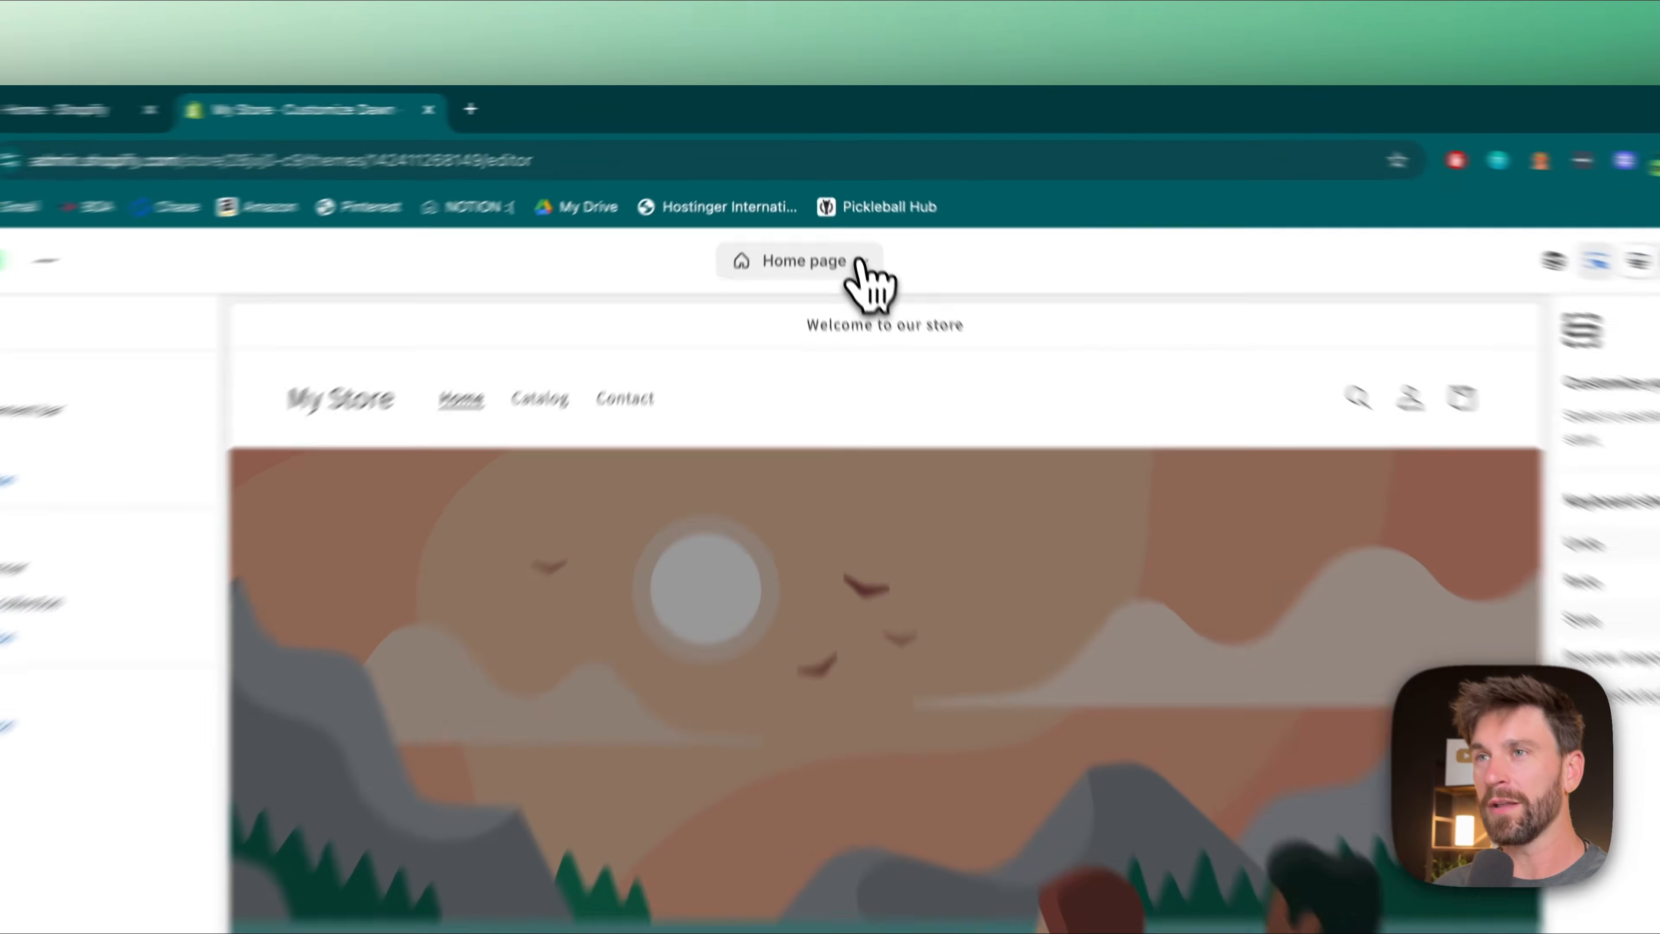
- On the Home page template, set the image banner's Image 1 to the Starter_Bundles WEBP file
click(807, 188)
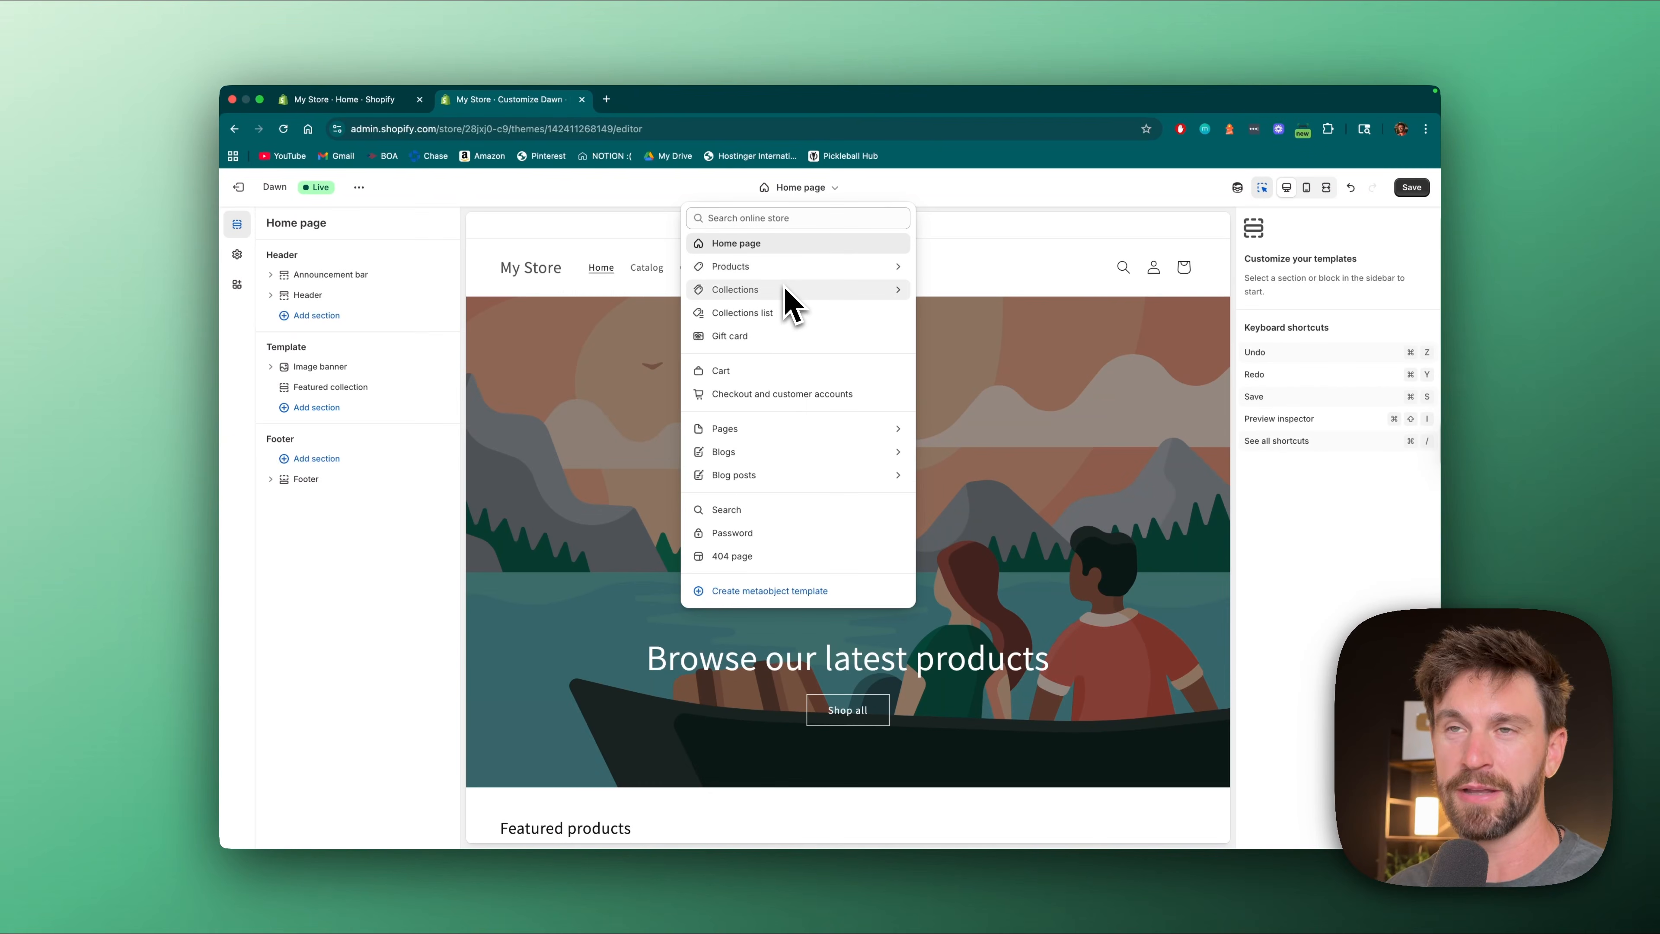
click(808, 241)
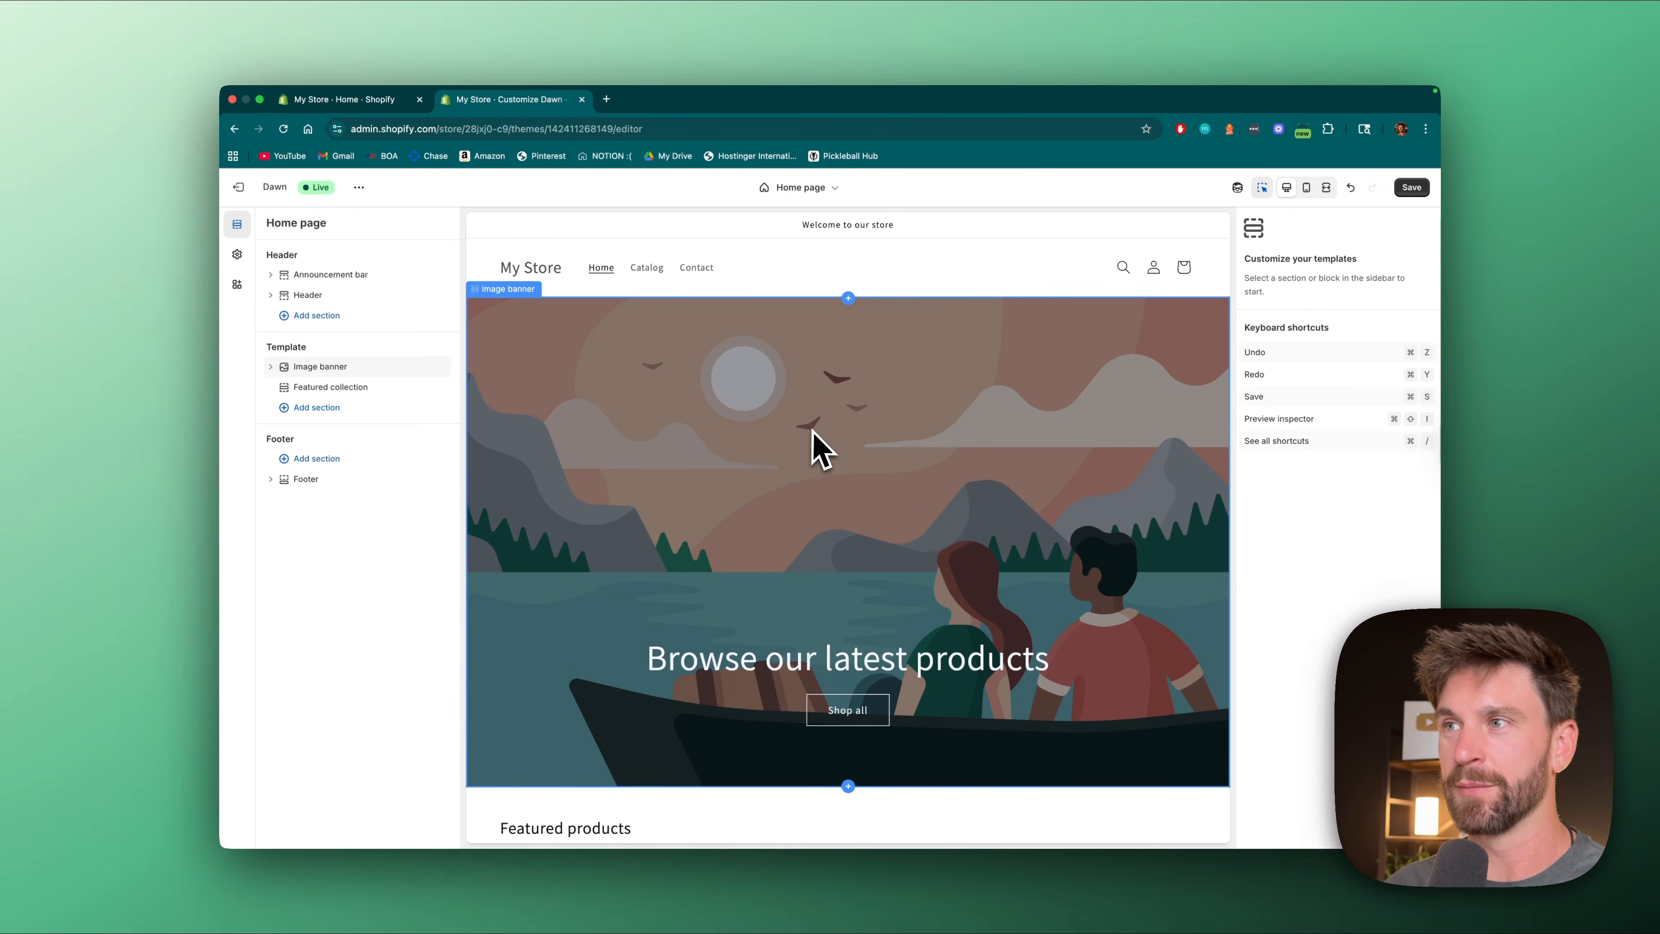
click(812, 435)
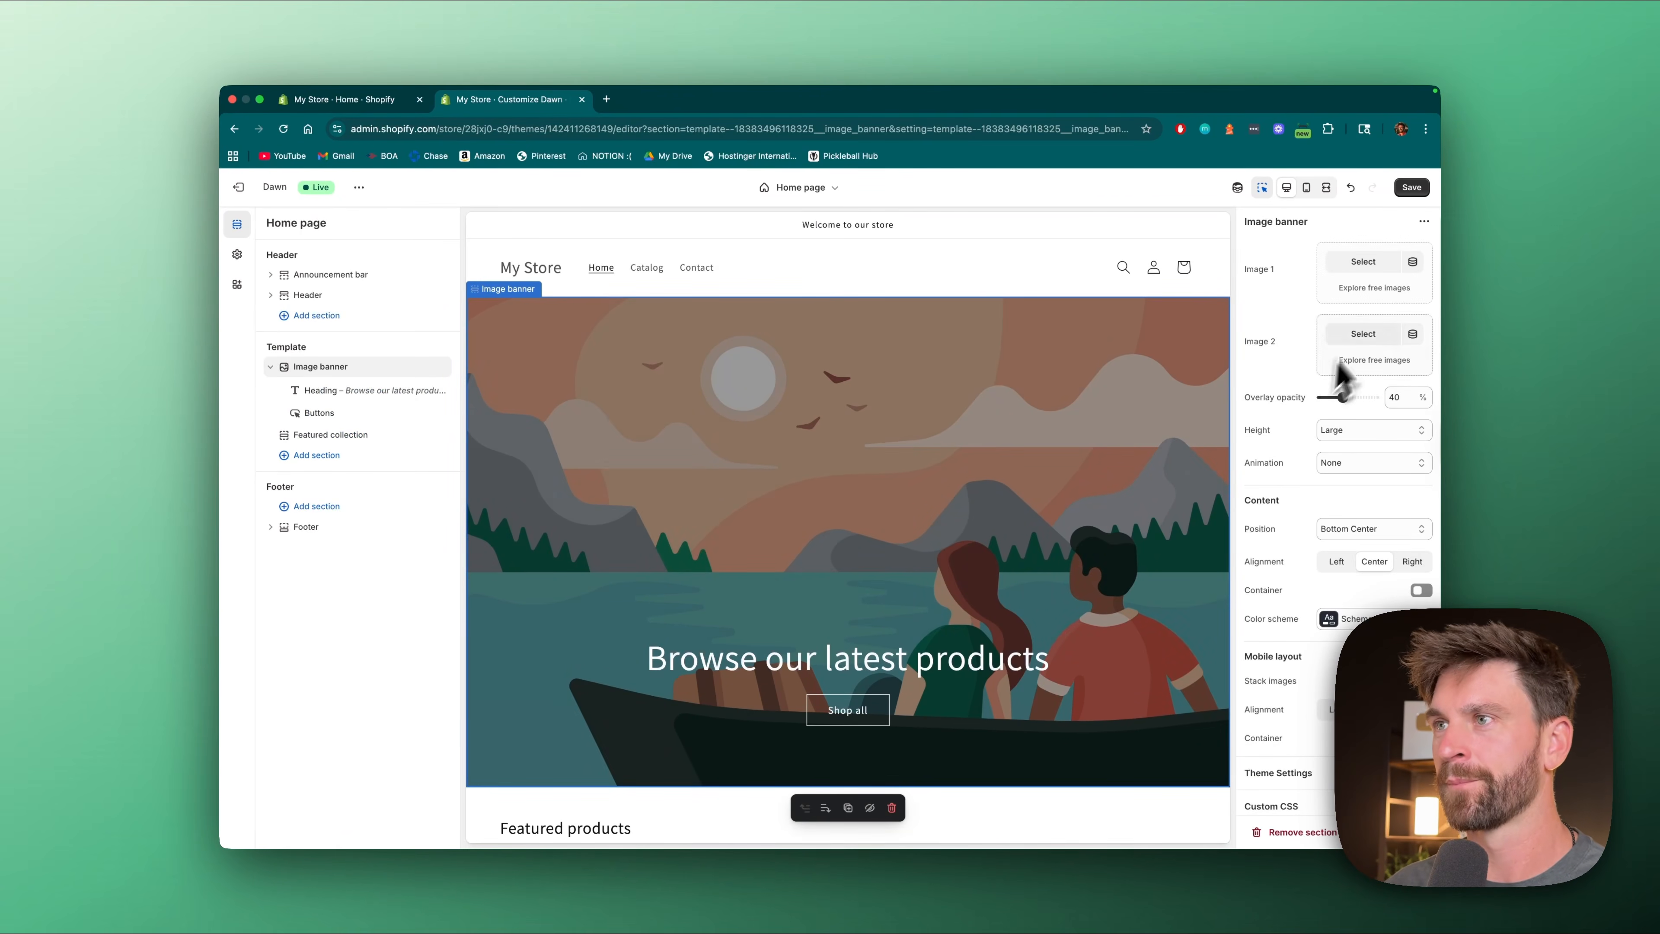
click(1365, 263)
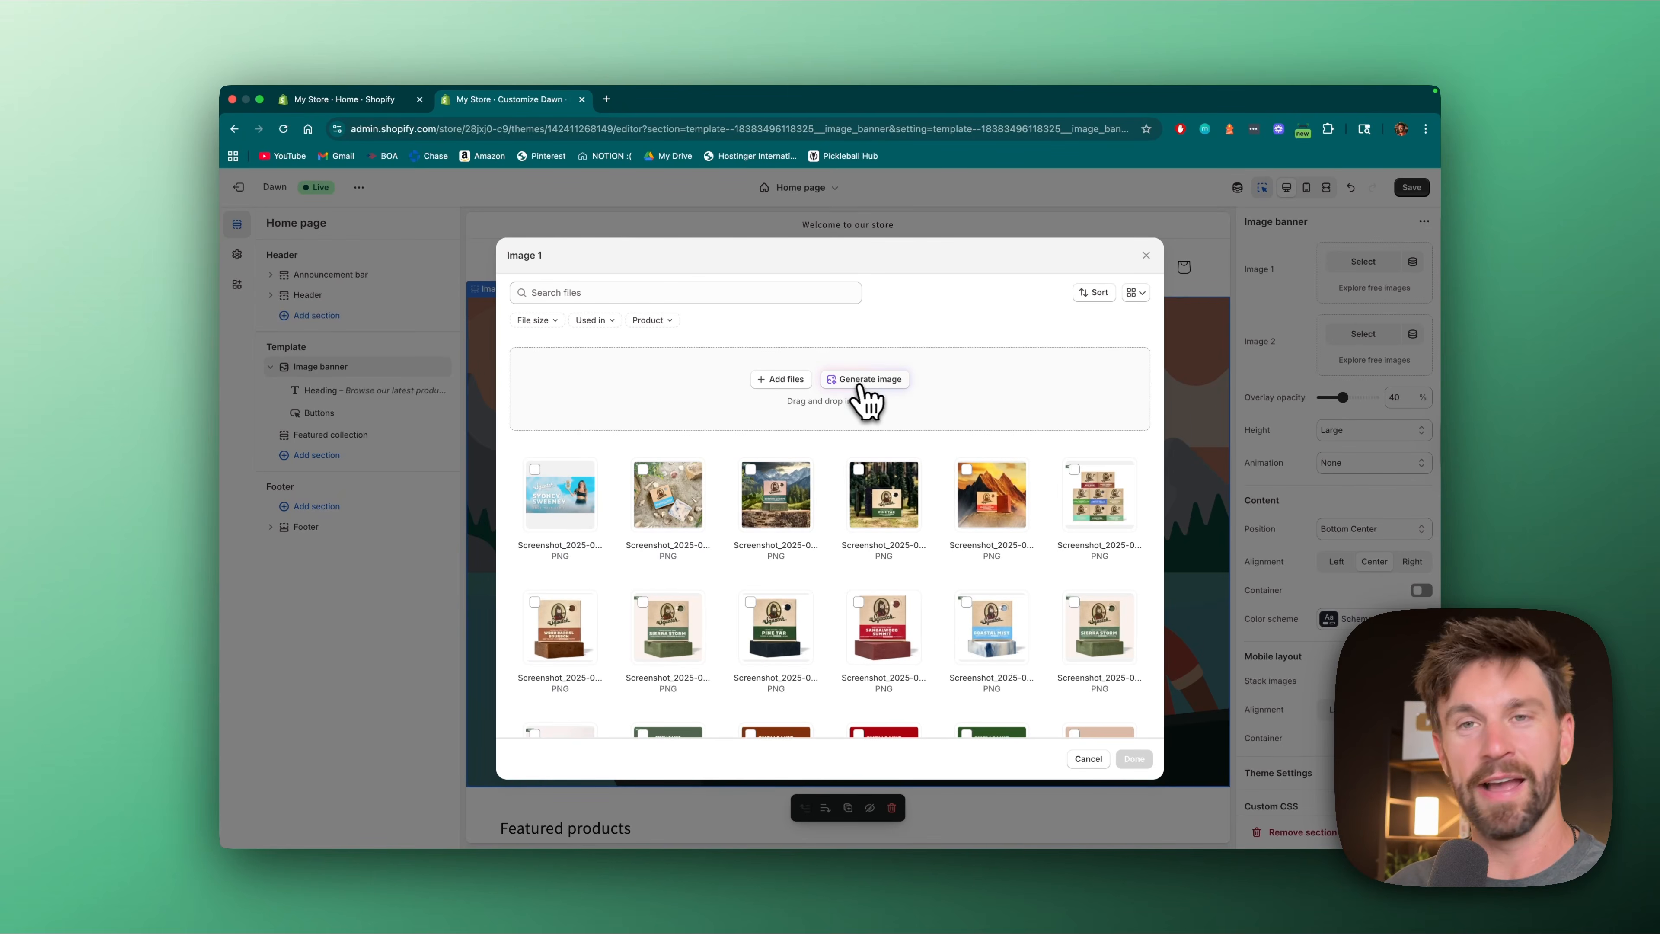
scroll(875, 439, down, 5)
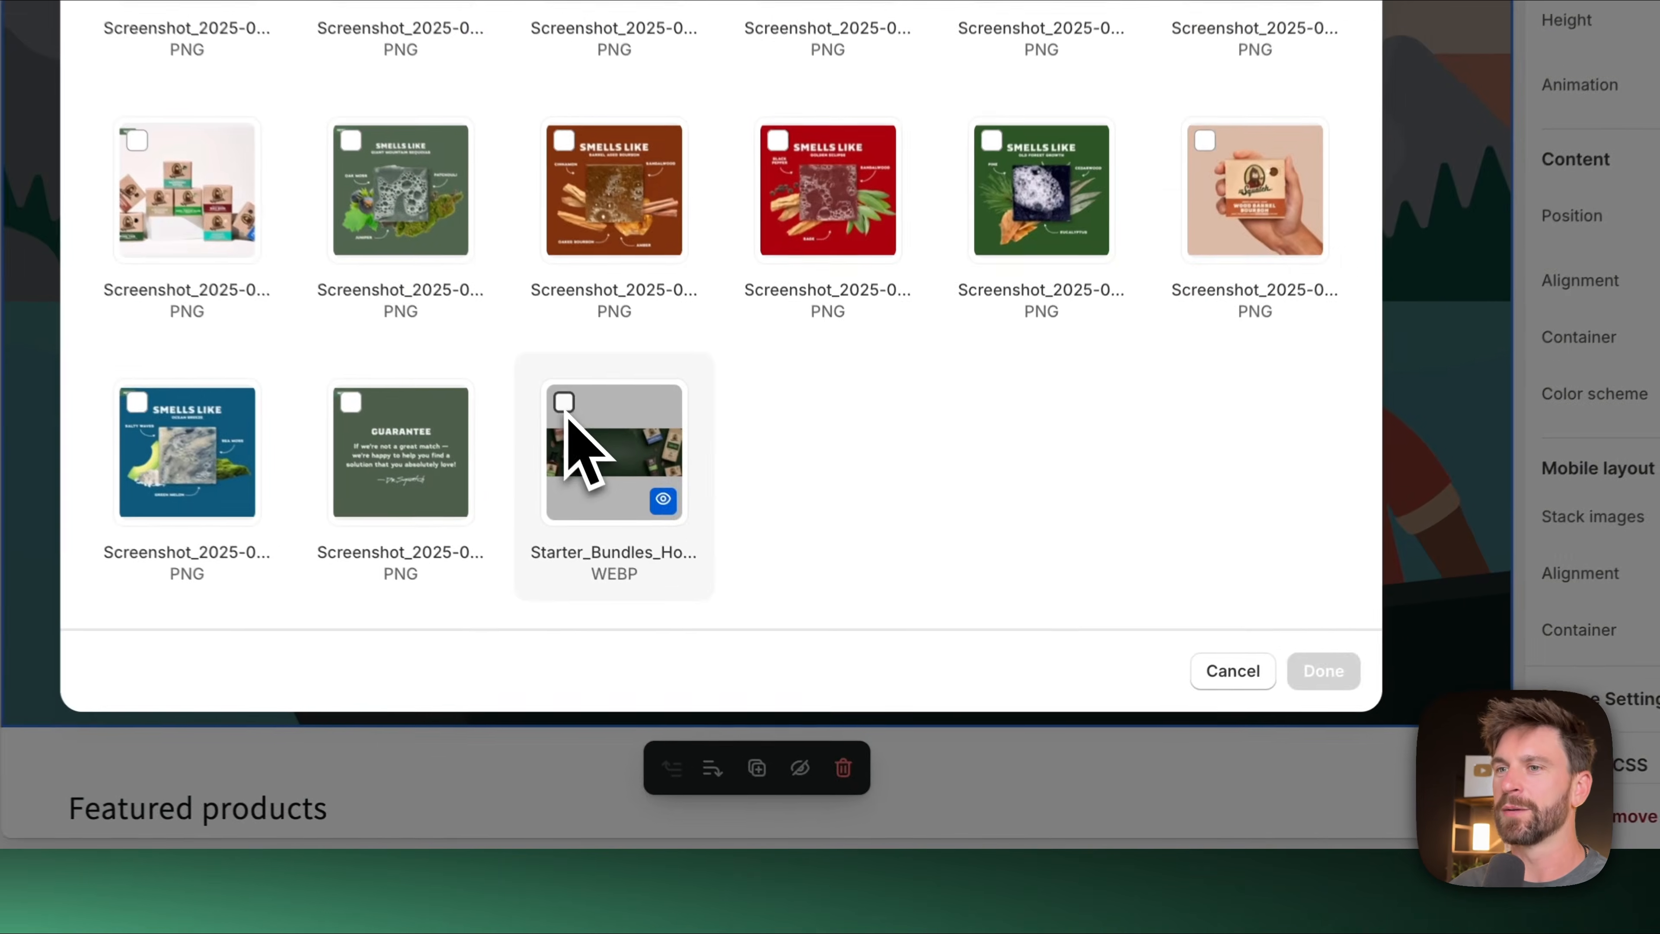
click(730, 601)
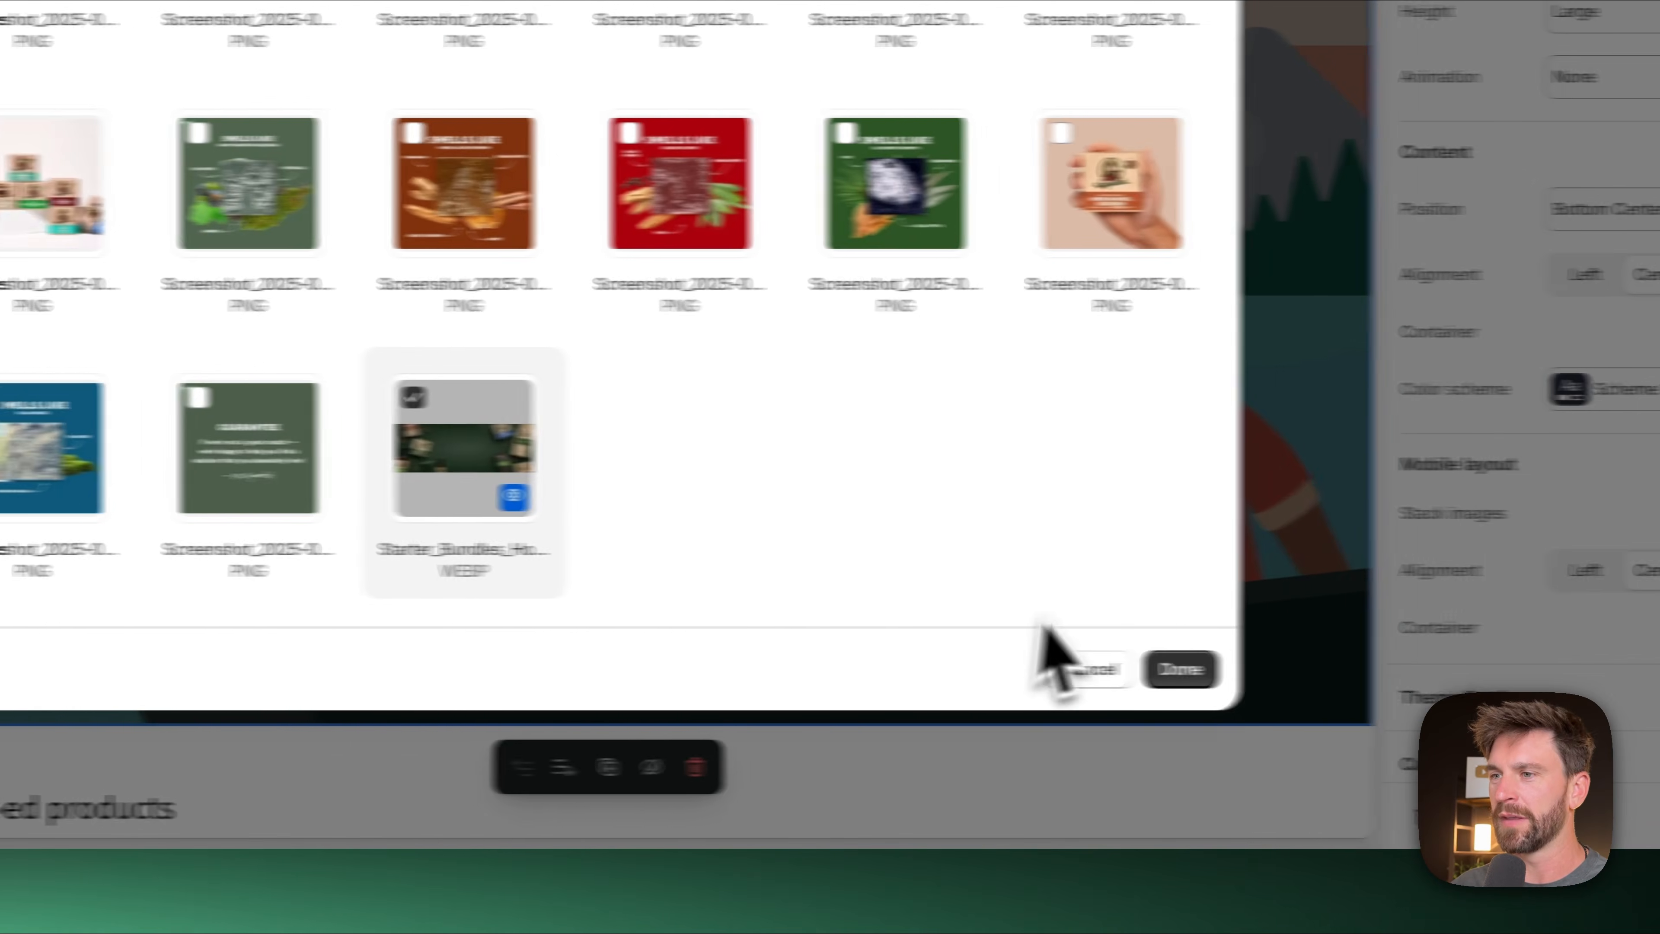
click(1083, 669)
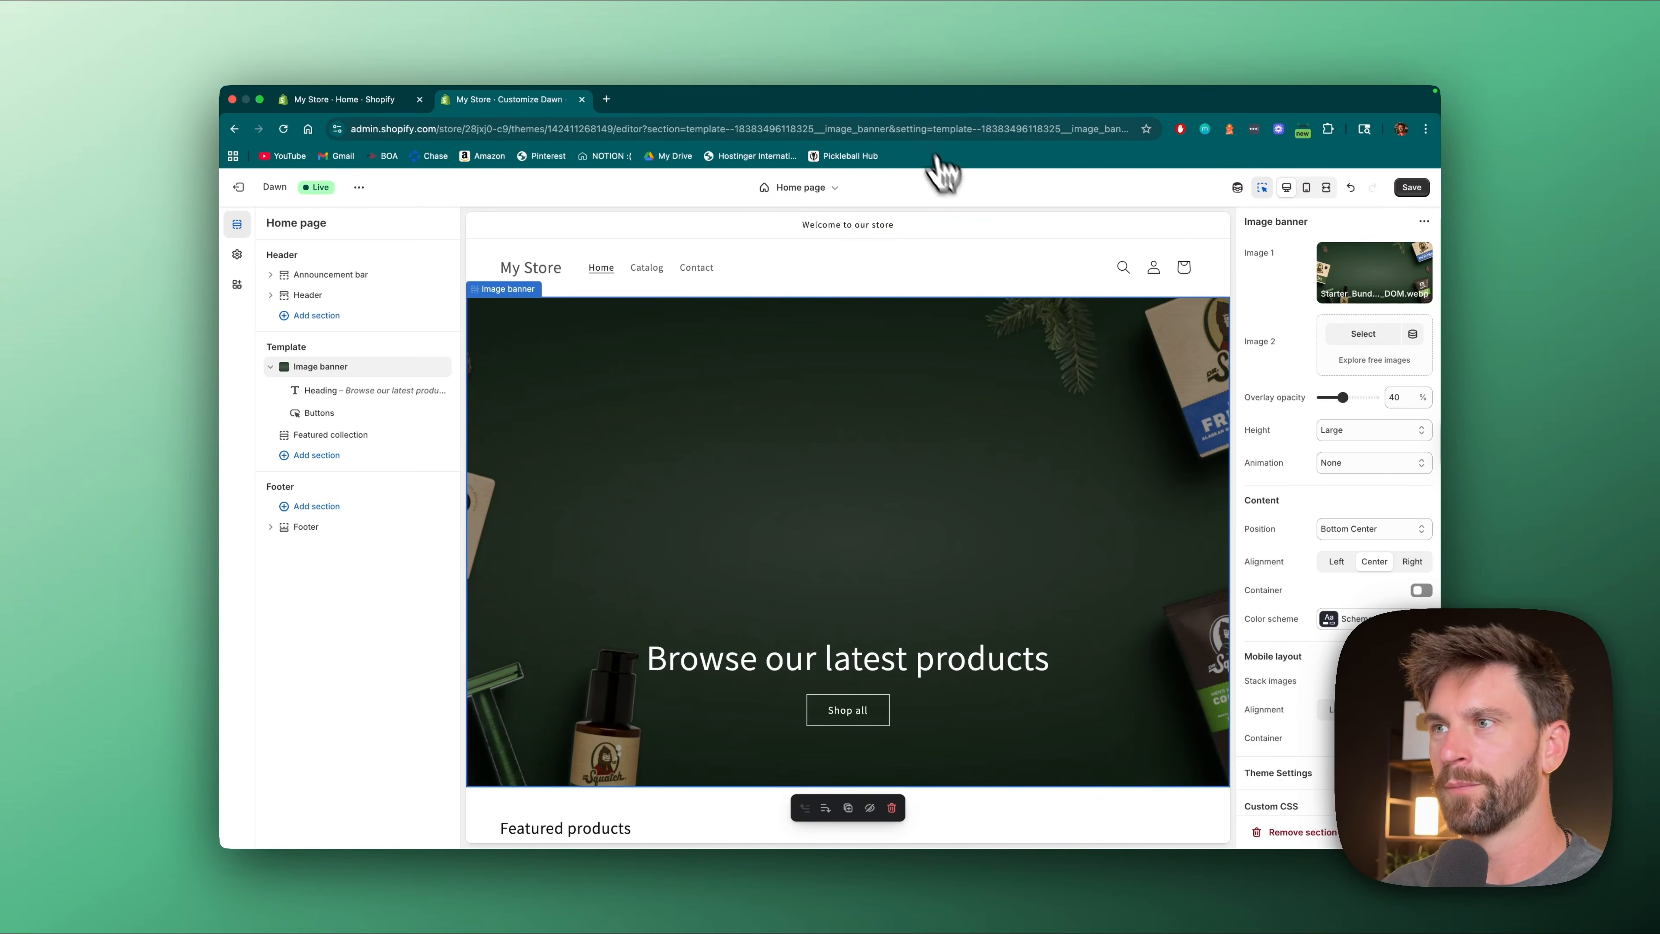
- Set the image banner's content position to Middle Center
scroll(1268, 546, down, 1)
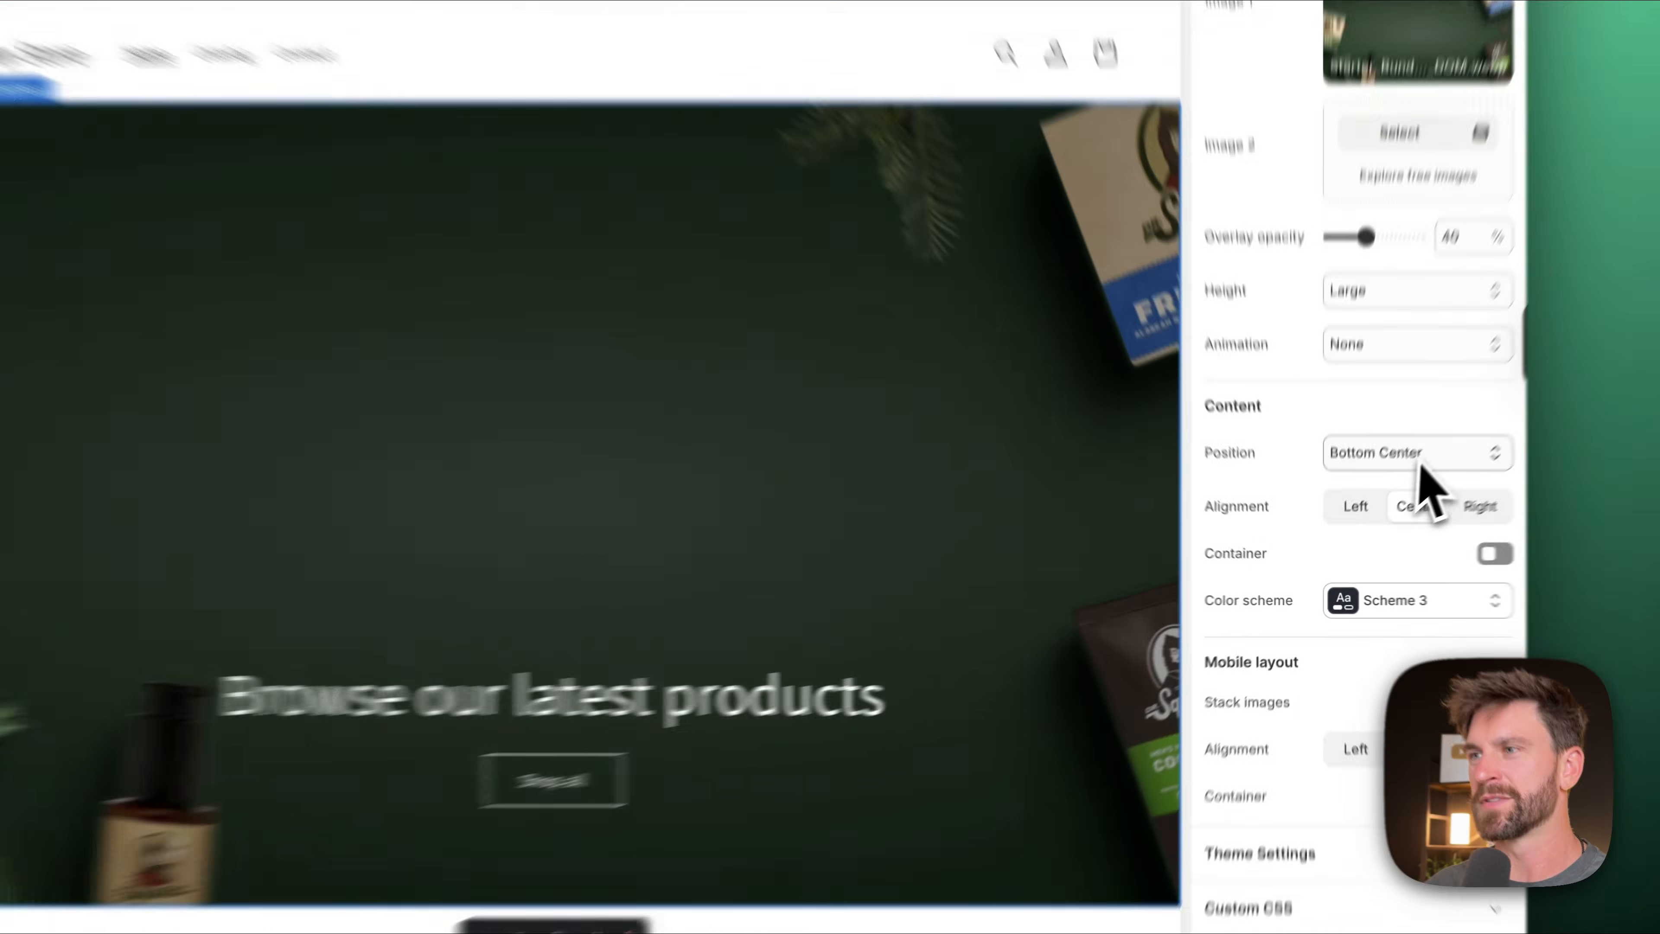
click(1376, 513)
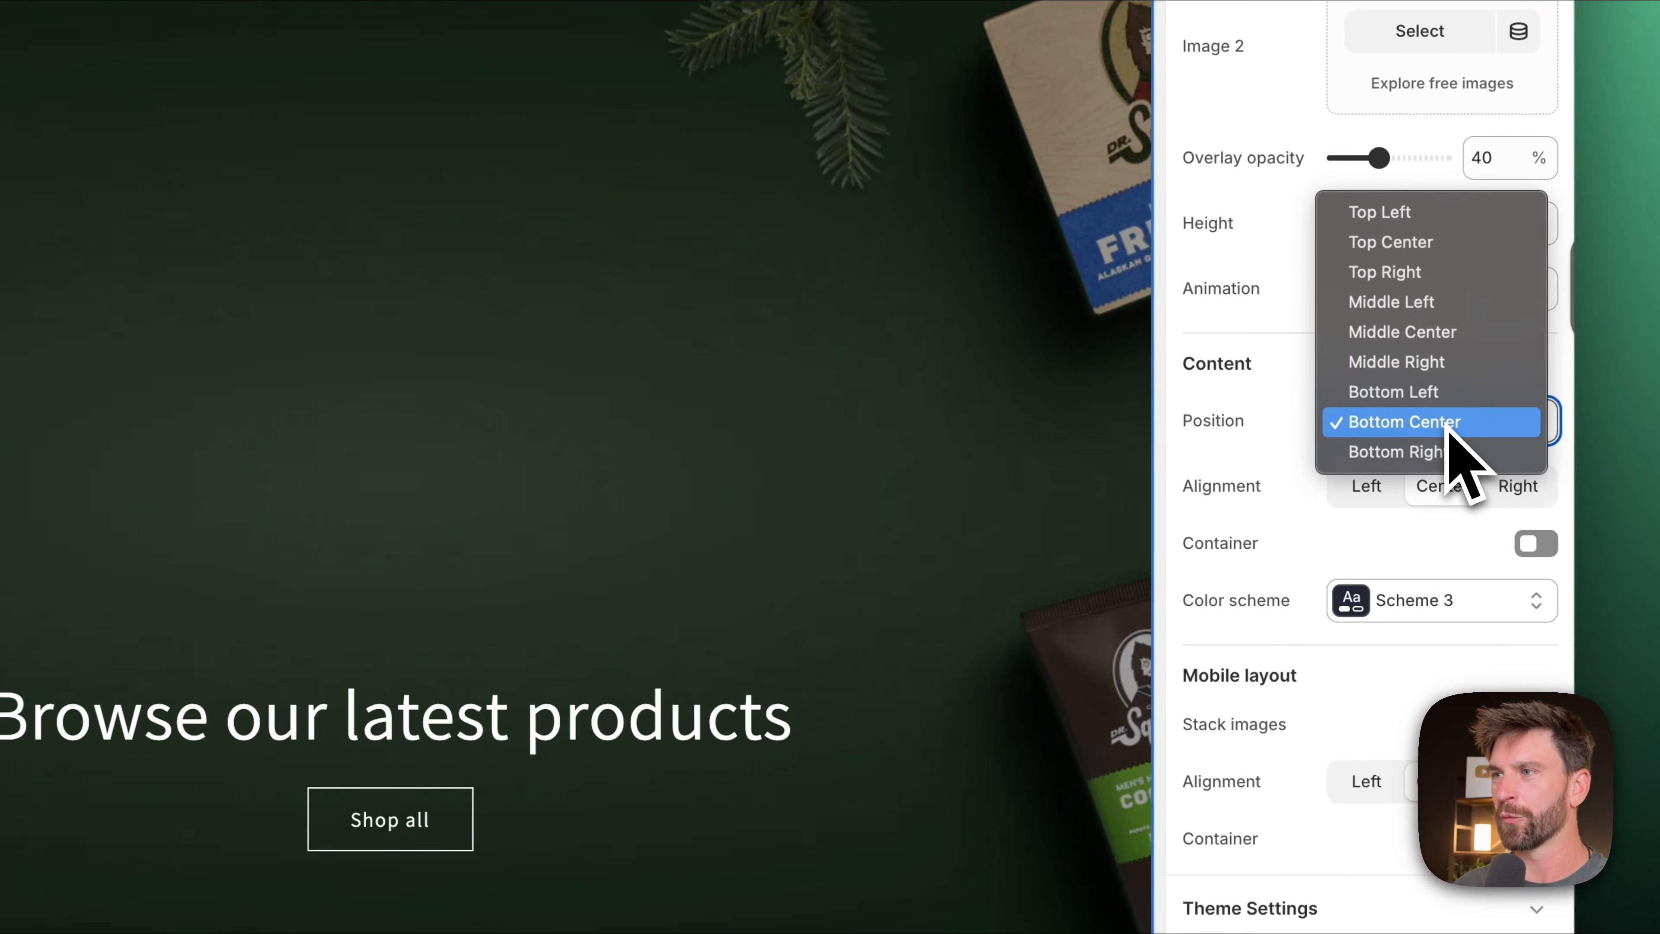
click(1432, 330)
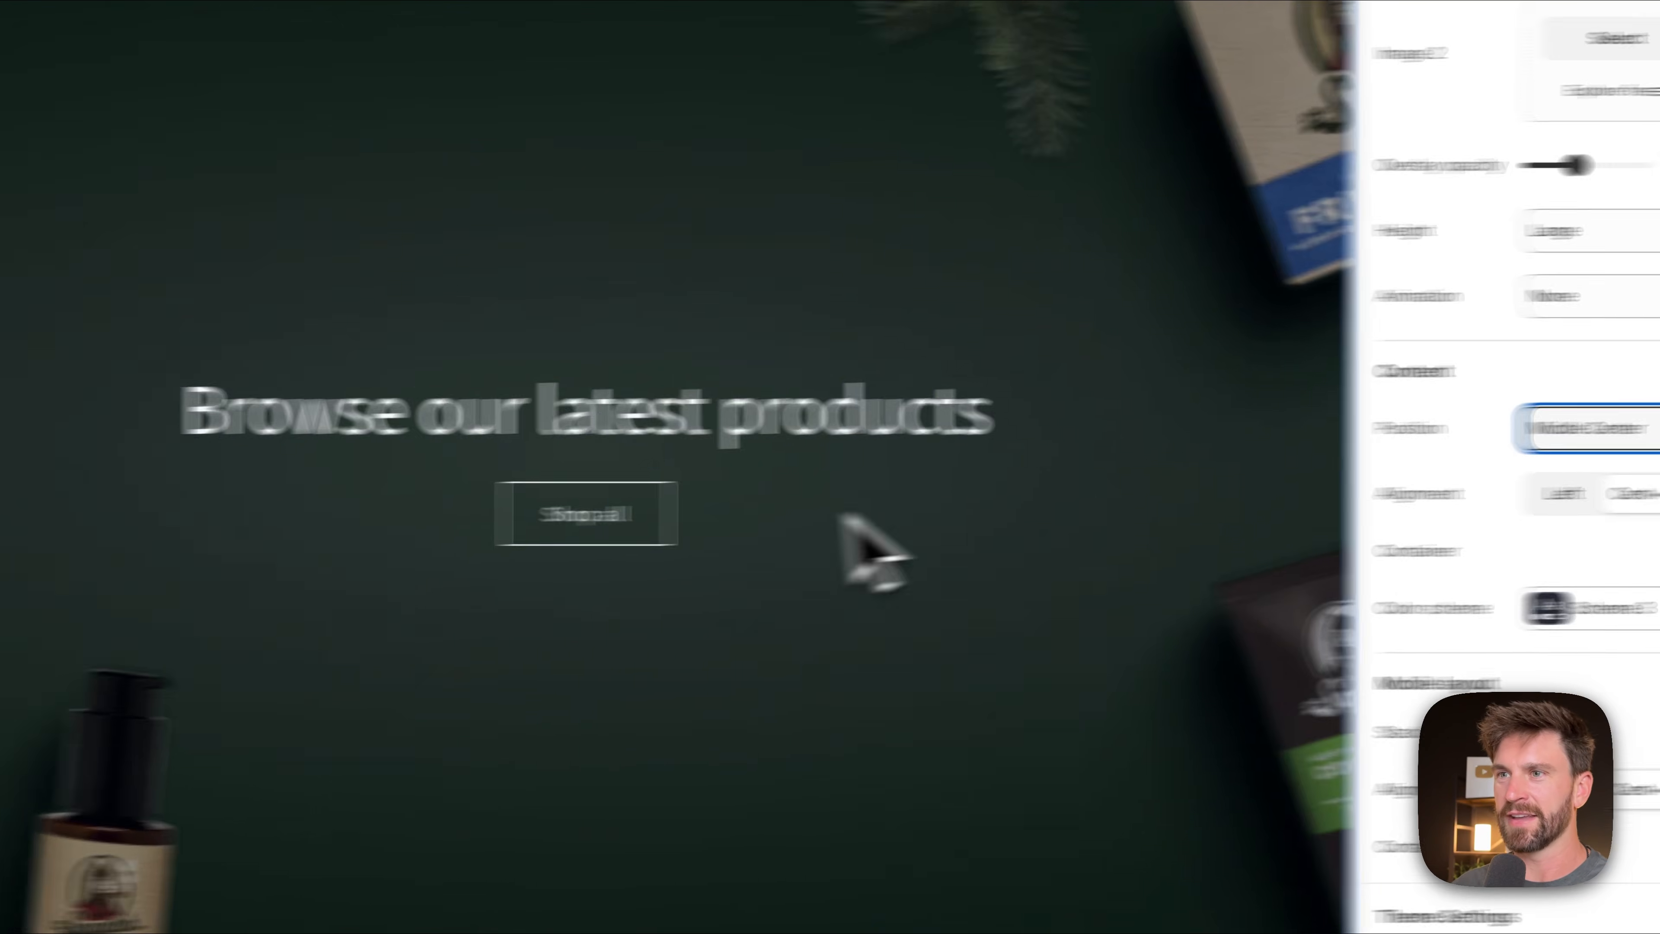
- Replace the image banner's heading with "Built for the Wild. Powered by a Natural Clean" and make it bold
click(601, 415)
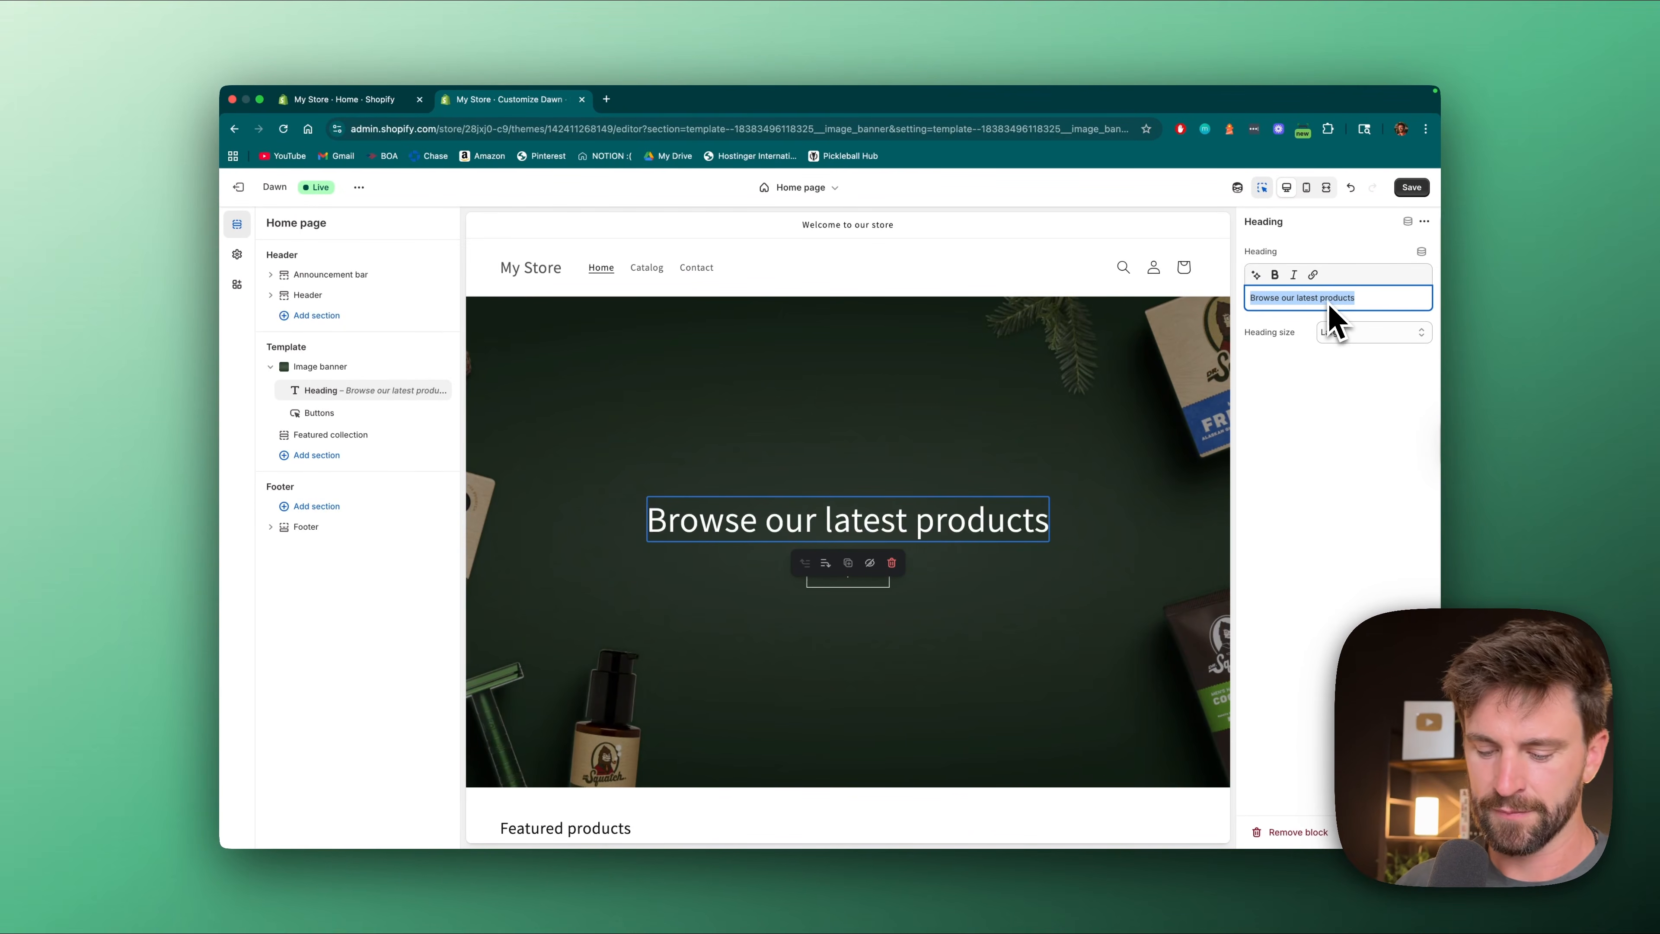
text(Bu)
key(BackSpace)
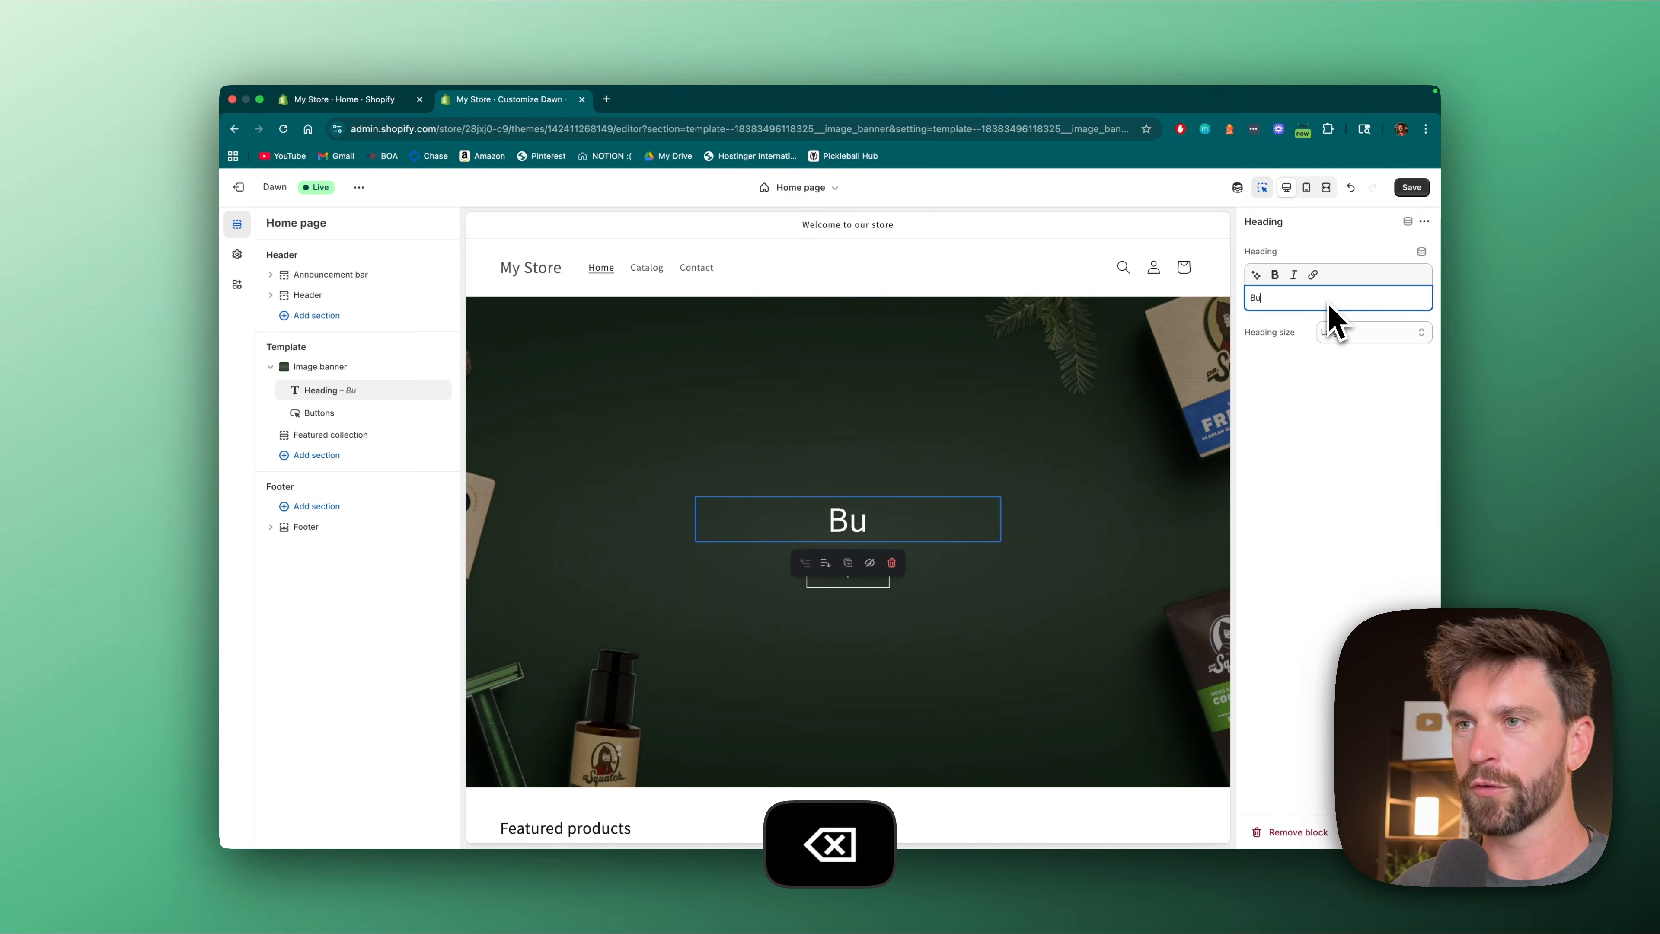
text(ilt for the Wild.)
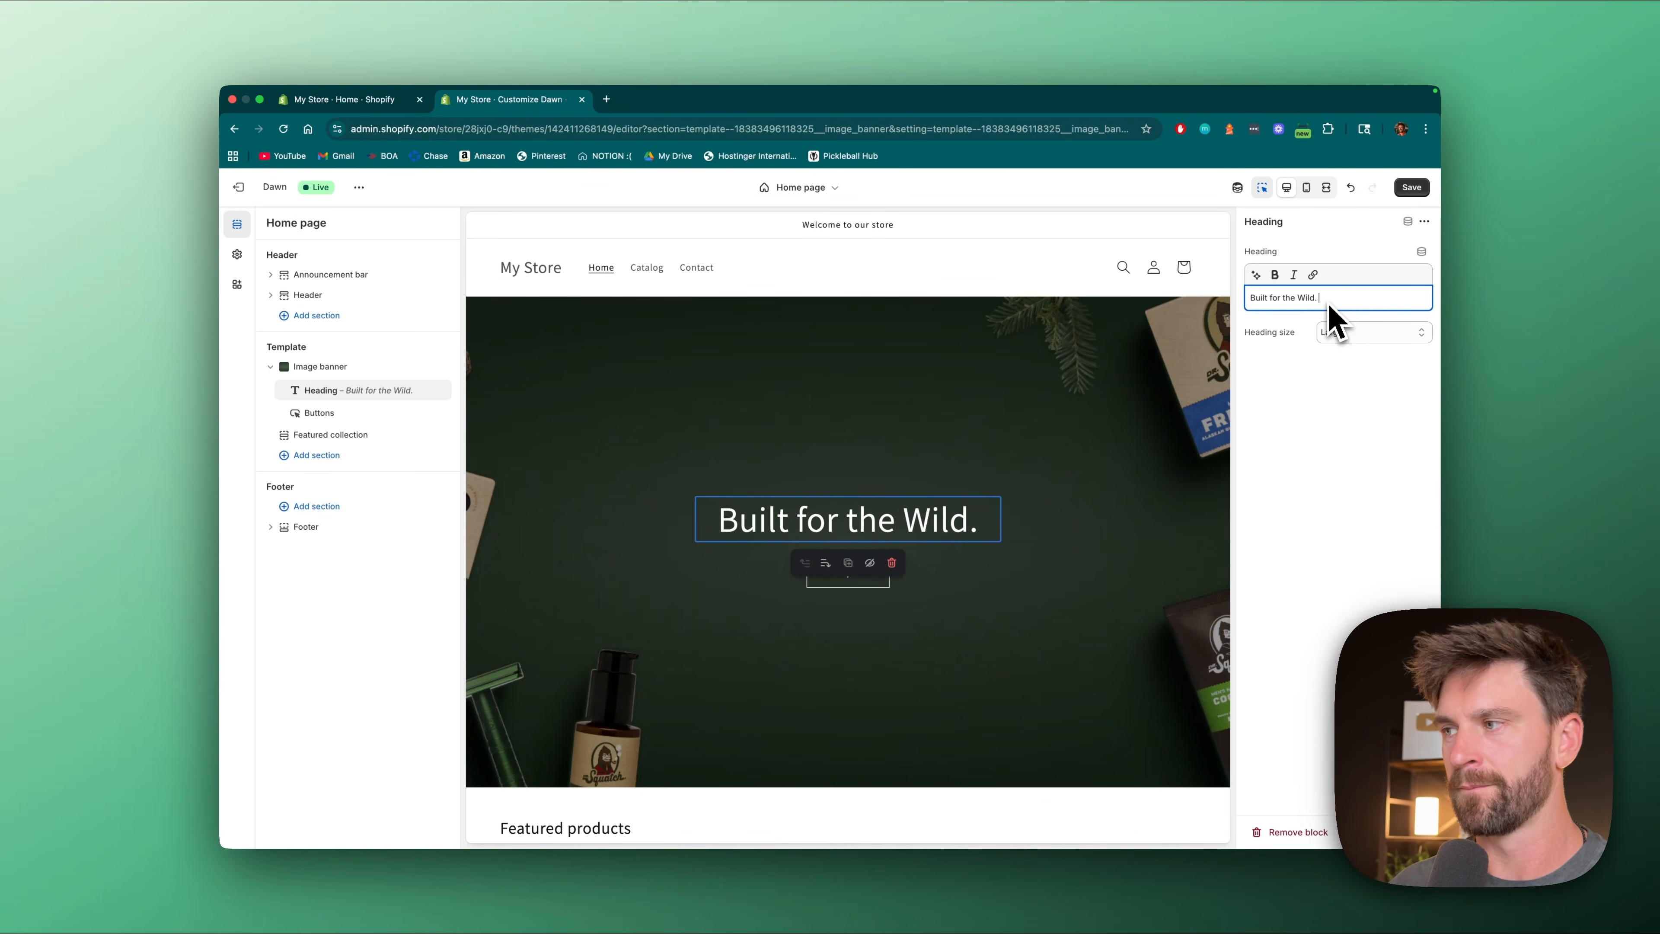
text( Powered by)
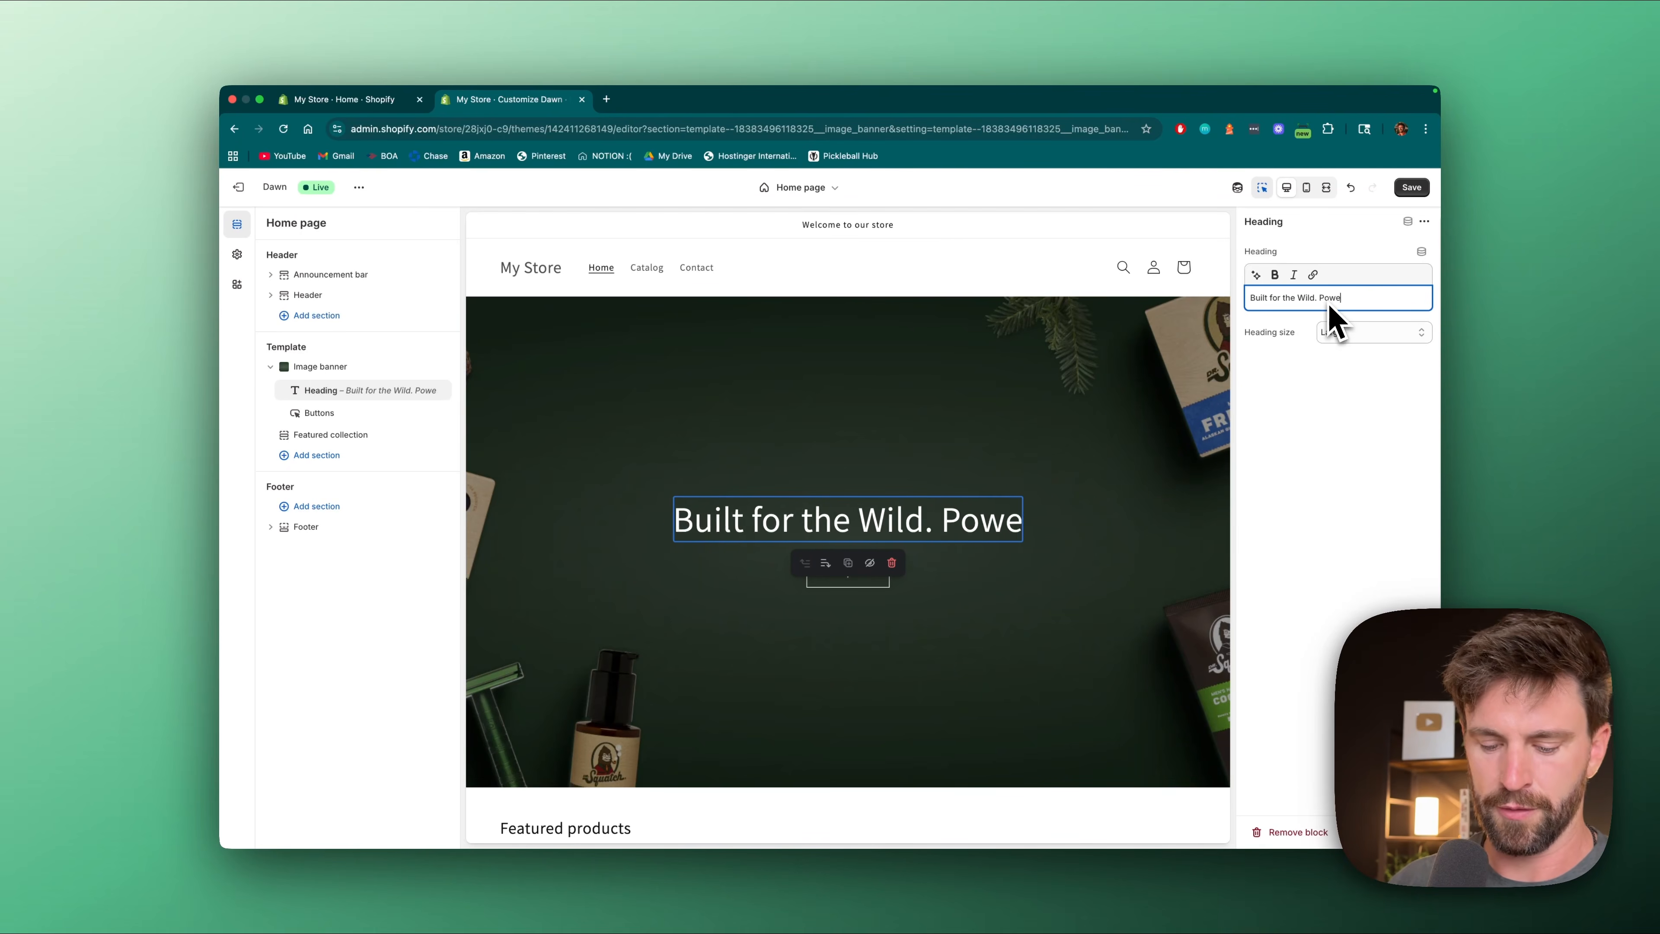
text(Nt)
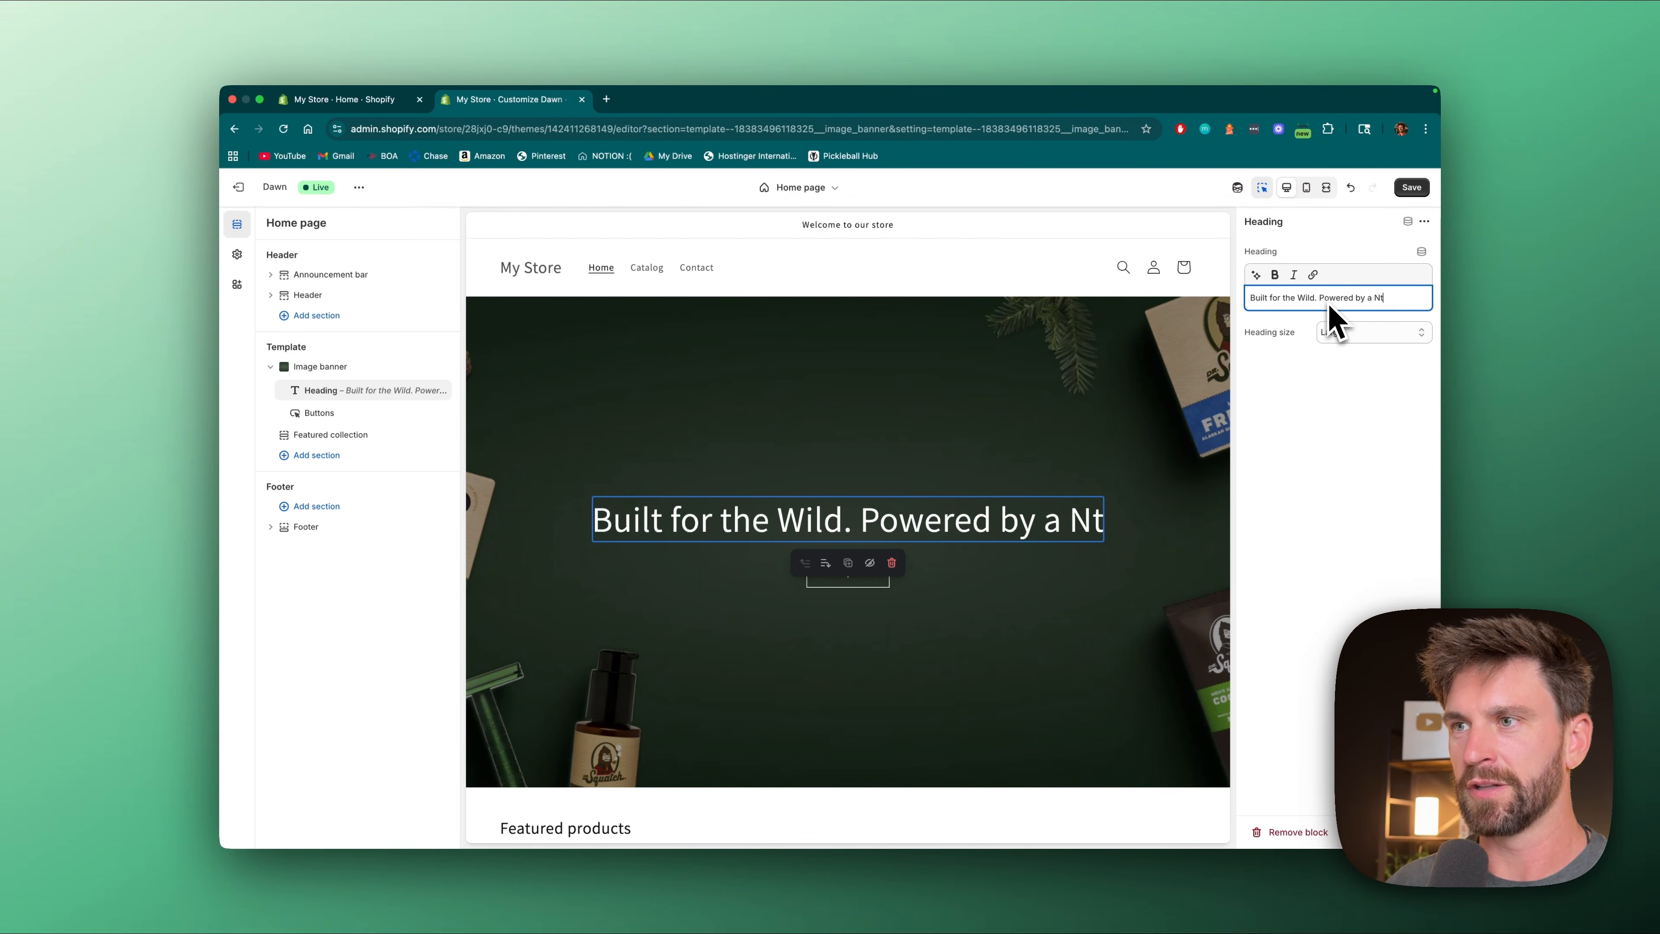
key(BackSpace)
text(atural Clean)
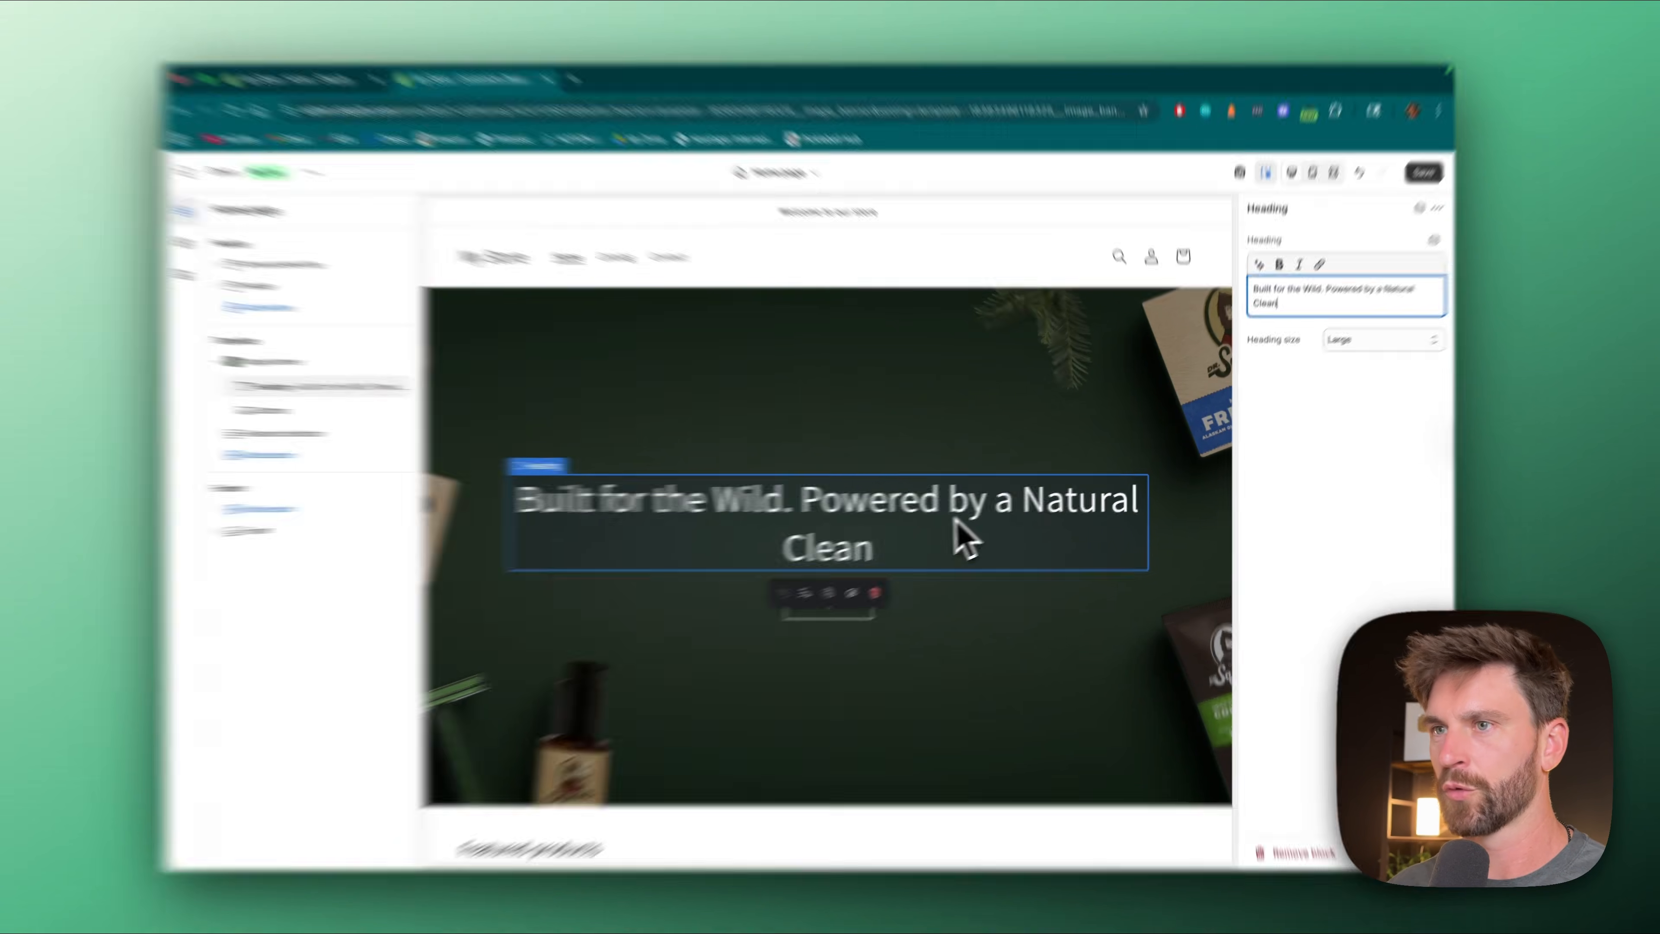
click(920, 540)
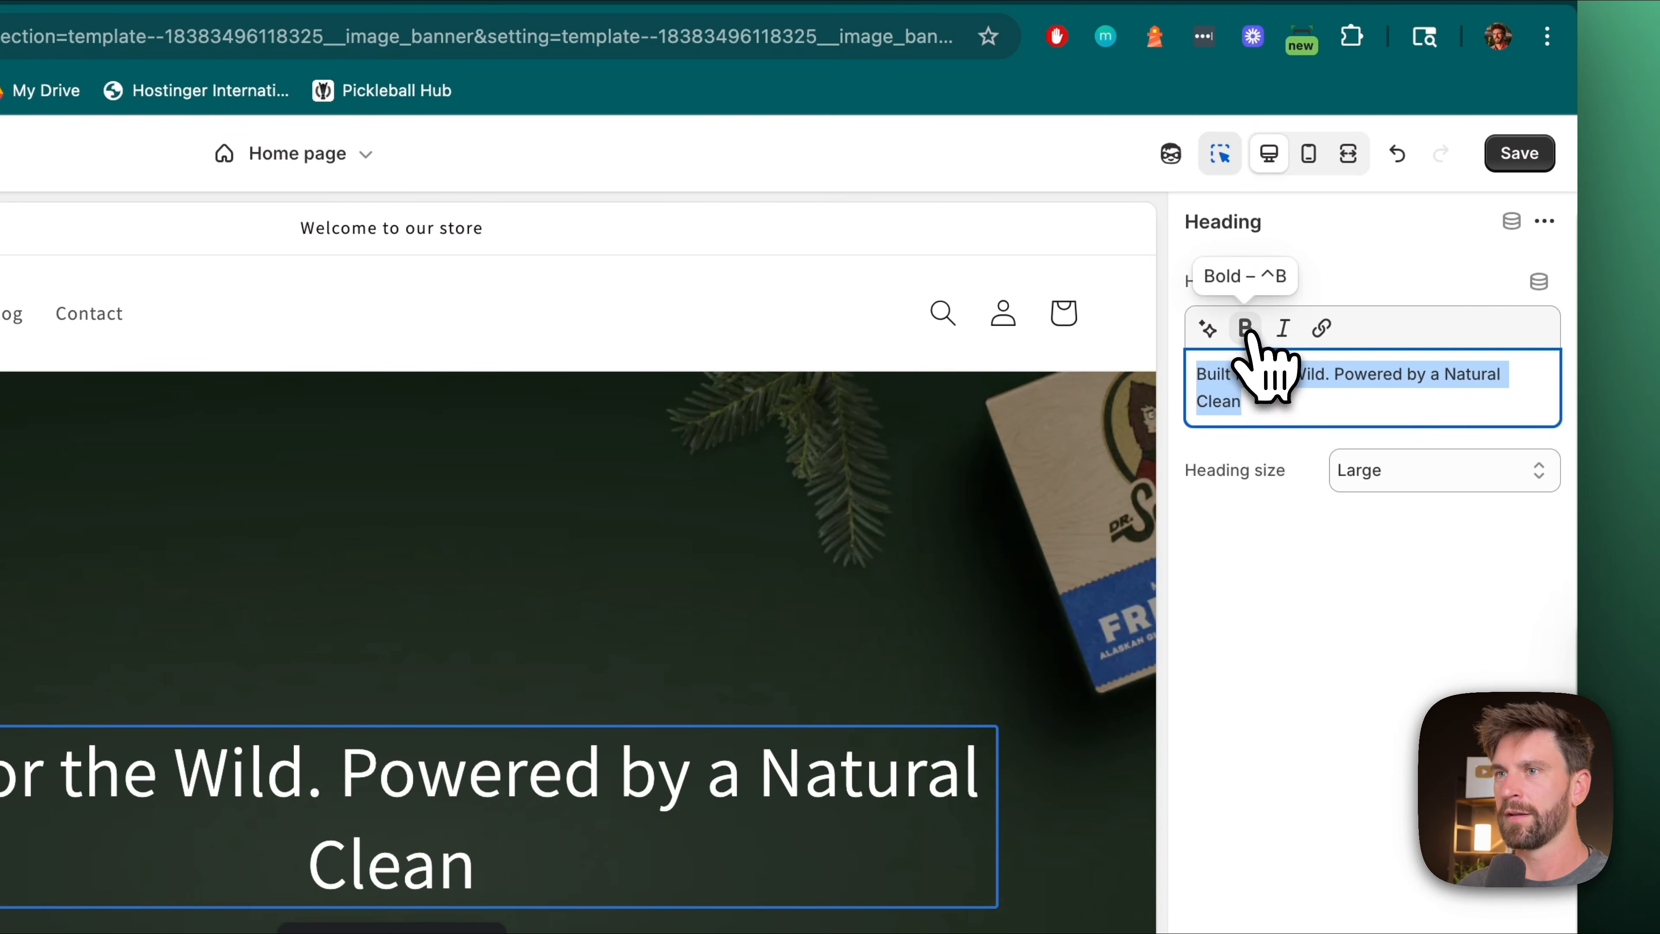
click(1245, 329)
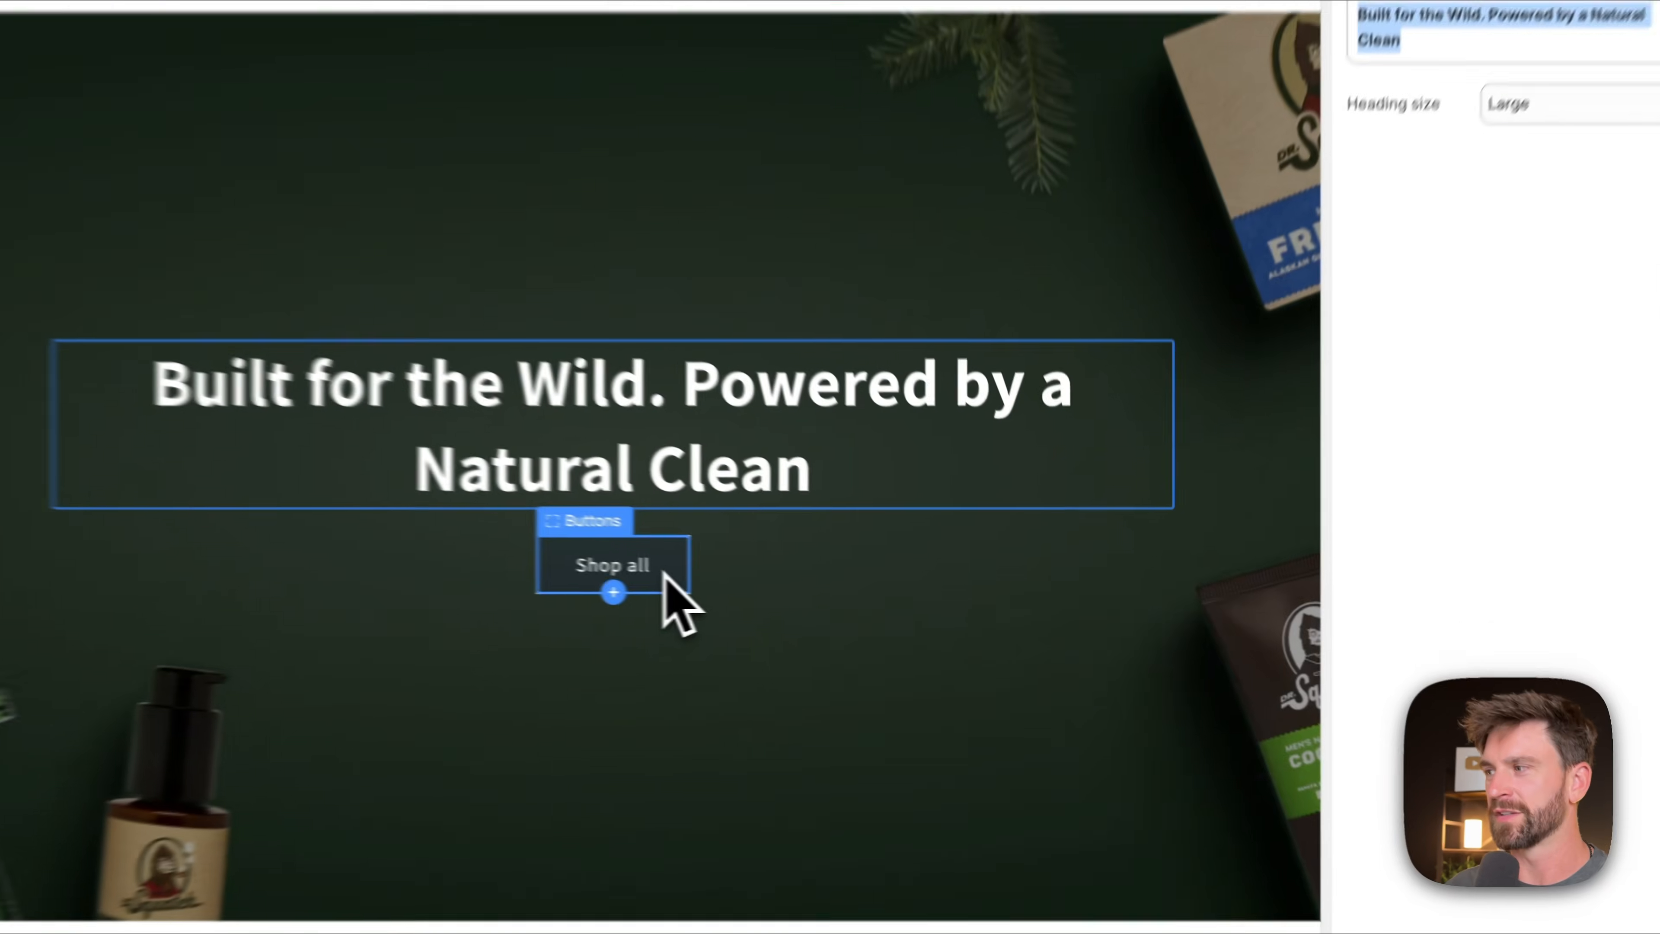
- Open the image banner's Buttons block and look over its settings and the home page preview
click(875, 599)
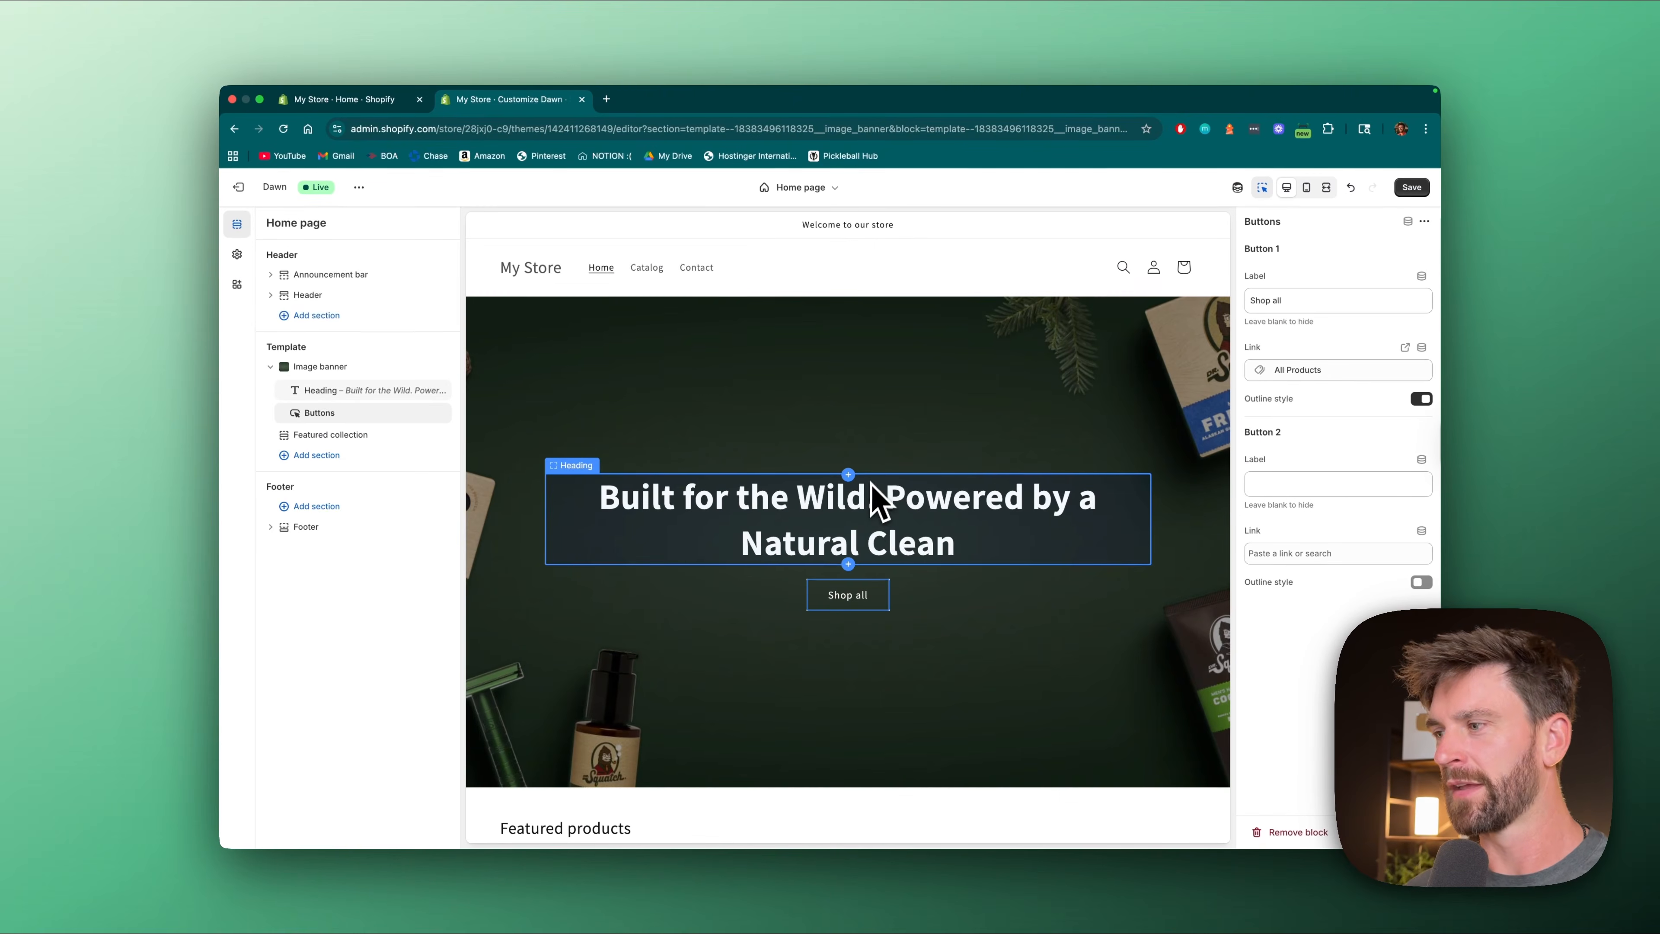
scroll(893, 508, down, 3)
scroll(971, 538, down, 2)
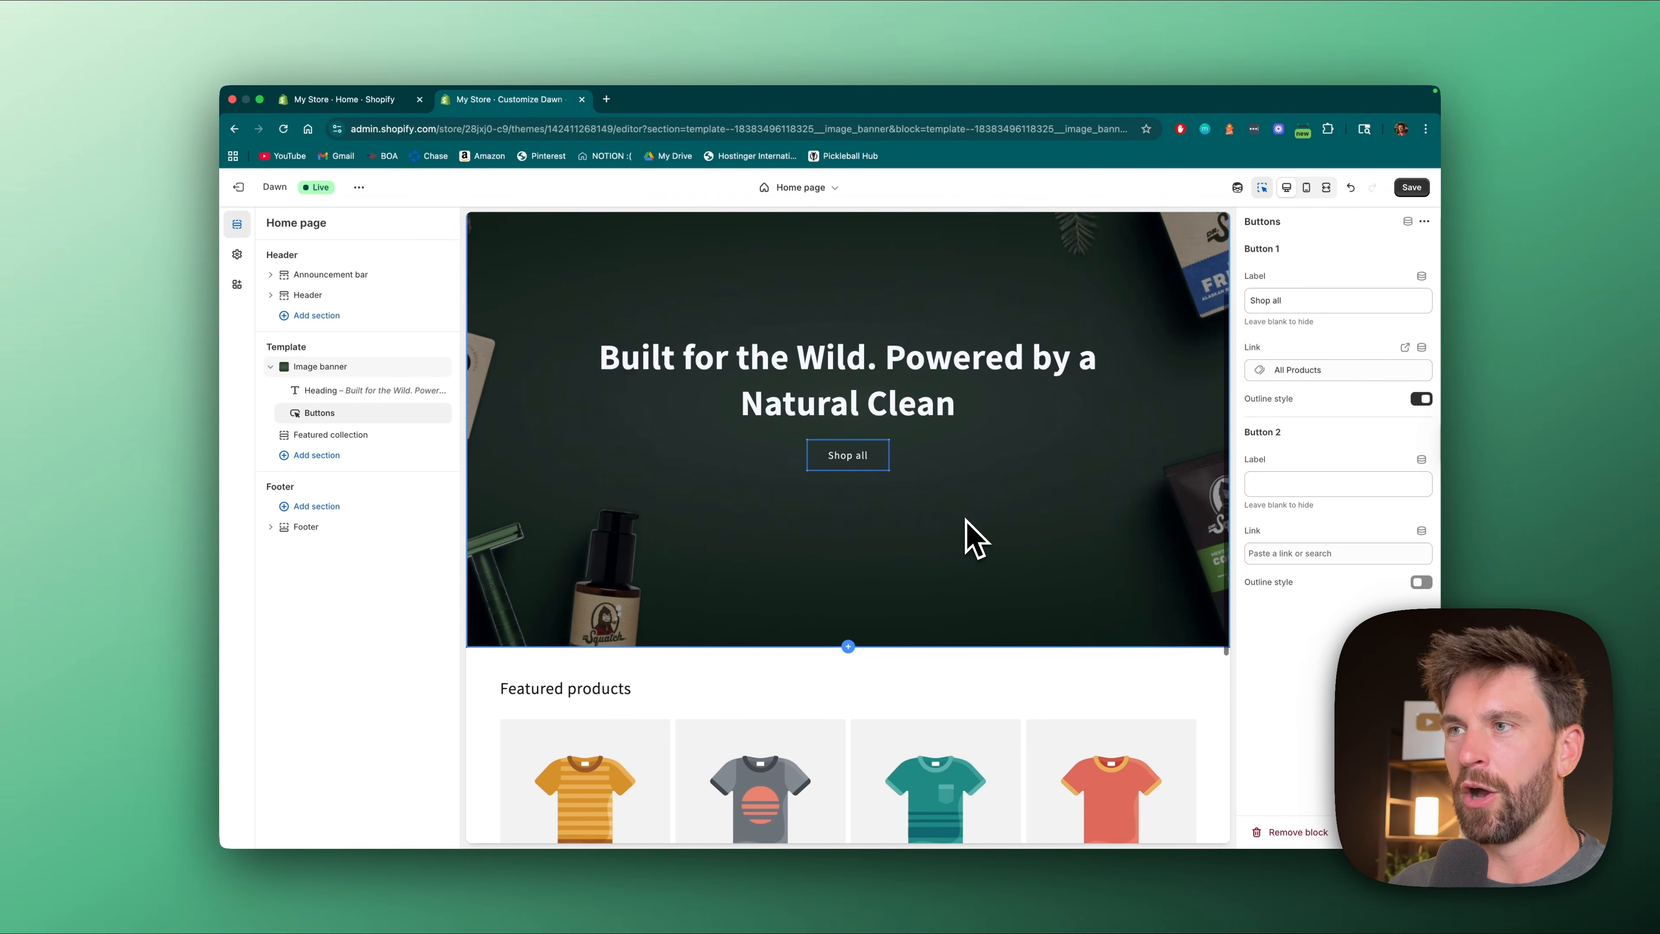
scroll(1085, 386, up, 5)
scroll(915, 392, up, 3)
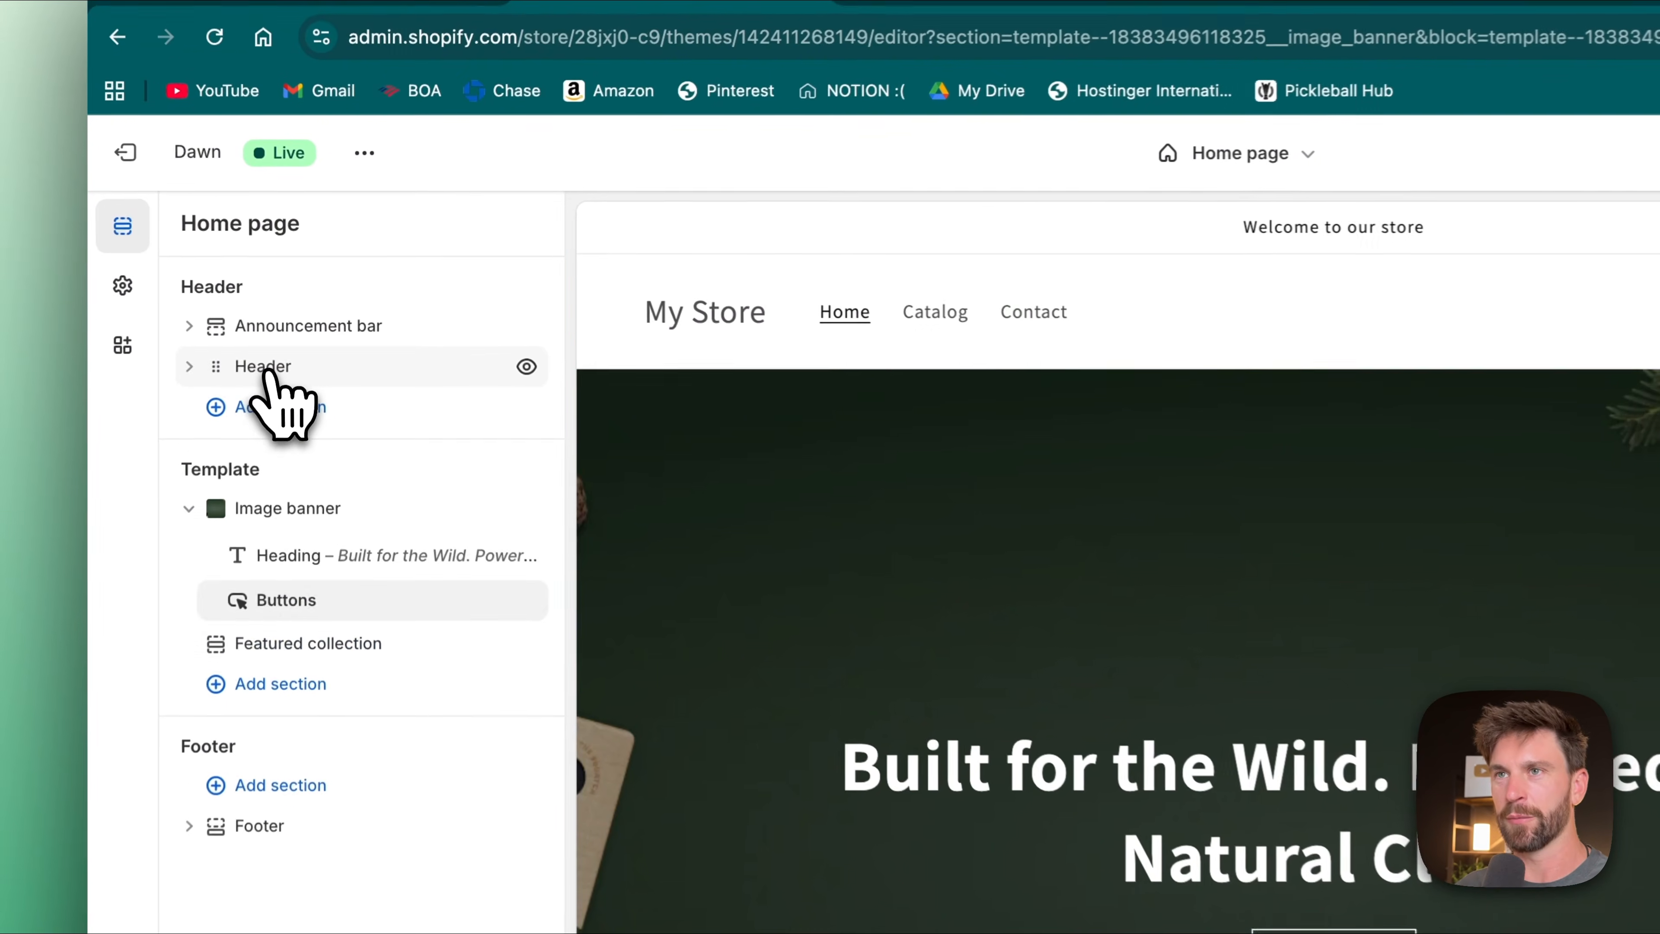
- Open the Header section and review its settings and the menu type options, keeping Dropdown
click(265, 371)
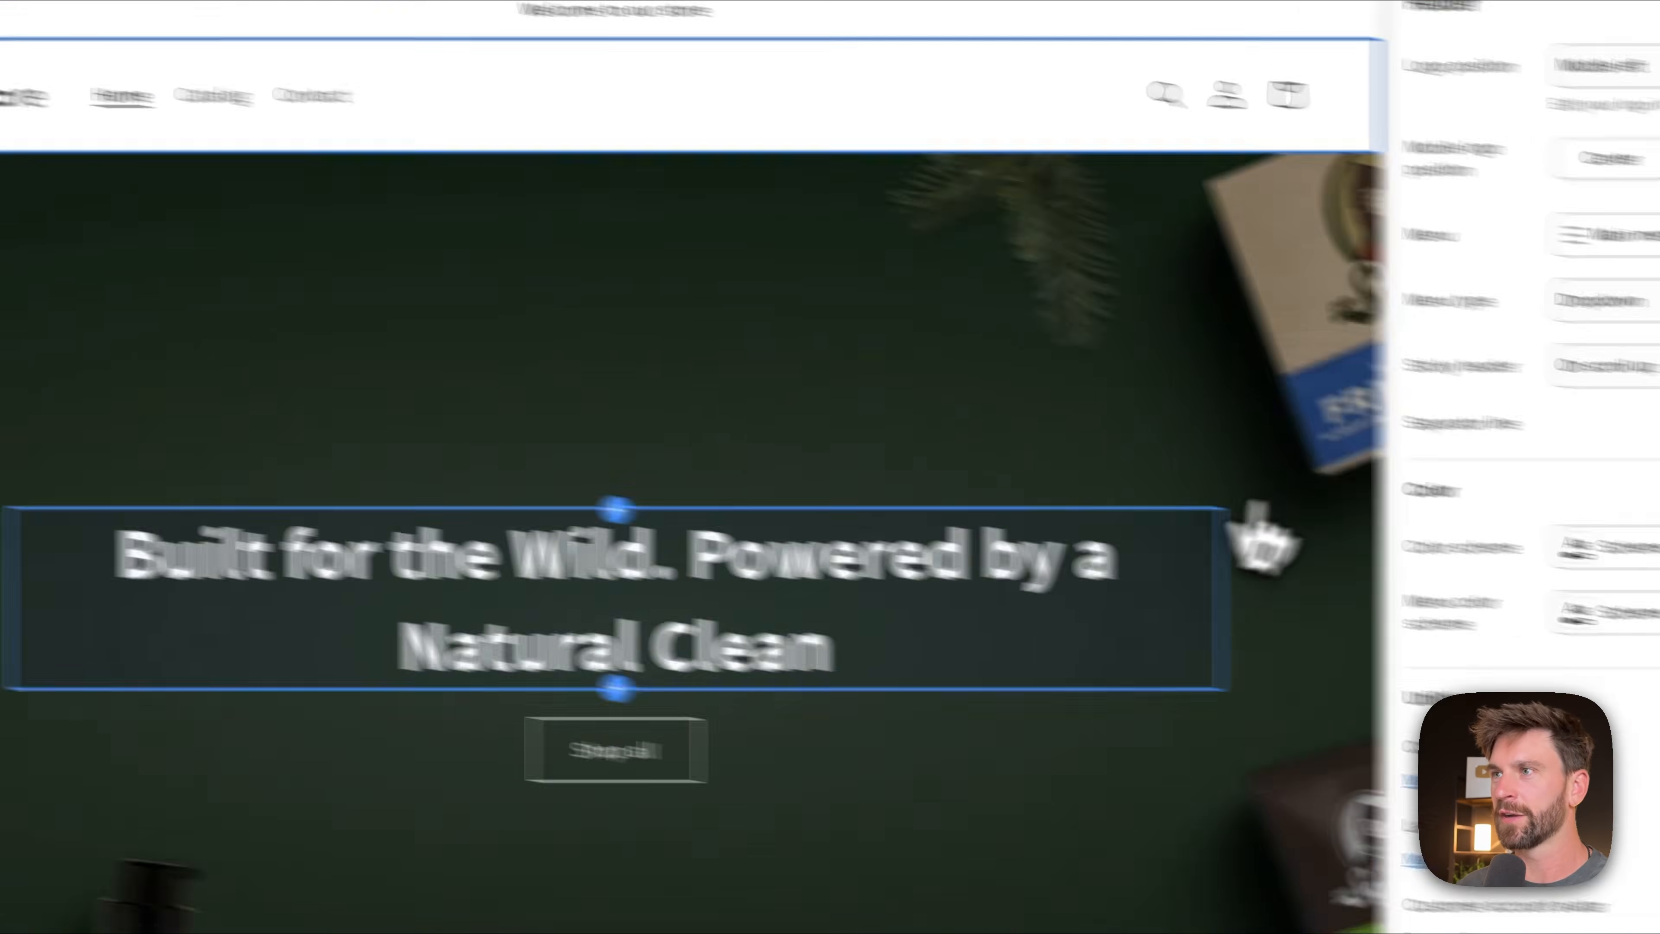
scroll(1262, 629, down, 2)
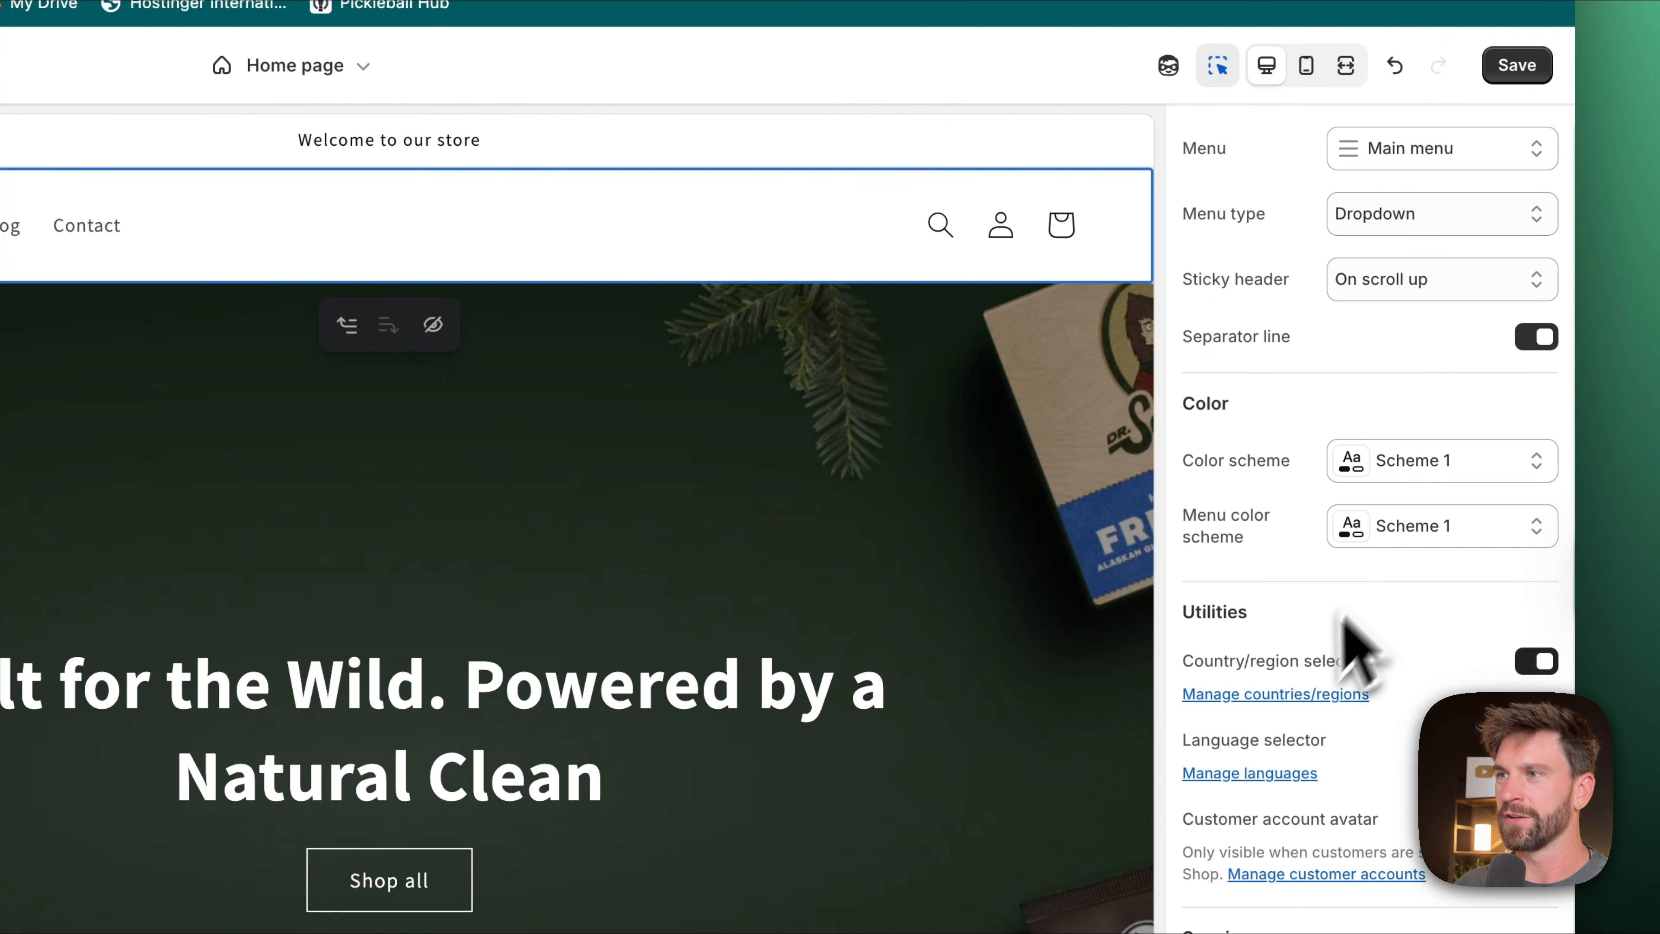
scroll(1352, 641, up, 4)
click(1443, 431)
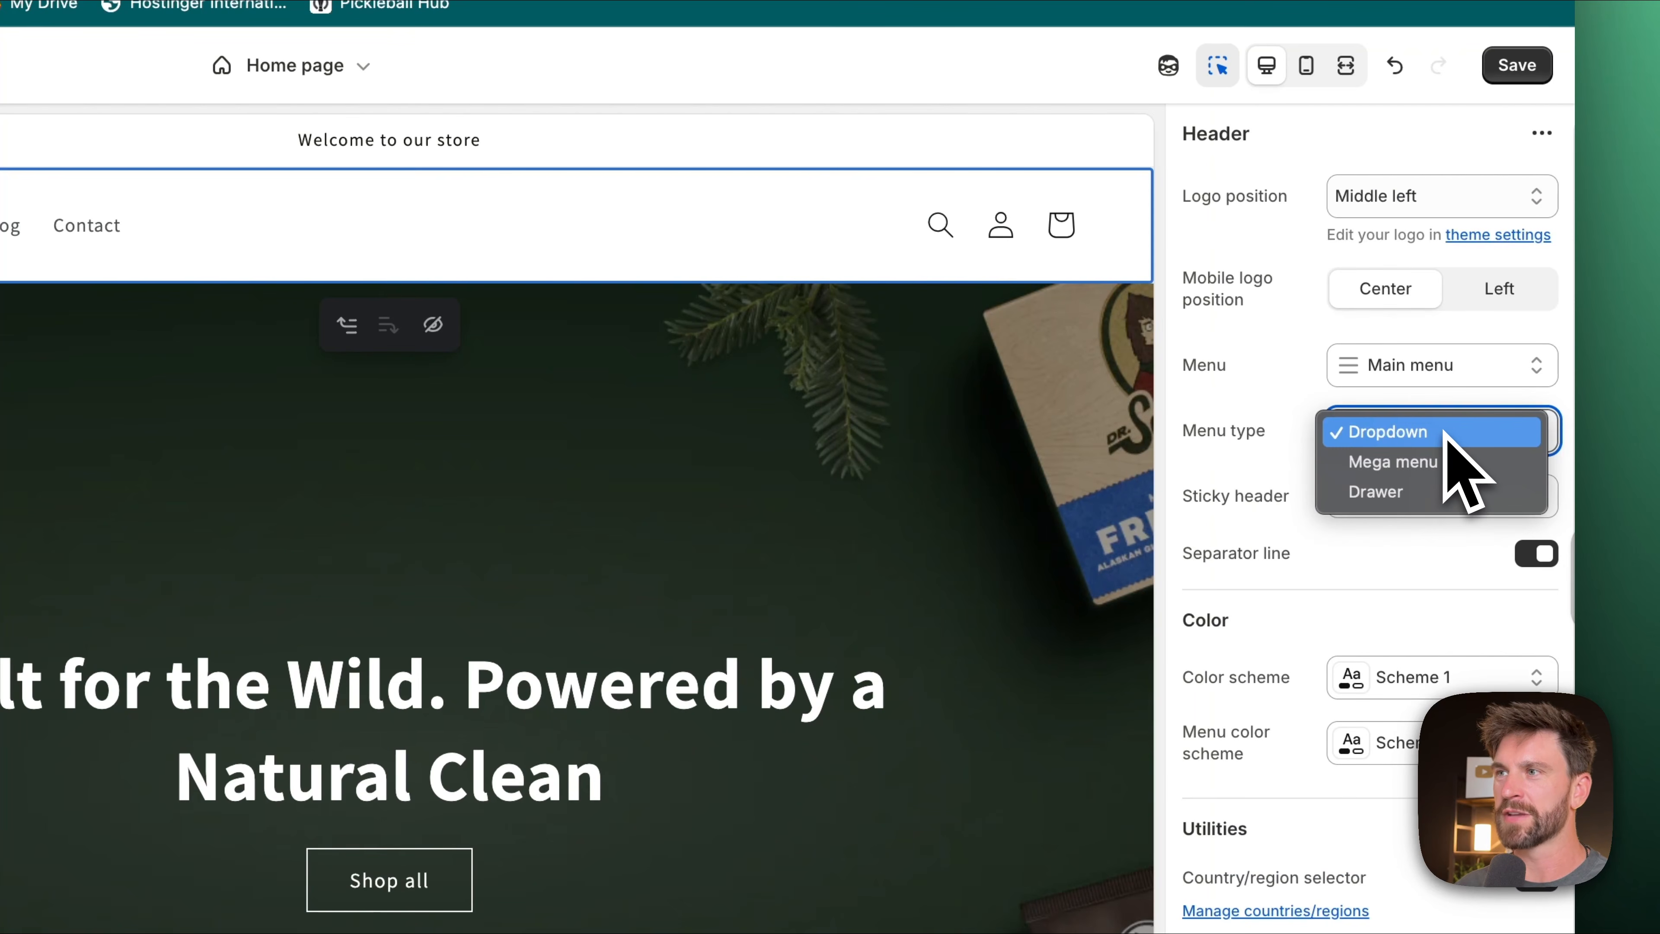
click(1444, 435)
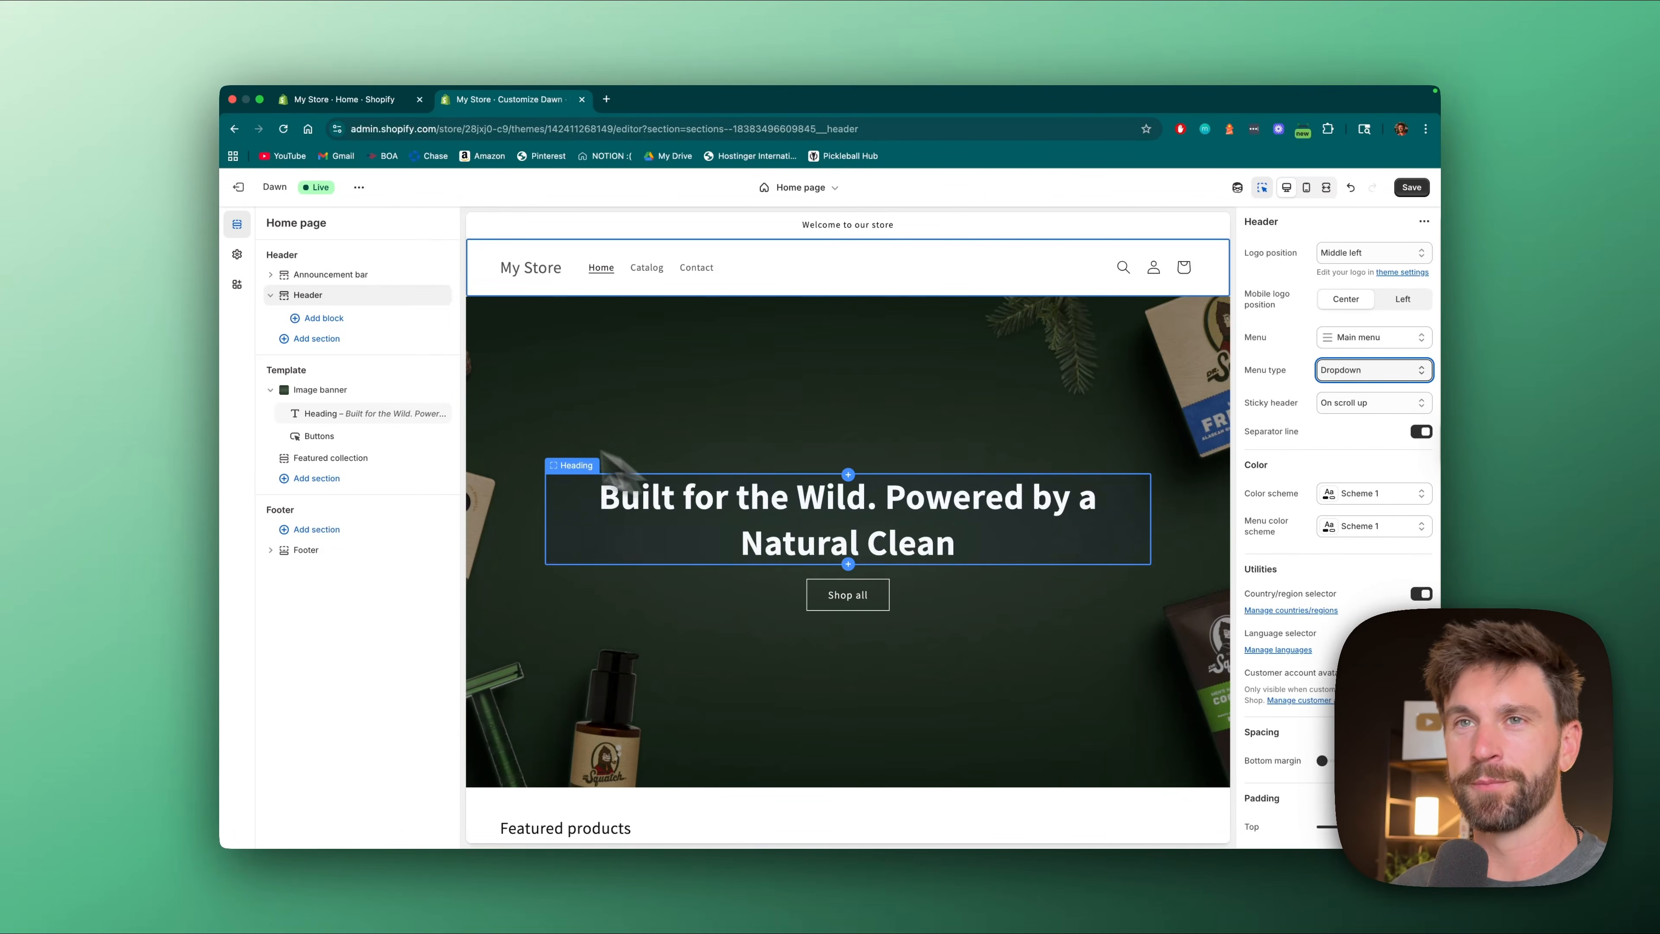
scroll(641, 471, down, 1)
- In the theme settings, set the store logo to the existing dr-squatch-logo AVIF file
click(238, 256)
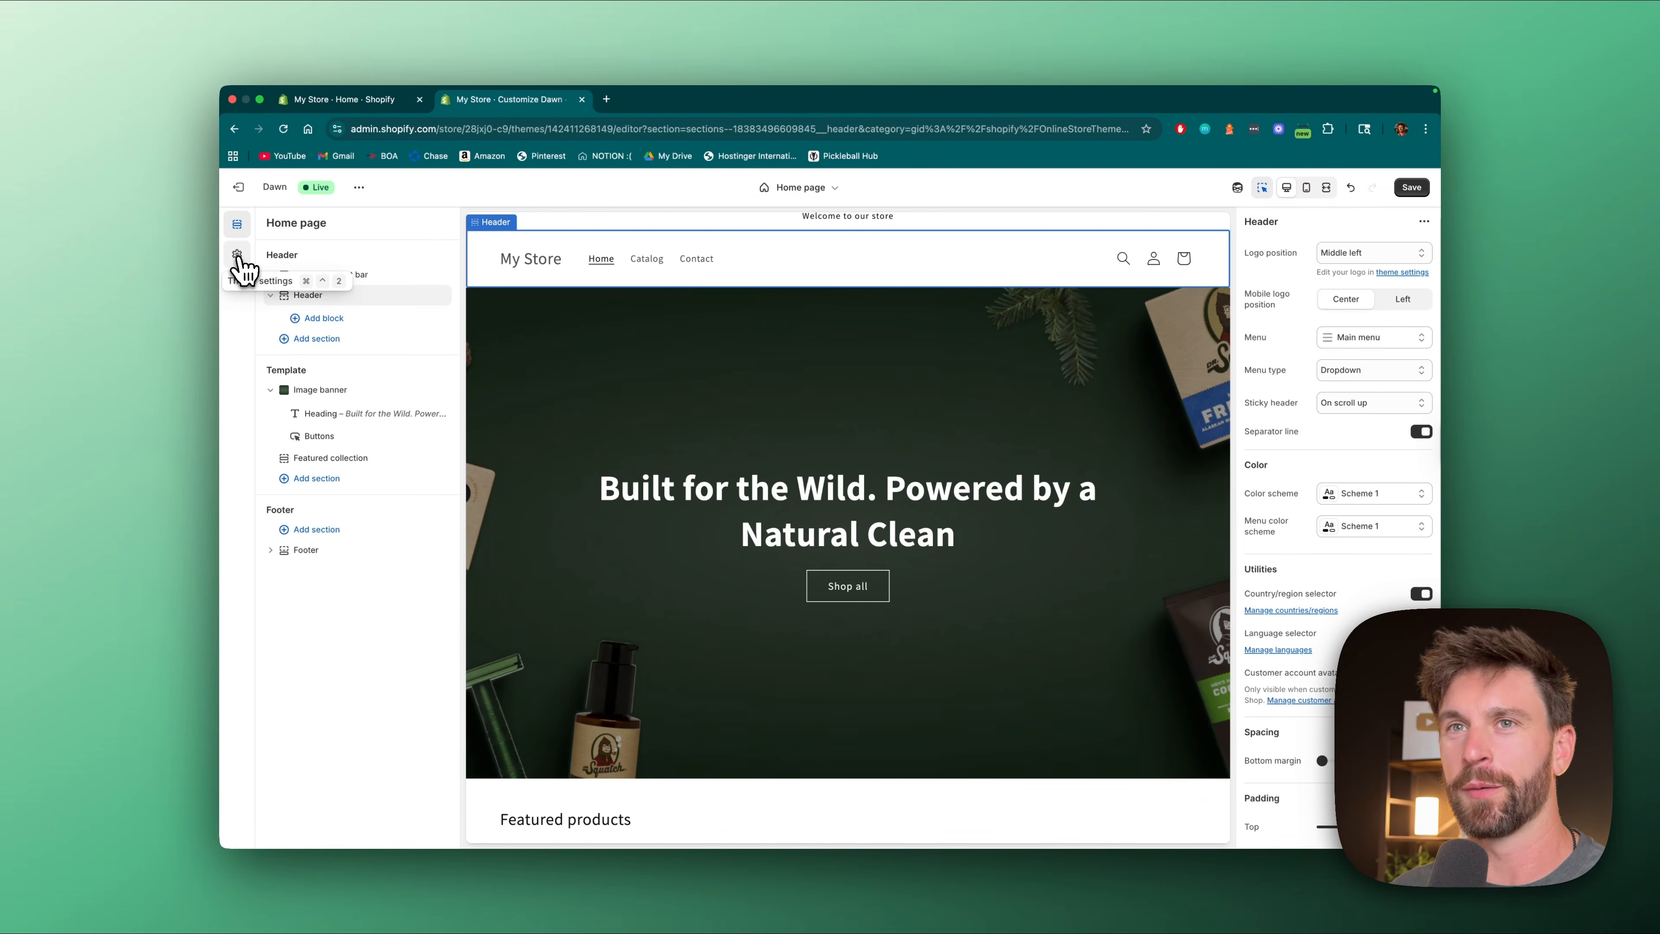
click(237, 255)
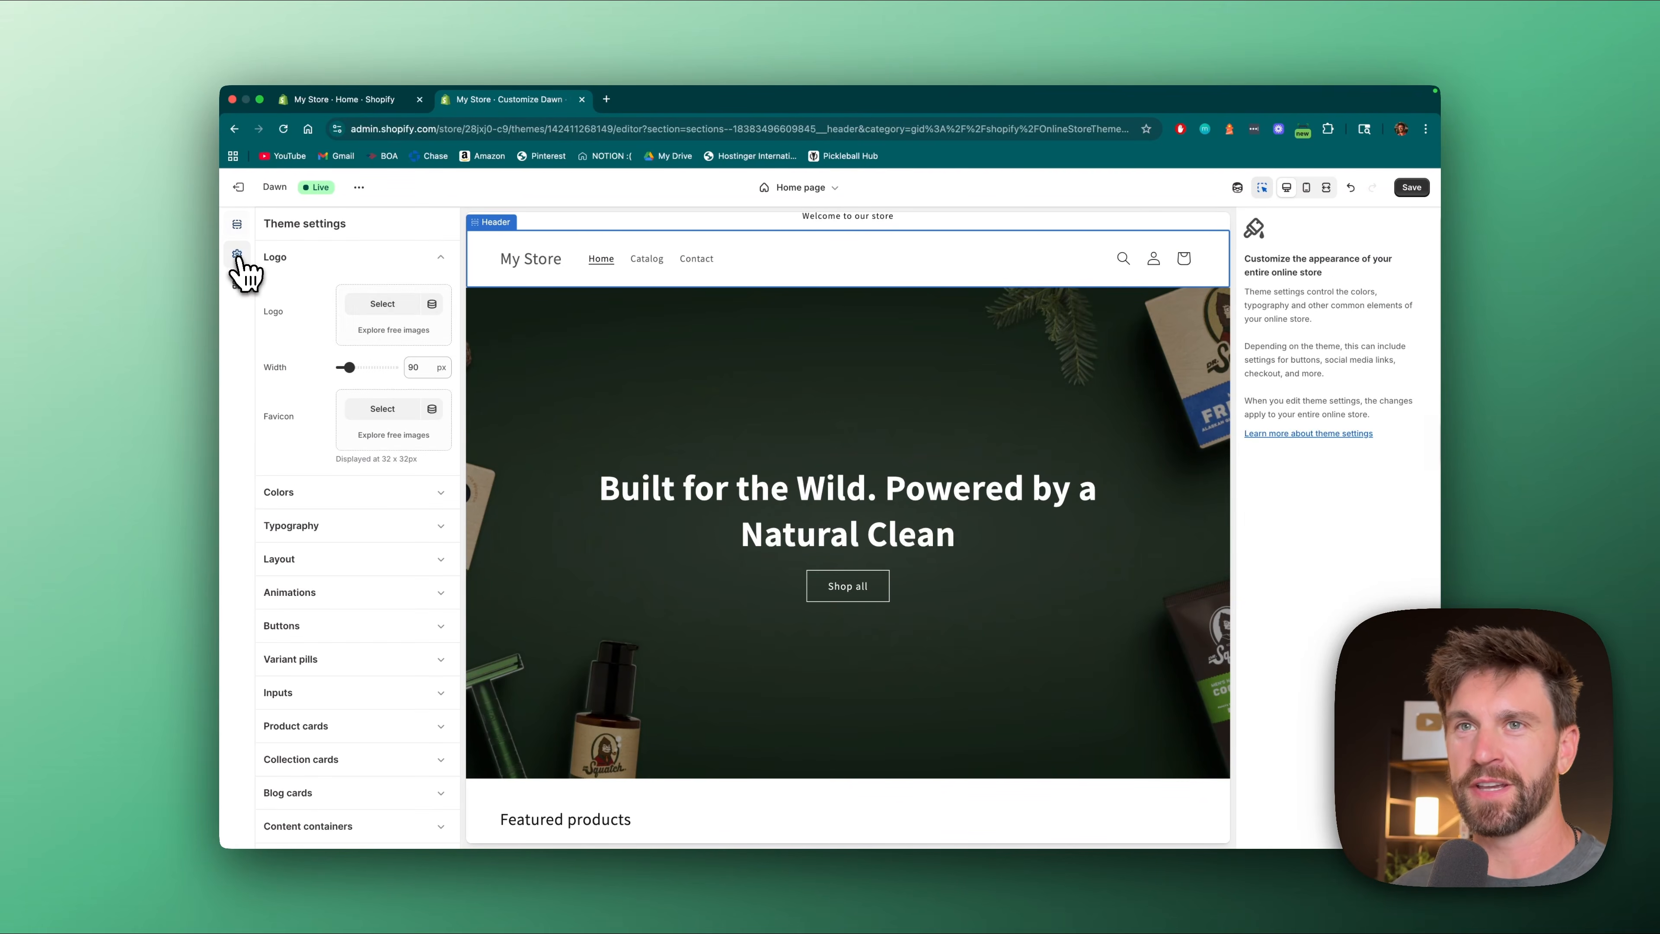
click(383, 304)
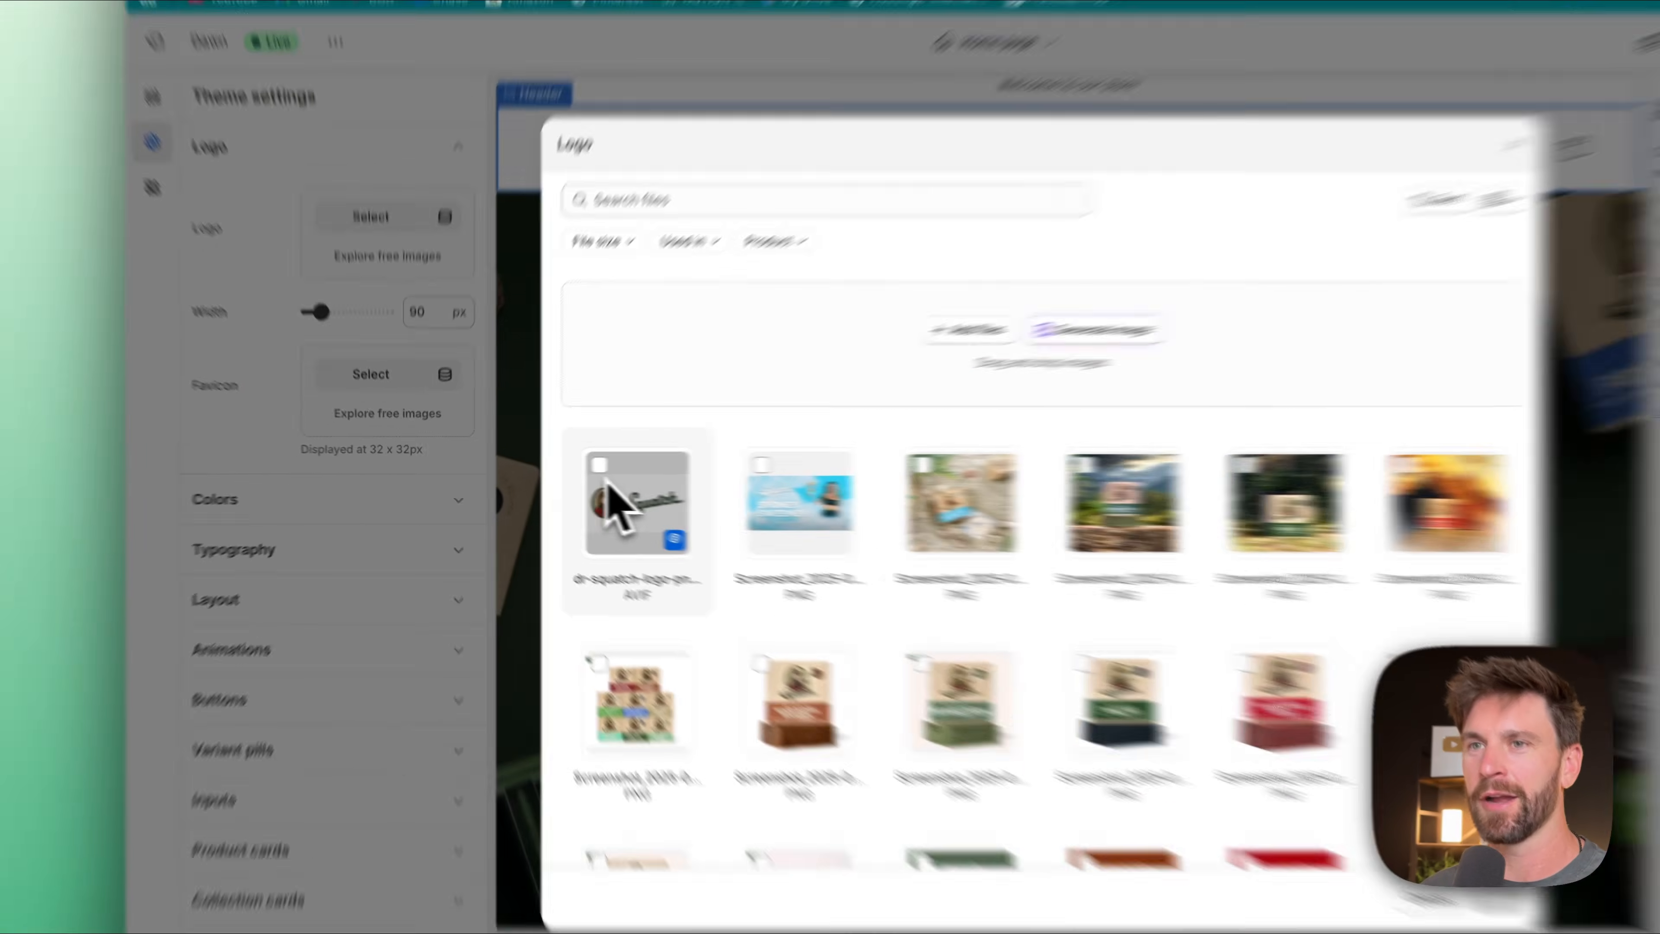
click(654, 510)
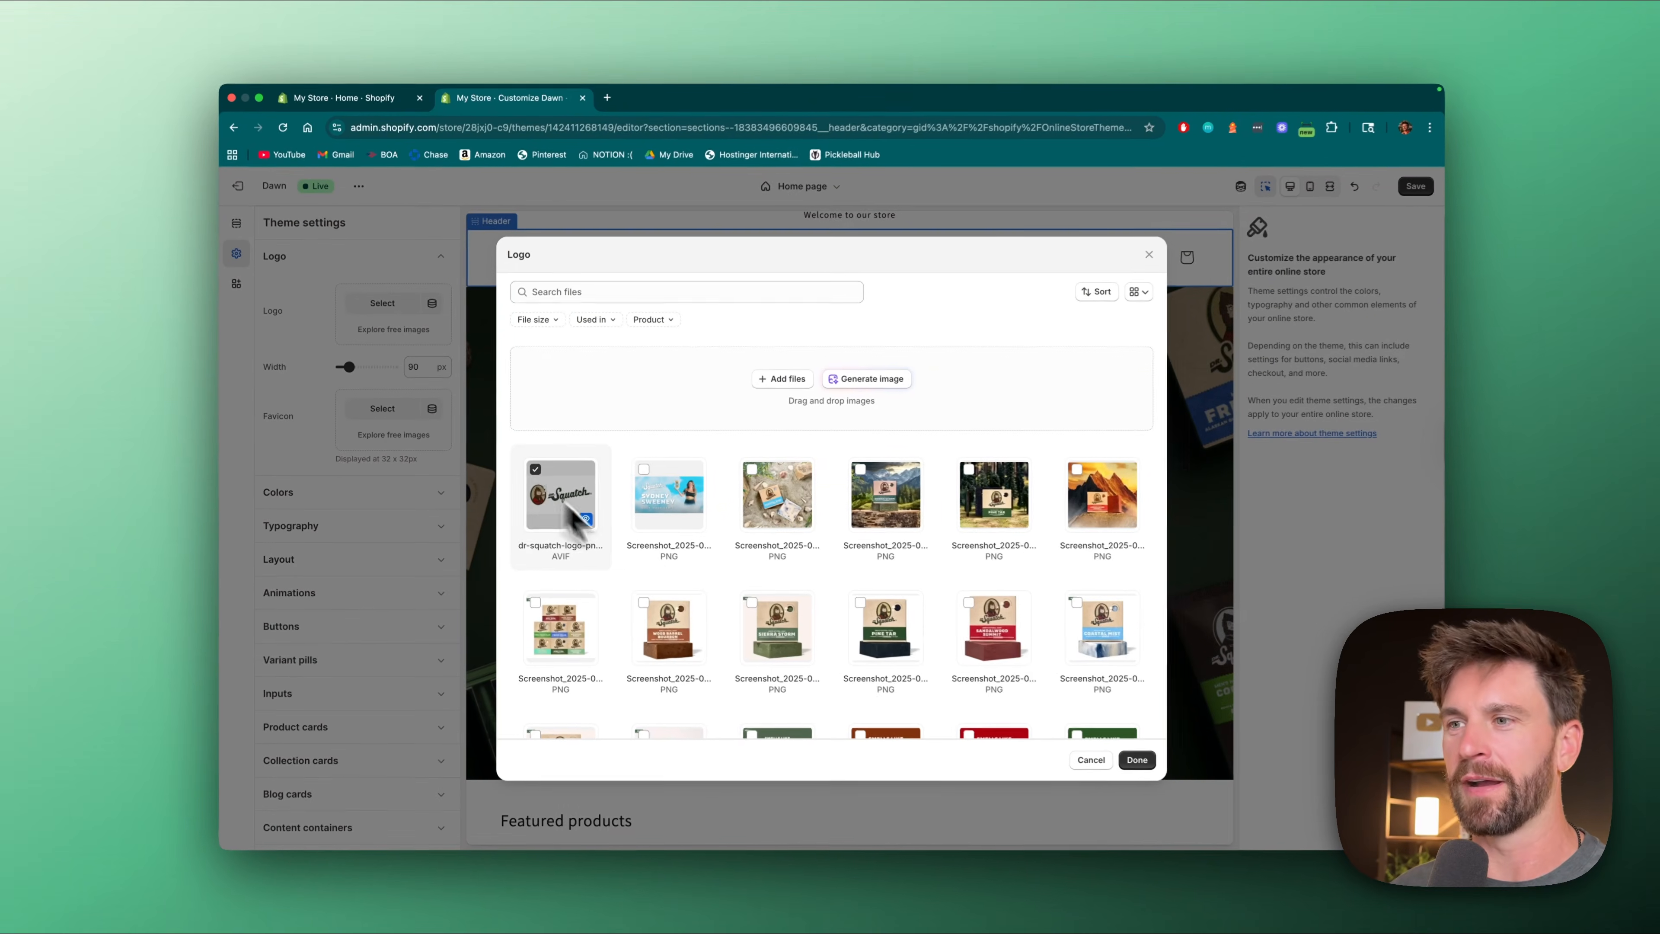
click(1135, 759)
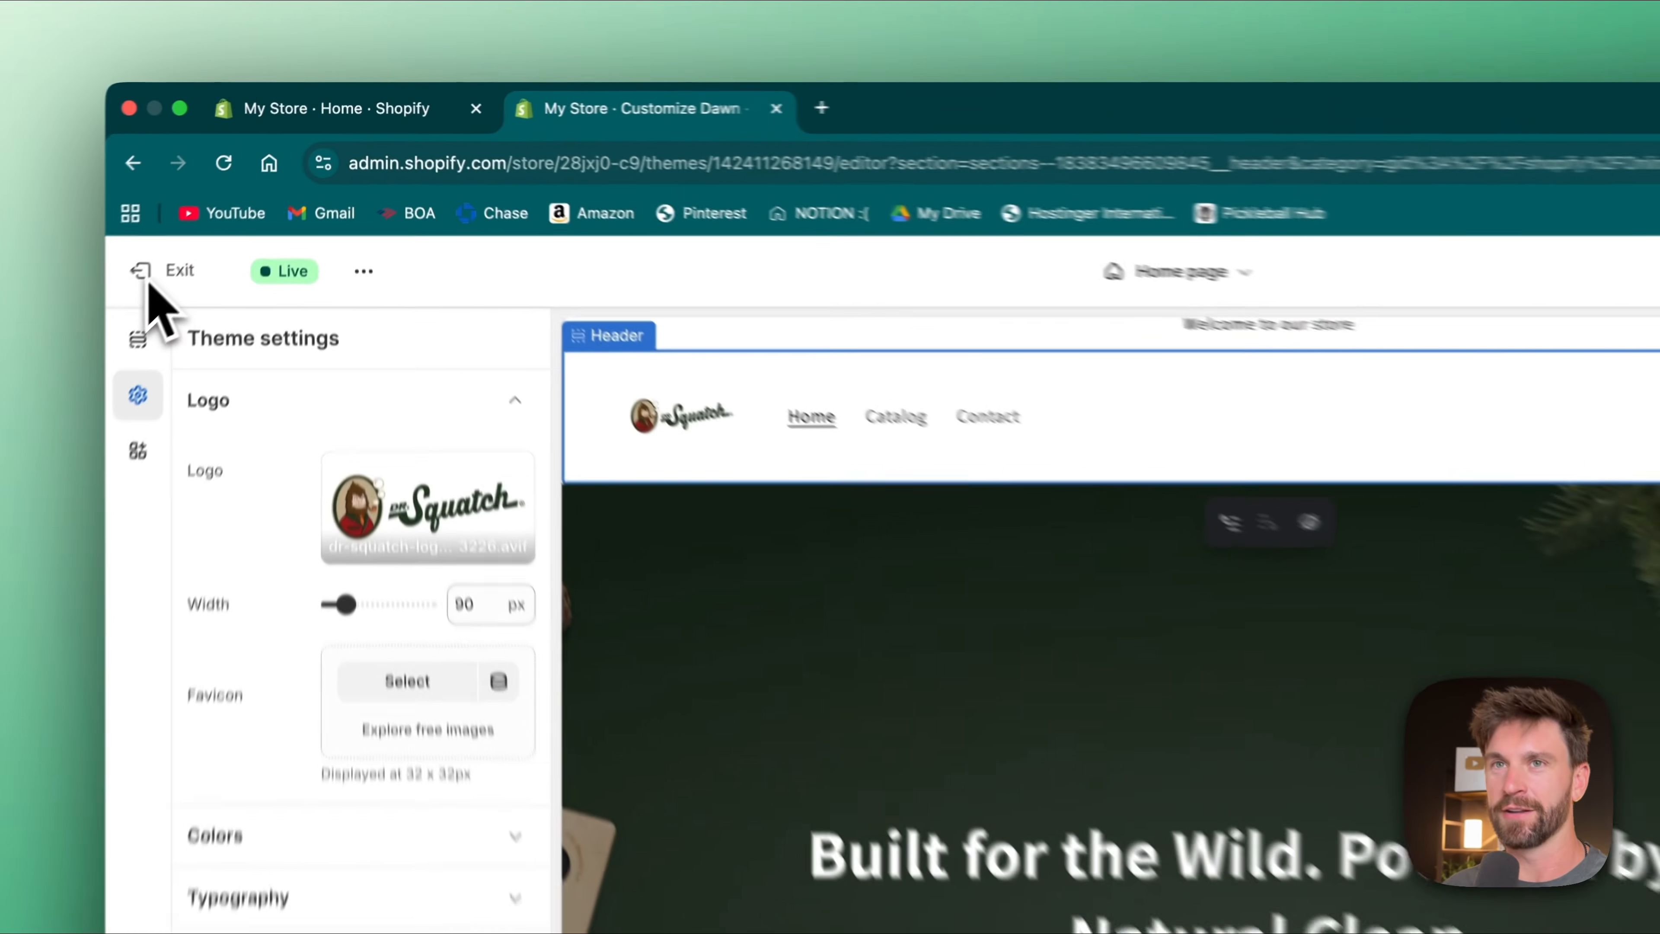
- Save the theme customizations and exit the theme editor
click(243, 195)
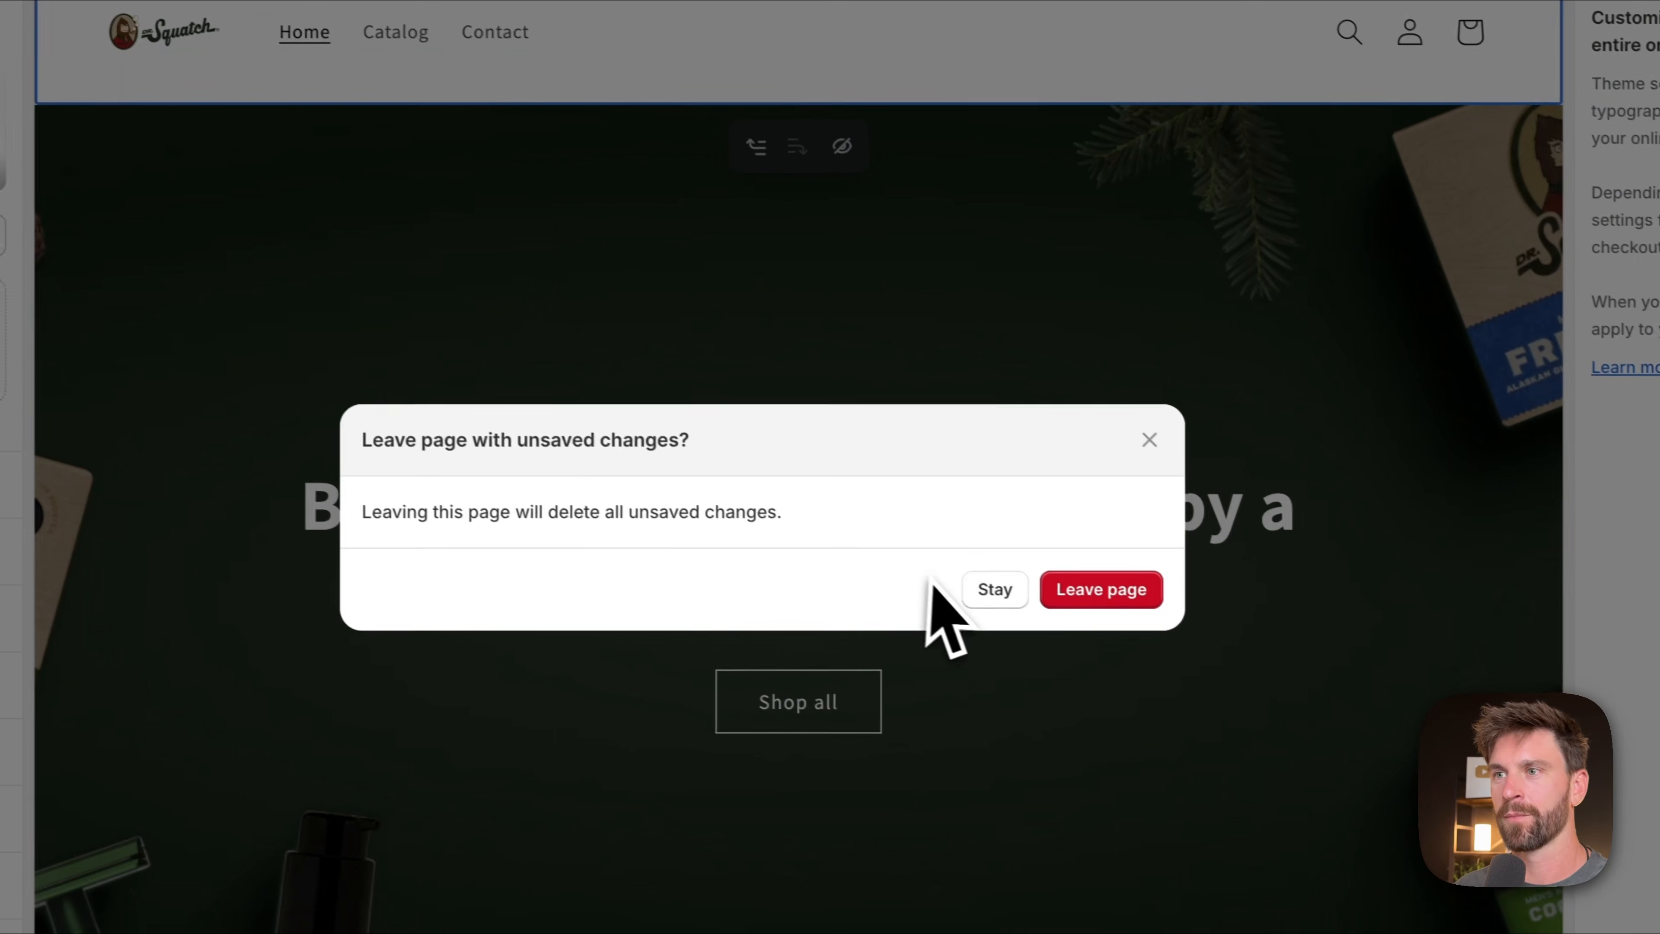
click(989, 590)
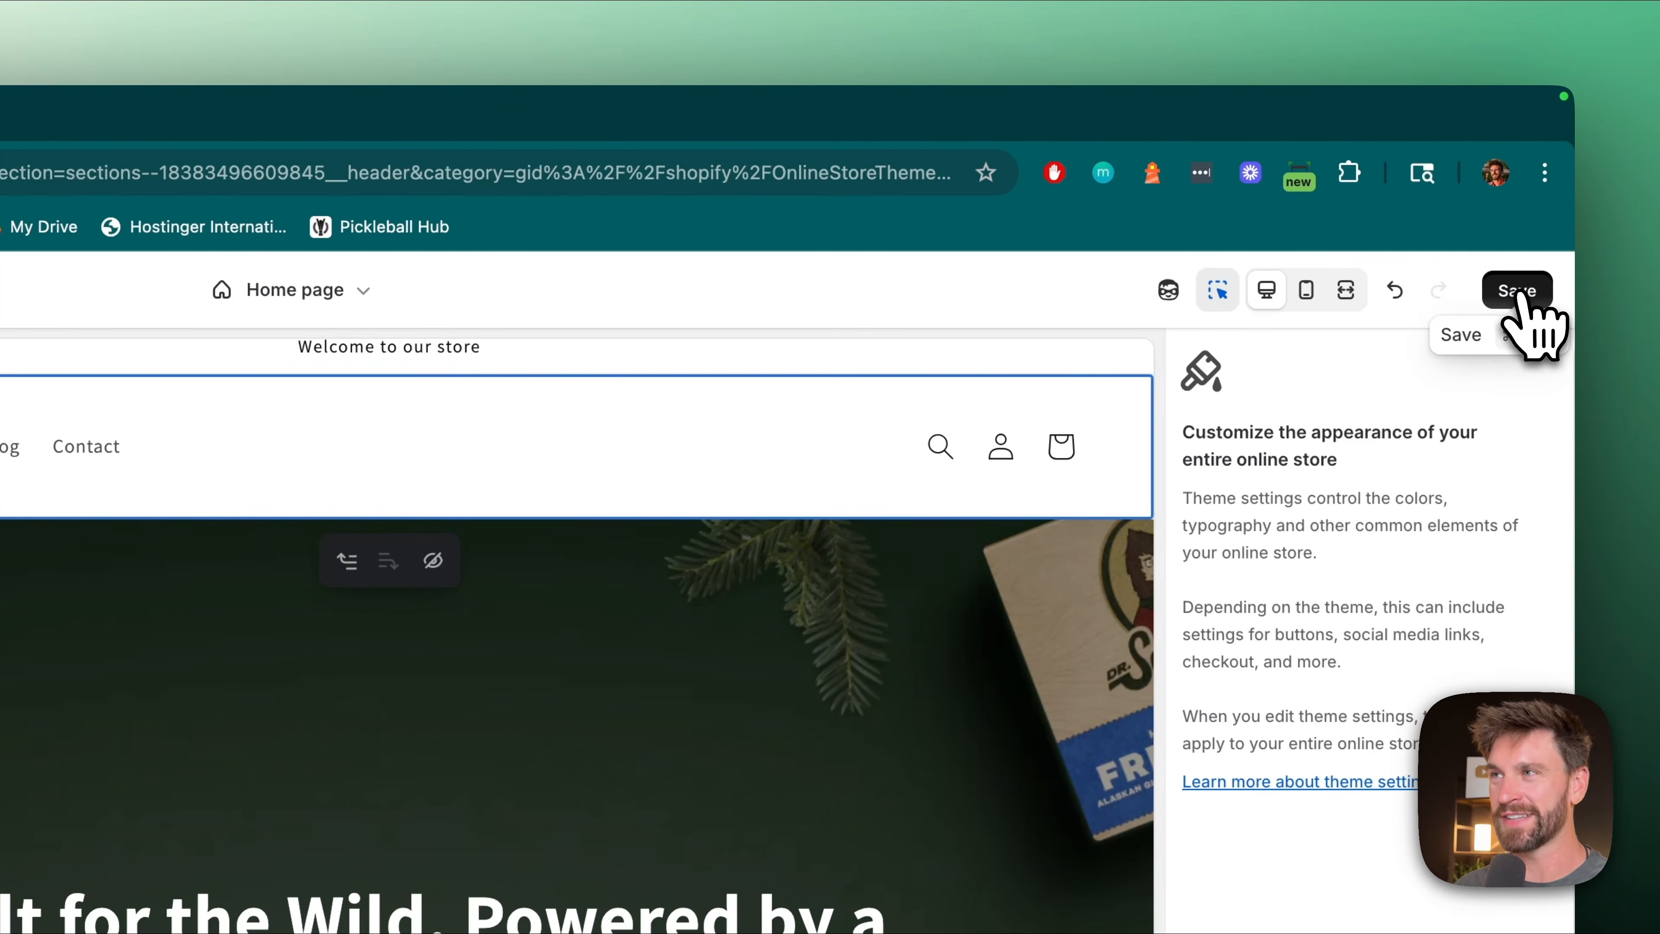
click(1520, 291)
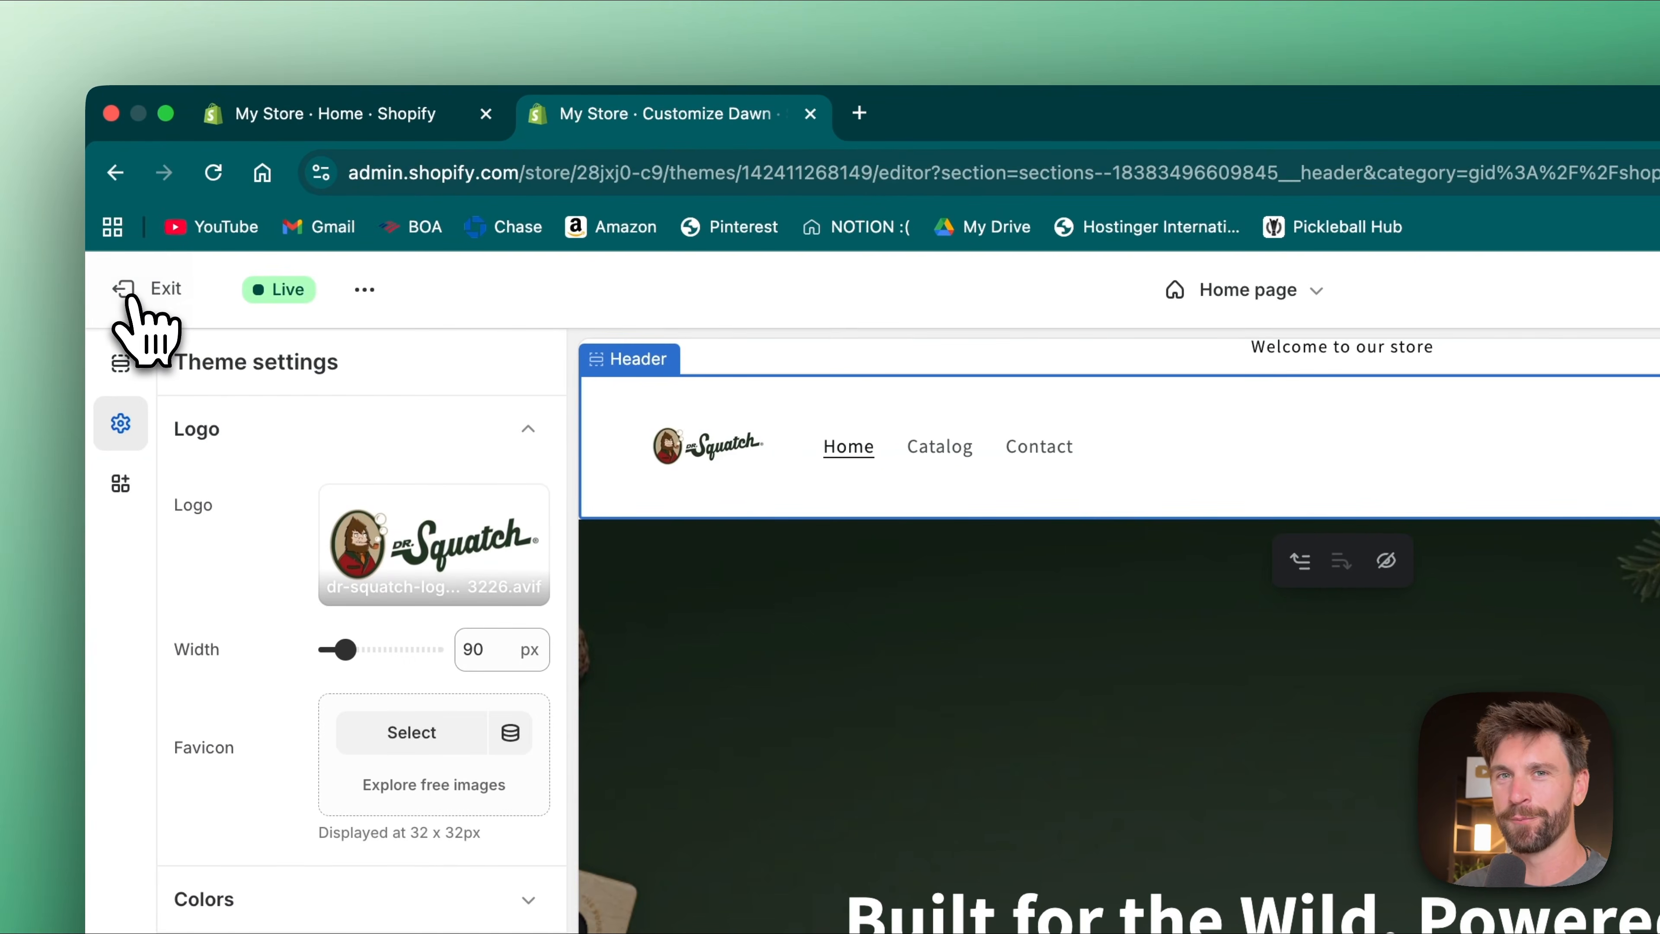
click(134, 297)
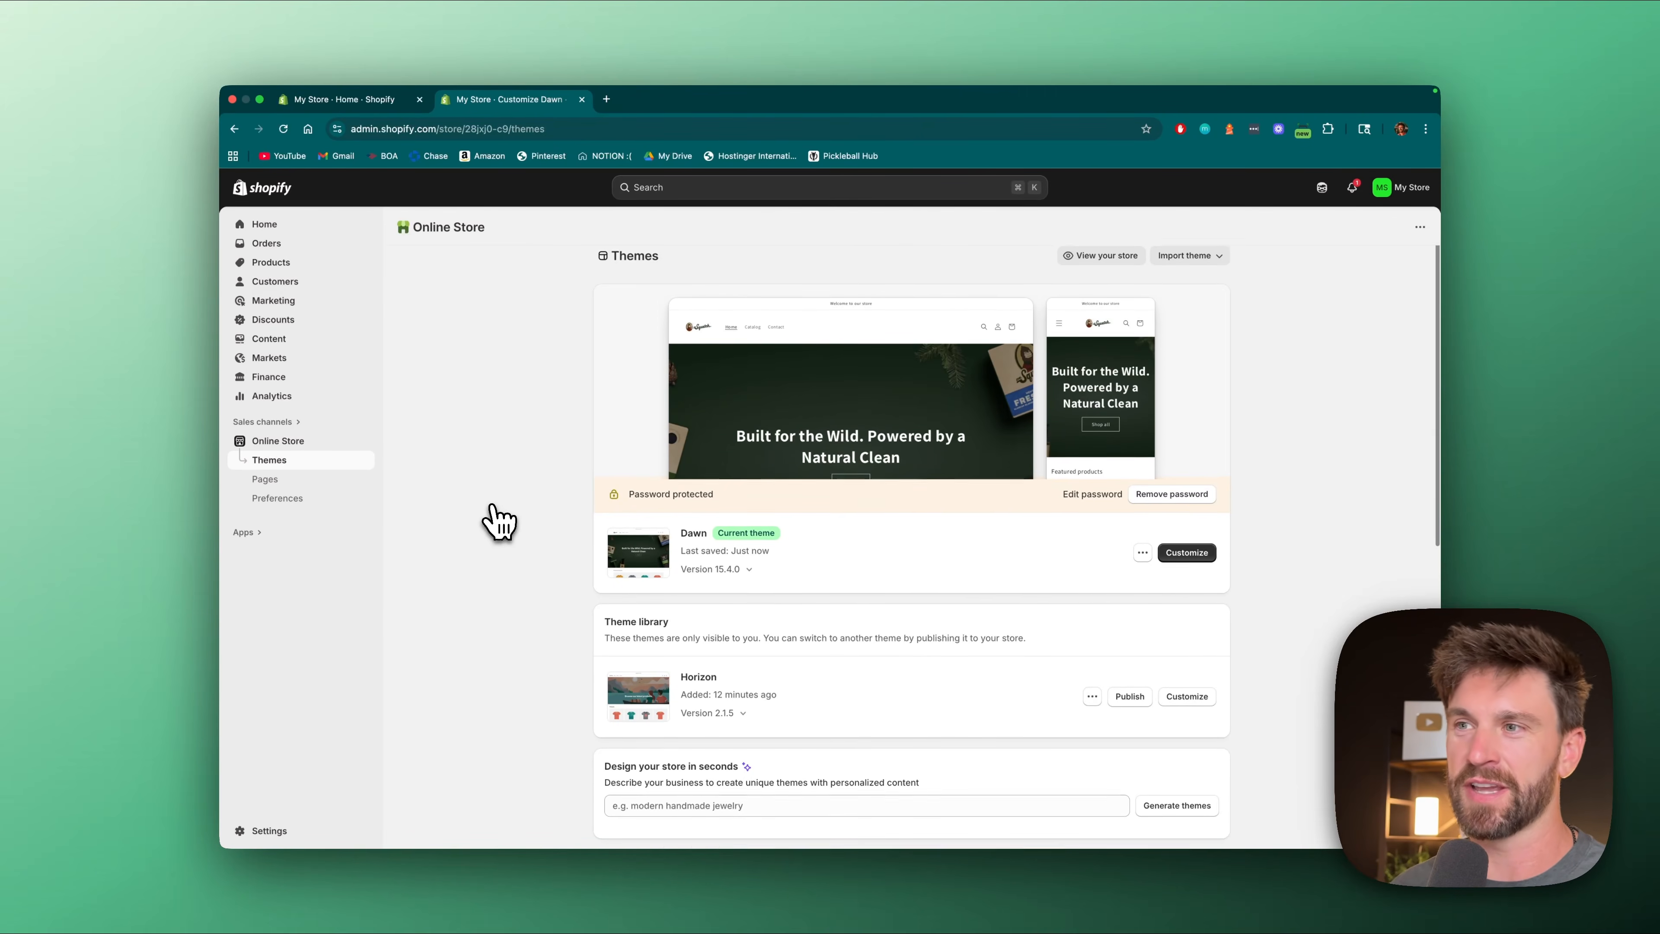
- Open the Dawn theme's editor in a separate browser tab and return to the Themes page's tab
scroll(497, 519, down, 1)
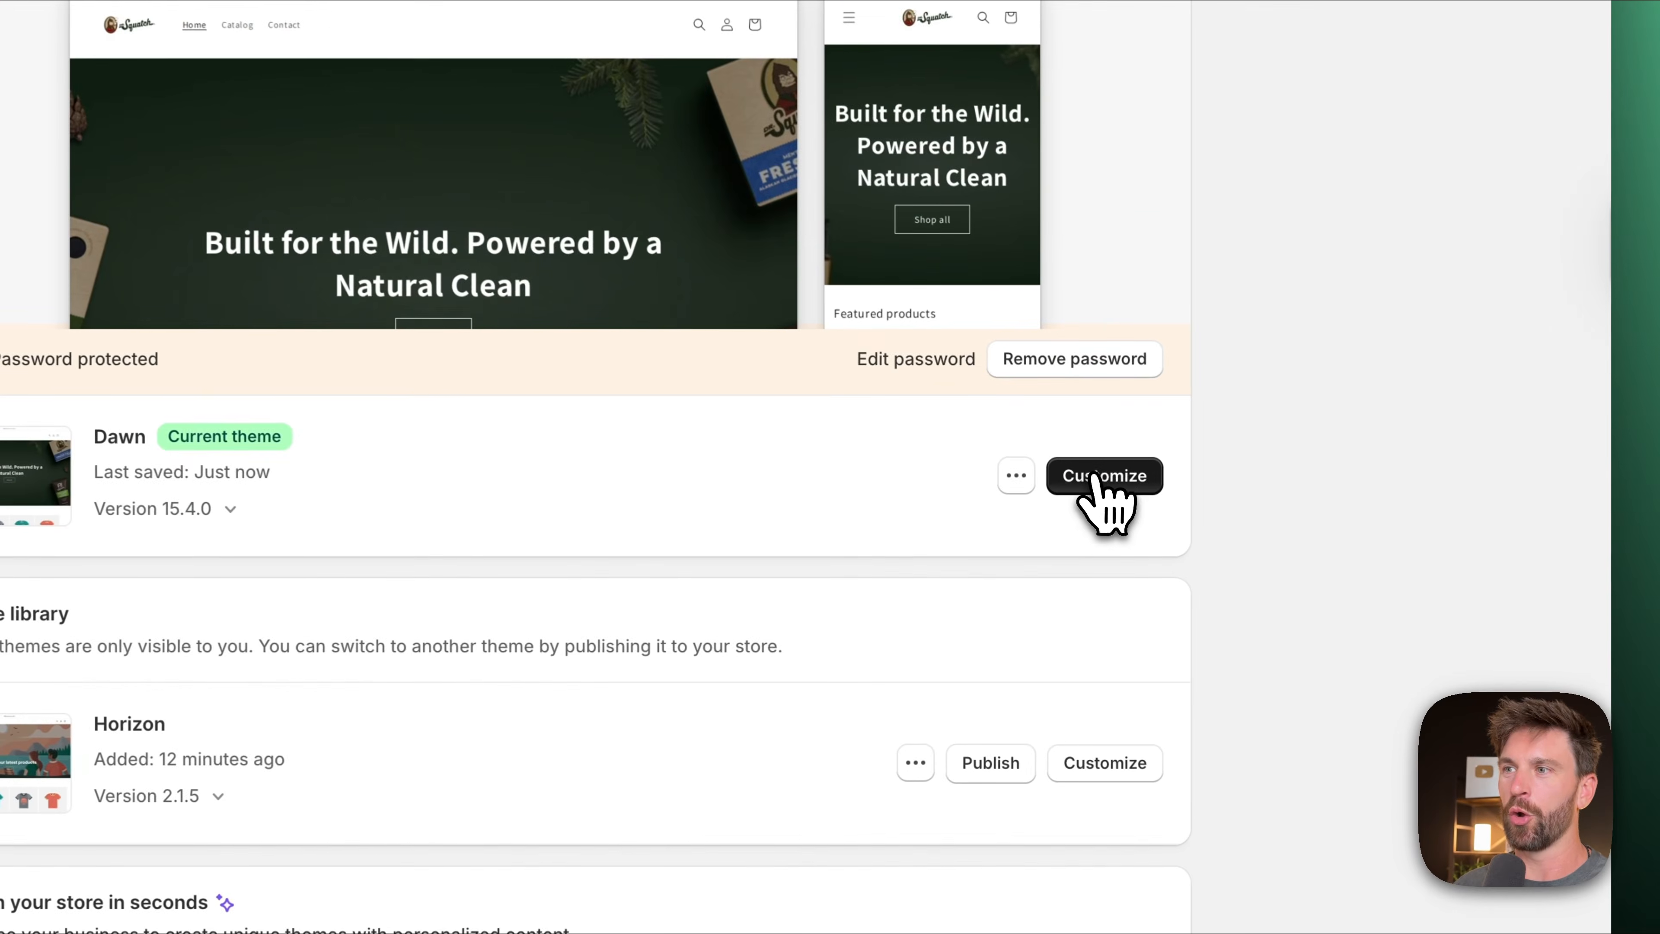
right_click(1135, 512)
click(1183, 525)
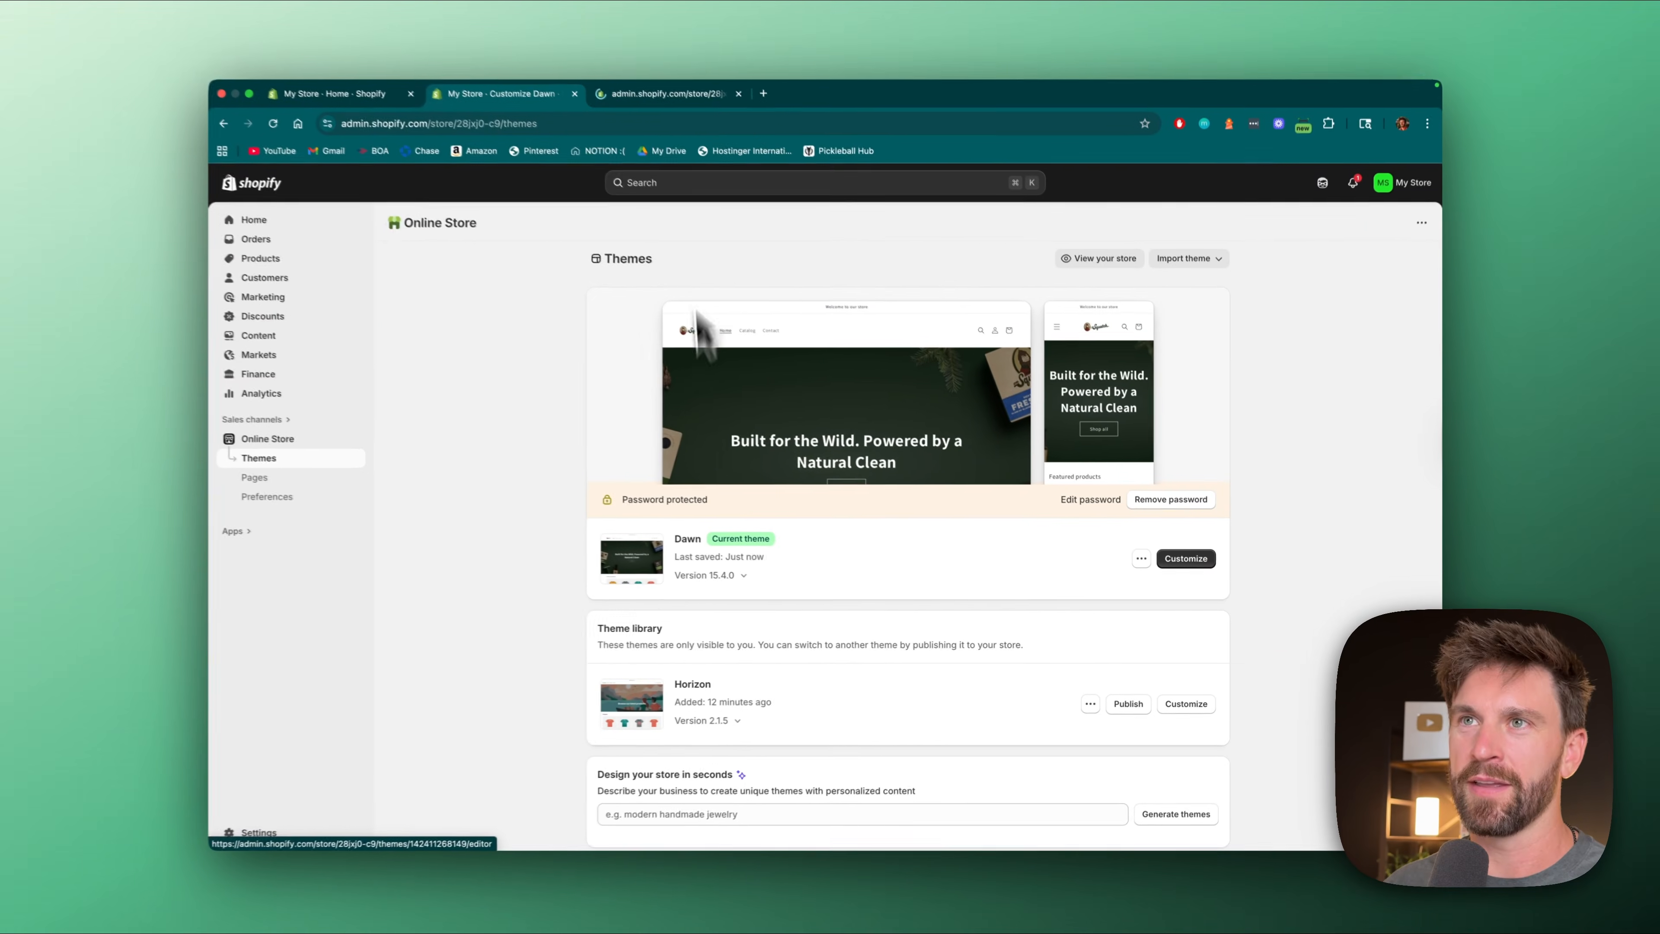
click(665, 107)
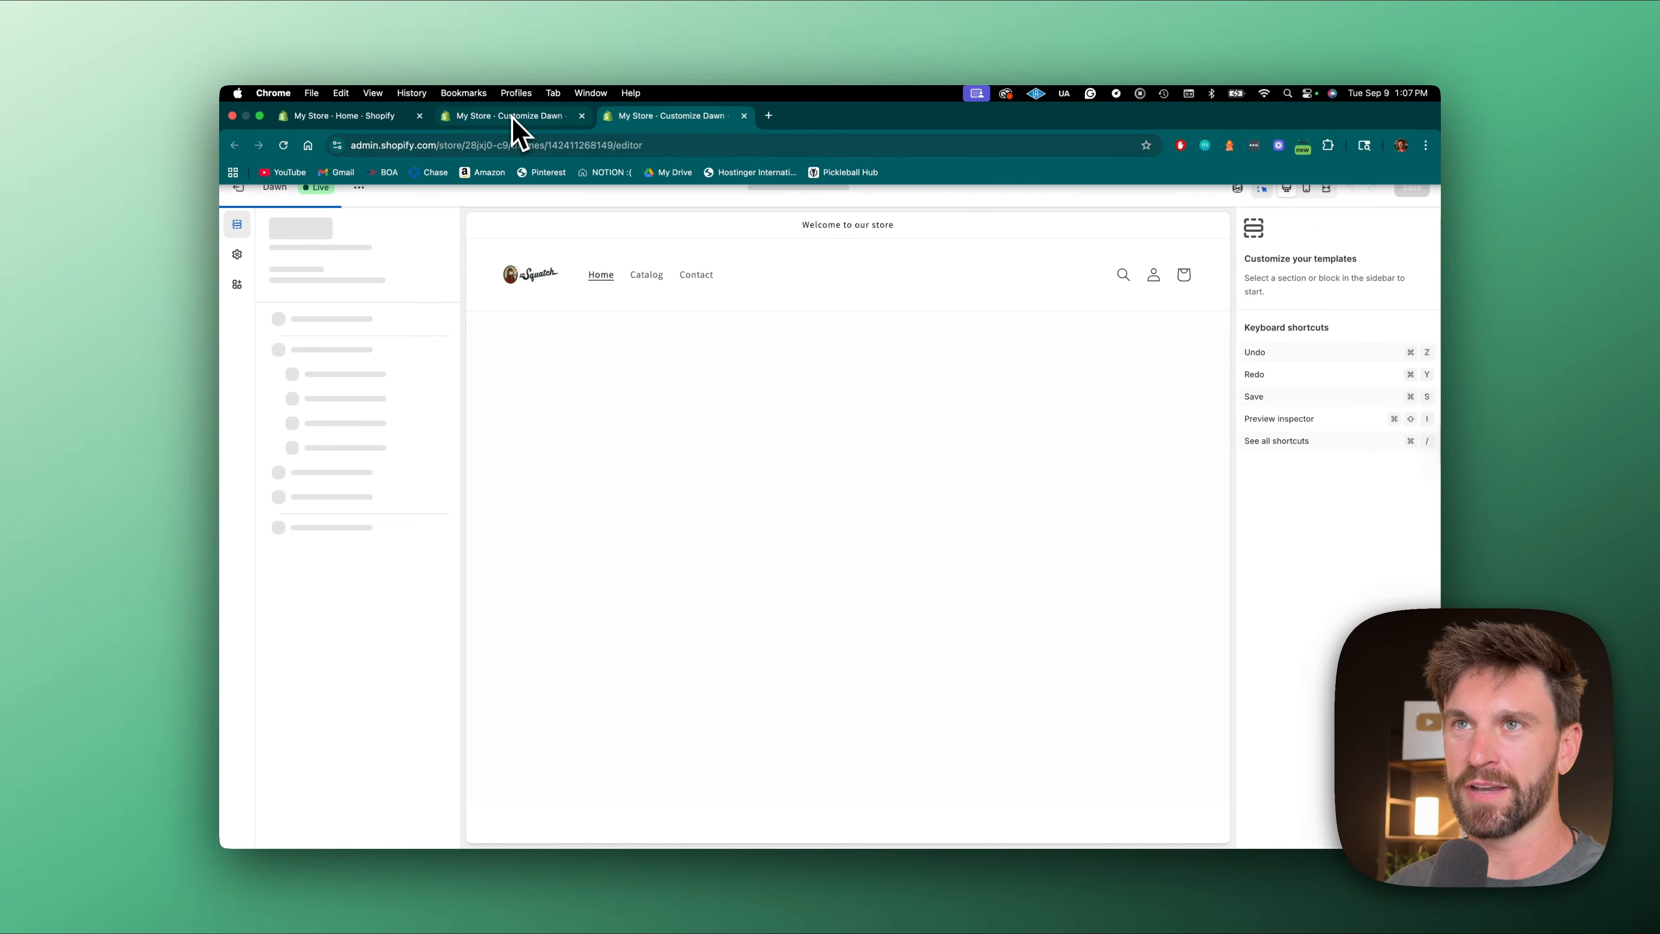
click(513, 101)
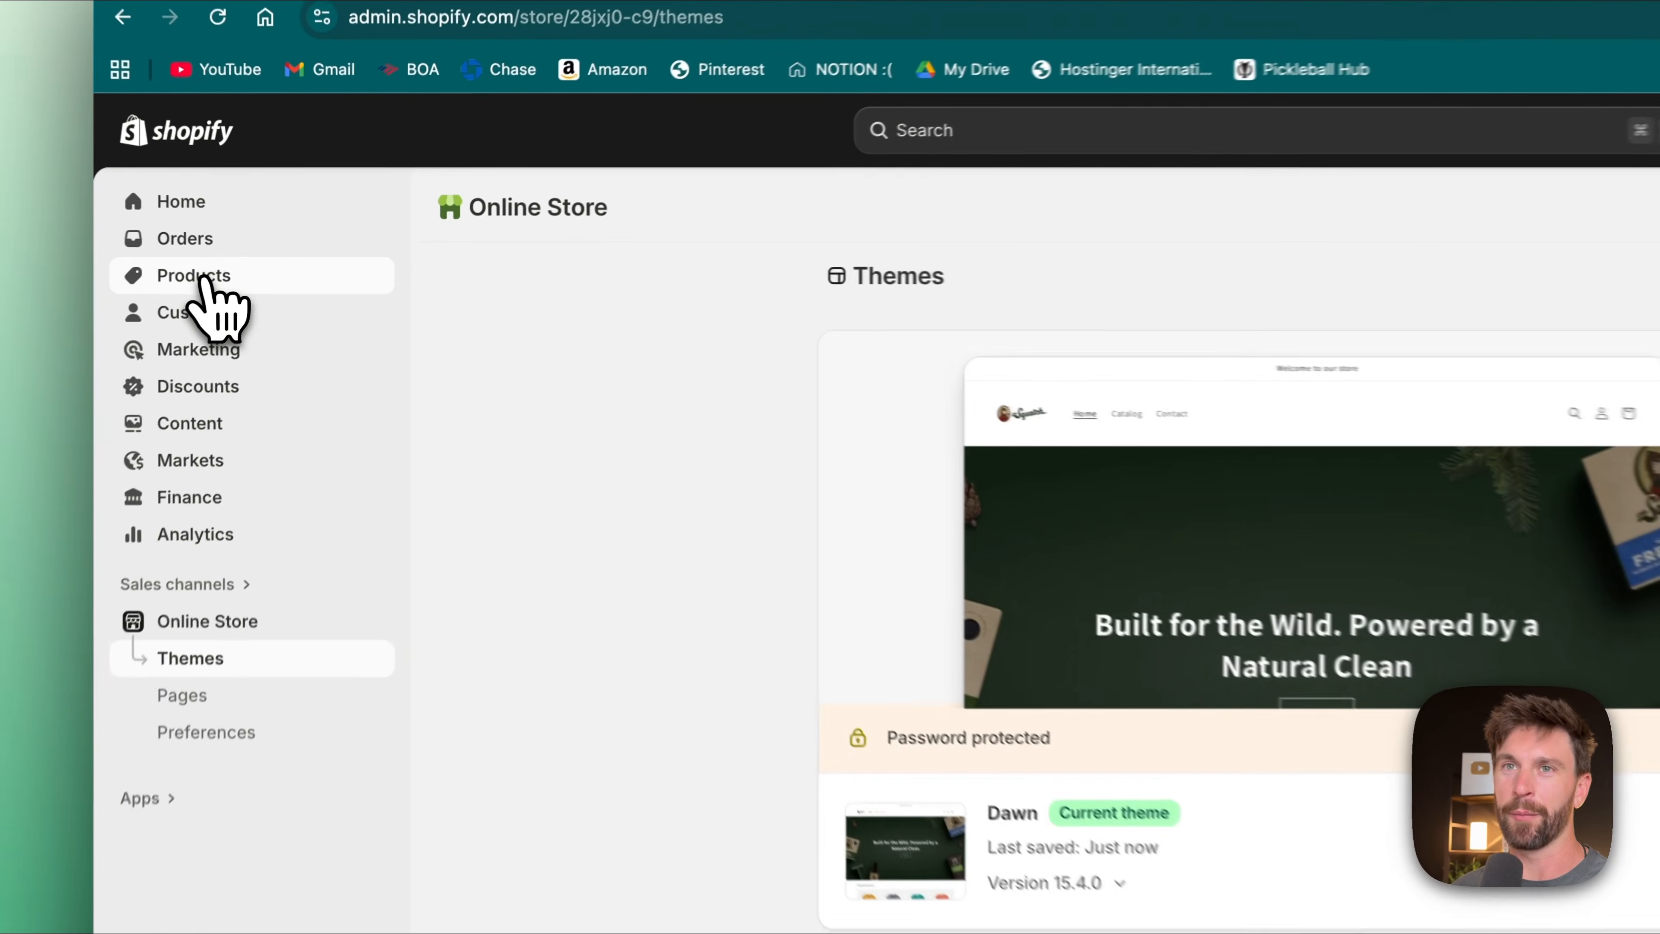
- Start a new product and add the existing Sierra Storm, dark green Smells Like and Guarantee images to its media, with the Sierra Storm image first
click(276, 263)
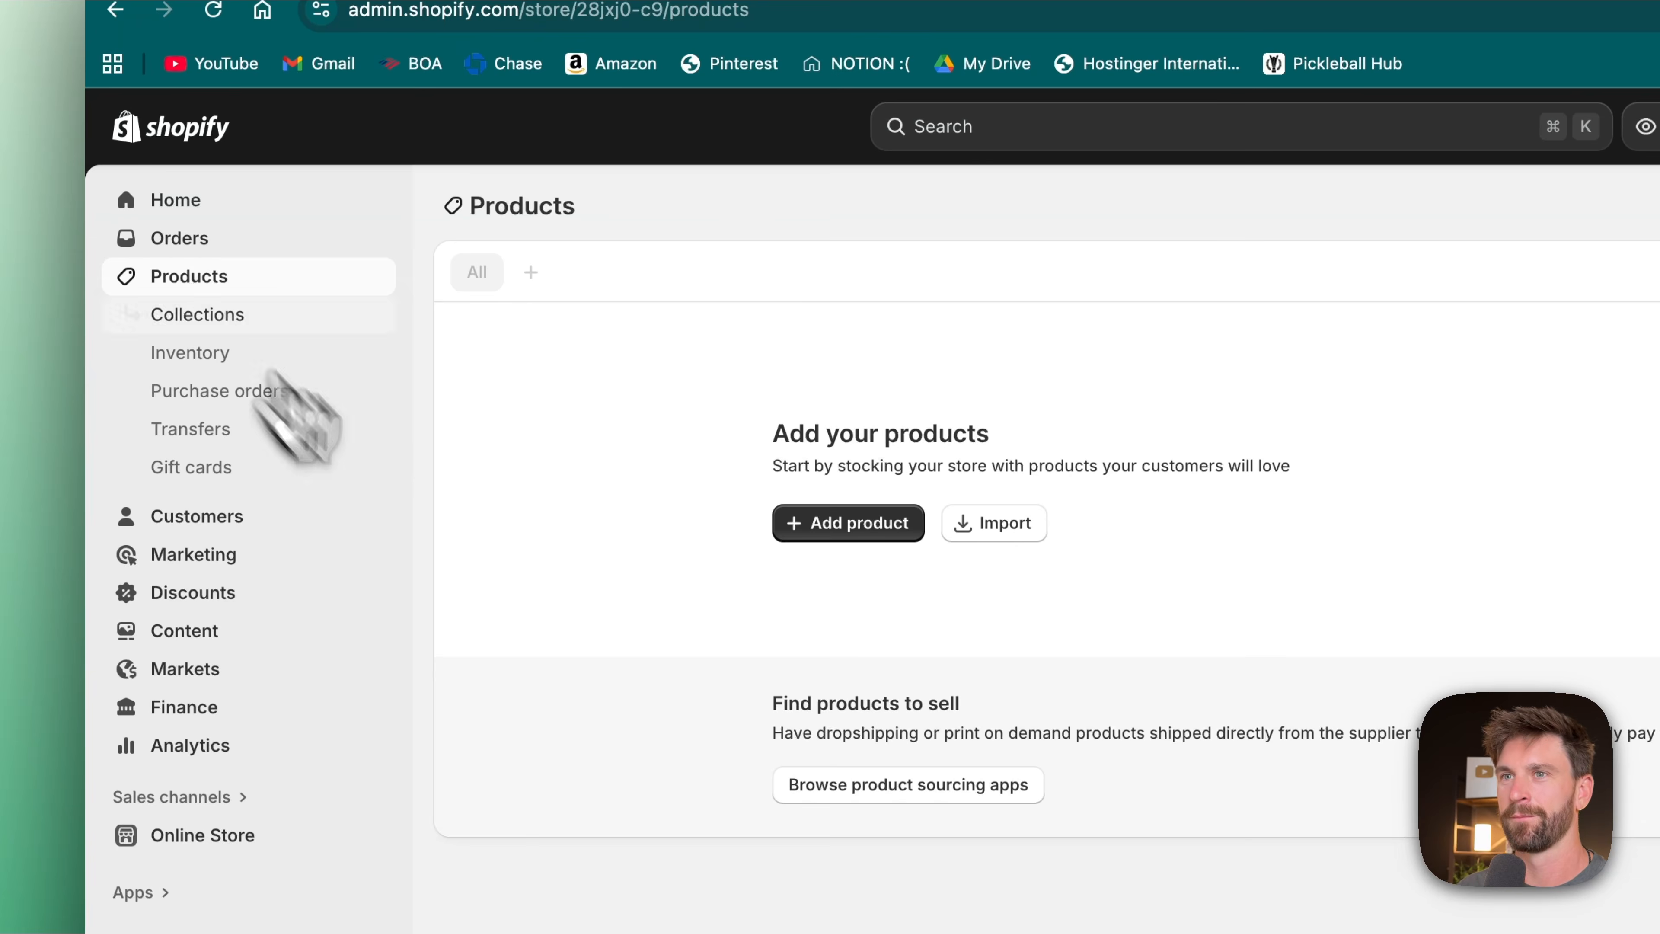
click(825, 502)
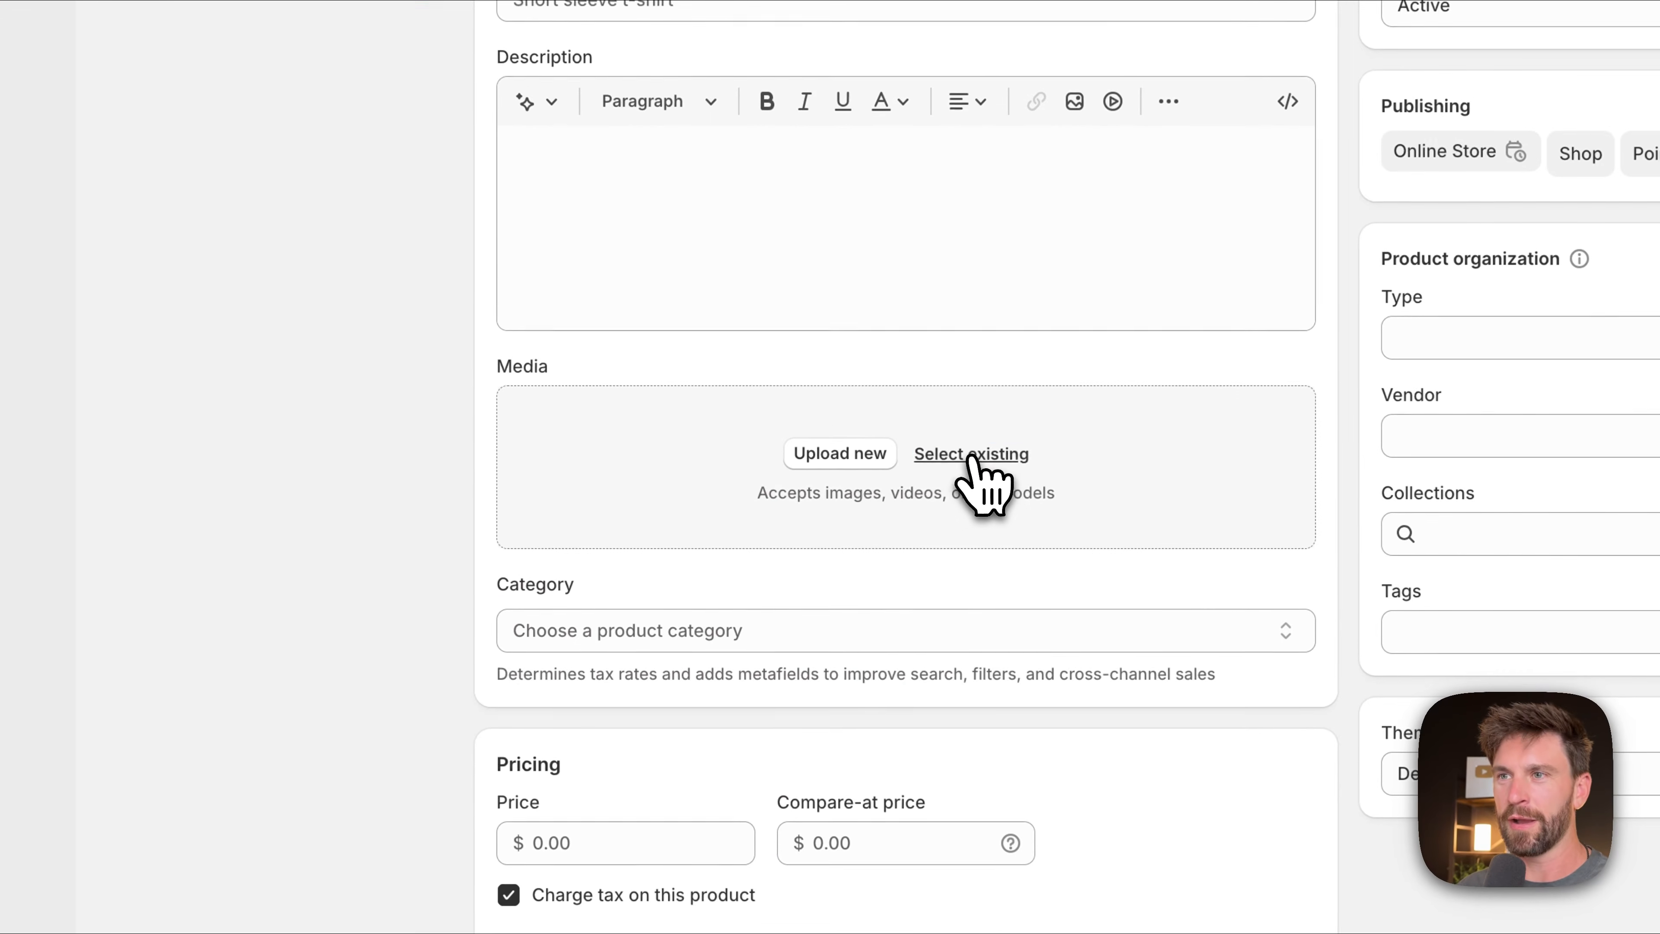
click(831, 510)
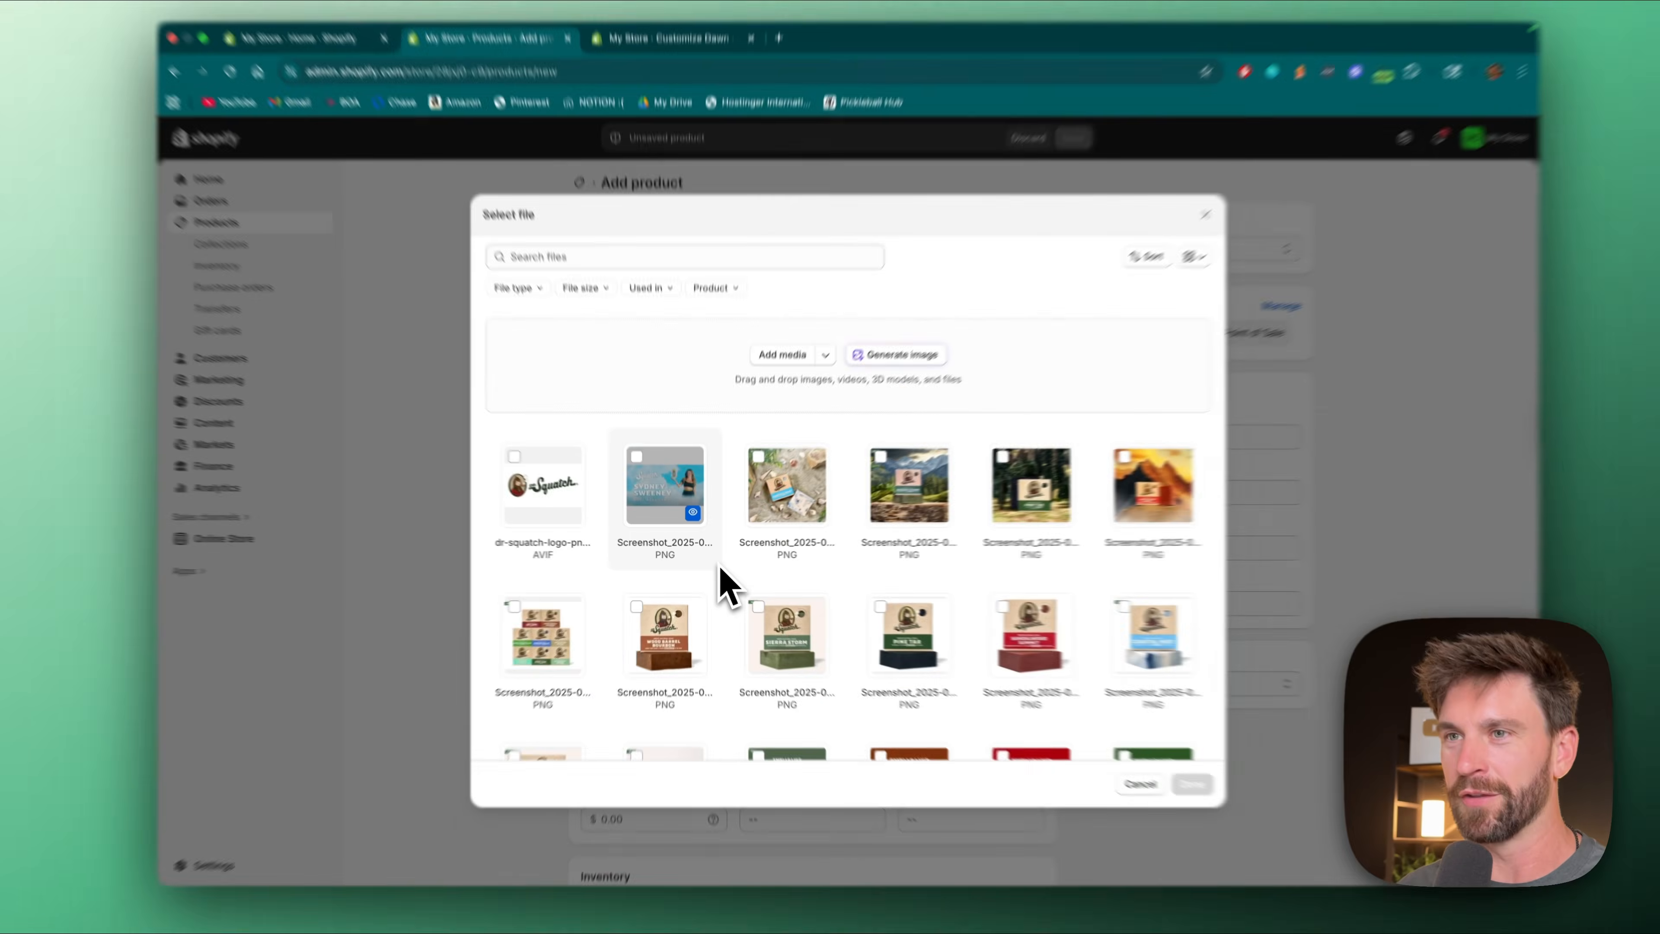
scroll(742, 575, down, 3)
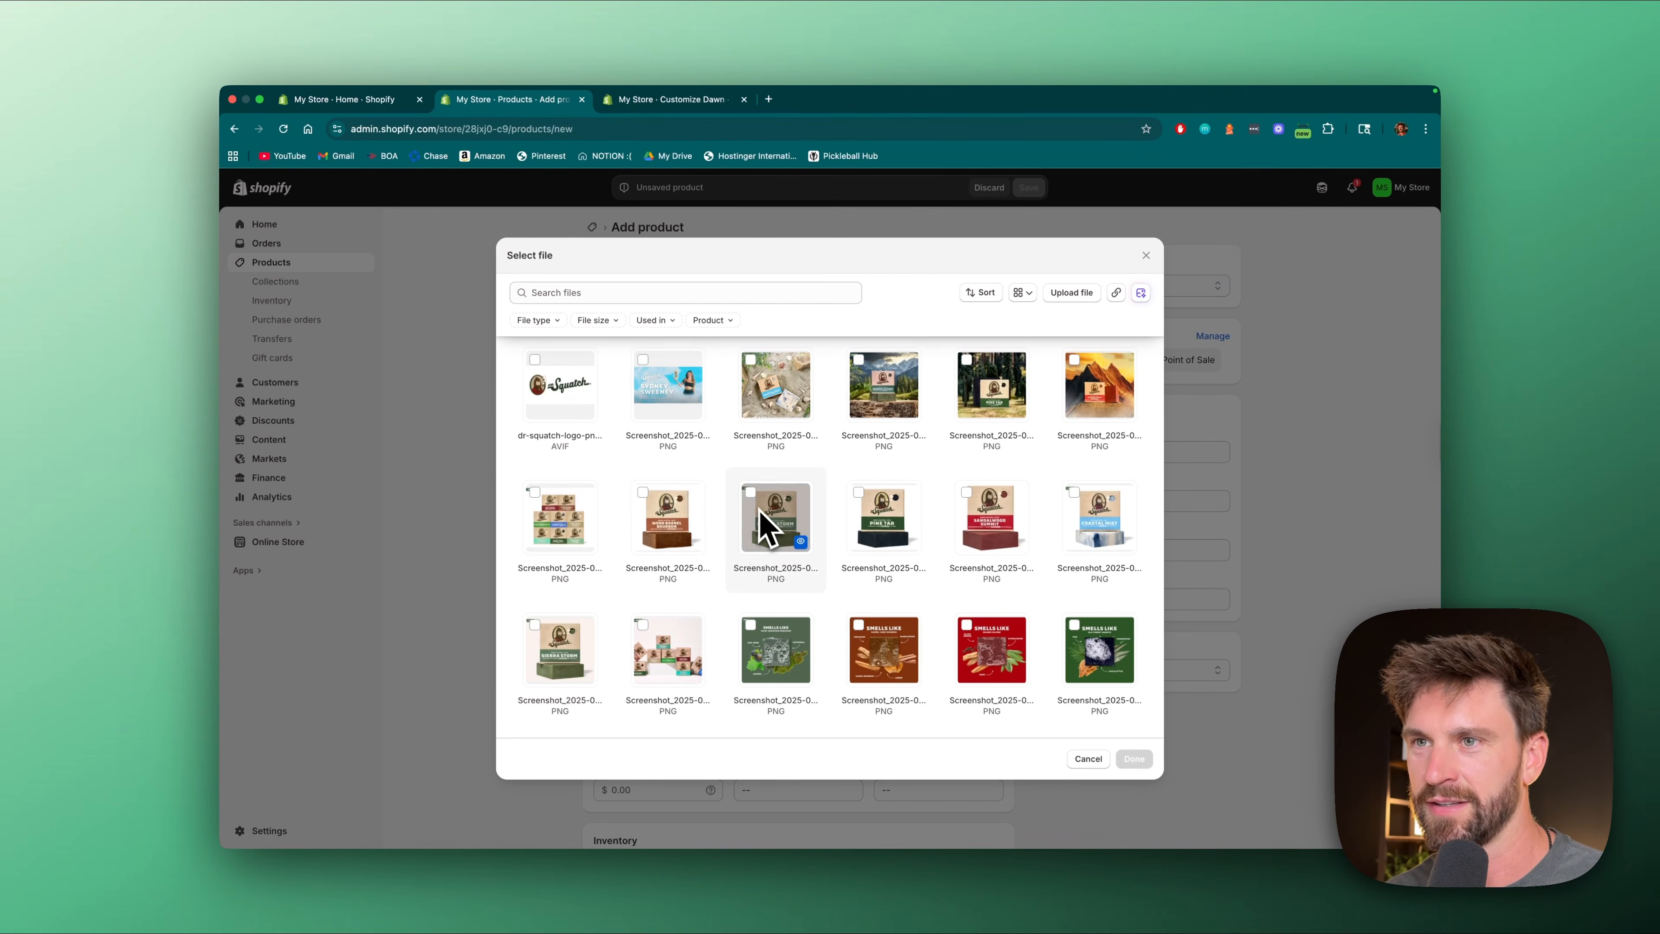
scroll(762, 566, down, 2)
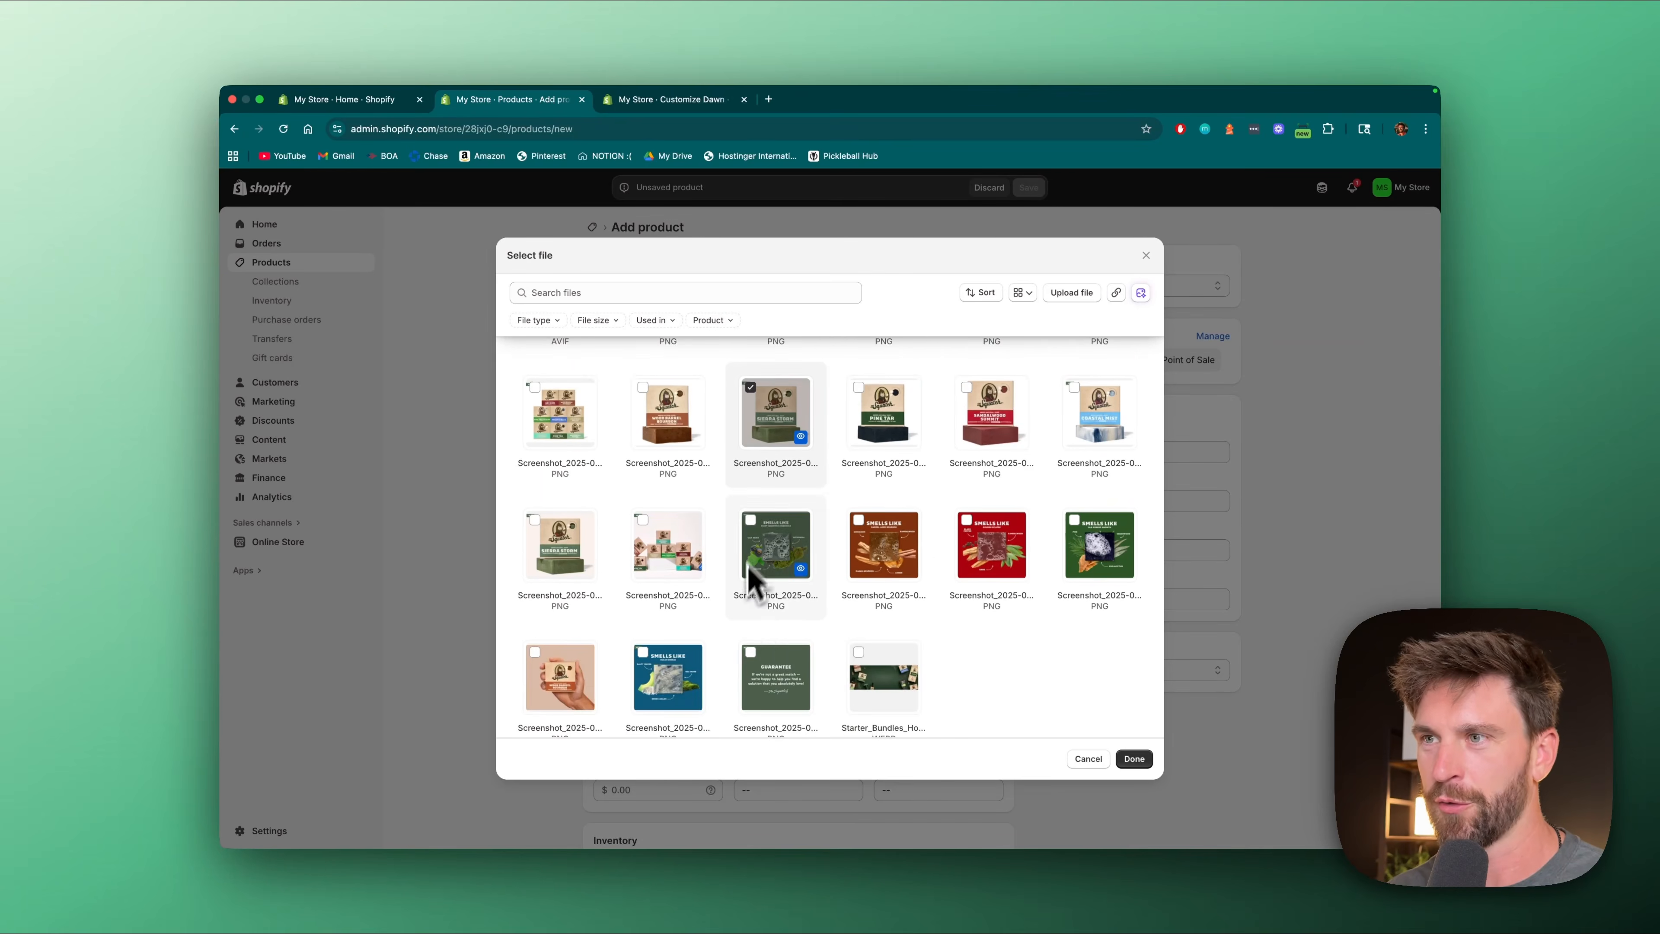
click(1076, 527)
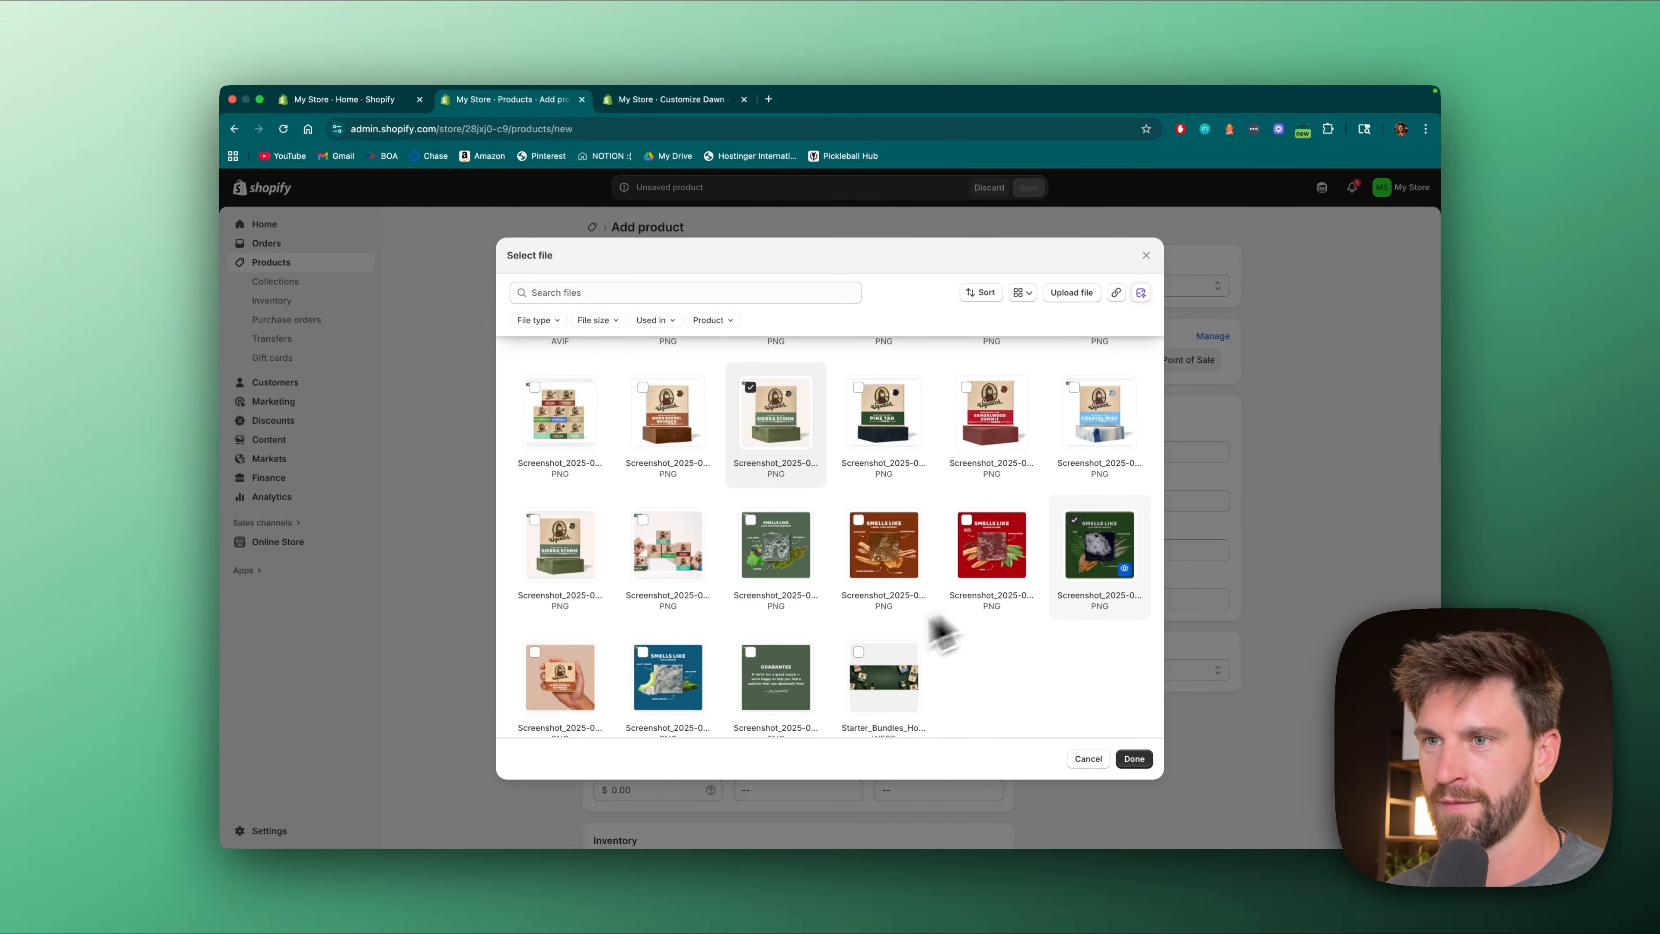
click(749, 662)
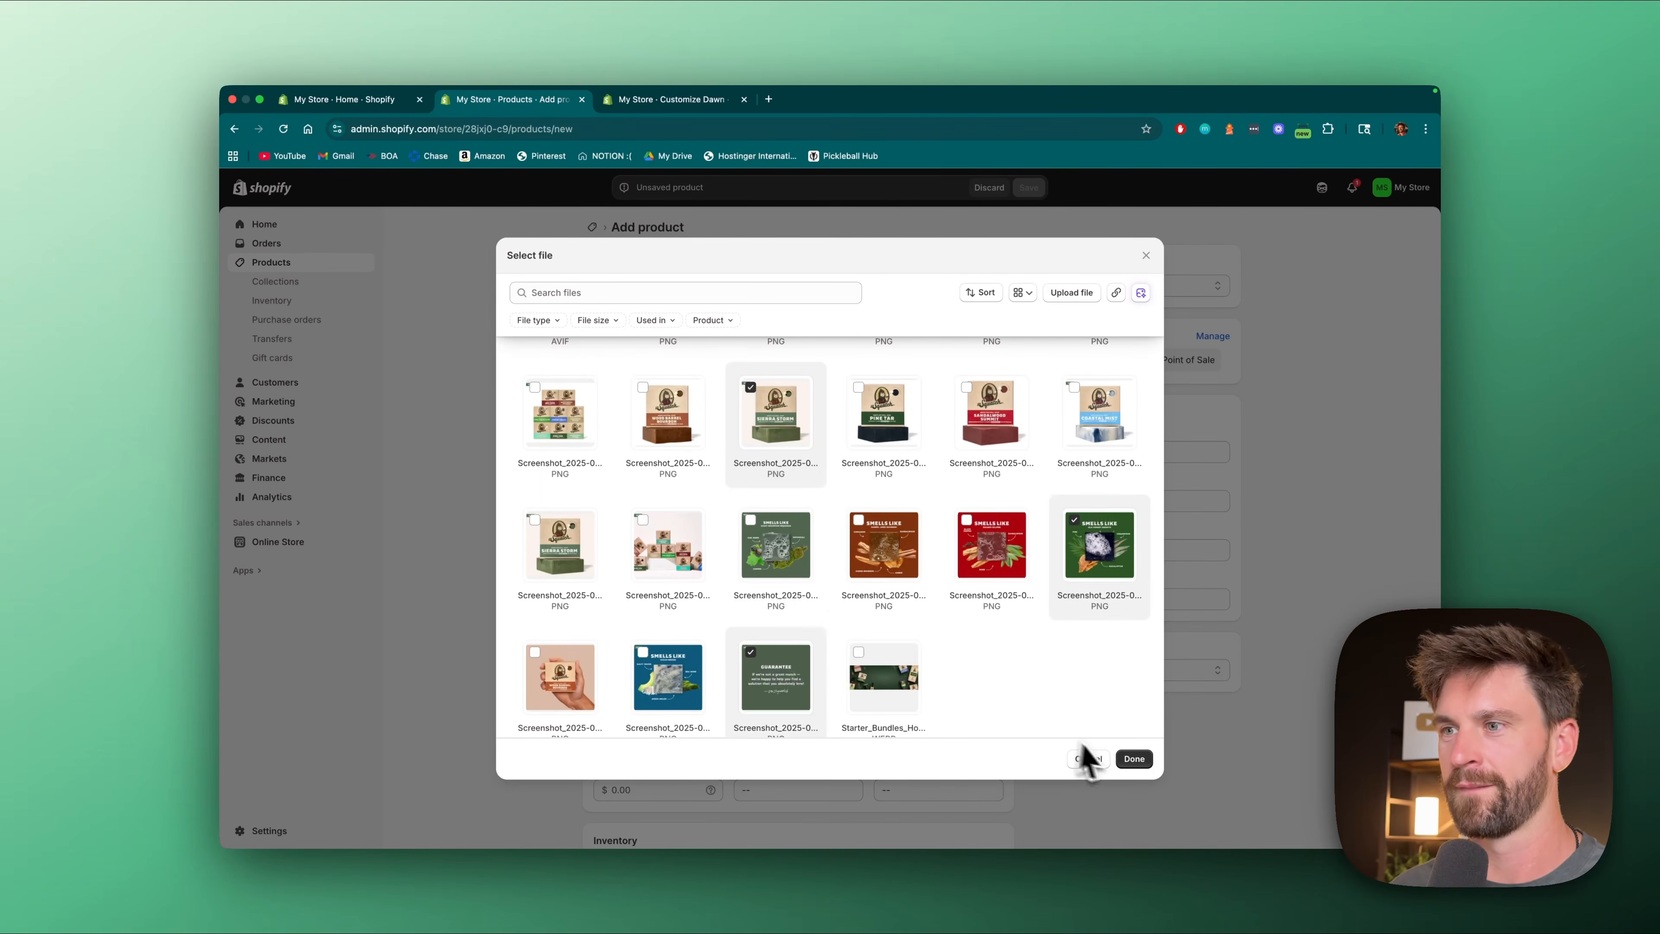
click(1138, 760)
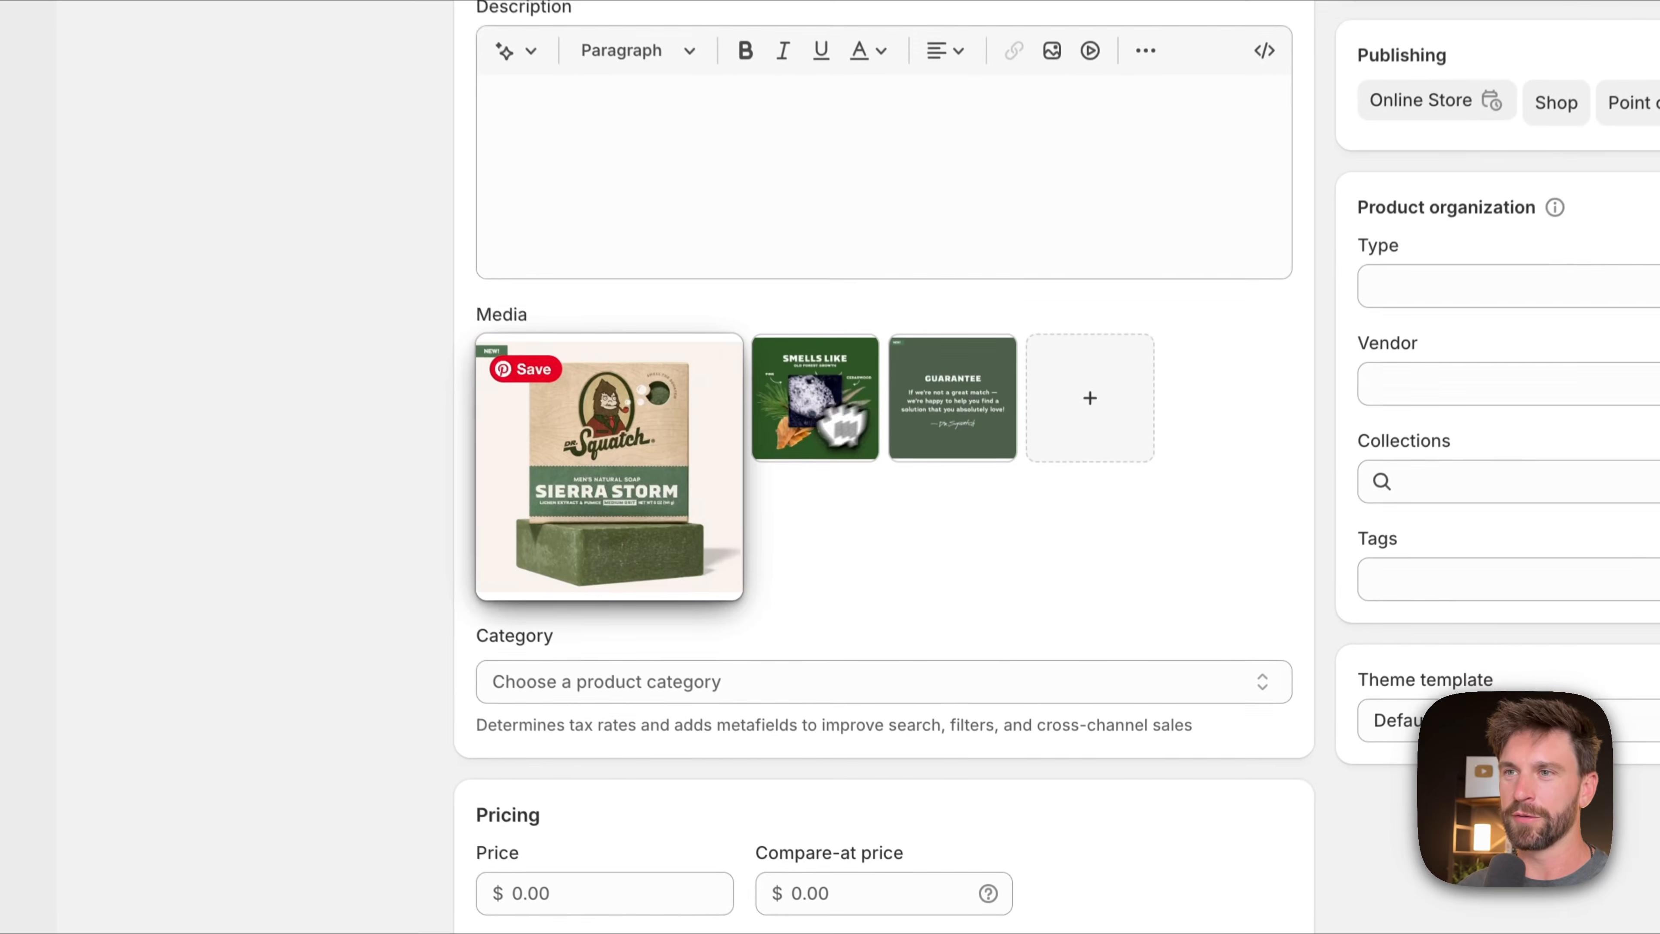
drag(654, 550, 820, 516)
drag(925, 409, 575, 465)
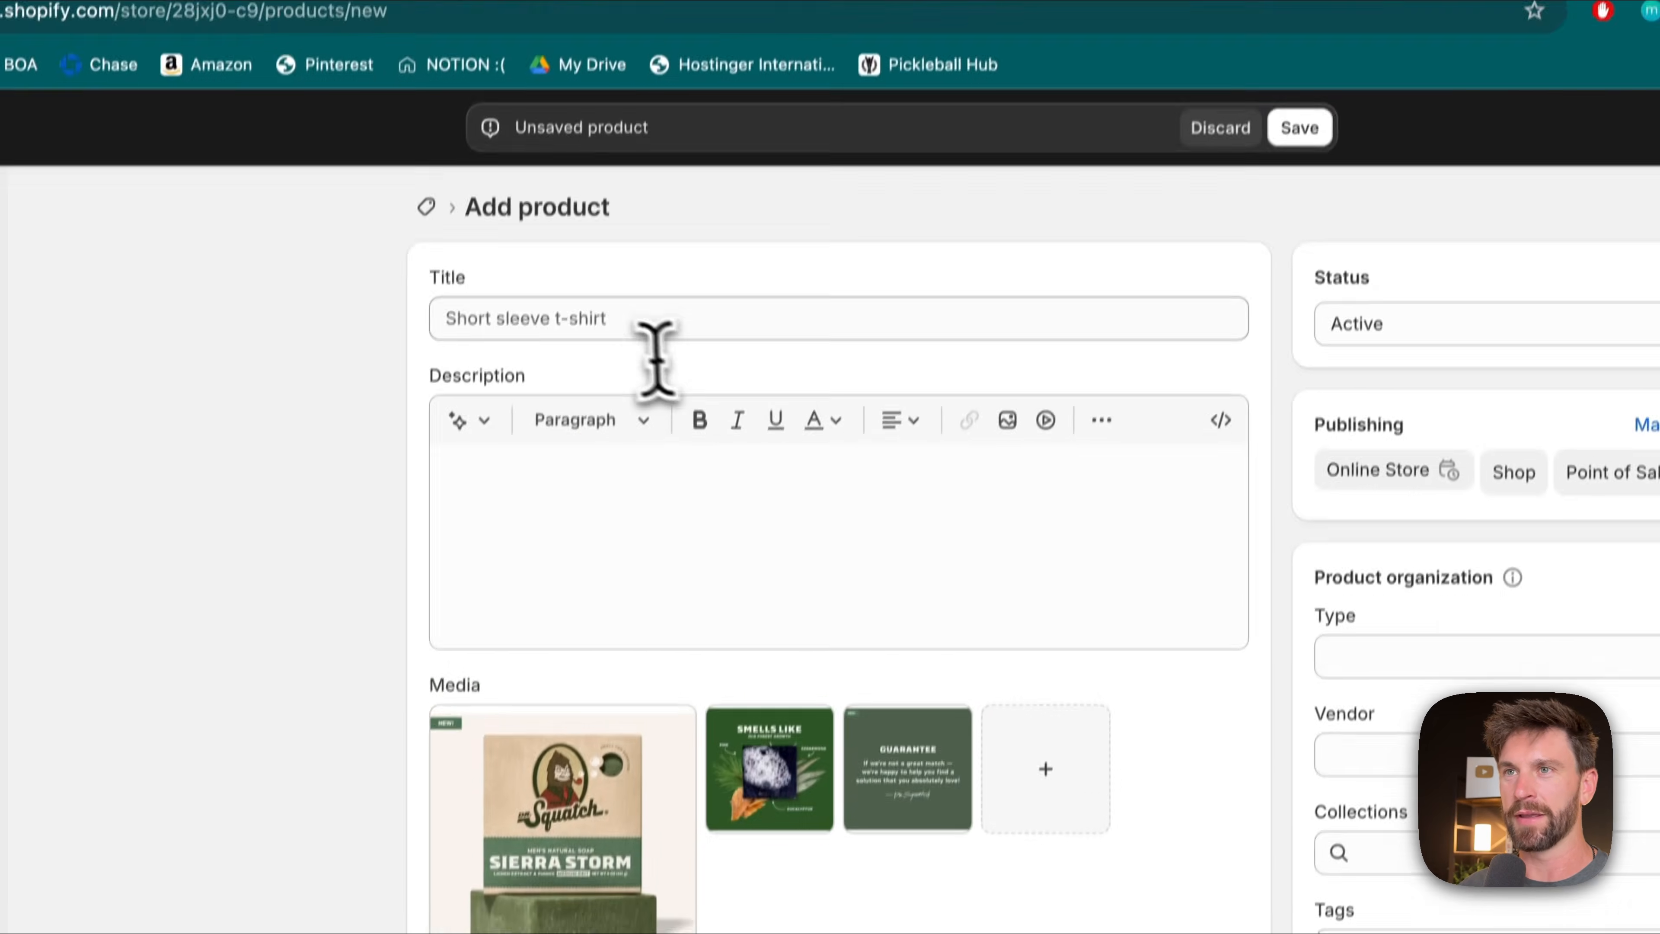
- Set the product title to "Sierra Storm - Soap Bar"
click(615, 319)
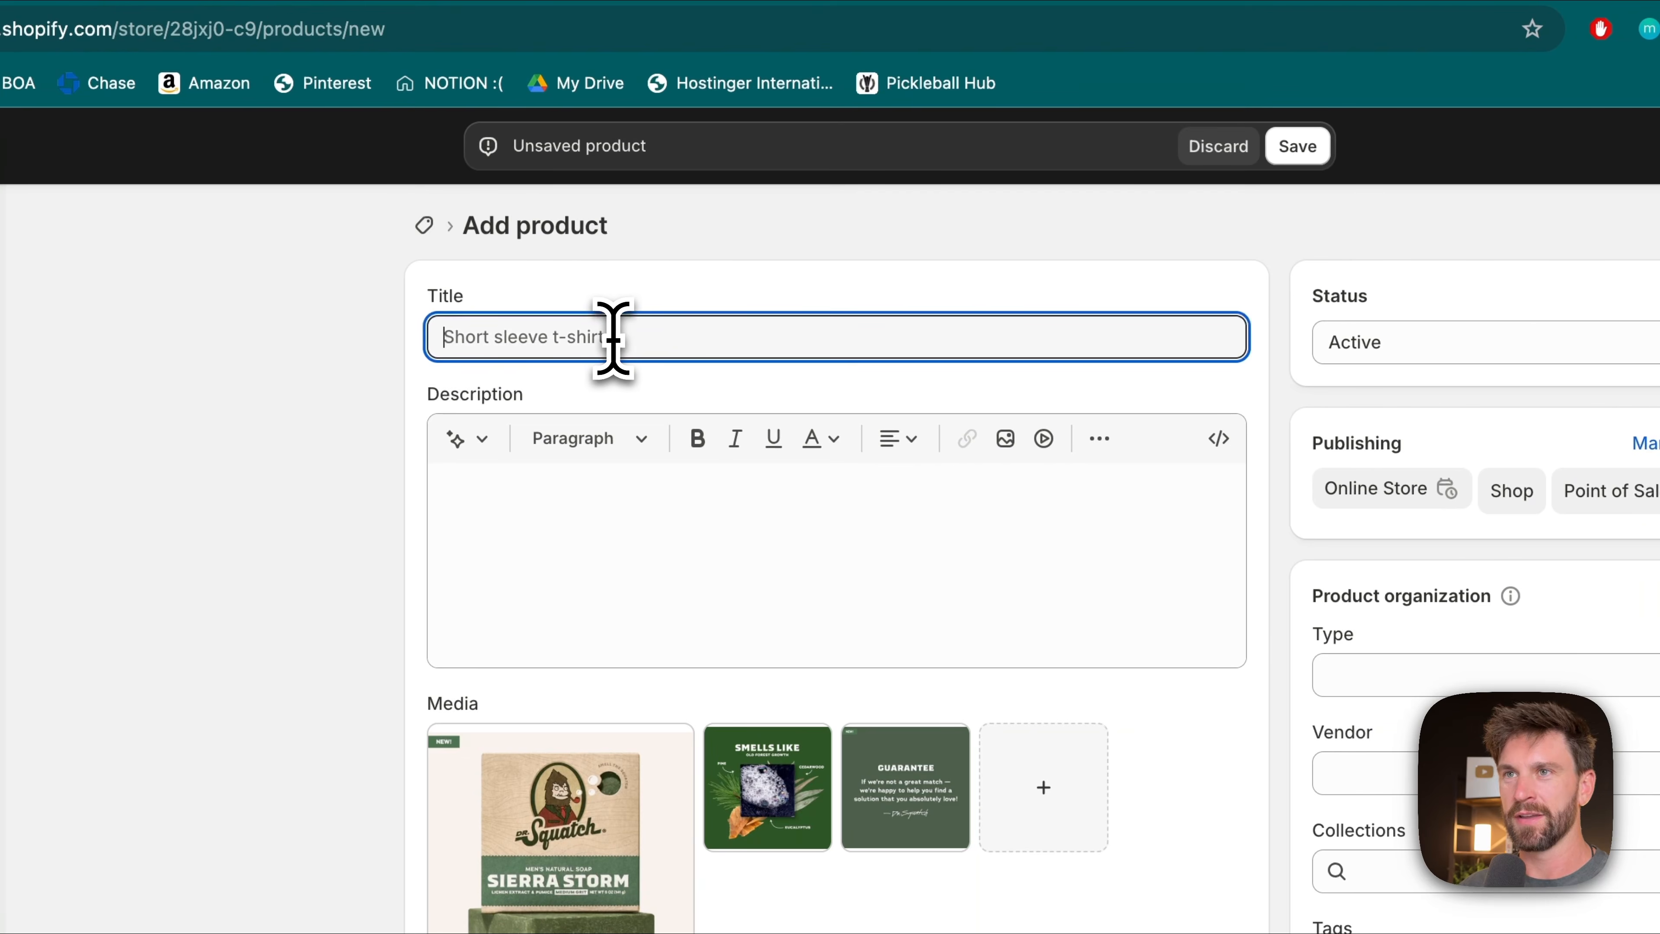
text(Si)
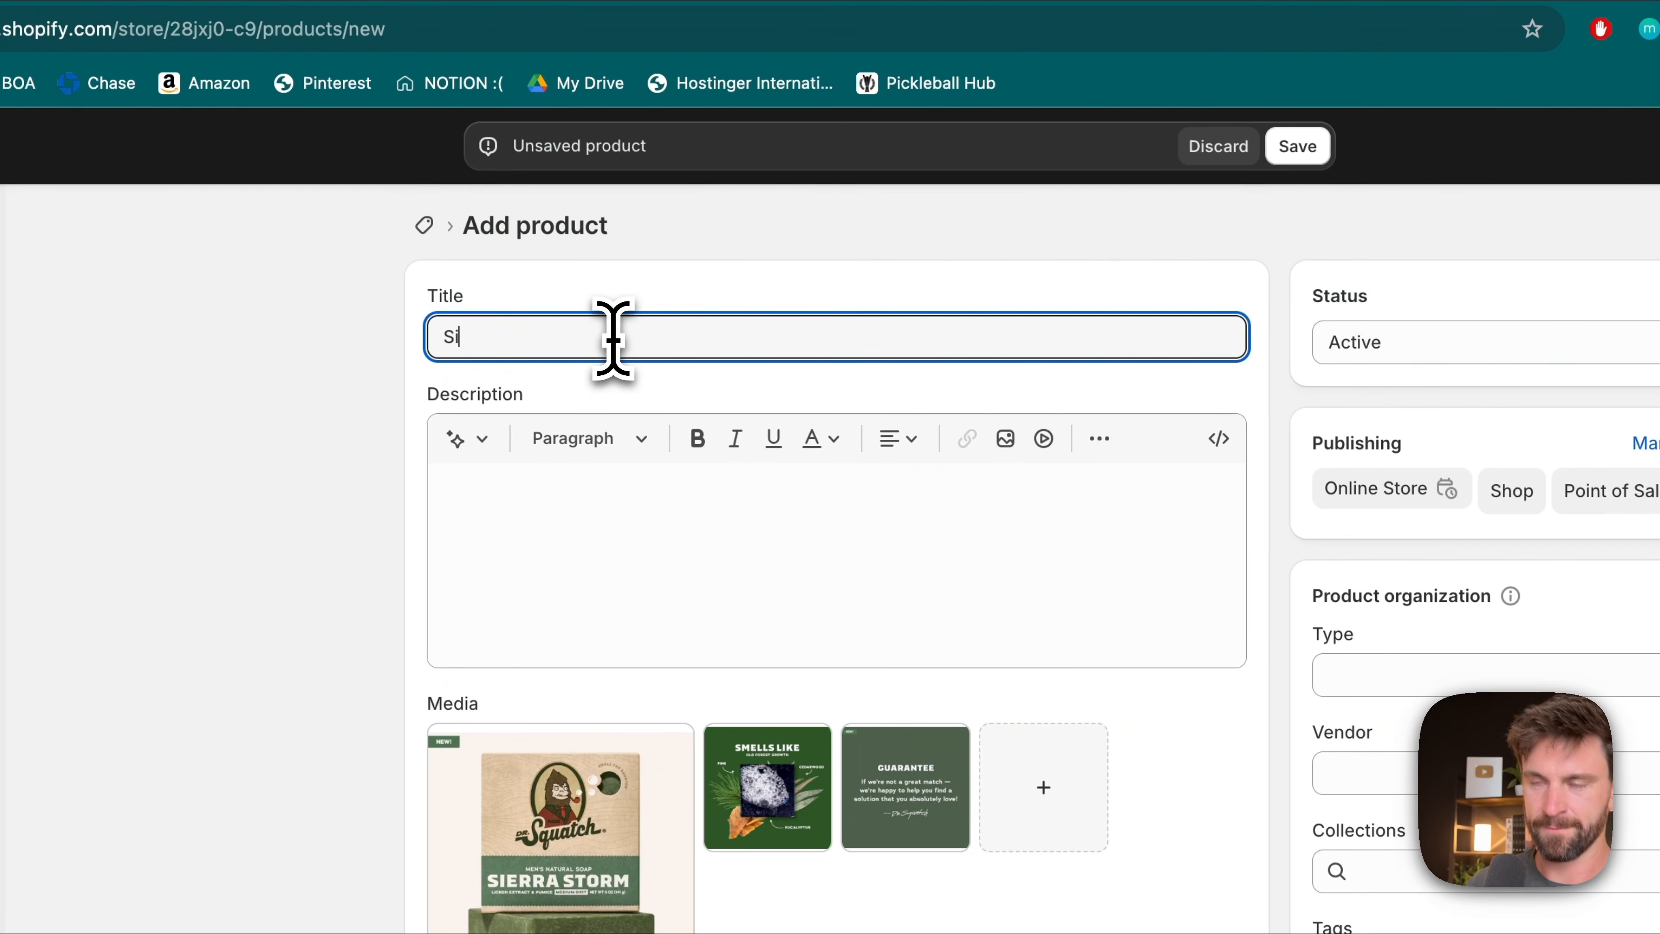
text(erra St)
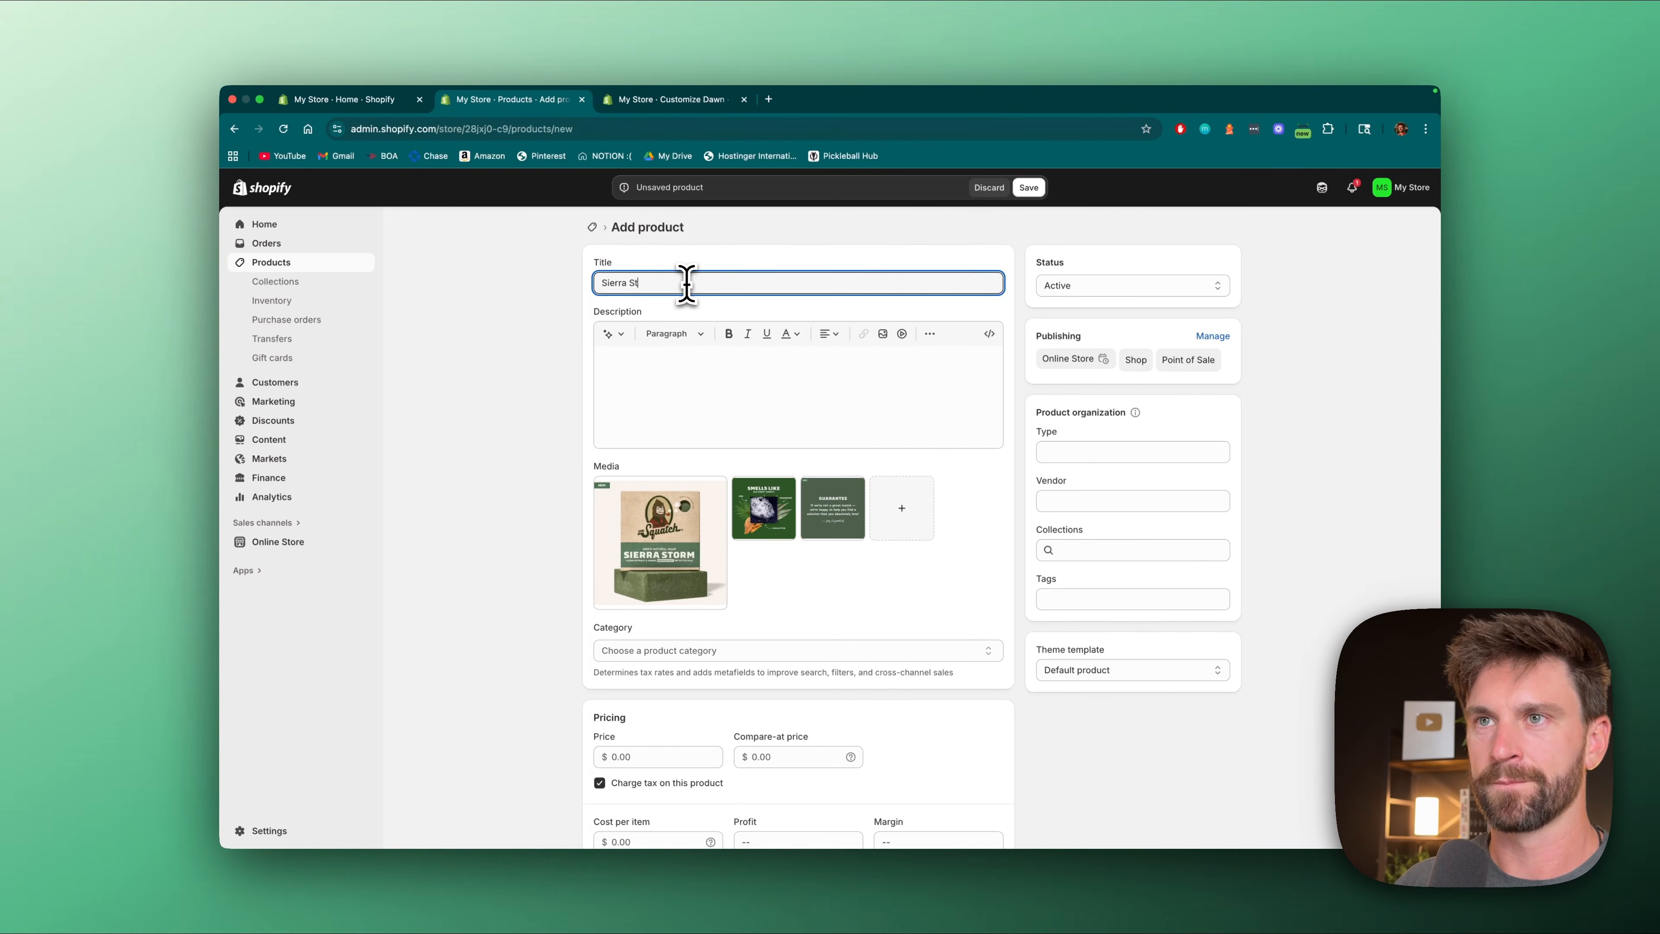
text(orm - Soap Bar)
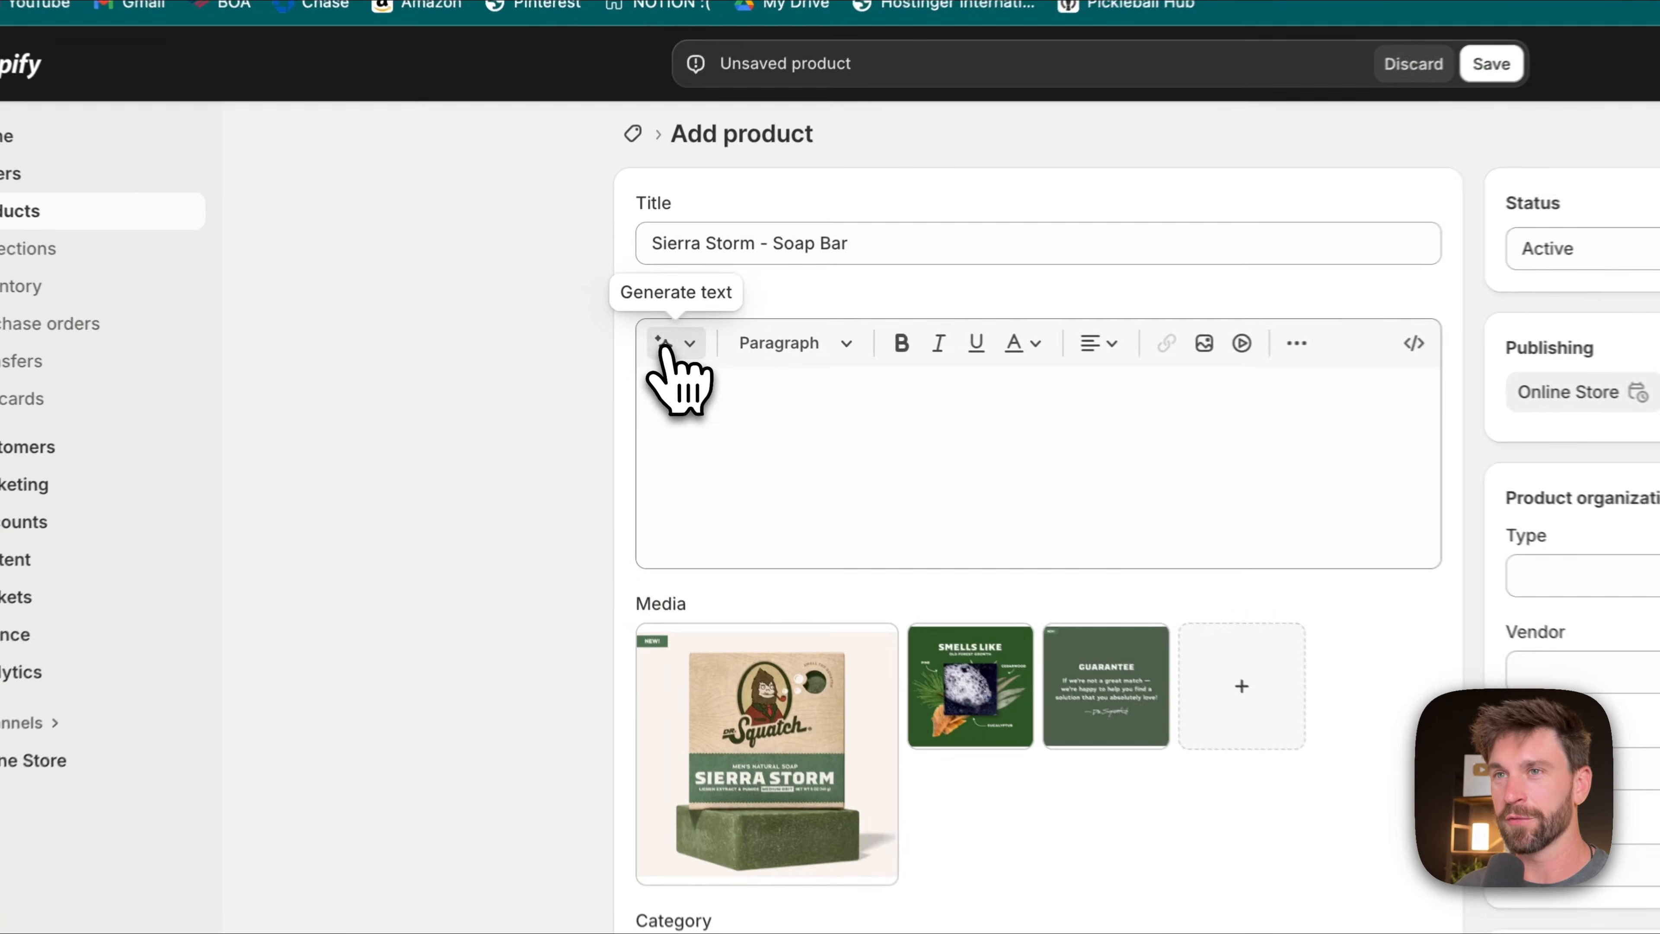
- Generate a product description from the keywords "Soap bar, made for men, high quality, smells like sierra" in the Expert tone and keep it
click(609, 330)
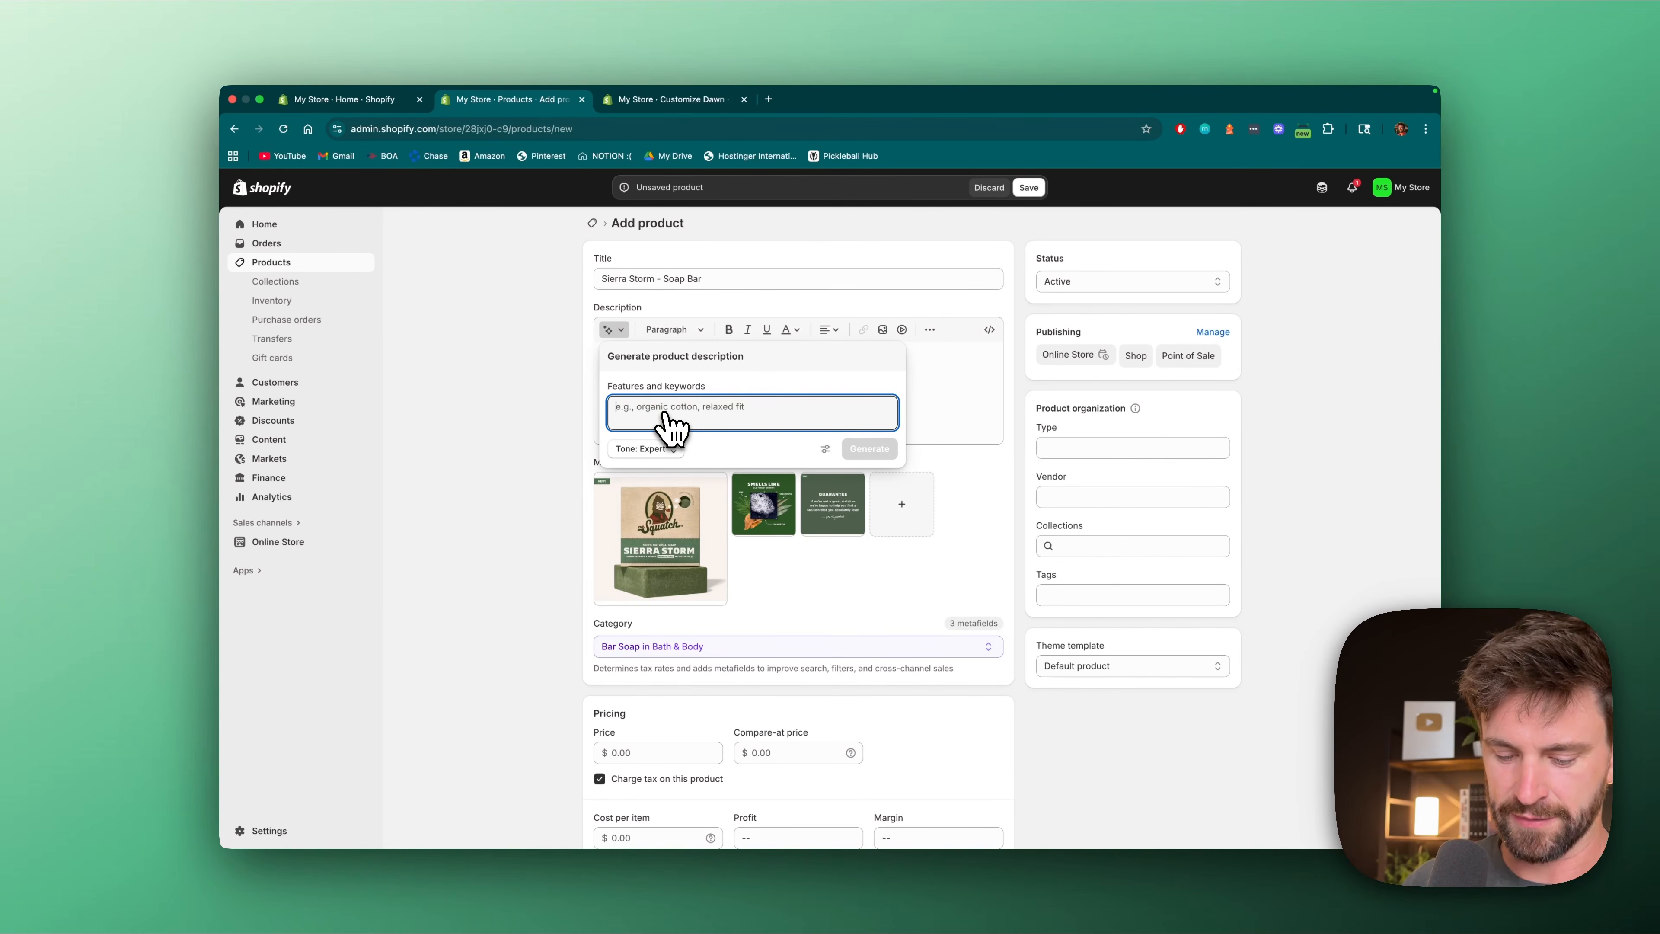
text(Saop)
key(BackSpace)
key(BackSpace)
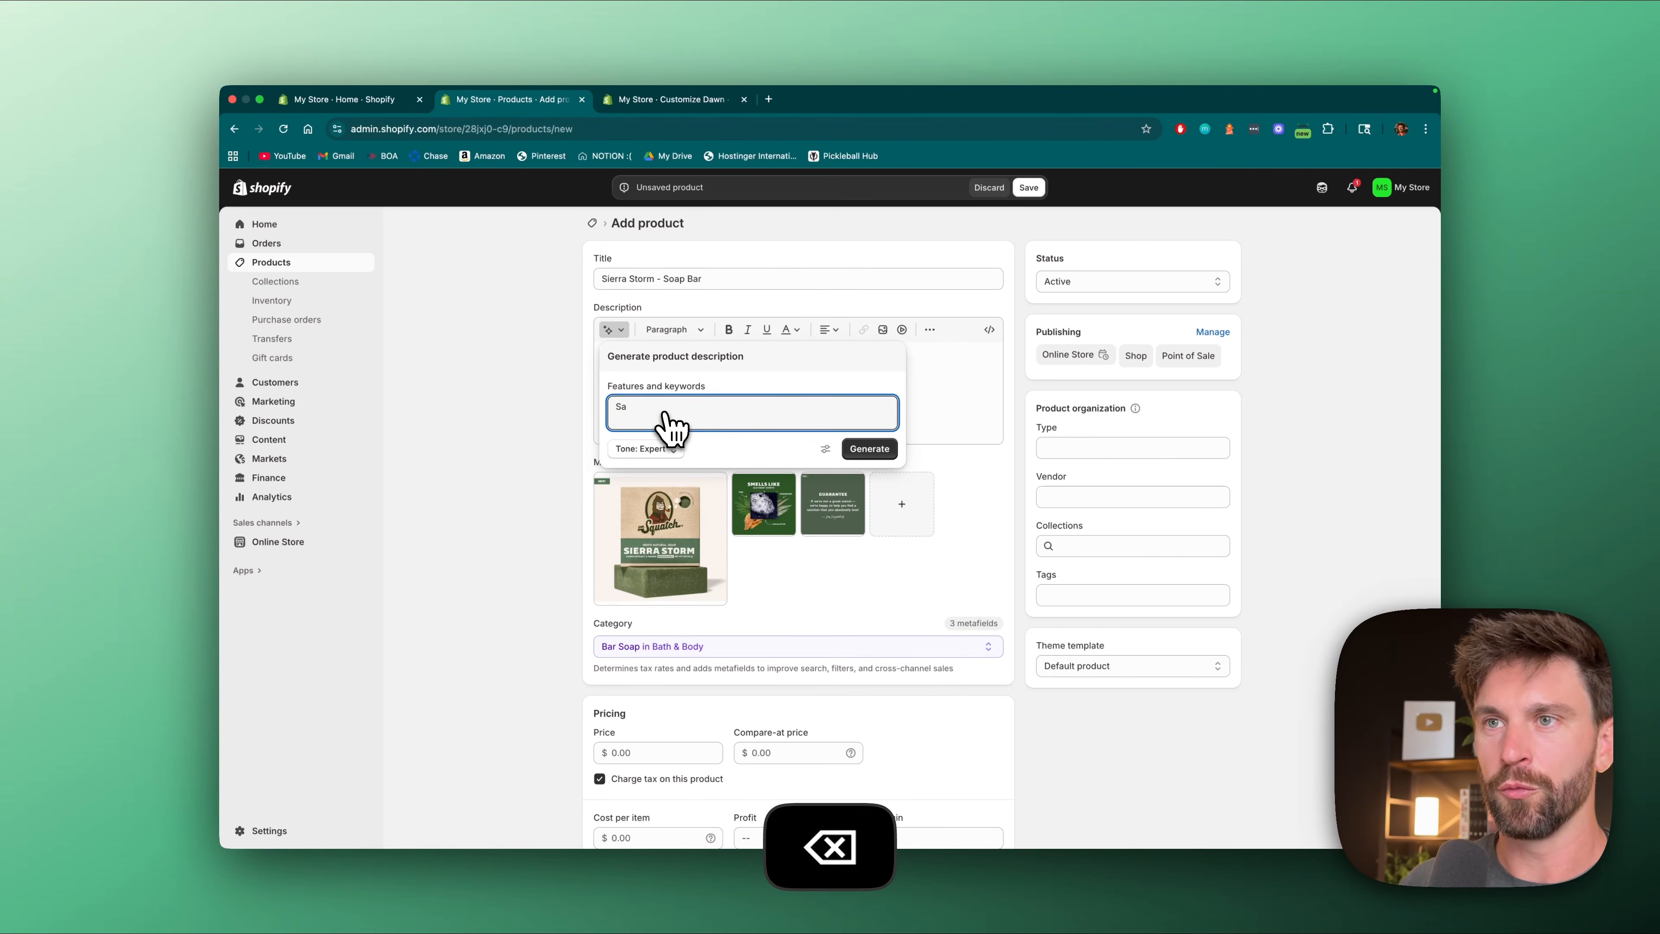
text(ap bar,)
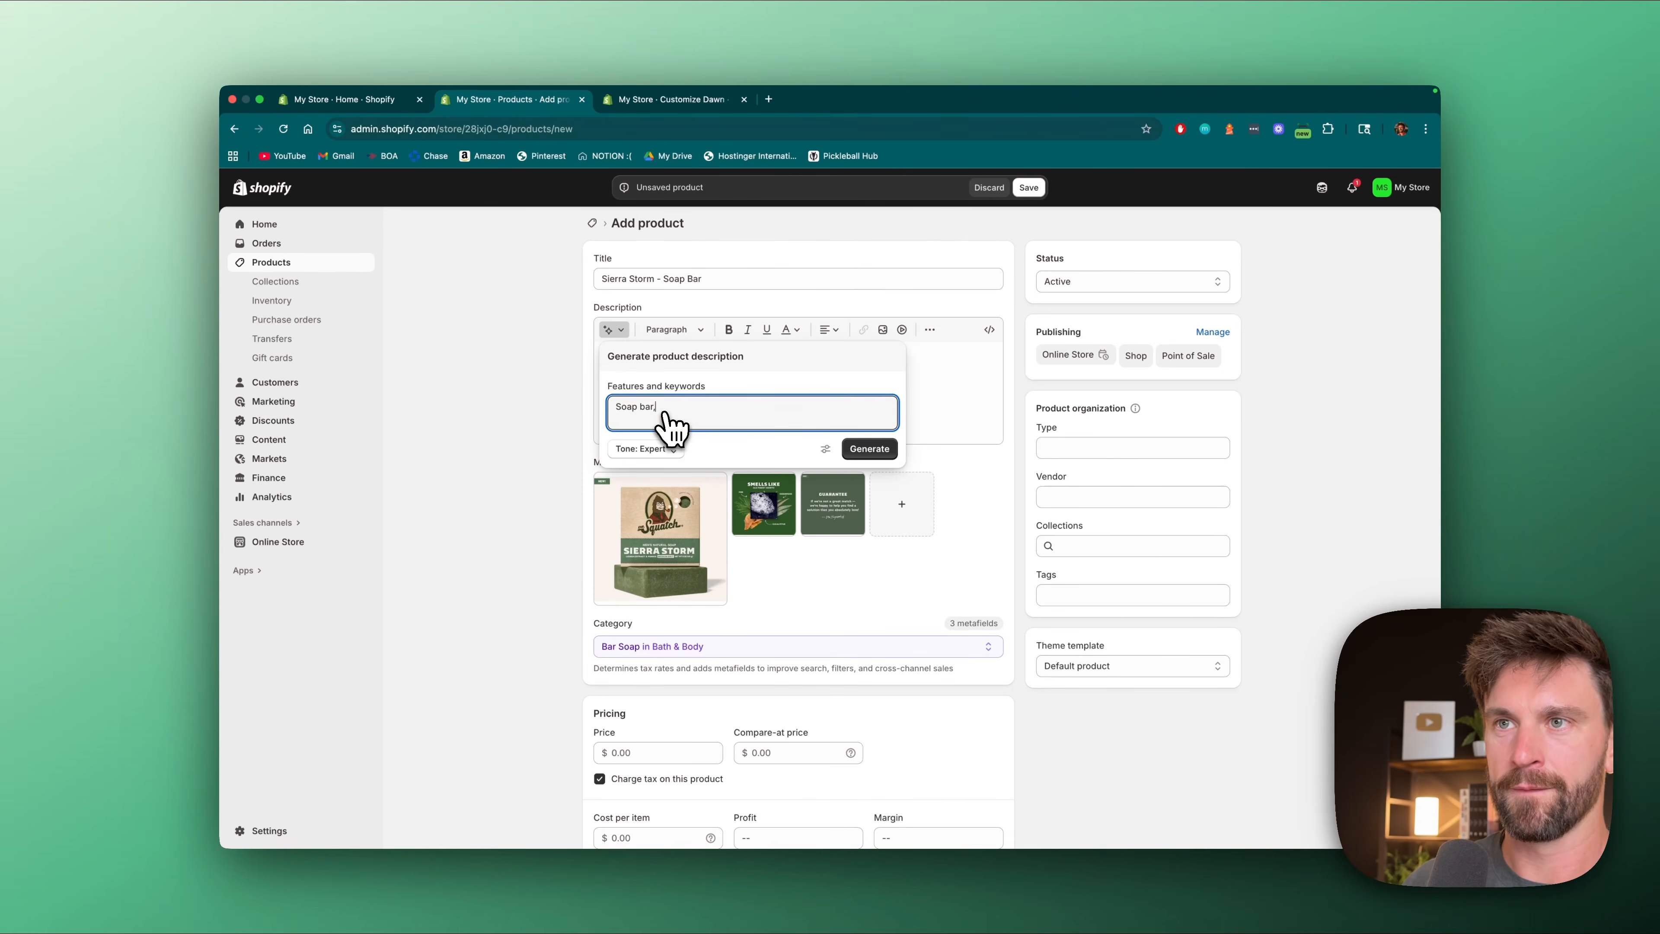
text( made fo)
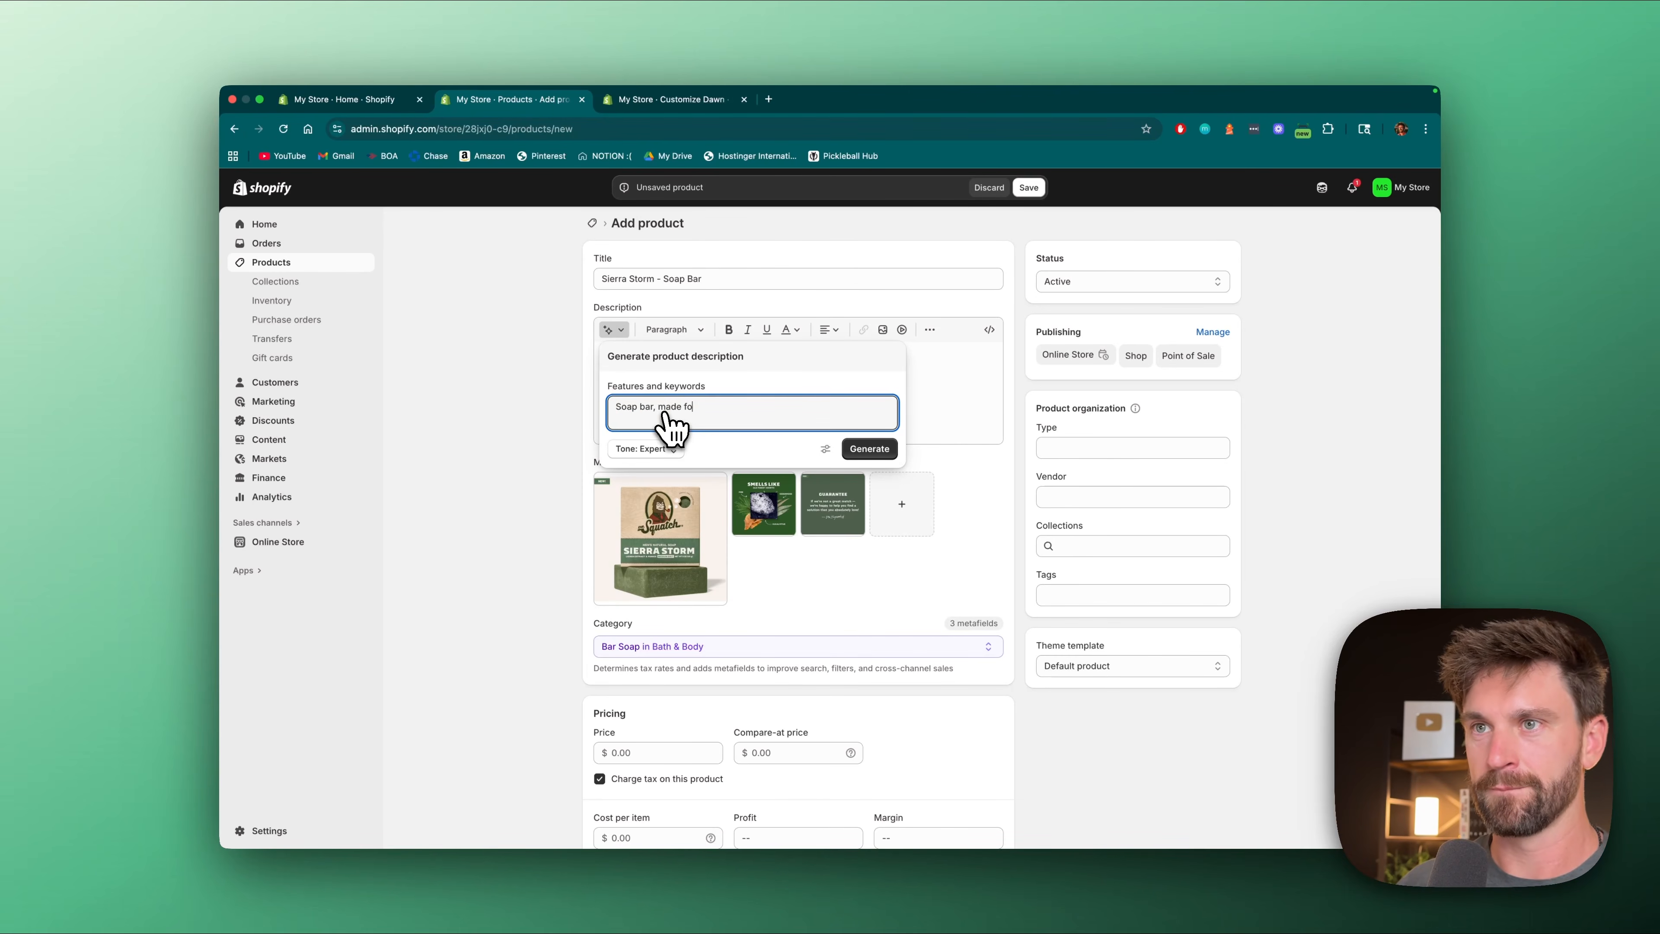
text(r men, high quality, sme)
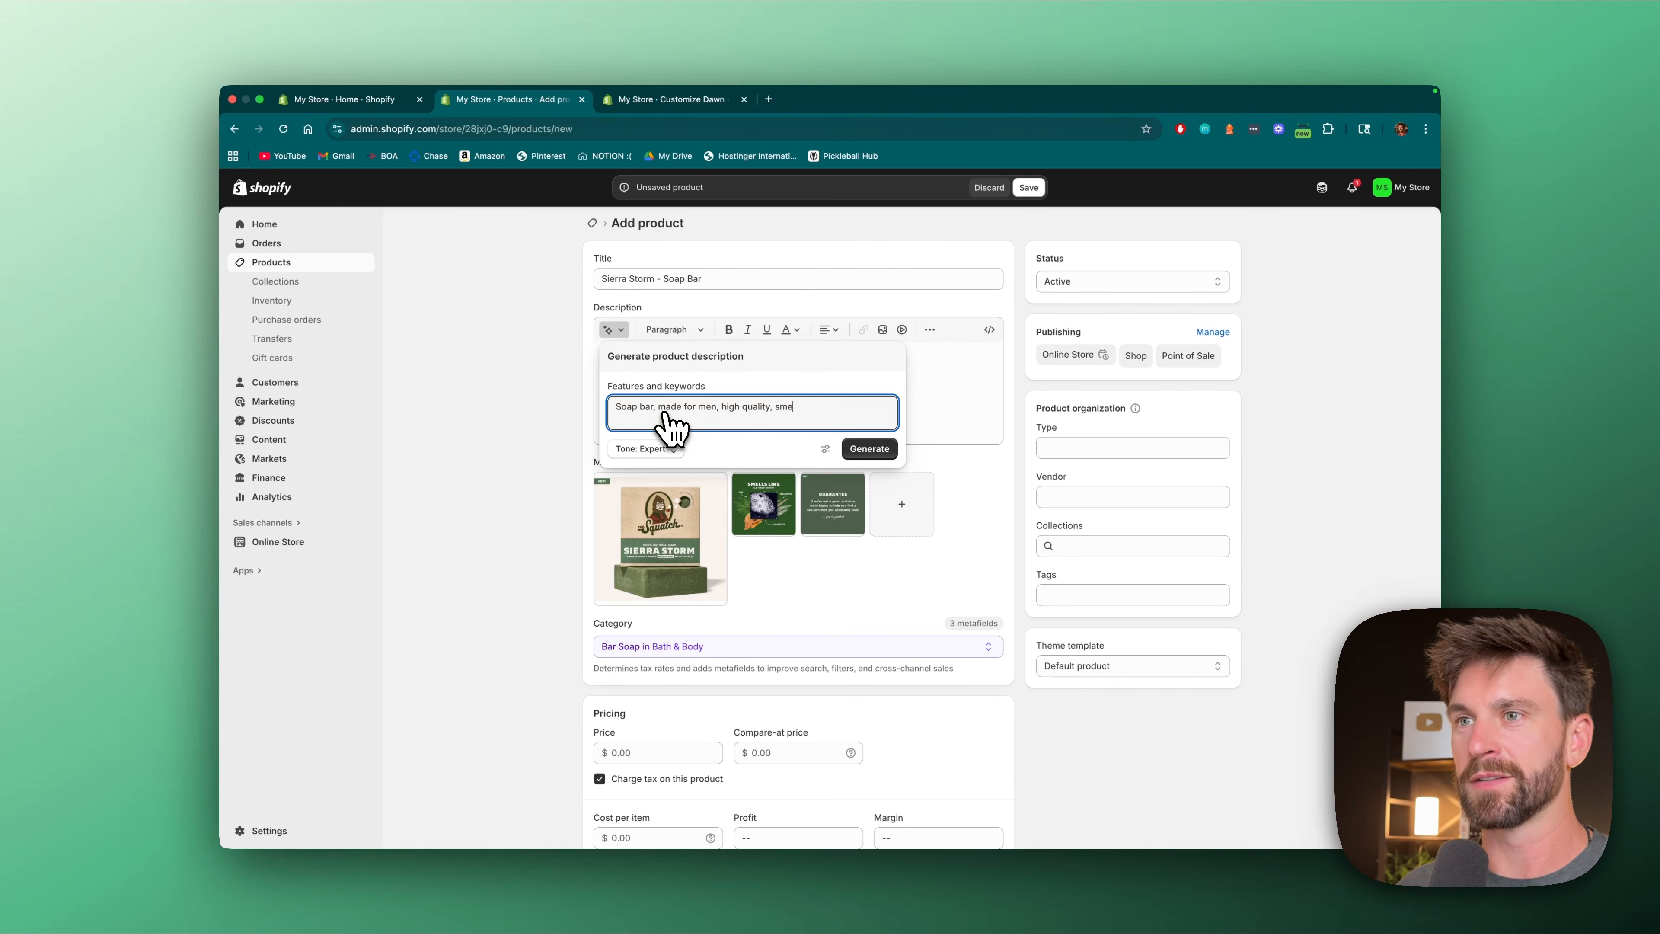
text(lls like sierra)
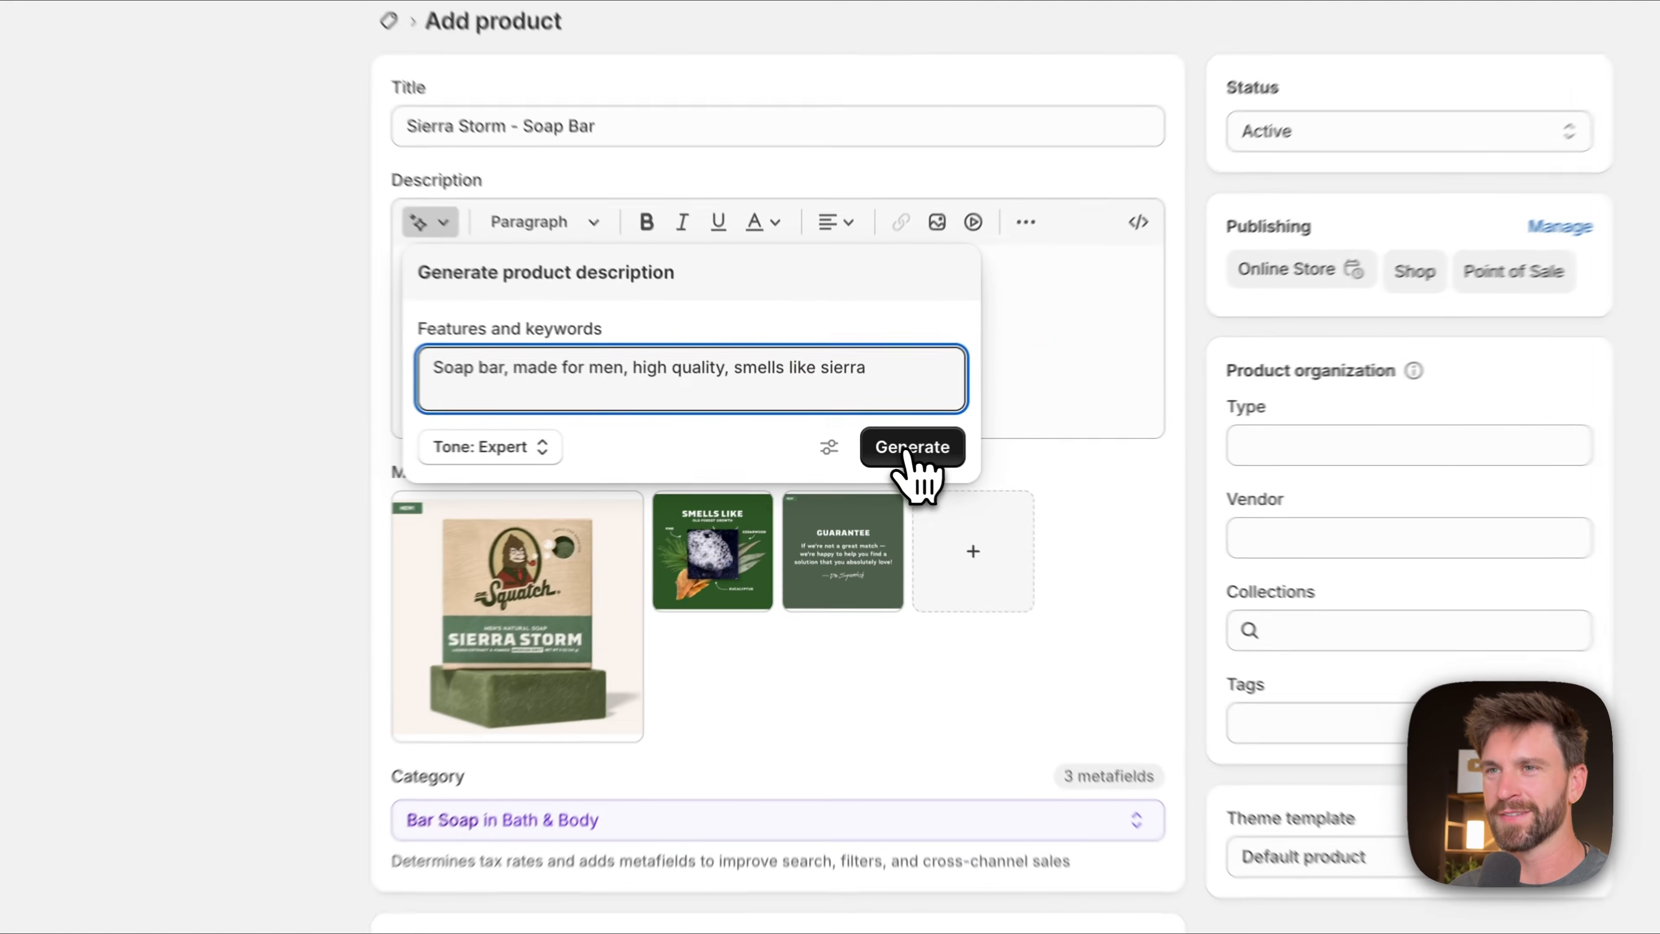
click(870, 449)
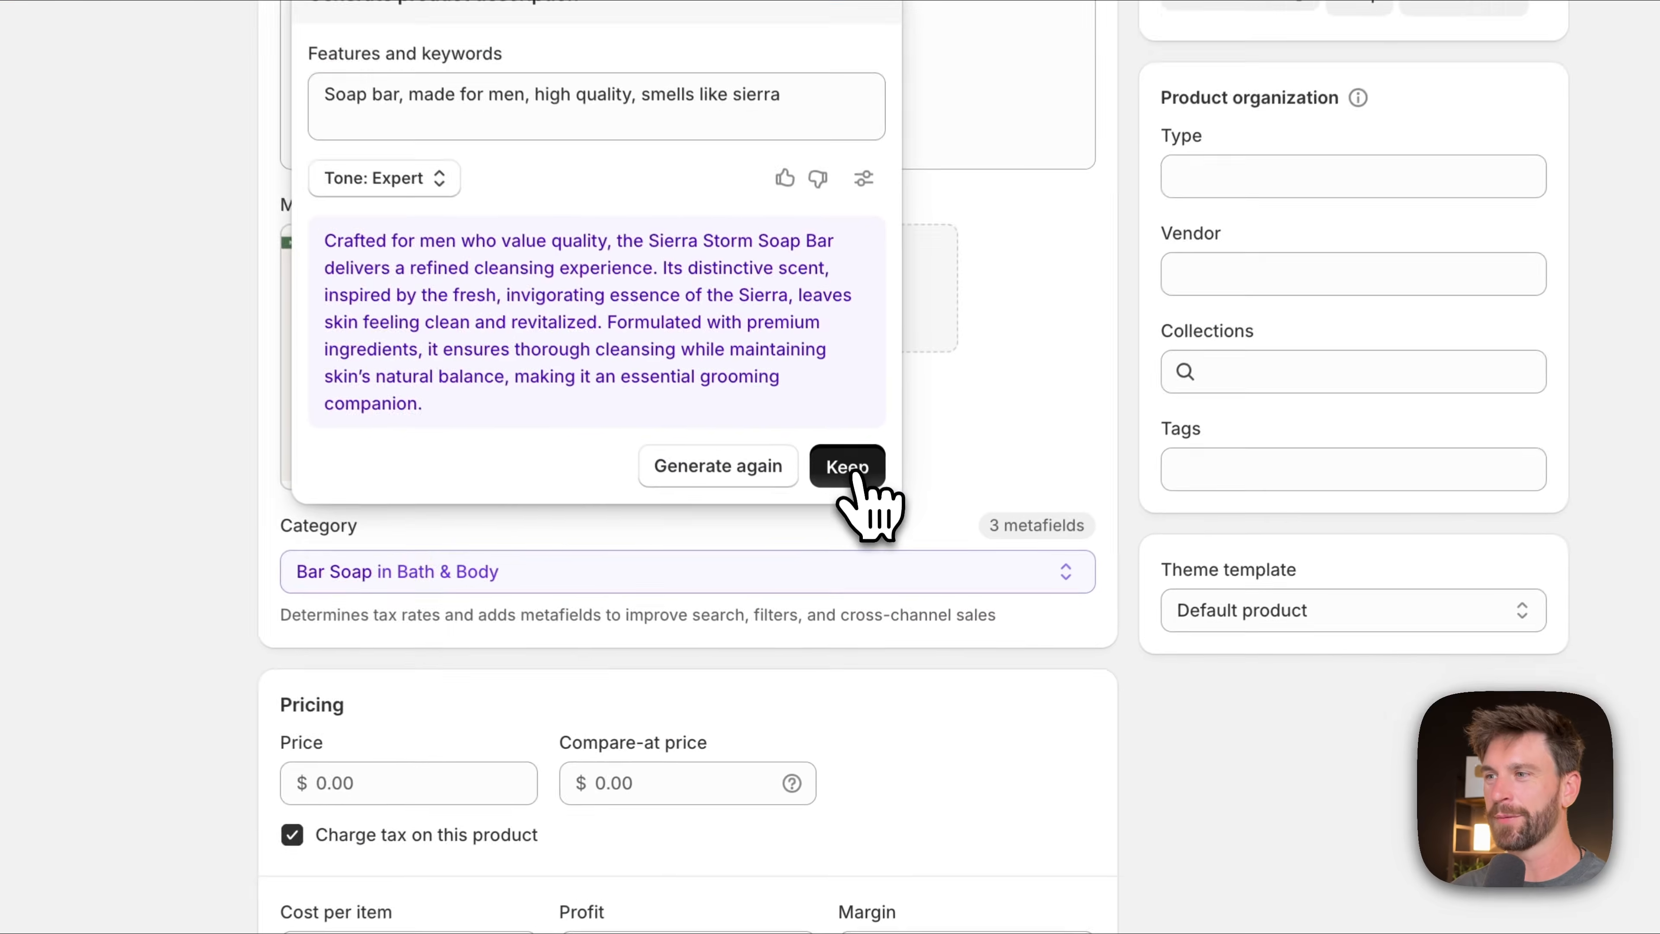
click(879, 593)
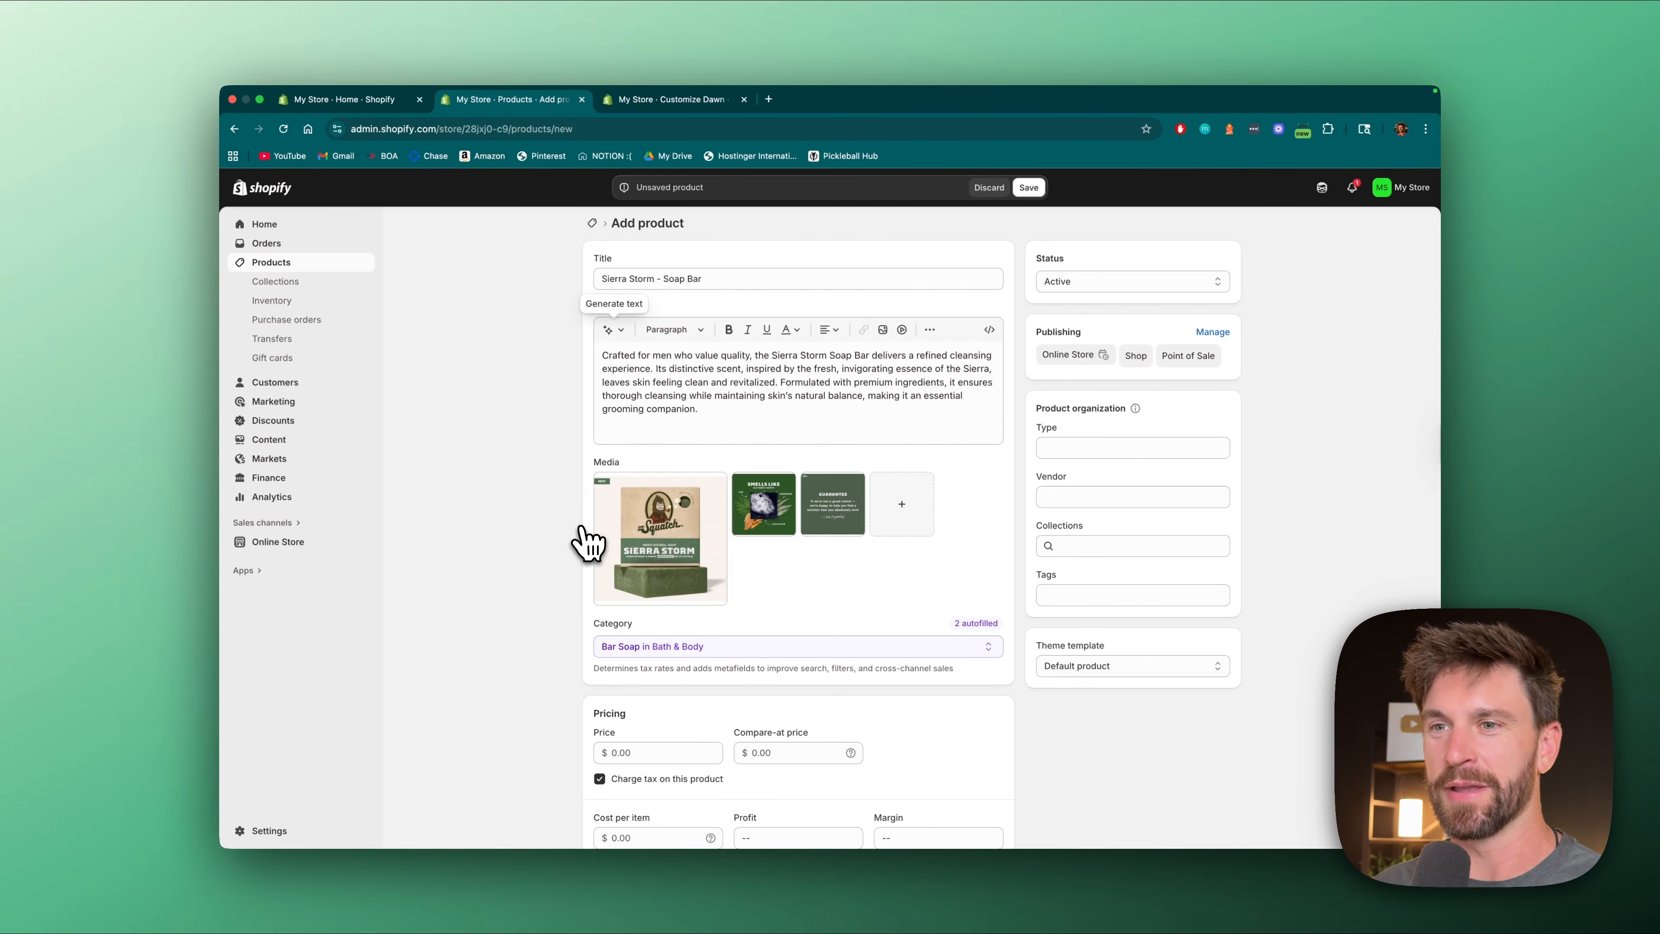
- Set the product's price to $9.00 and its compare-at price to $15.00
scroll(583, 536, down, 5)
scroll(585, 543, down, 3)
click(630, 434)
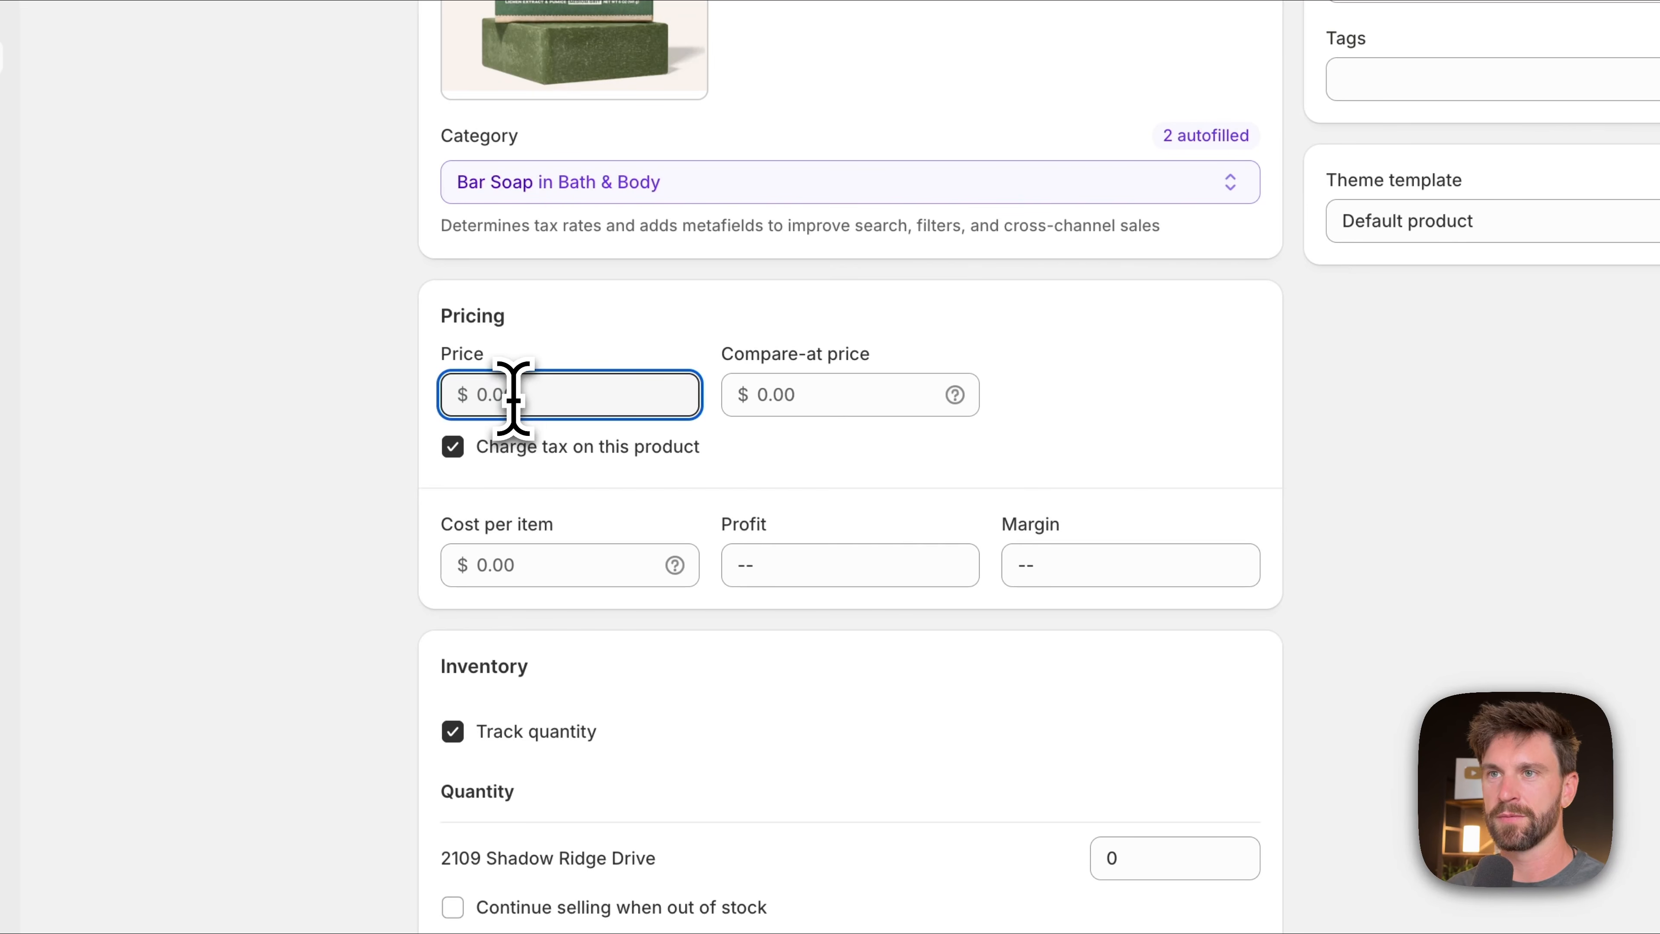
text(9)
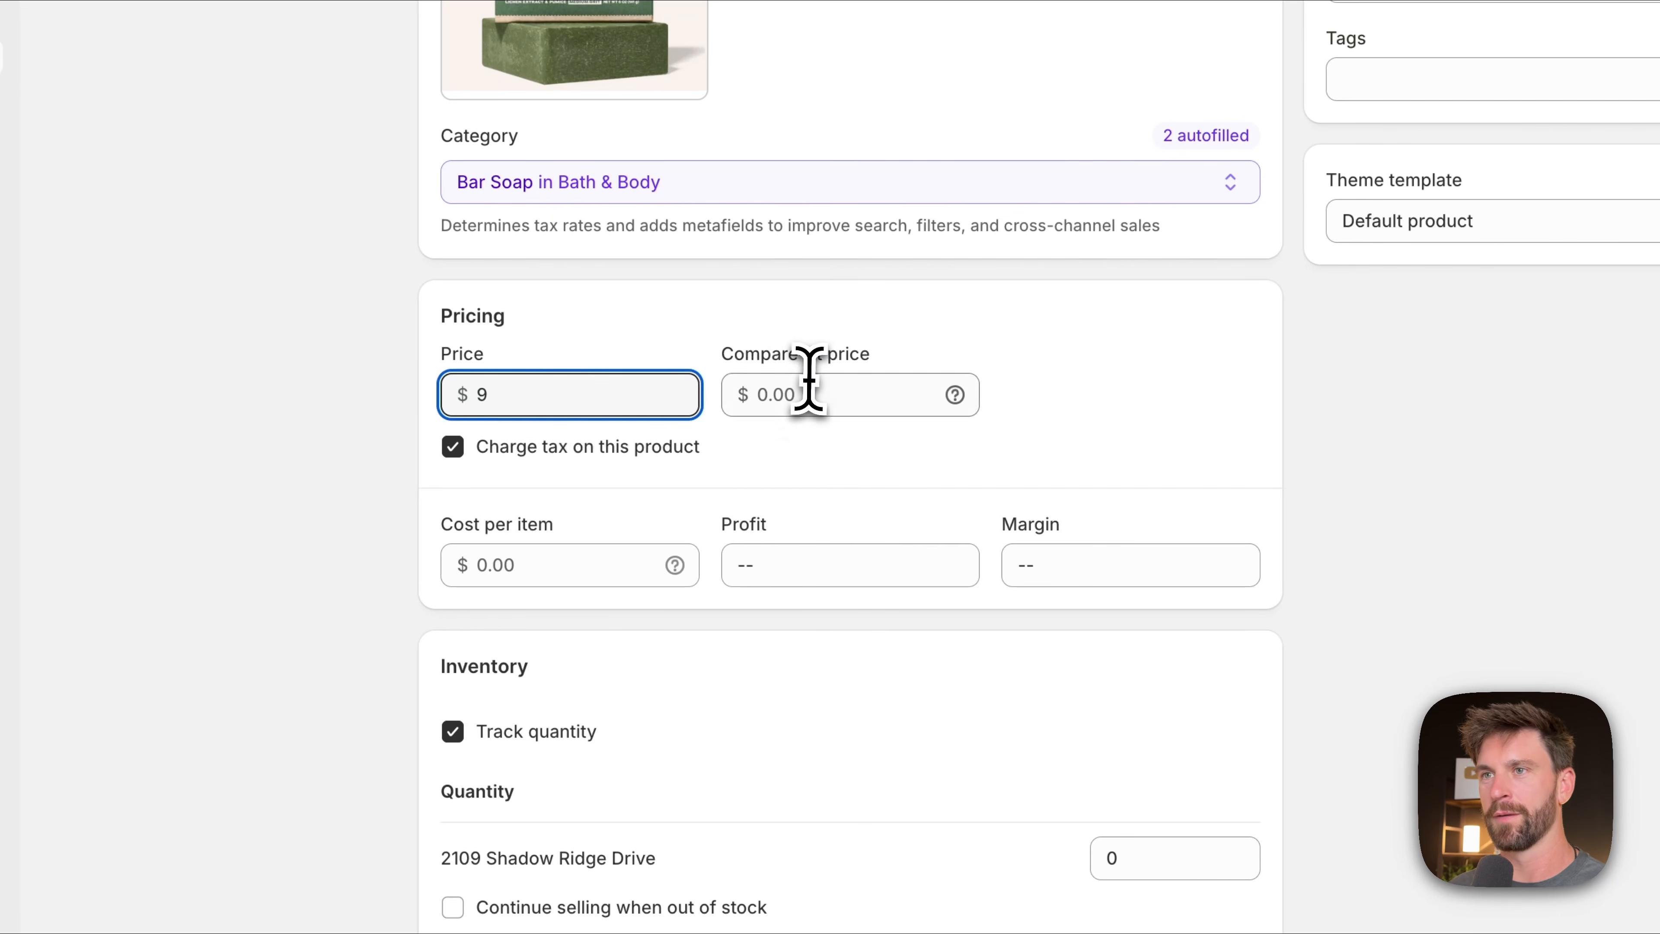
click(817, 392)
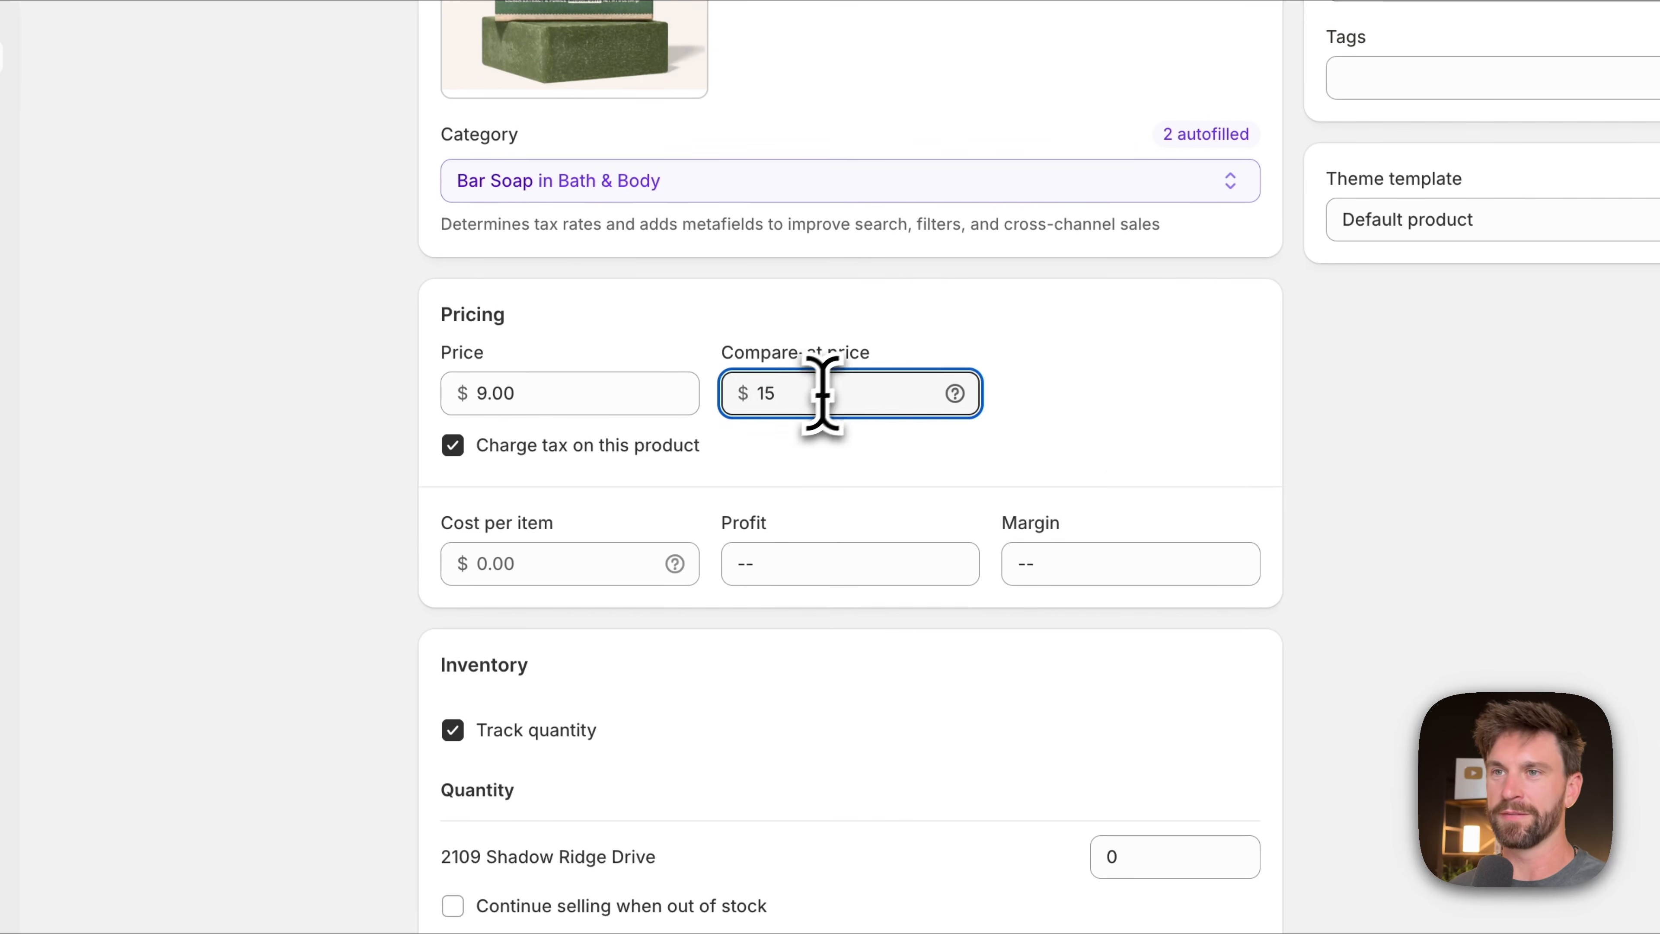
click(1101, 448)
scroll(1088, 448, down, 2)
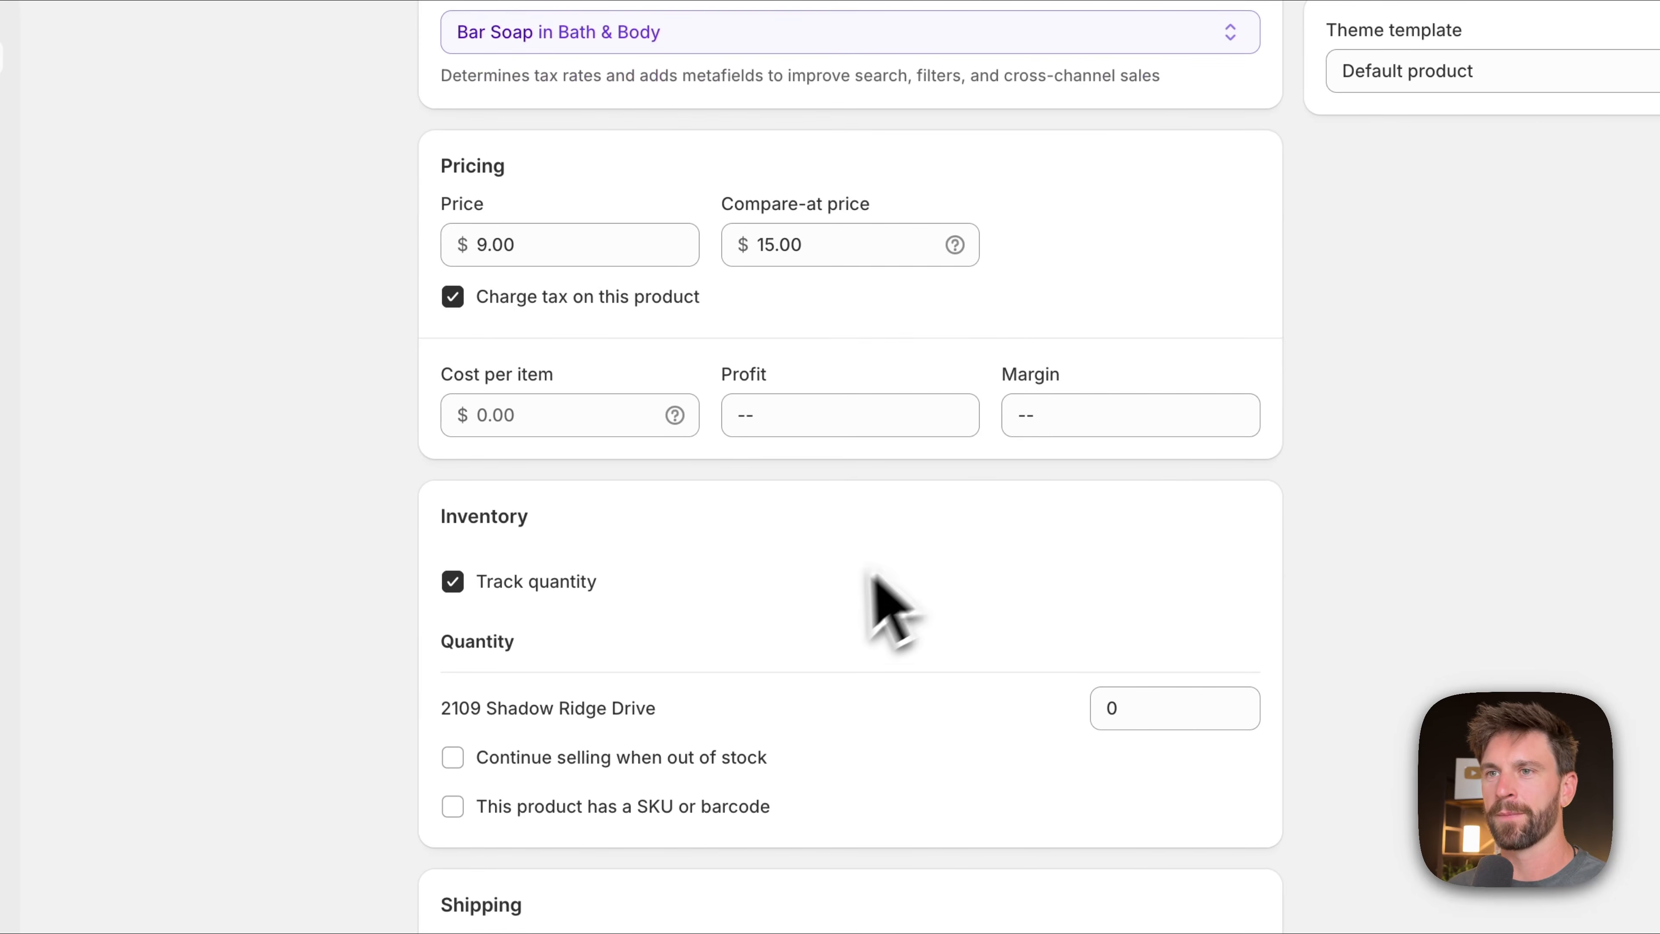
- Set the product's inventory quantity at the store location to 100
scroll(831, 595, down, 2)
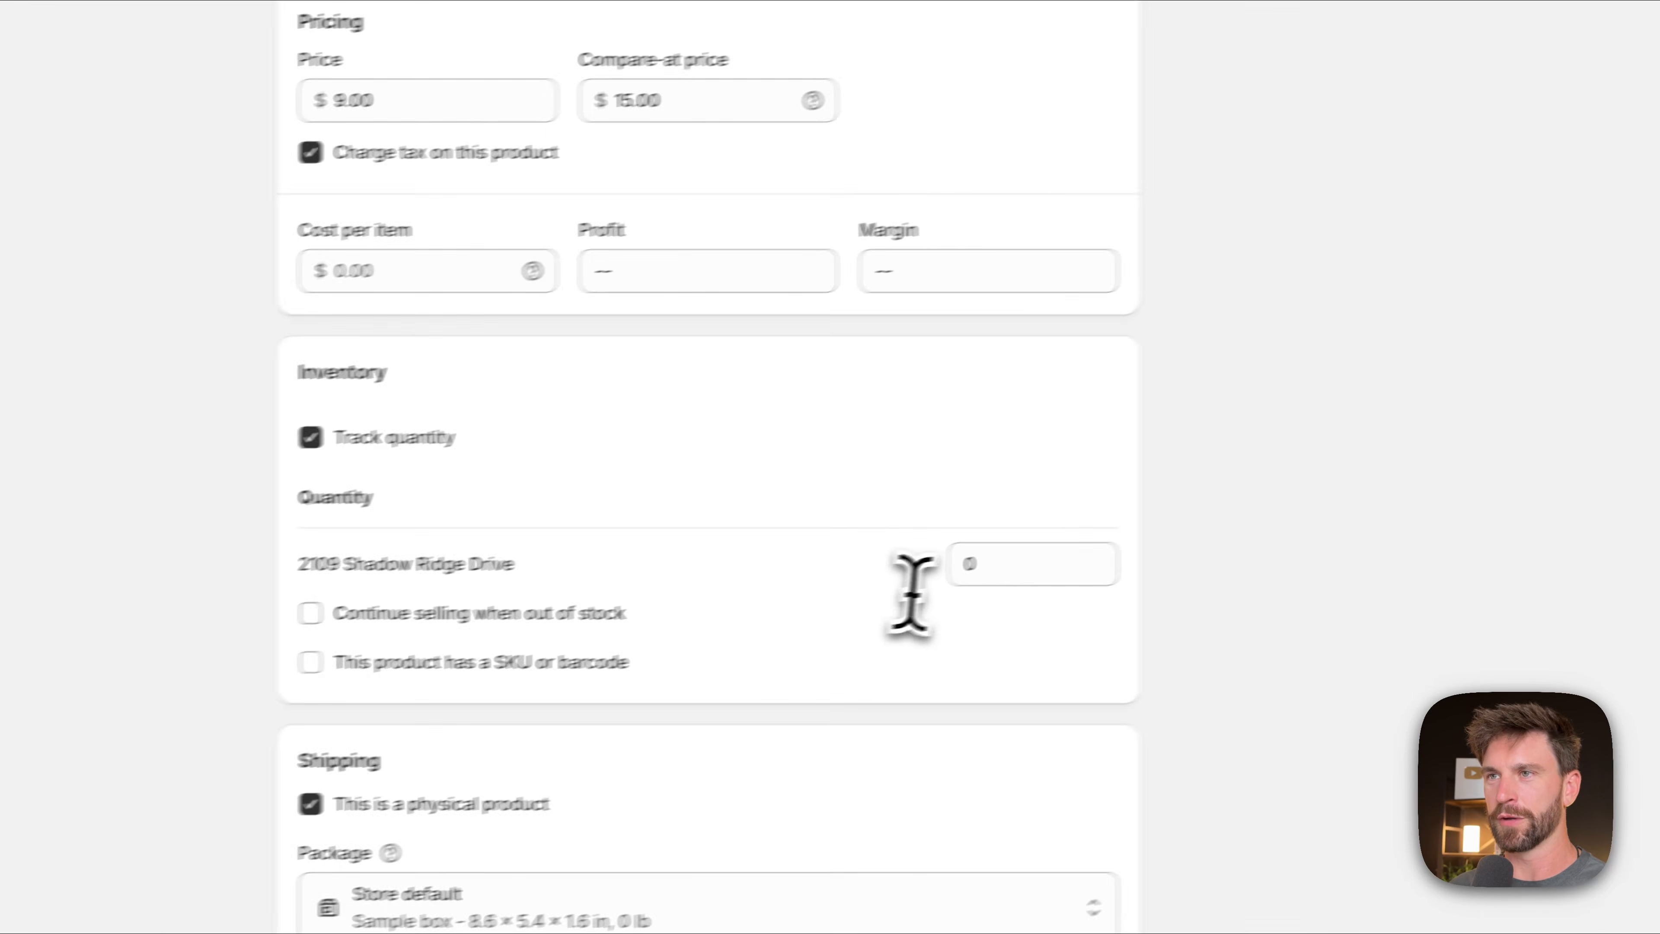
click(1262, 519)
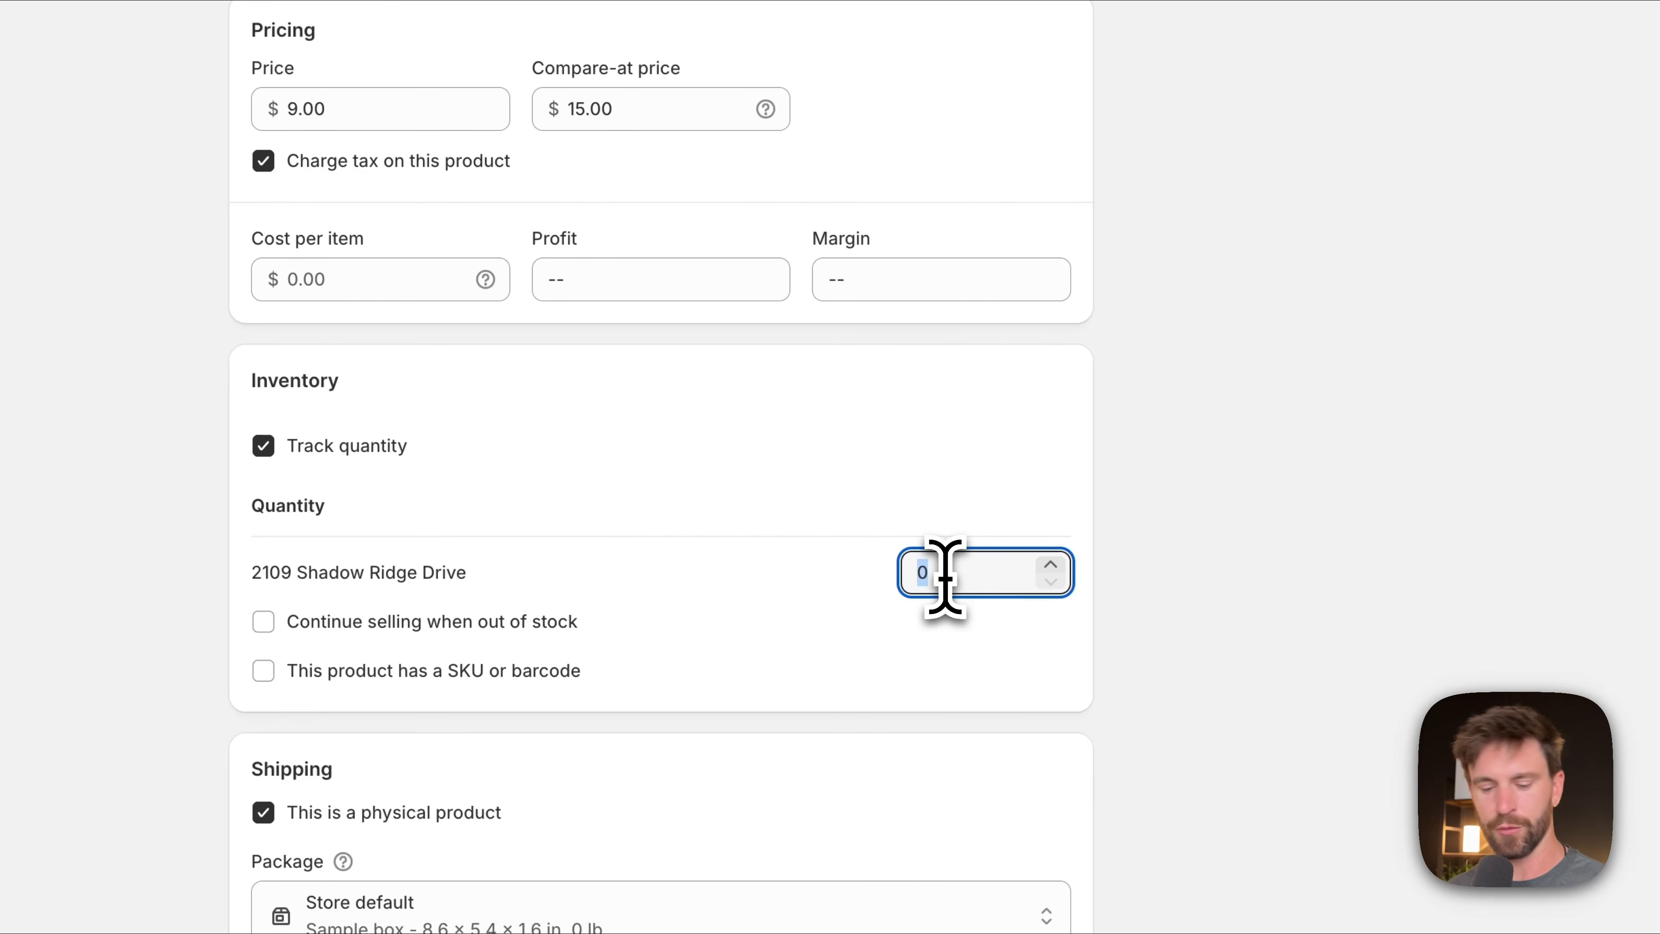
scroll(946, 579, down, 1)
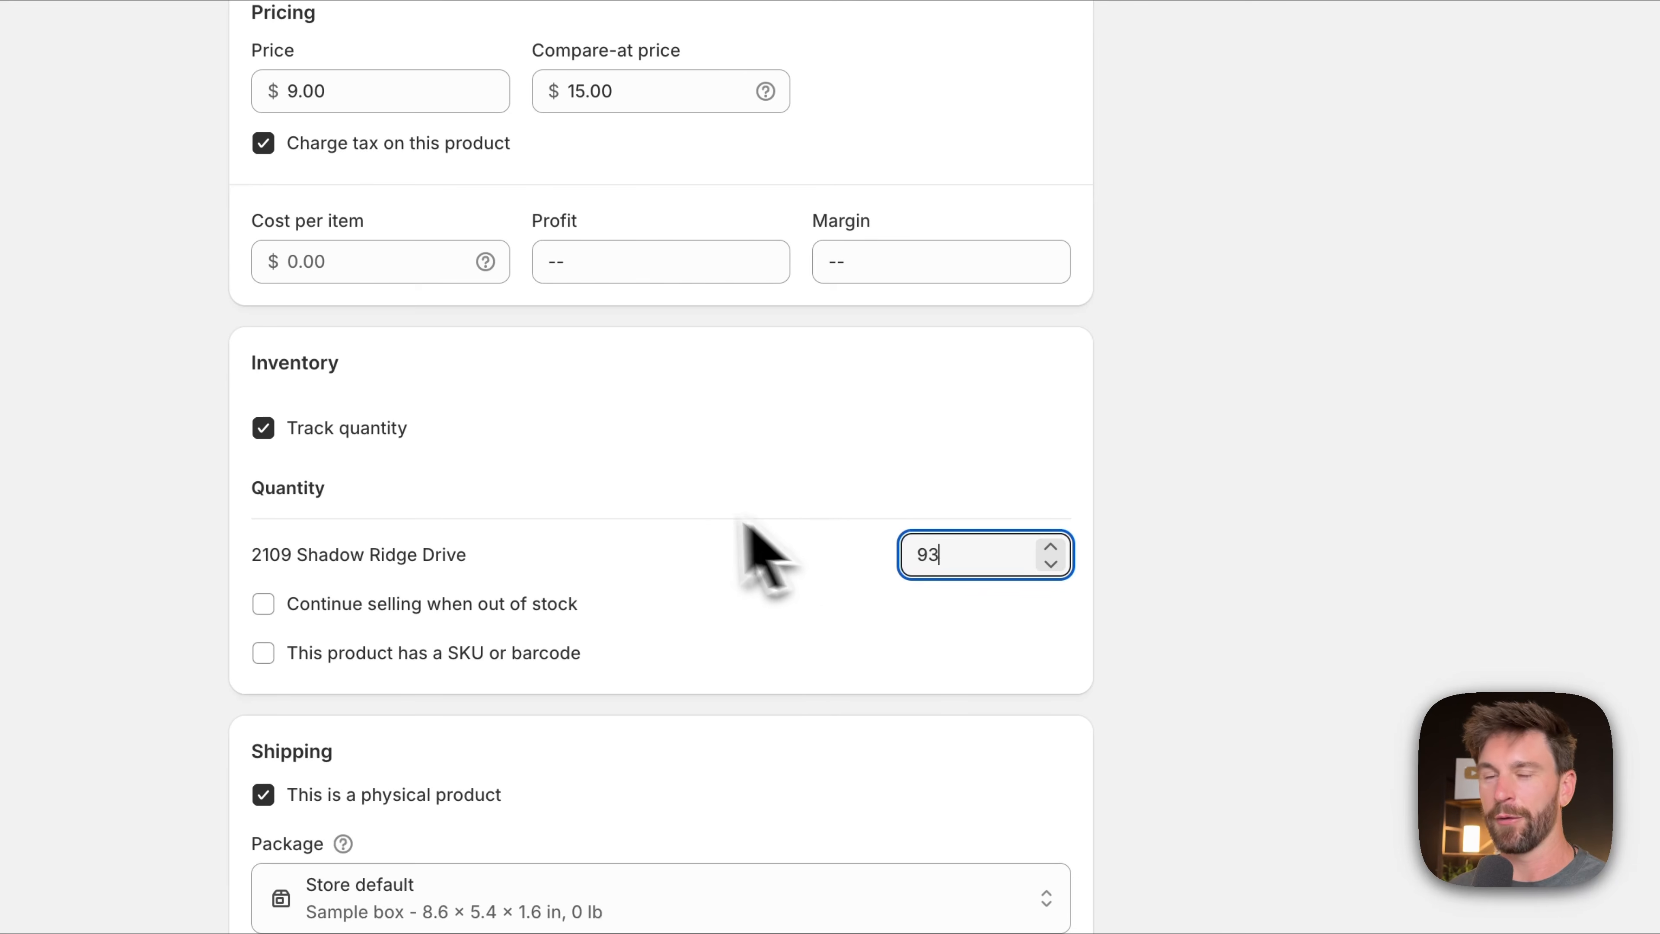
click(776, 491)
scroll(793, 543, down, 1)
scroll(795, 547, down, 2)
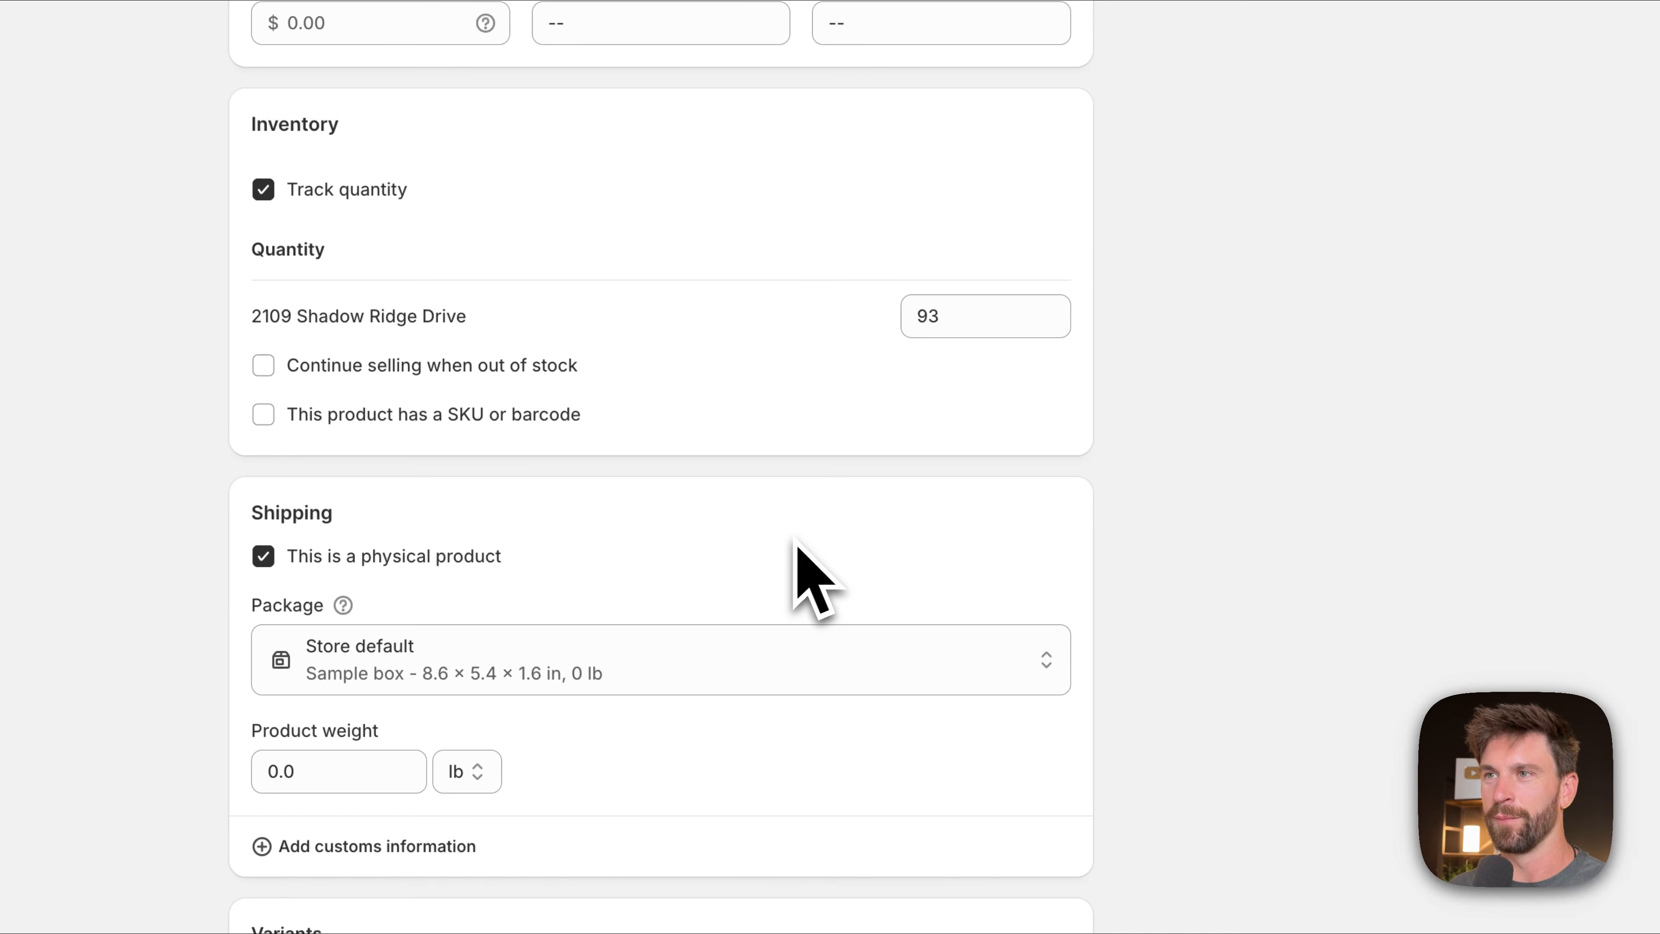
scroll(762, 448, up, 2)
scroll(762, 450, up, 1)
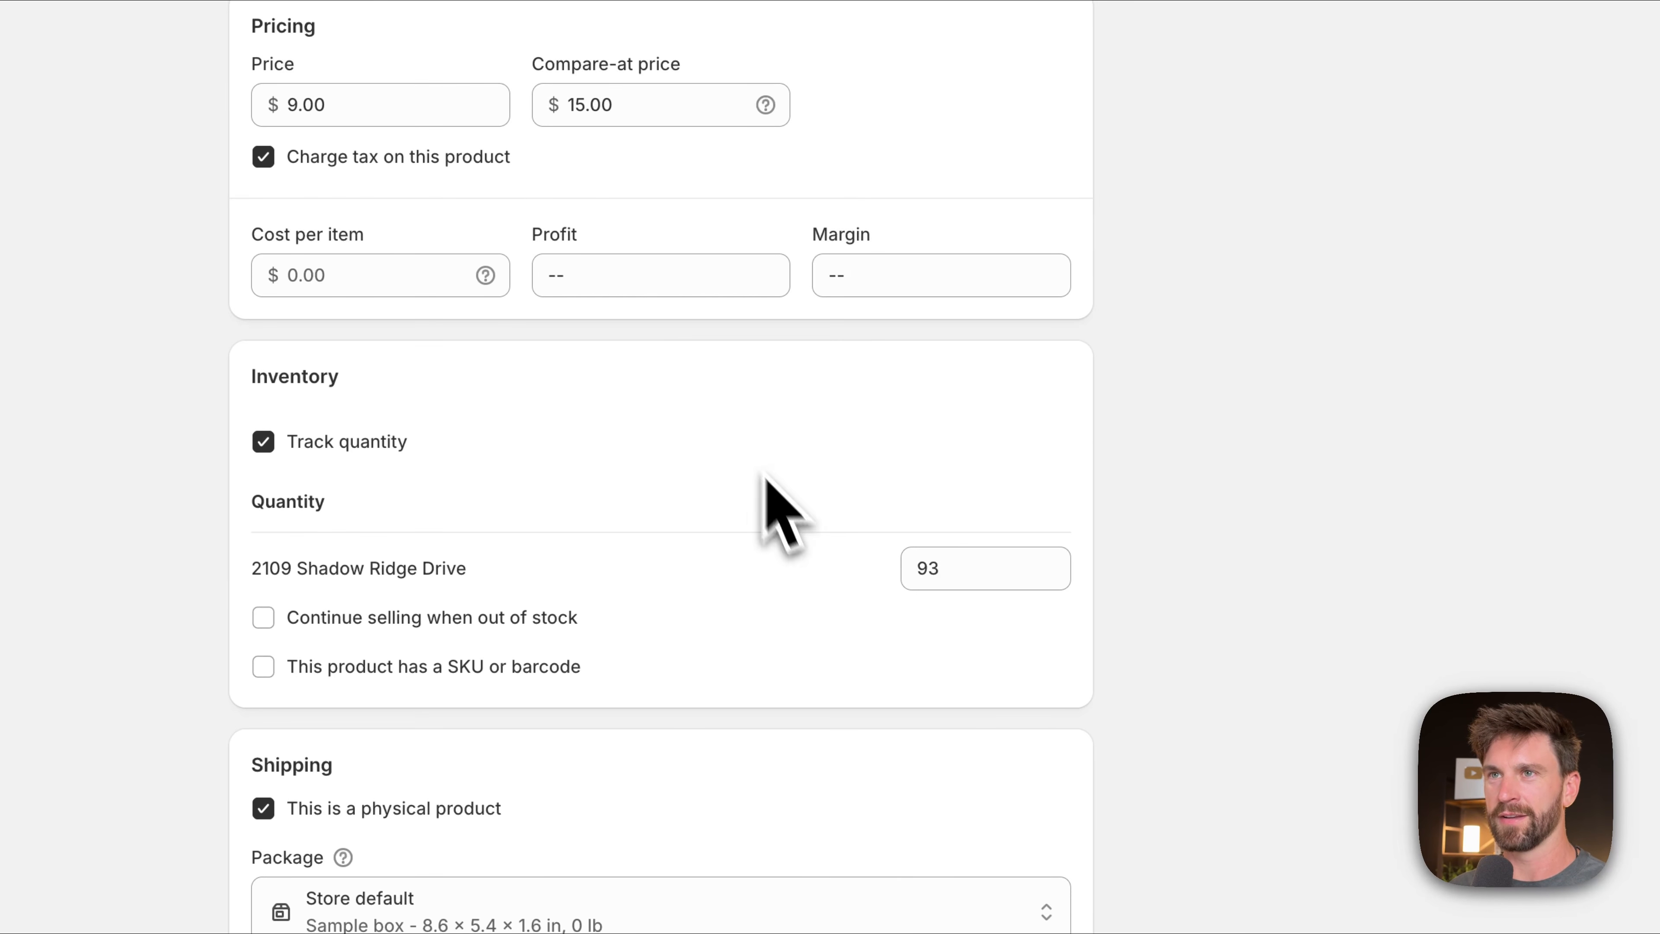
click(1052, 563)
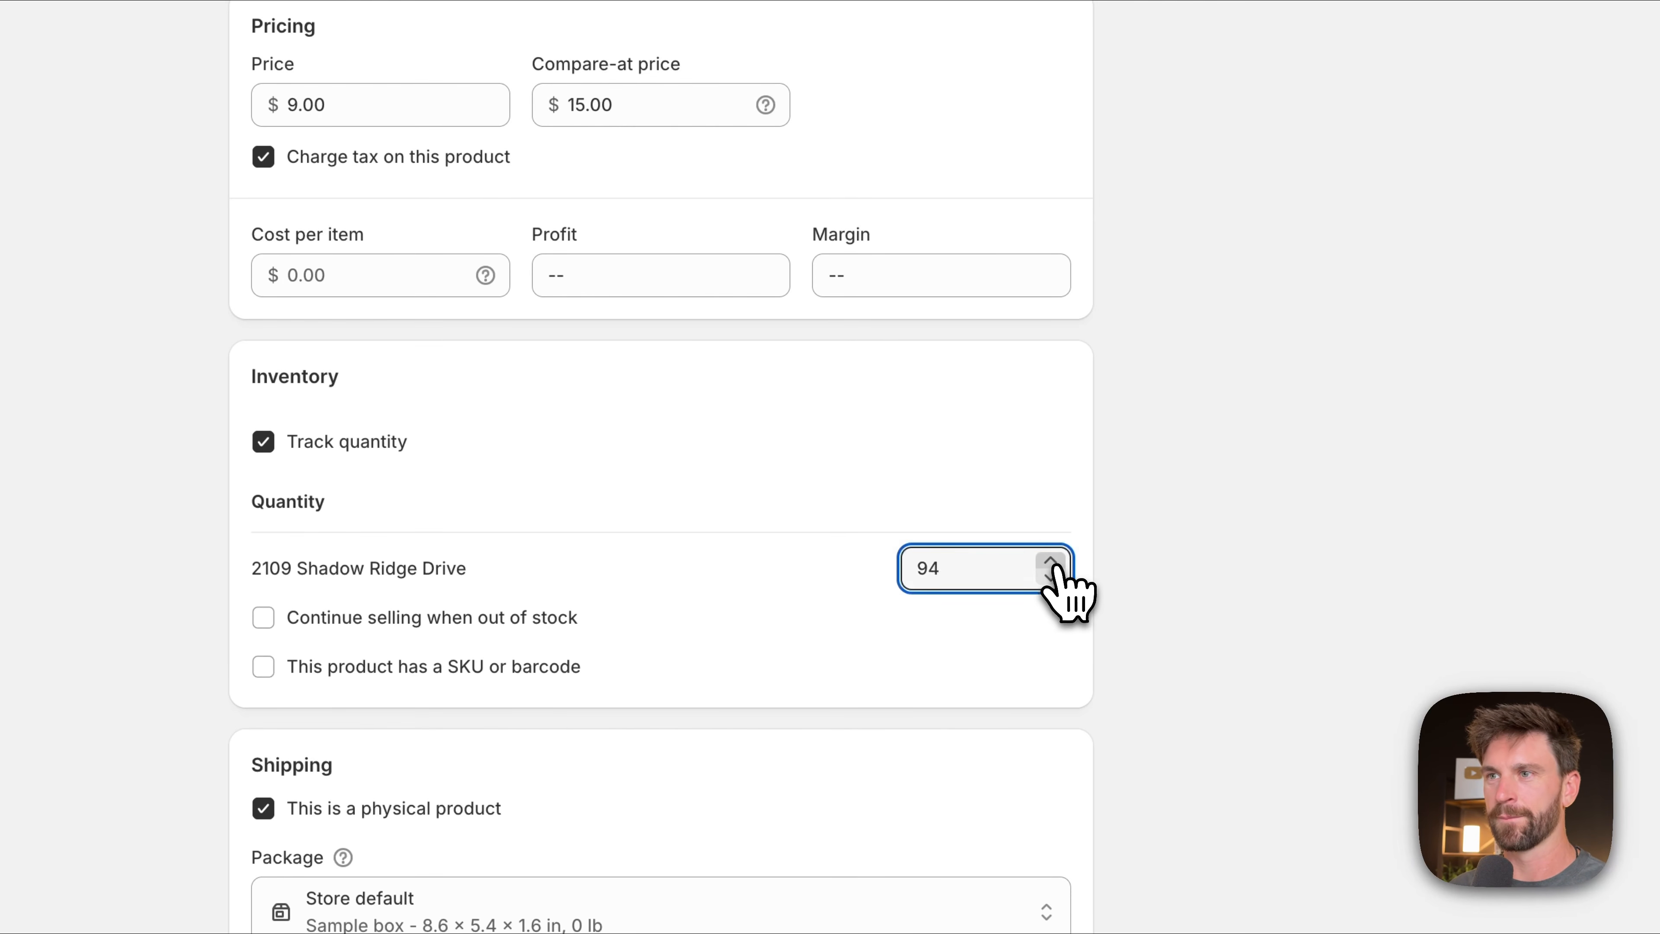
click(1052, 562)
click(784, 605)
- Review the shipping, variants, category metafields and search engine listing sections, and save the product
scroll(808, 631, down, 1)
scroll(808, 631, down, 3)
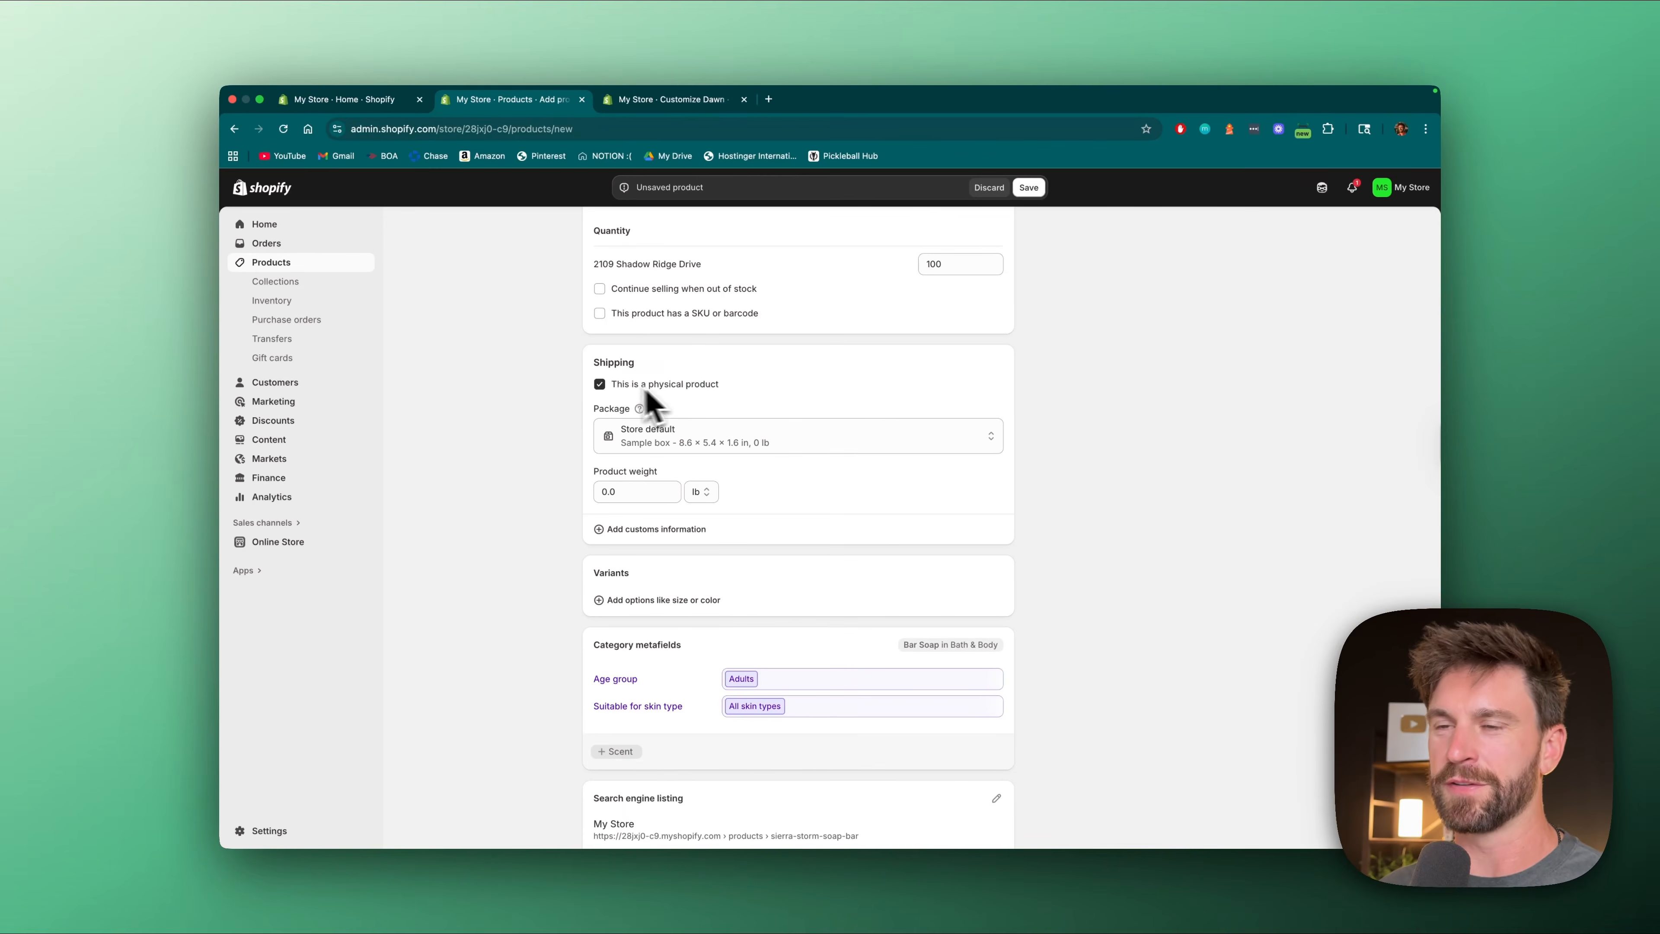
scroll(828, 521, down, 1)
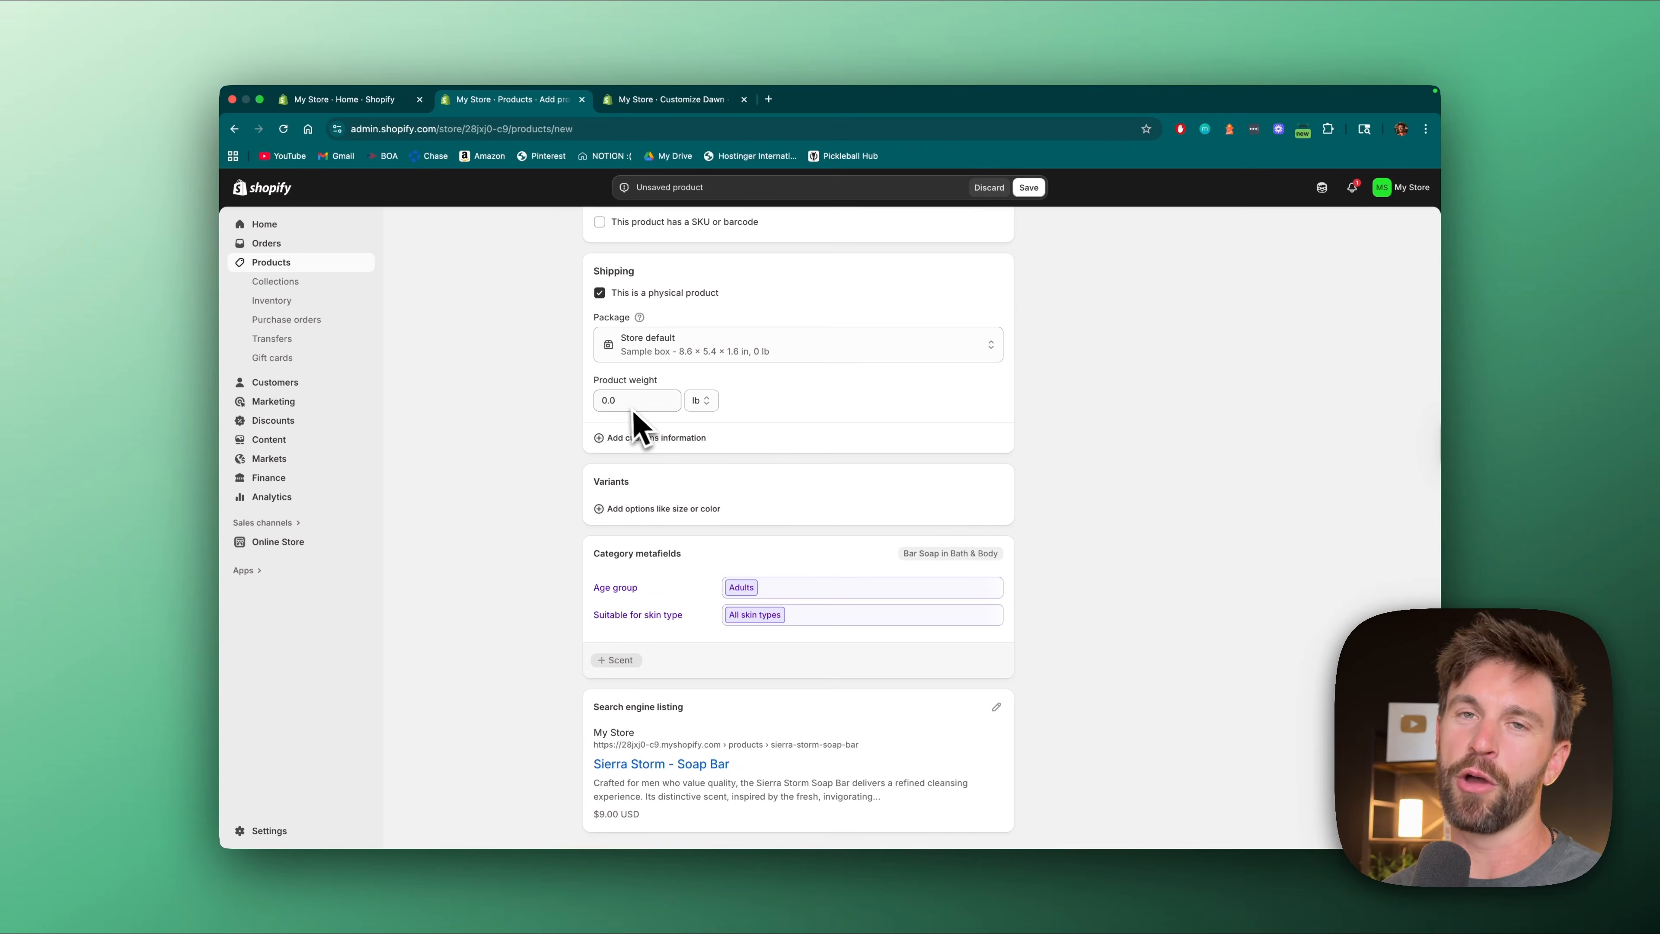
scroll(885, 459, down, 1)
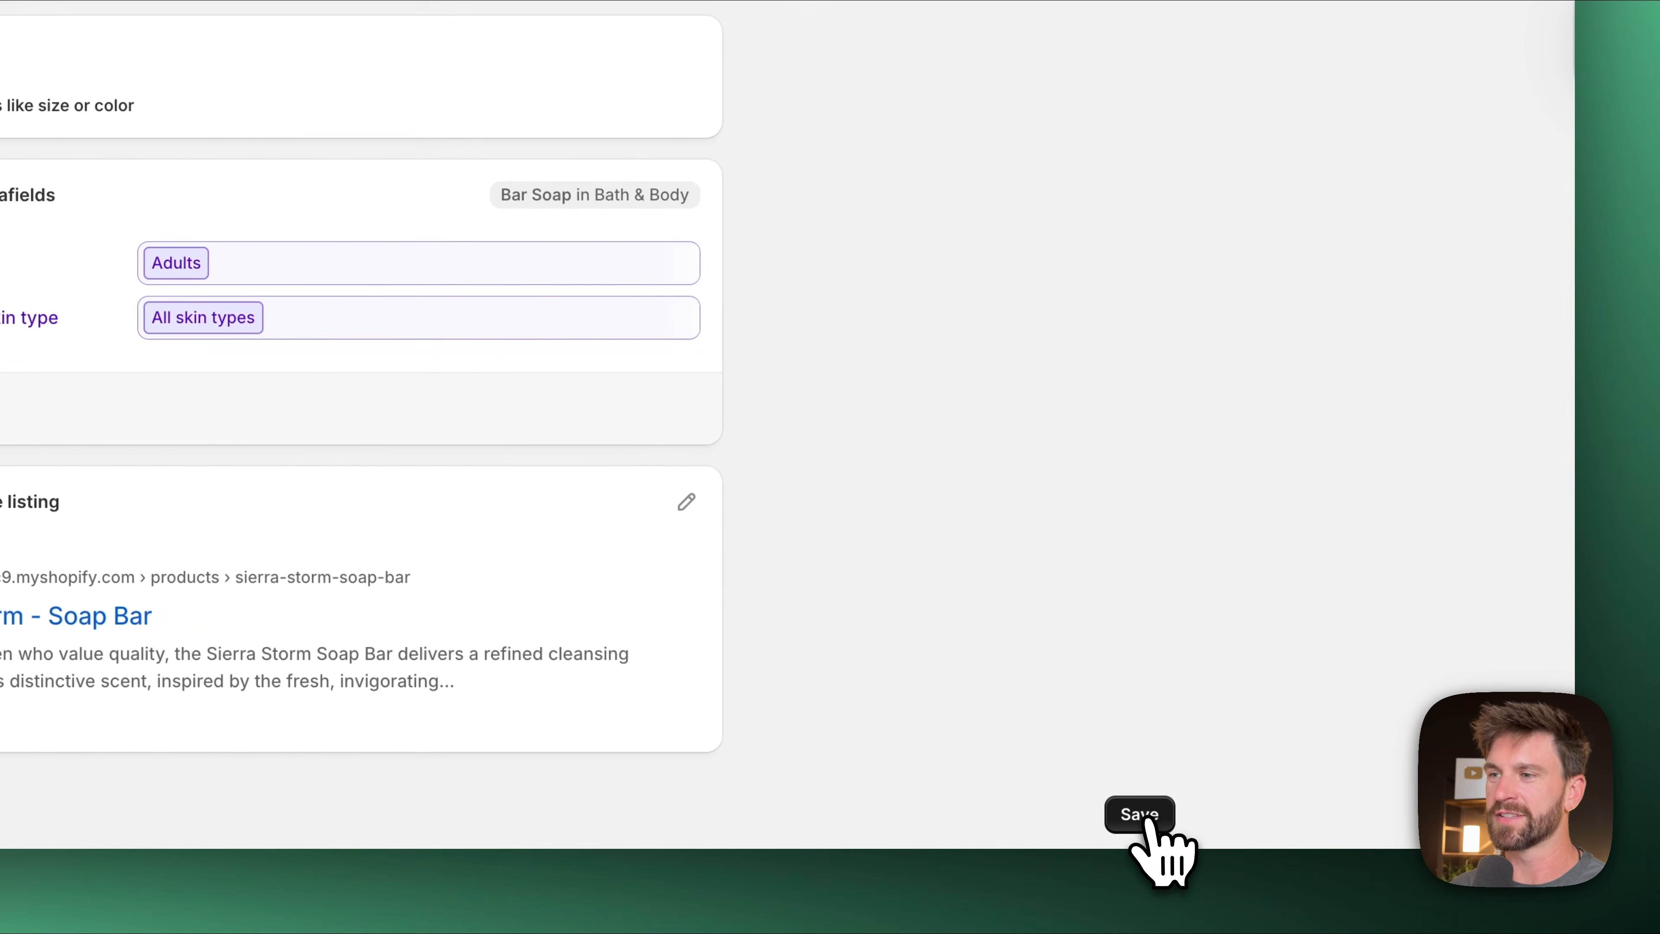
click(1144, 817)
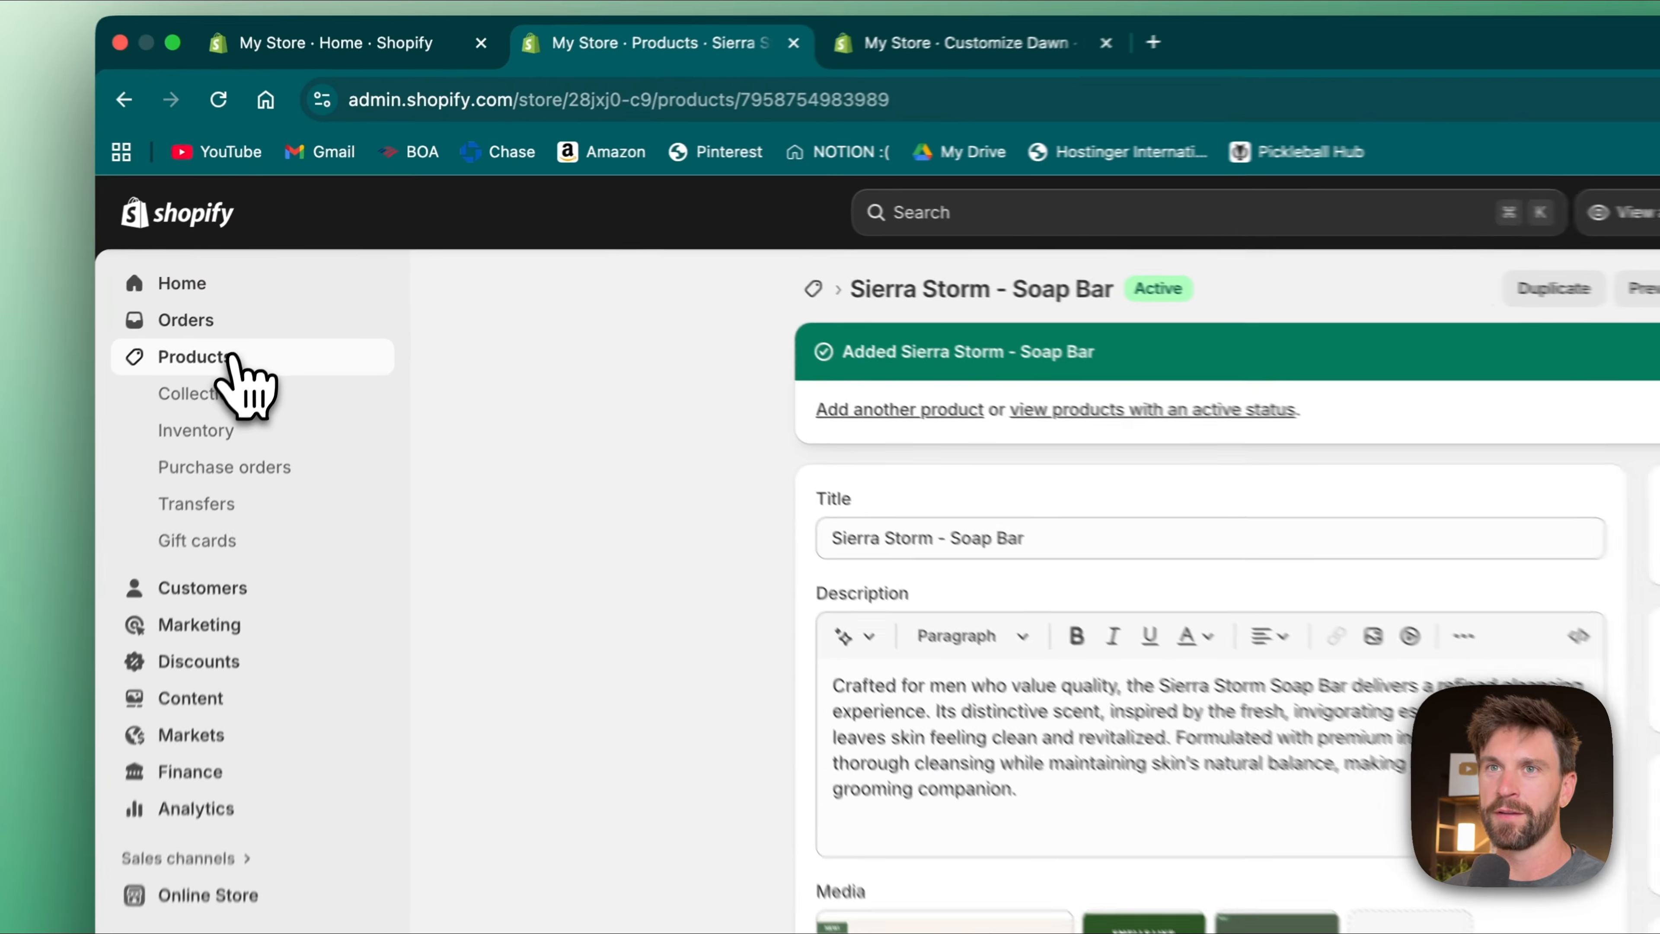
- Start a new product collection titled "Featured Collection"
click(281, 262)
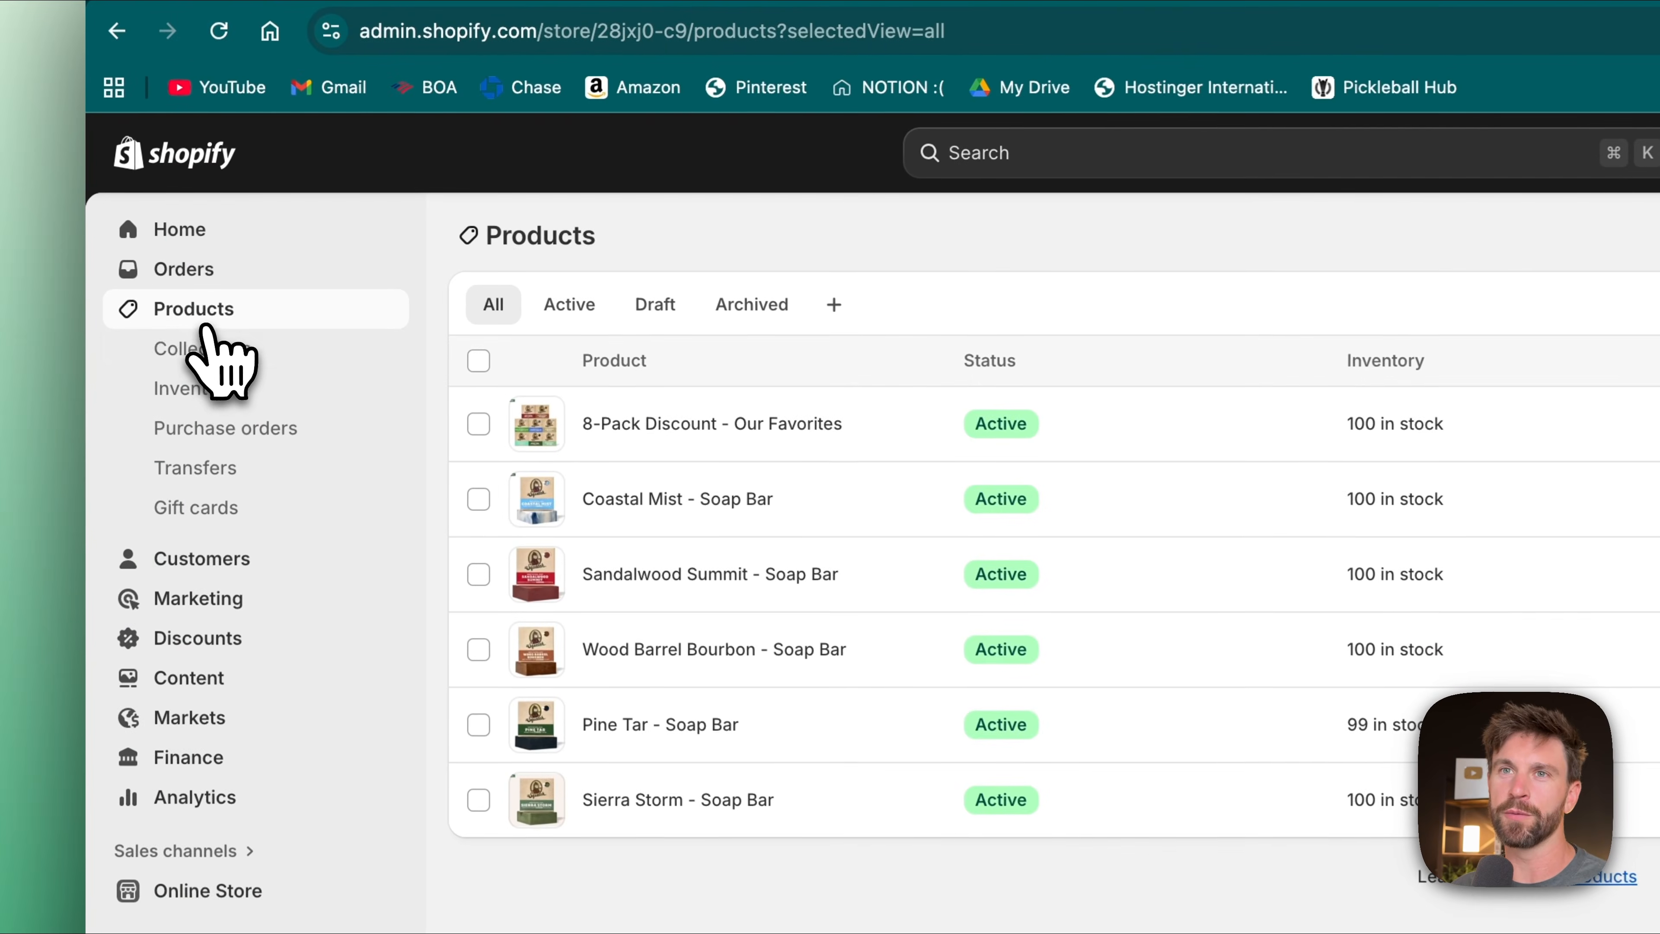
click(213, 351)
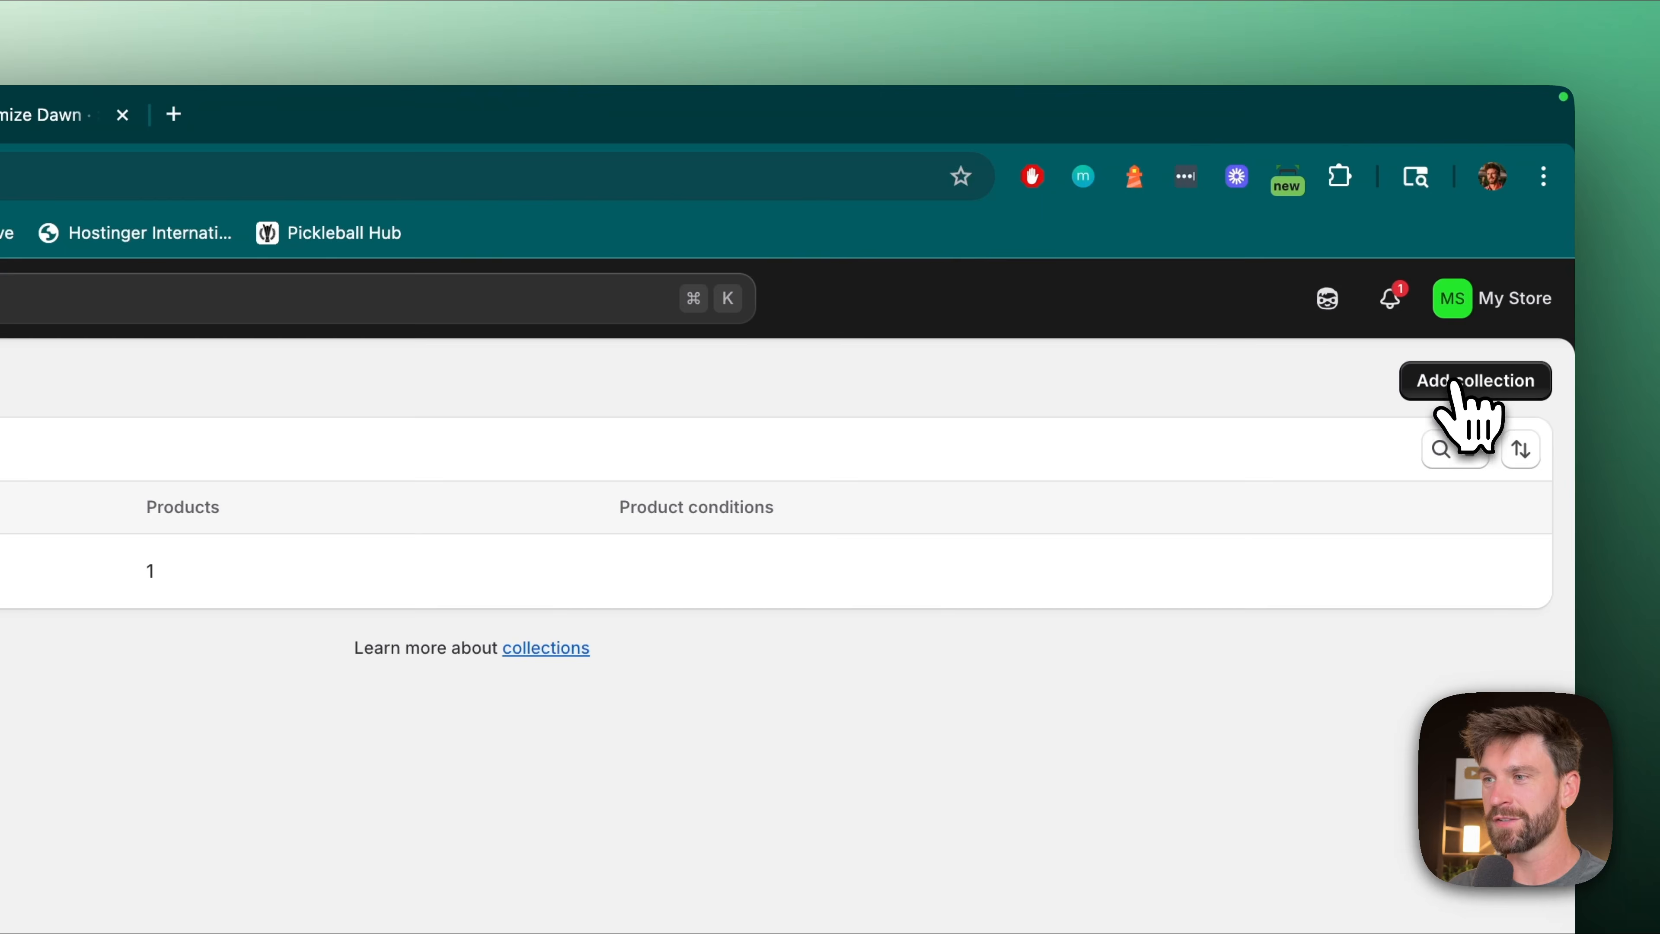
click(1455, 384)
text(Featured Collection)
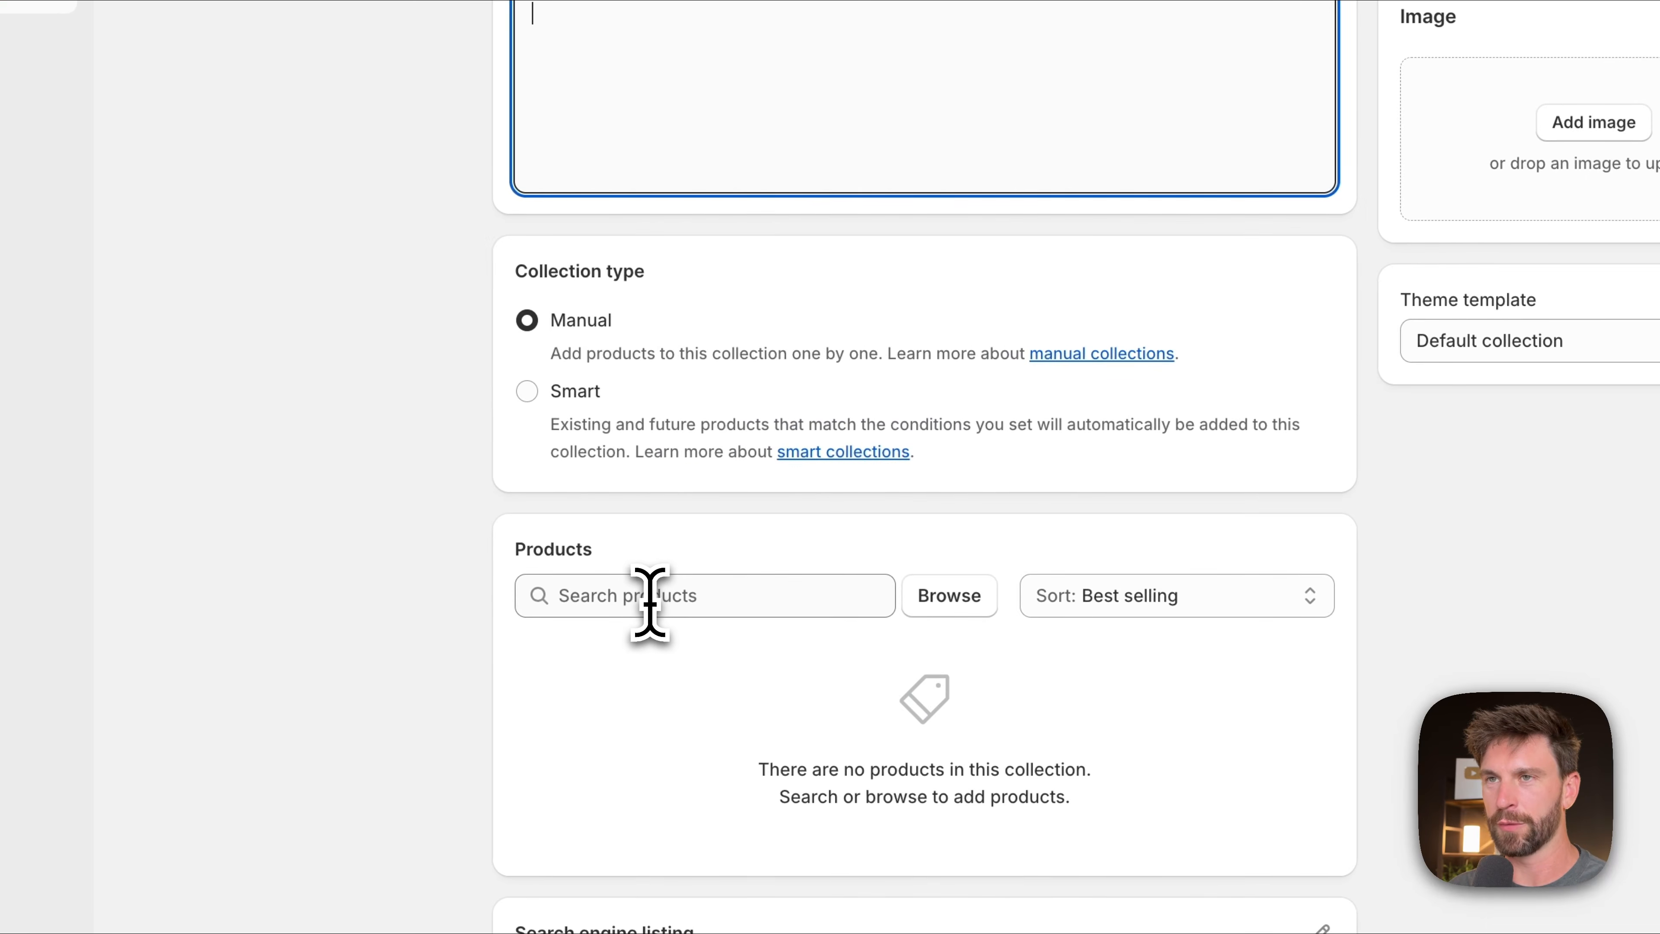
- Add the Coastal Mist, Pine Tar, Sandalwood Summit and Wood Barrel Bourbon soap bars to the manual collection
click(661, 652)
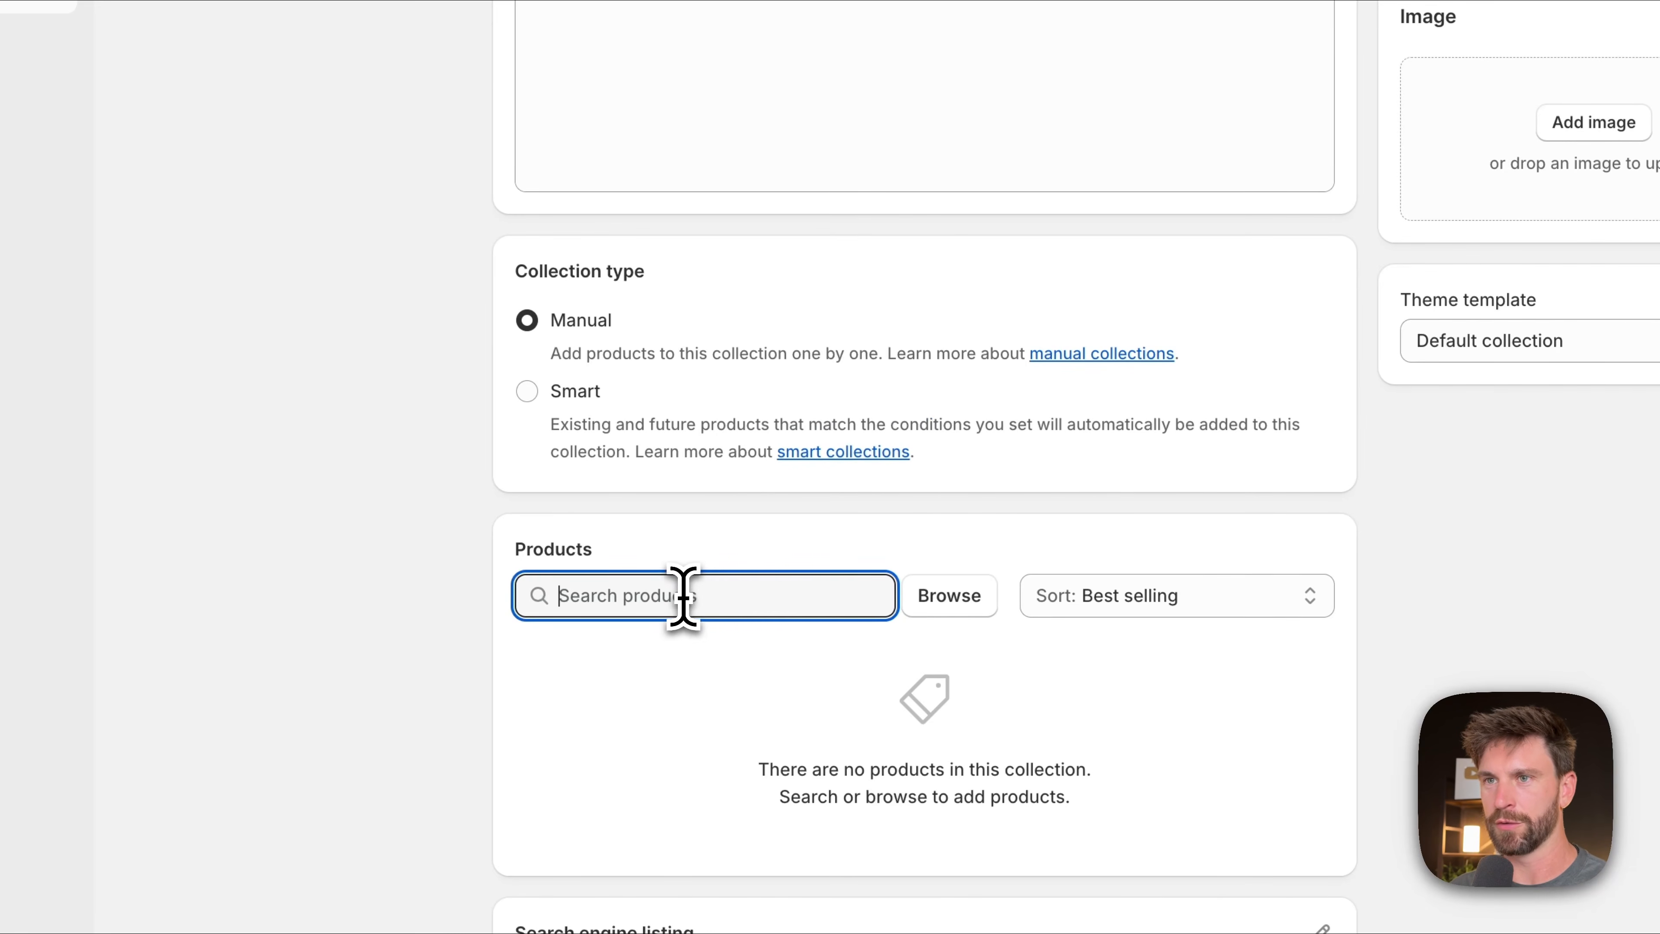
click(955, 597)
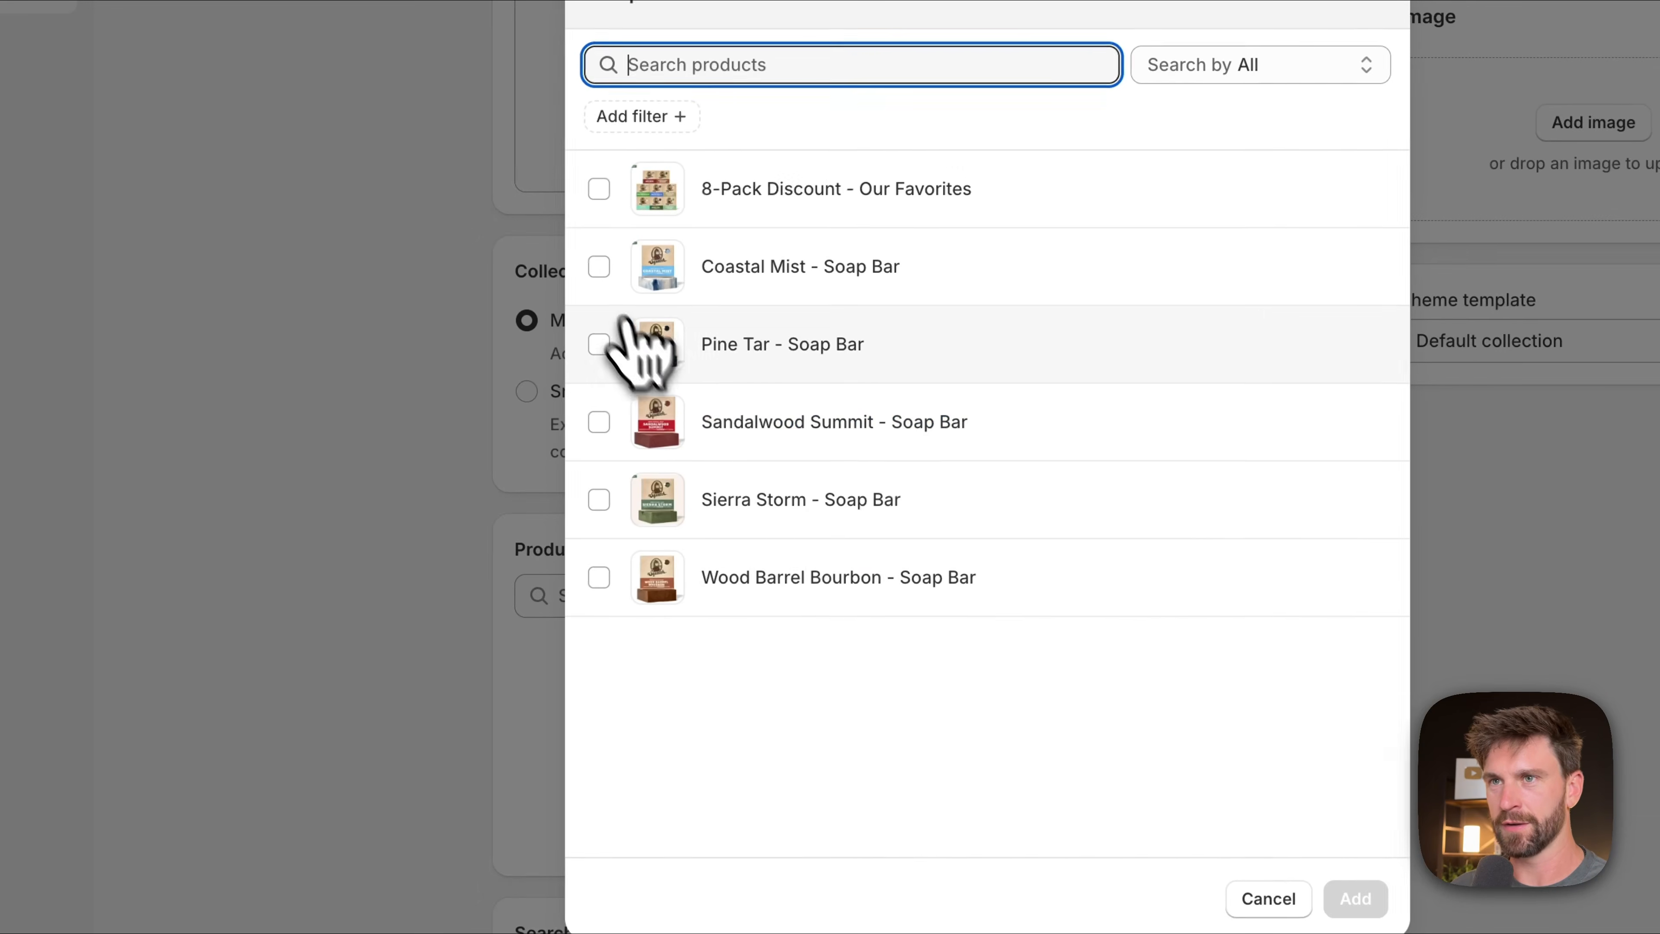
click(599, 266)
click(599, 344)
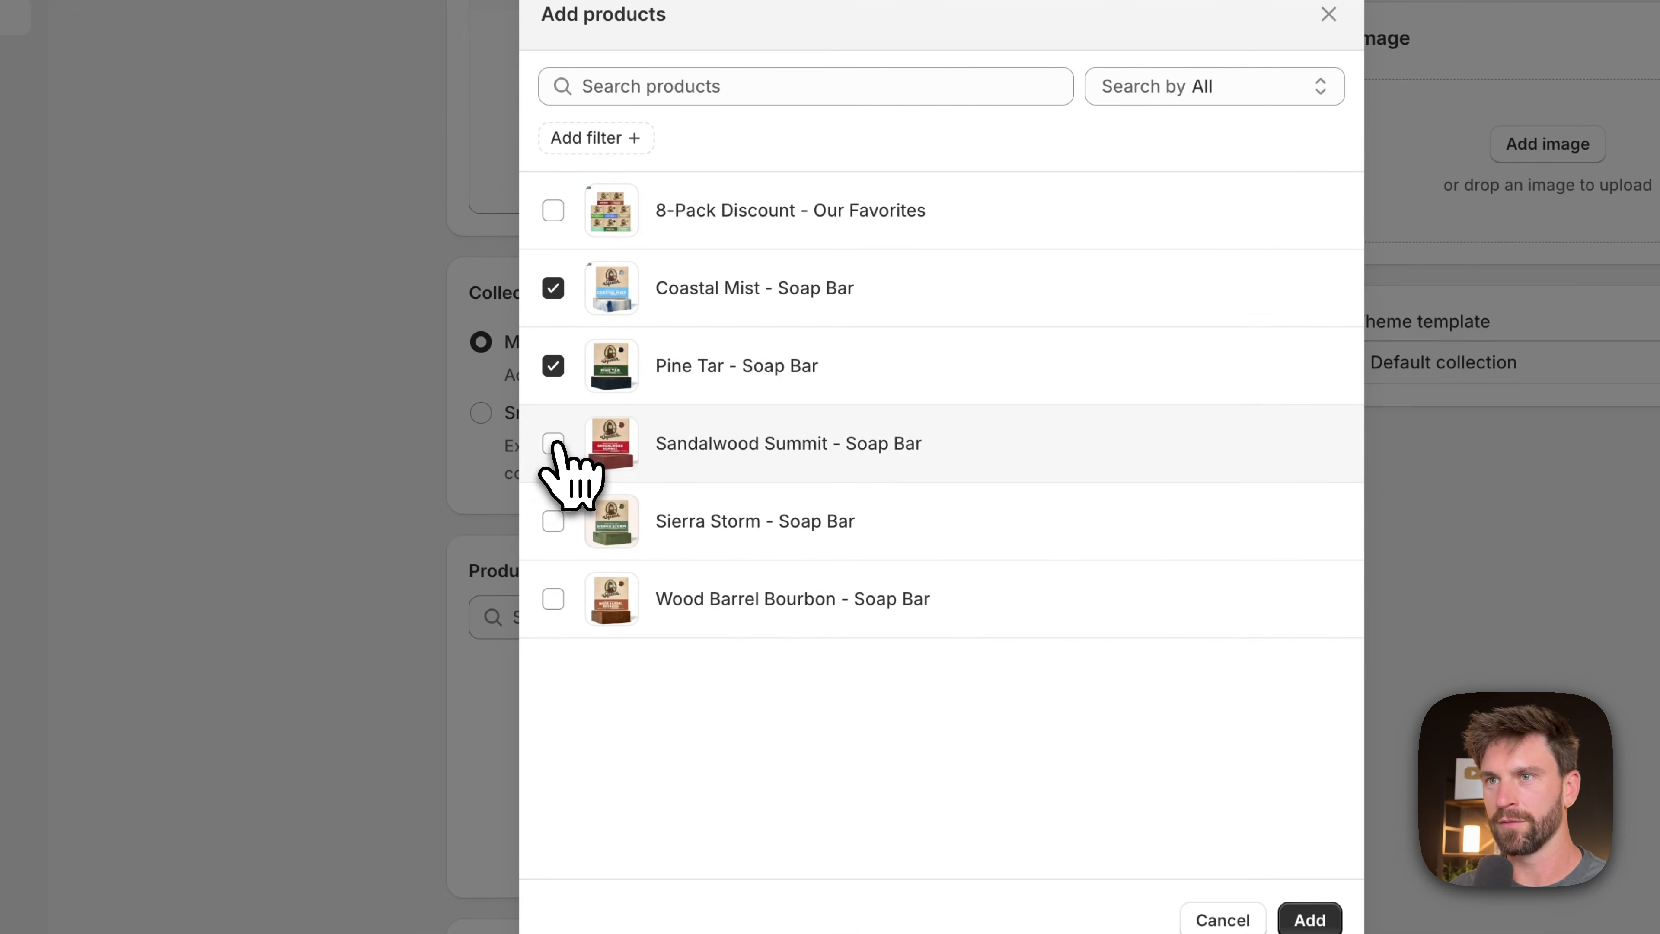
click(553, 444)
click(553, 598)
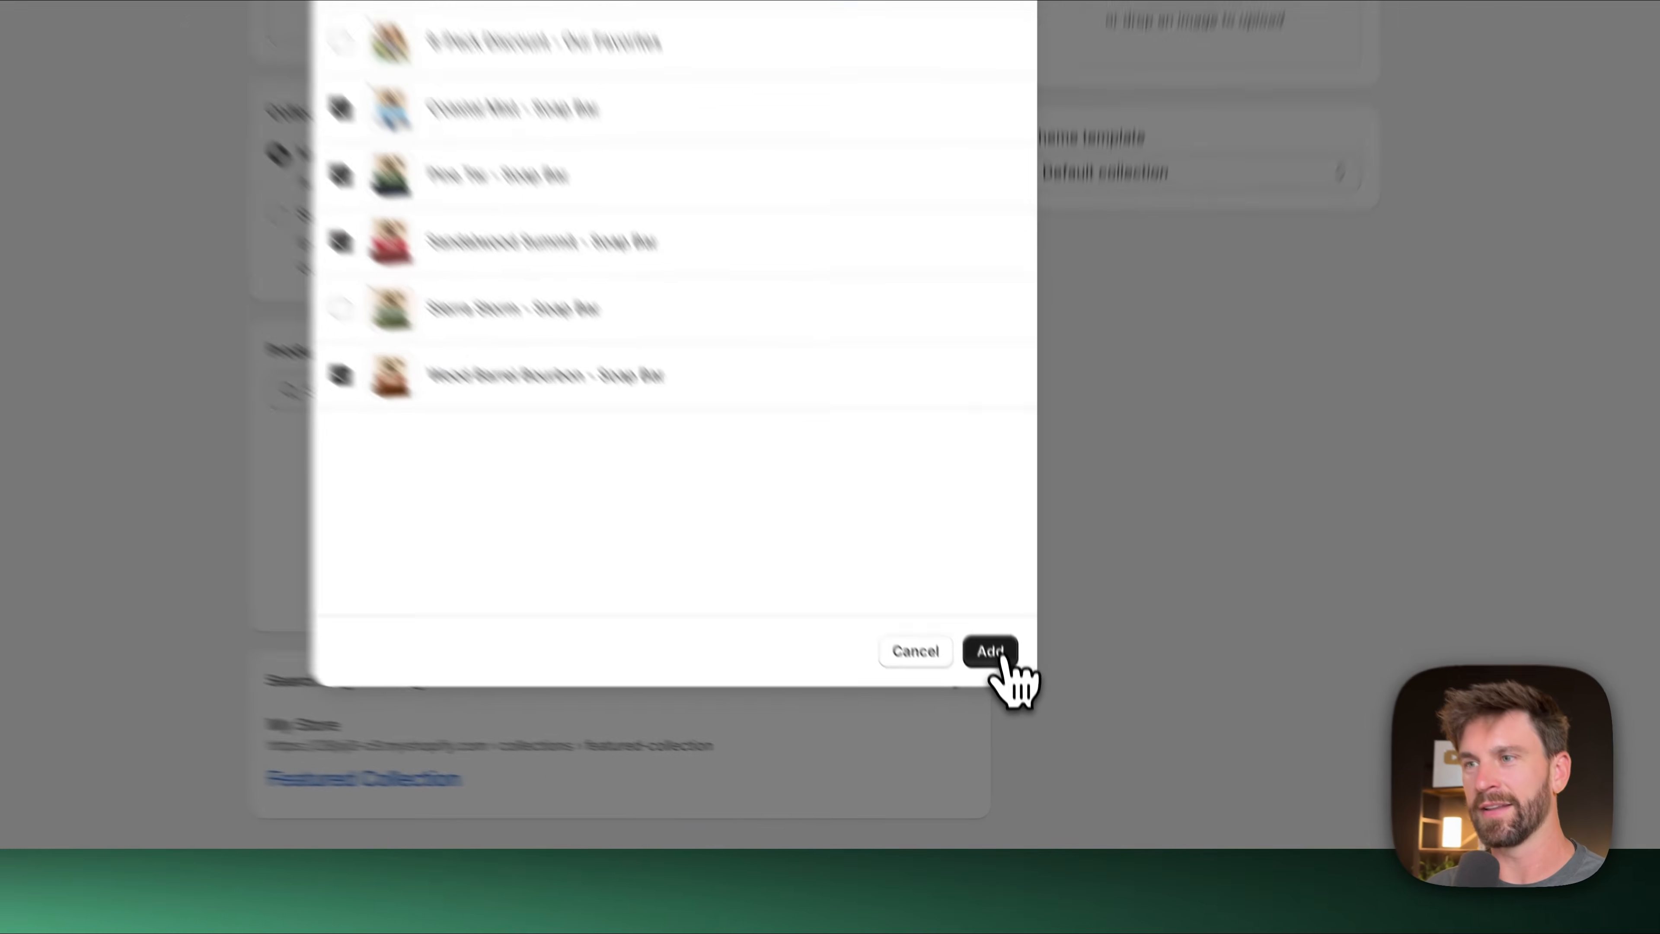
click(1015, 735)
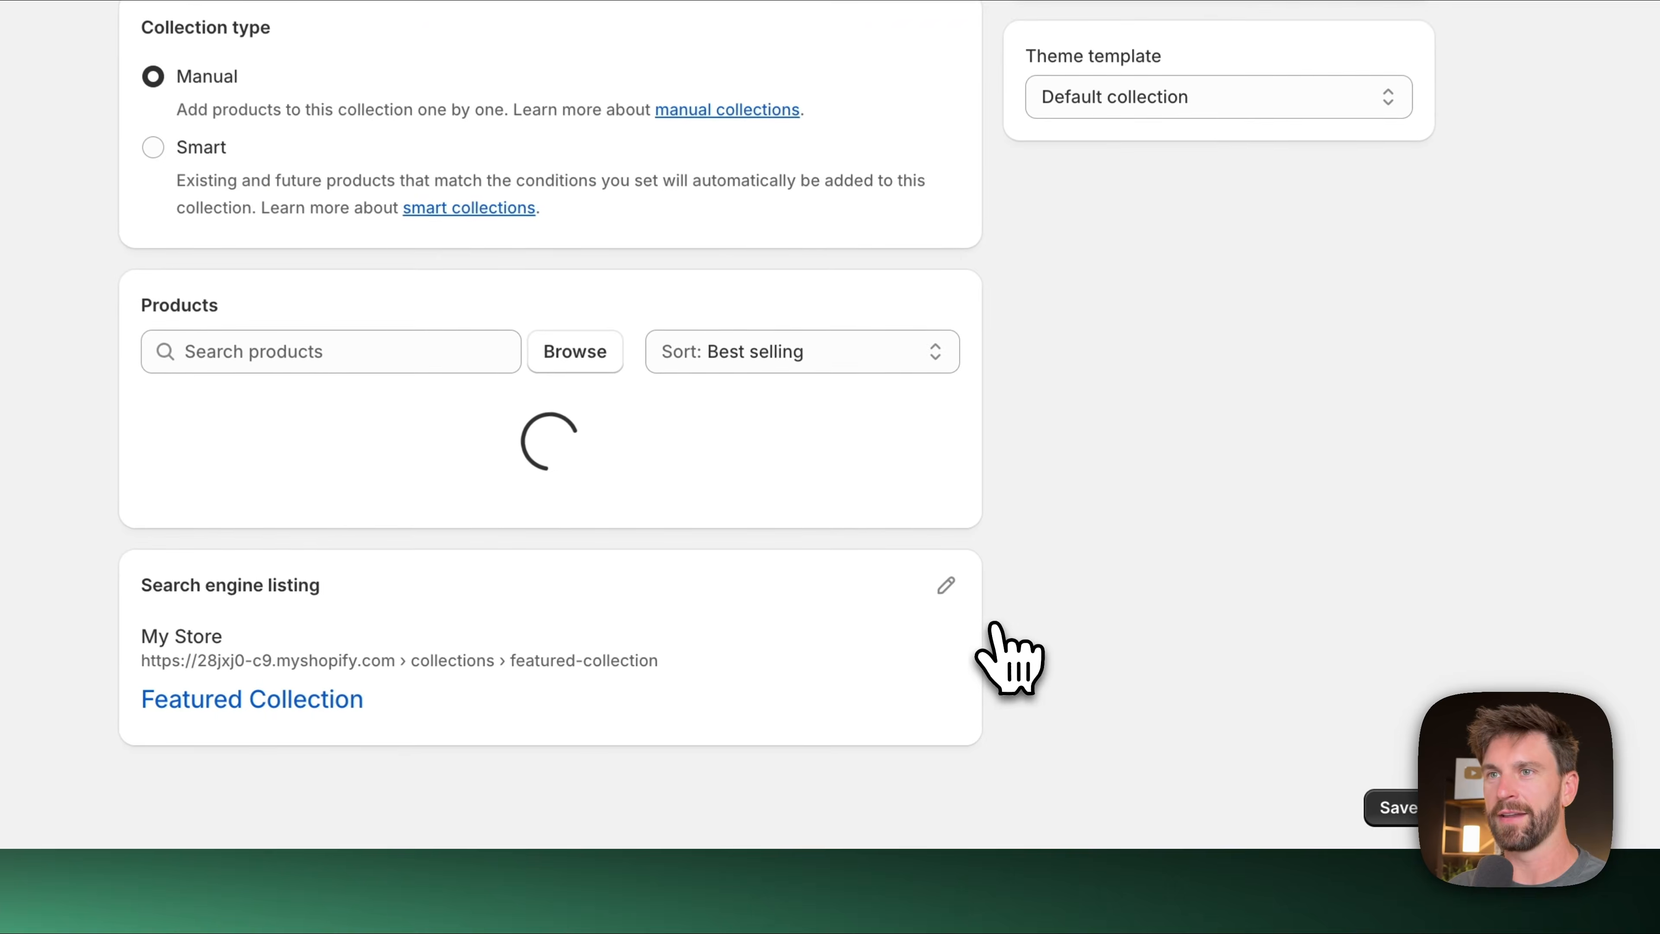
- Review the collection's product list, leave its description empty, and save the collection
scroll(967, 562, down, 3)
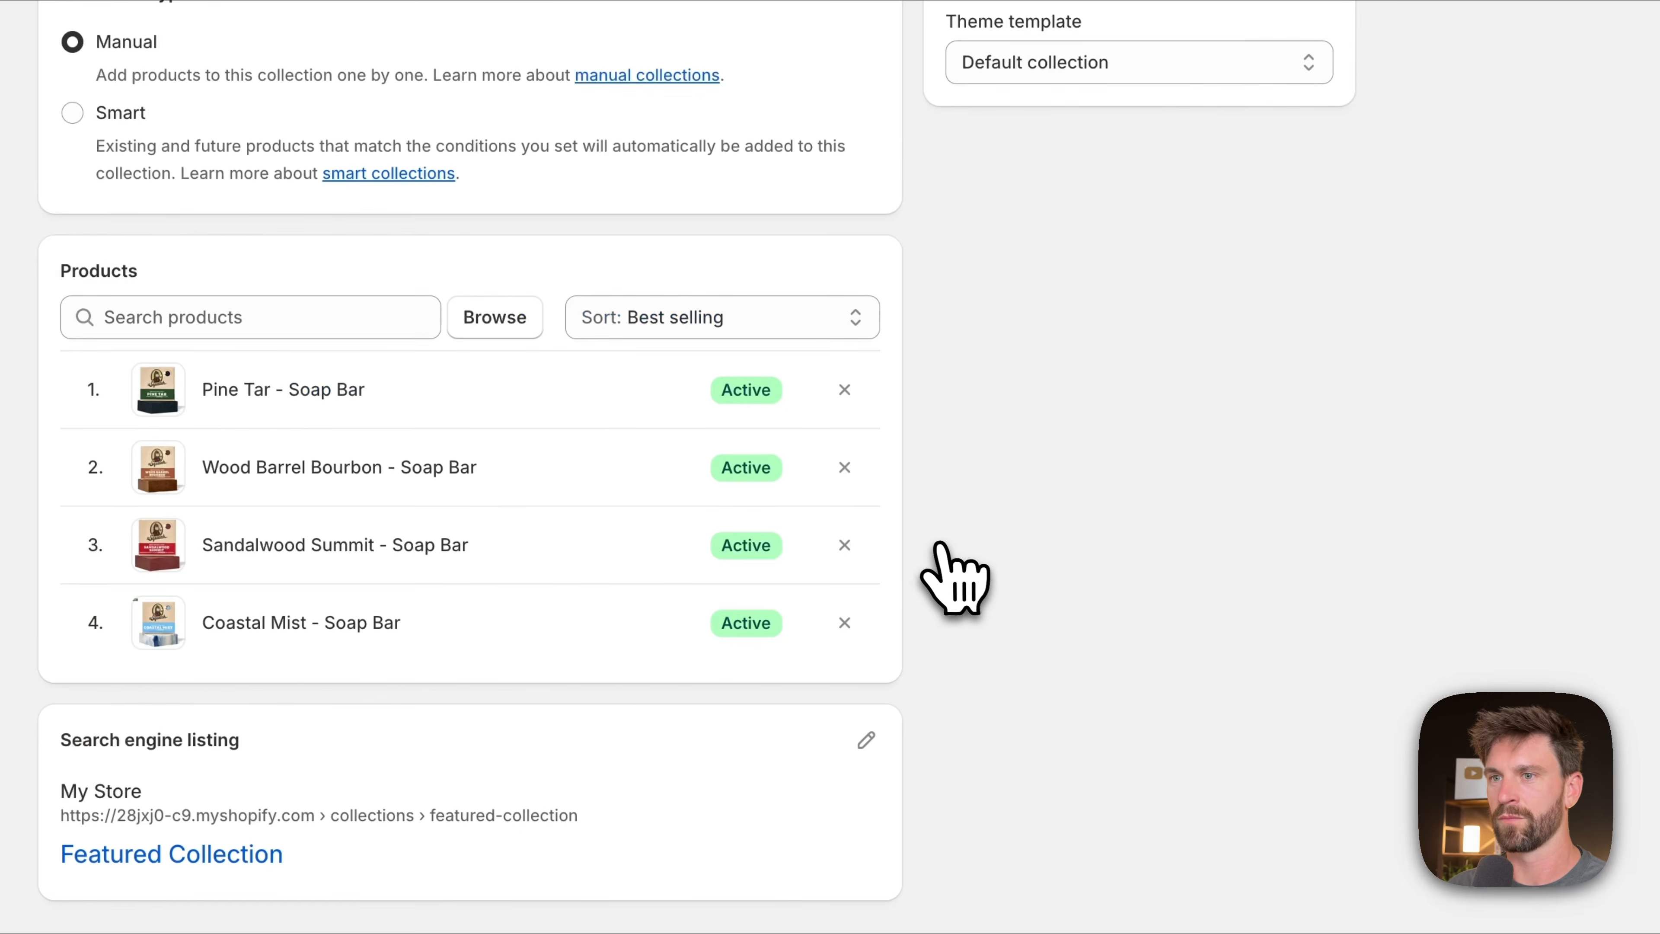
scroll(936, 539, up, 5)
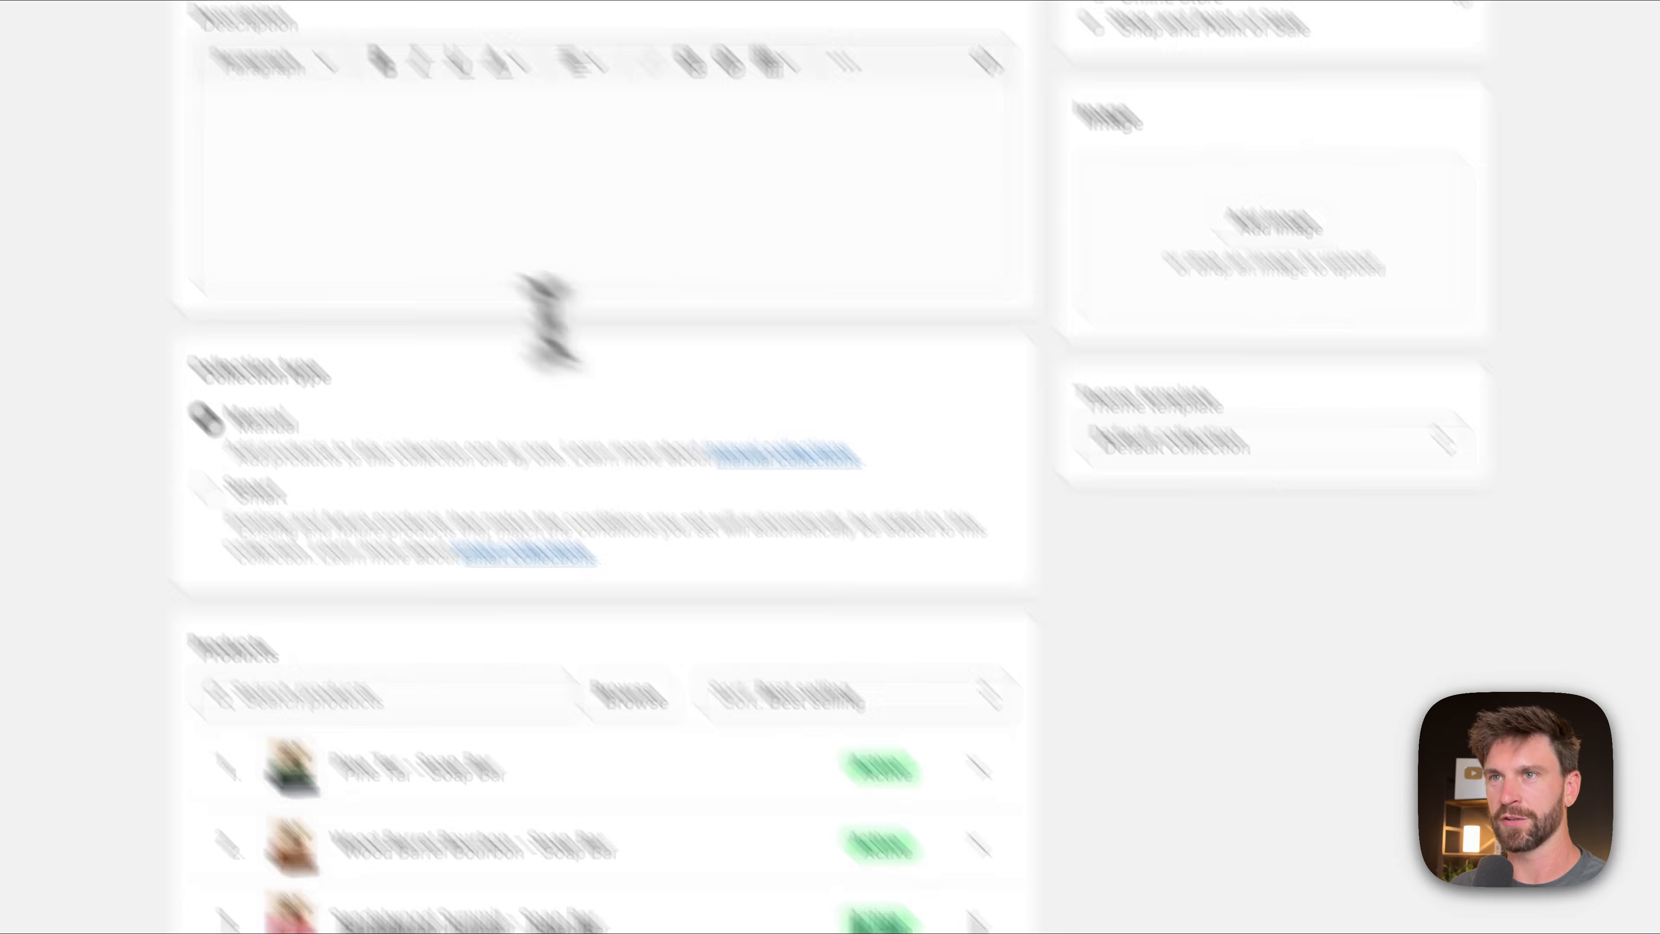
click(512, 360)
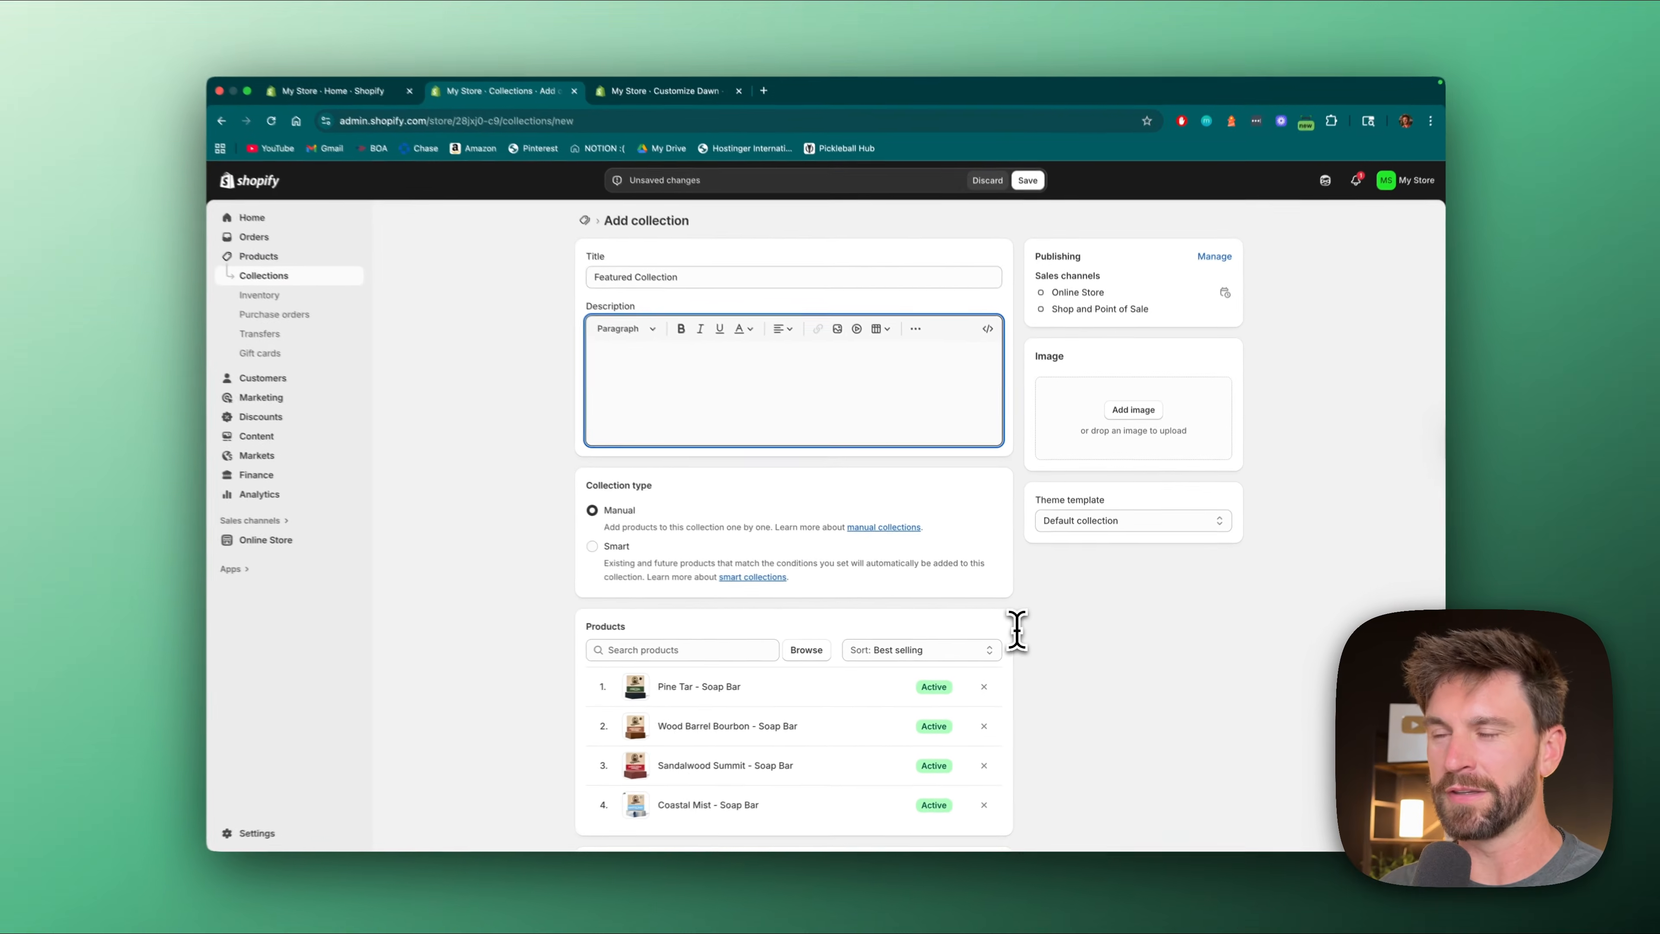
scroll(1019, 630, down, 3)
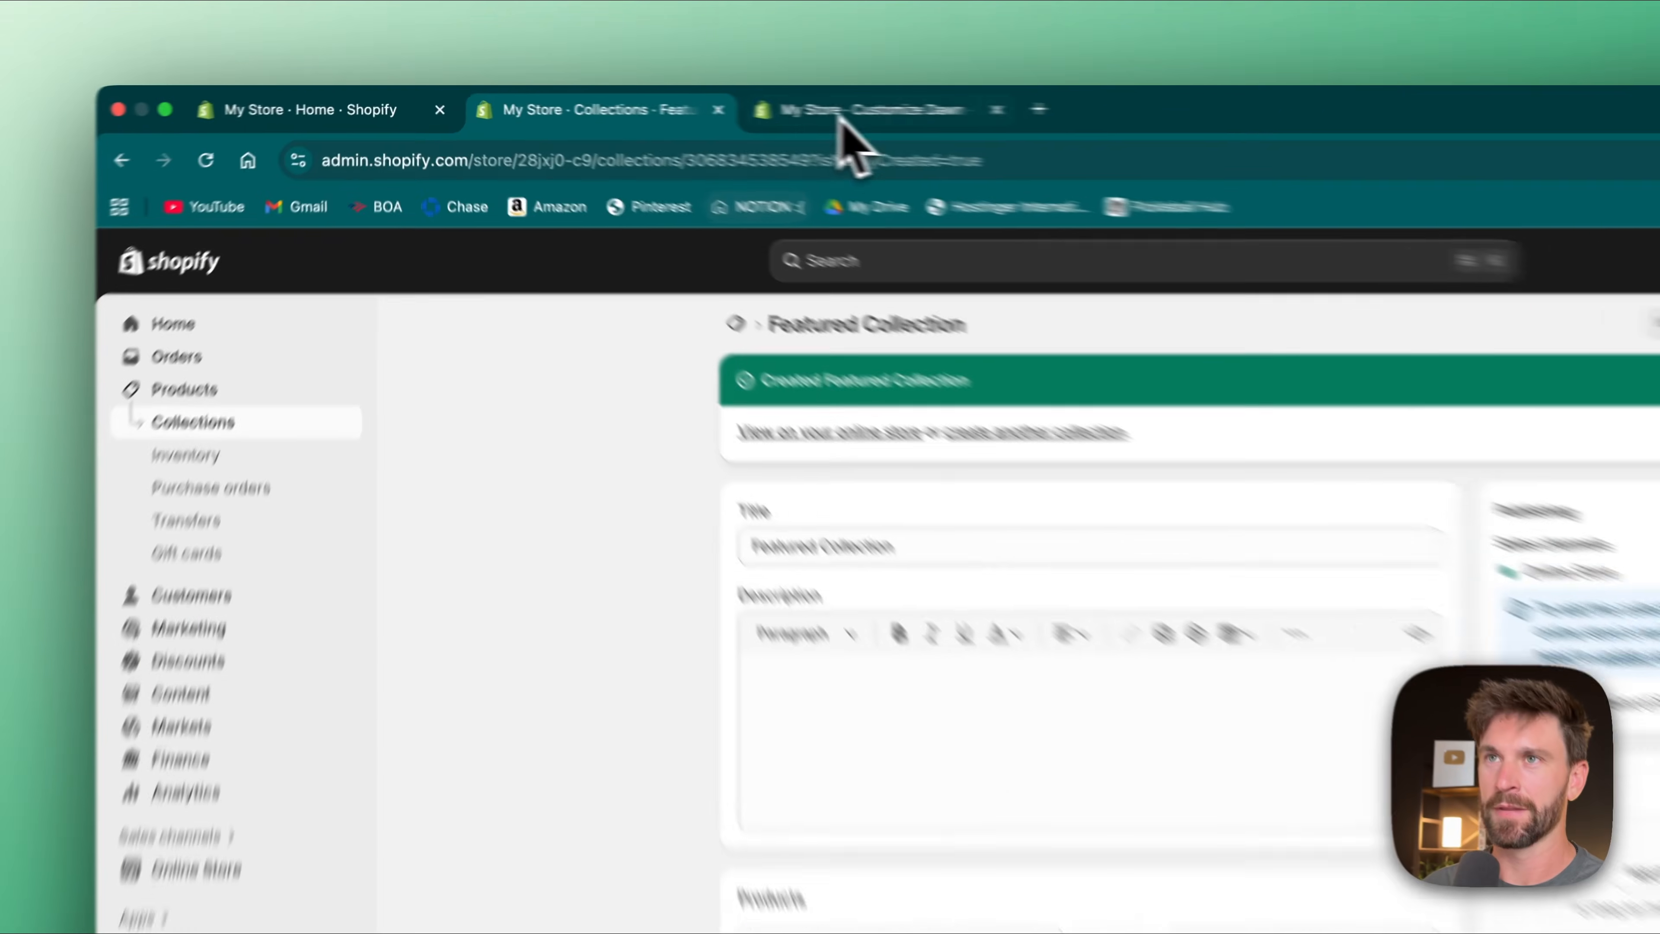
- Switch to the Dawn theme editor and hide the existing Featured collection section on the home page
click(654, 98)
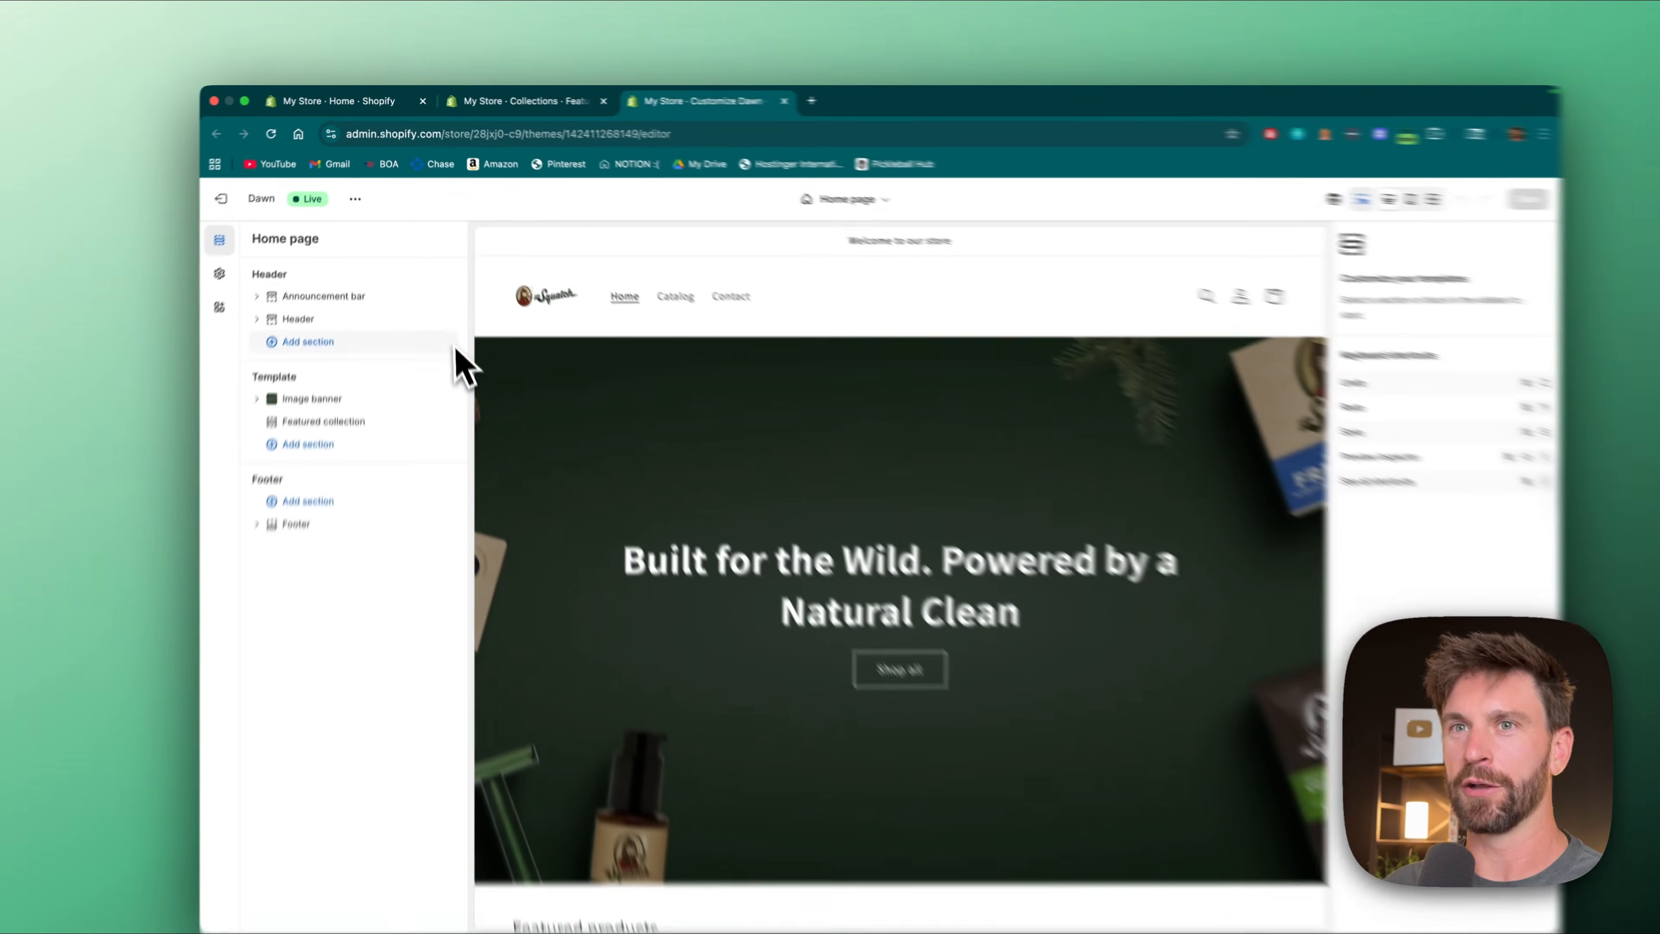
scroll(786, 475, down, 5)
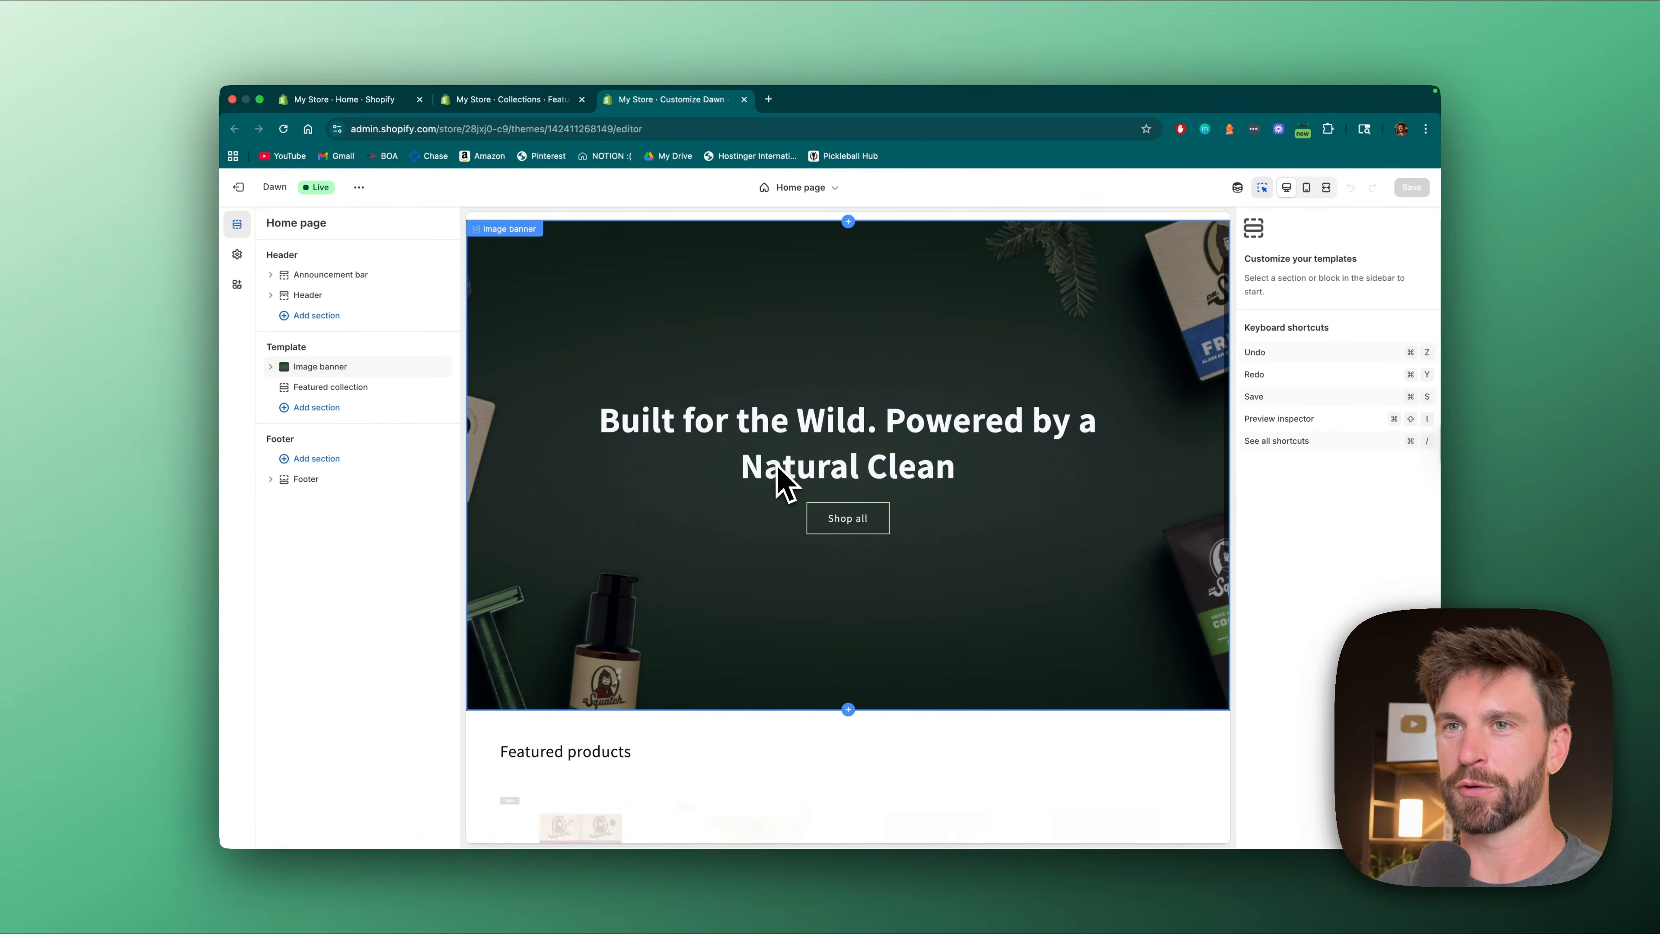
scroll(738, 667, down, 3)
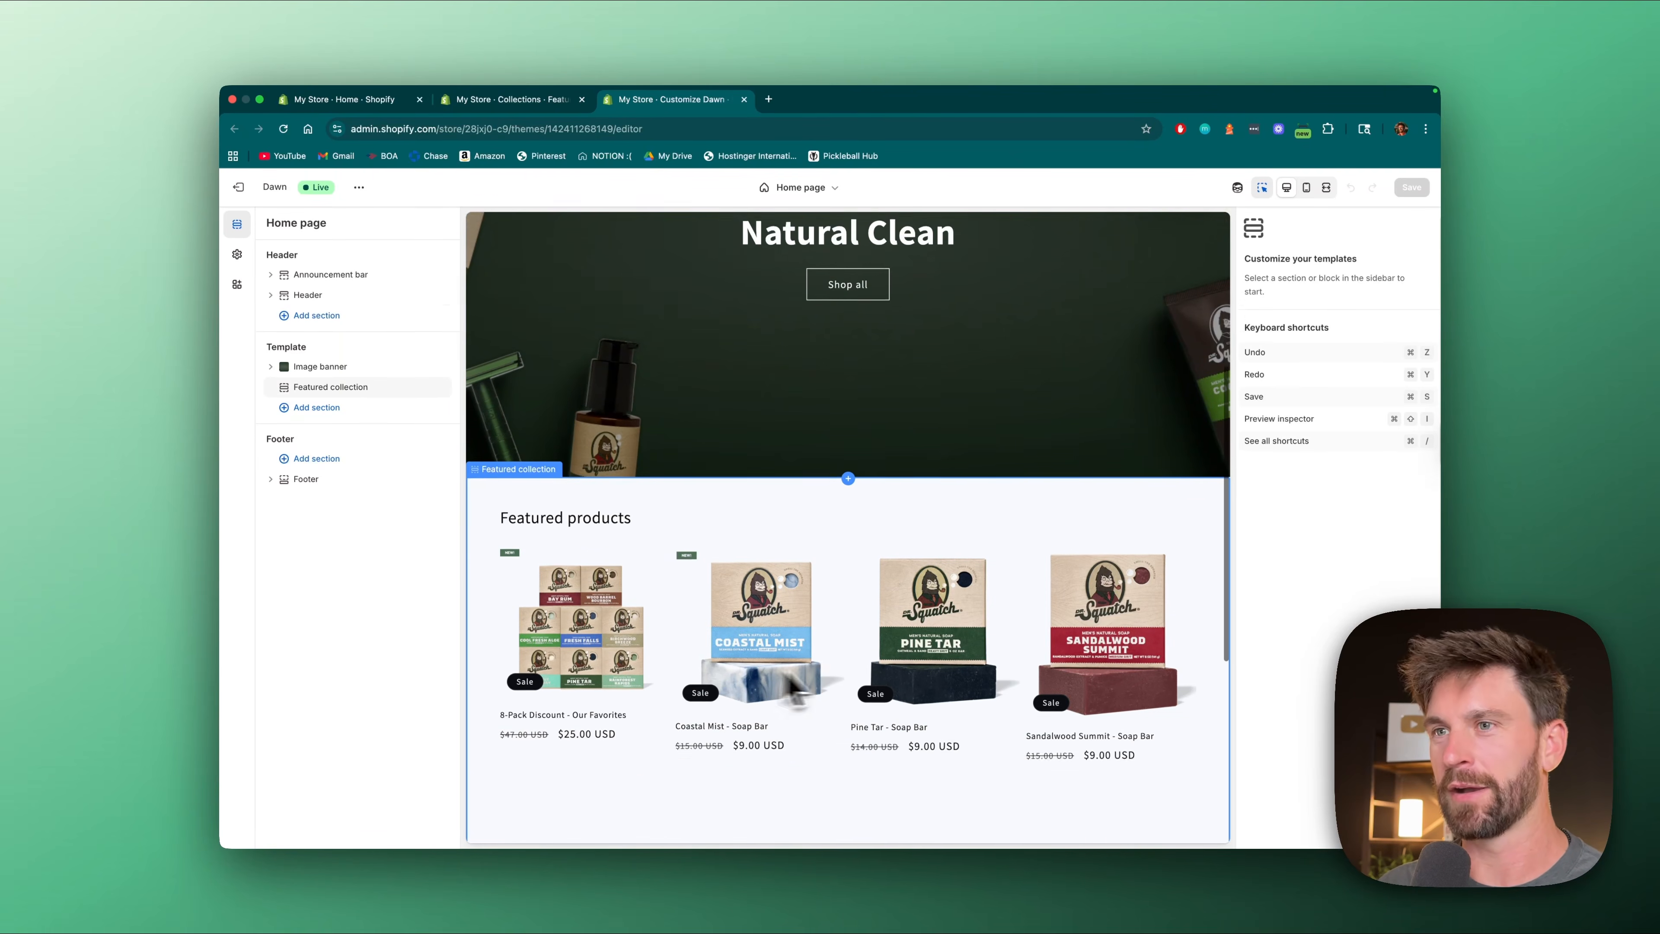
scroll(773, 605, down, 2)
scroll(768, 592, down, 2)
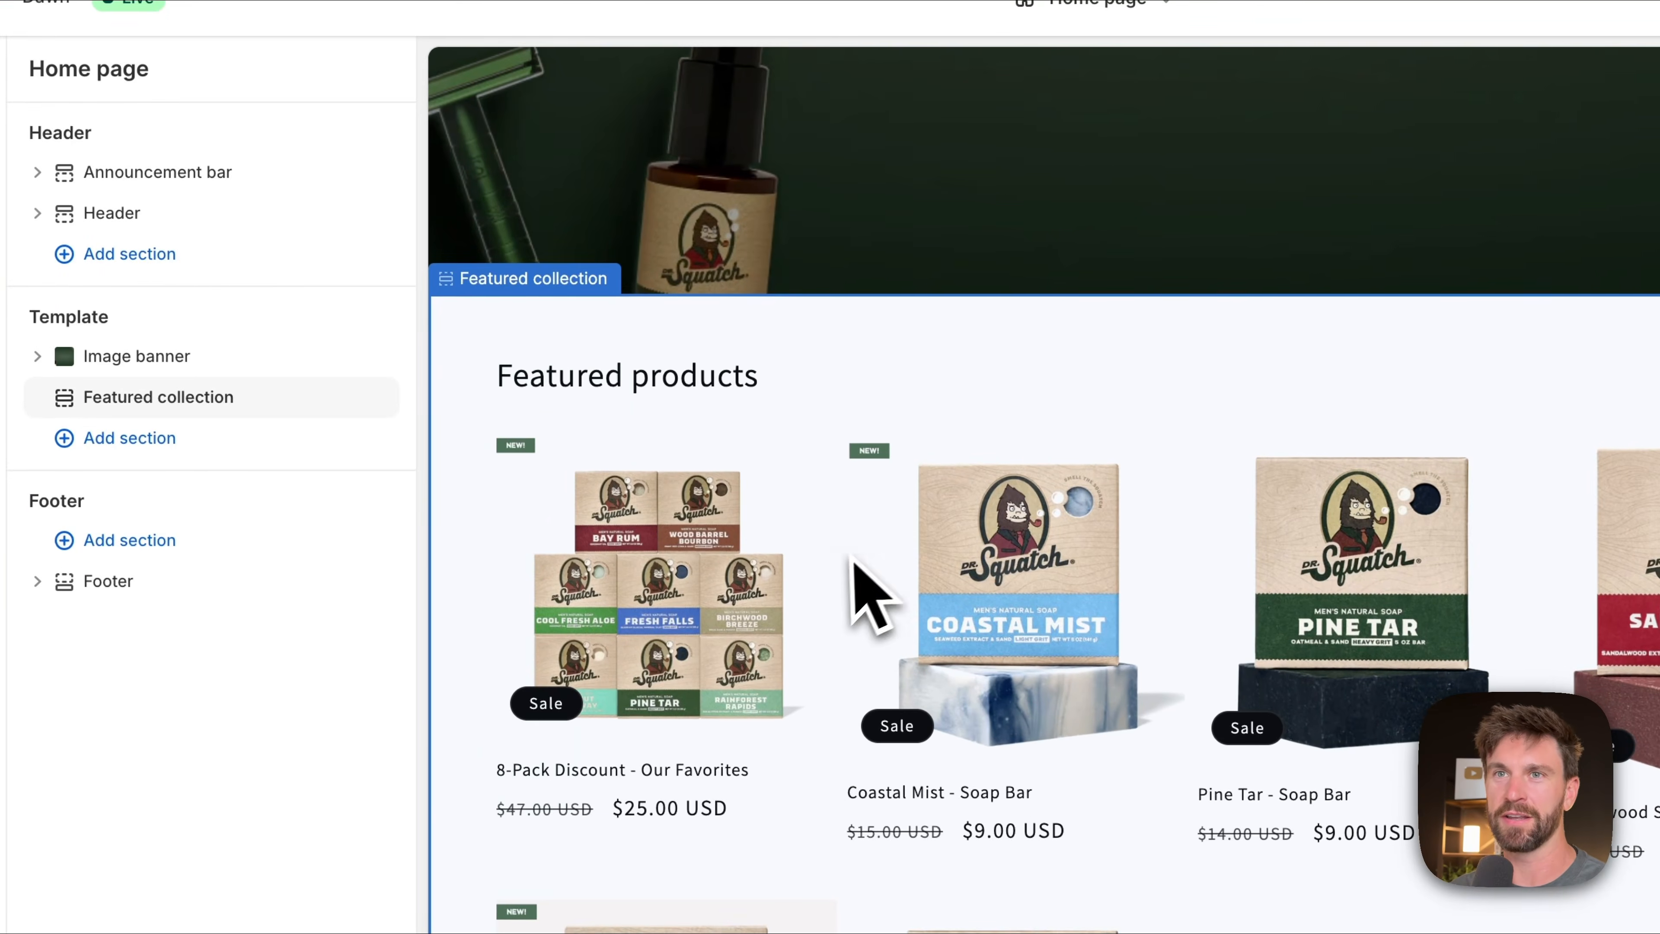
scroll(673, 467, down, 2)
mouse_move(431, 391)
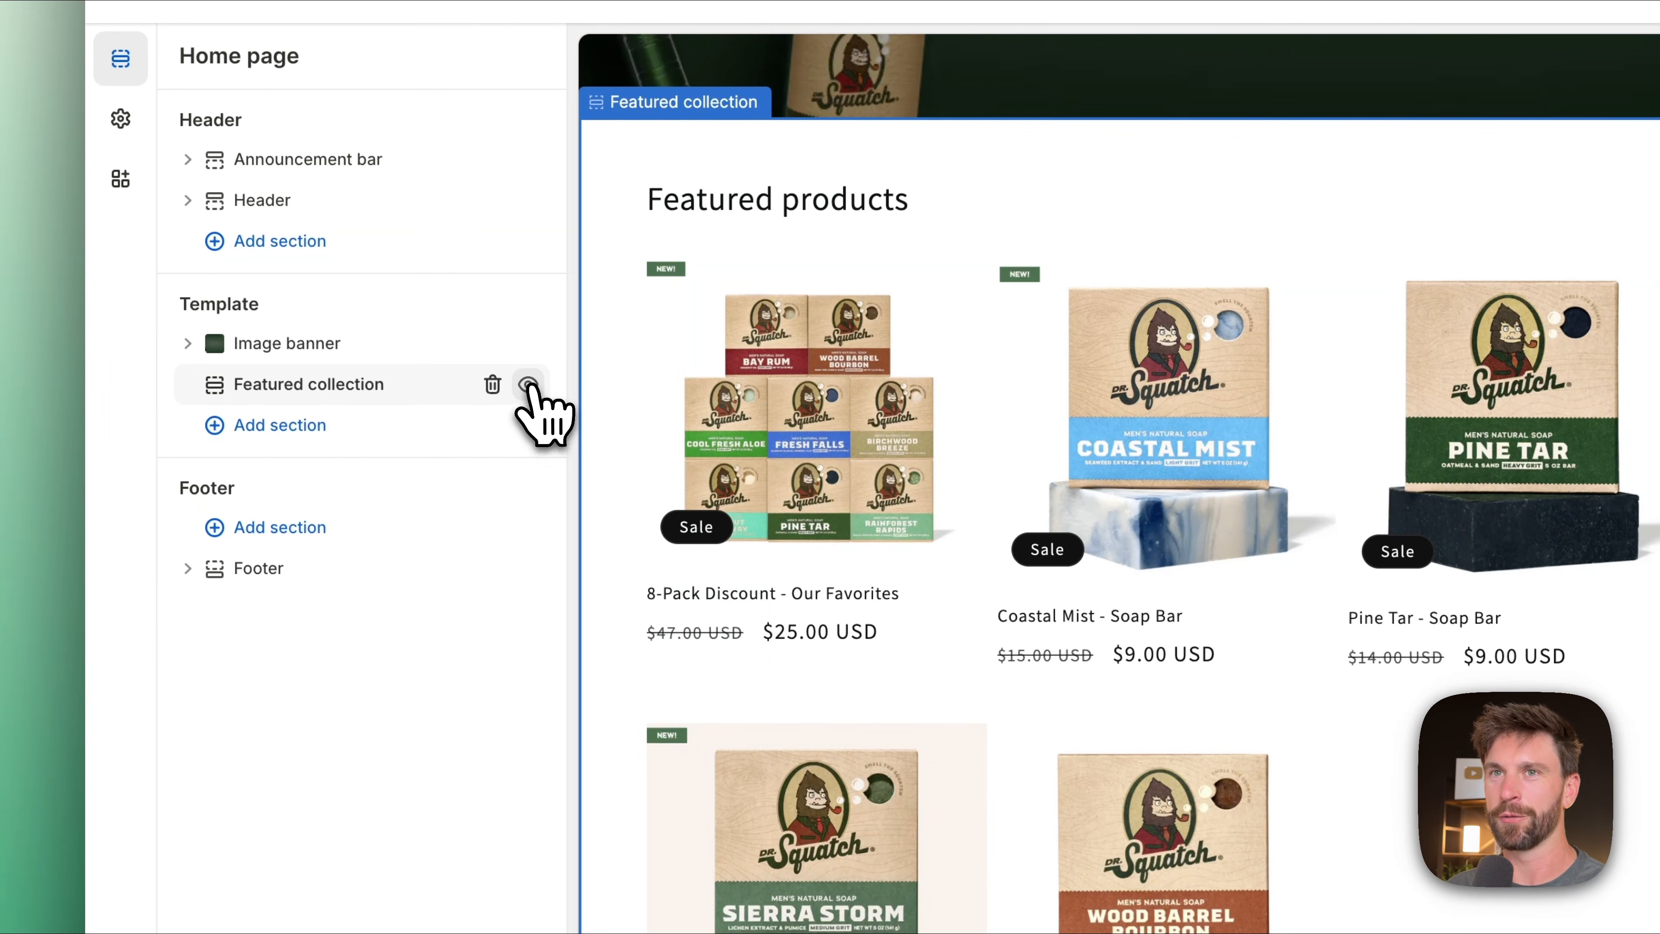
click(529, 385)
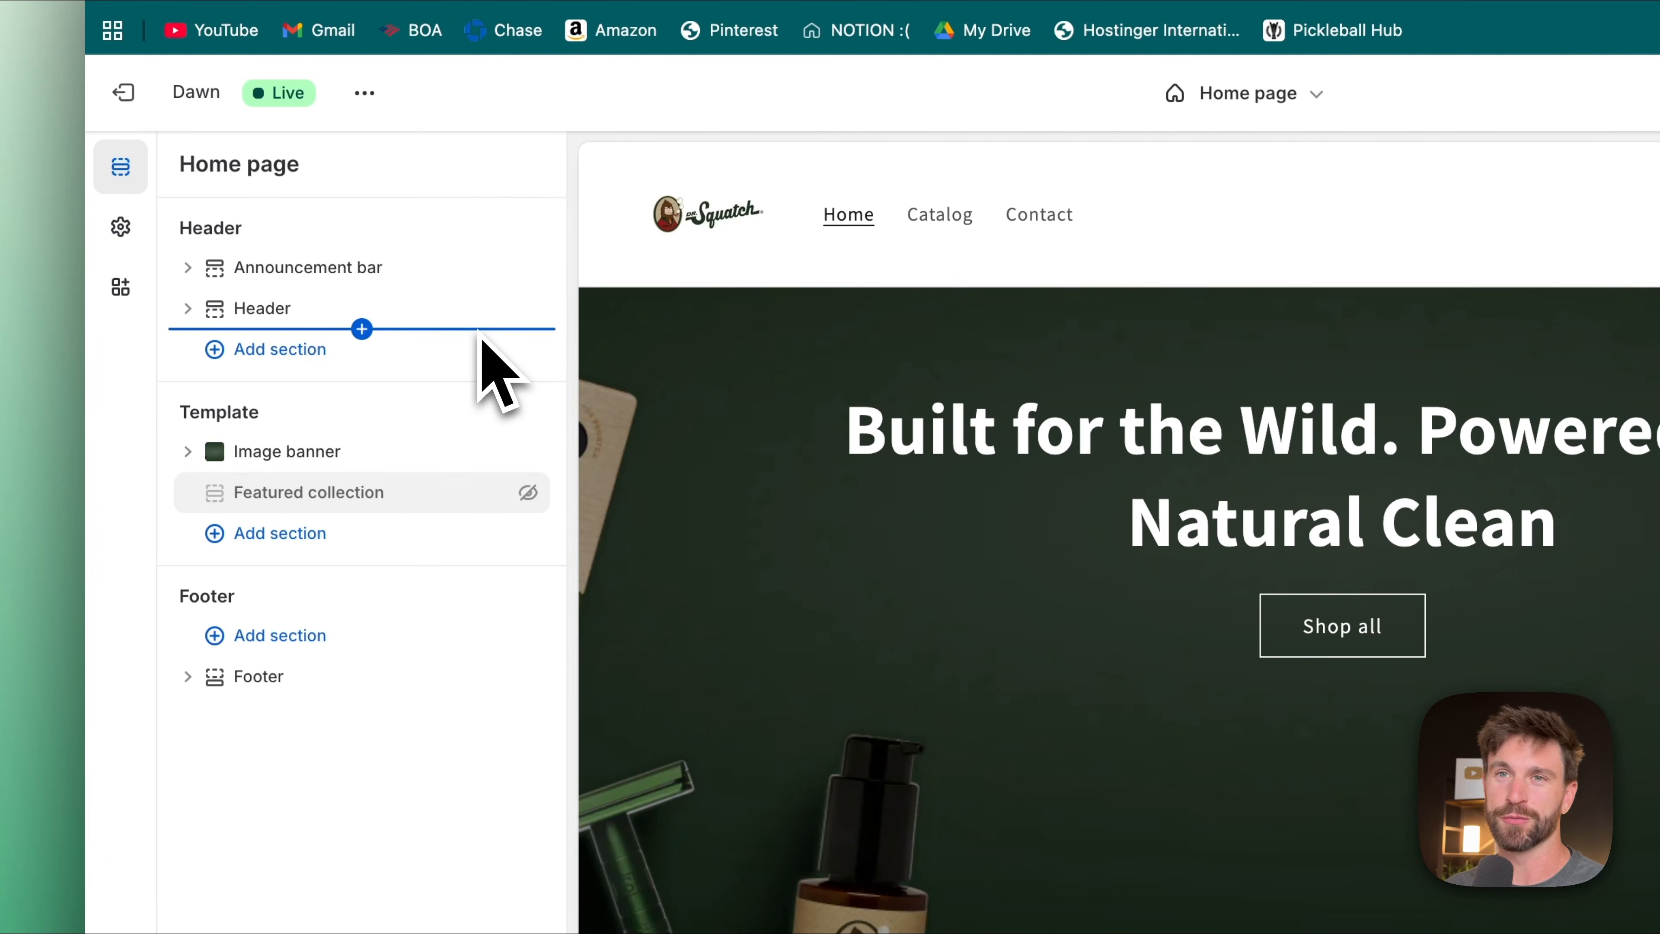
- Add a new Featured collection section to the home page template and assign the "Featured Collection" collection to it
click(216, 535)
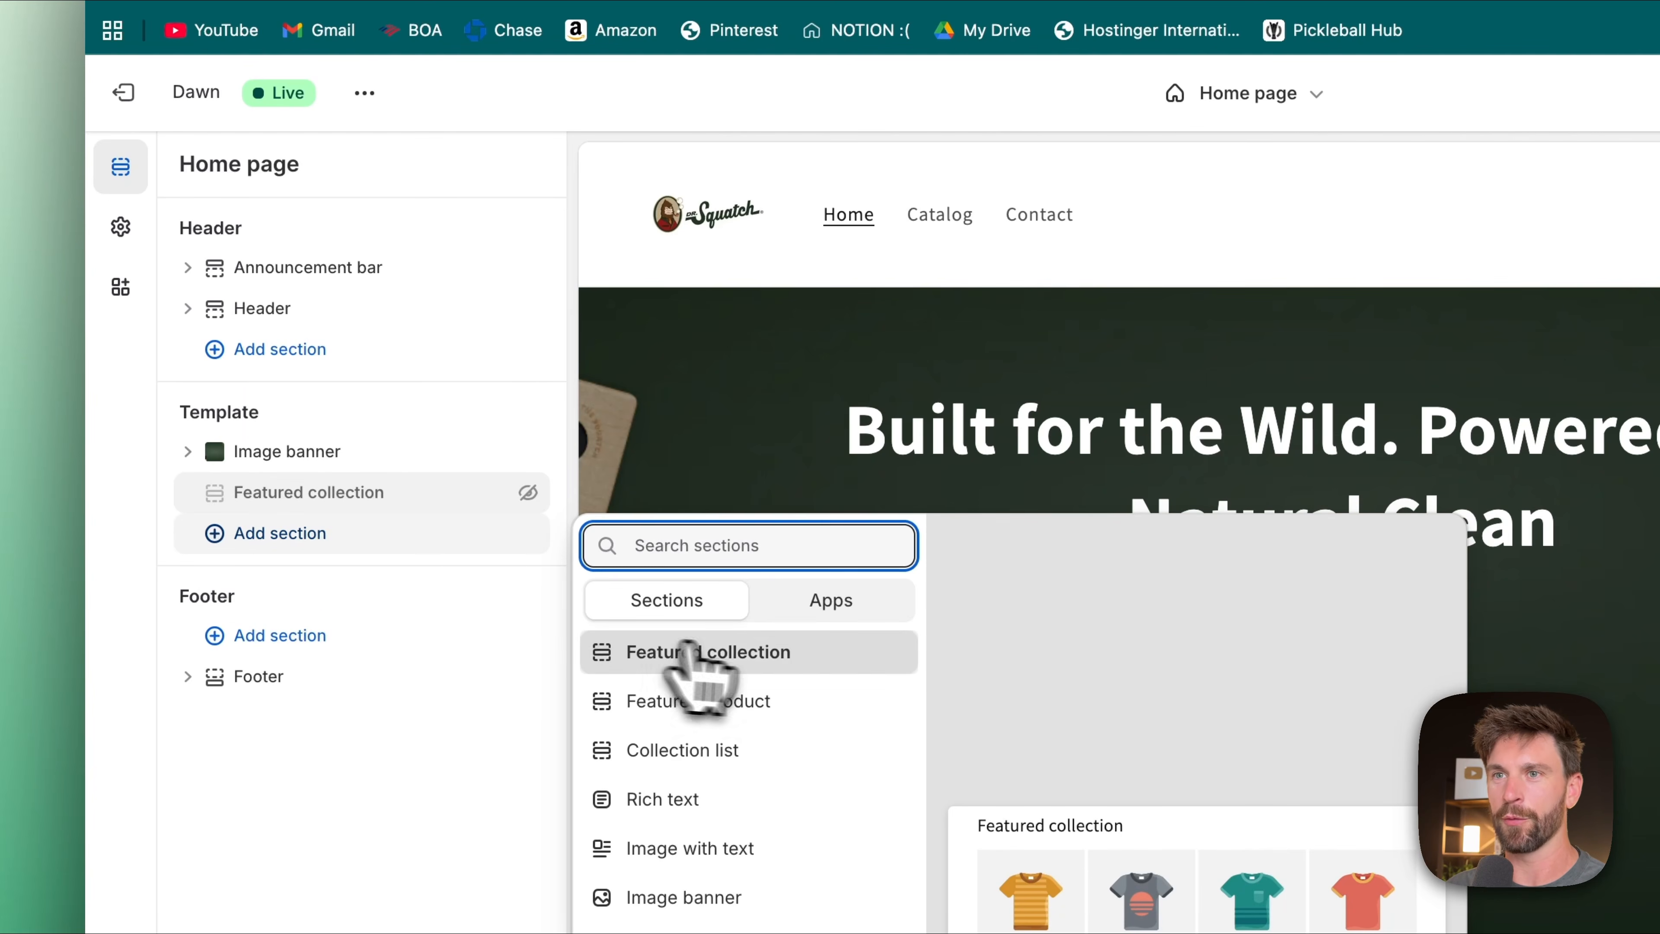
click(777, 654)
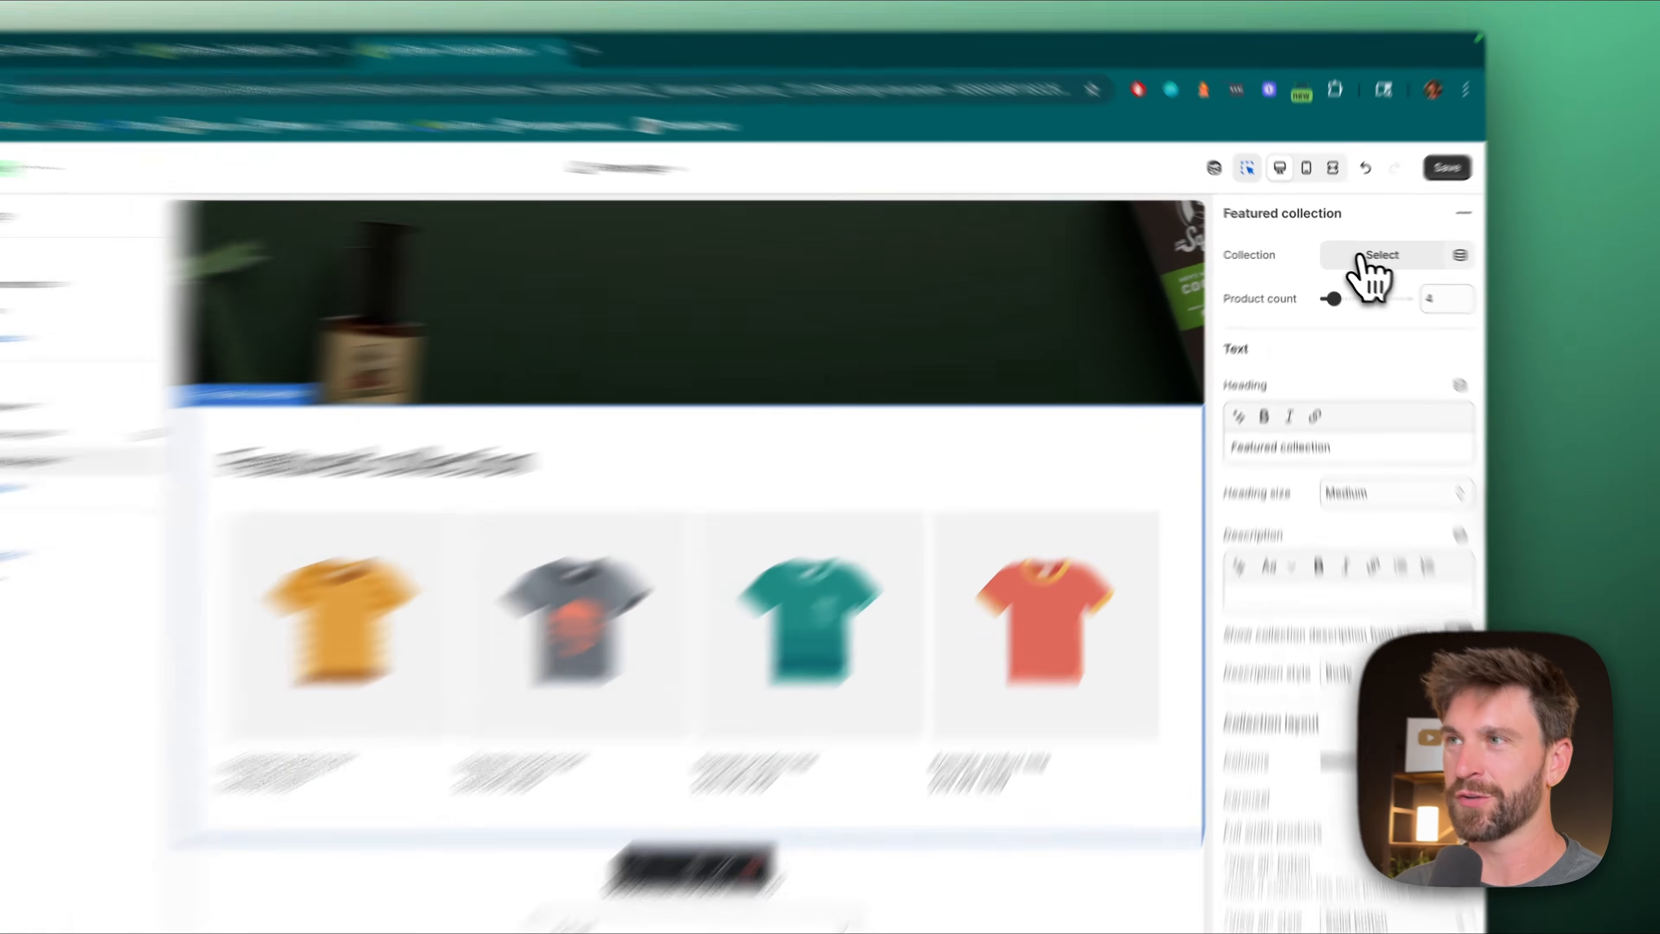
click(1337, 254)
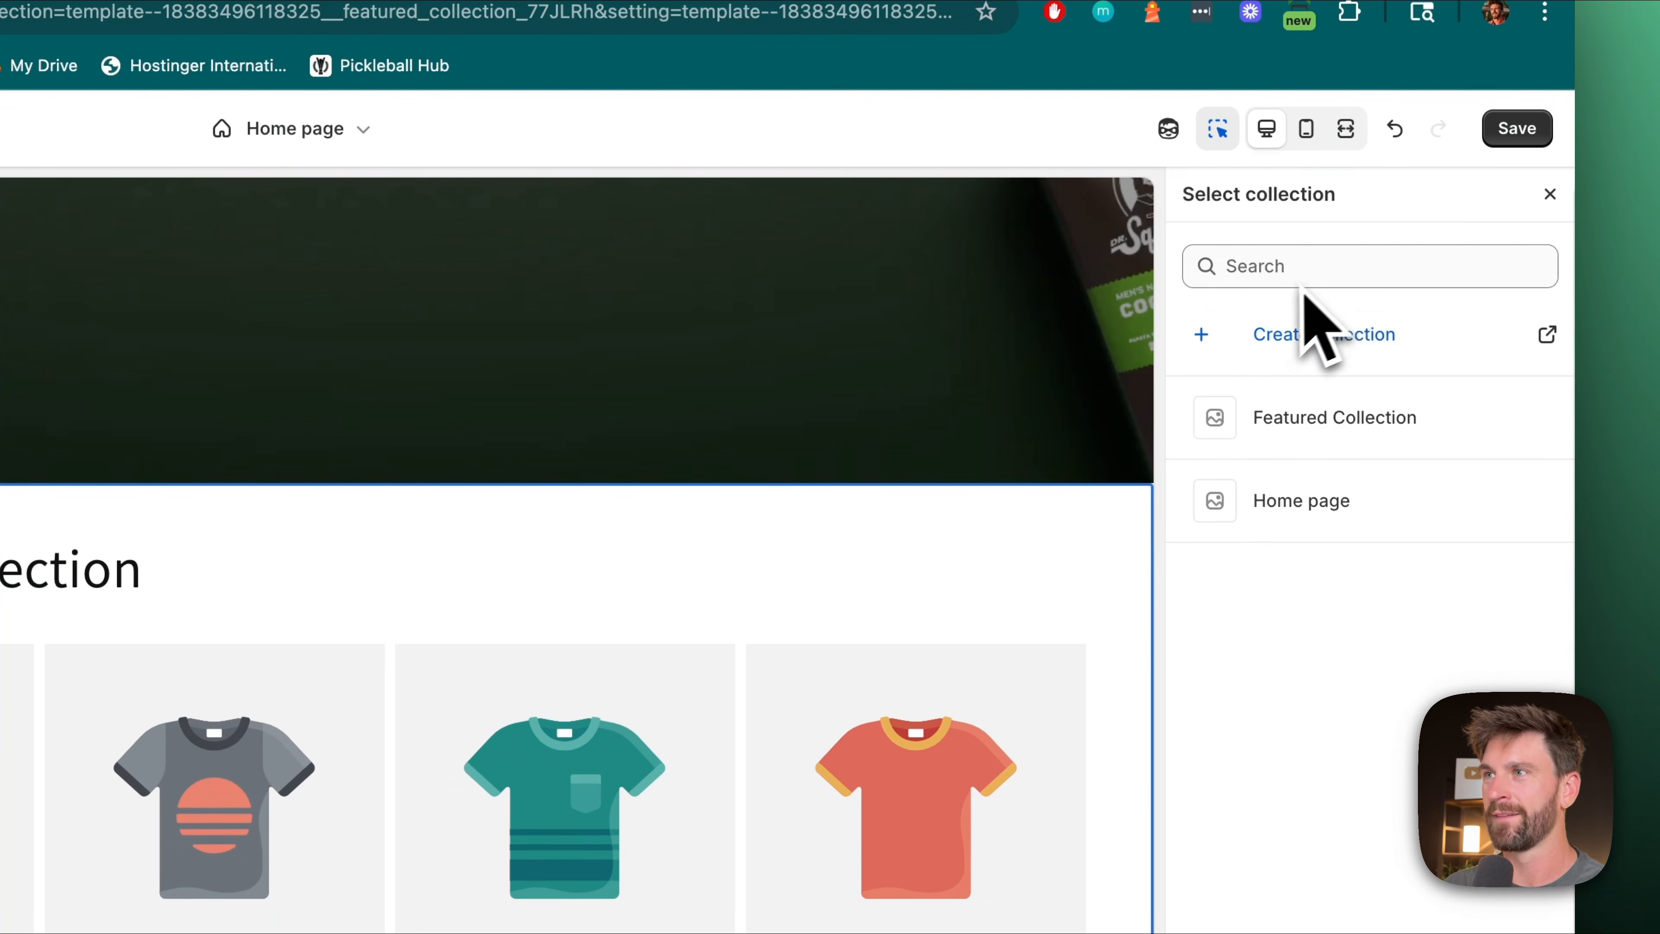
click(1308, 419)
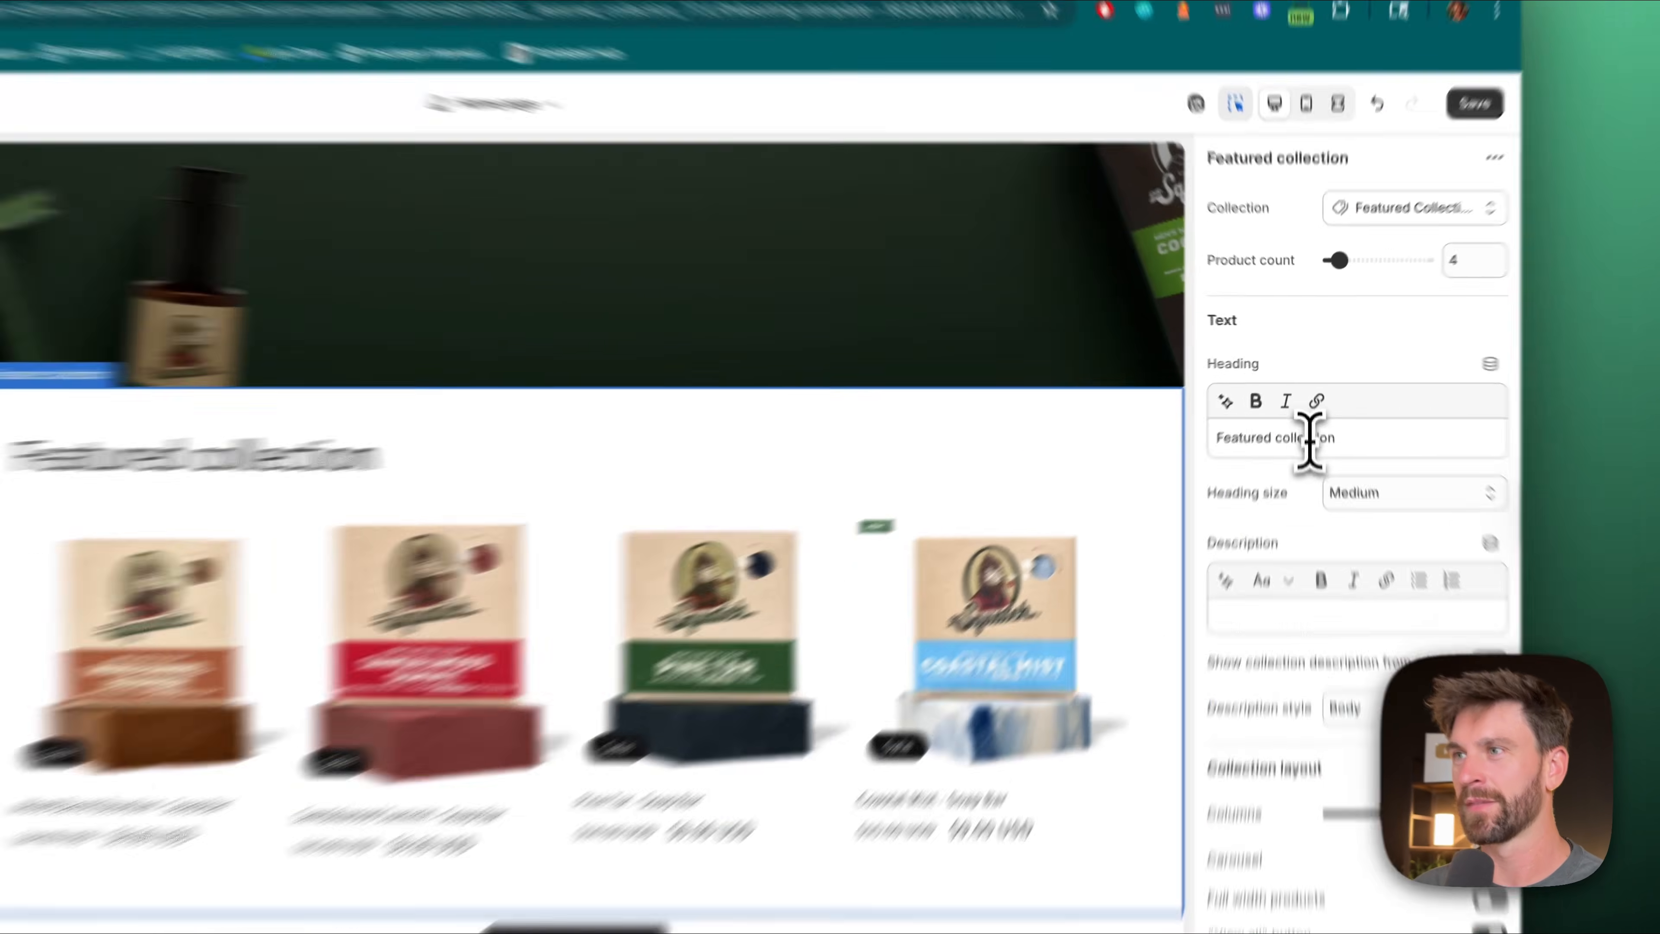
- Change the new section's heading to "Featured collection - Top Sellers" and make it bold
click(1314, 396)
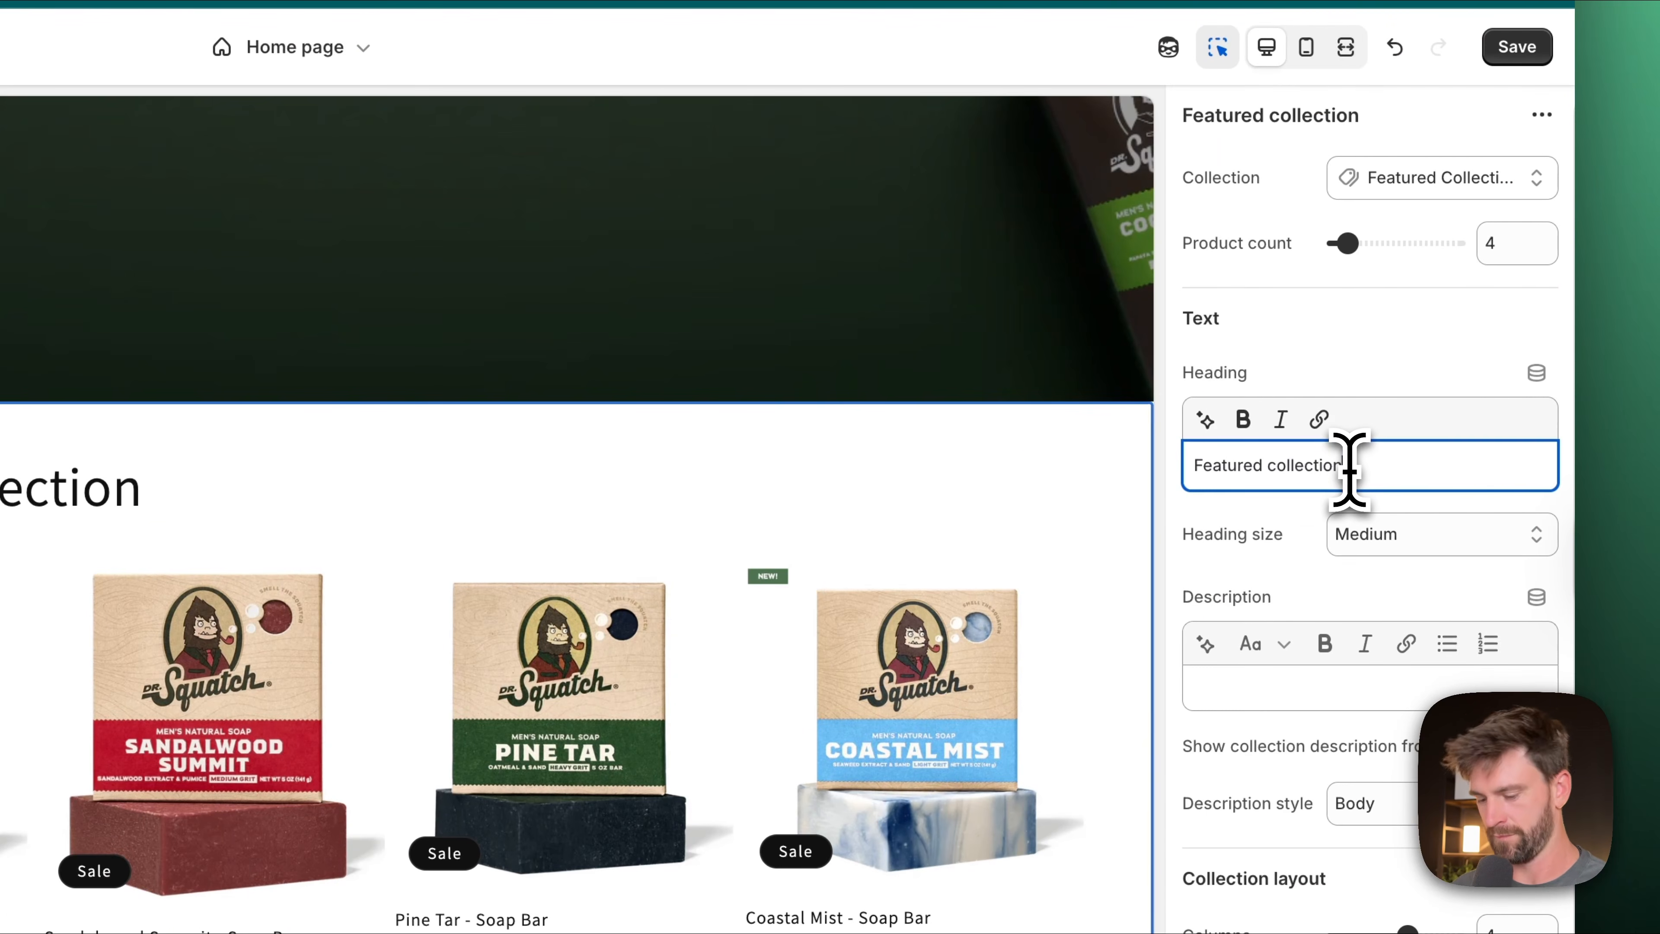
text(-)
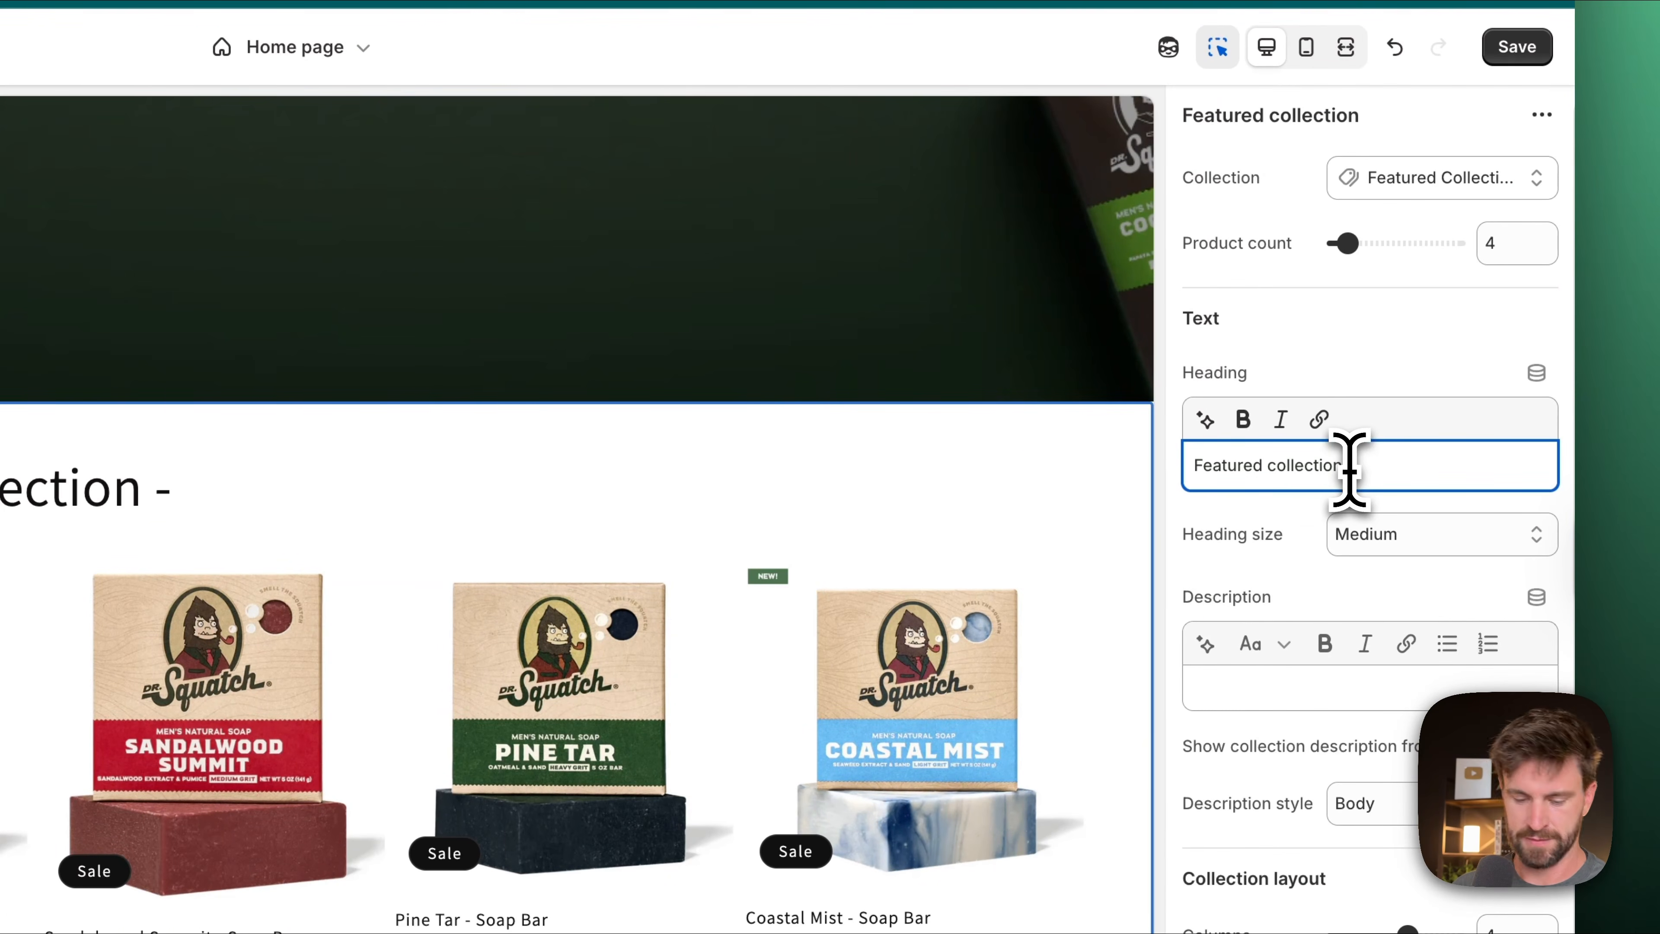
text( Top Sellers)
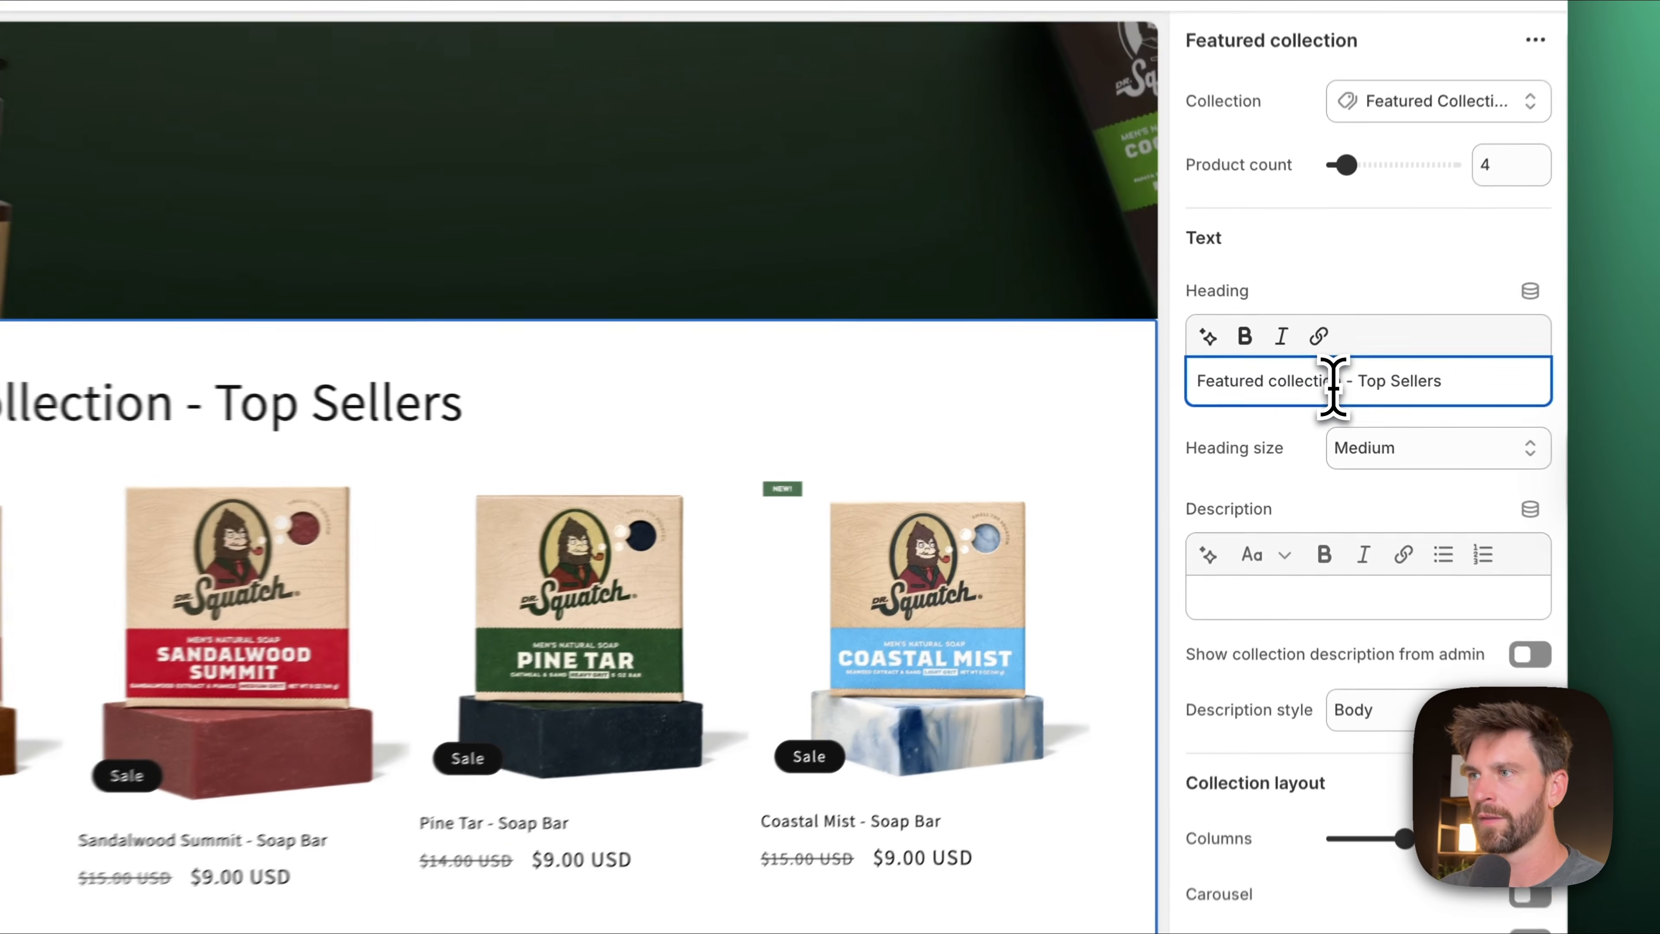
triple_click(1322, 396)
click(1243, 335)
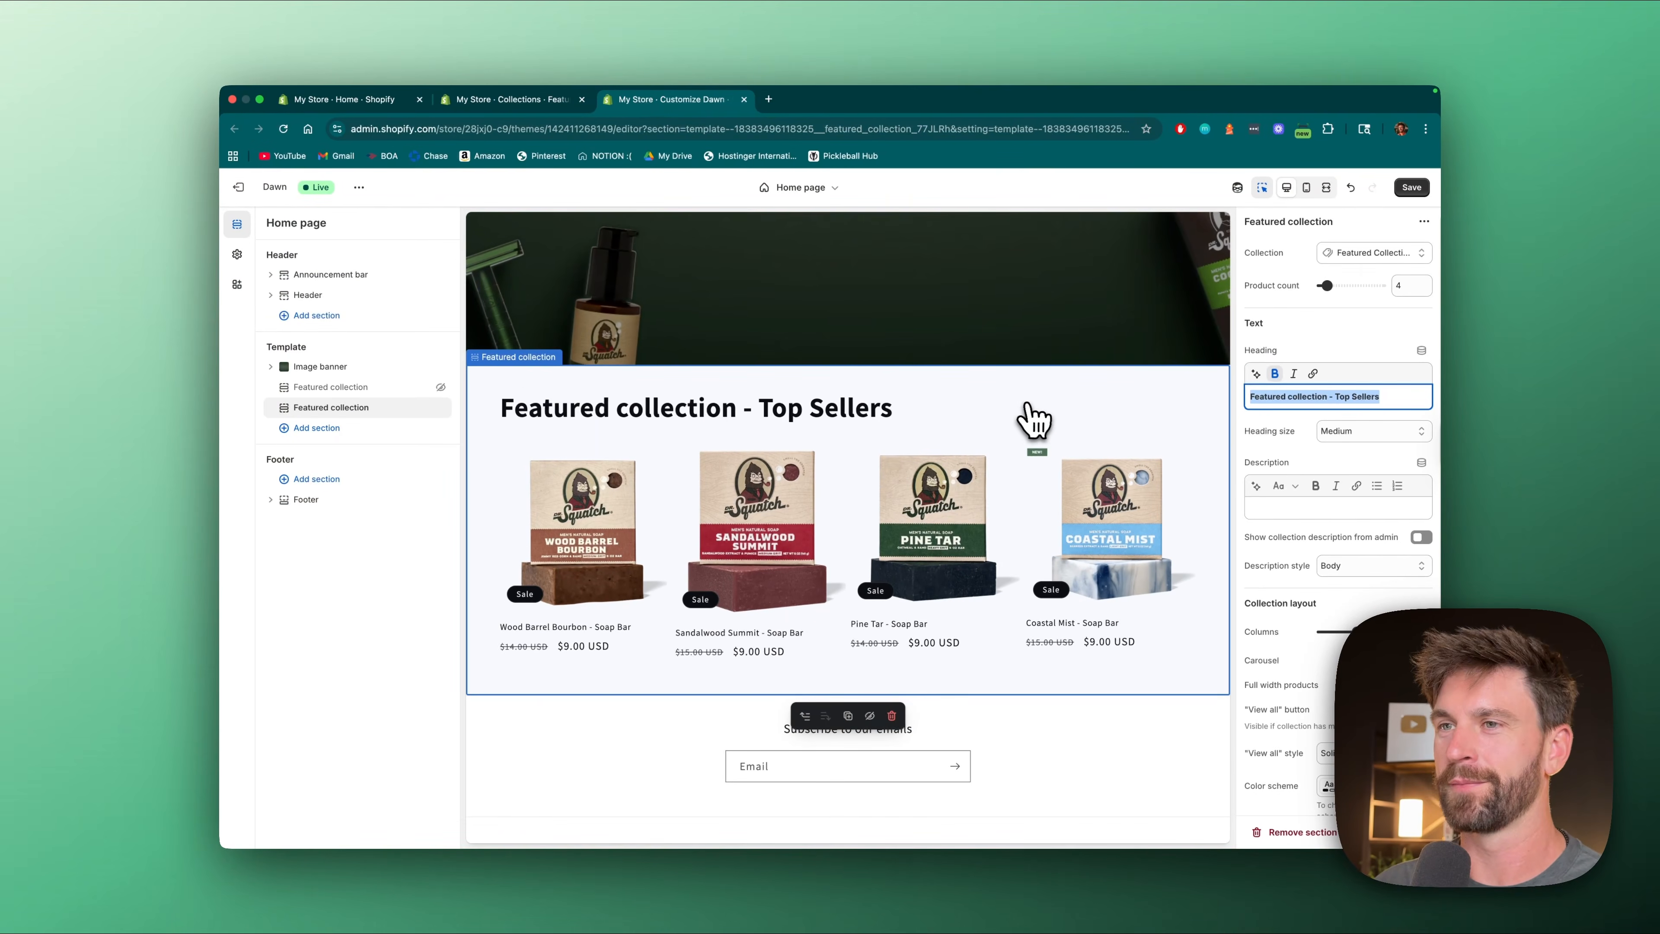
- Add a Video section below the new Featured collection section in the home page template
scroll(1027, 422, down, 1)
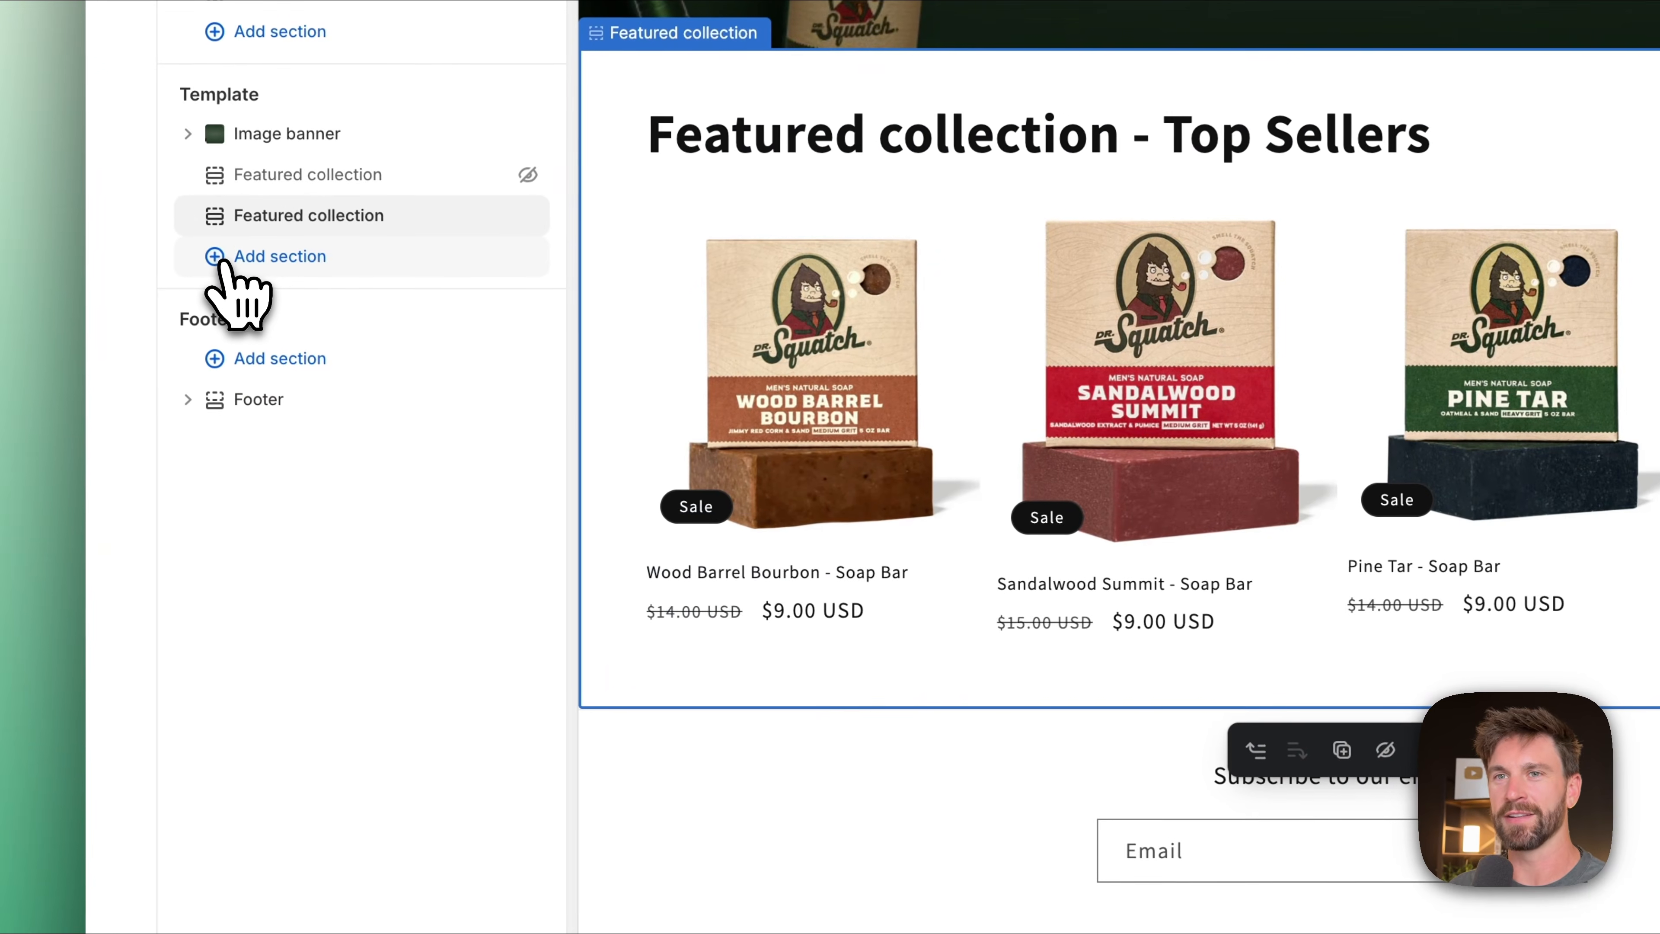
click(294, 431)
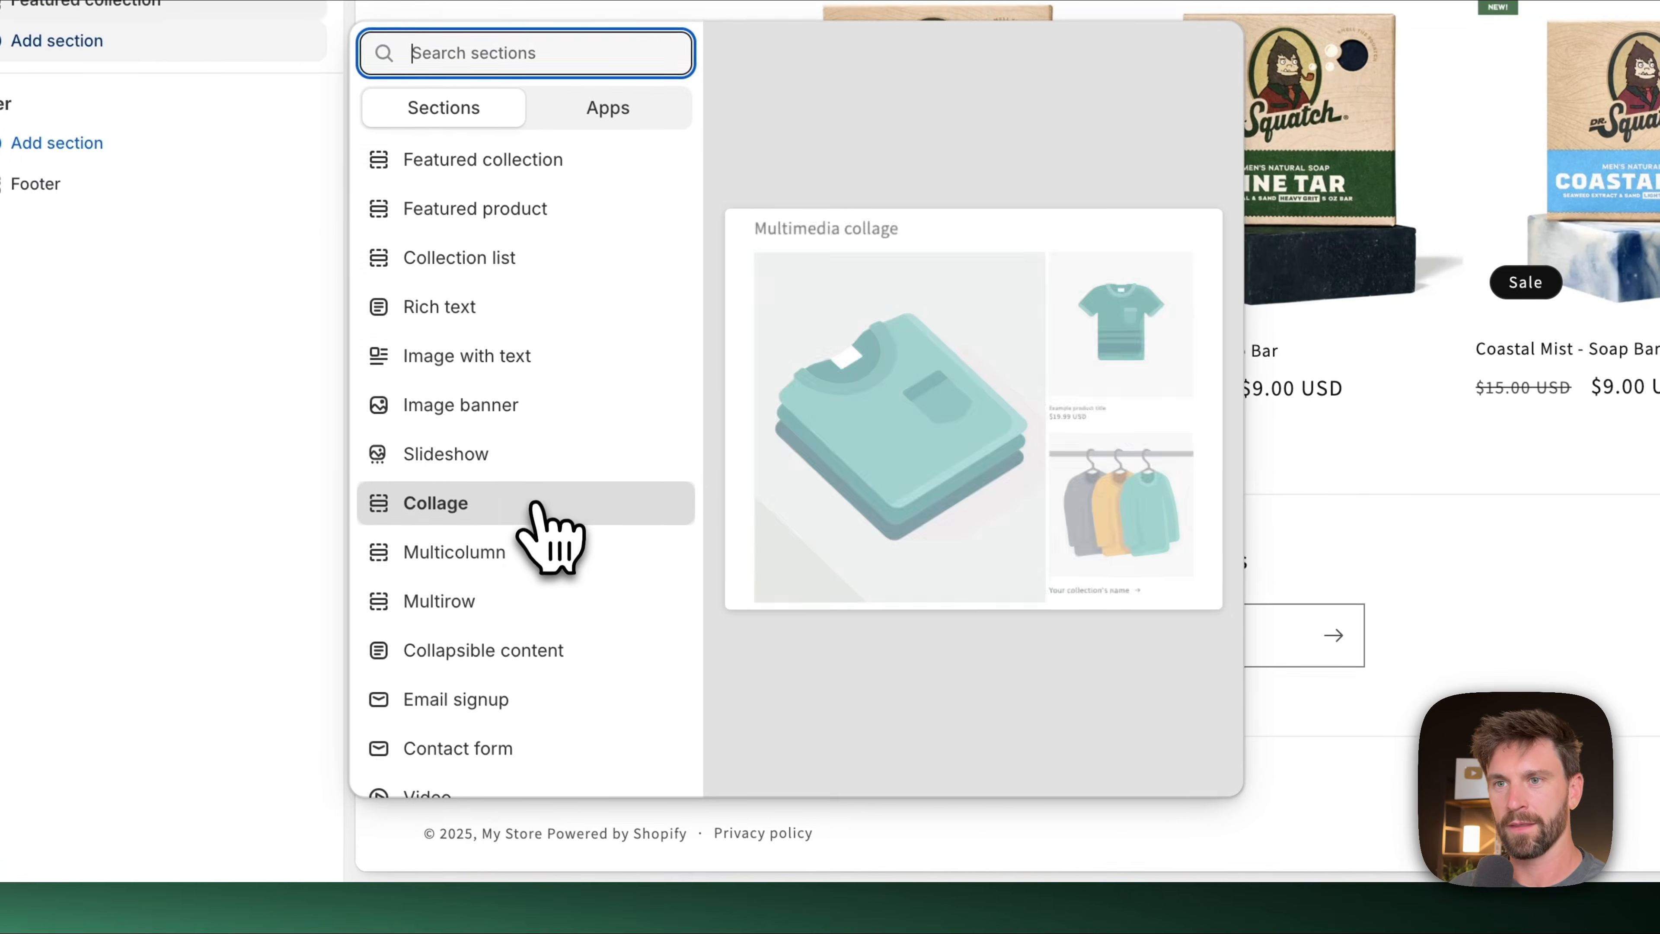
scroll(549, 553, down, 3)
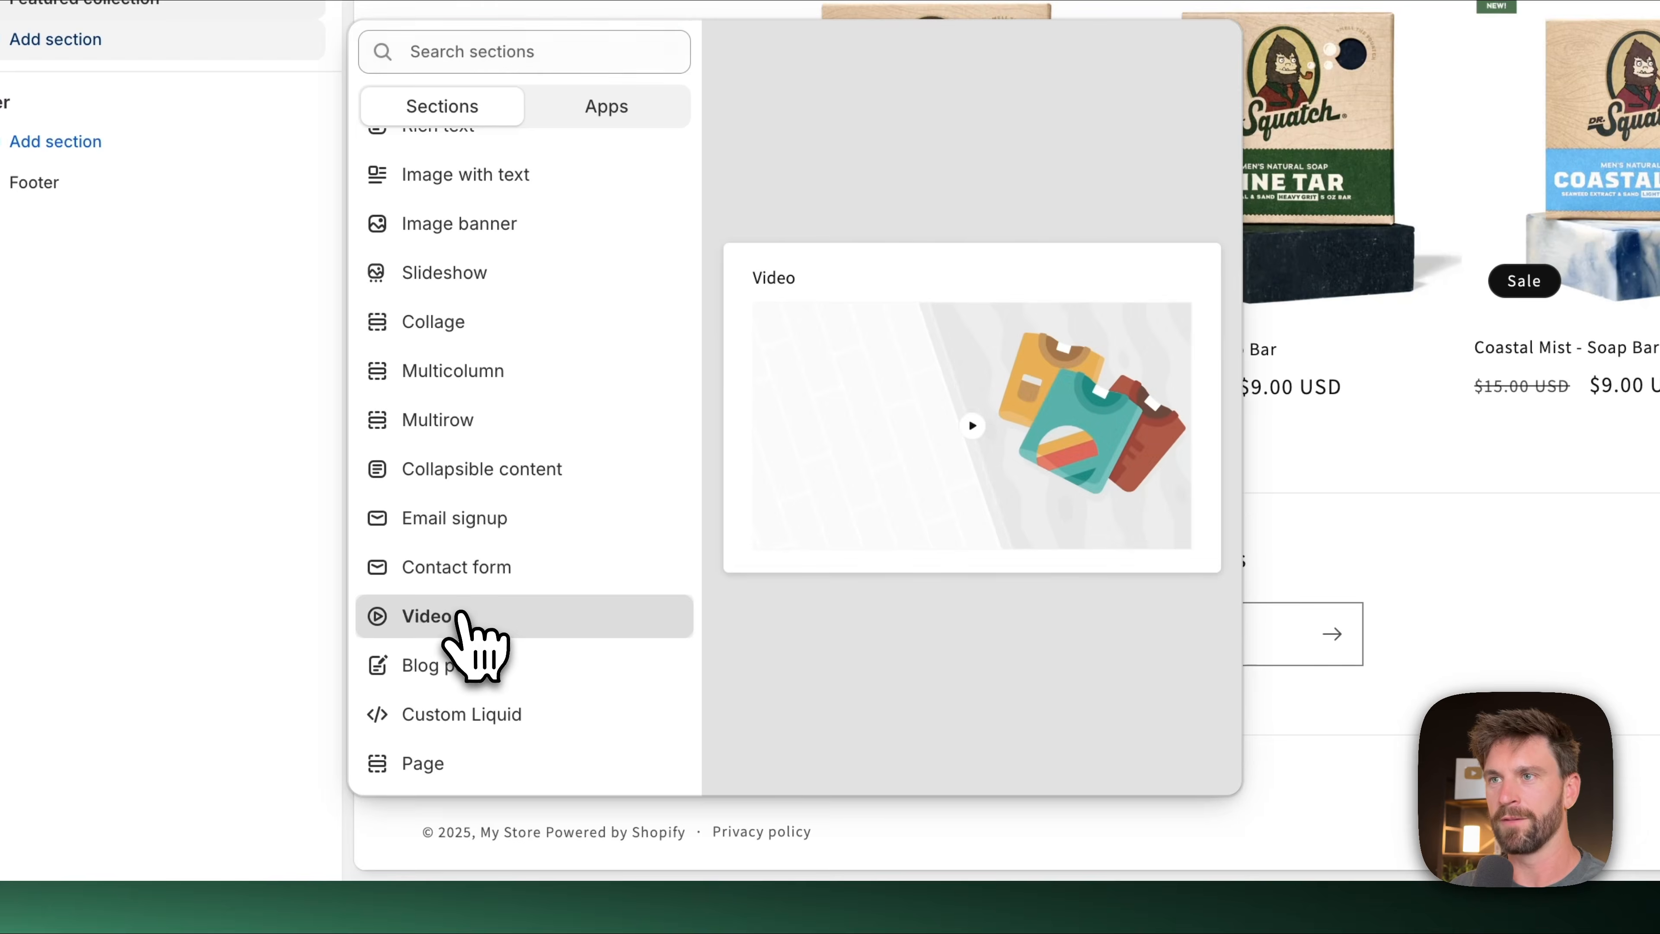
click(481, 637)
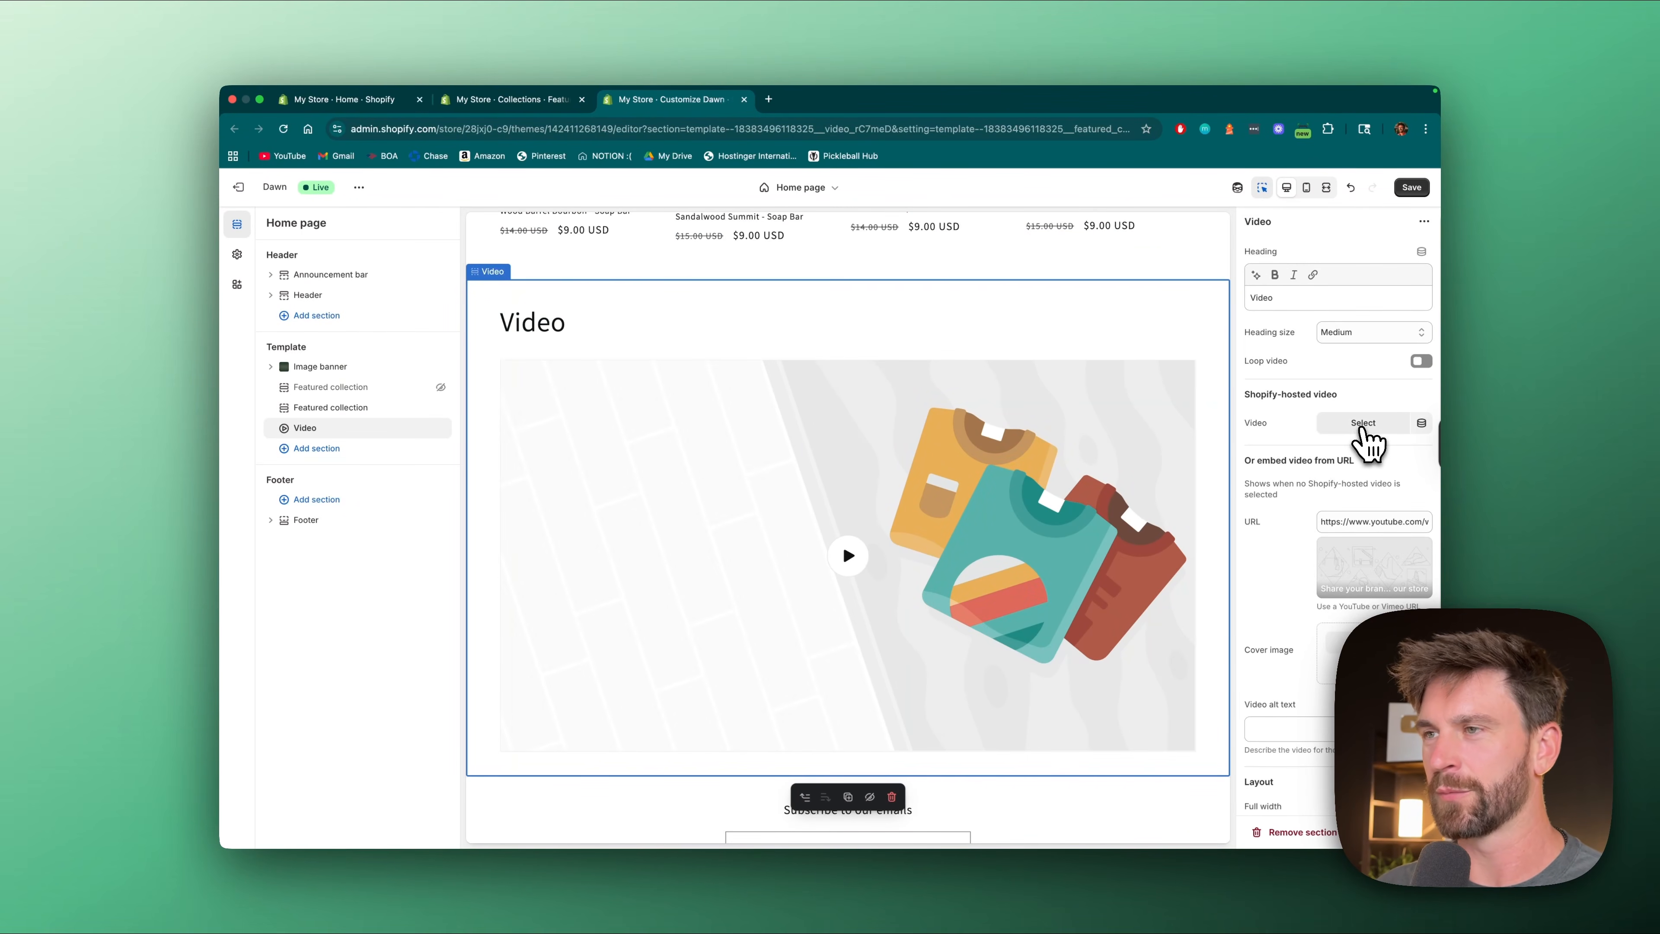
- Open youtube.com in a new browser tab and search for "sydney sweeney dr squatch"
click(771, 101)
text(youtube.com)
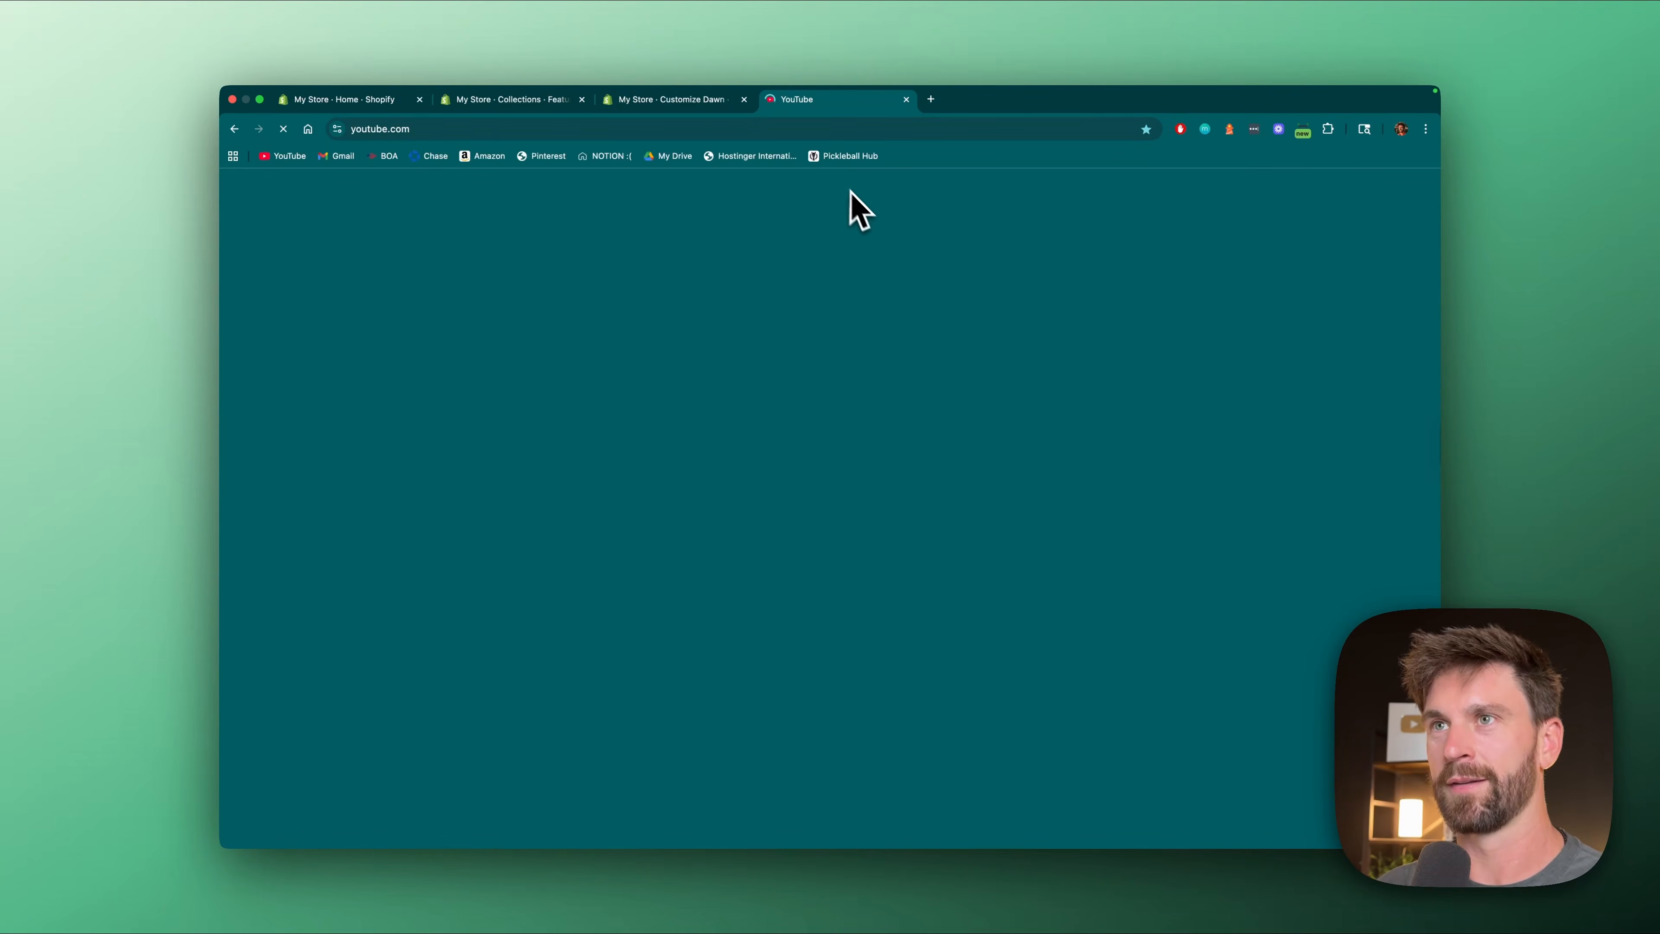
click(739, 187)
text(sydney sweeney dr squatch)
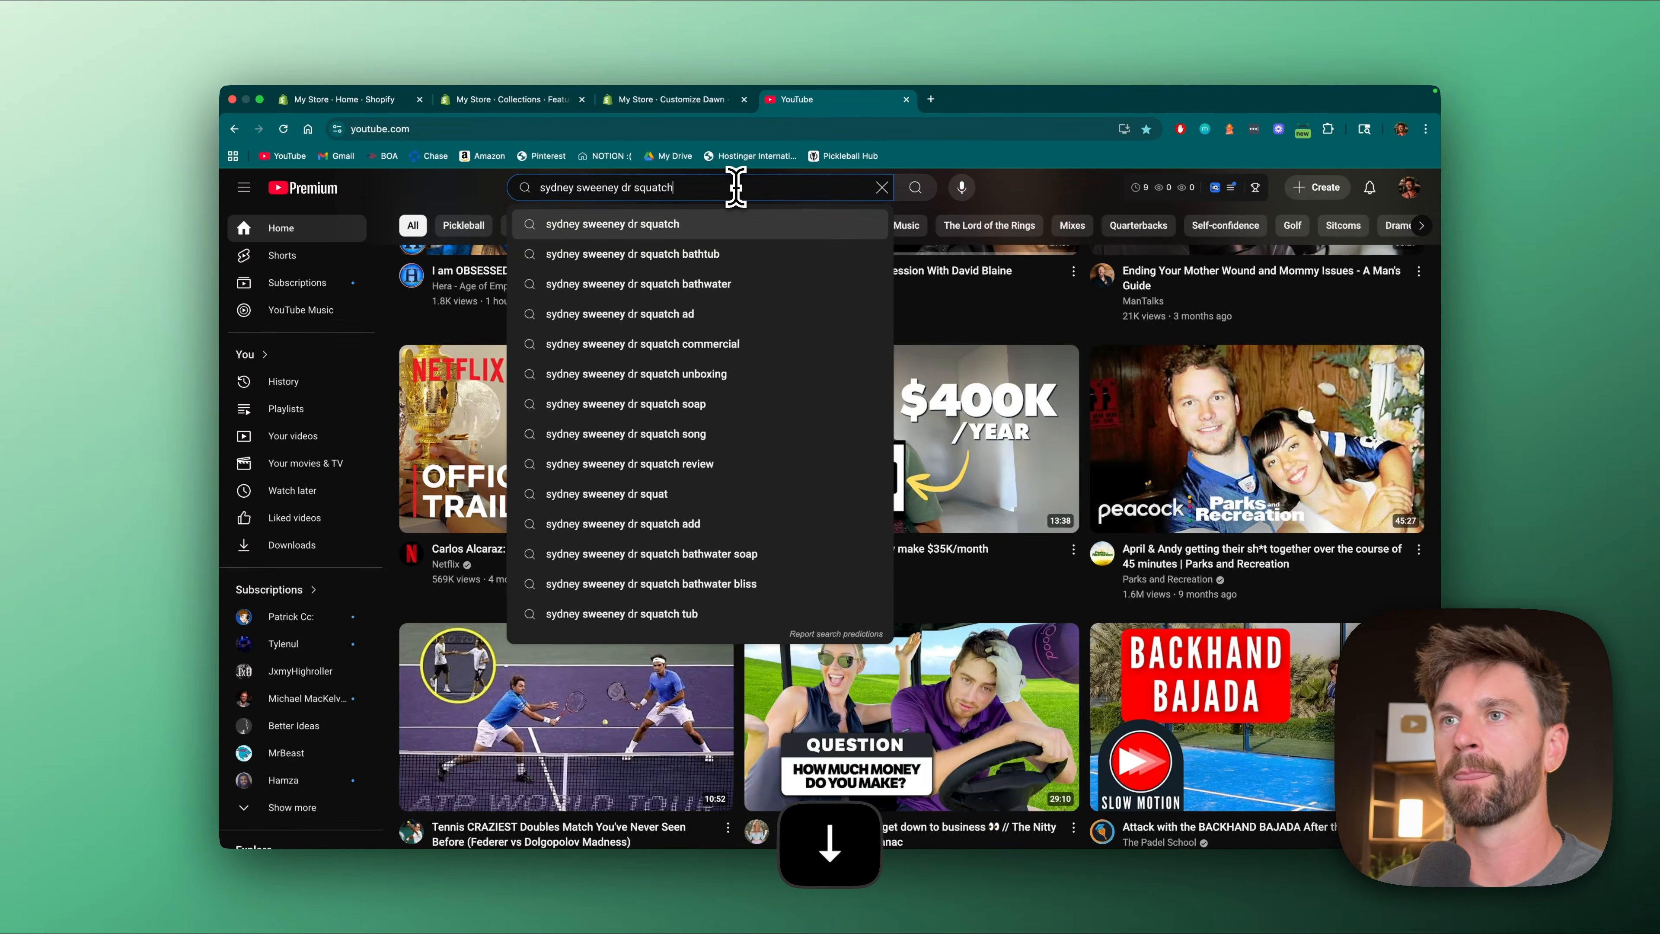
key(Return)
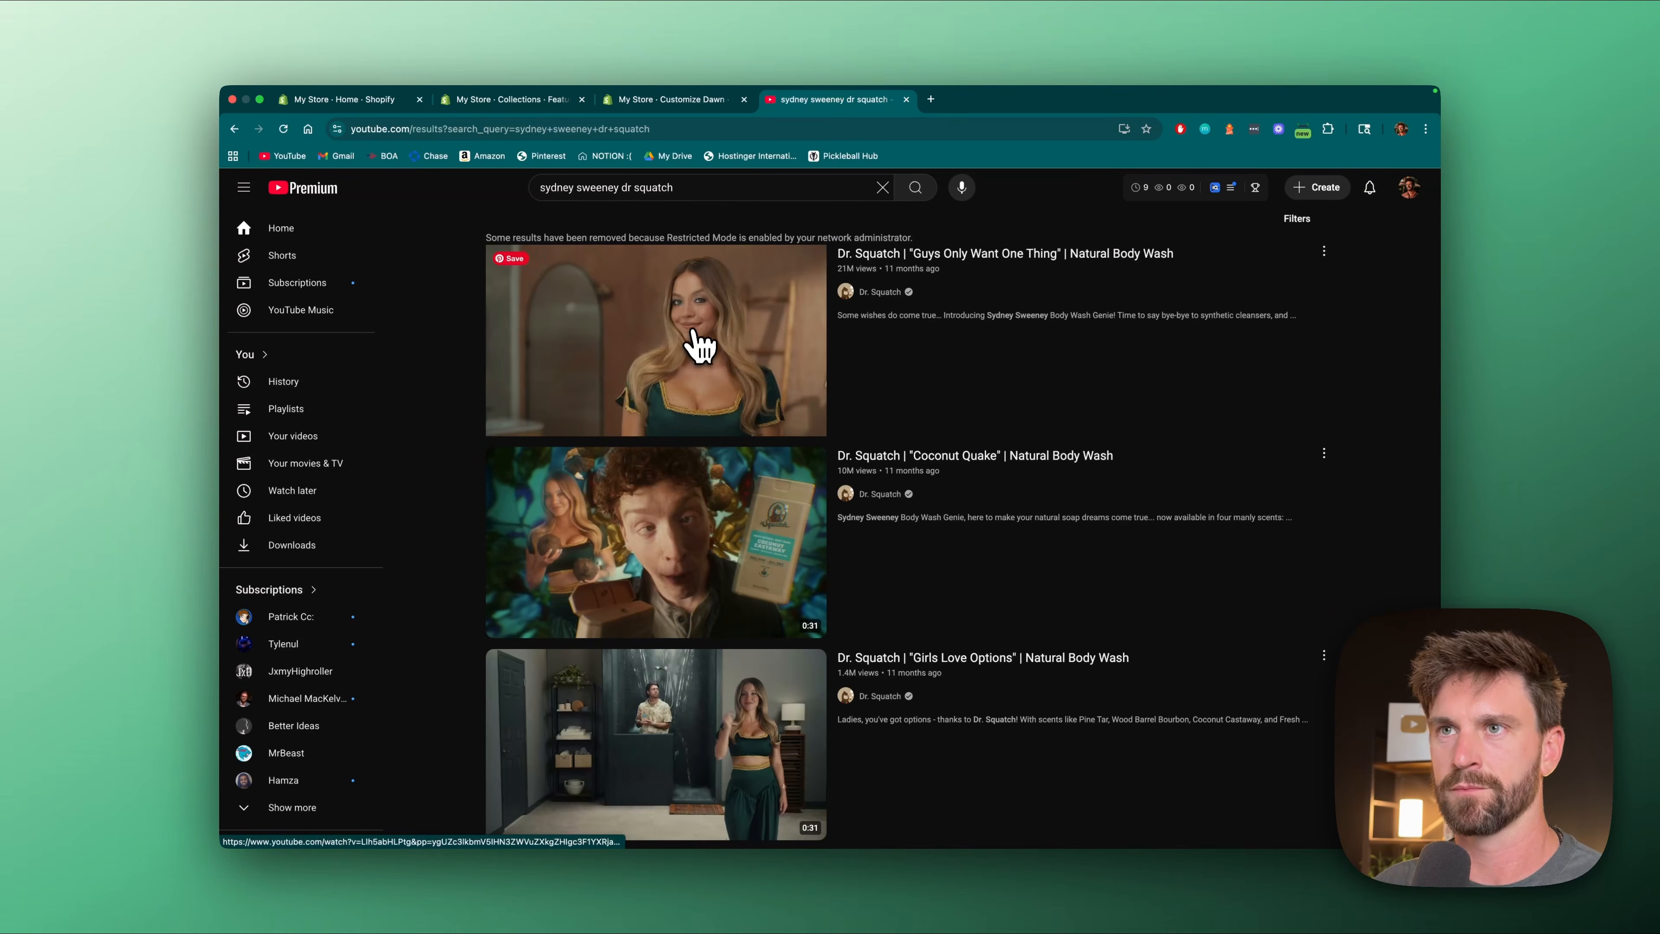
- Open the Dr. Squatch "Guys Only Want One Thing" video, pause it, and copy its URL without the channel parameter
click(697, 341)
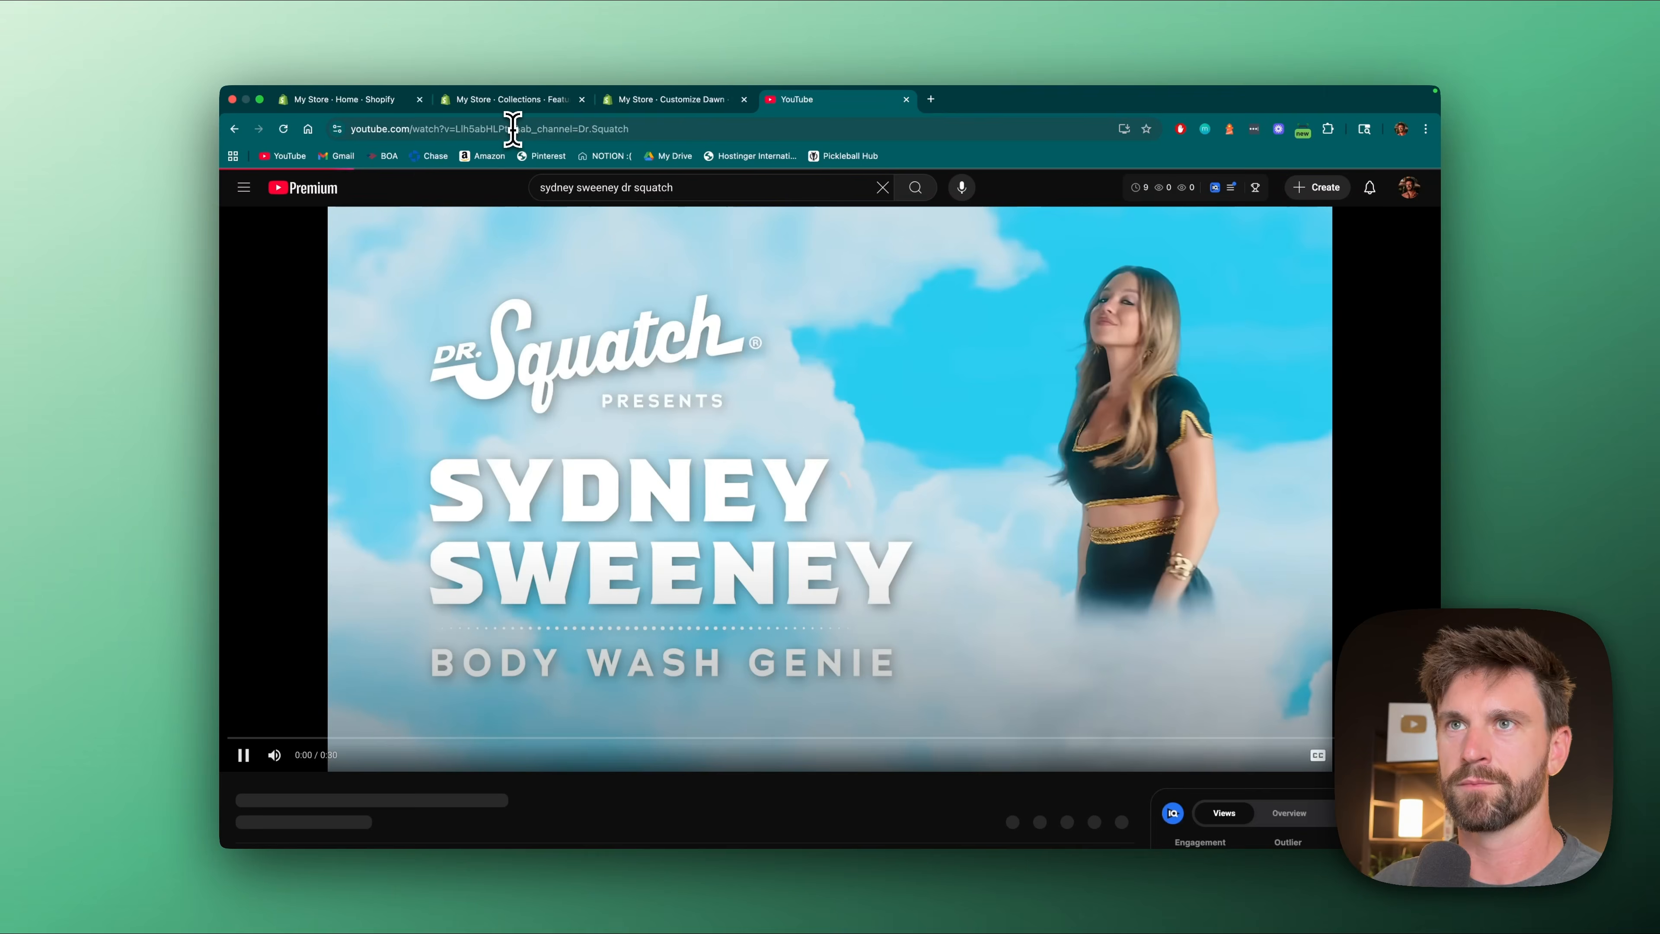
drag(515, 130, 326, 134)
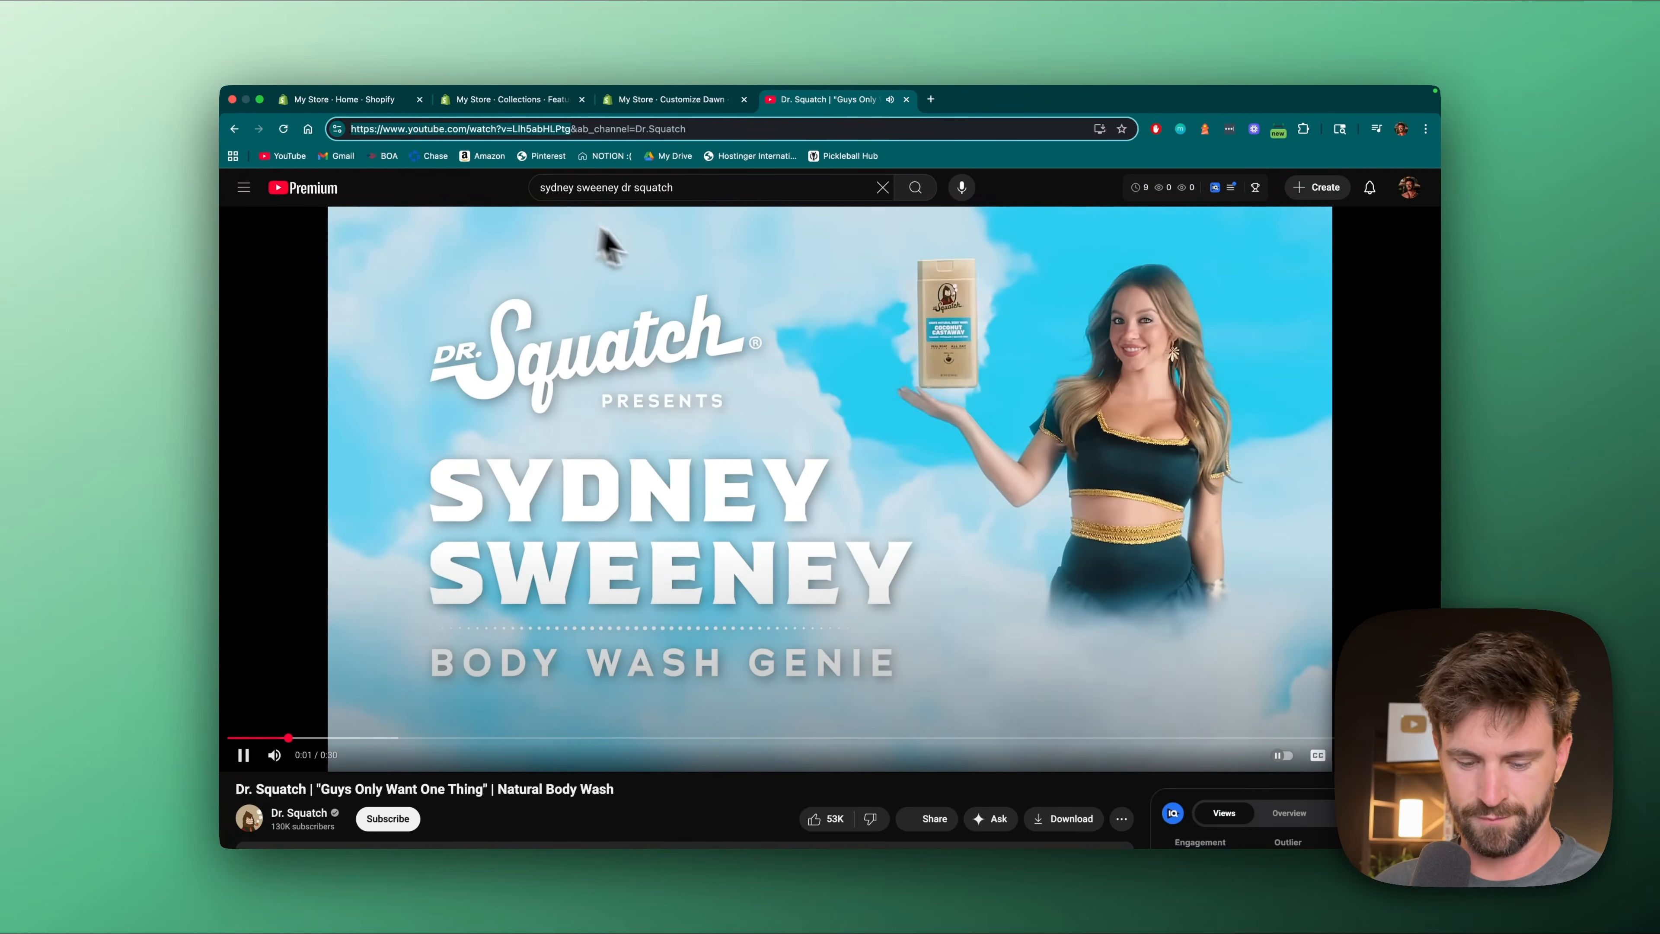
key(super+c)
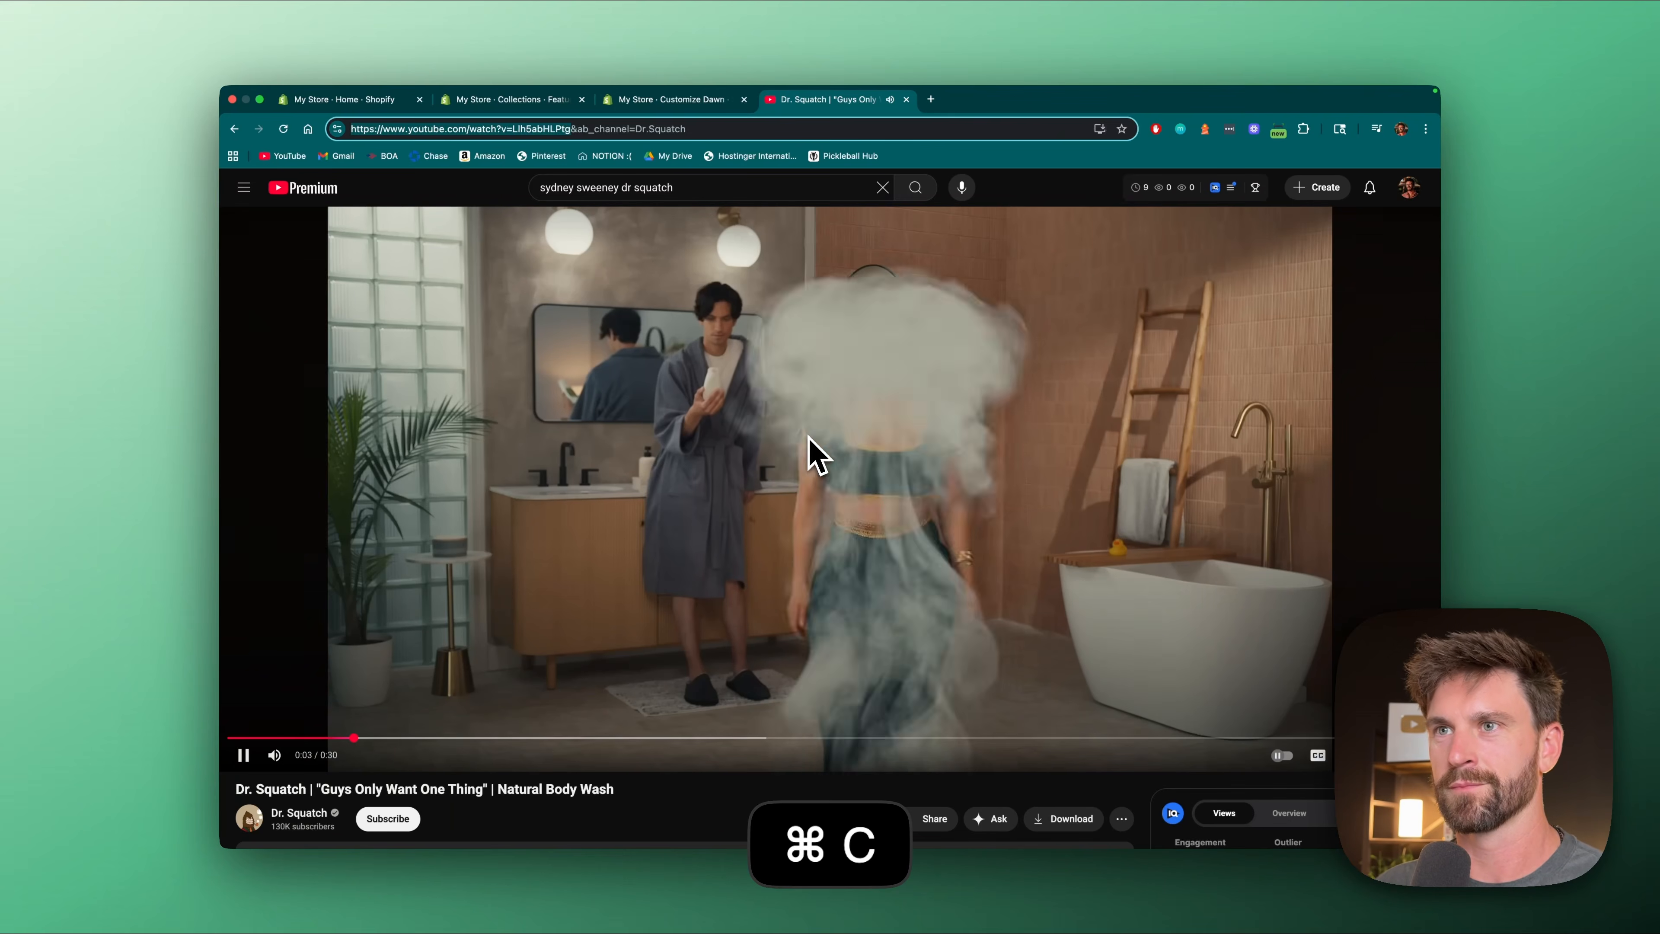
click(808, 445)
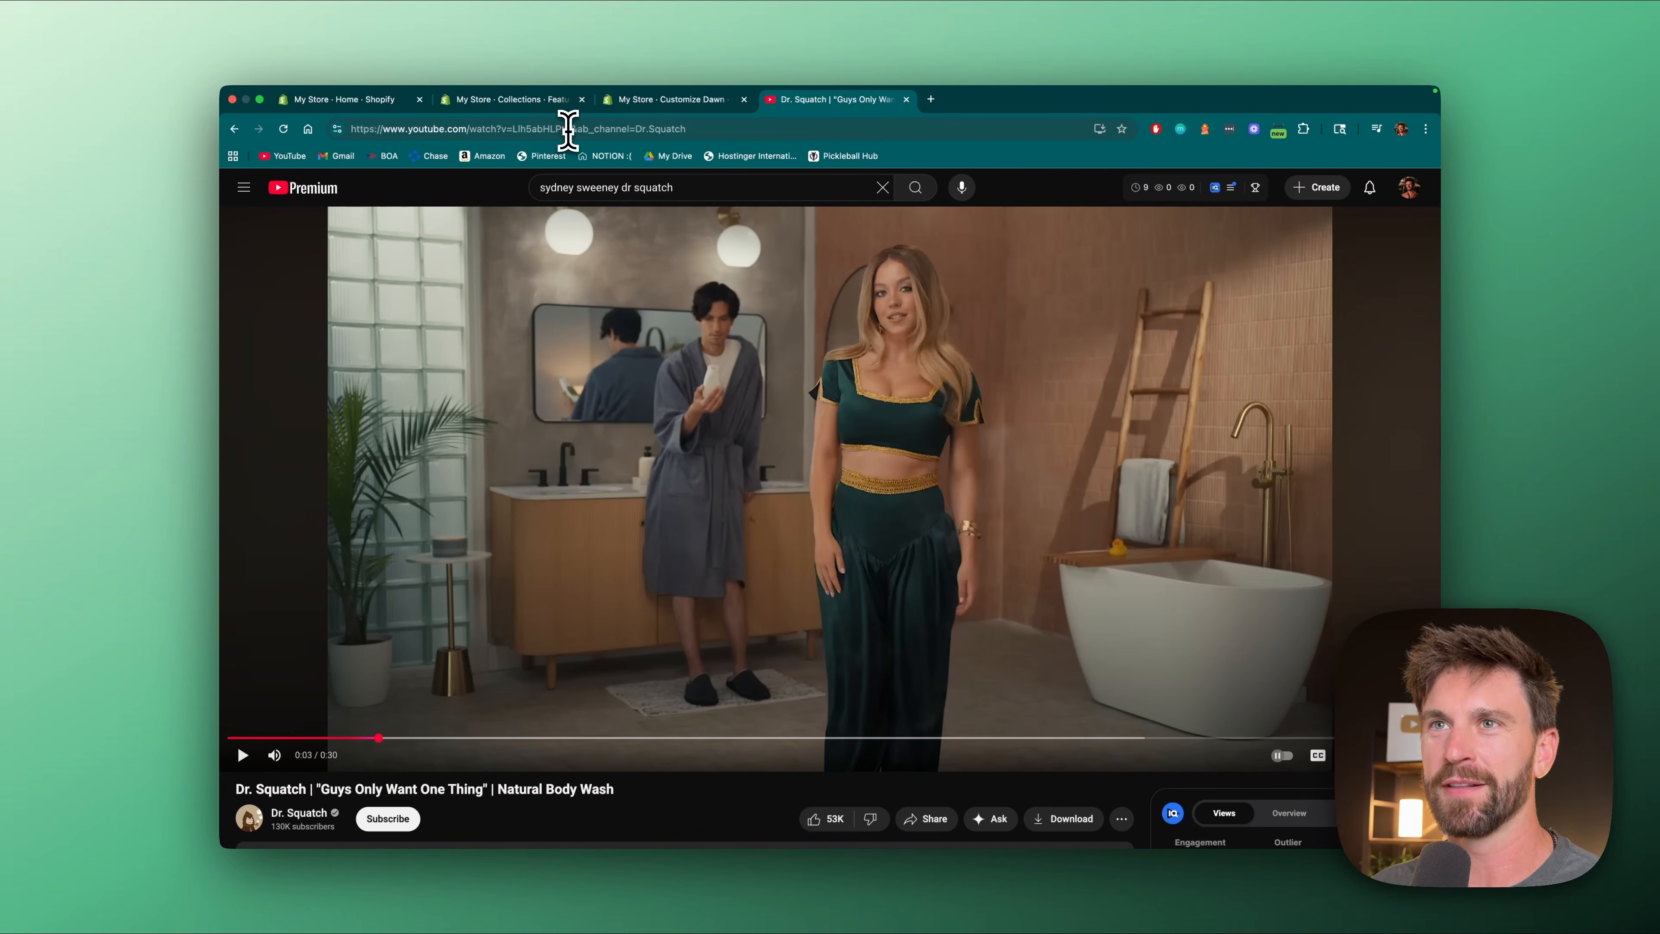
drag(570, 129, 352, 130)
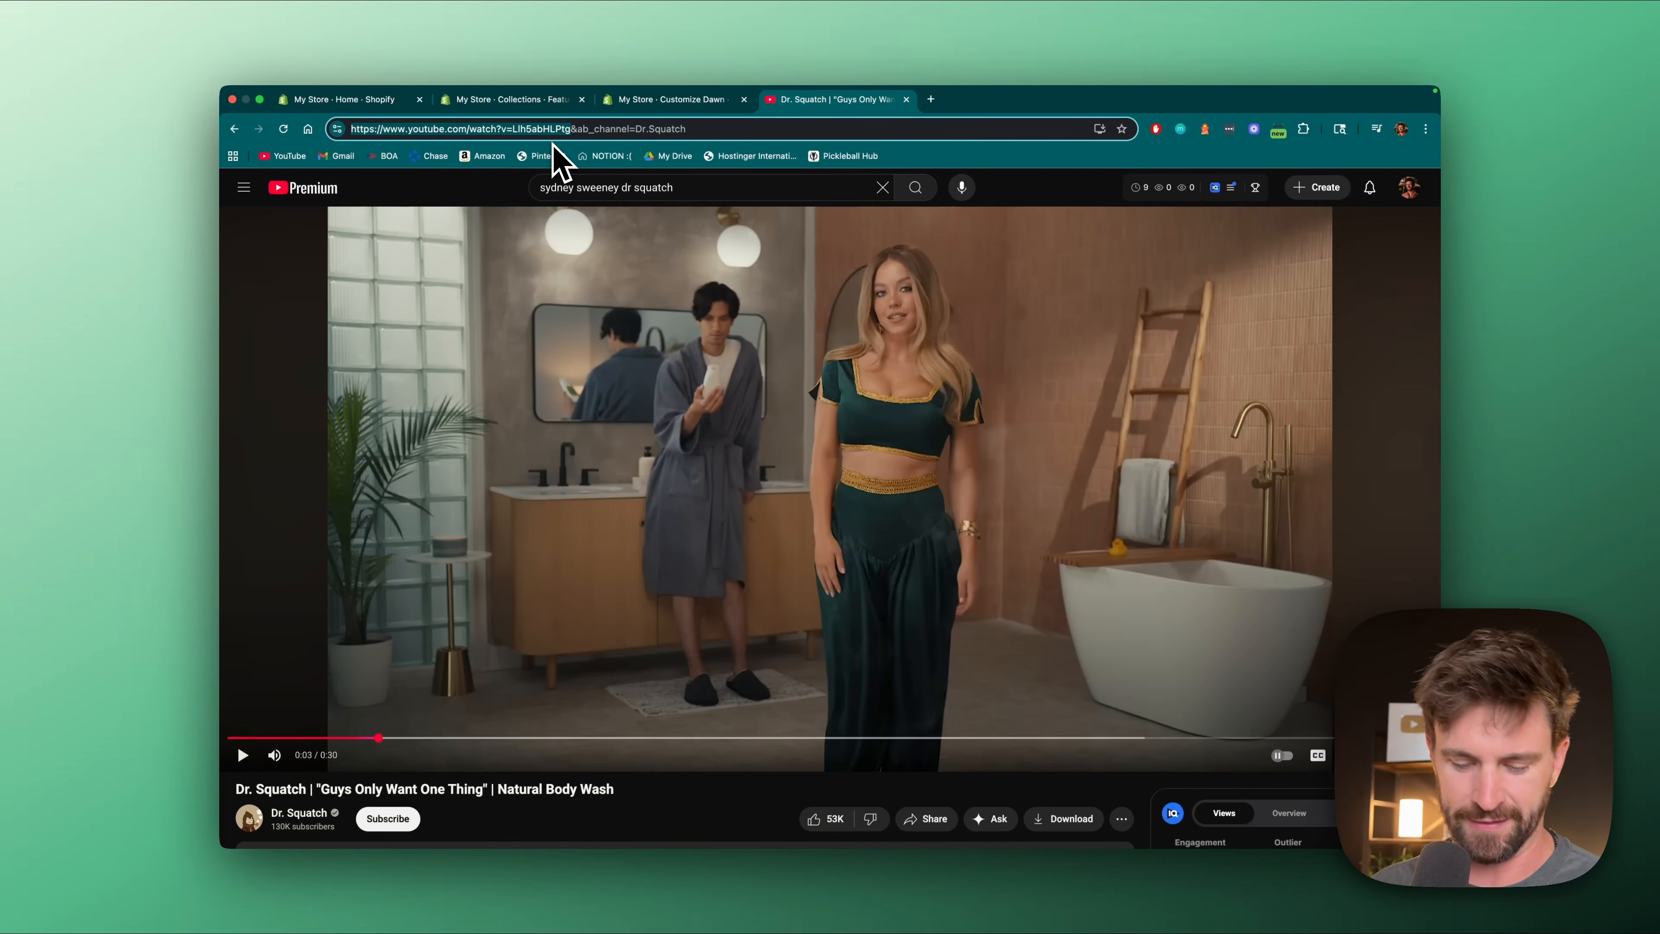
key(super+c)
- Return to the Shopify theme editor and replace the Video section's embed URL with the copied YouTube link
click(682, 118)
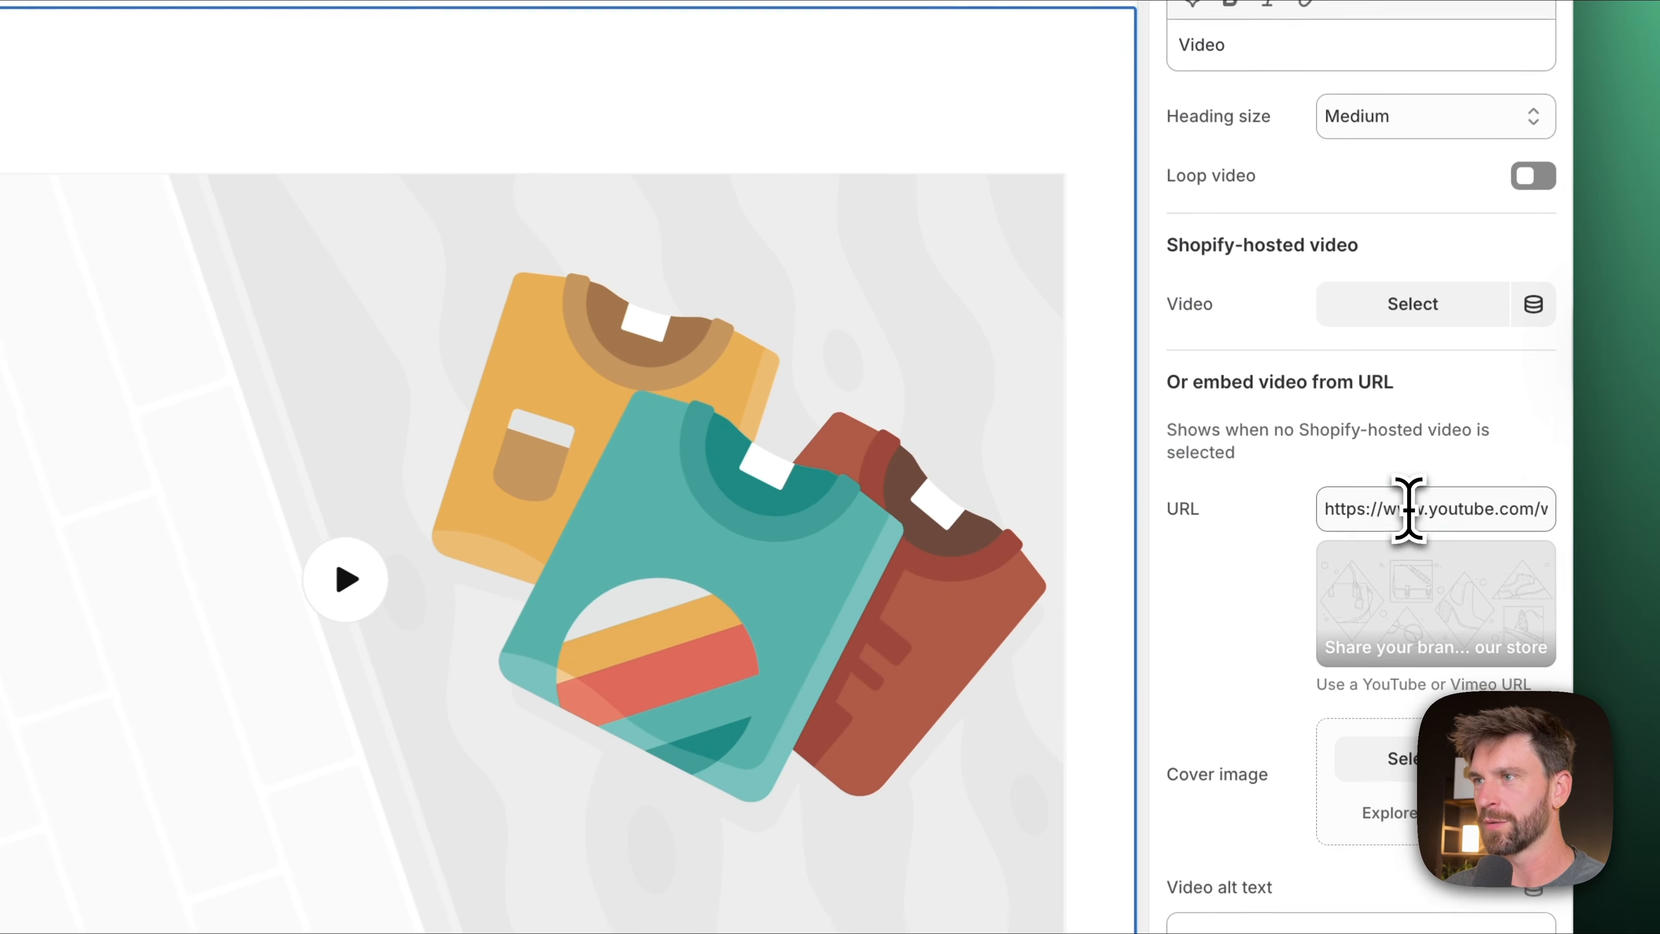
triple_click(1408, 509)
key(super+v)
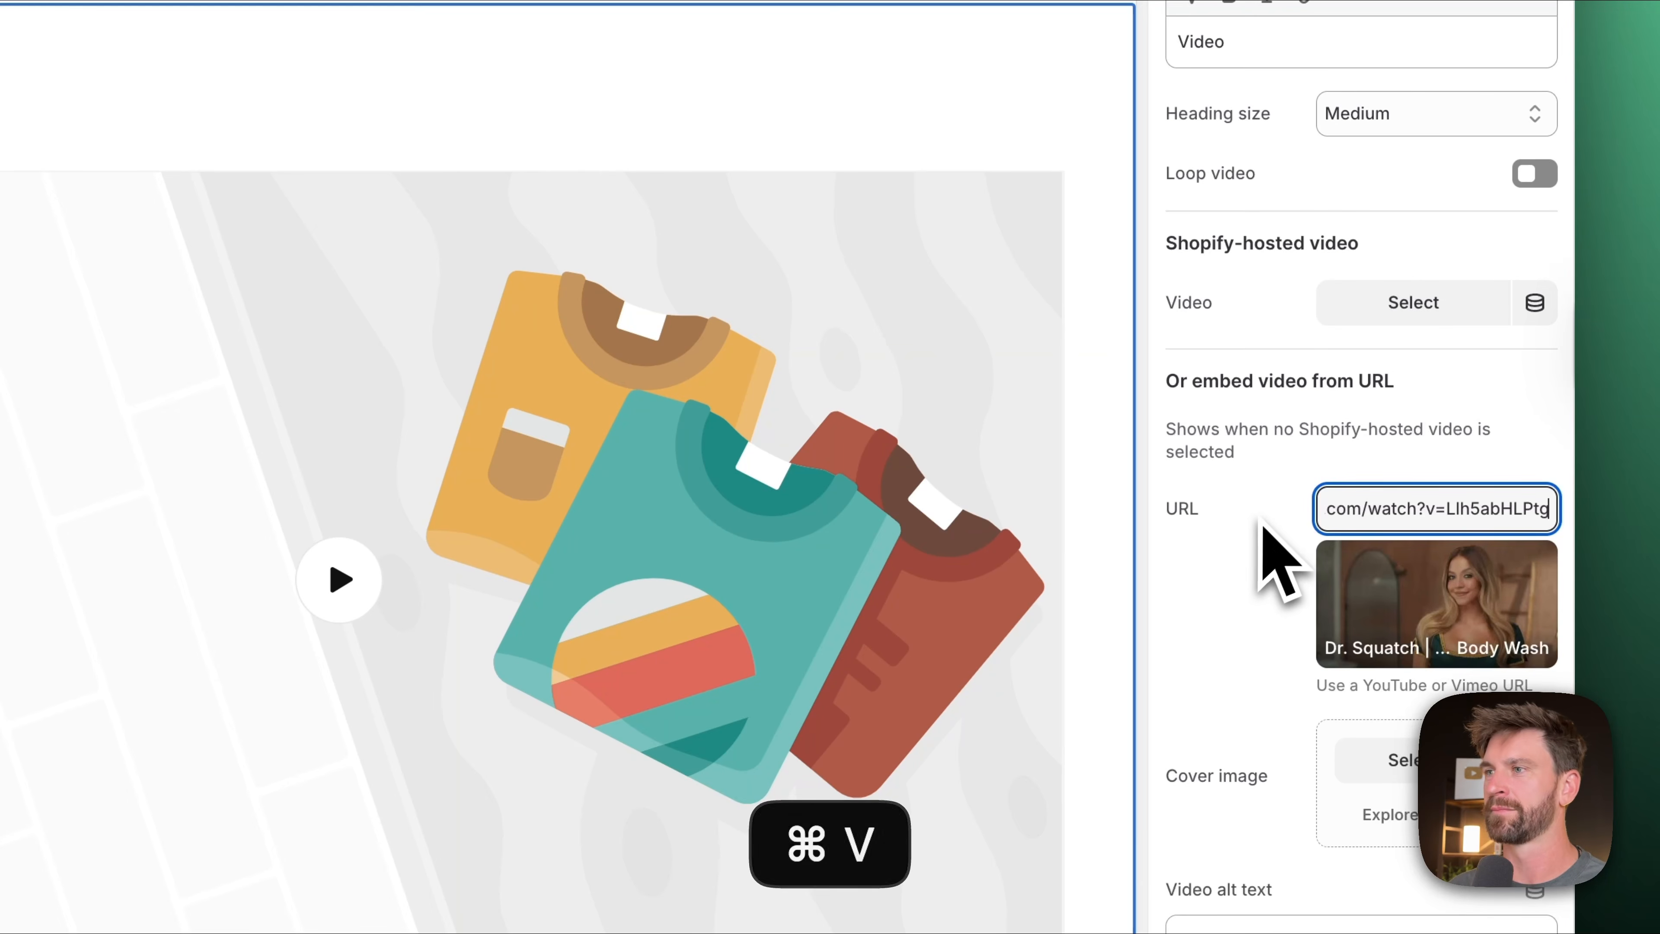
click(1263, 522)
- Set the Video section's cover image to the uploaded Sydney Sweeney screenshot
scroll(1262, 520, down, 3)
scroll(1262, 524, down, 3)
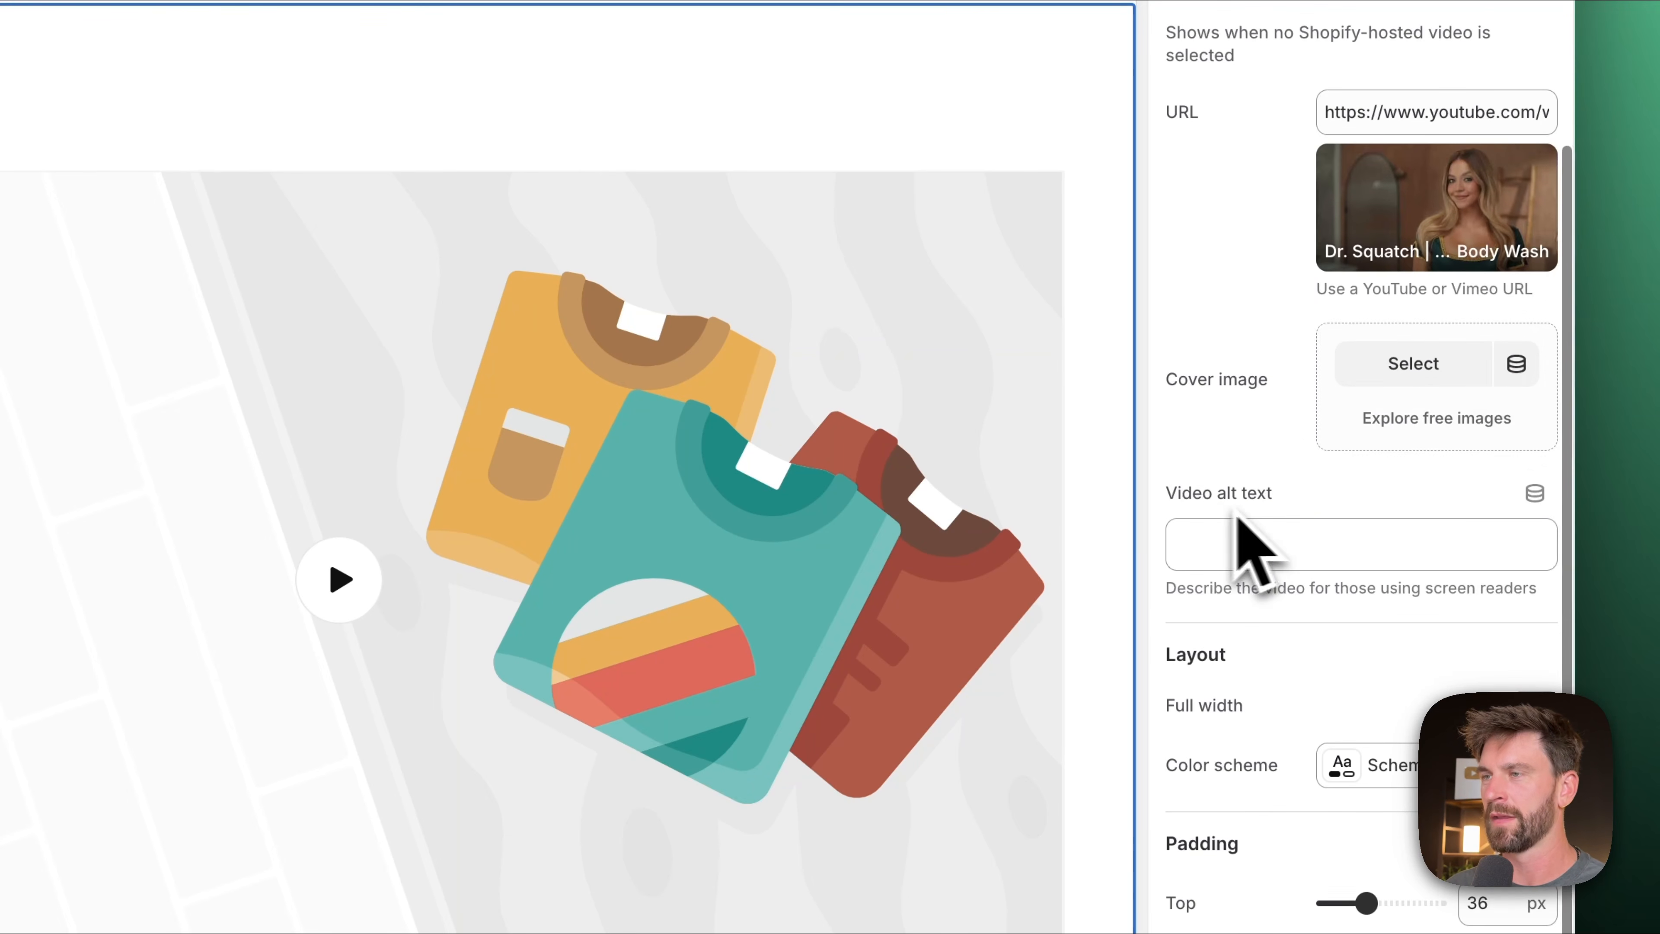
click(1414, 366)
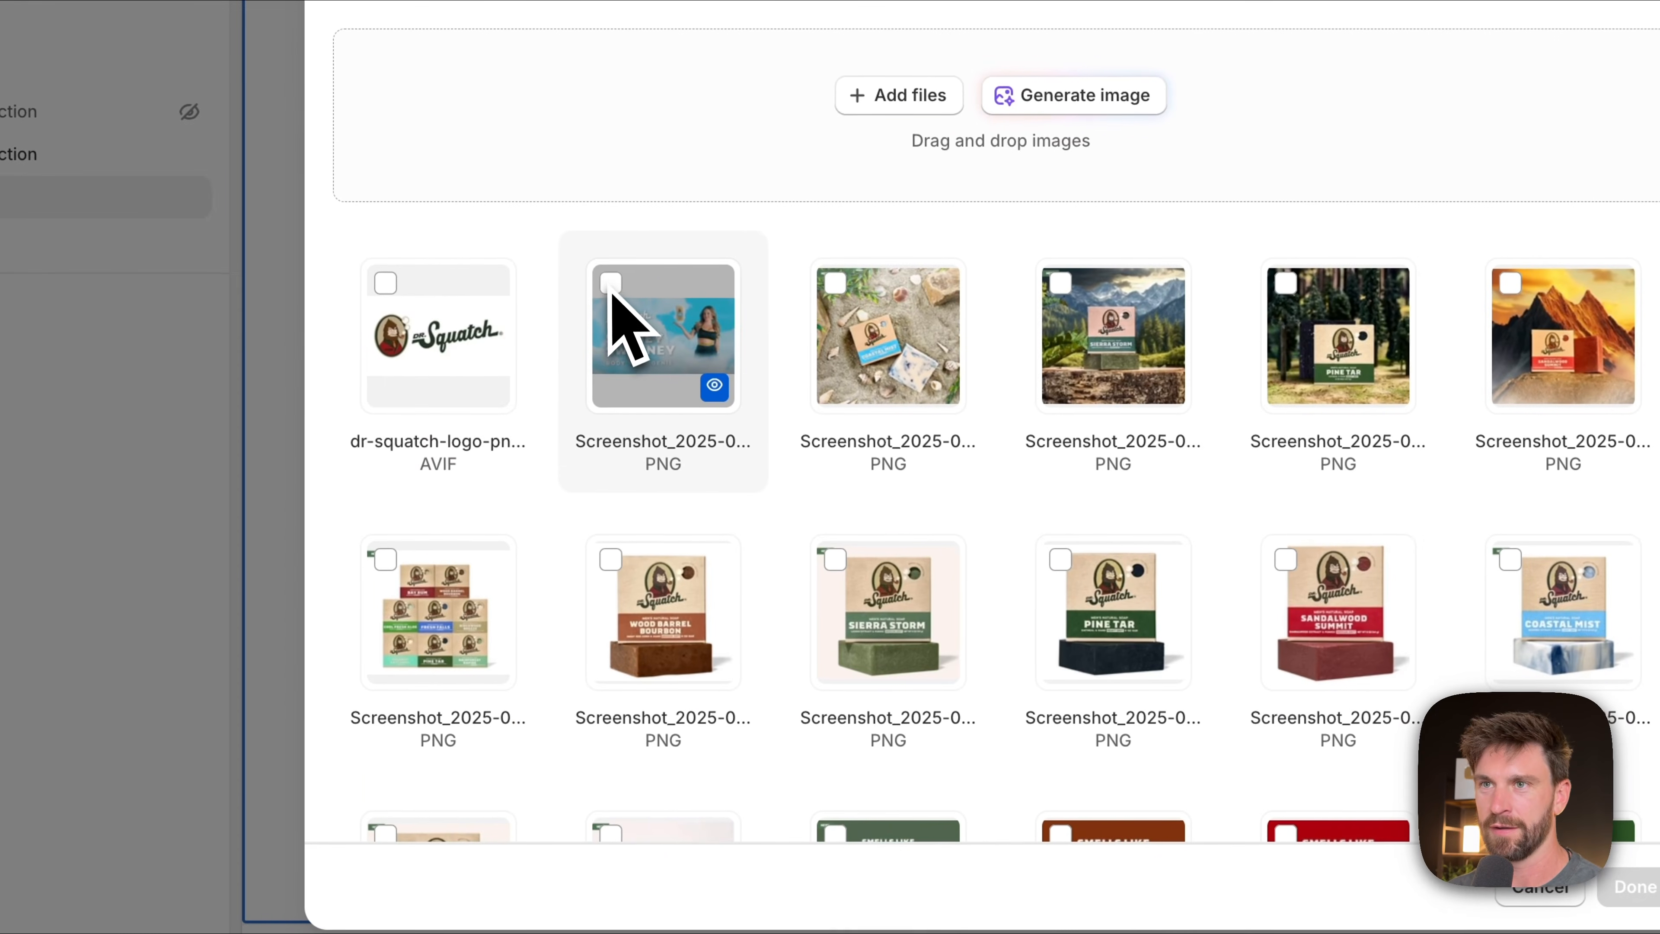
click(611, 288)
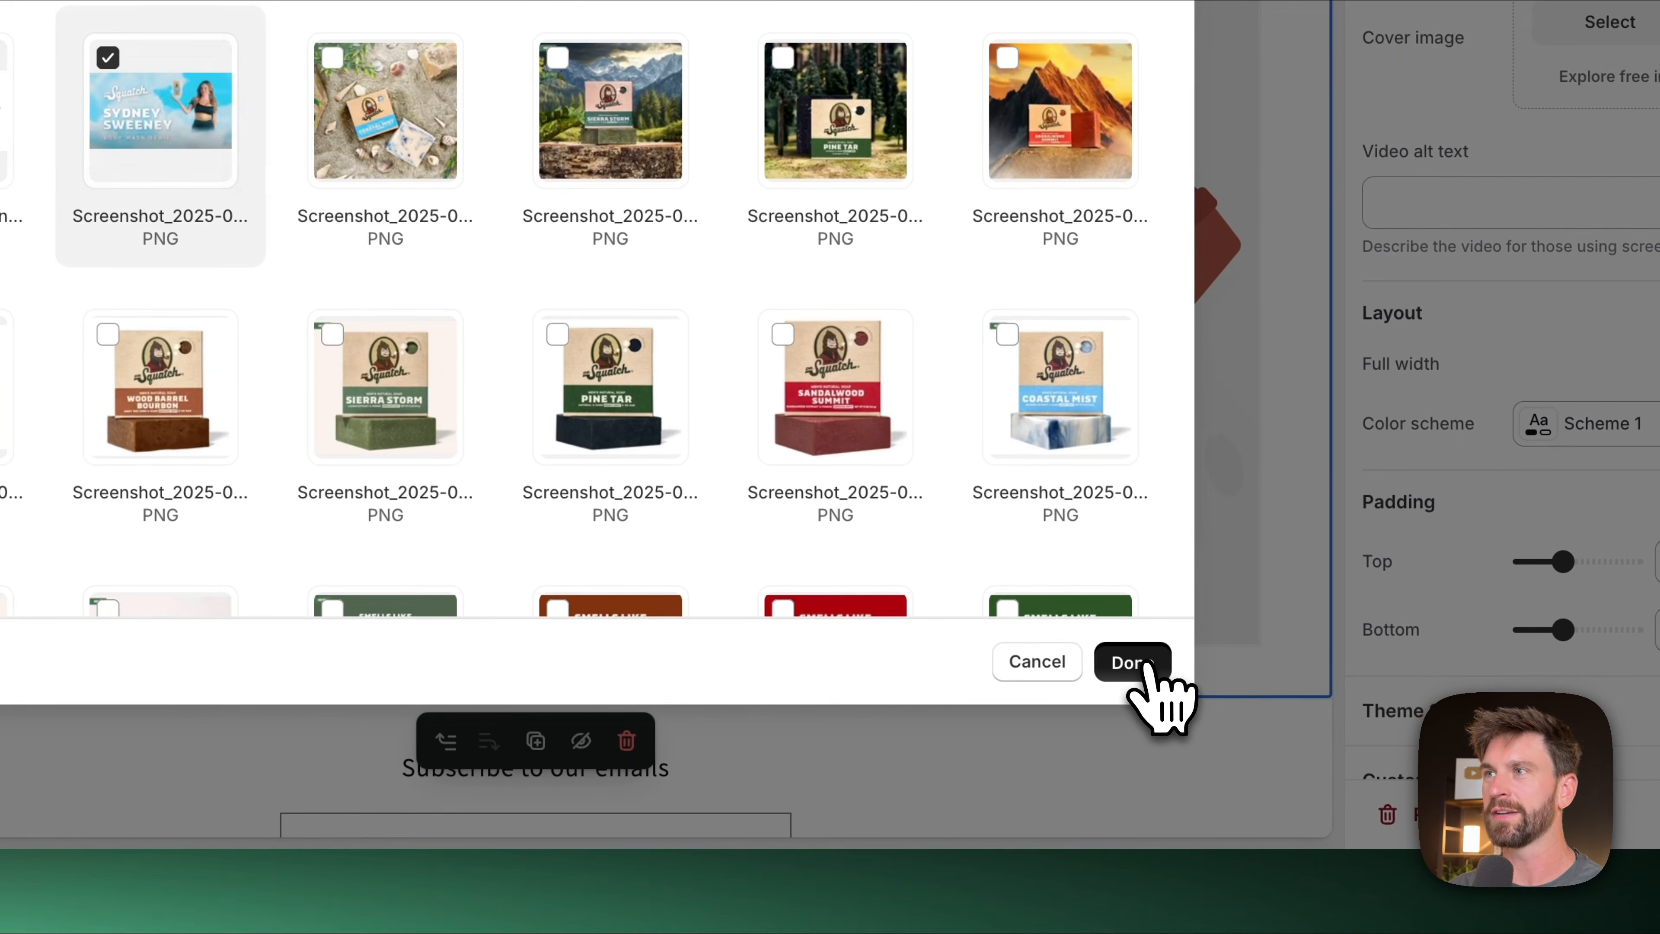
click(1147, 667)
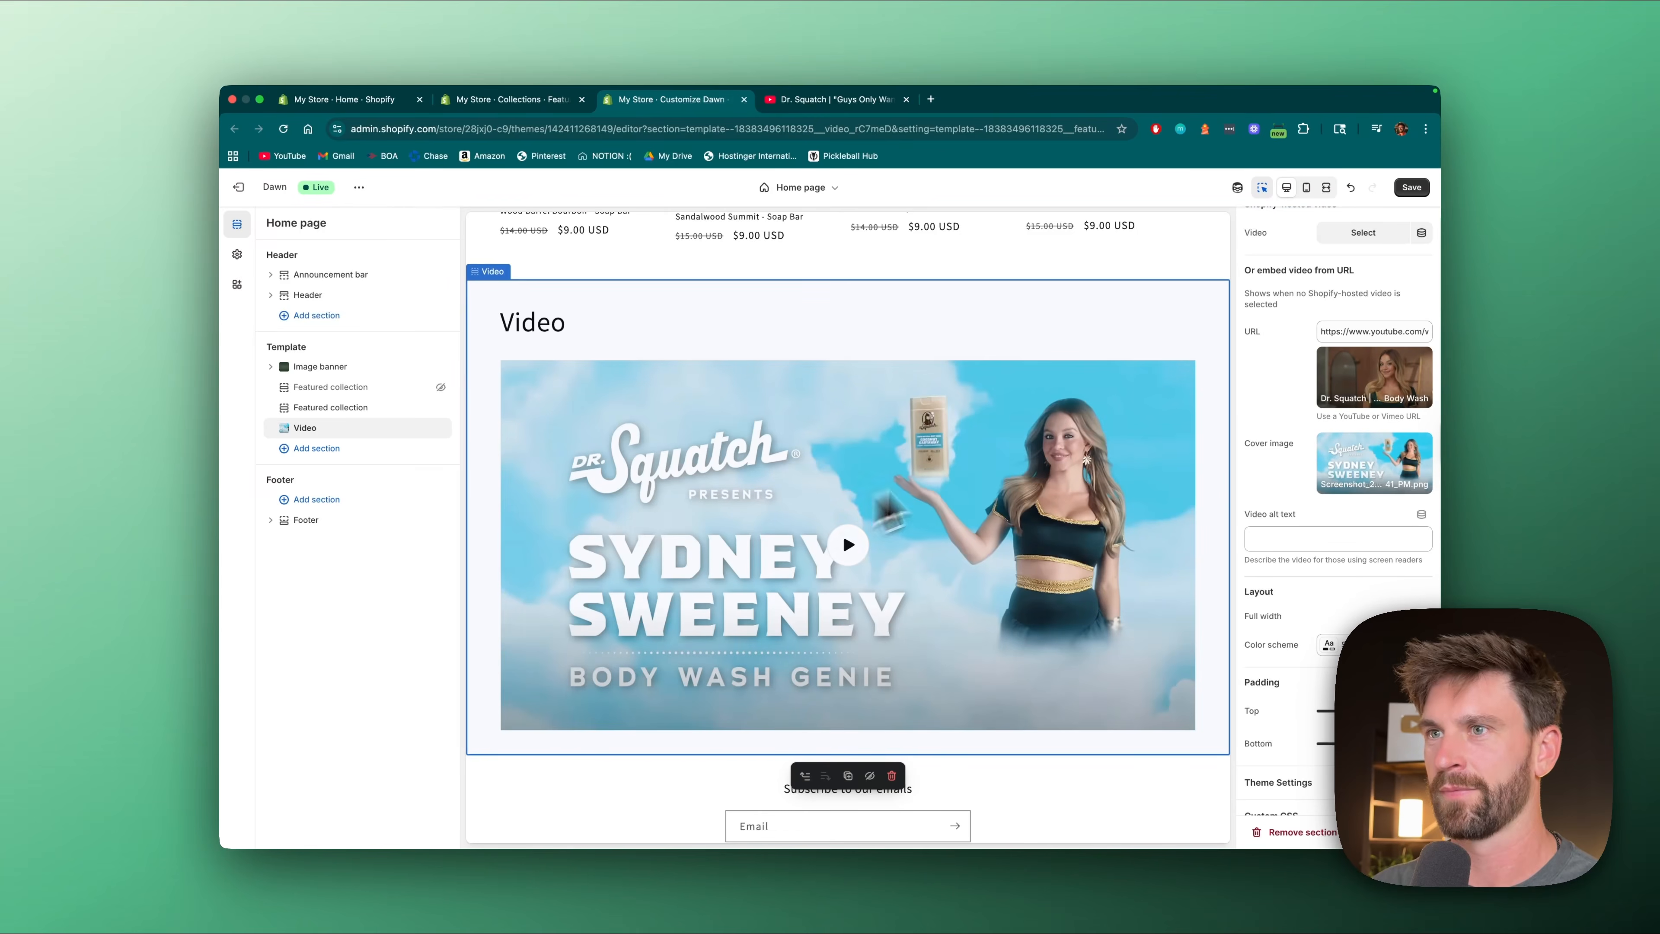
- Make the Video section full width, clear its heading, and save the home page
scroll(1261, 469, down, 1)
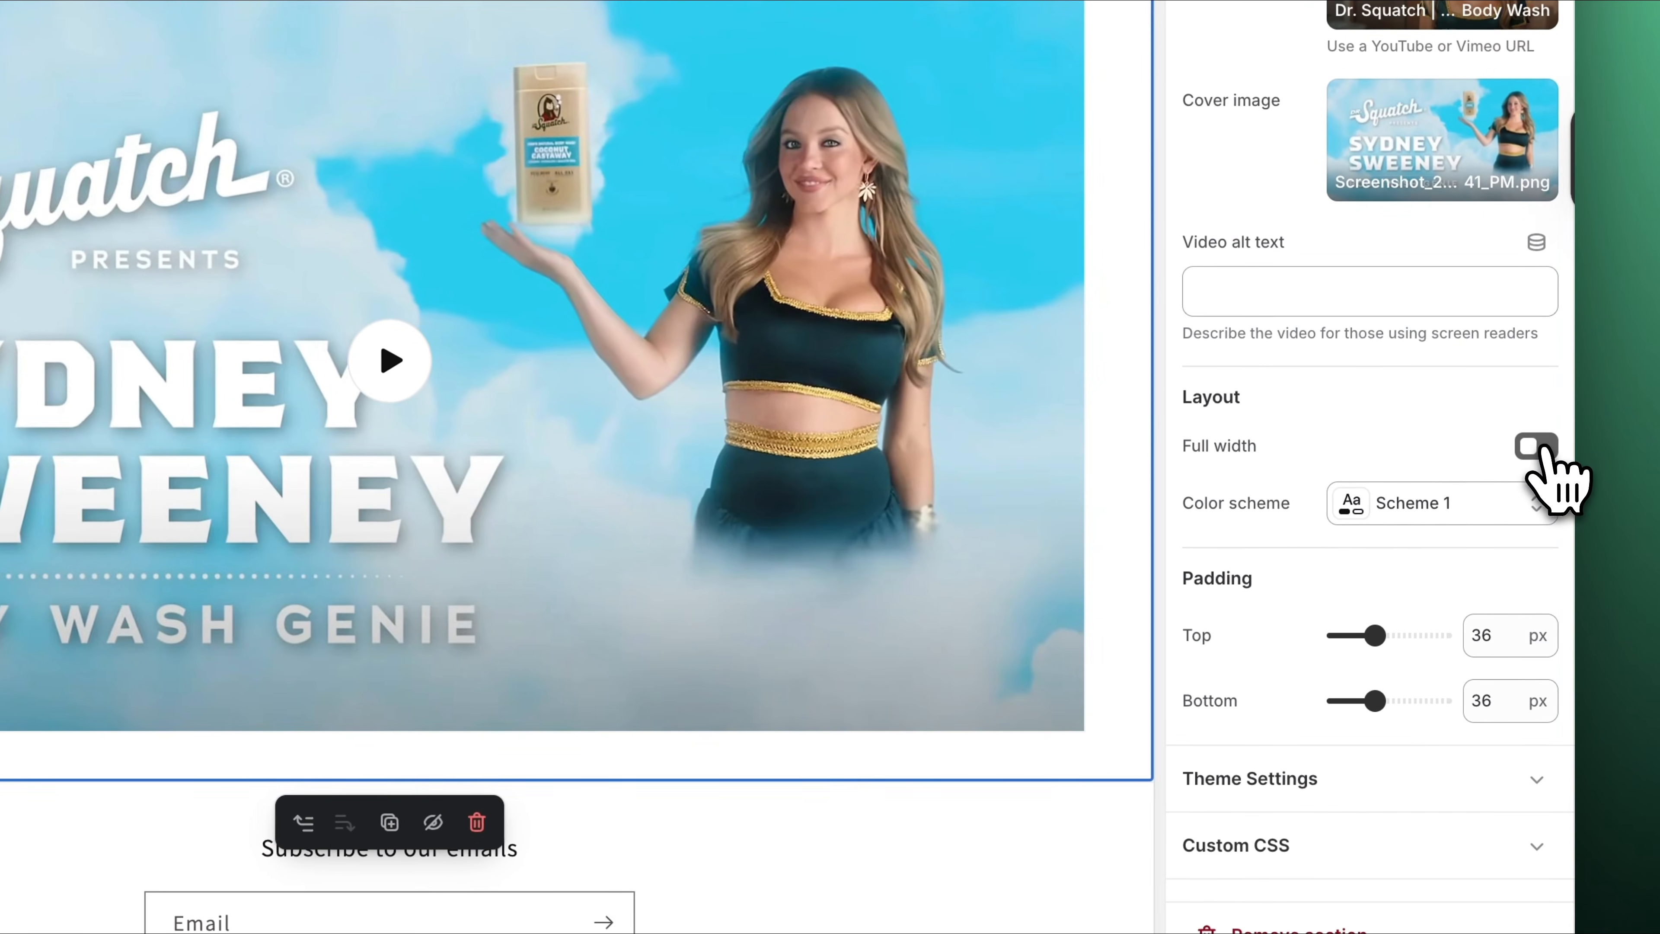
click(1420, 588)
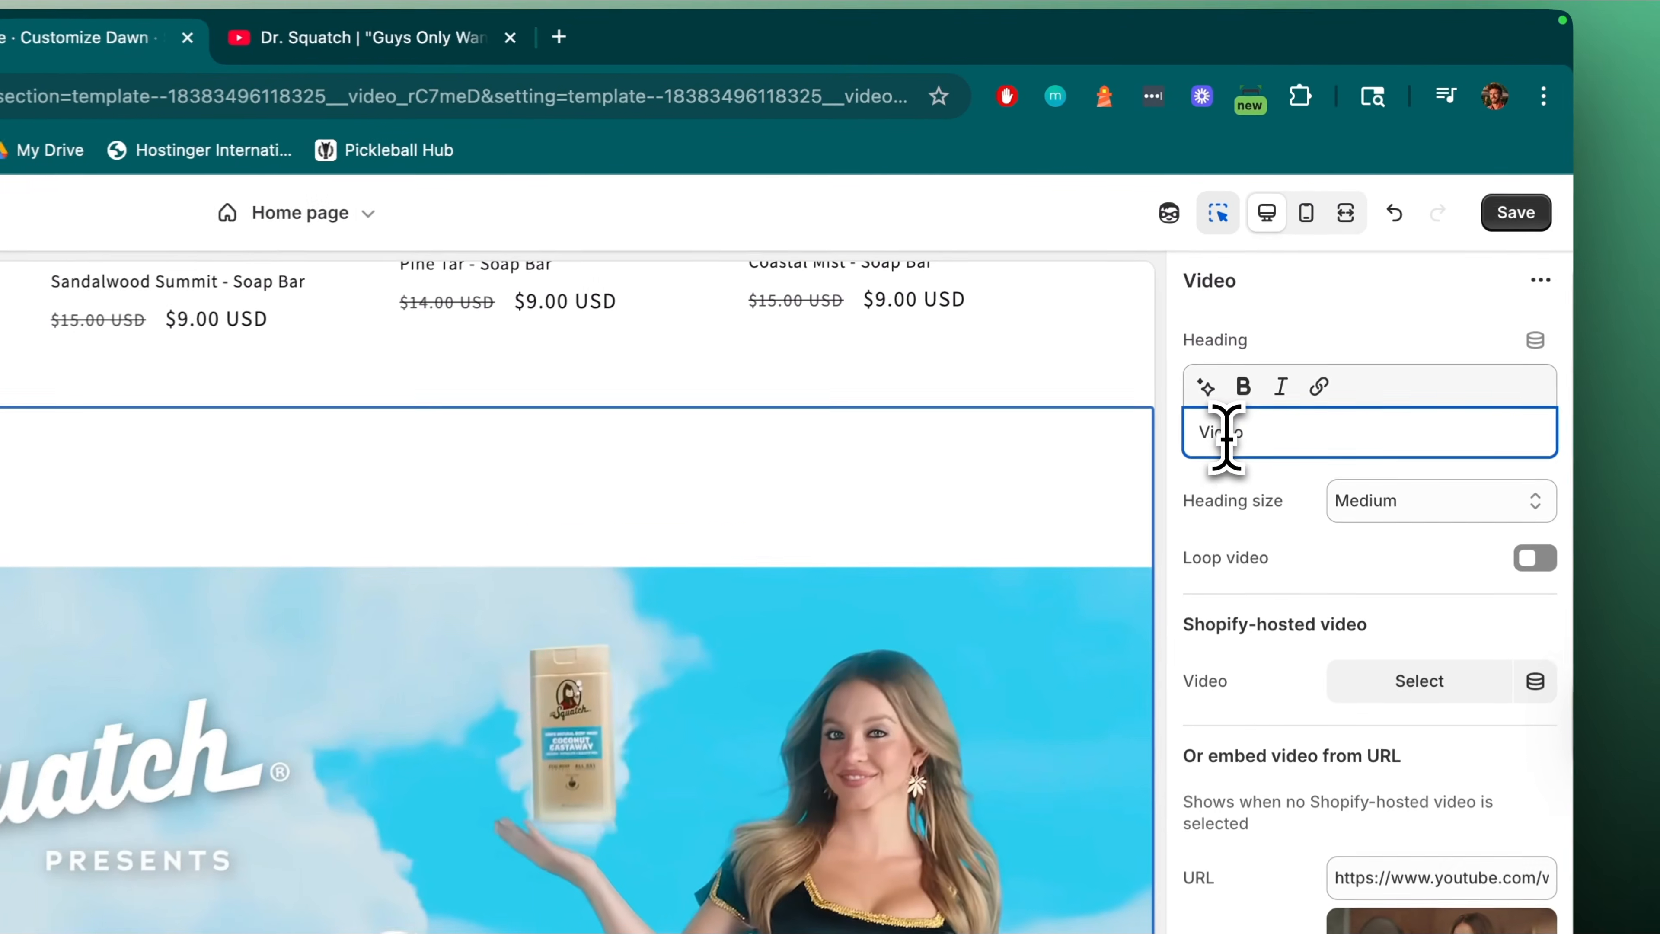
double_click(1266, 298)
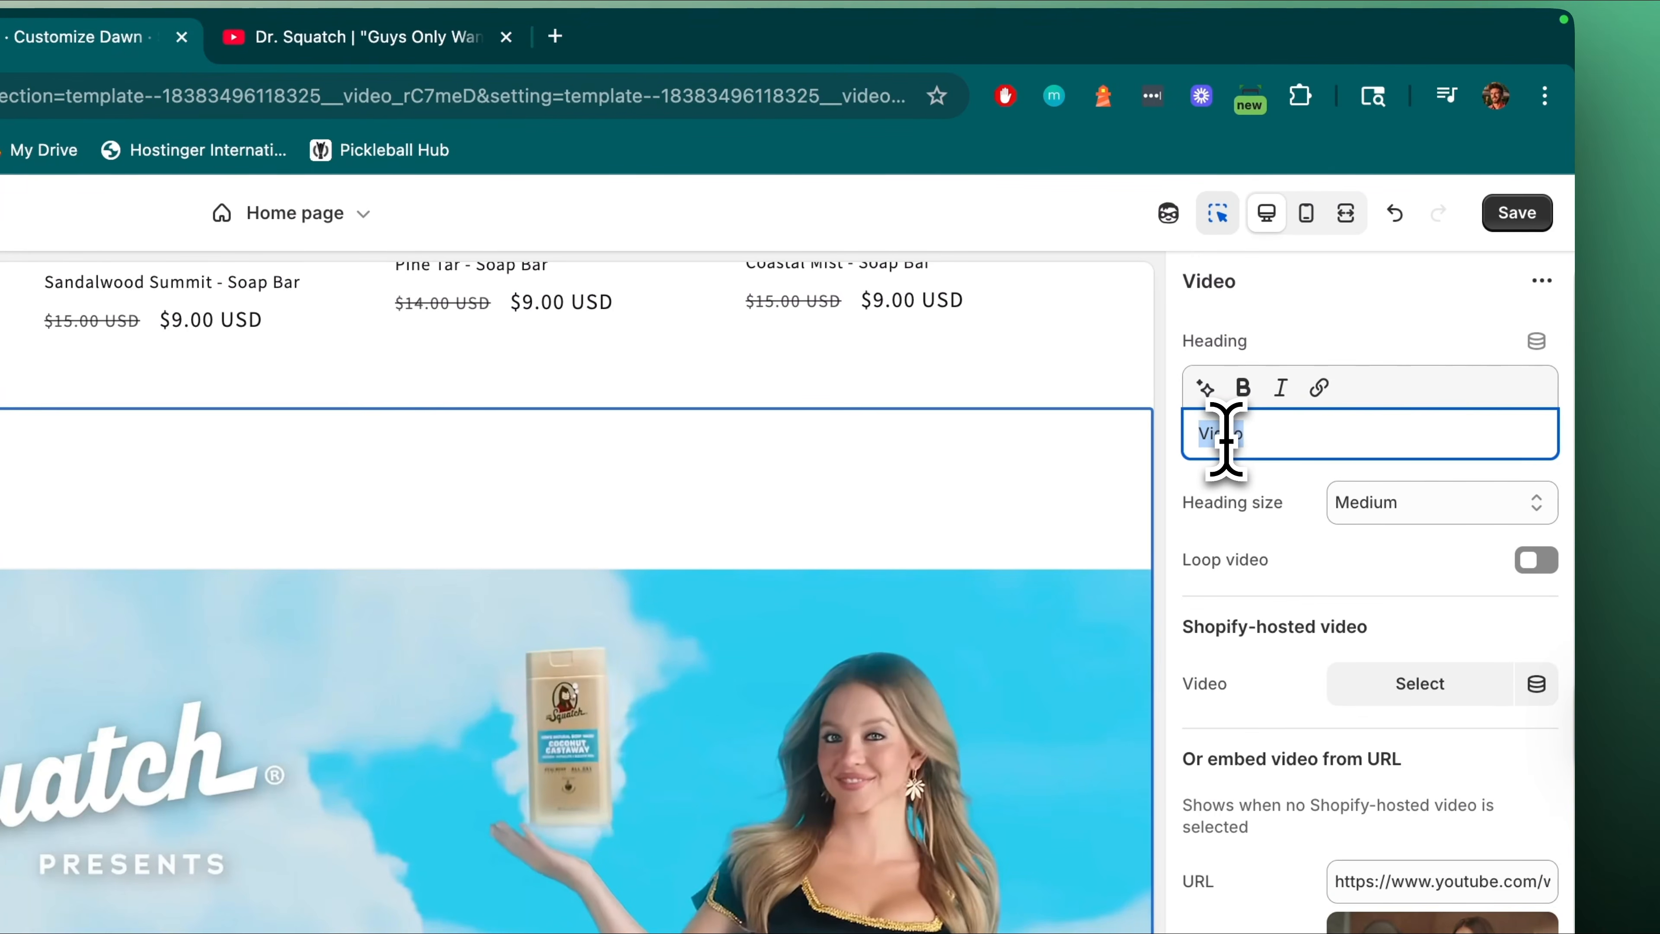
key(BackSpace)
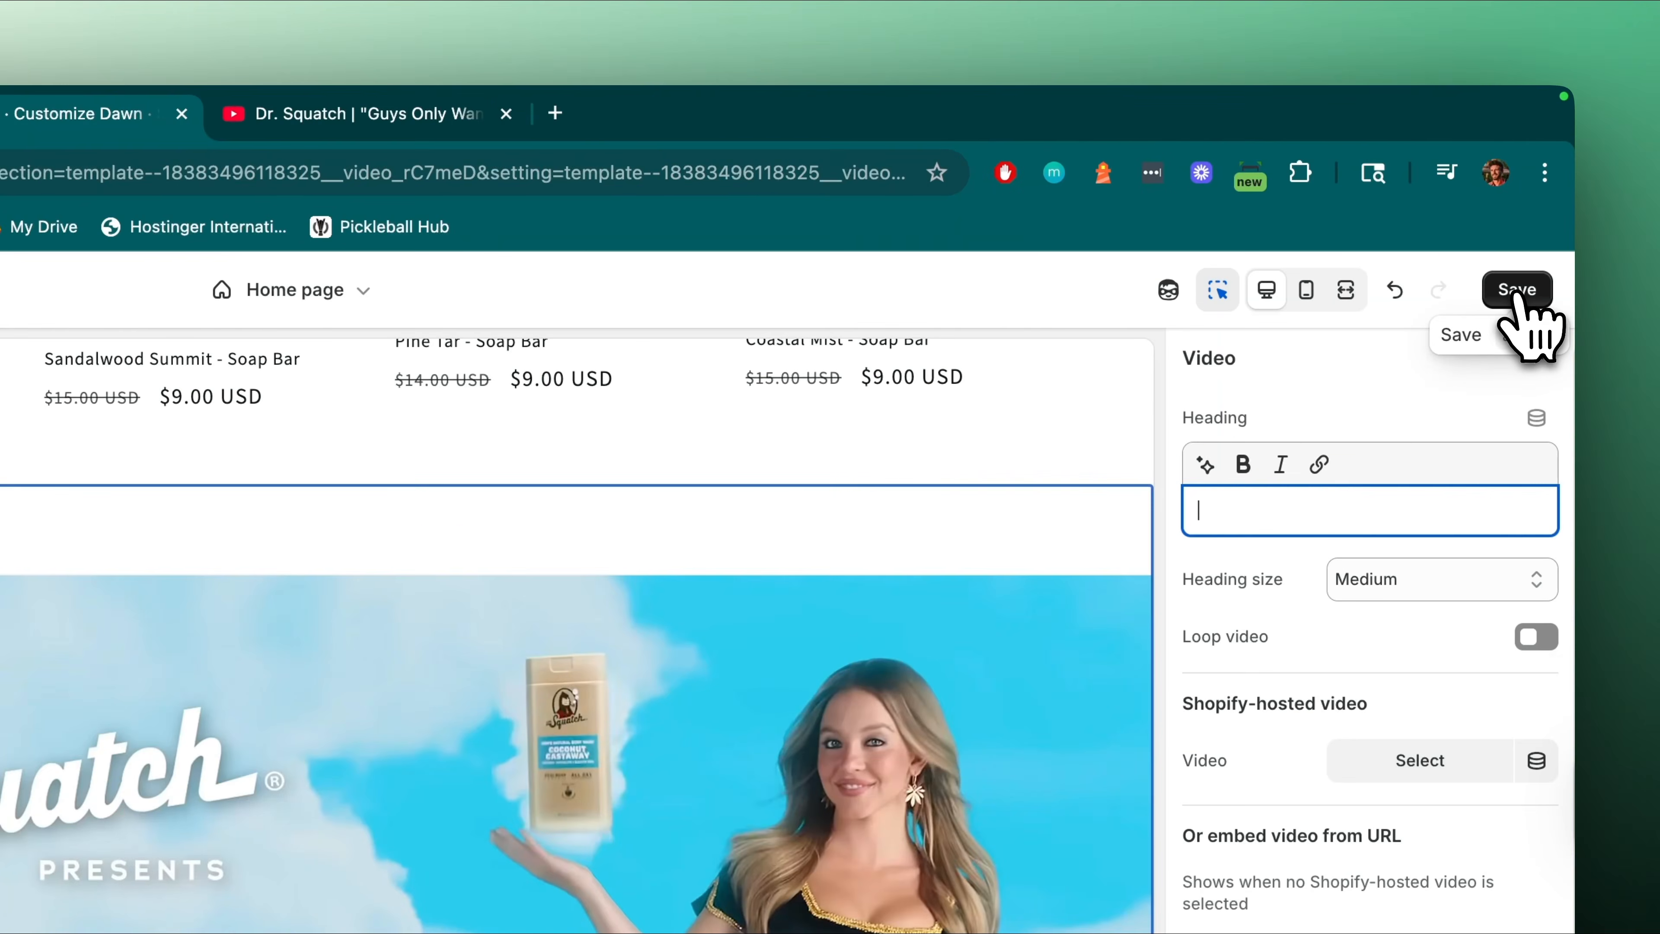
click(1411, 190)
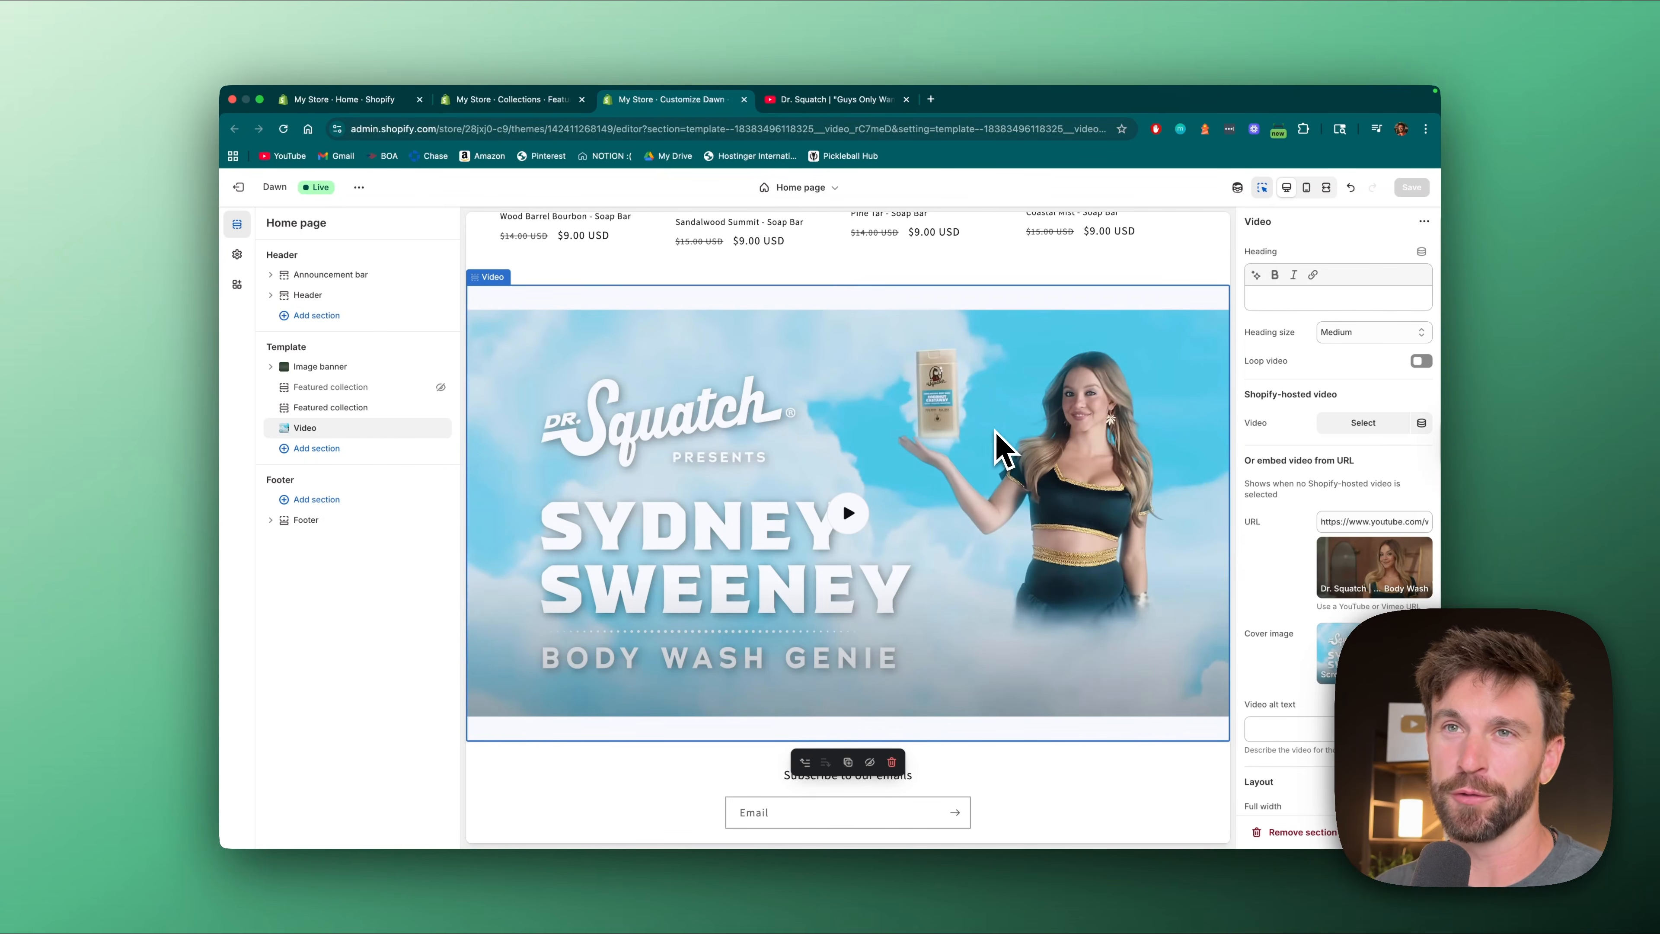
- View the live storefront and check the home page from the banner down to the video section
click(361, 190)
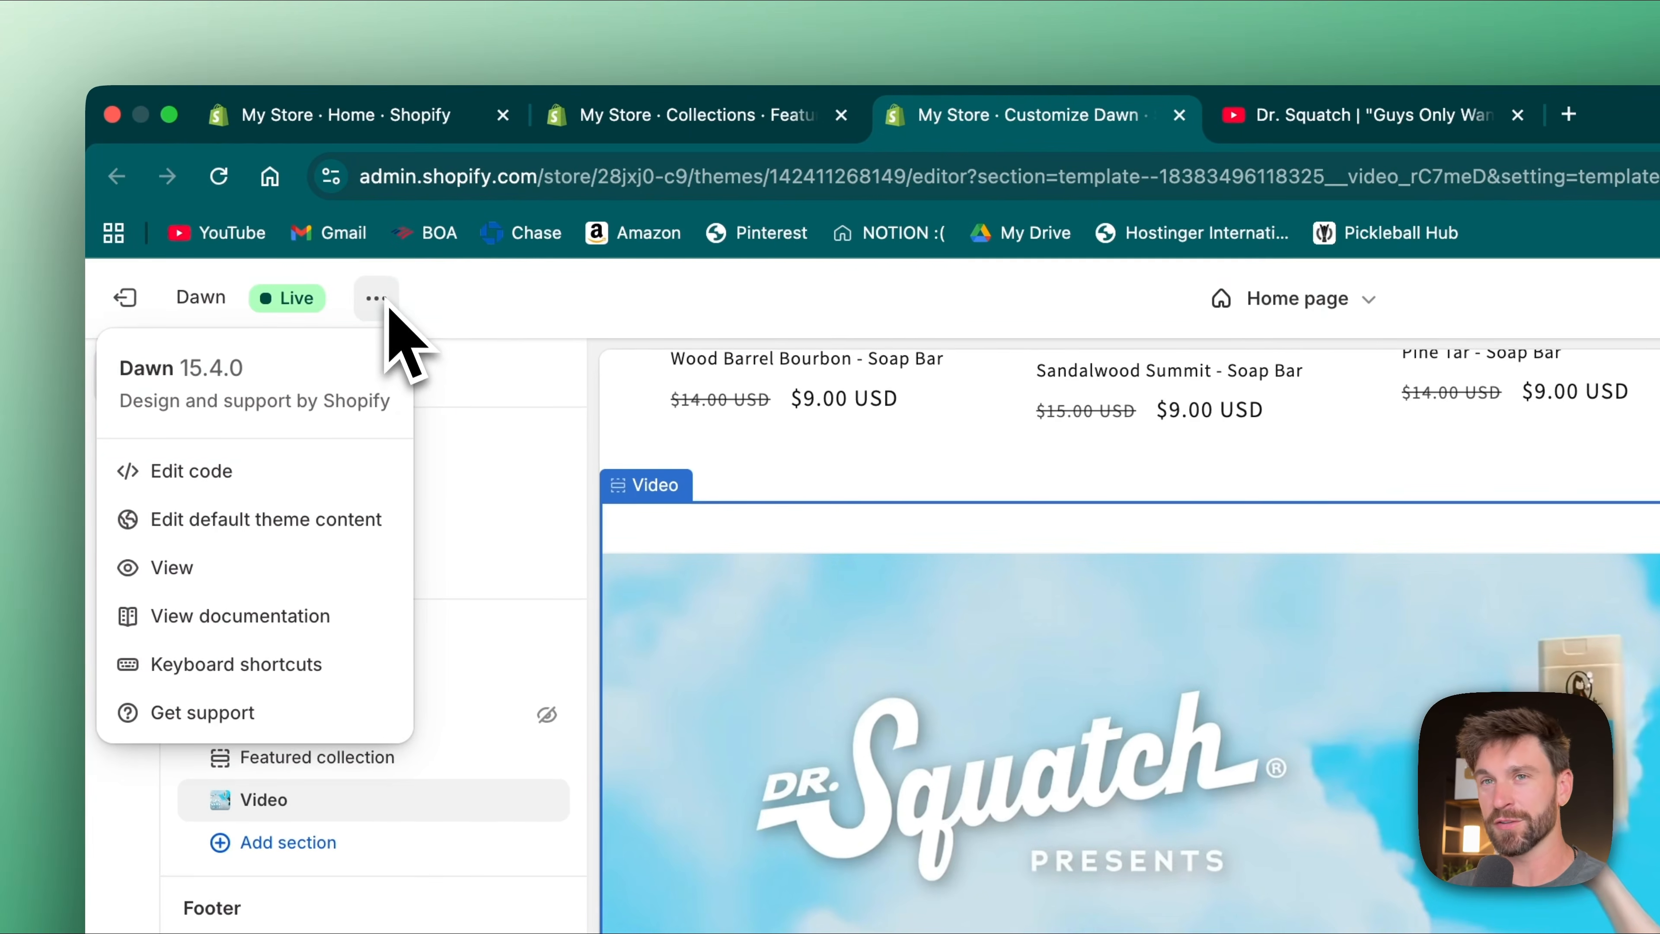
click(226, 568)
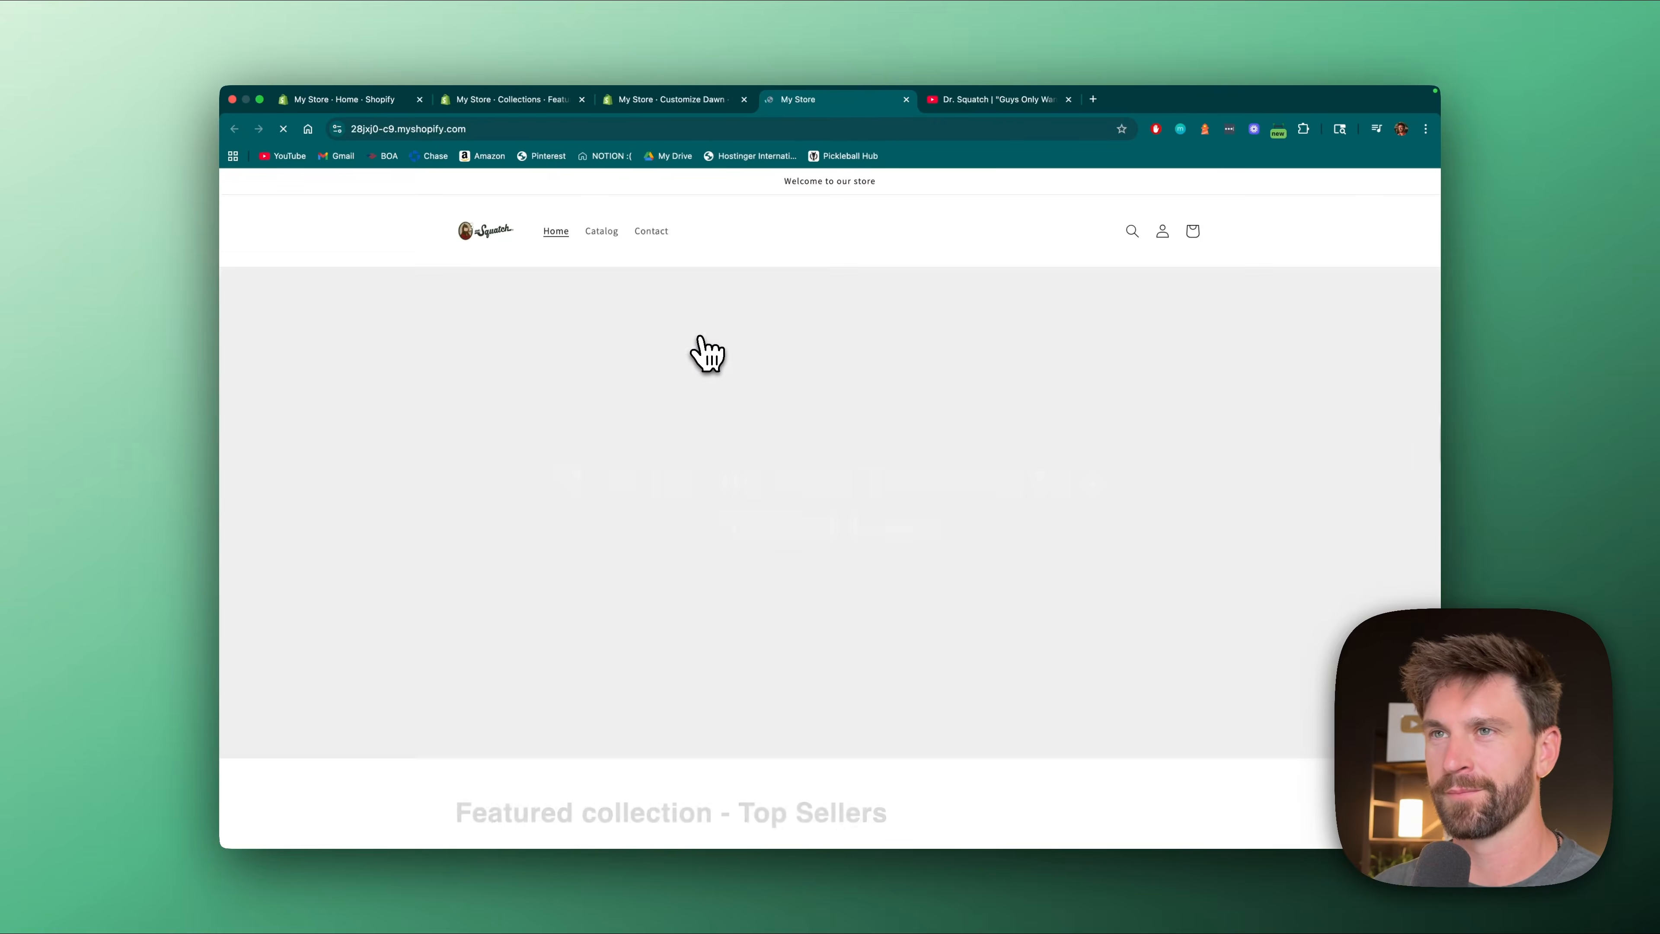
scroll(840, 407, down, 10)
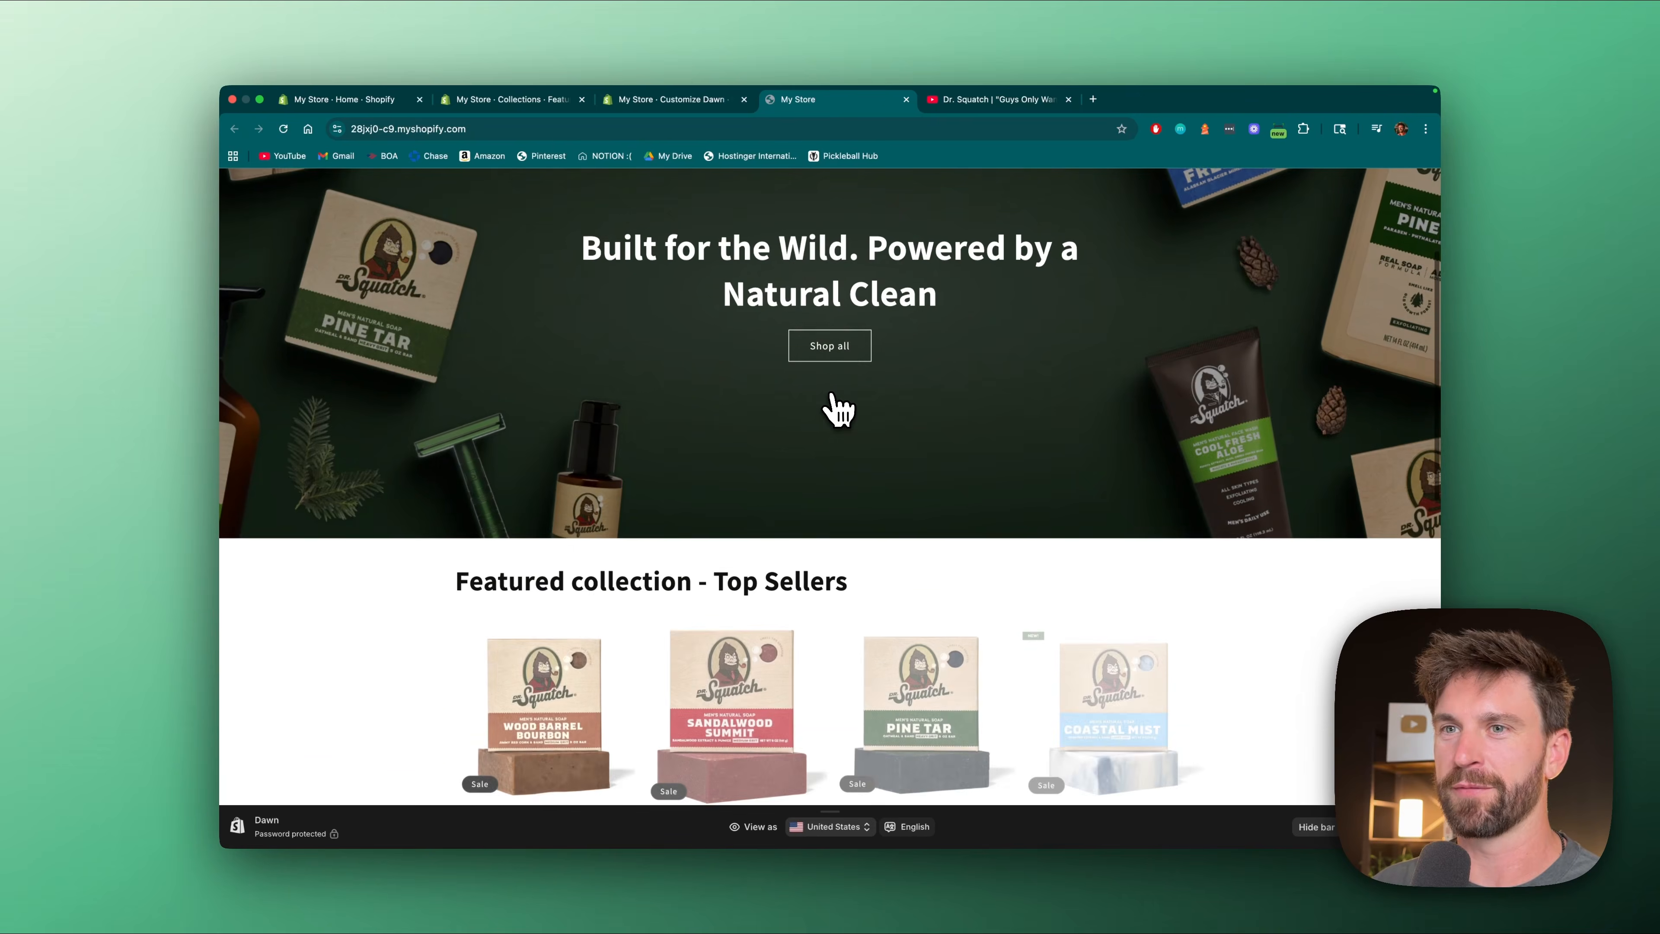
scroll(839, 402, down, 8)
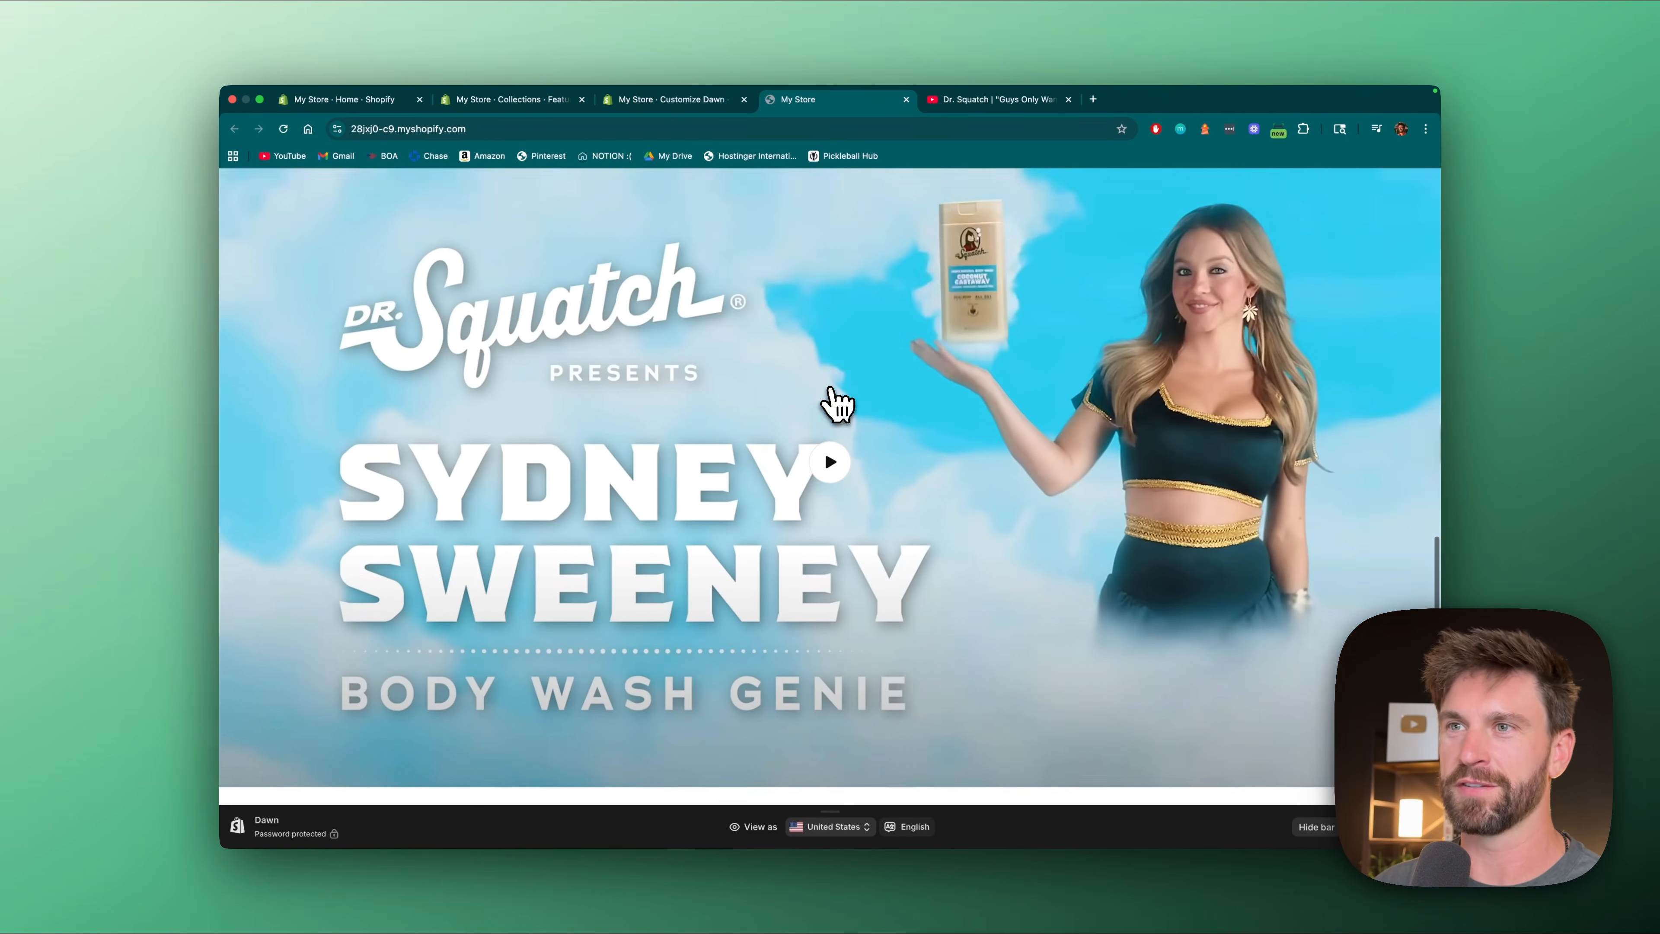
scroll(803, 366, up, 18)
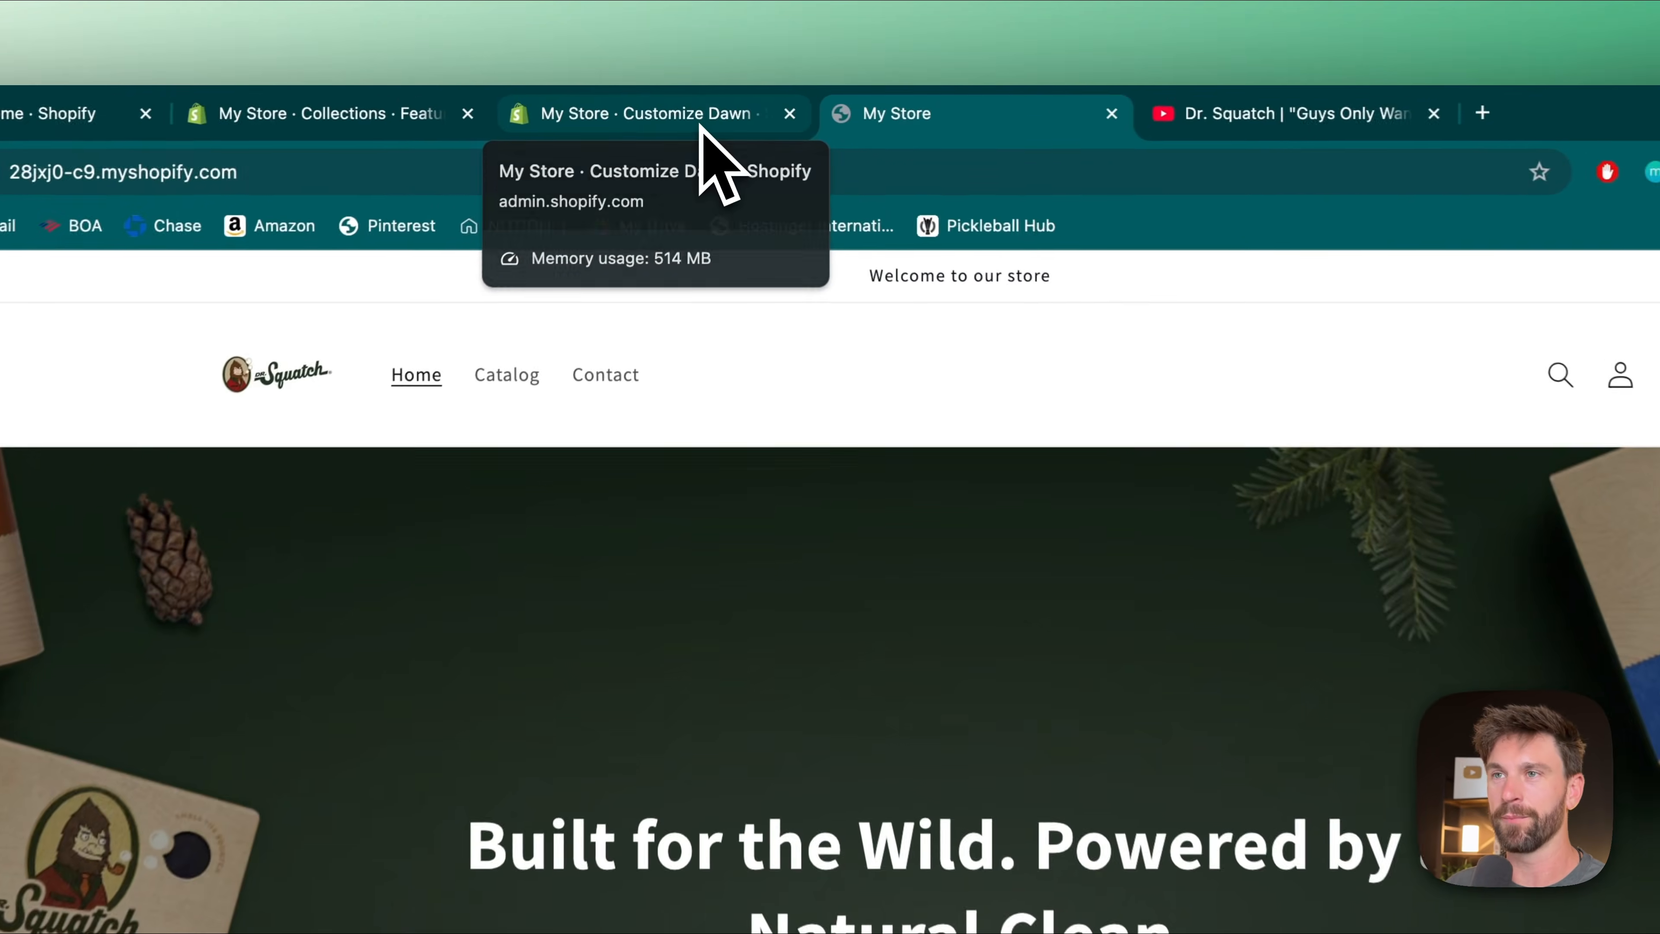
- Back in the theme editor, add a Featured product section below the video, assign "8-Pack Discount - Our Favorites", and save
click(674, 100)
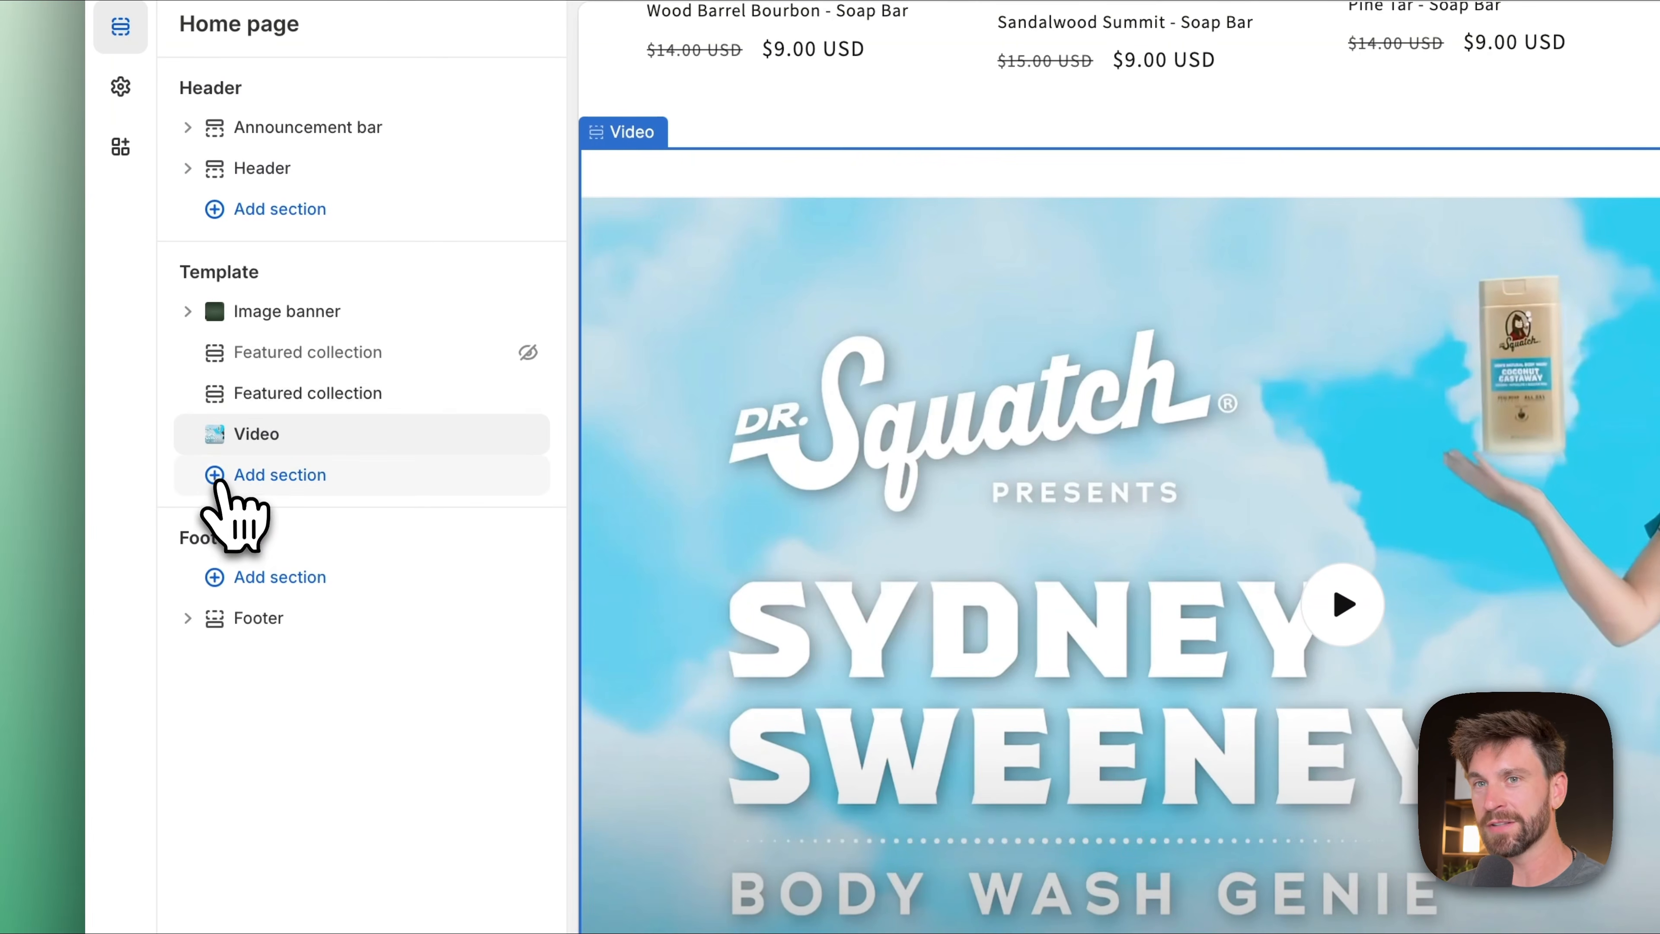
click(216, 476)
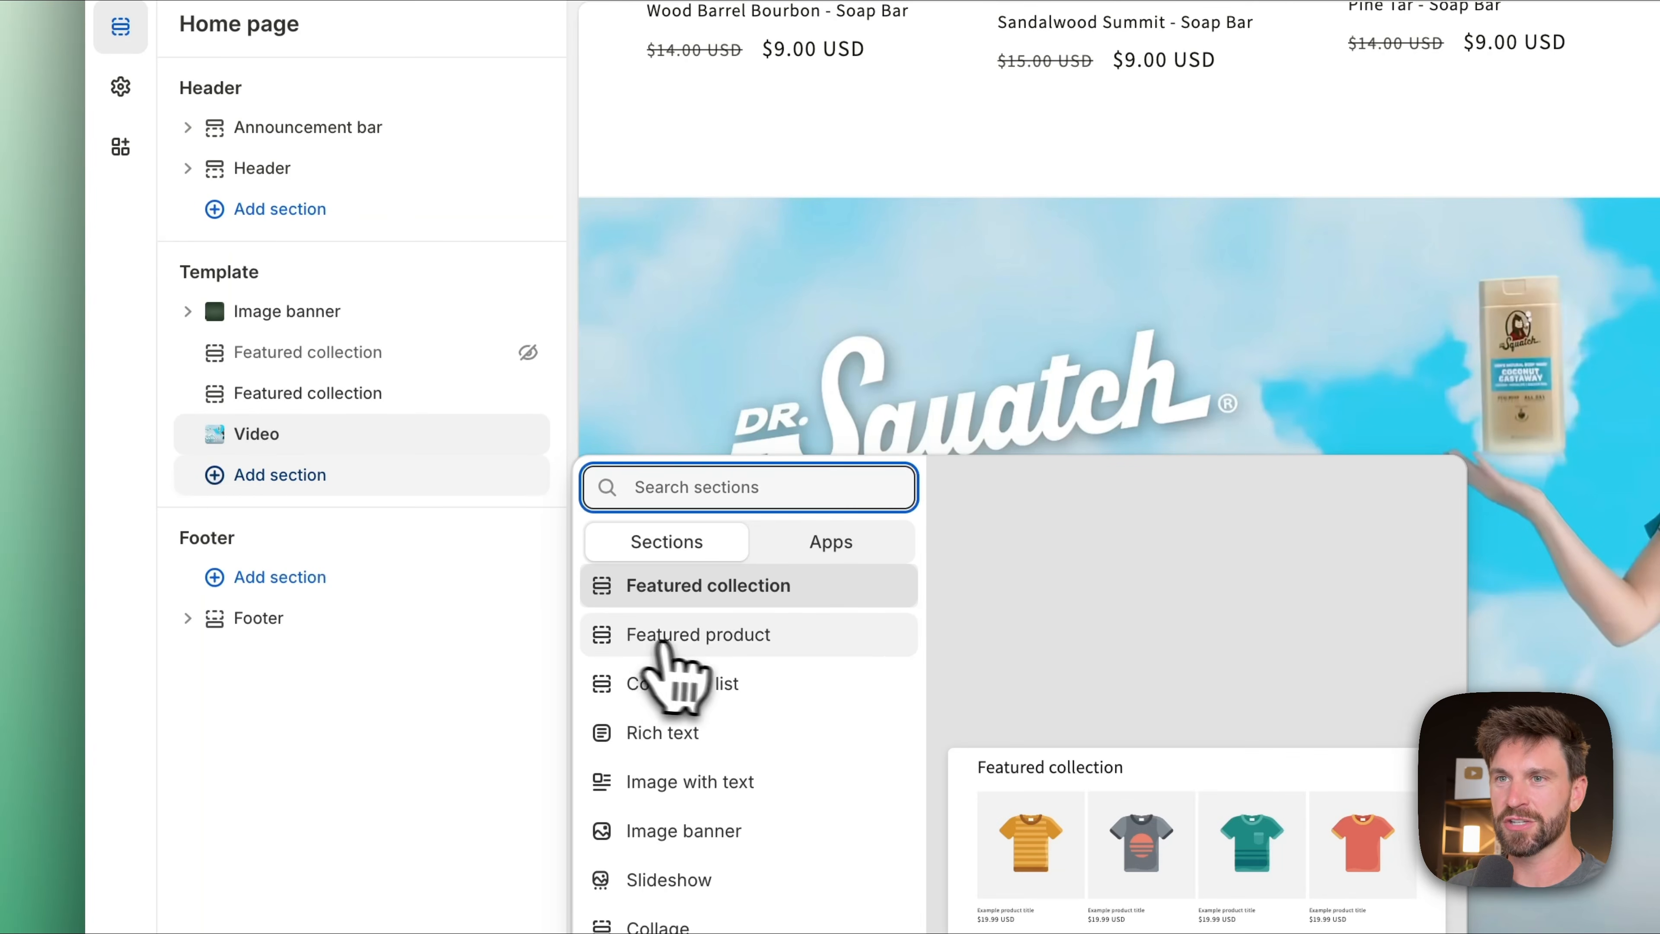
click(697, 645)
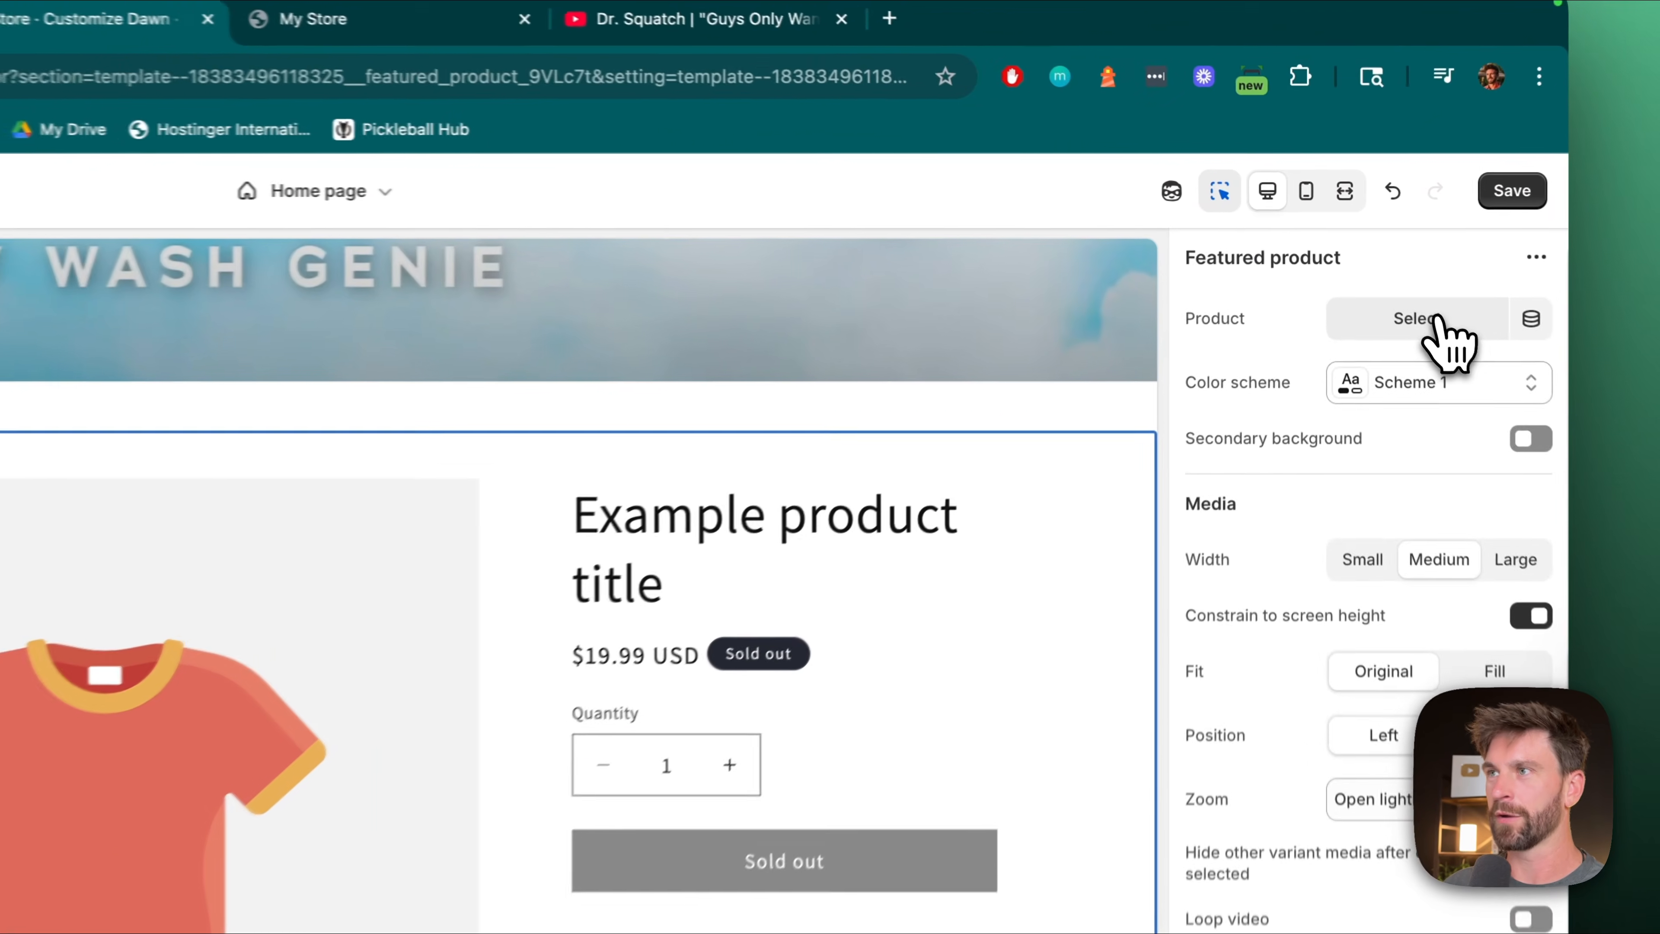
click(1373, 258)
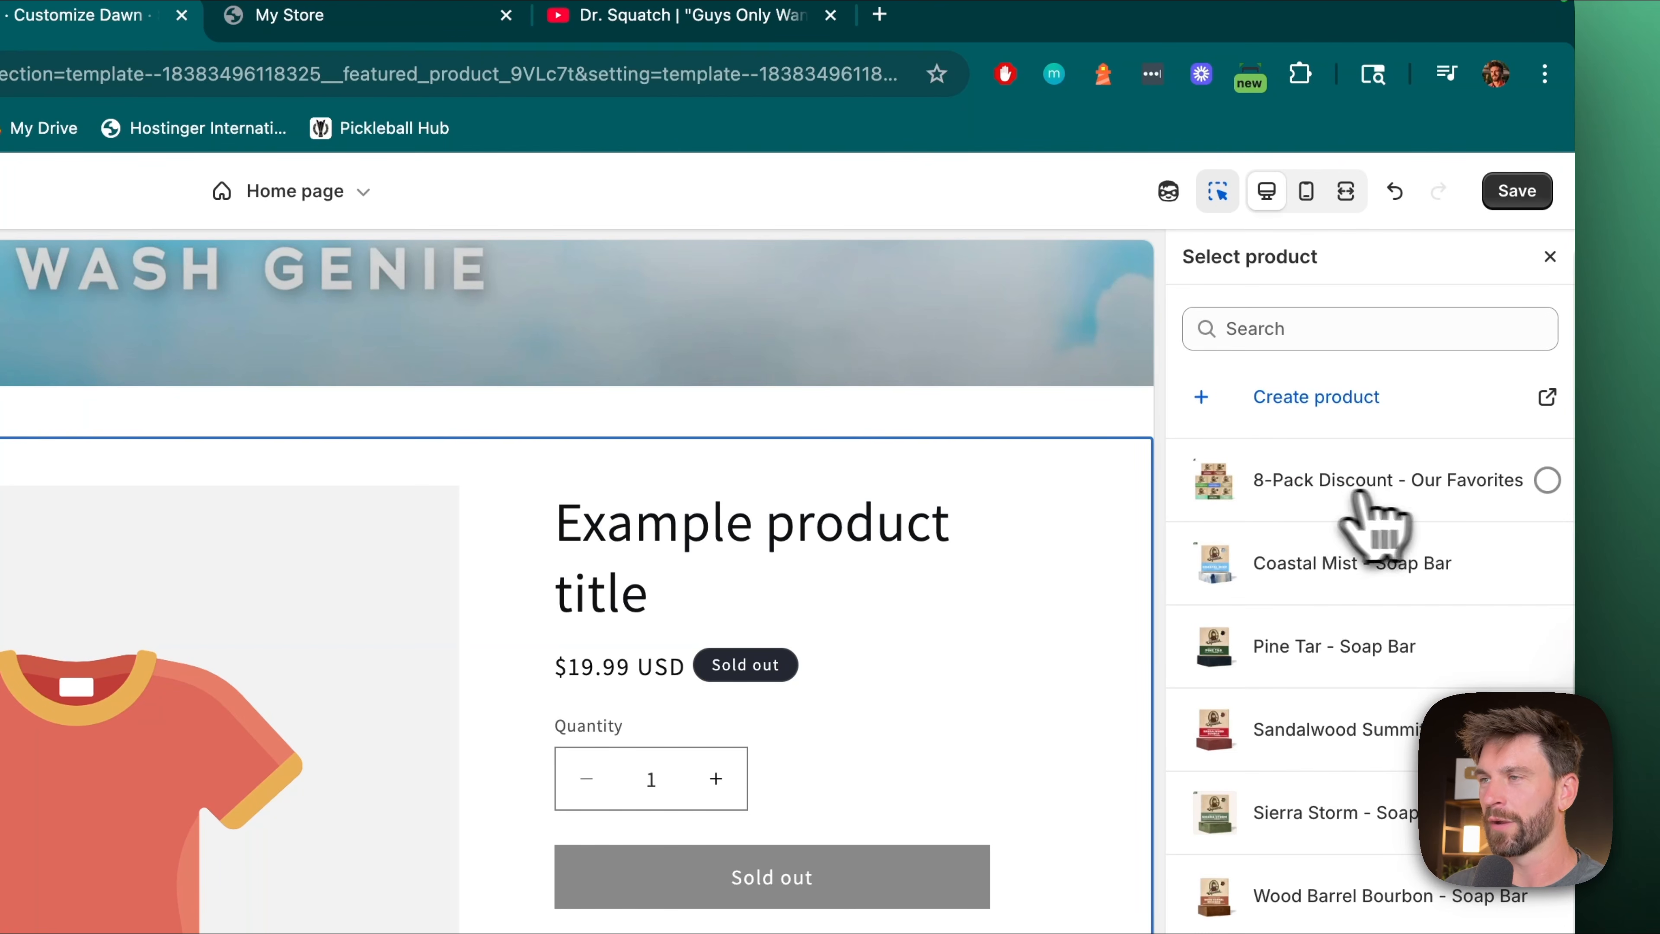
click(1314, 504)
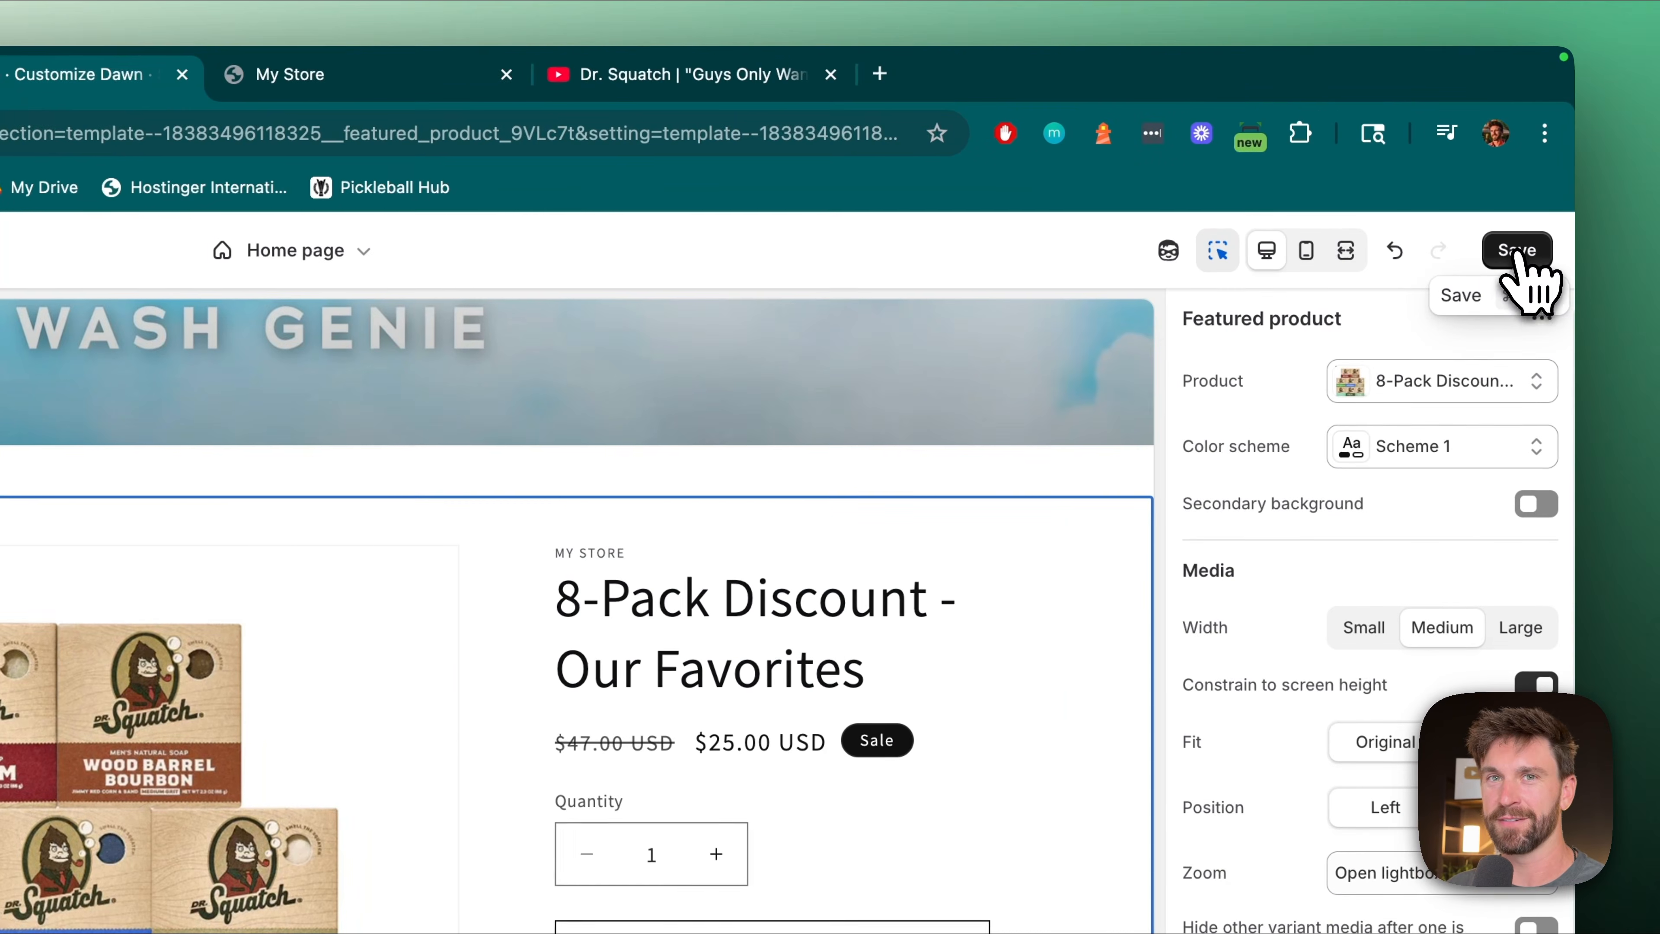
click(1412, 187)
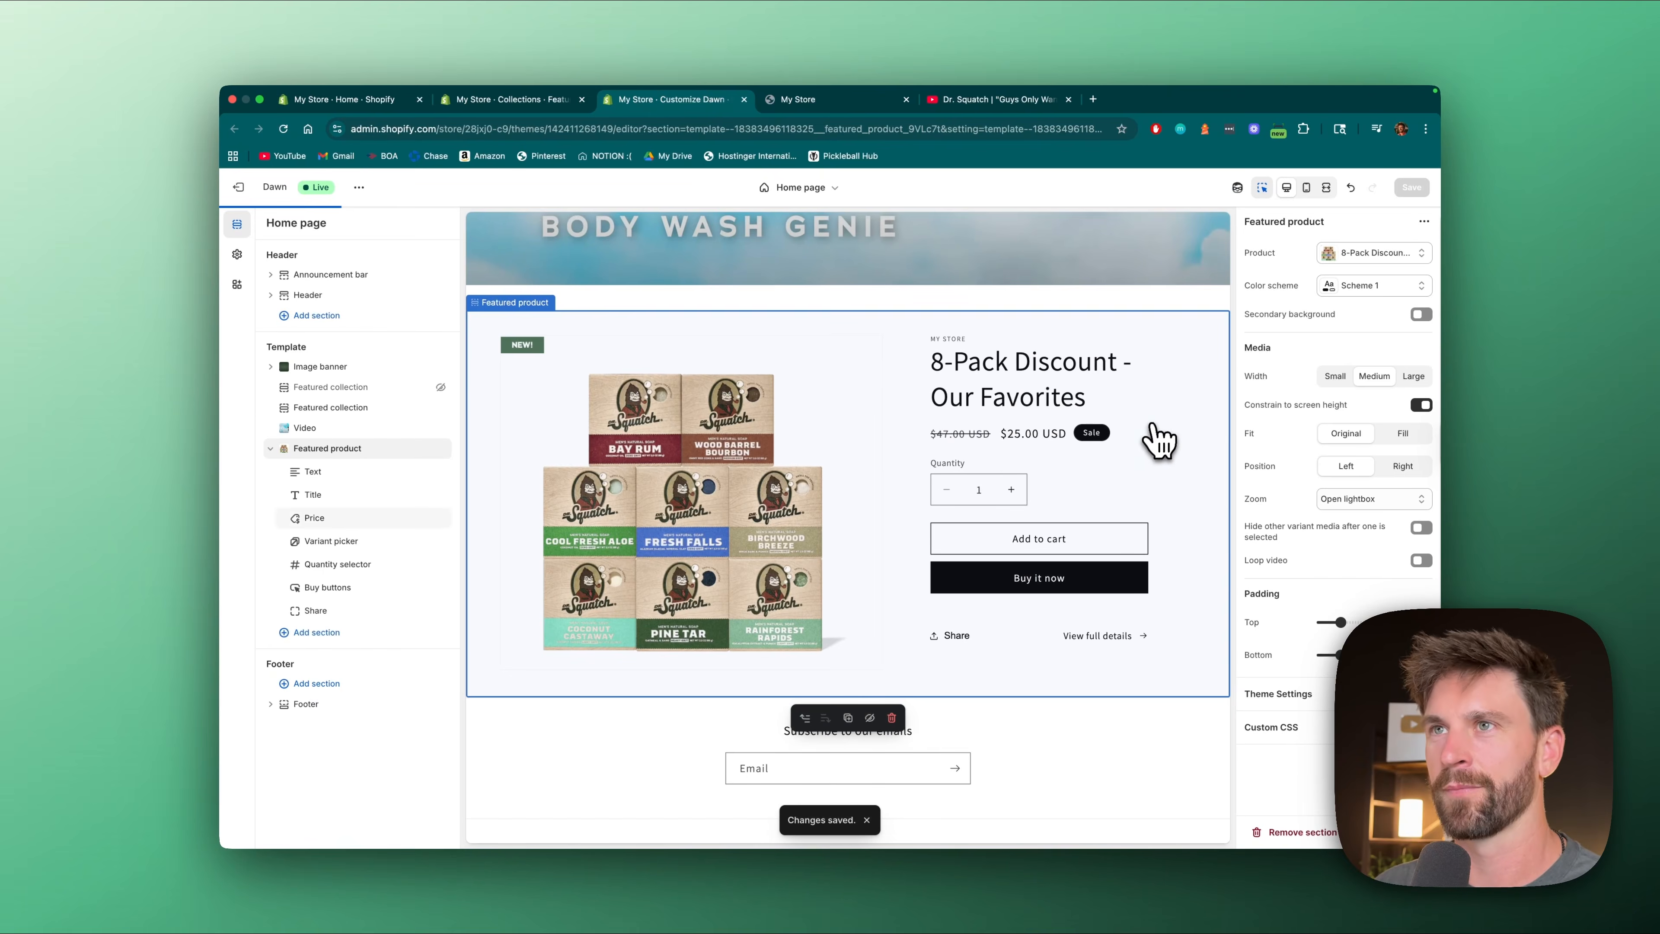
- Change the label of the image banner's "Shop all" button to "Get Our 8-Pack Discount!"
scroll(1045, 455, up, 15)
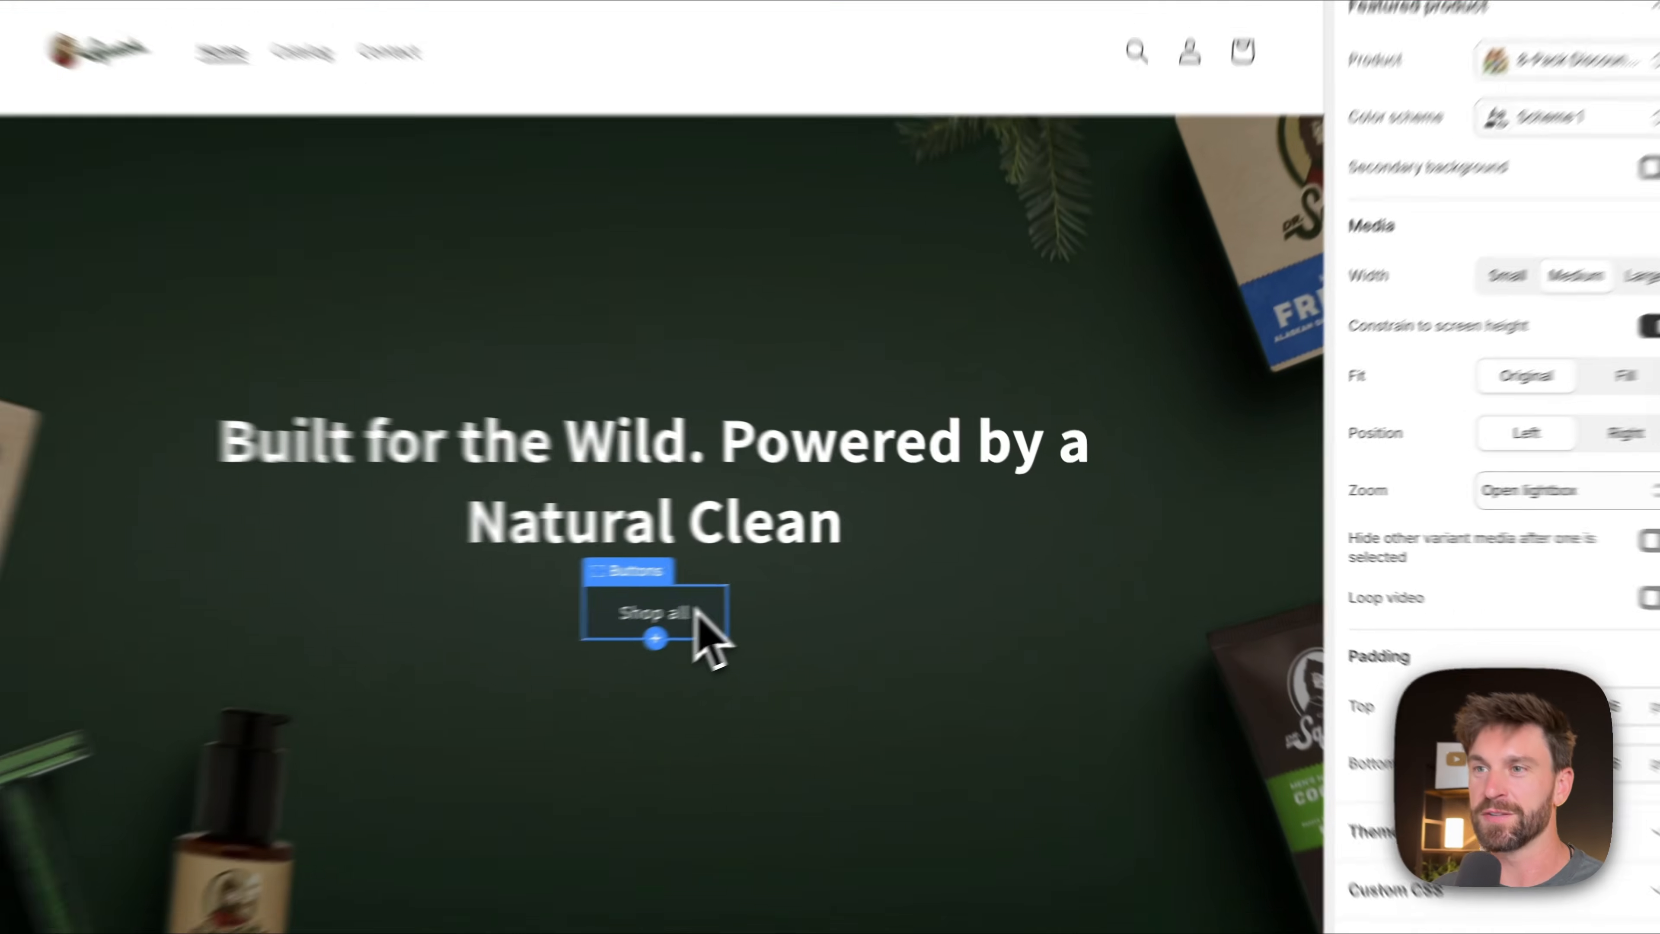
click(712, 632)
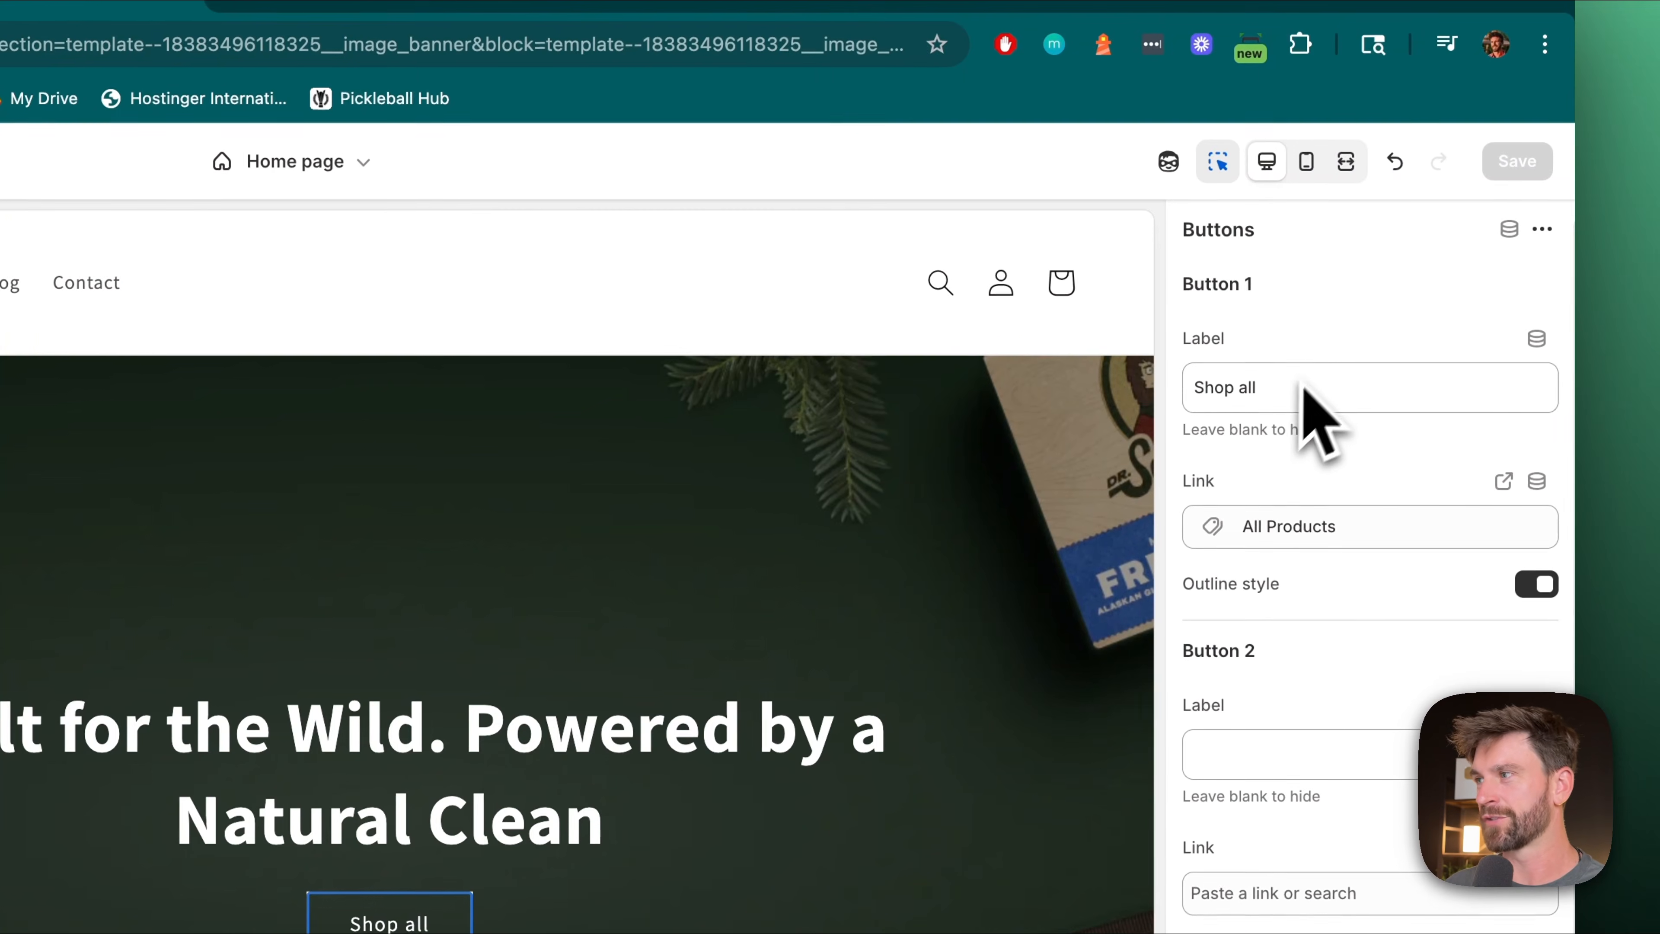
triple_click(1287, 387)
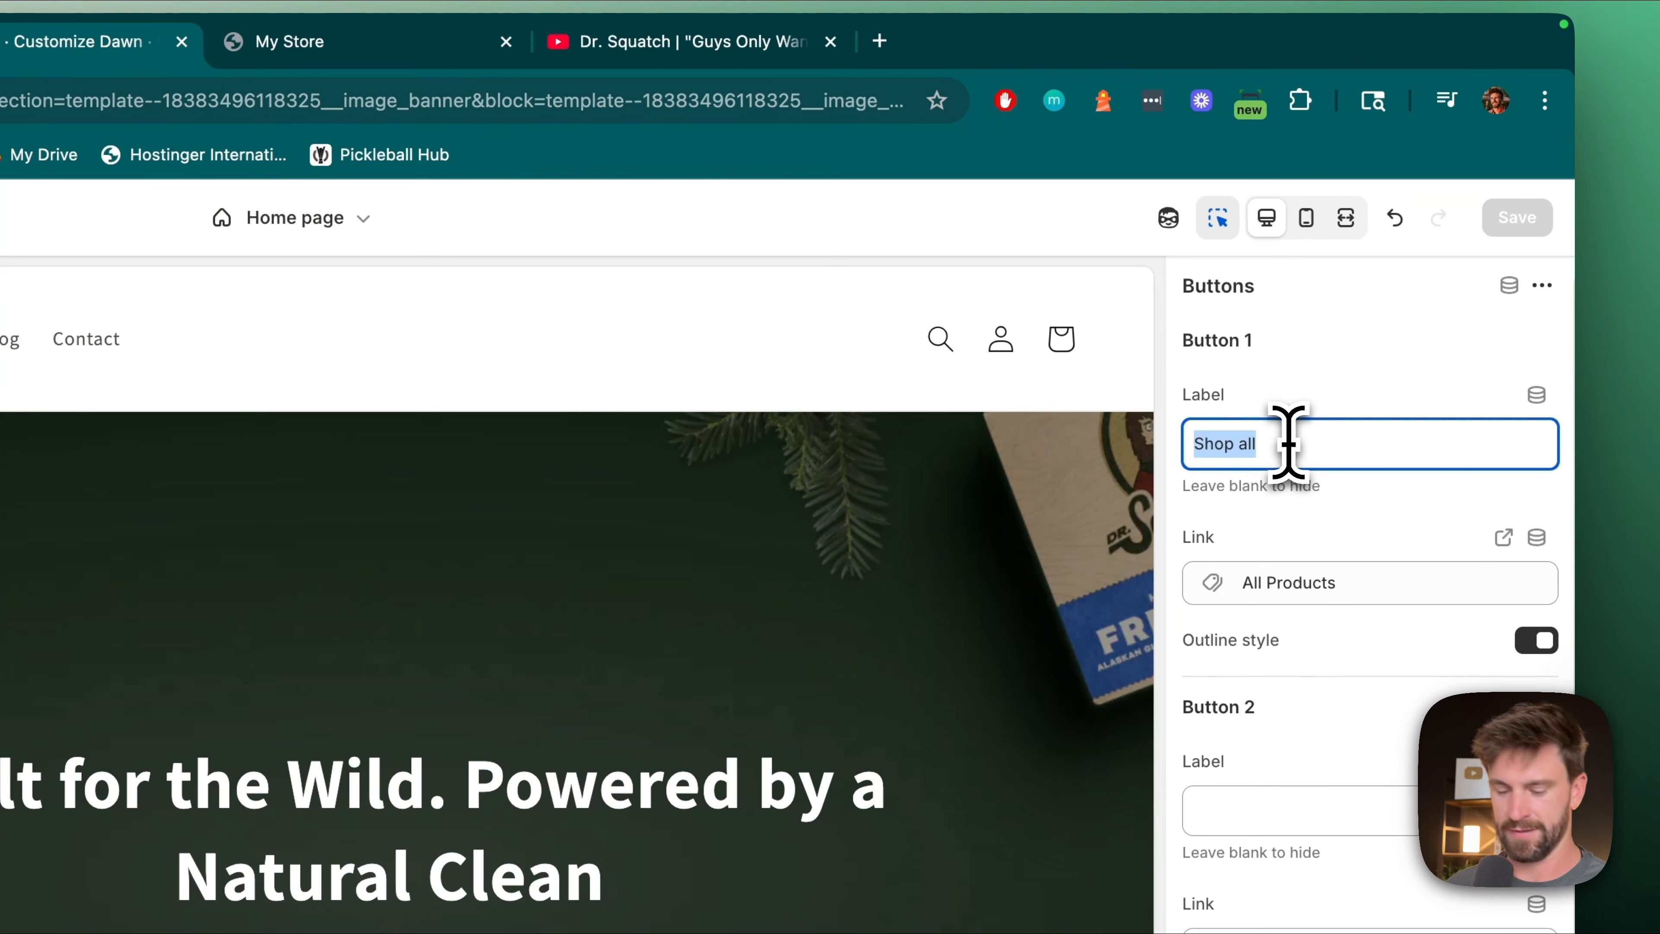
text(Get our)
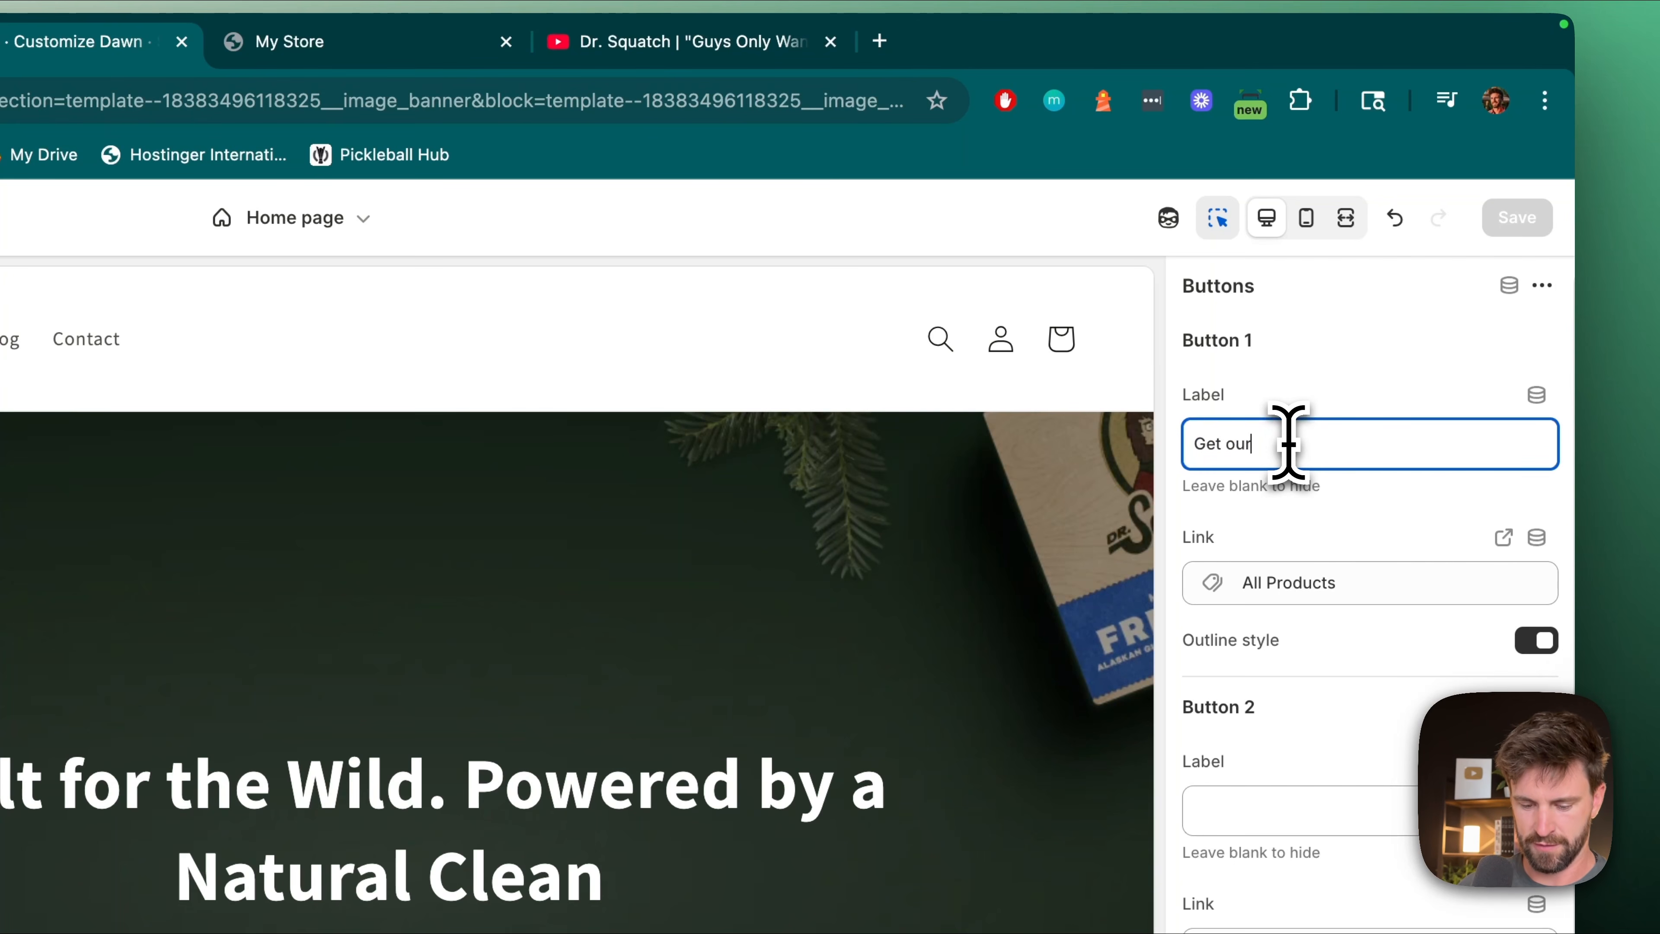
text( 8-Pack Discount!)
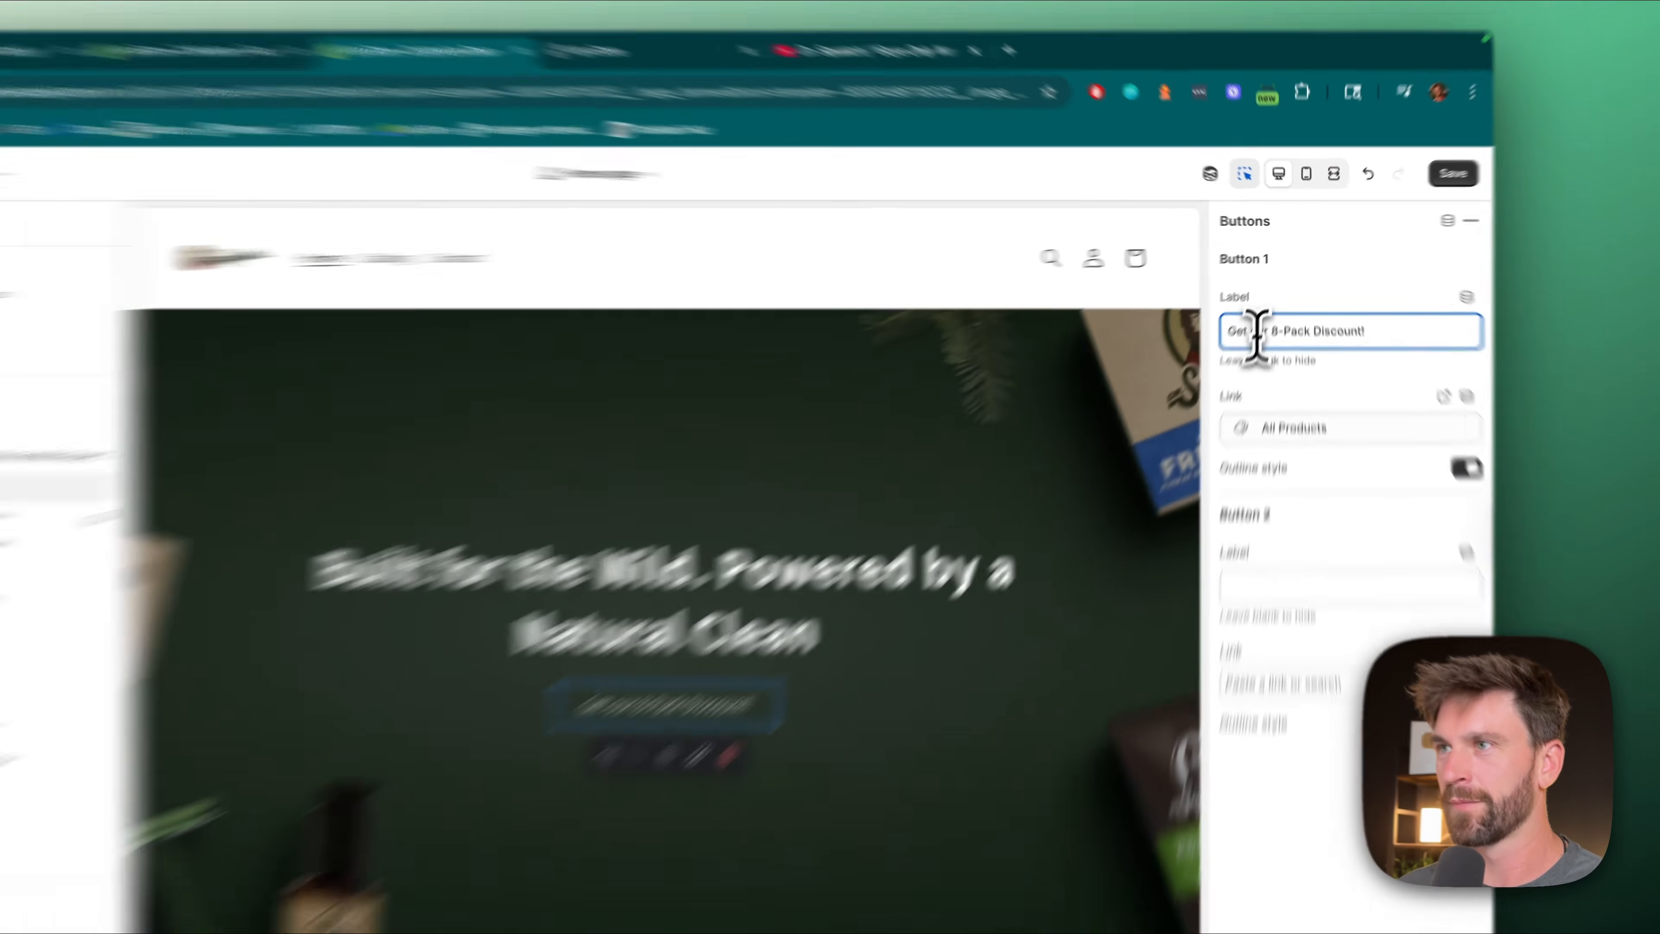
click(1258, 338)
key(BackSpace)
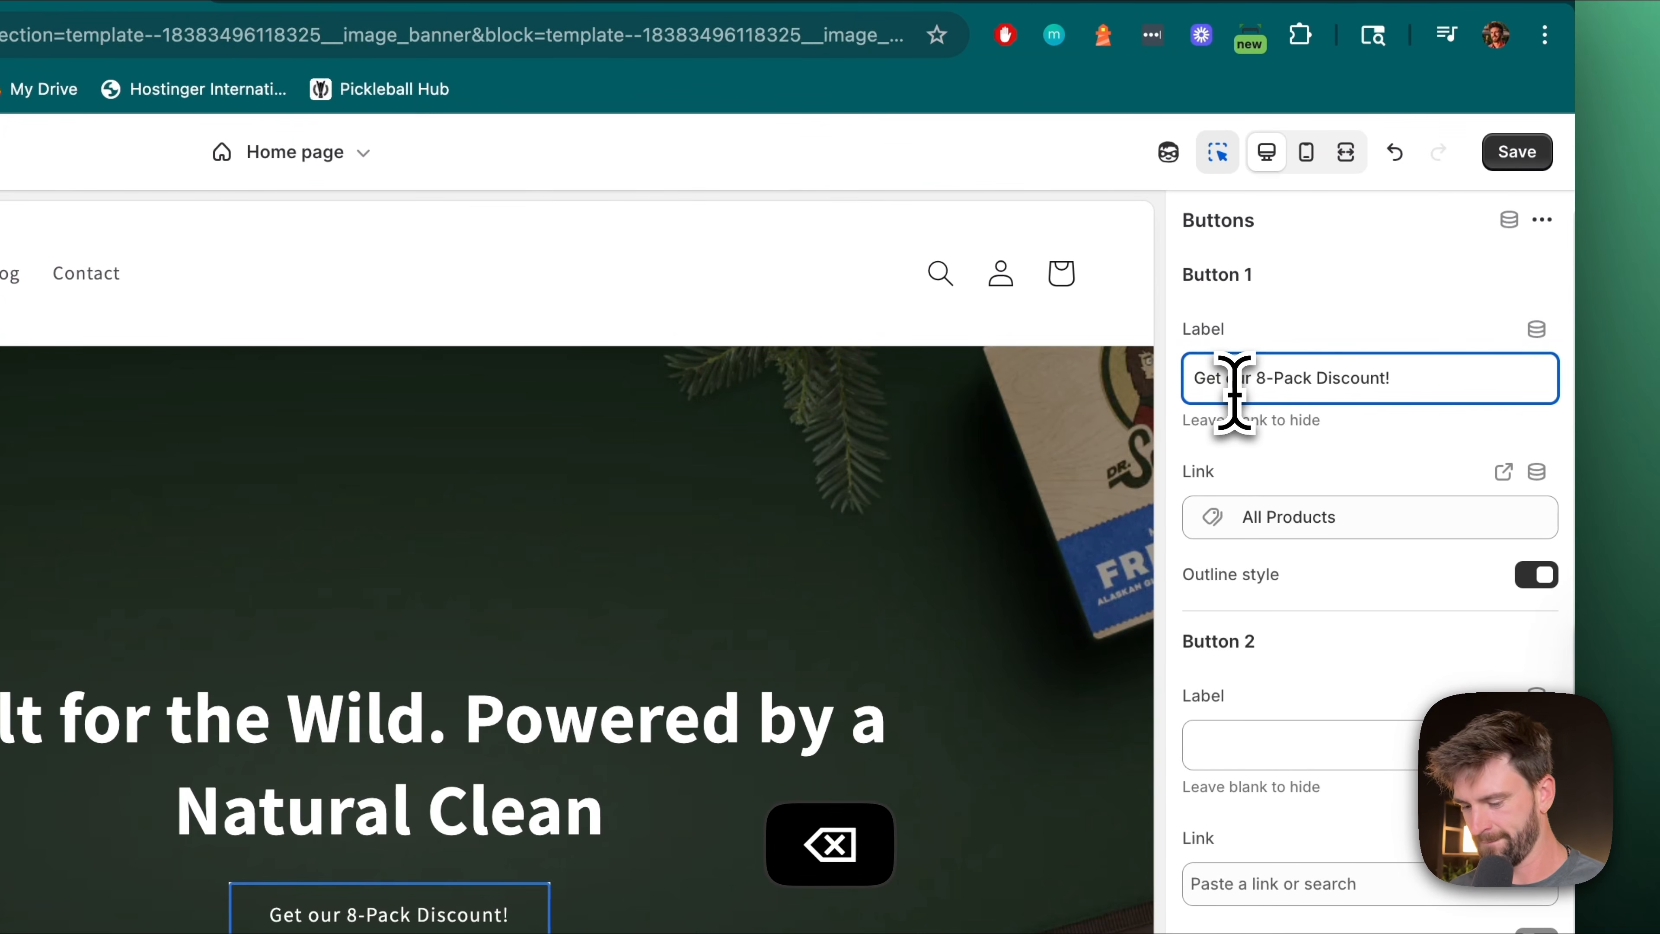
text(O)
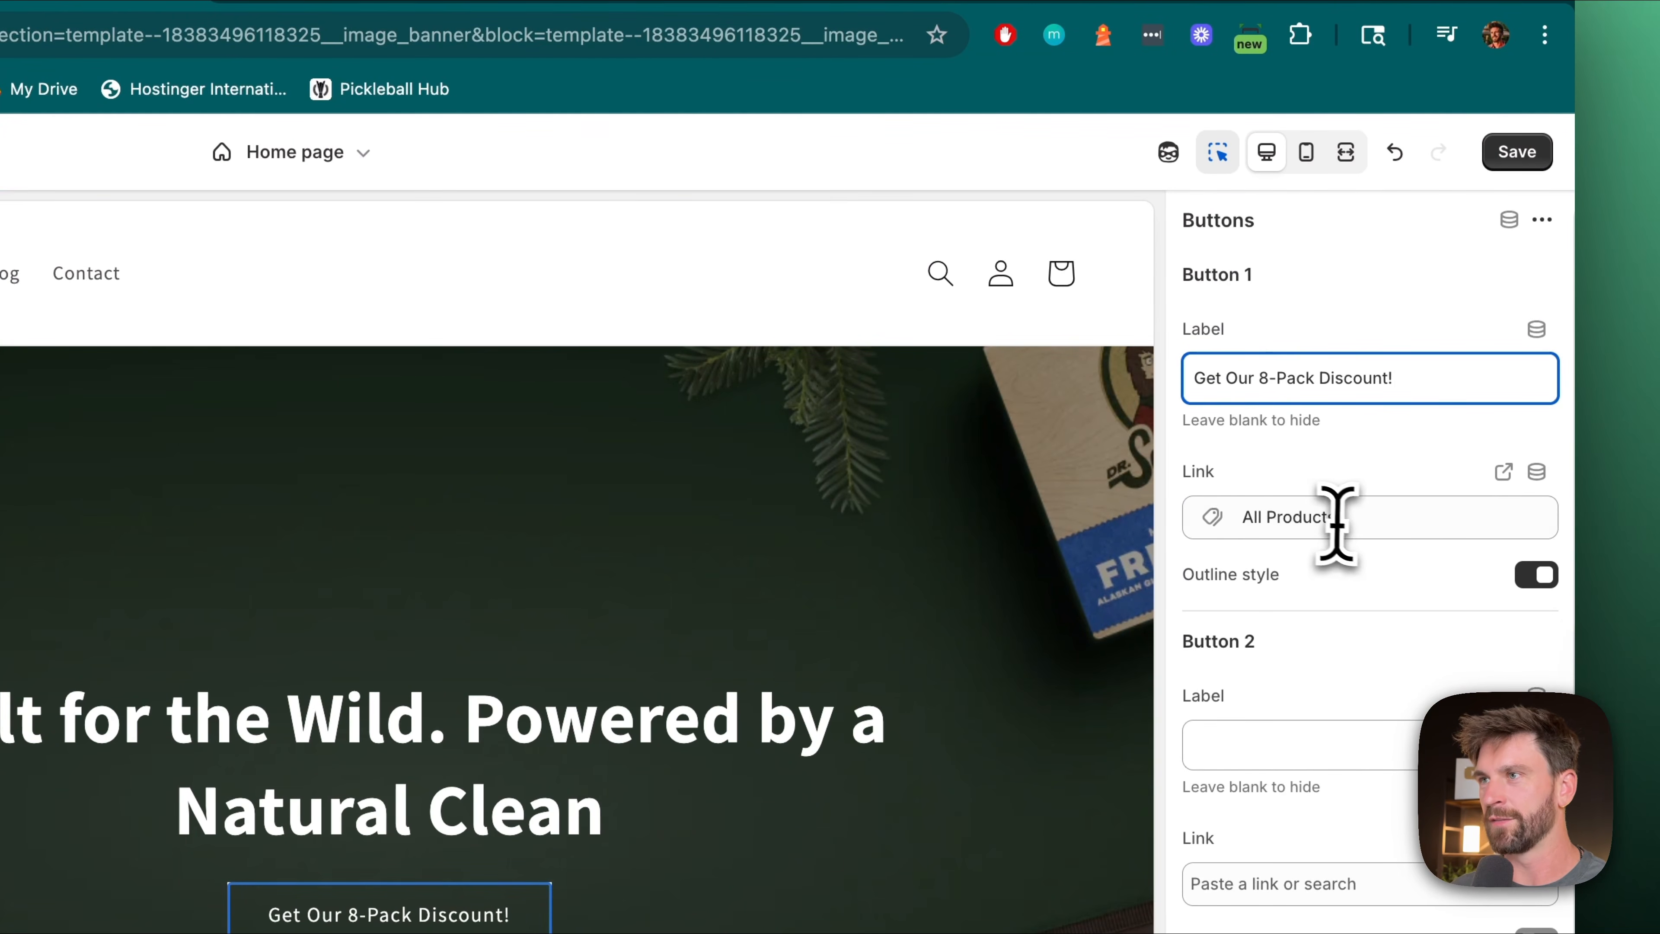
- Link the image banner's first button to the product "8-Pack Discount - Our Favorites" and save the home page
click(1345, 518)
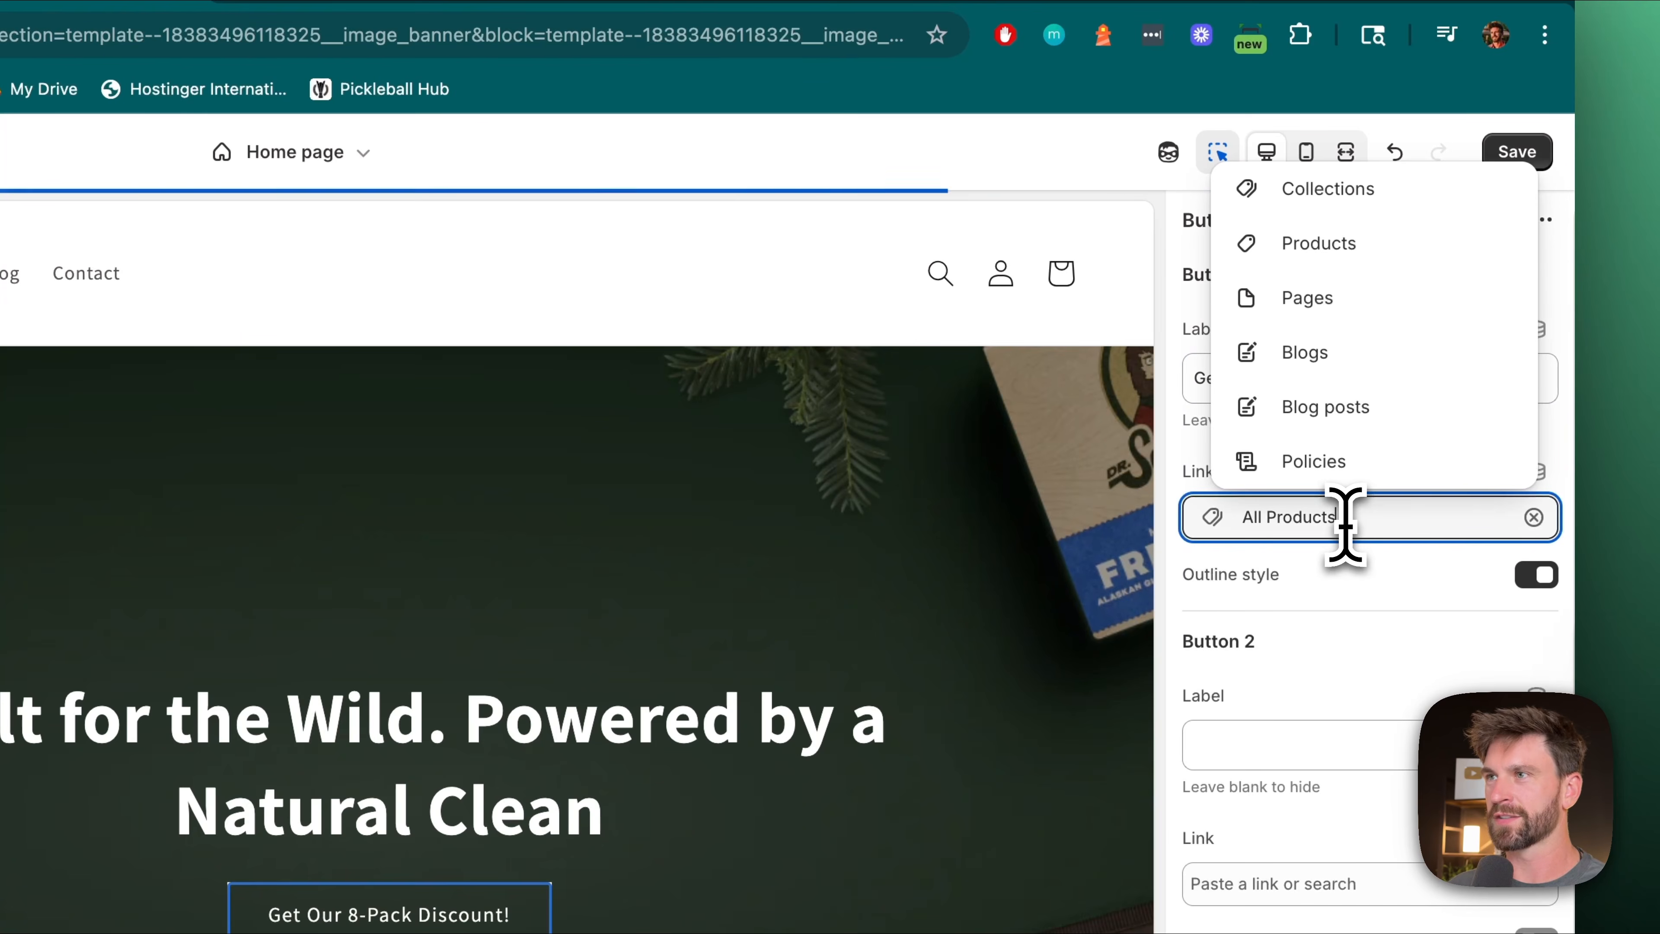
click(1352, 252)
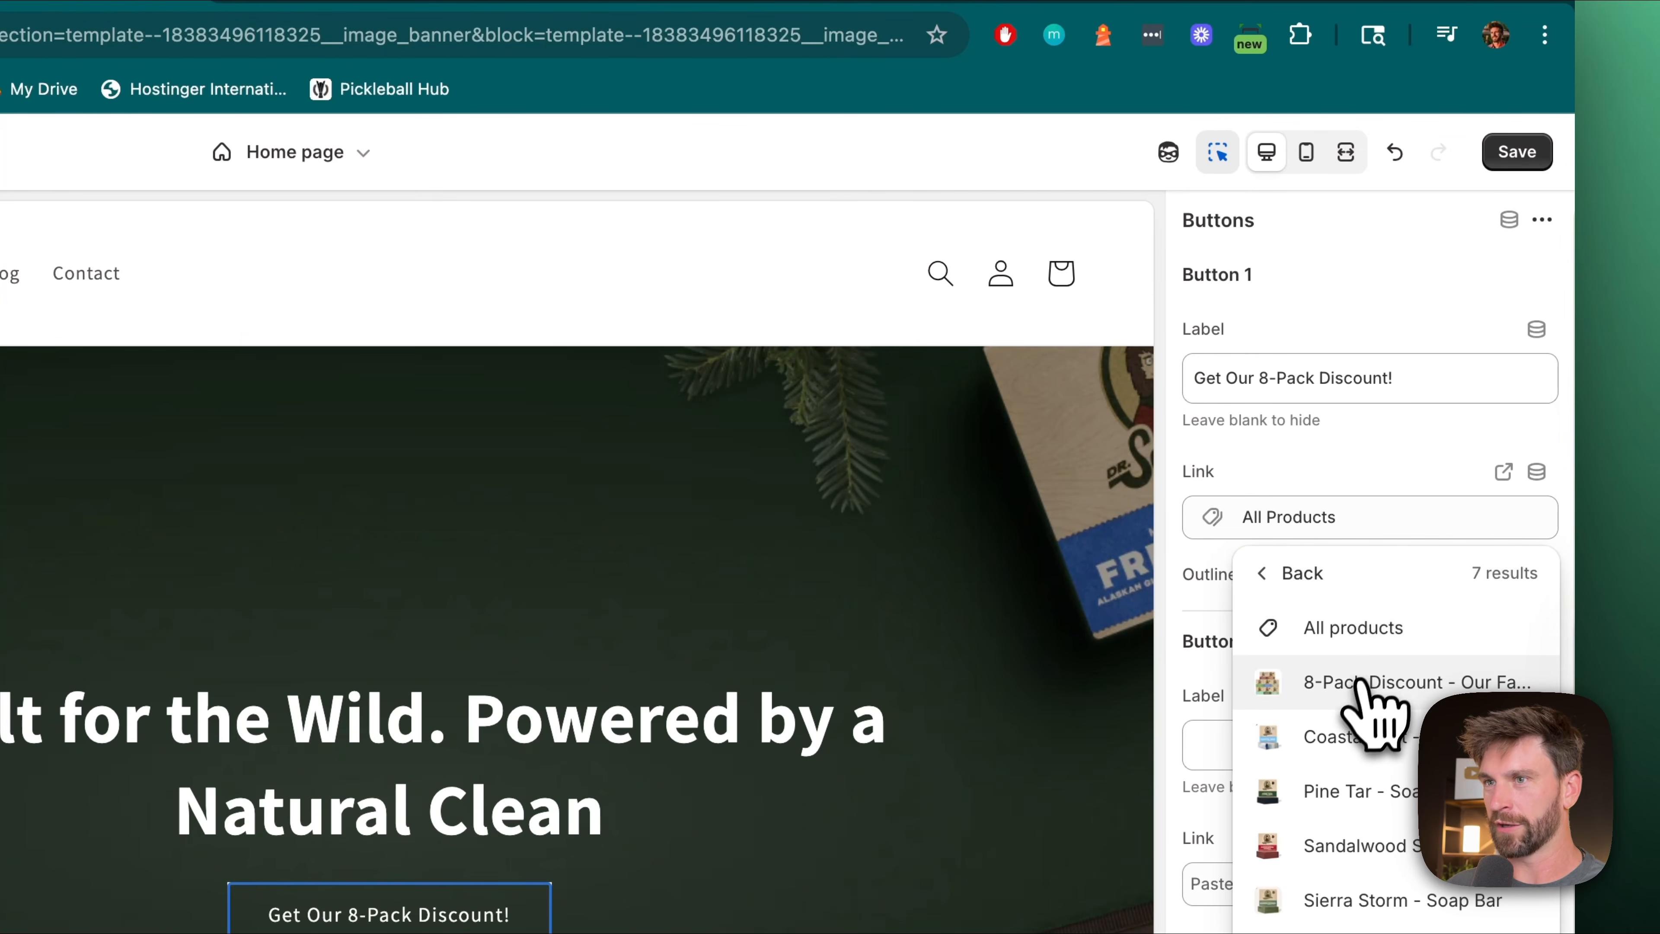
click(1355, 684)
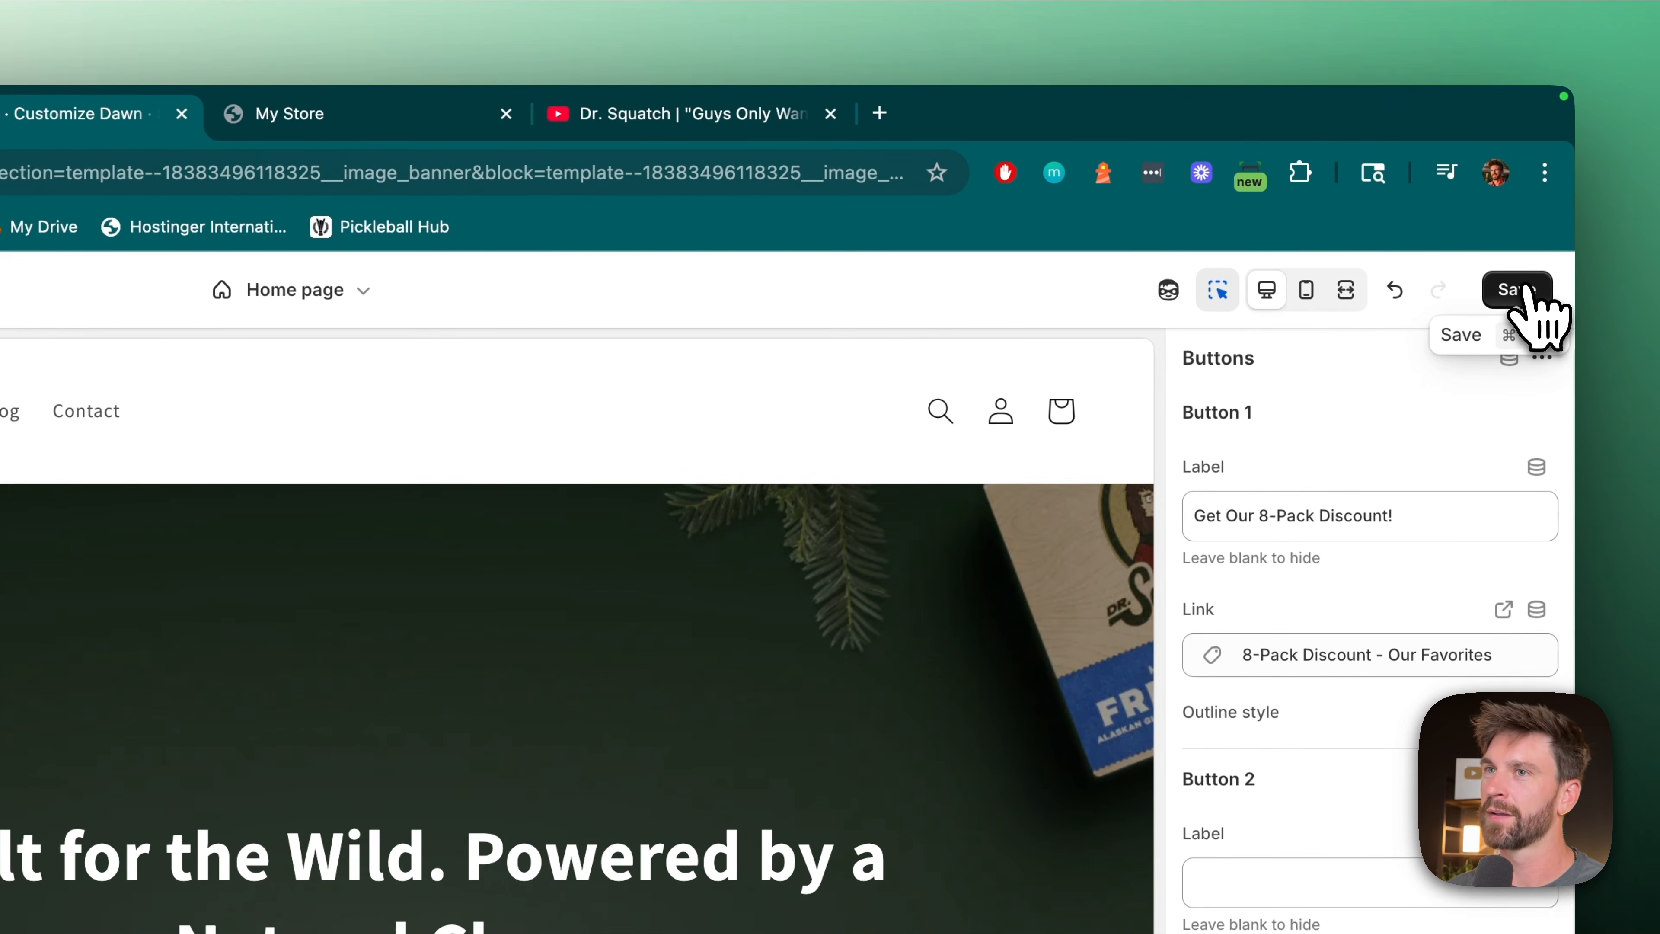
click(1413, 187)
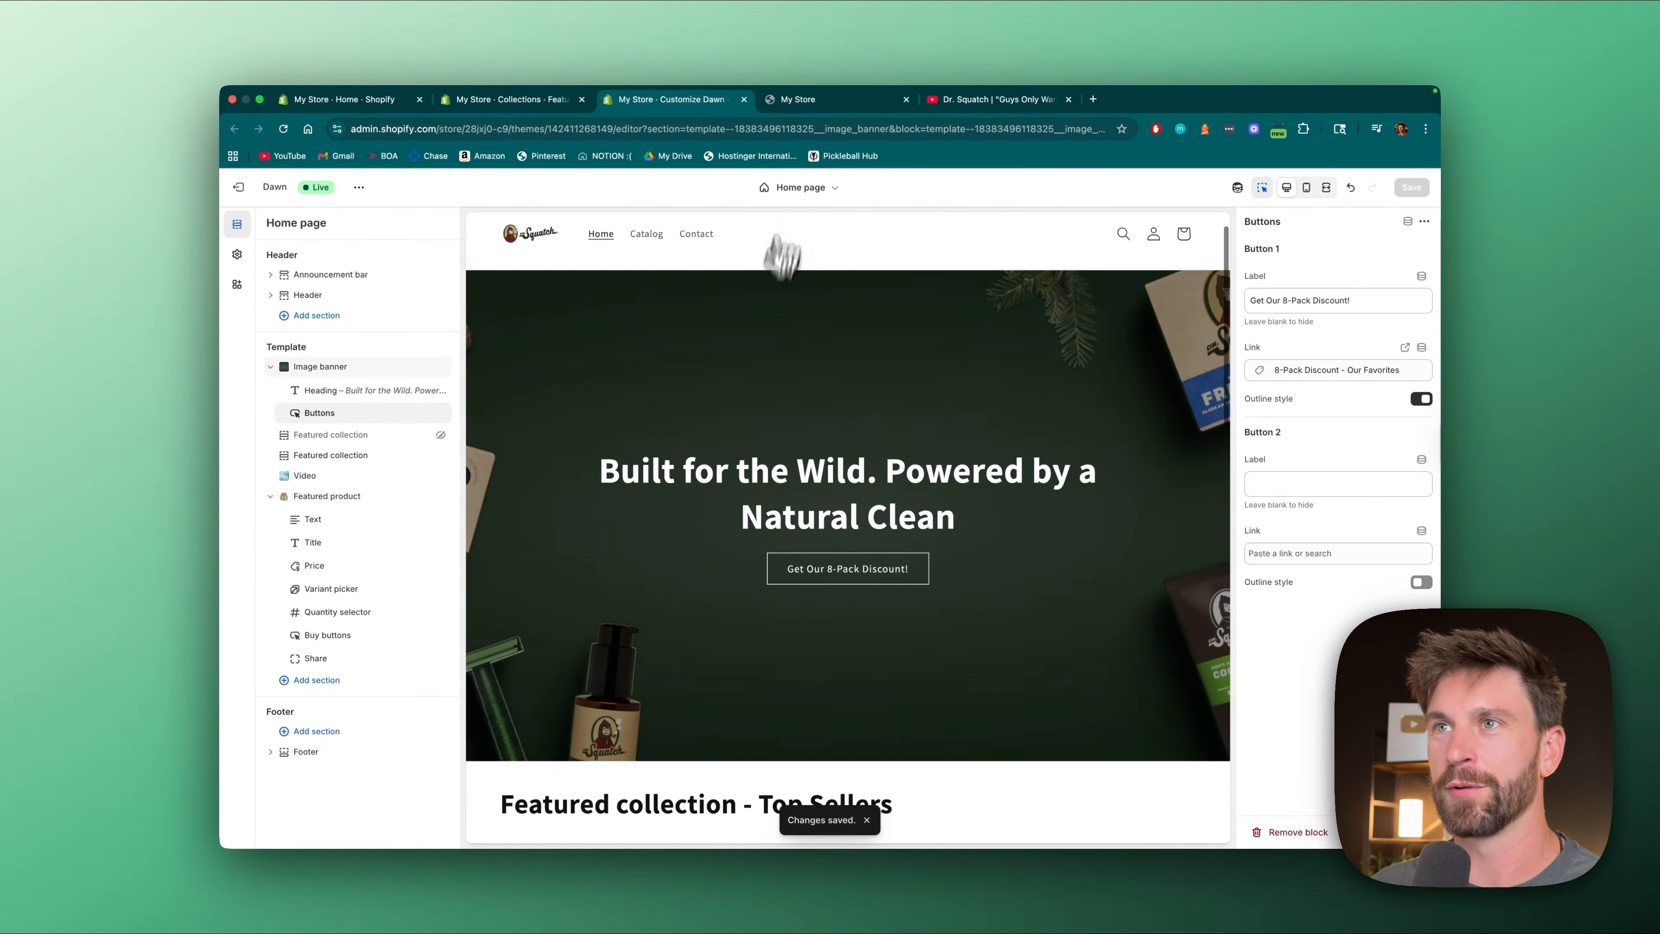
- Reload the live storefront, follow the banner button "Get Our 8-Pack Discount!" to check its destination, and return to the home page
click(810, 100)
click(803, 127)
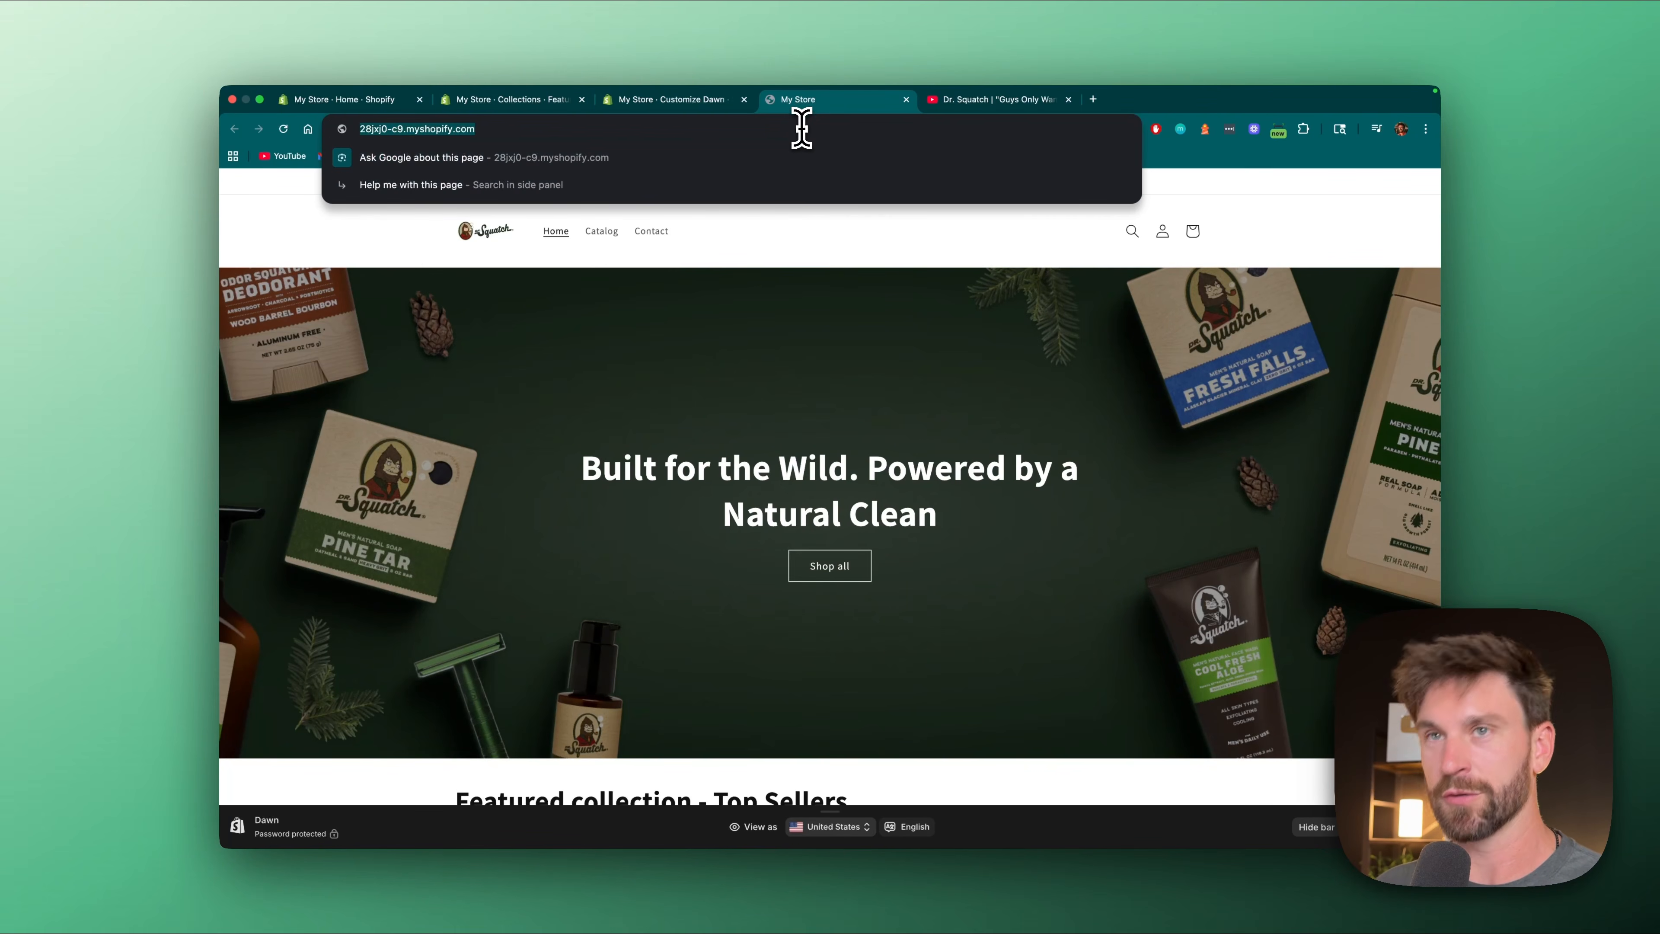
key(Return)
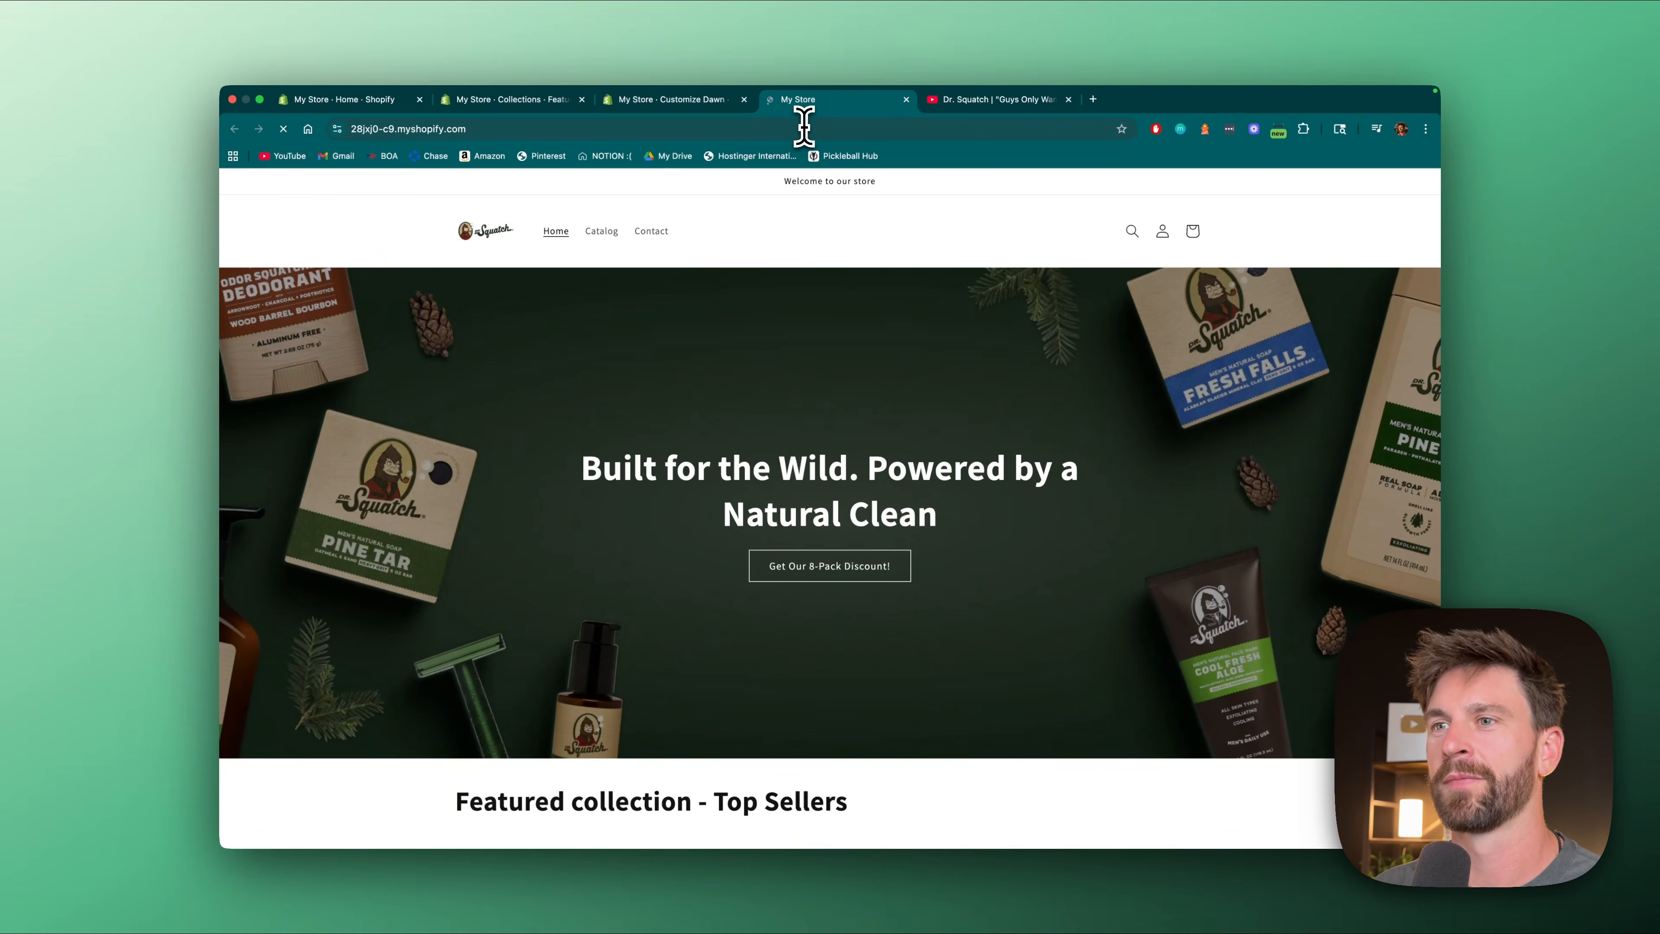
click(817, 573)
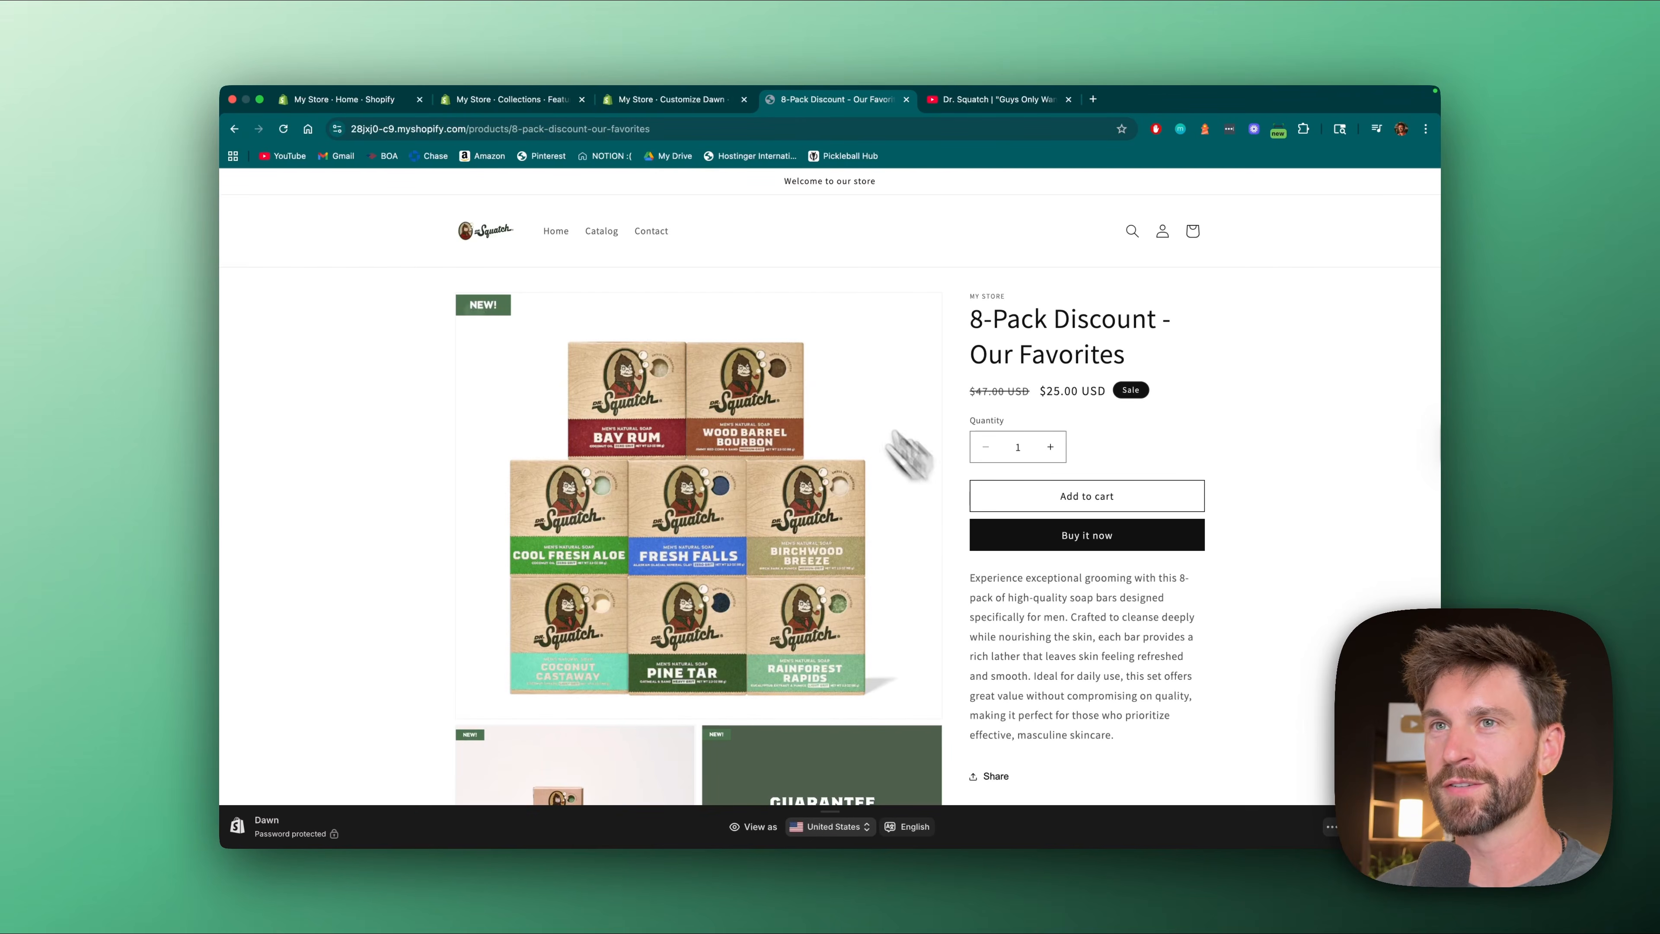
click(494, 243)
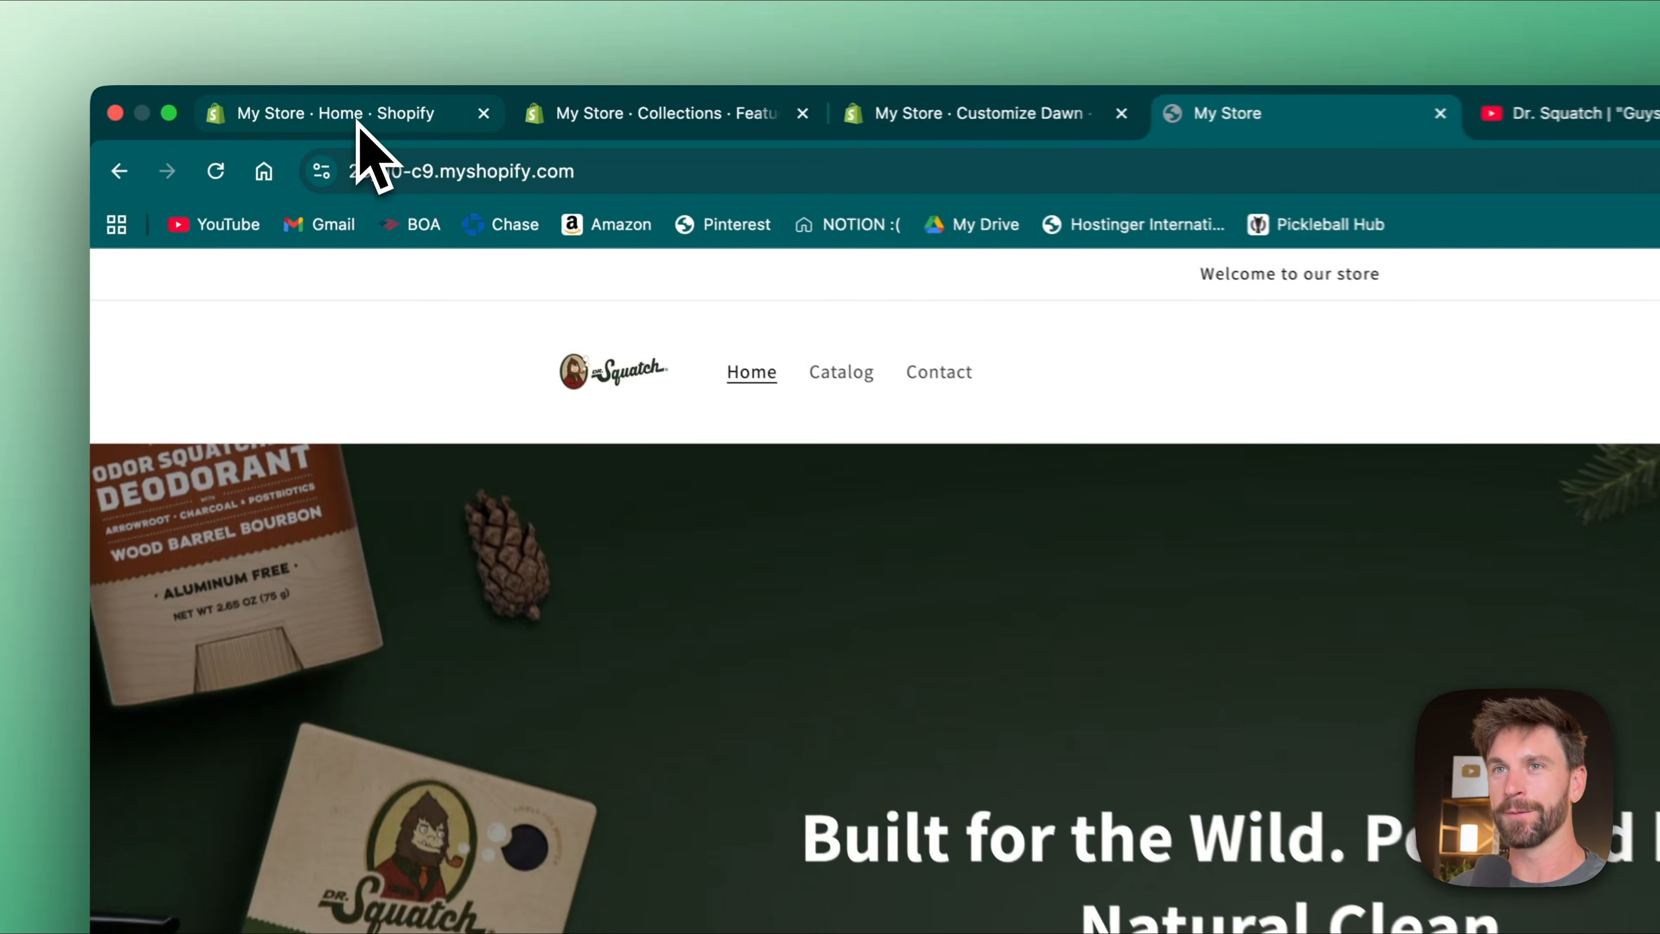
- In the Shopify admin, add a Main menu item labelled "8-Pack Discount" linked to the product "8-Pack Discount - Our Favorites", and save the menu
click(357, 102)
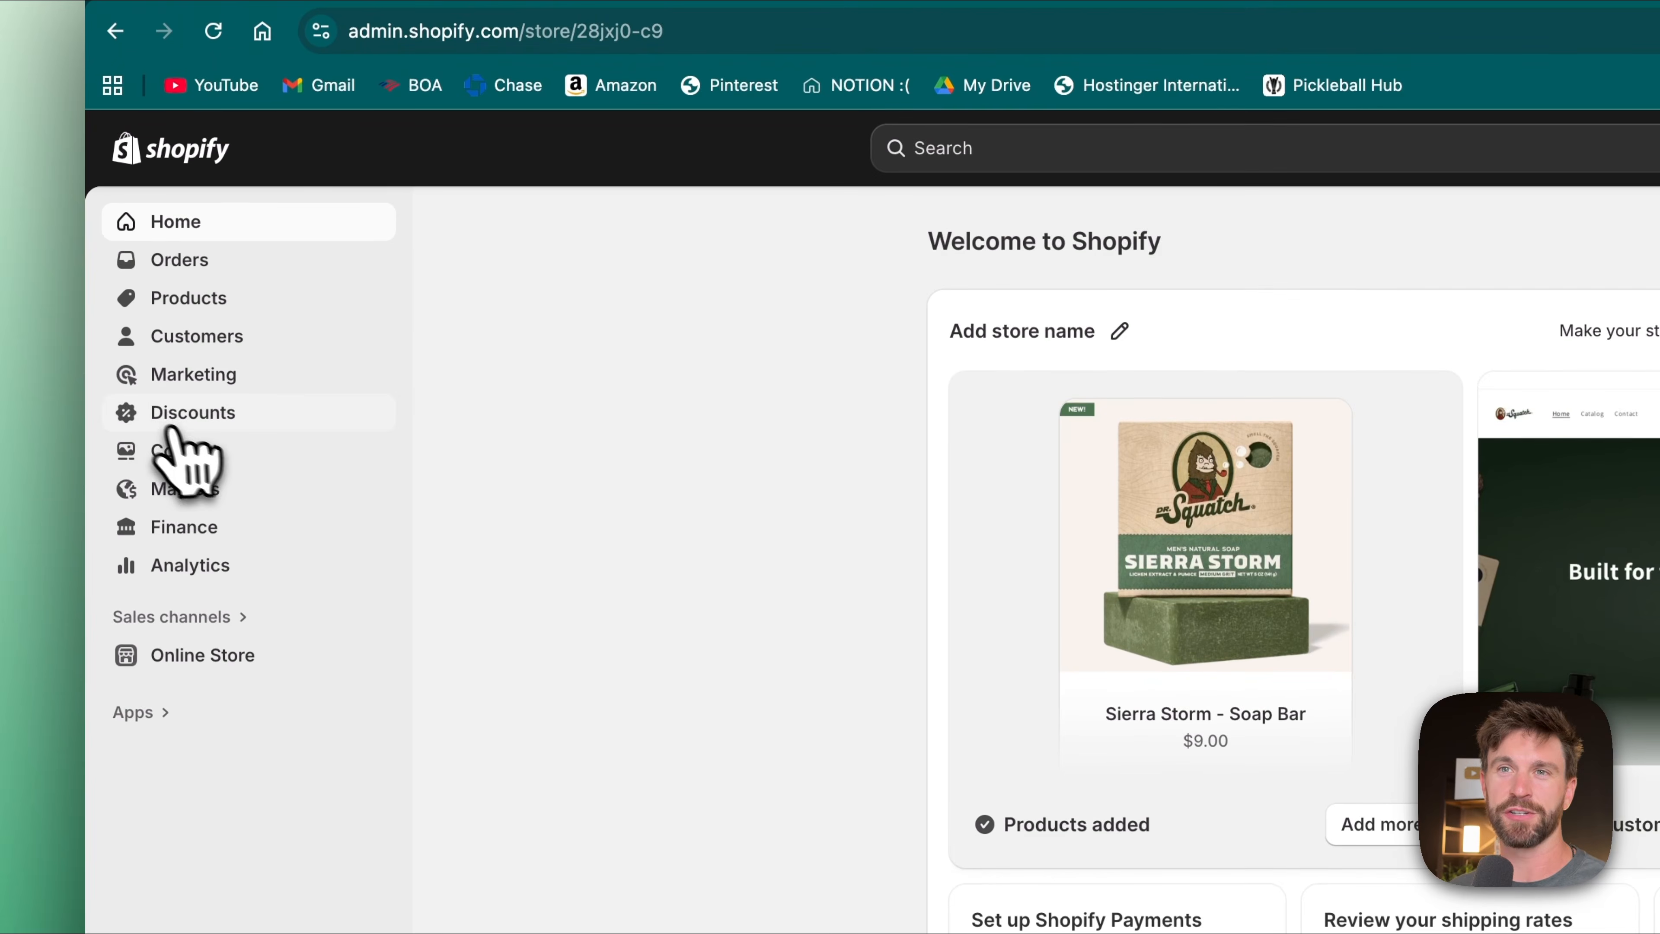
click(208, 450)
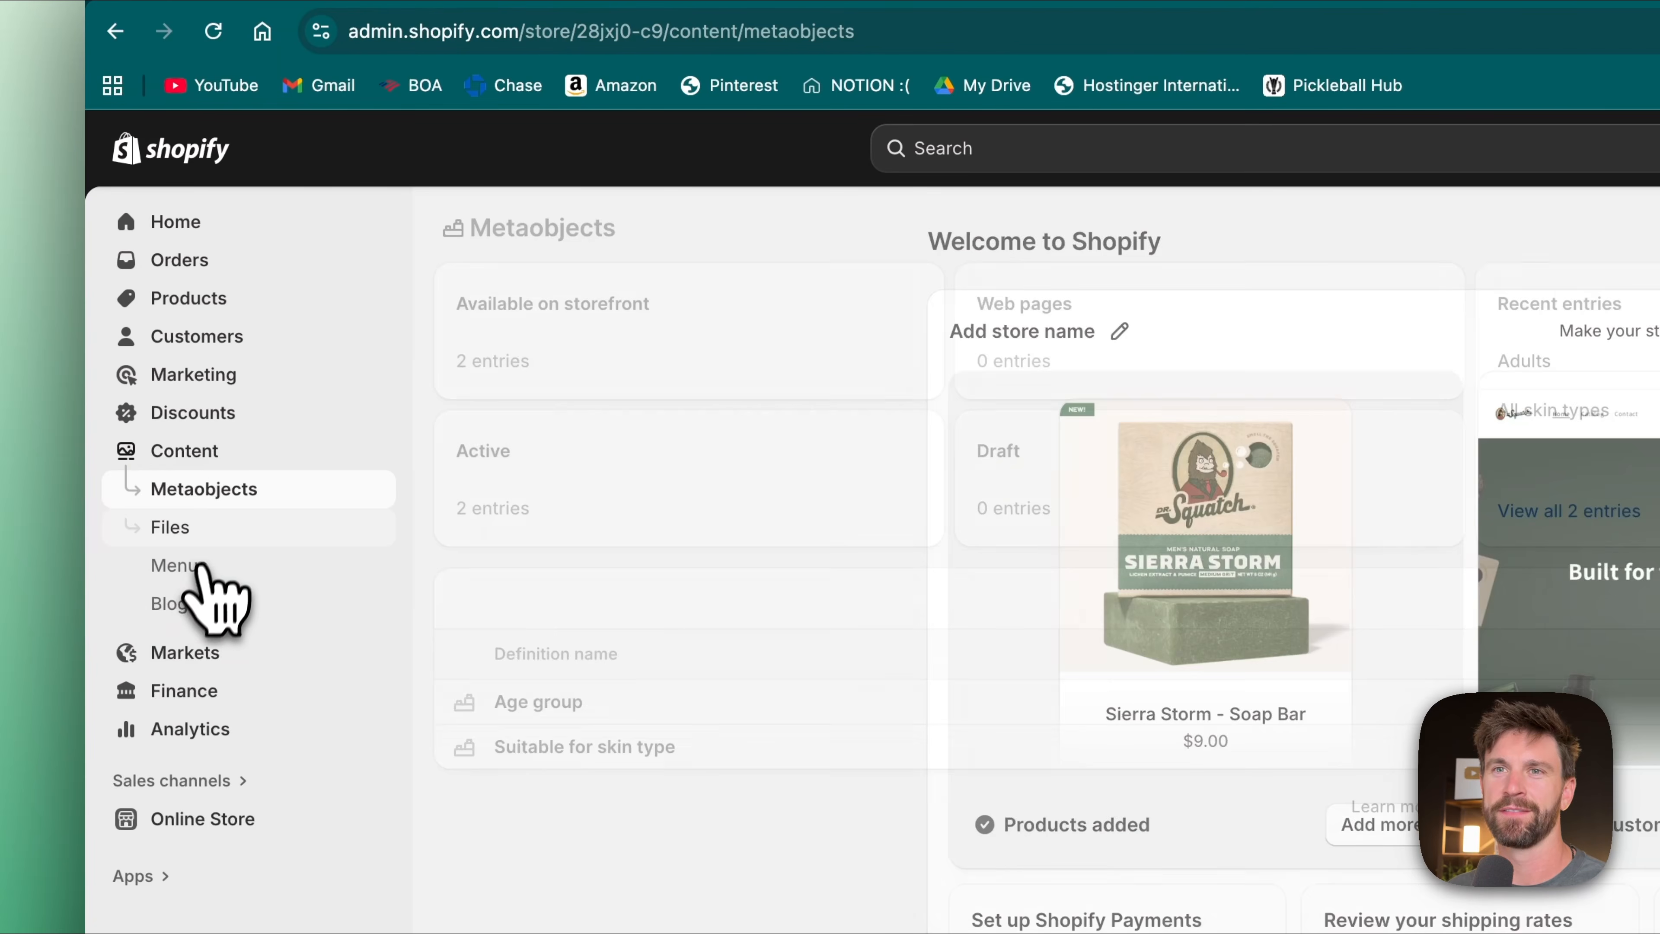
click(191, 576)
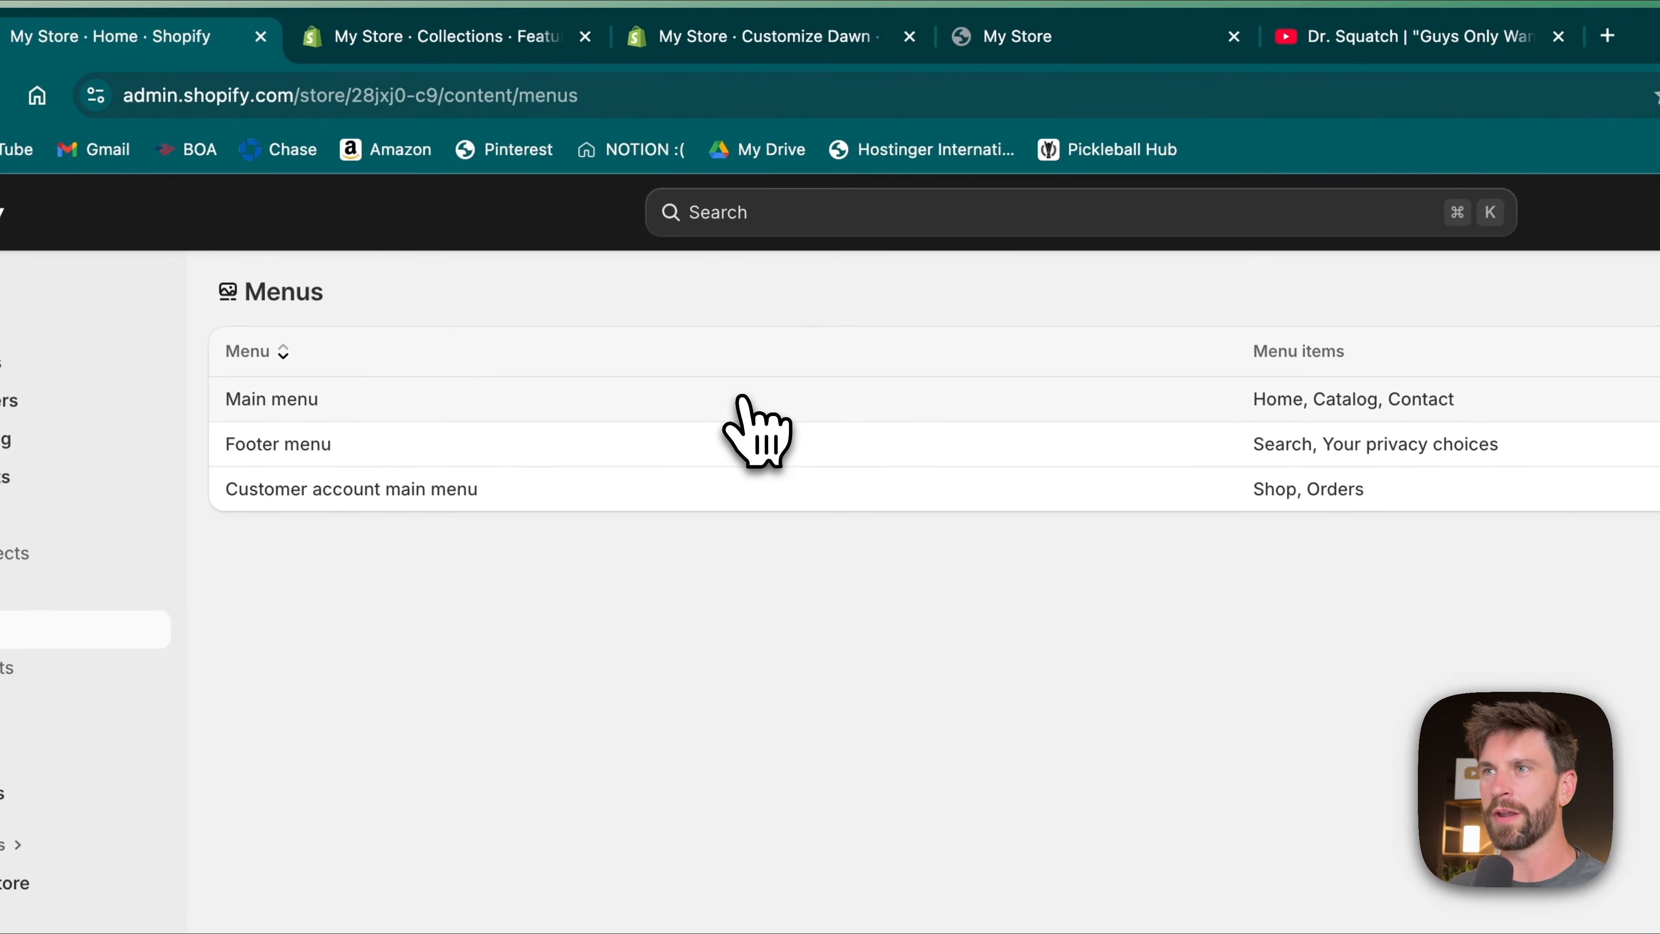
click(740, 401)
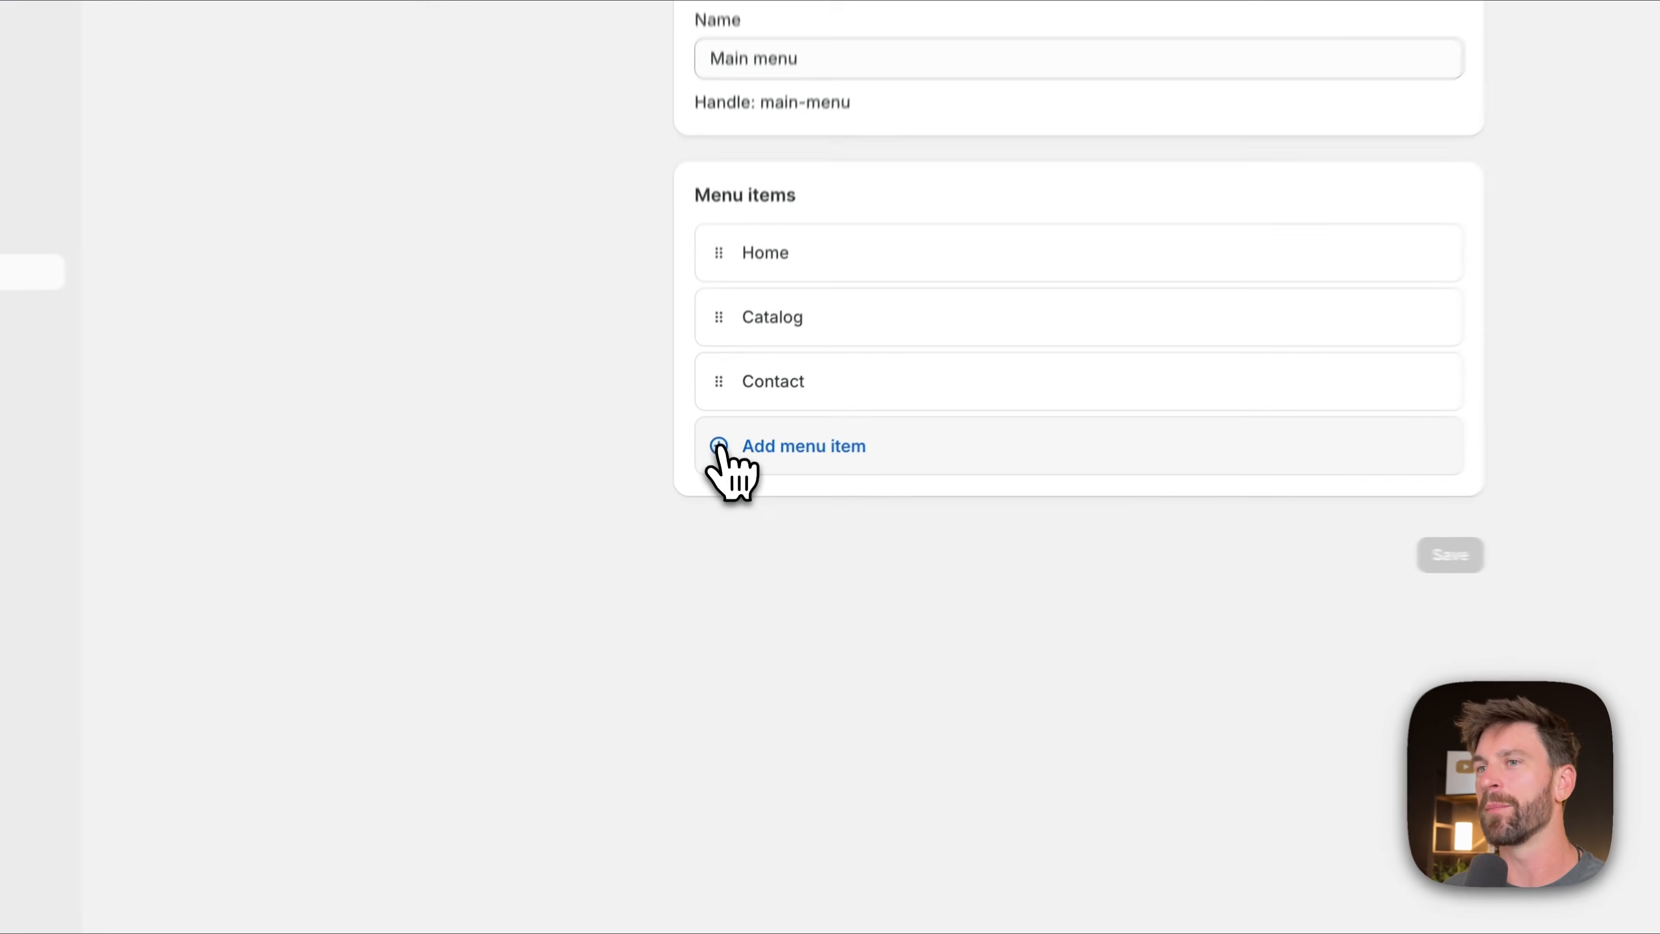
click(723, 490)
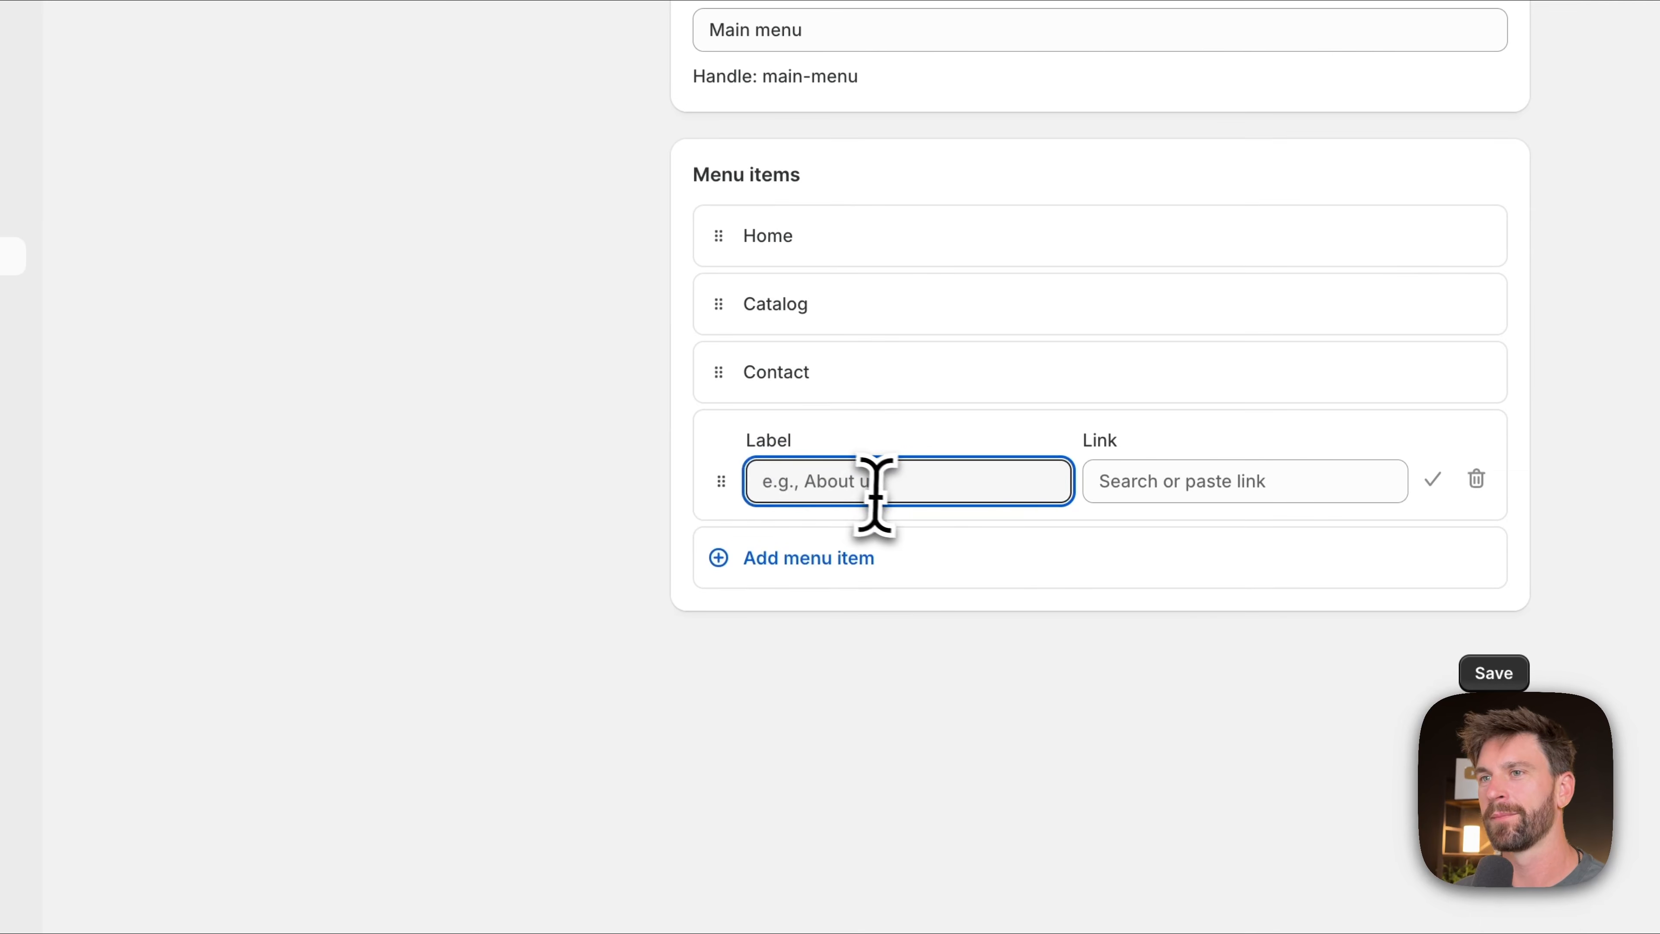
text(8-Pack Disc)
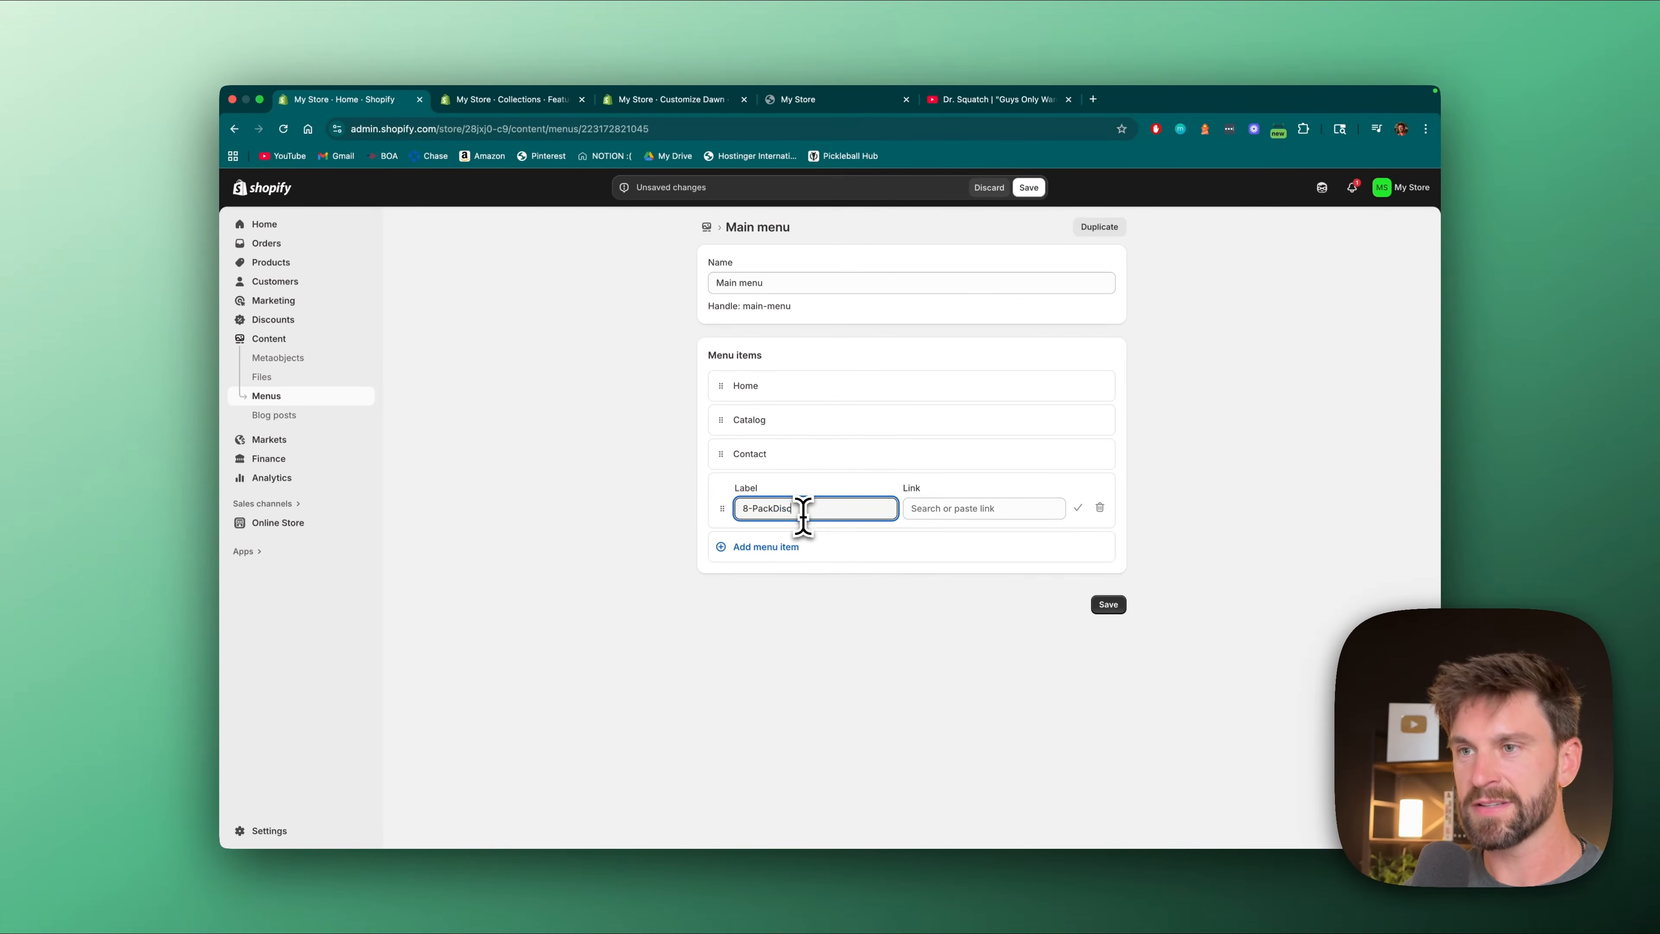
text(ount)
click(949, 509)
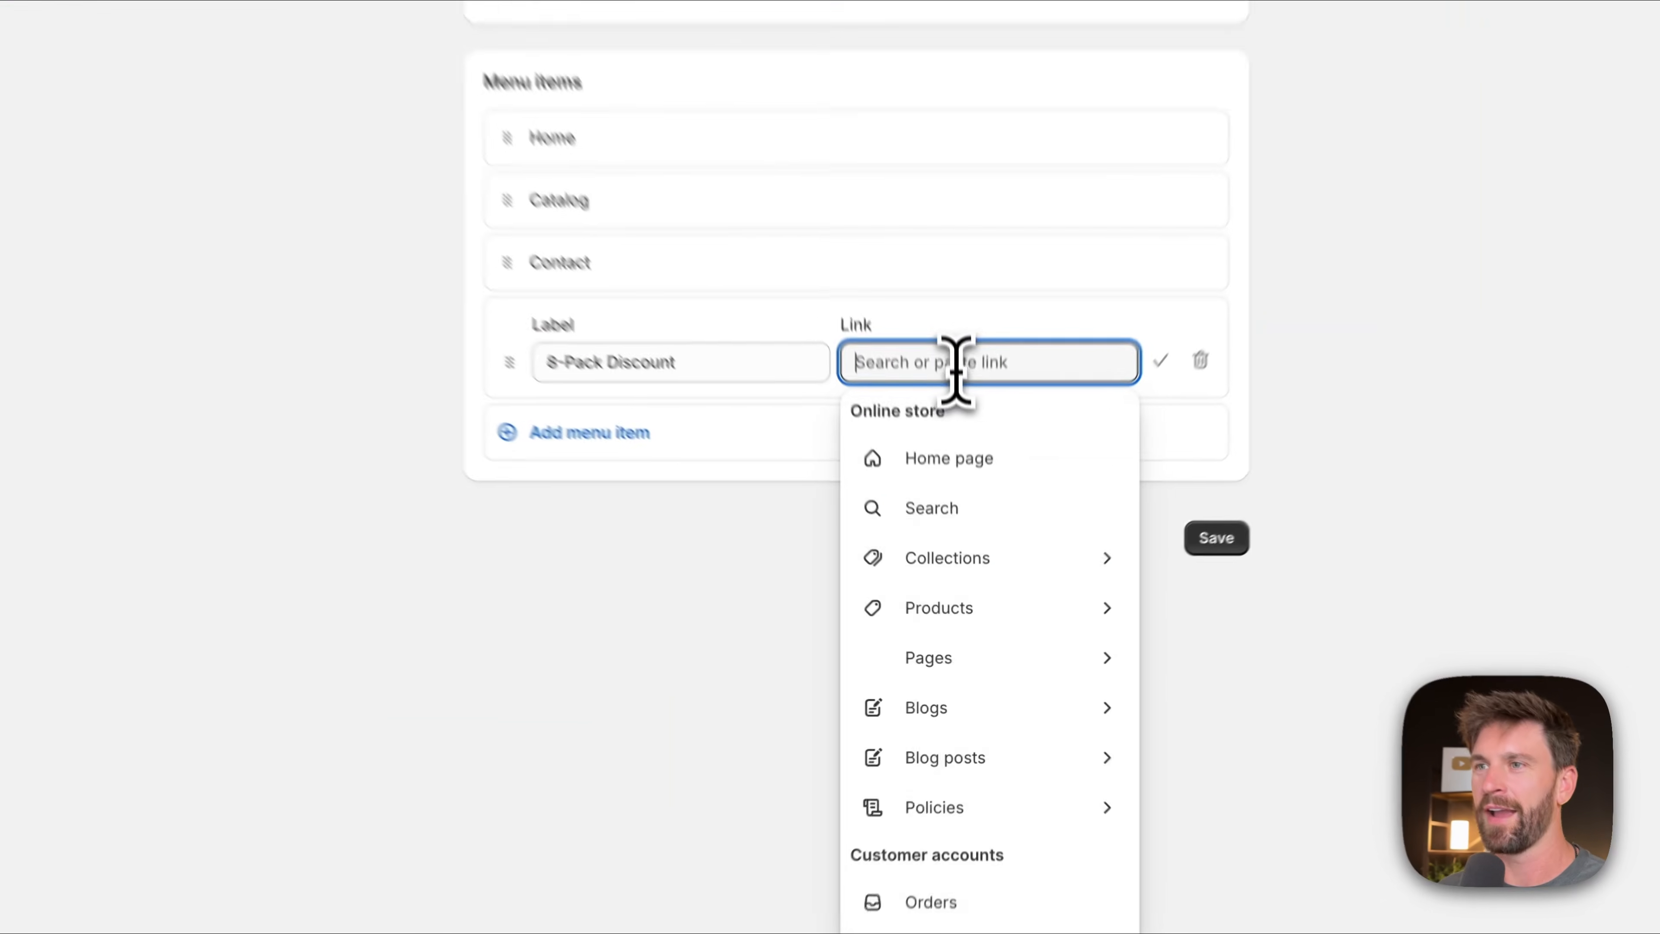
click(1015, 603)
click(995, 501)
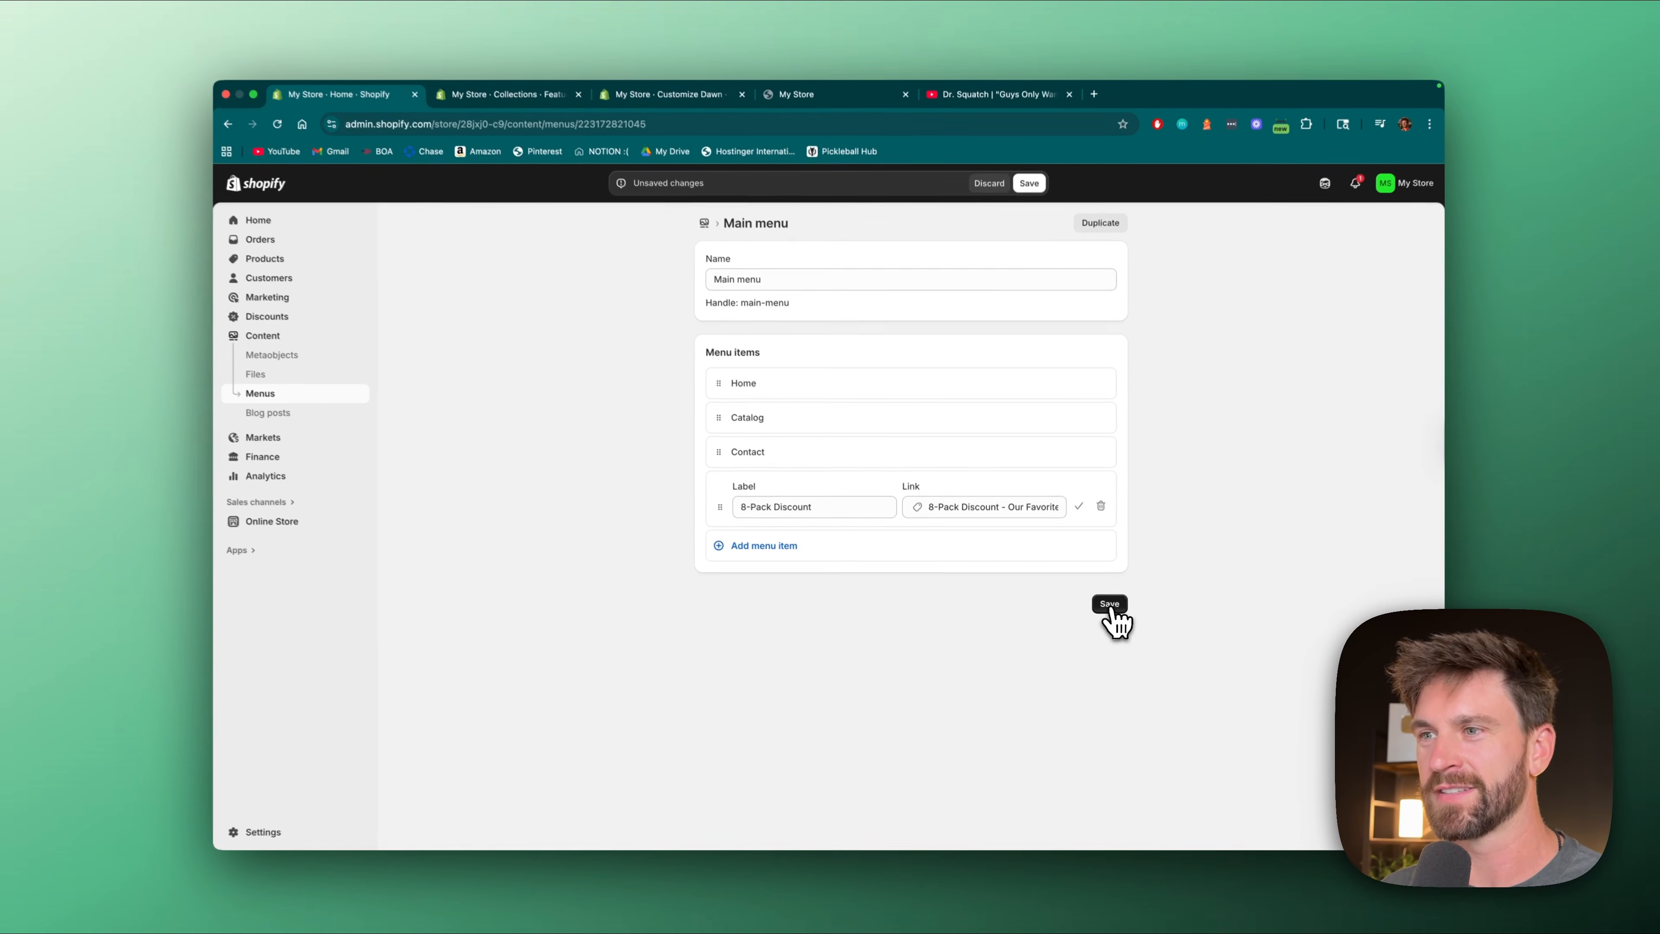
click(1239, 524)
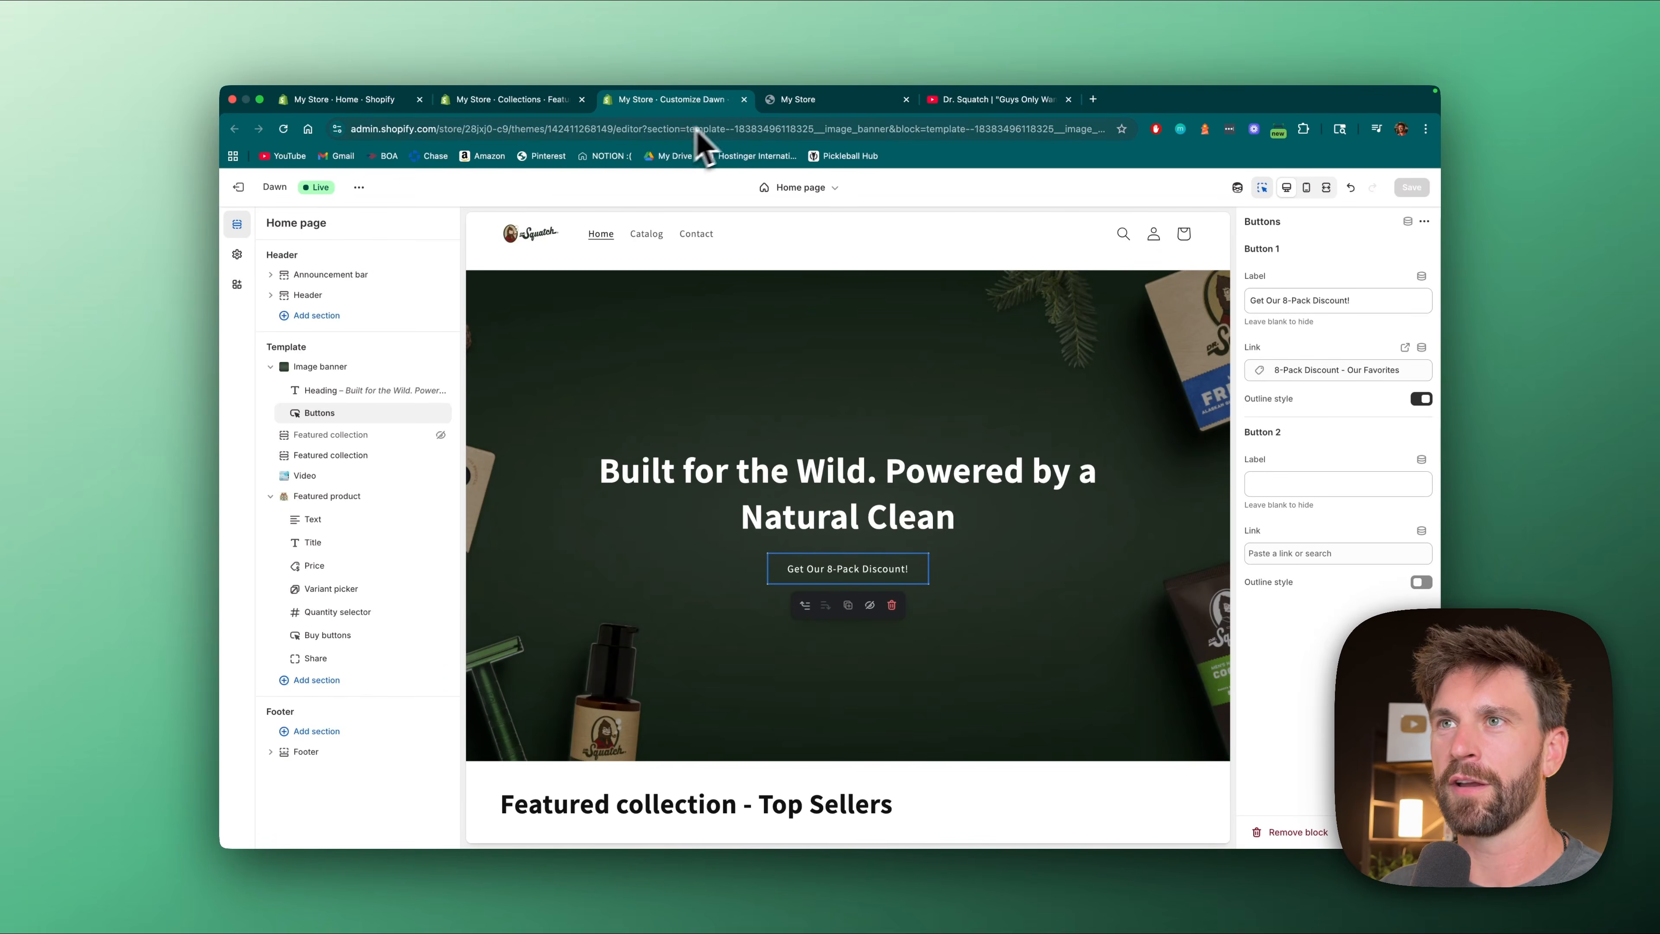
- Reload the live storefront, follow the "8-Pack Discount" link in the header menu to test it, and return to the home page
click(801, 102)
click(760, 129)
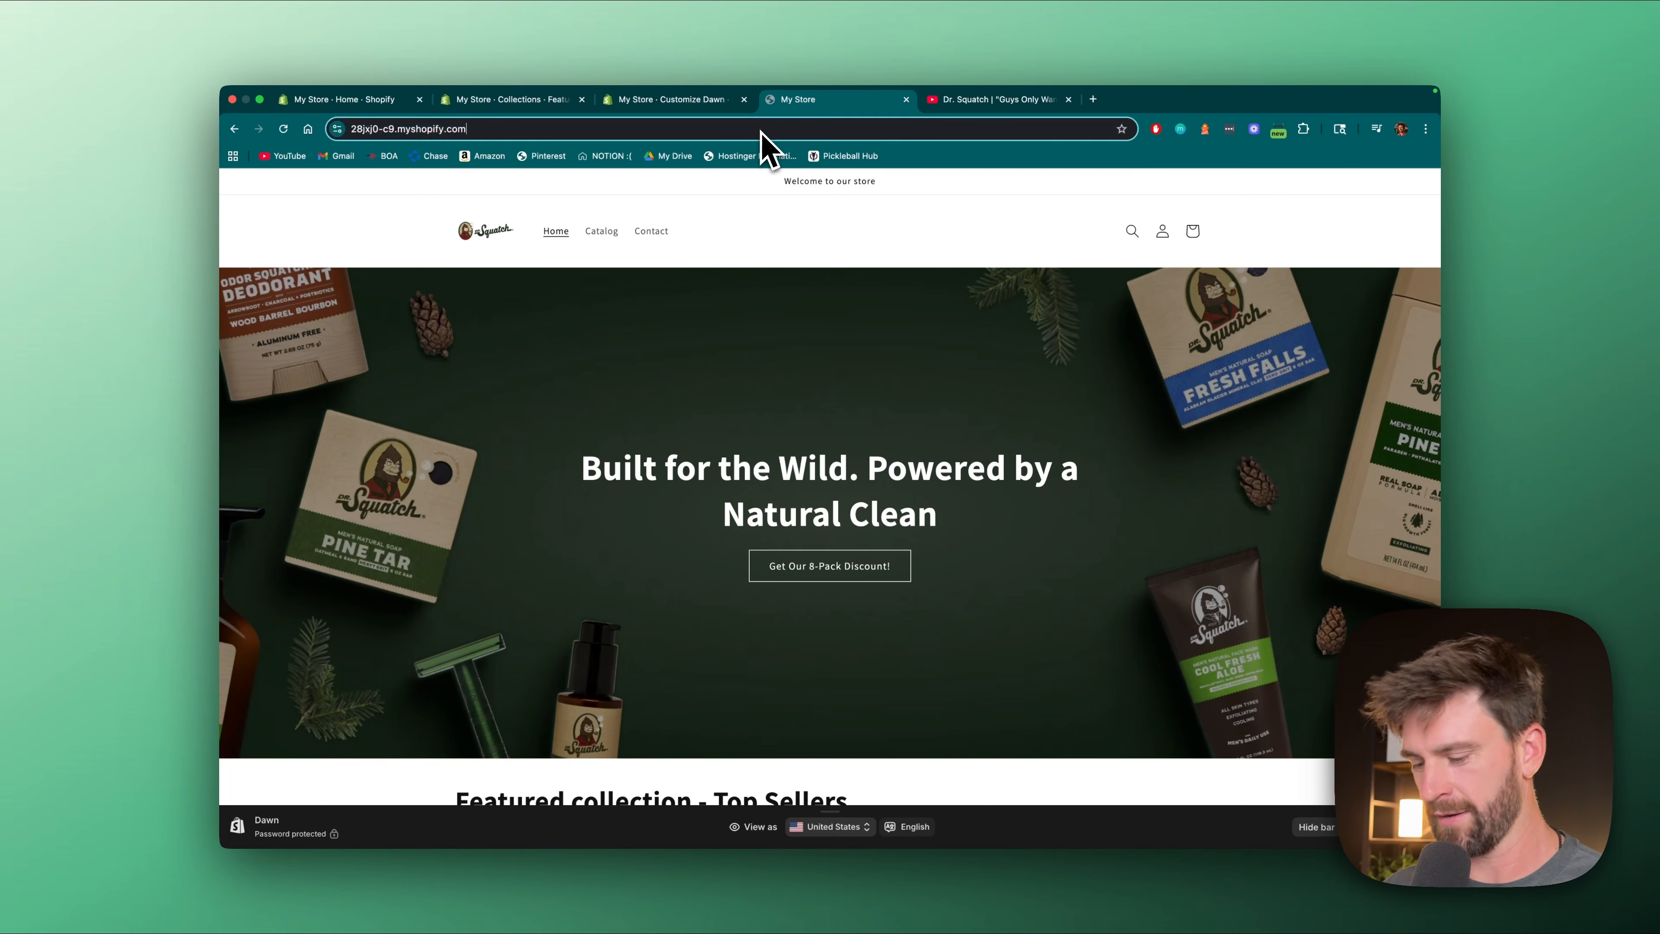
key(Return)
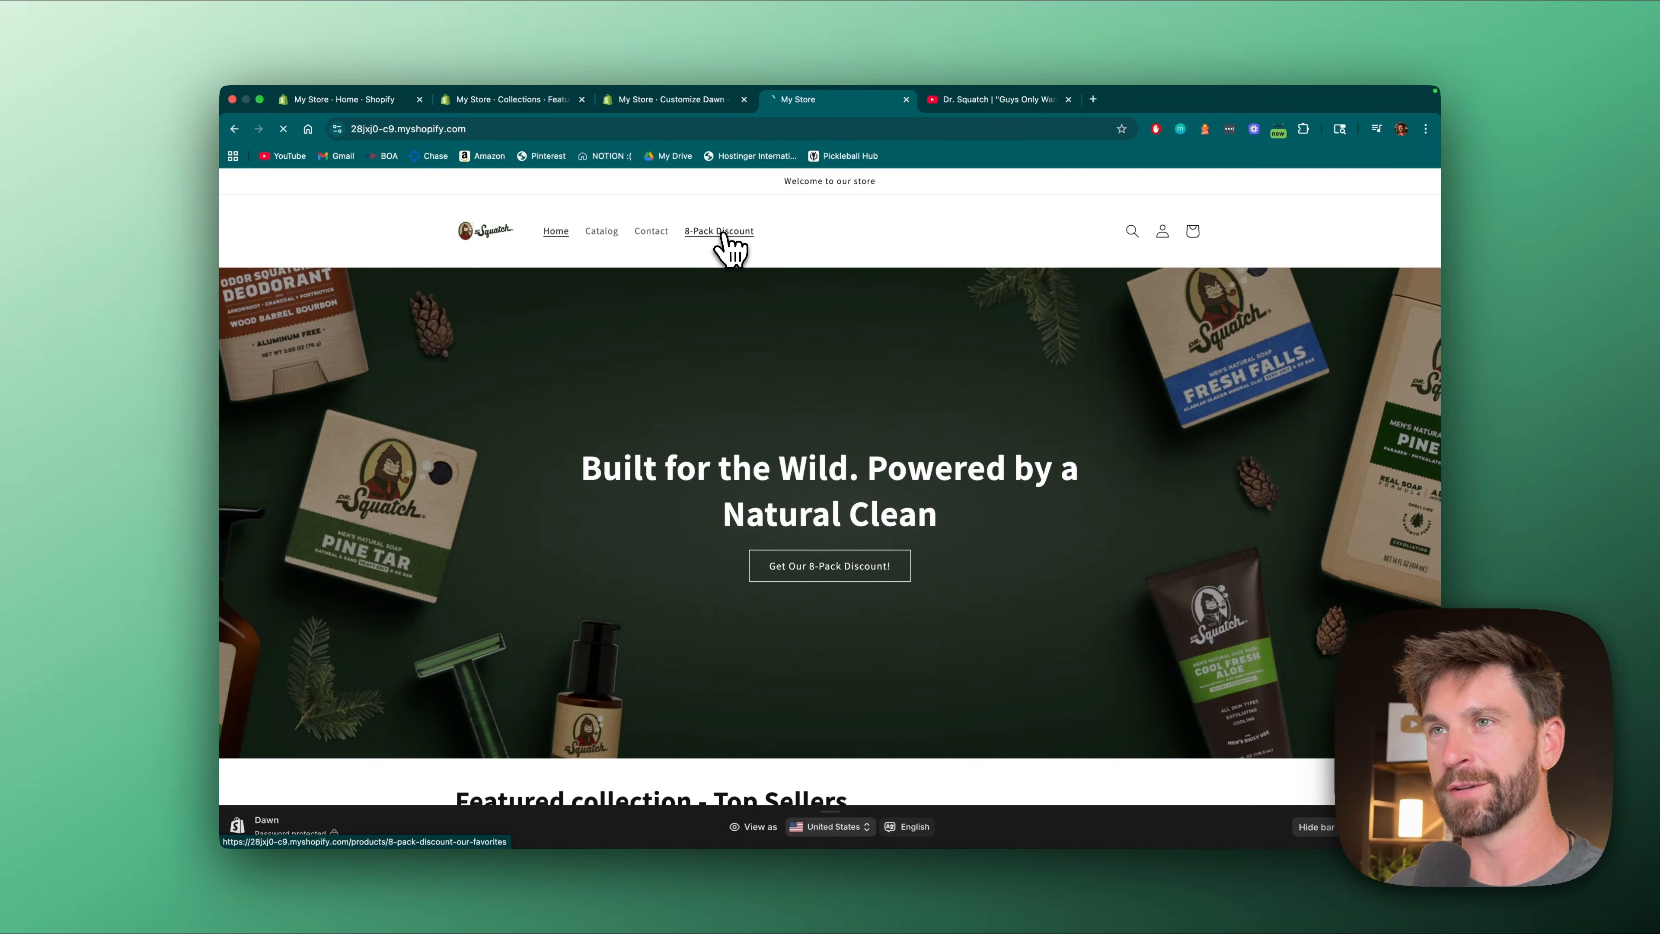
click(723, 234)
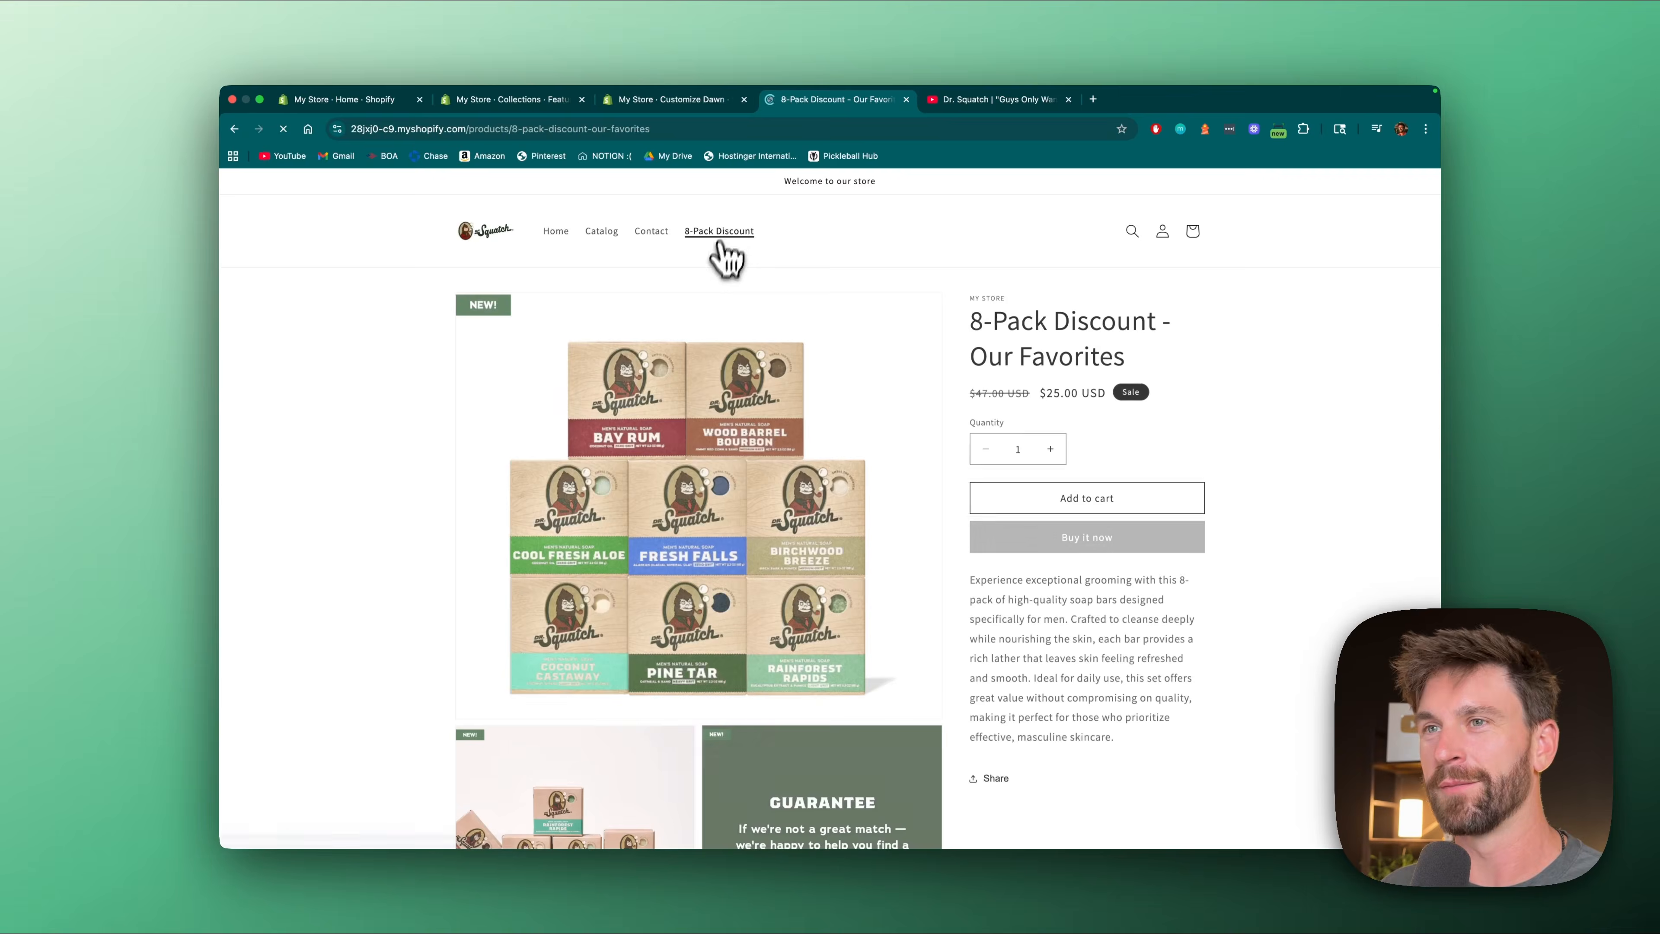
click(491, 228)
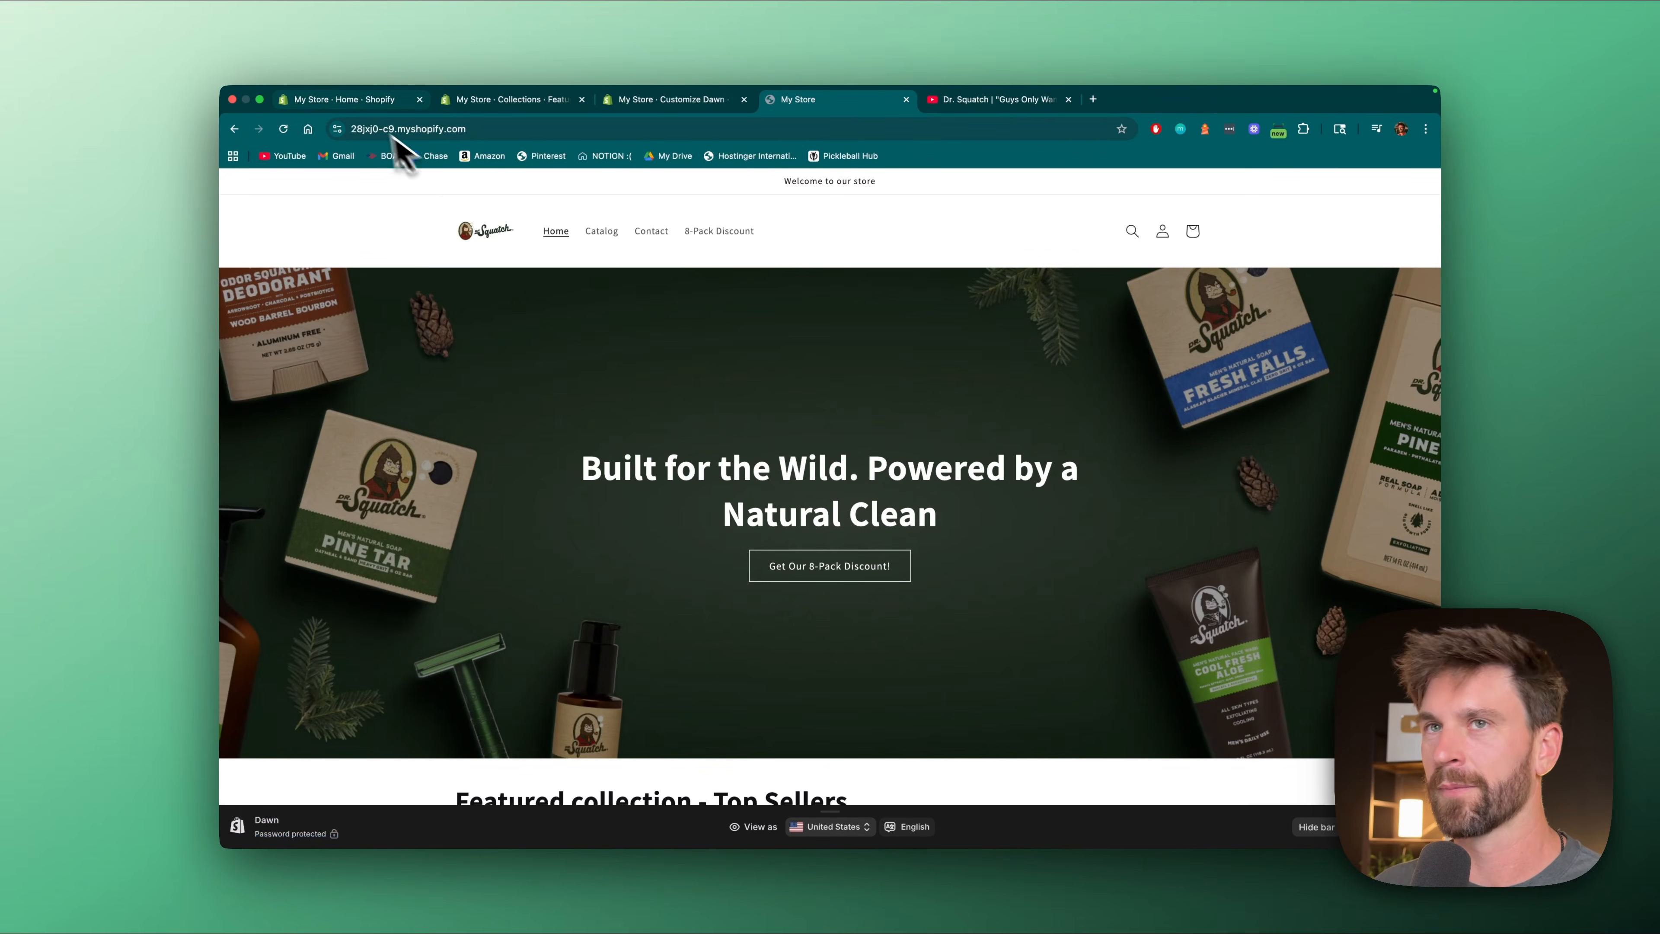
- Revisit the admin's menu list, and open the store's policy management from the Footer settings in the theme editor
click(363, 103)
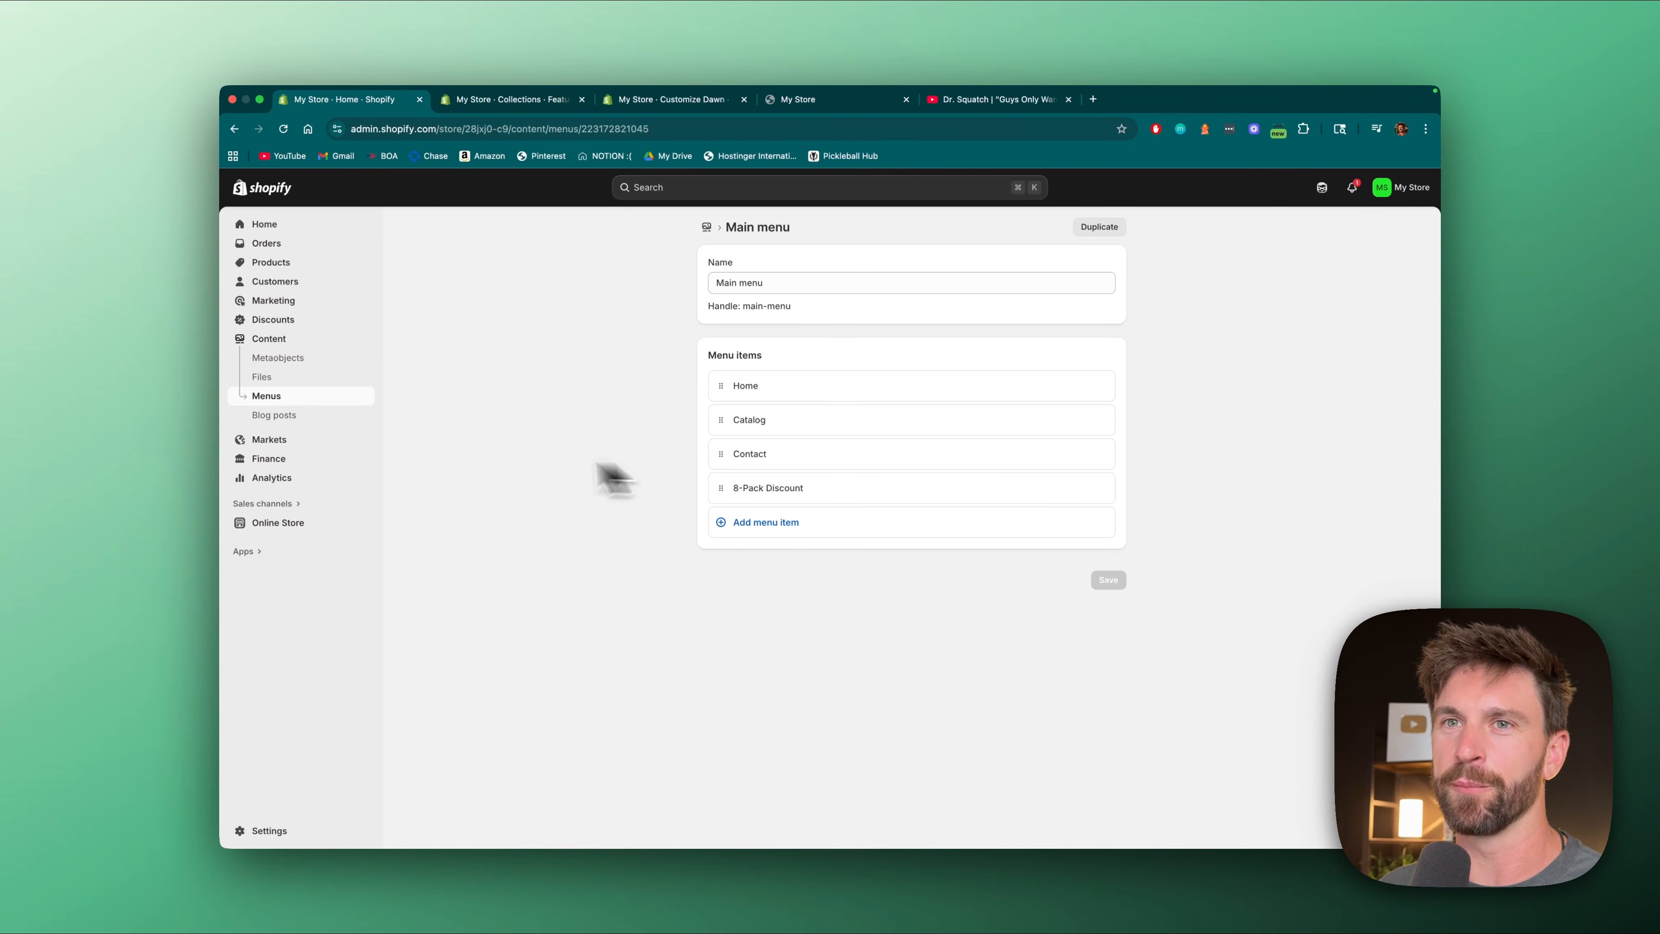
click(287, 398)
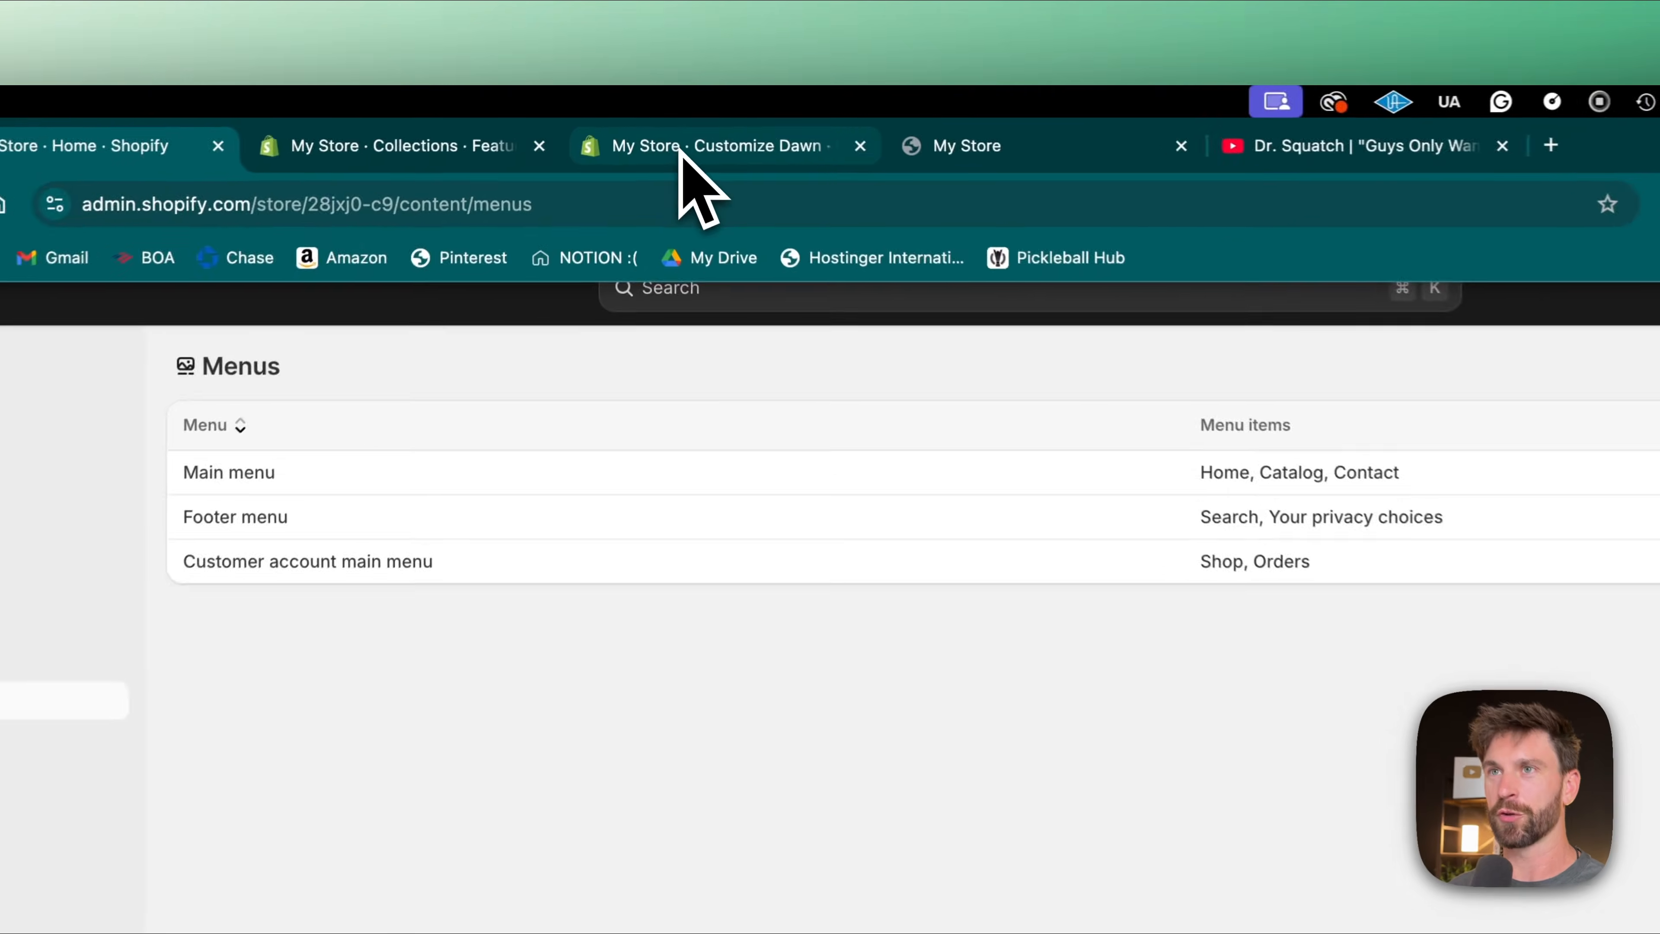
click(654, 100)
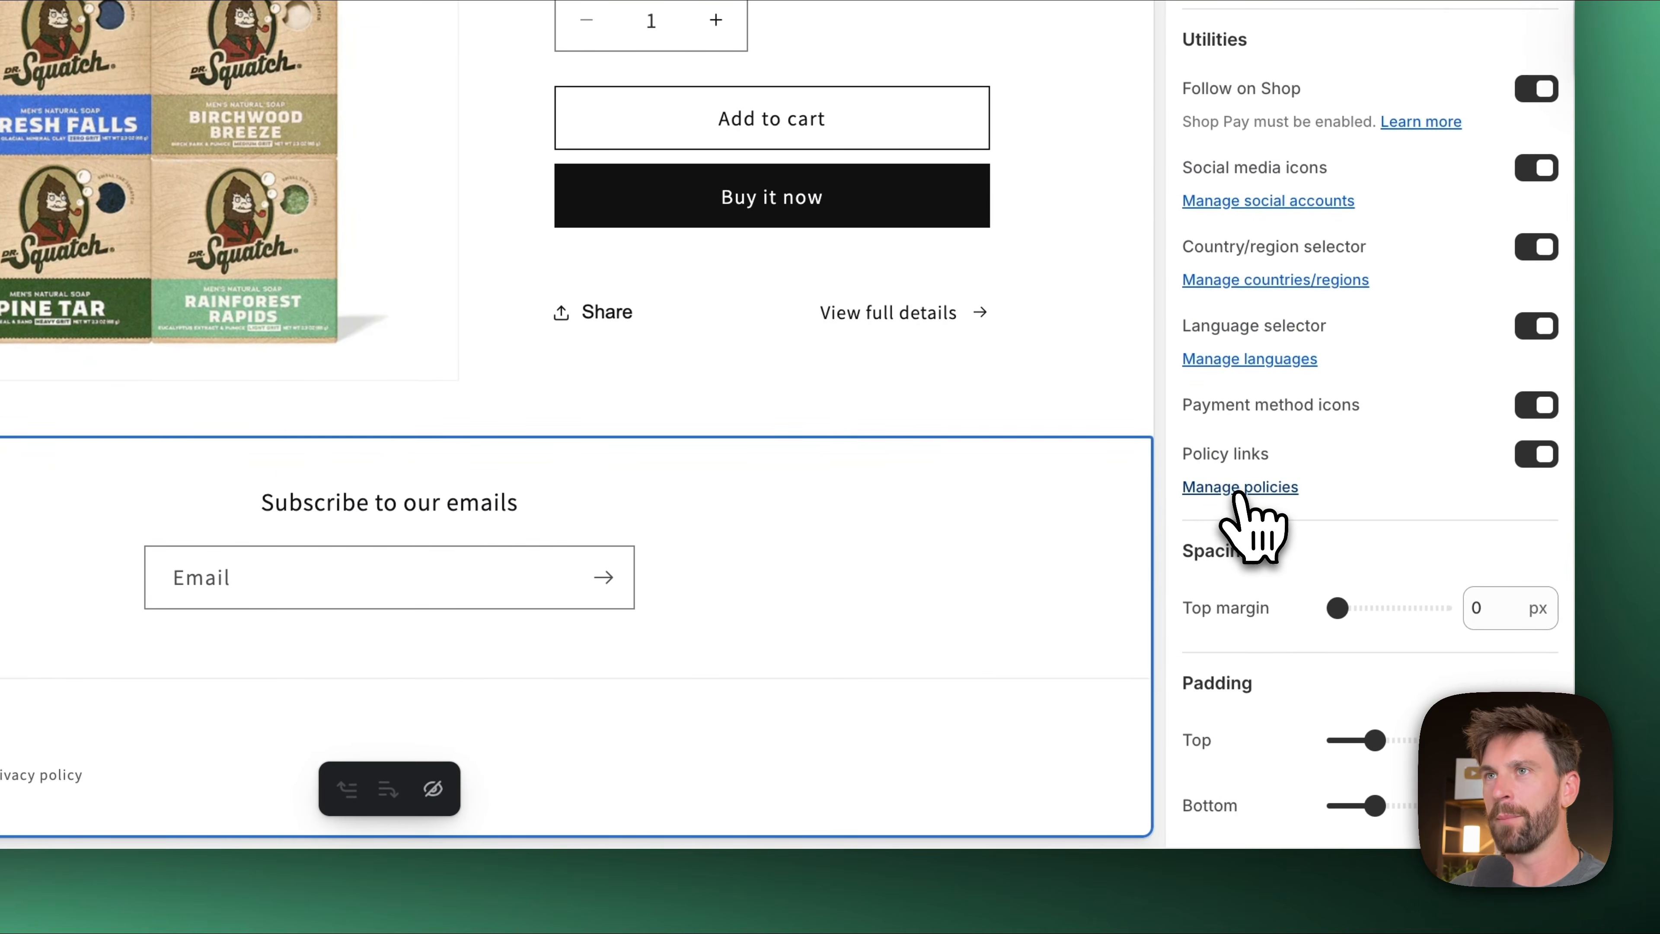
click(1273, 668)
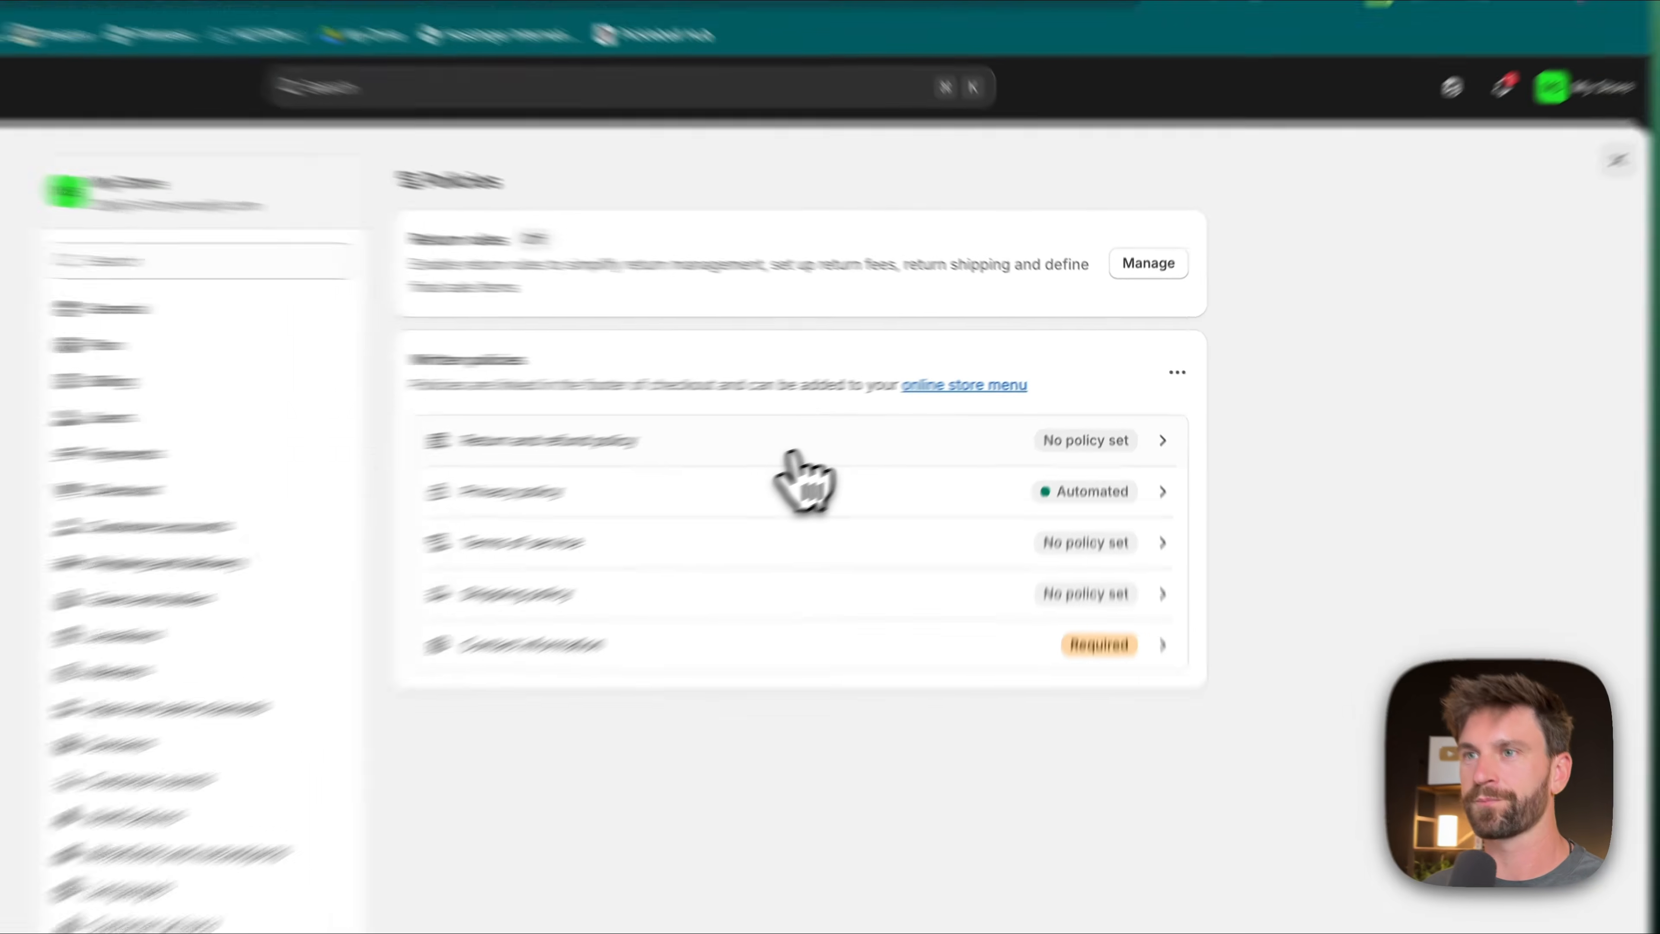
- Open the Return and refund policy and fill it with the ready-made policy template
click(792, 453)
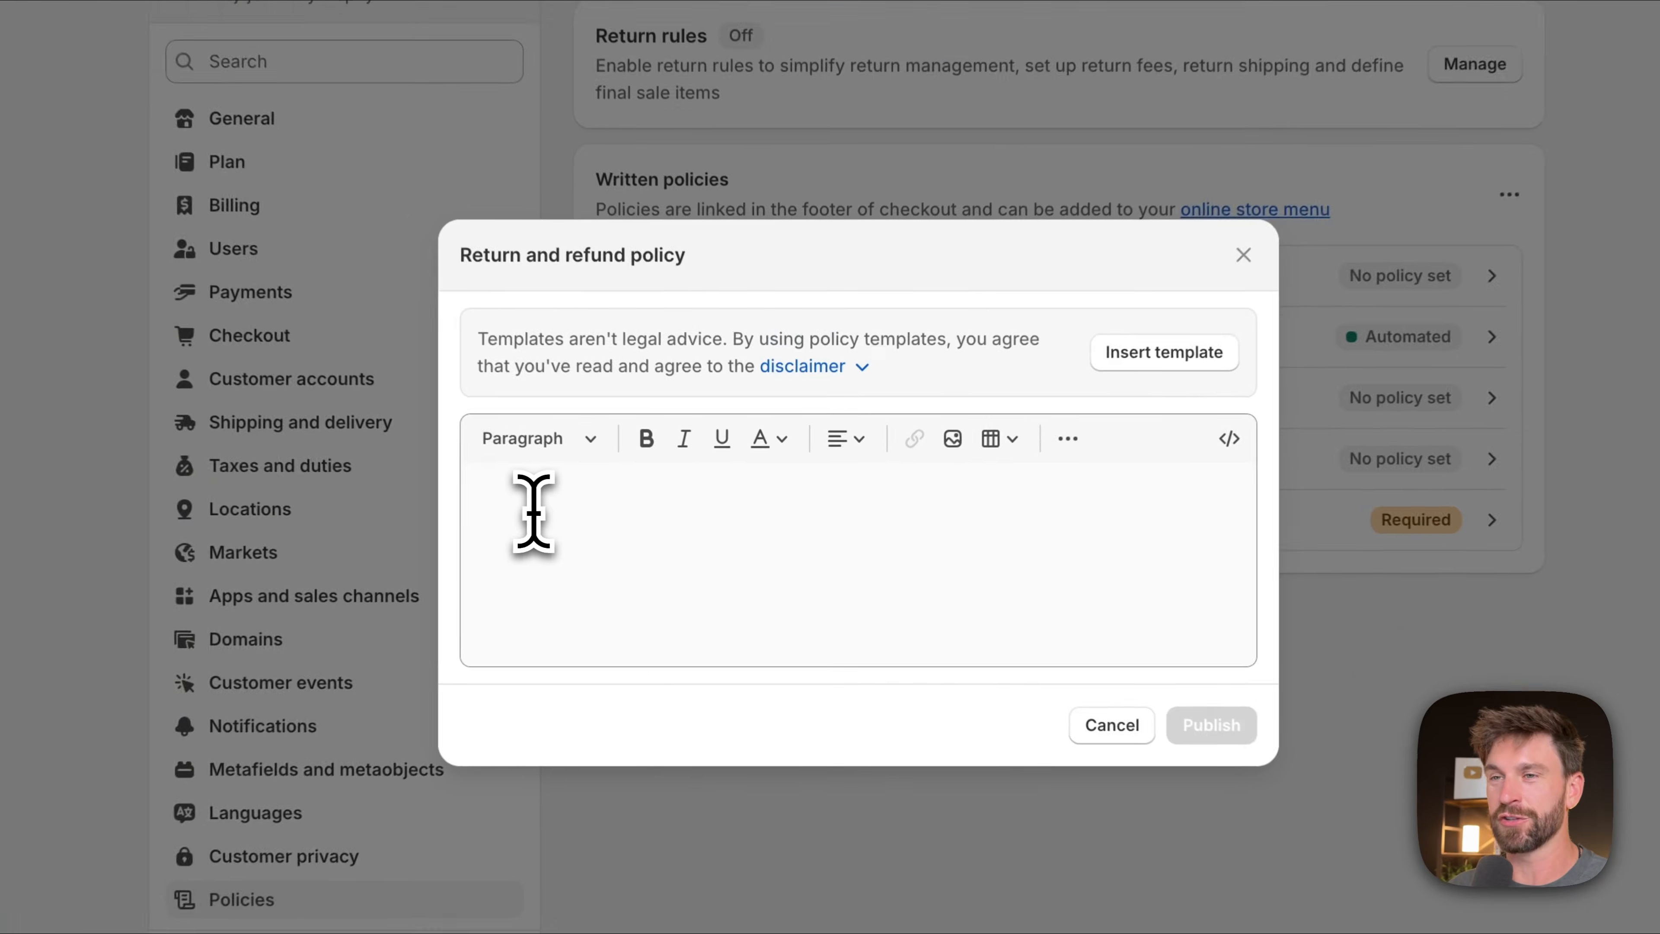
click(668, 517)
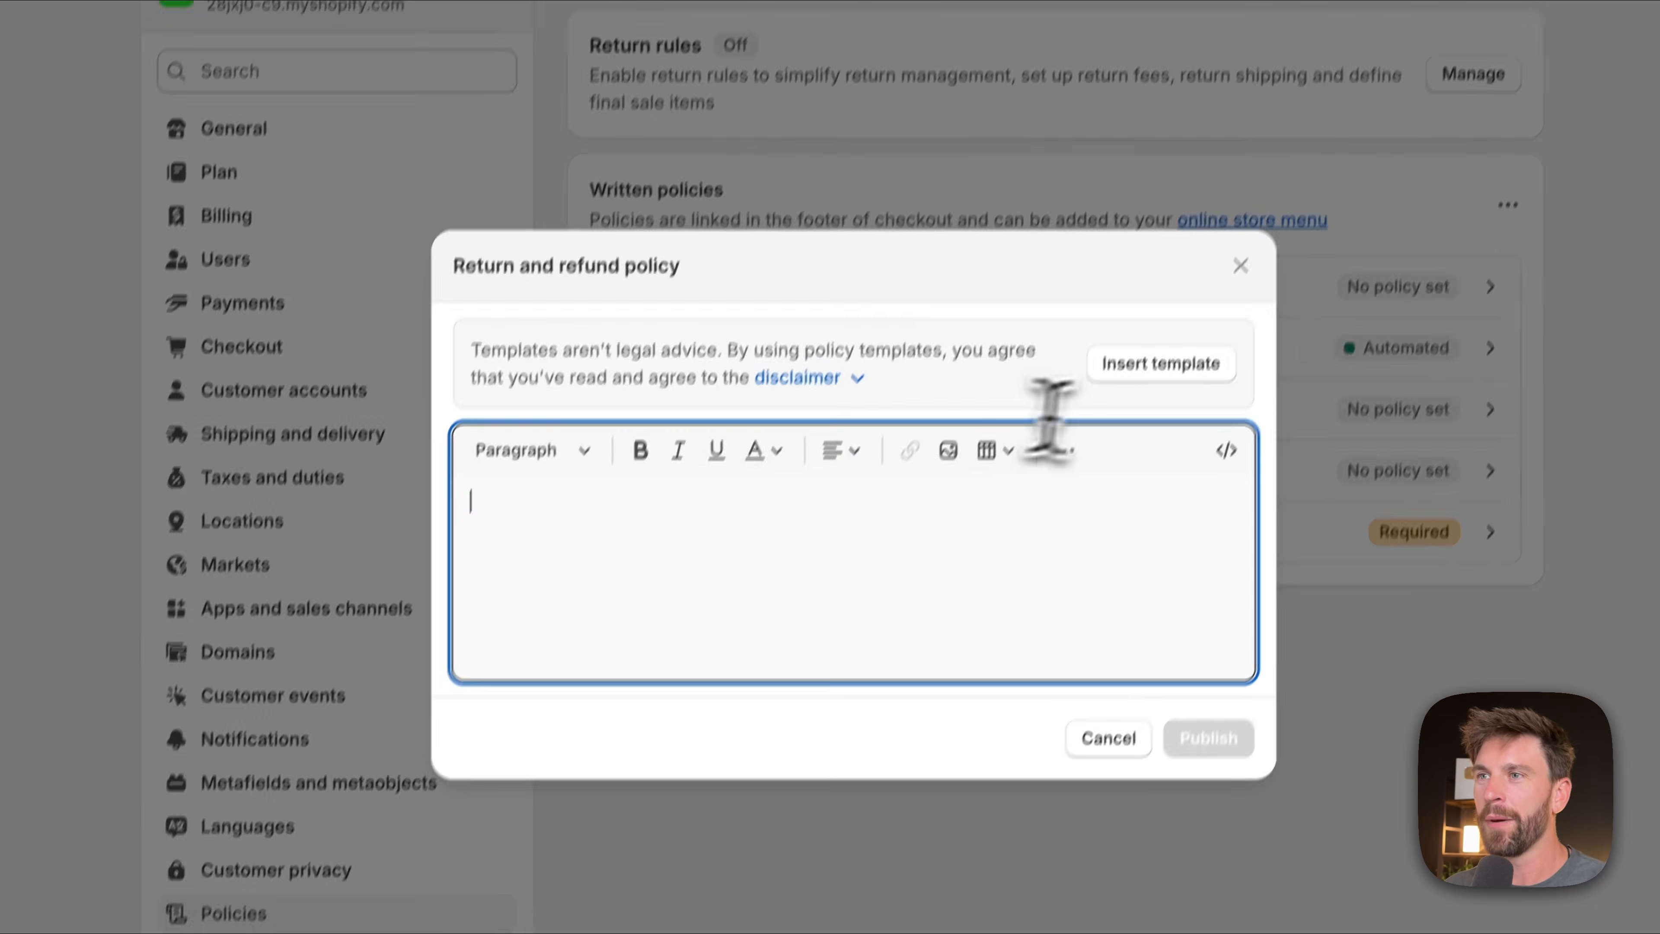
click(1128, 426)
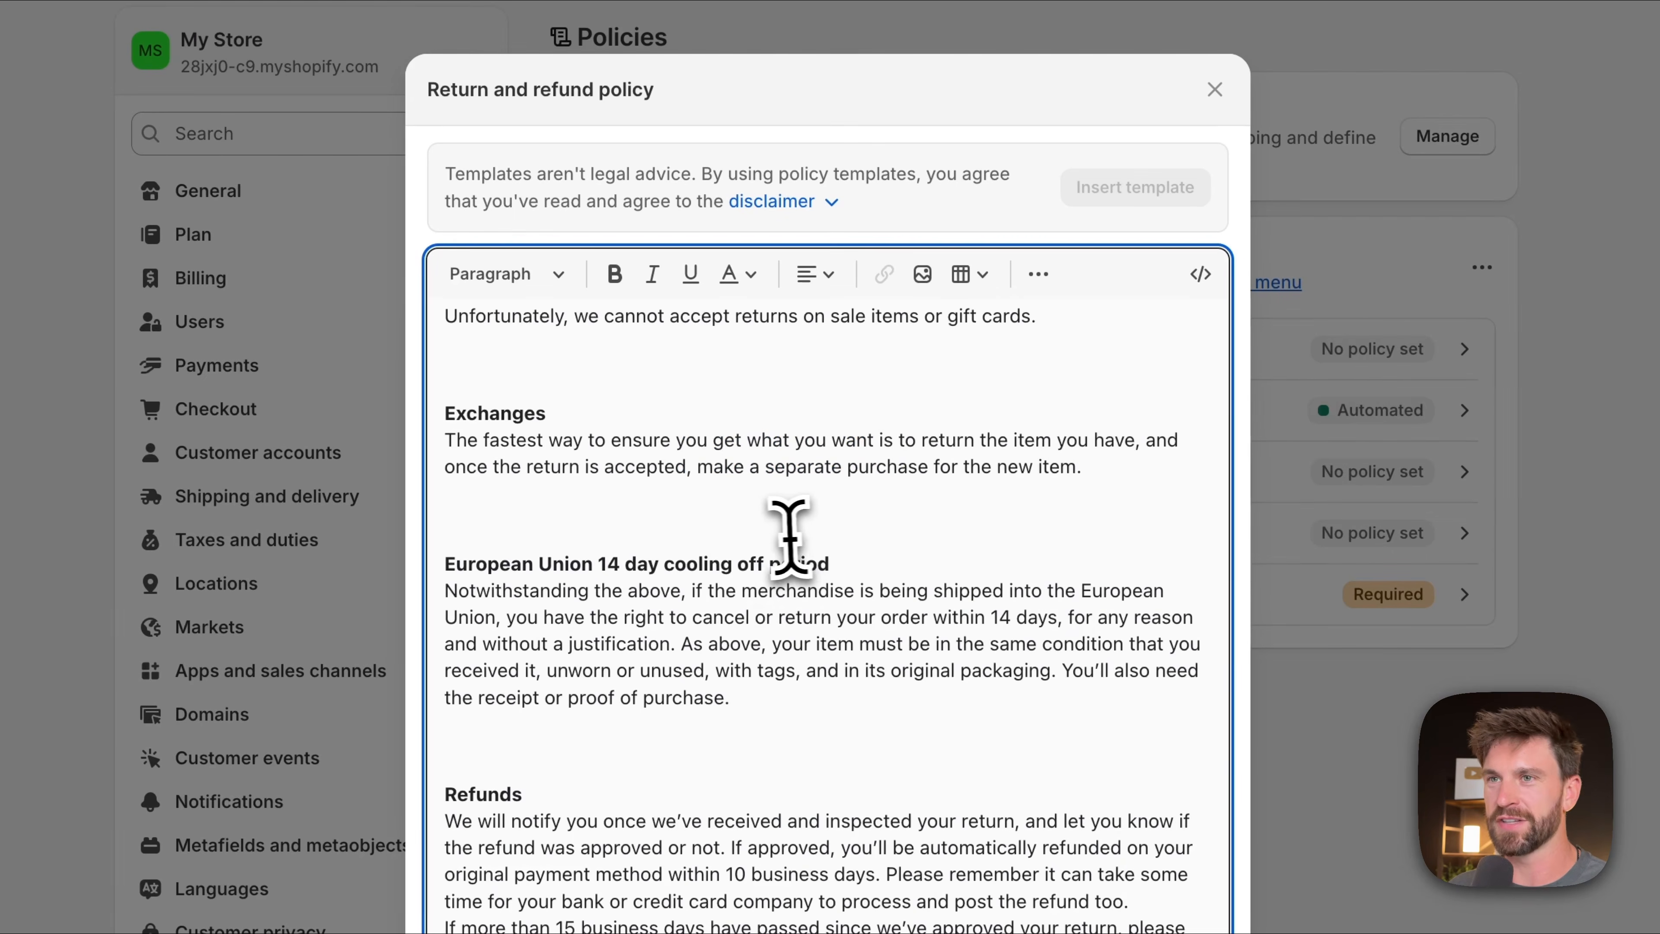
- Change the return period in the policy's opening phrase to 14-day, review the remaining sections, and publish the Return and refund policy
scroll(781, 536, up, 10)
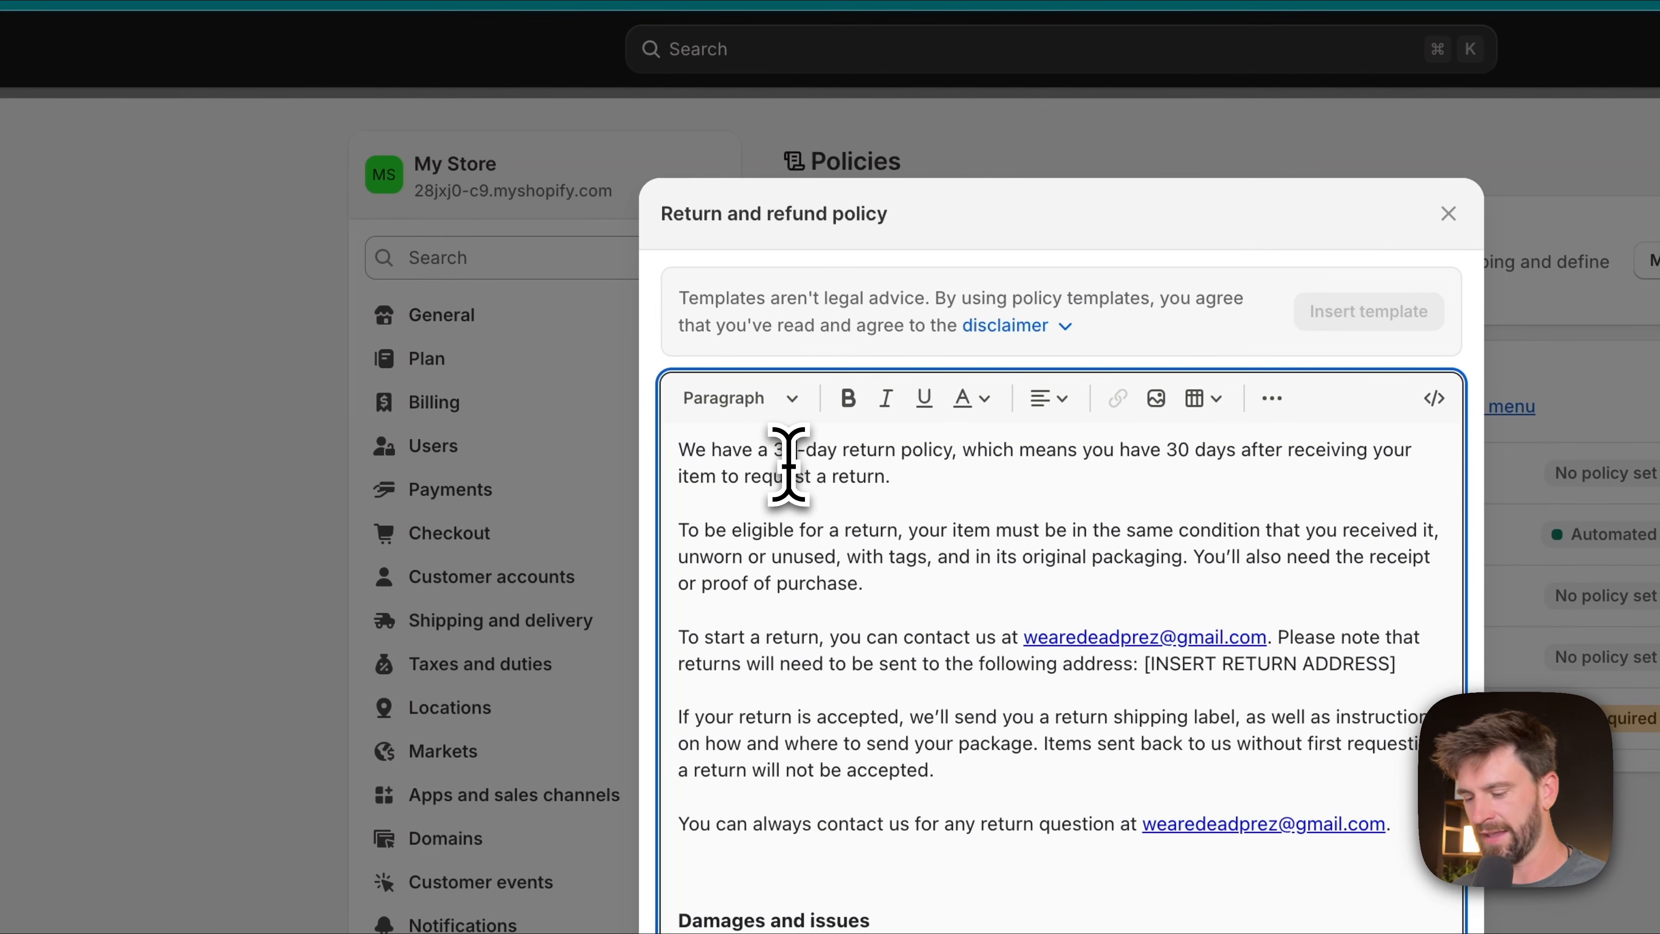
click(789, 465)
key(BackSpace)
key(BackSpace)
text(14)
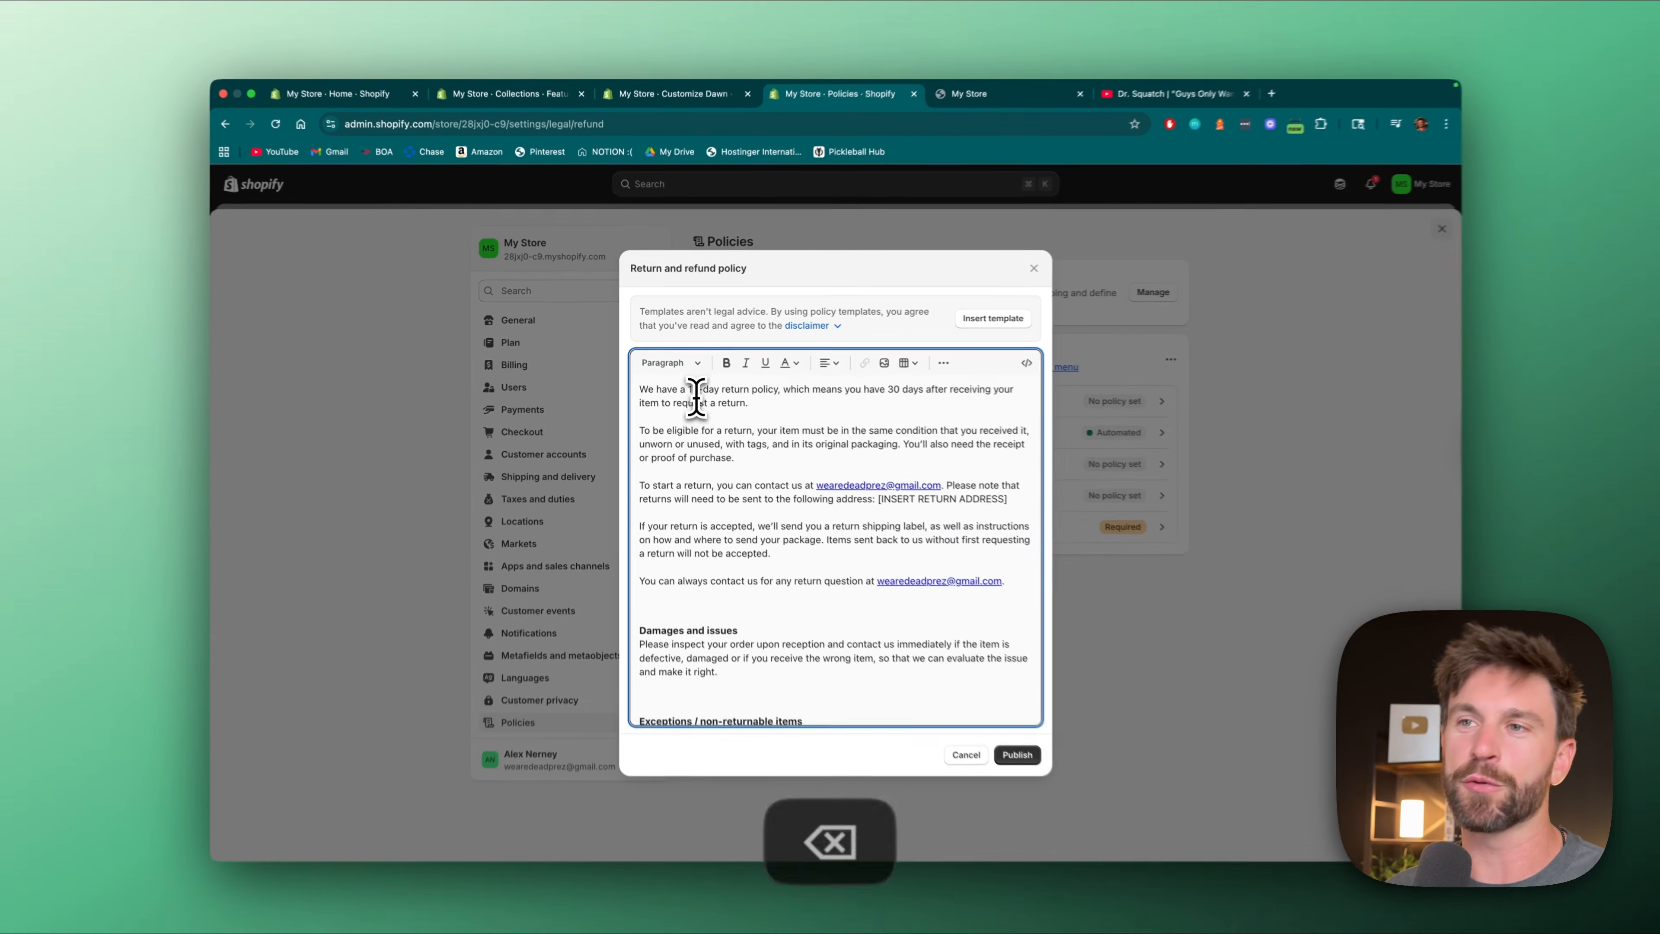
scroll(784, 475, down, 2)
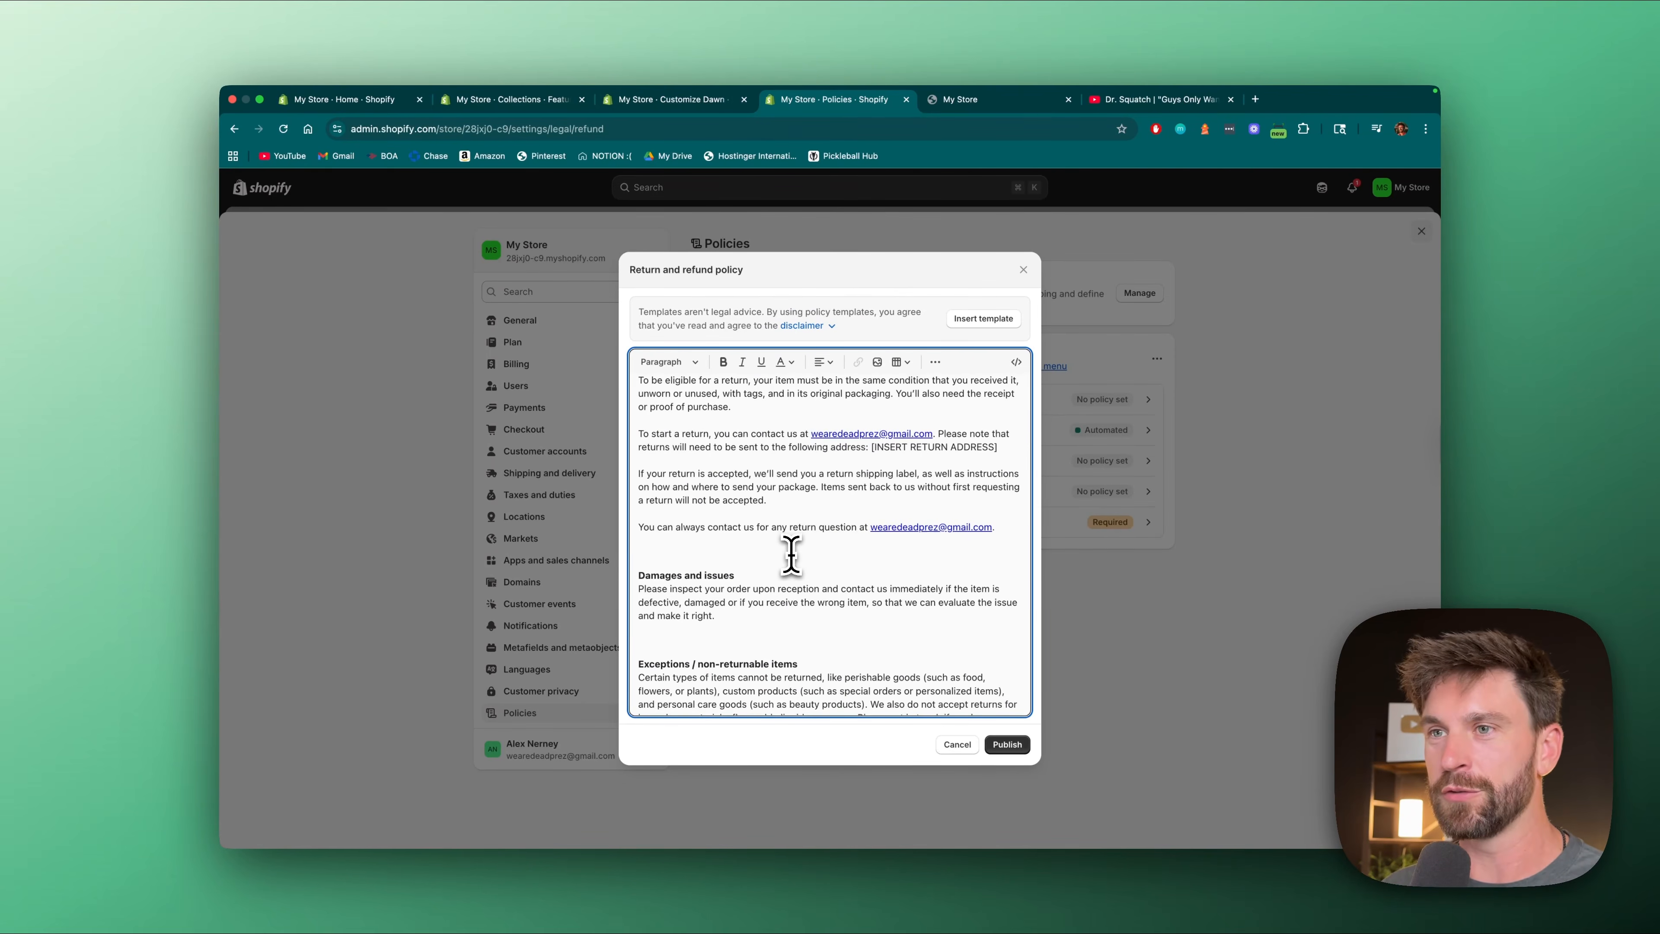
scroll(791, 554, down, 3)
scroll(790, 549, down, 5)
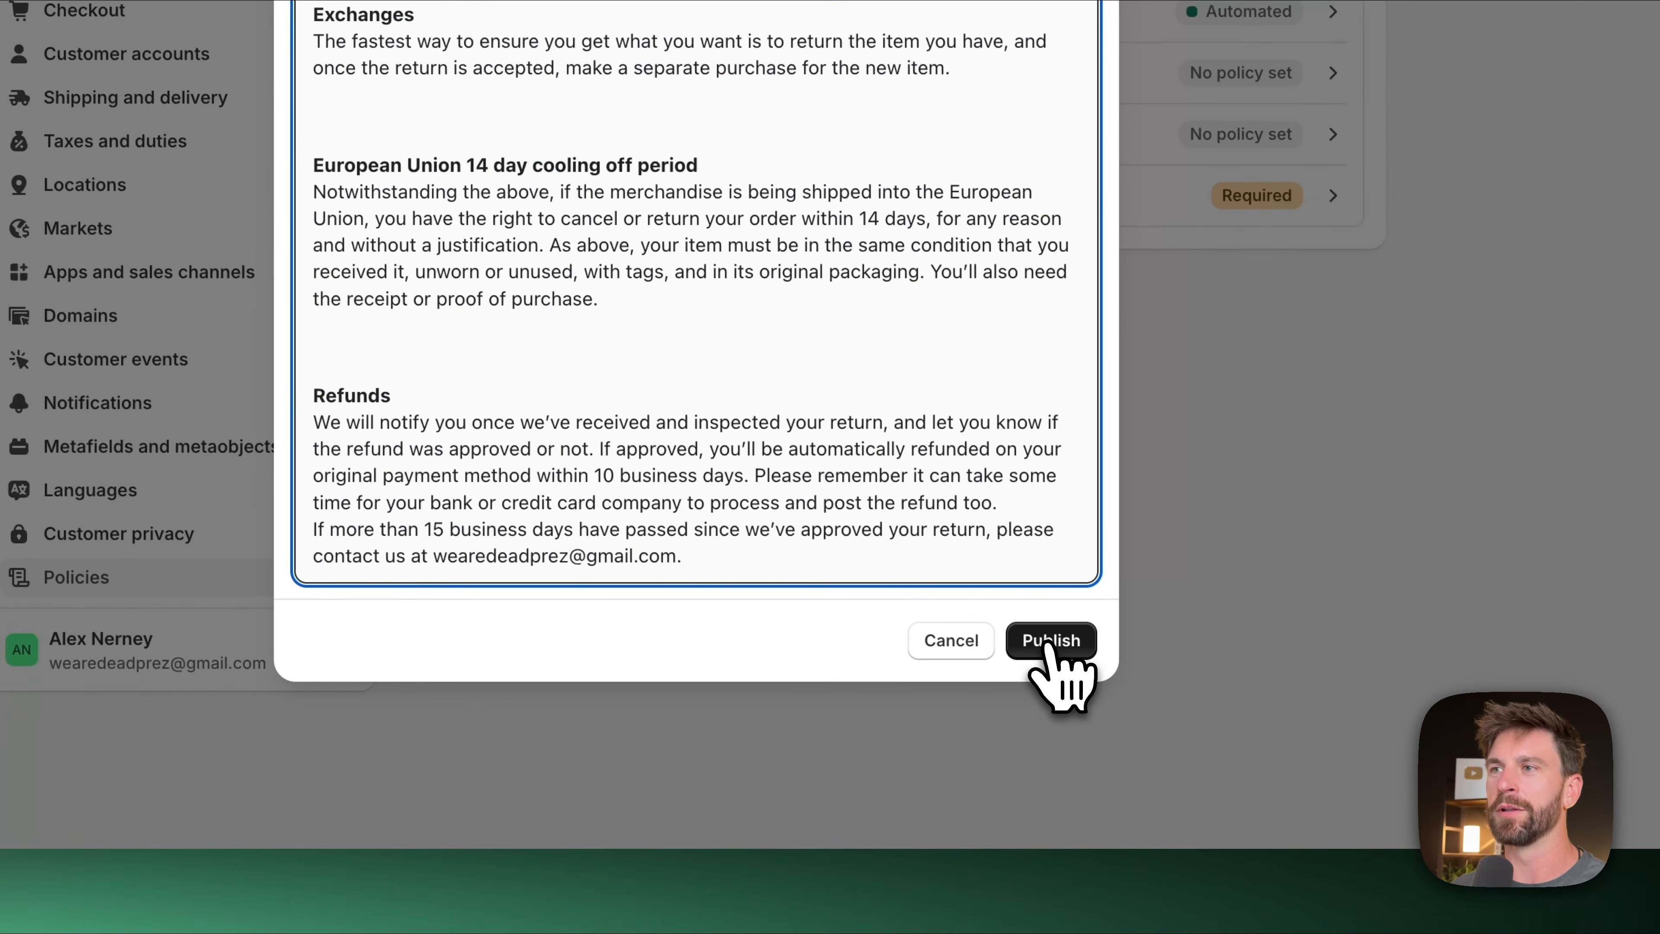
click(1050, 640)
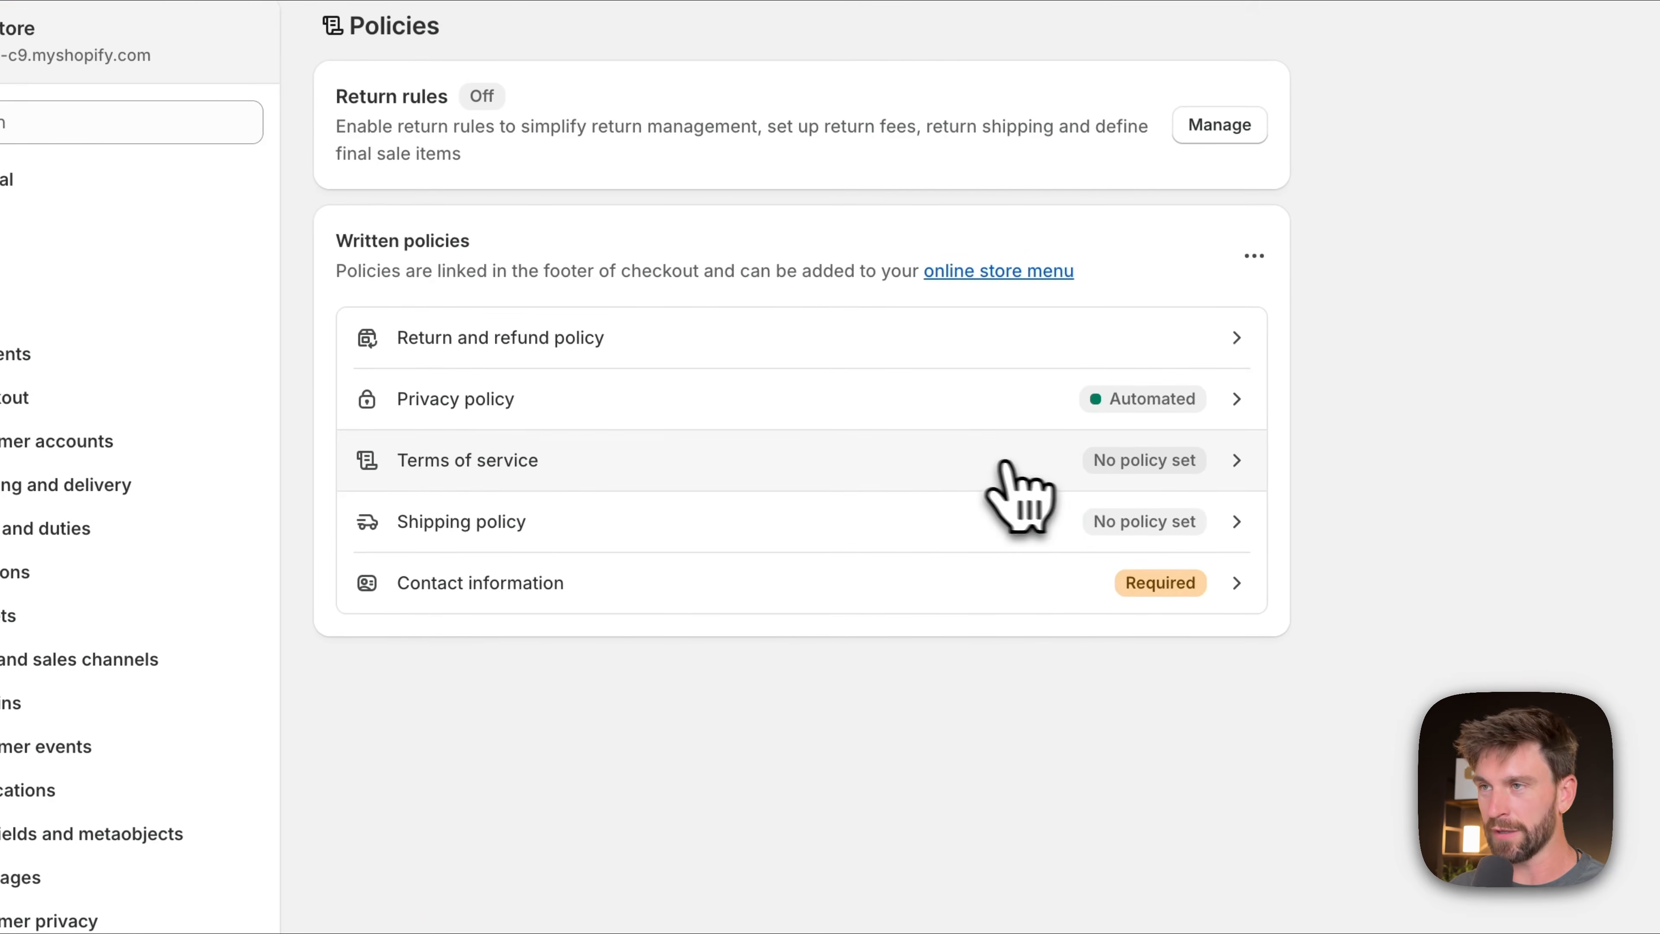
- Fill the Terms of service with the ready-made policy template, review its text, and publish it
click(1036, 461)
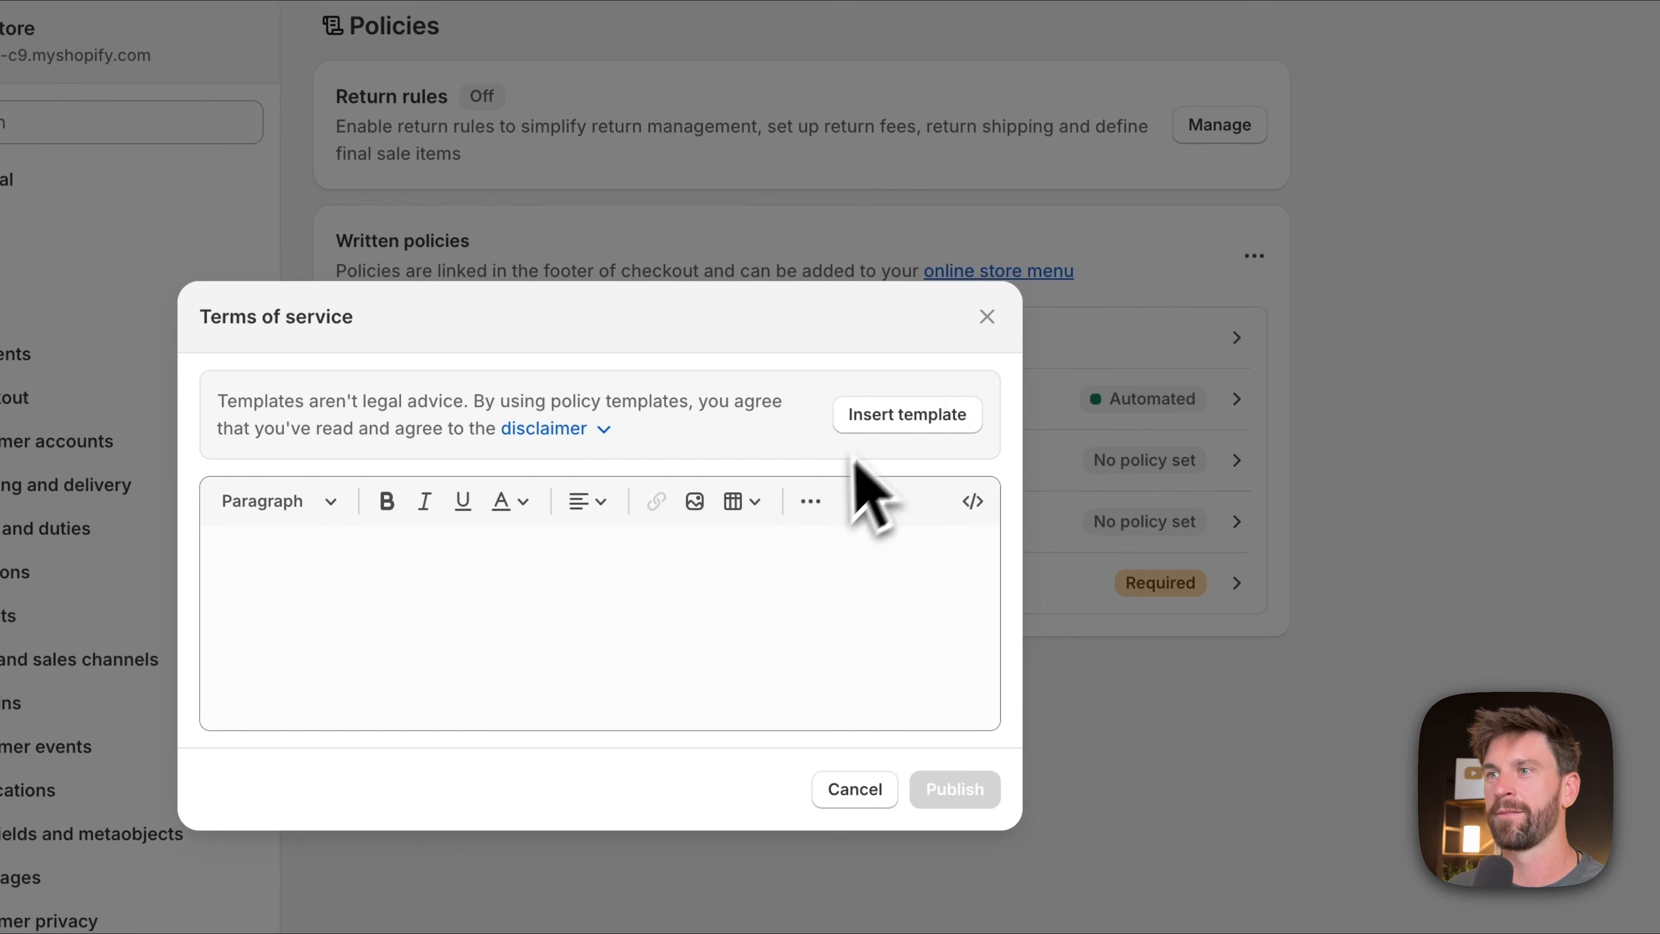
click(884, 422)
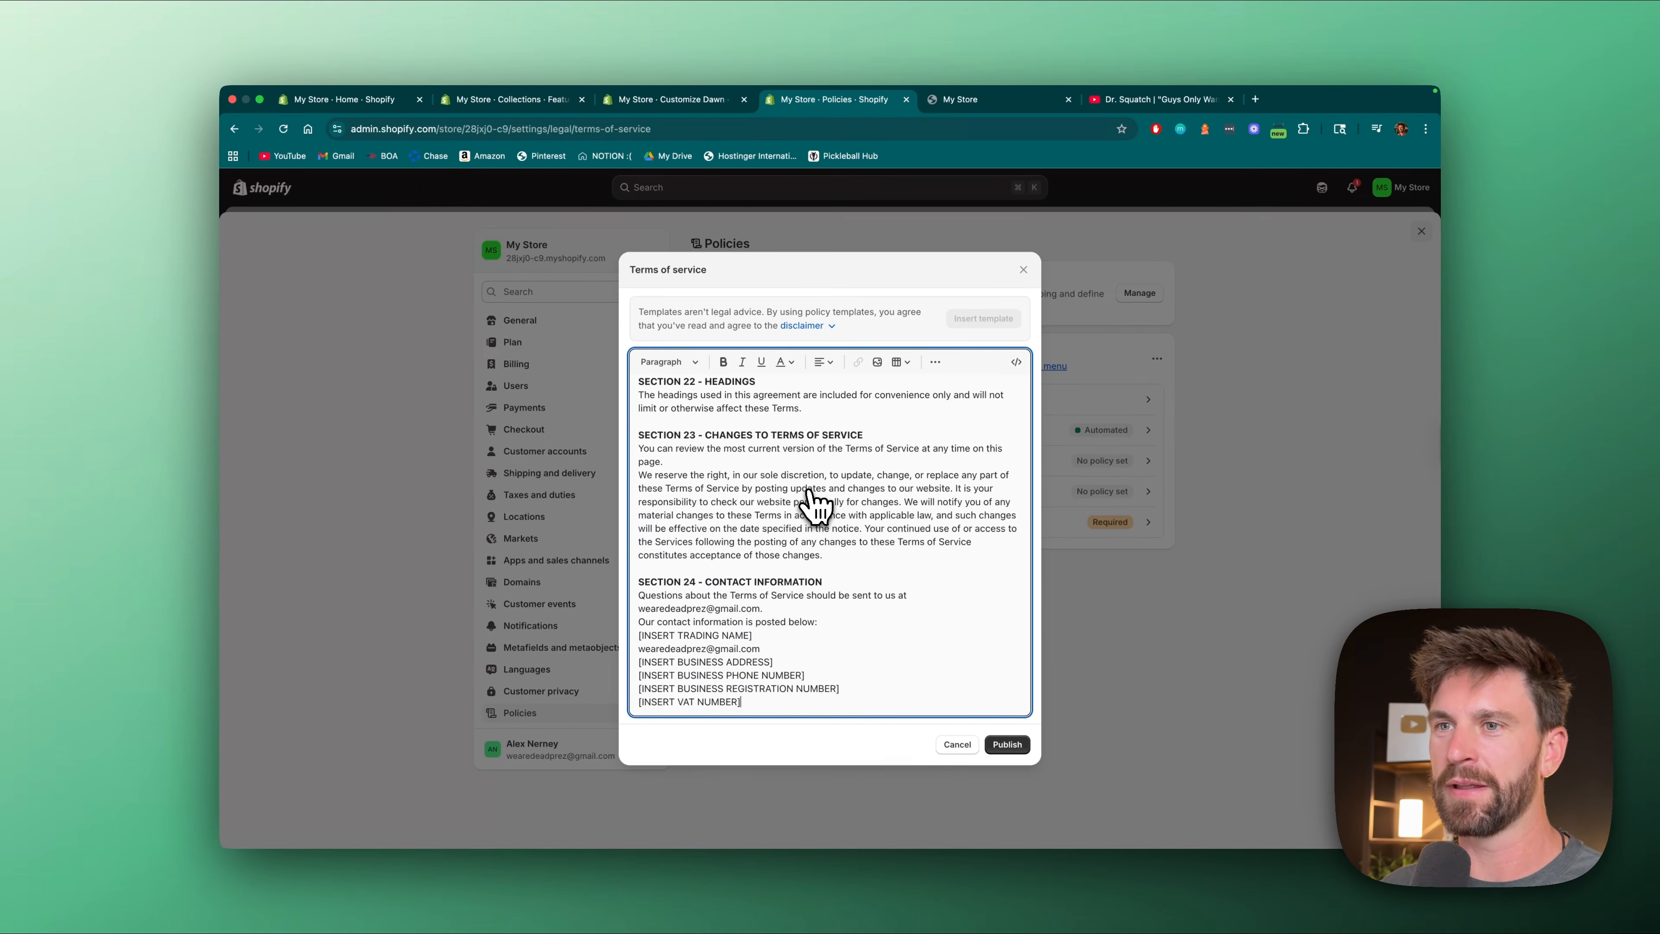
scroll(804, 459, up, 20)
scroll(810, 504, up, 15)
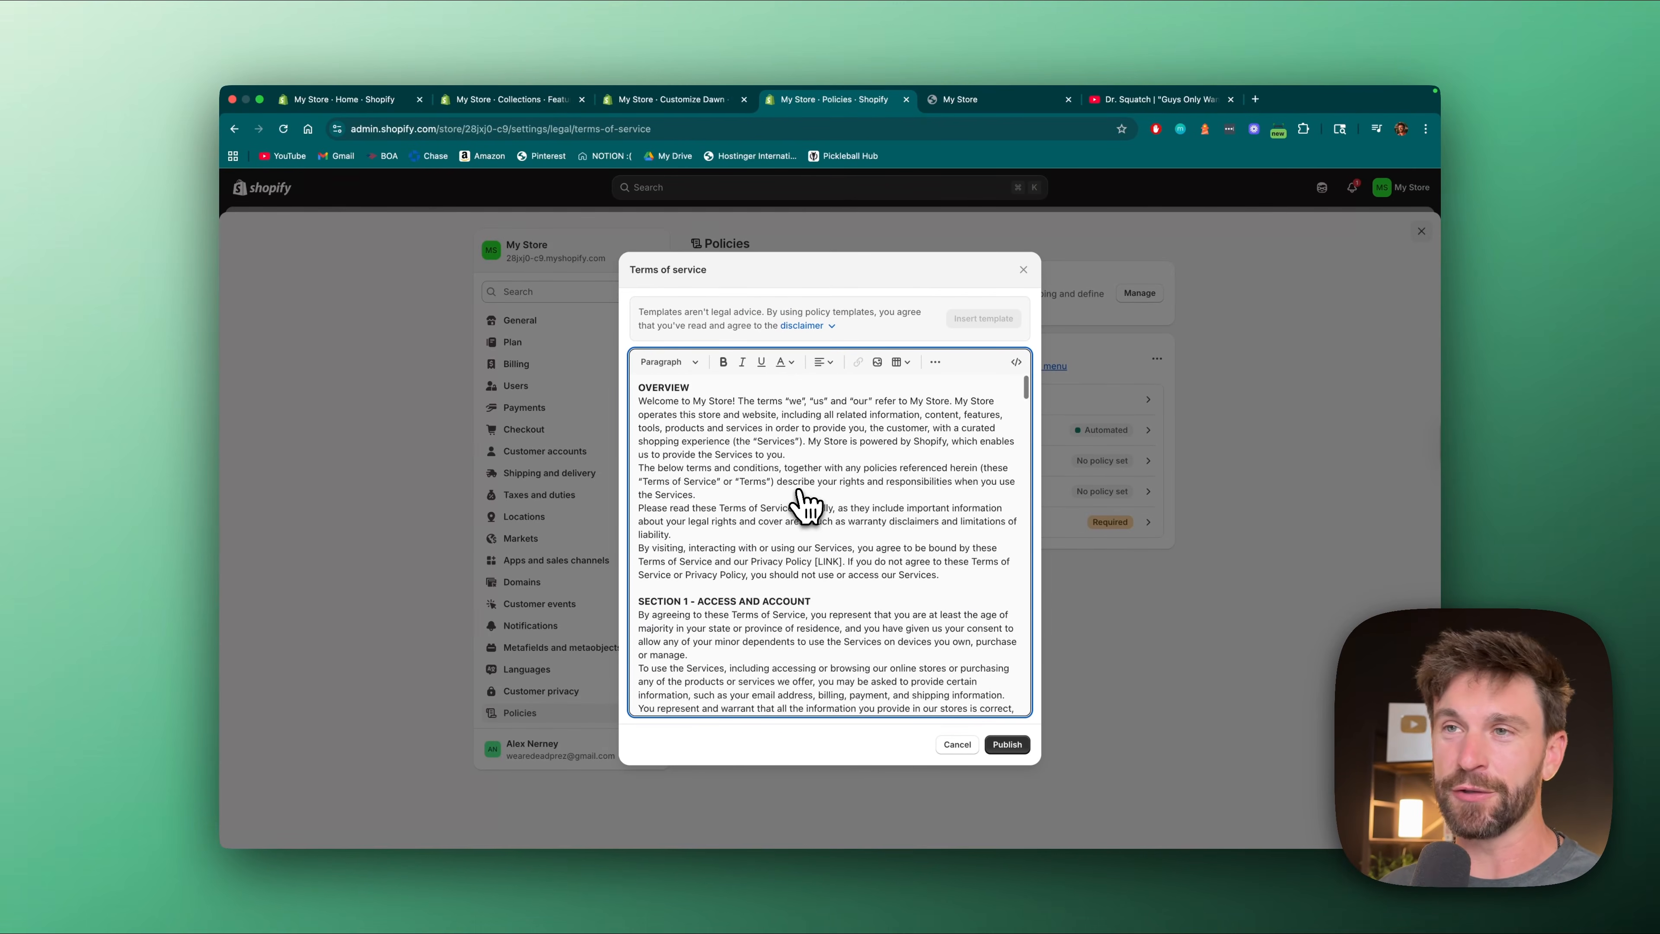
click(1010, 745)
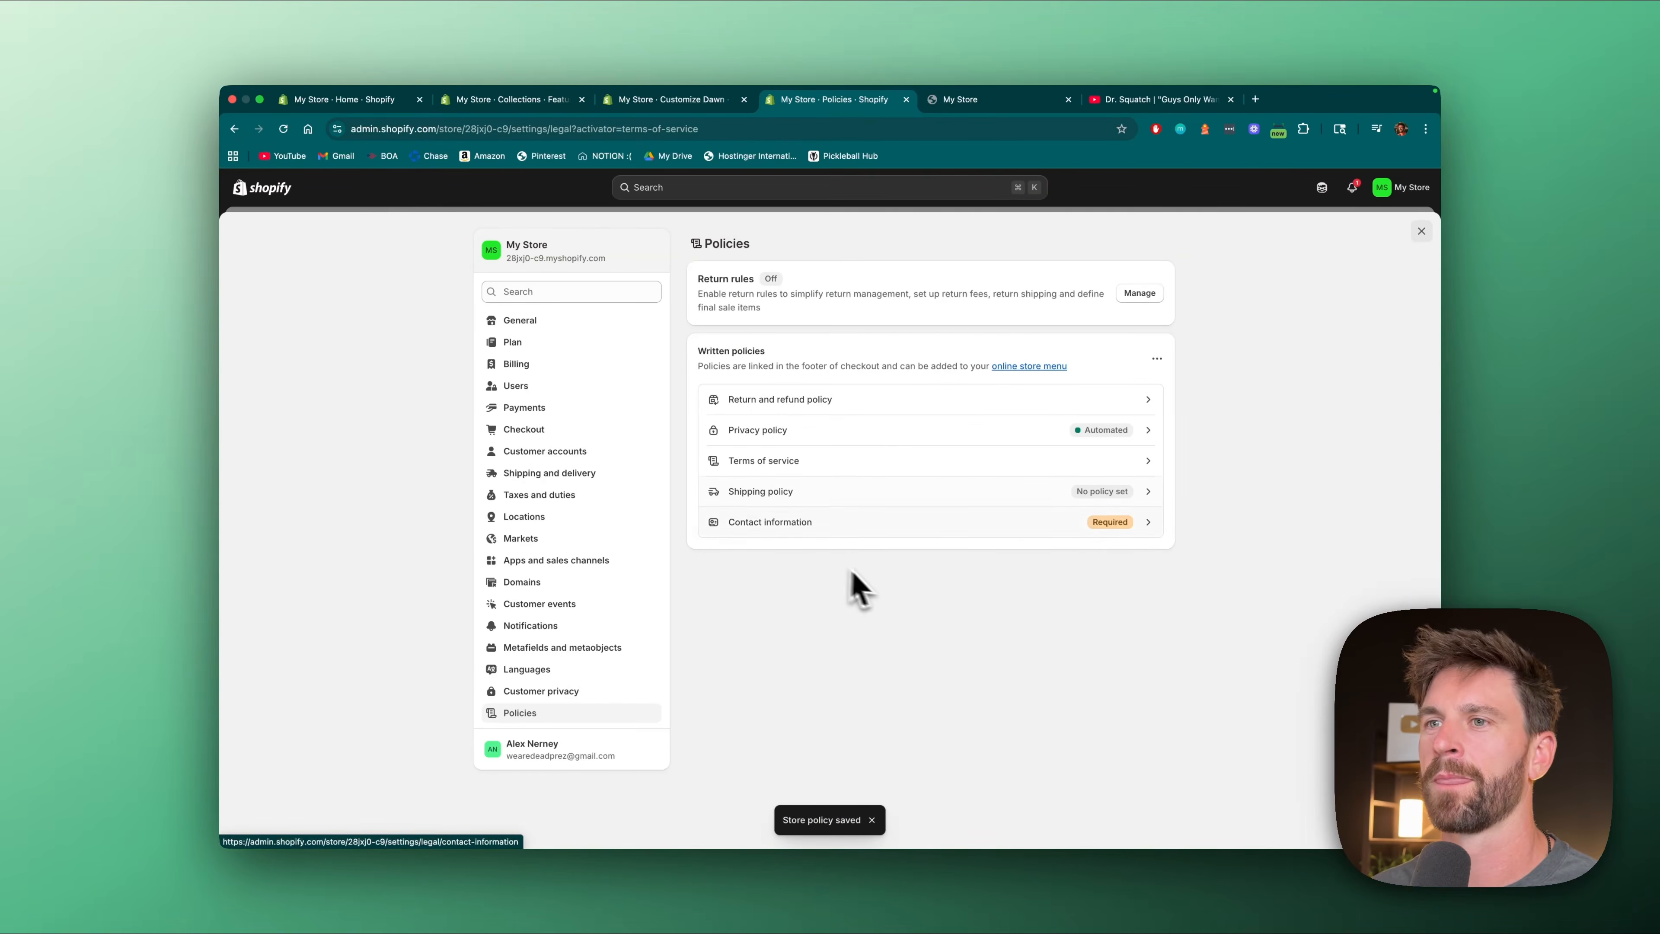
- Write "Shipping Policy" as the text of the Shipping policy and publish it
click(1053, 494)
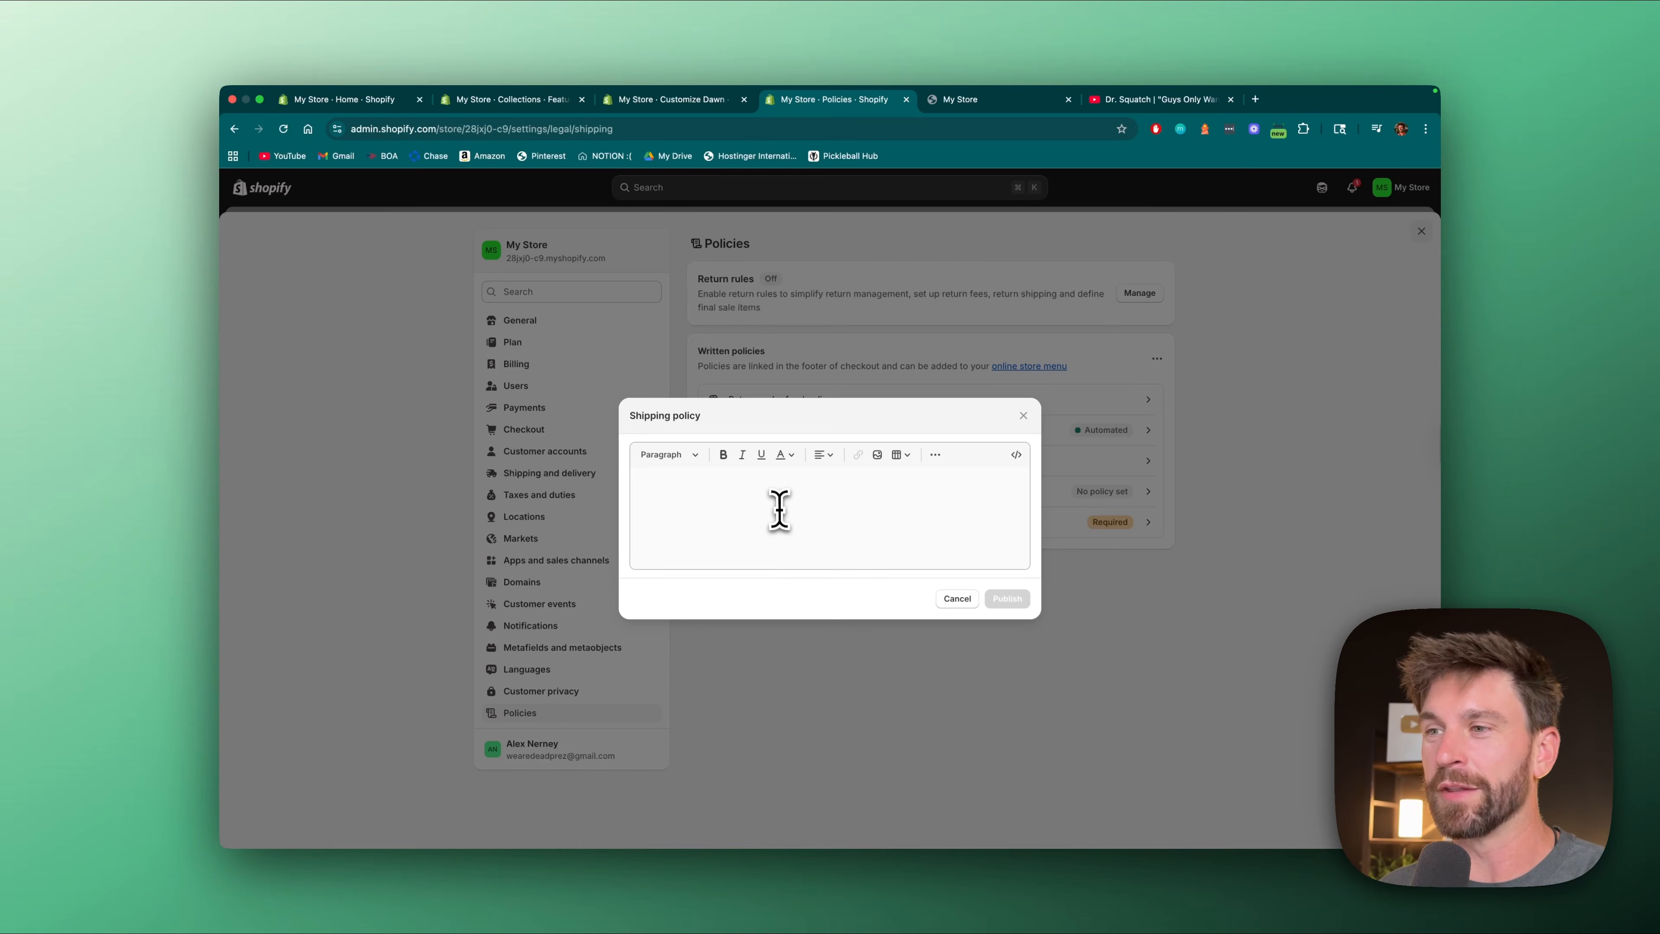
click(782, 502)
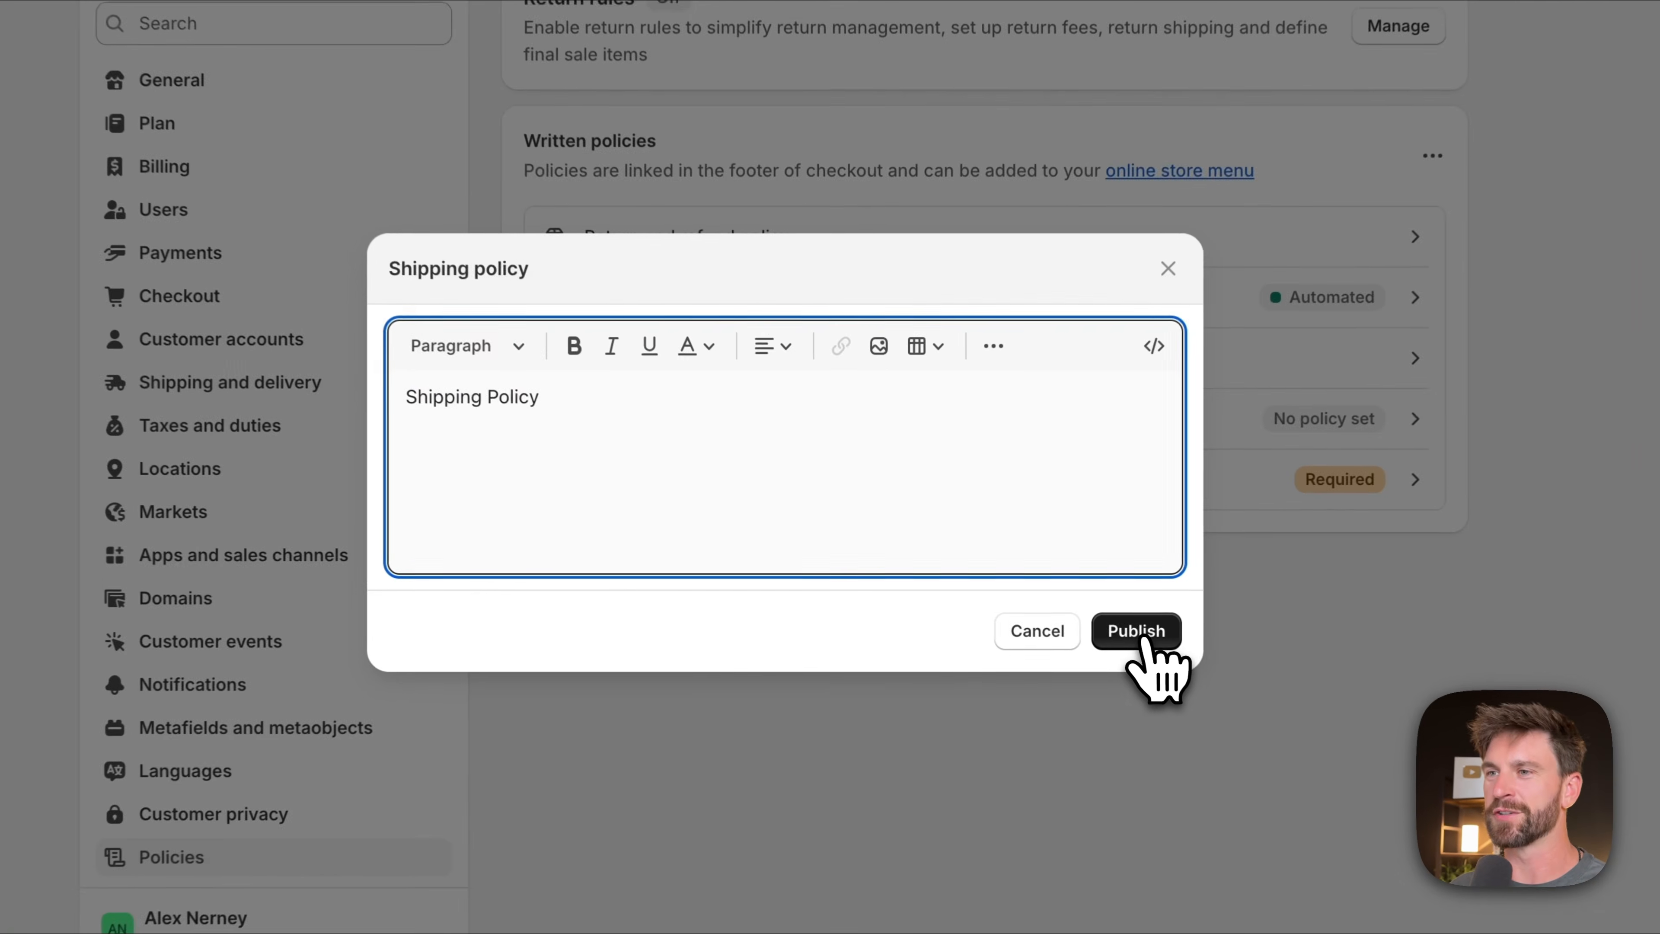
click(1008, 599)
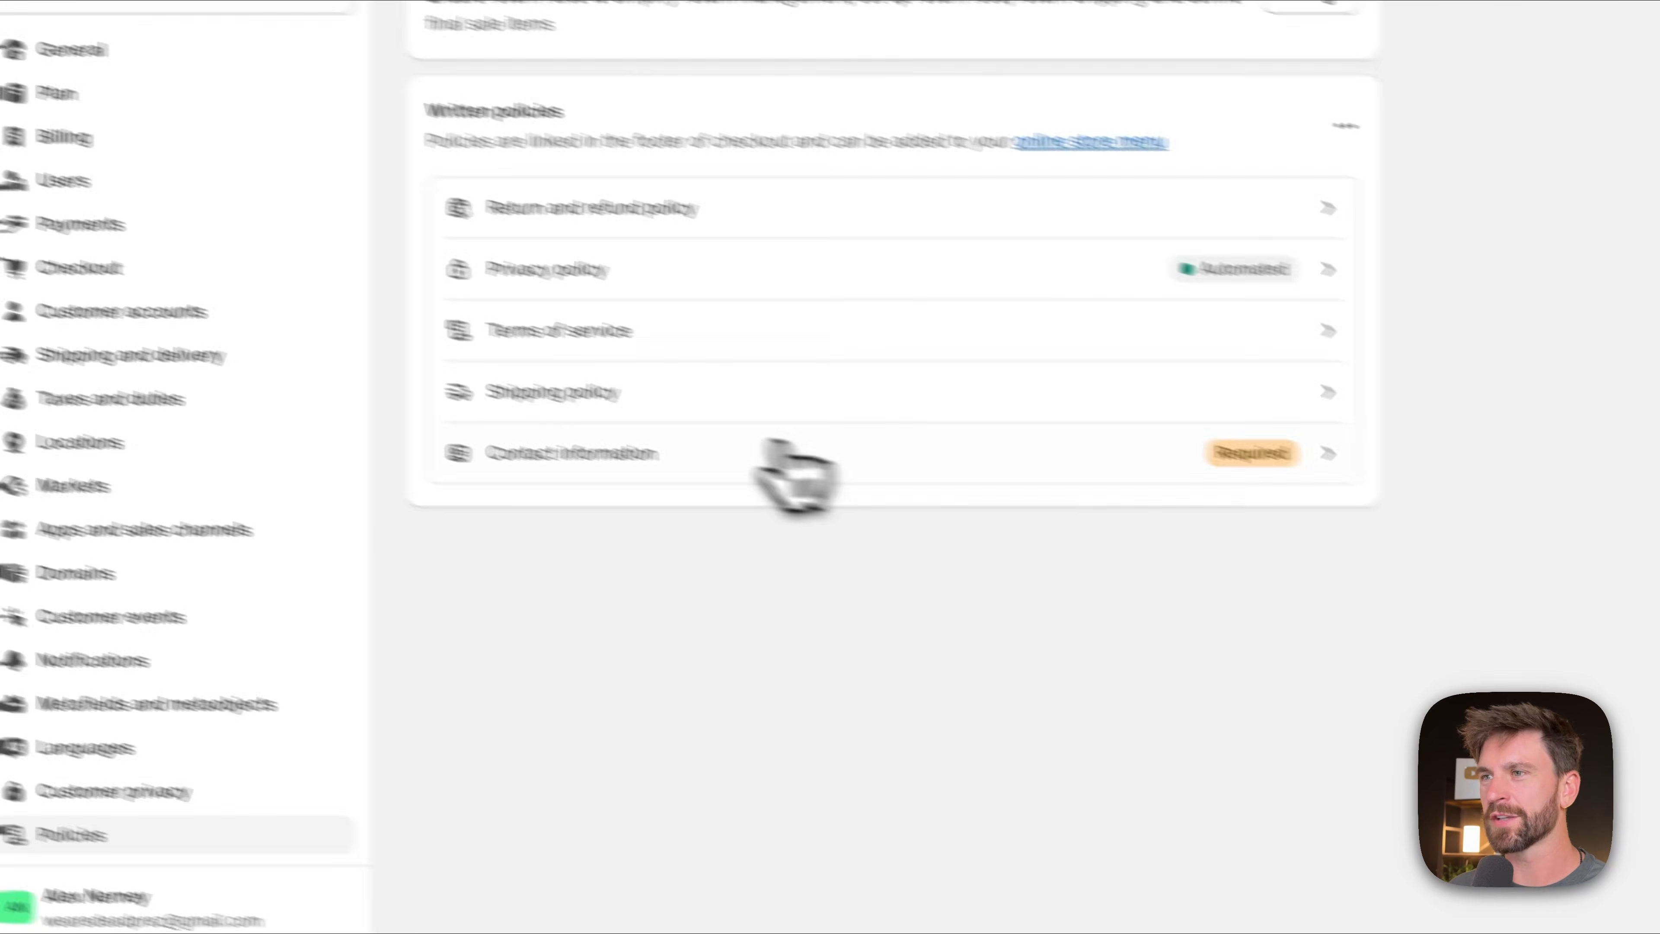
- Fill the Contact information policy with the ready-made template and publish it
click(1174, 458)
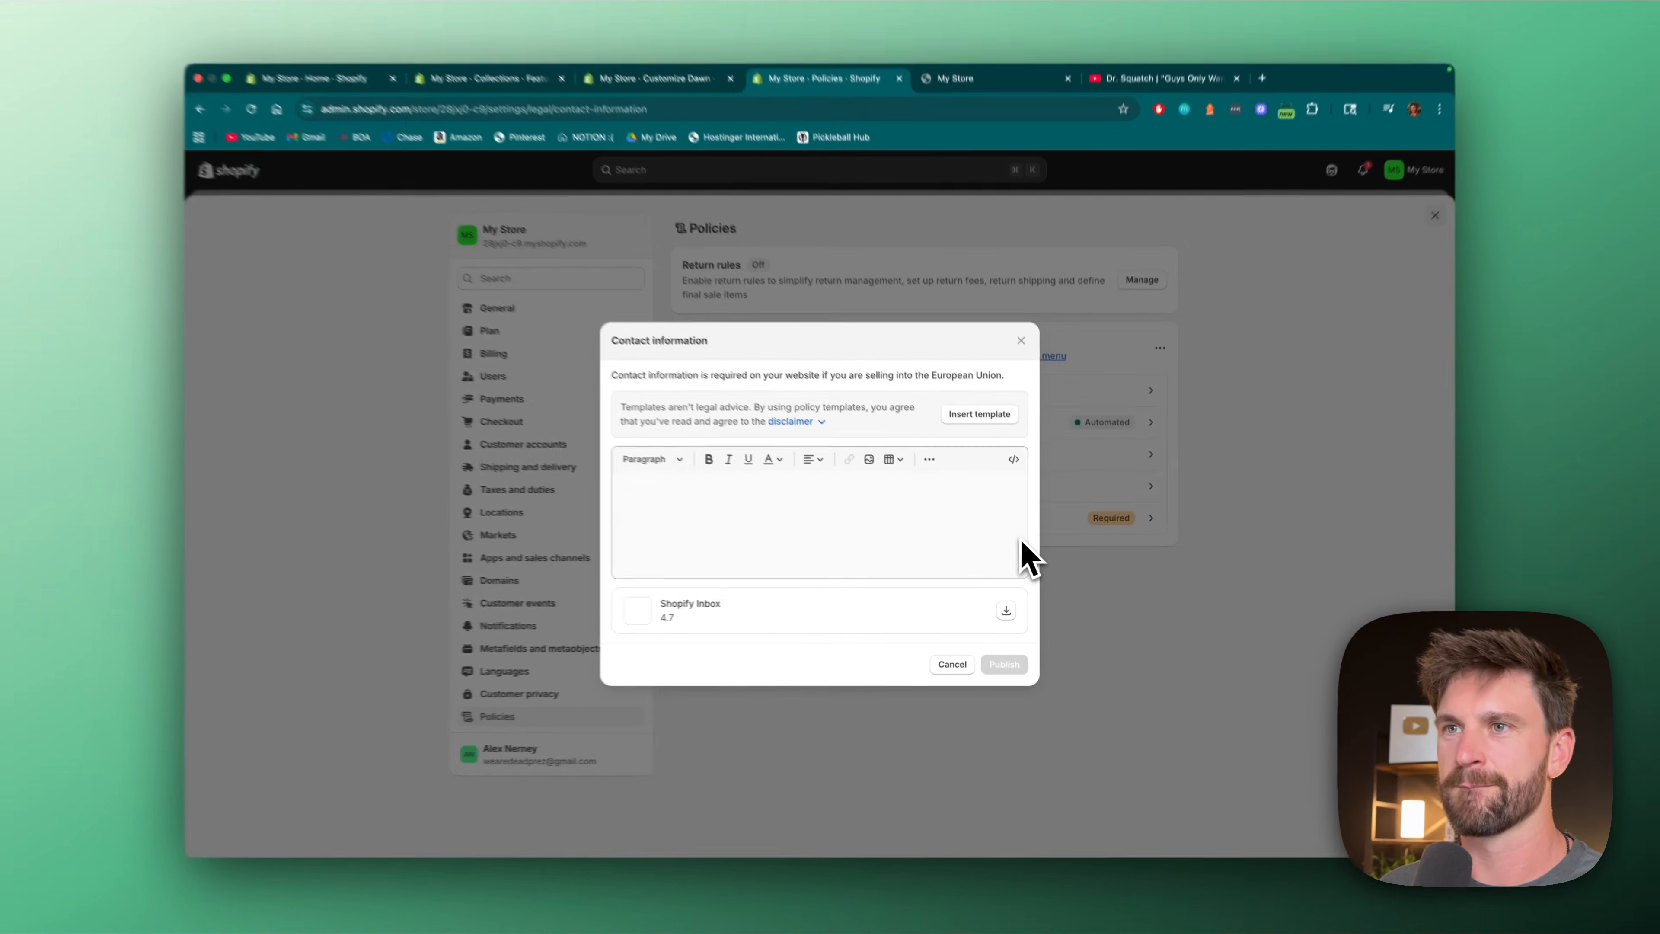
click(990, 423)
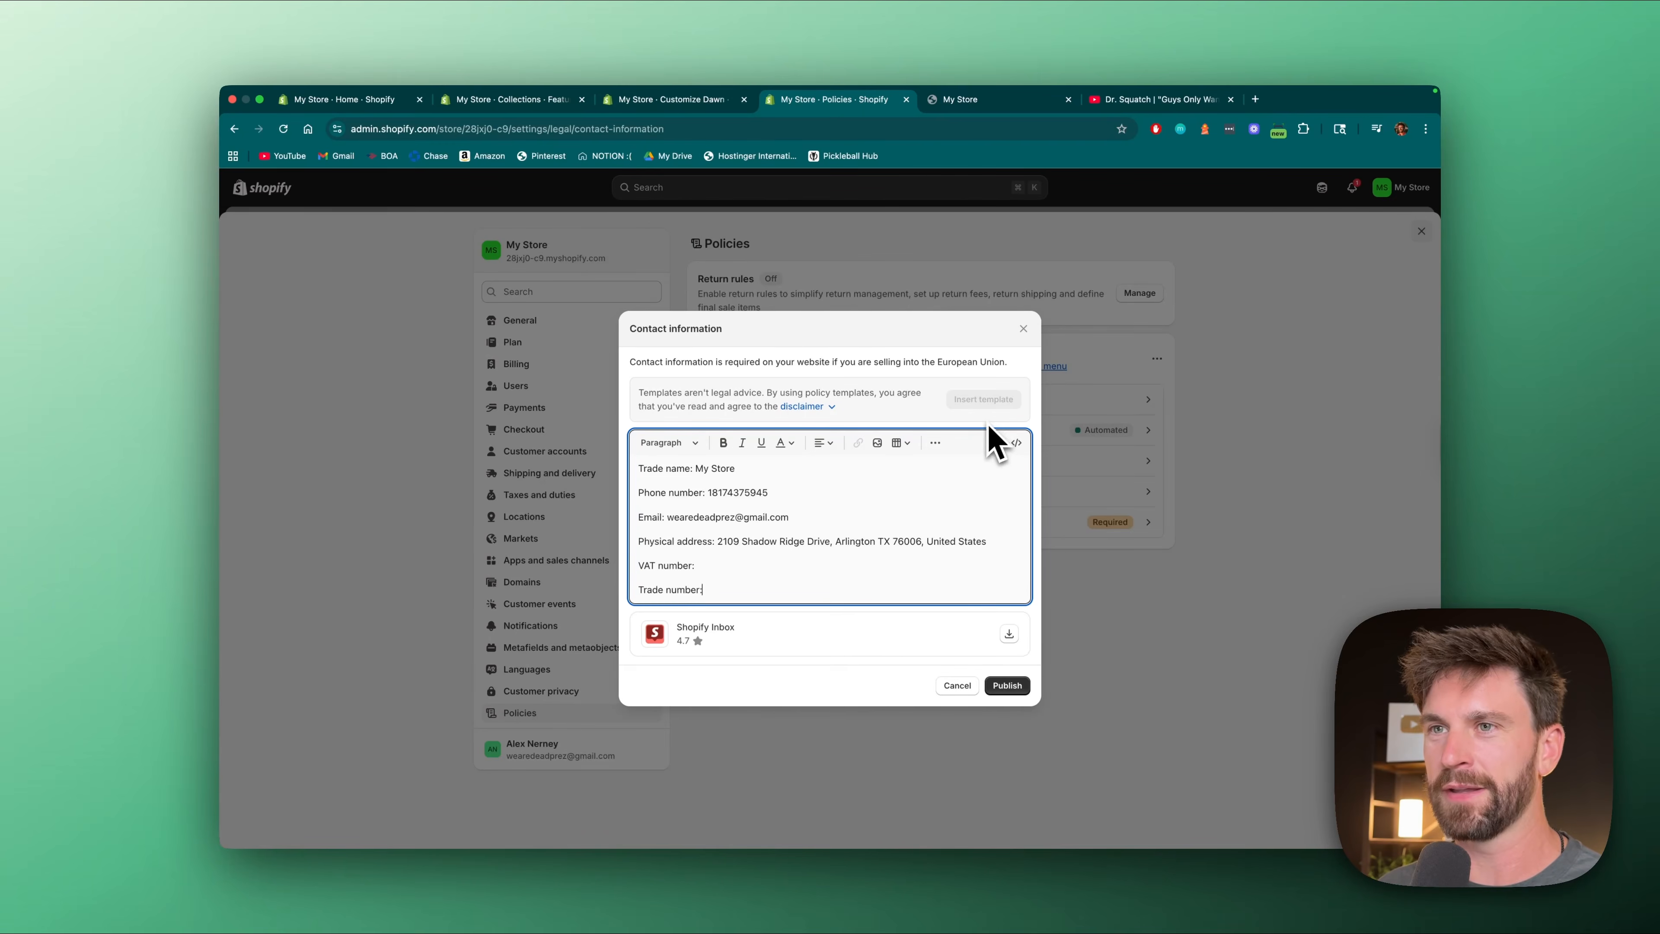
click(1007, 687)
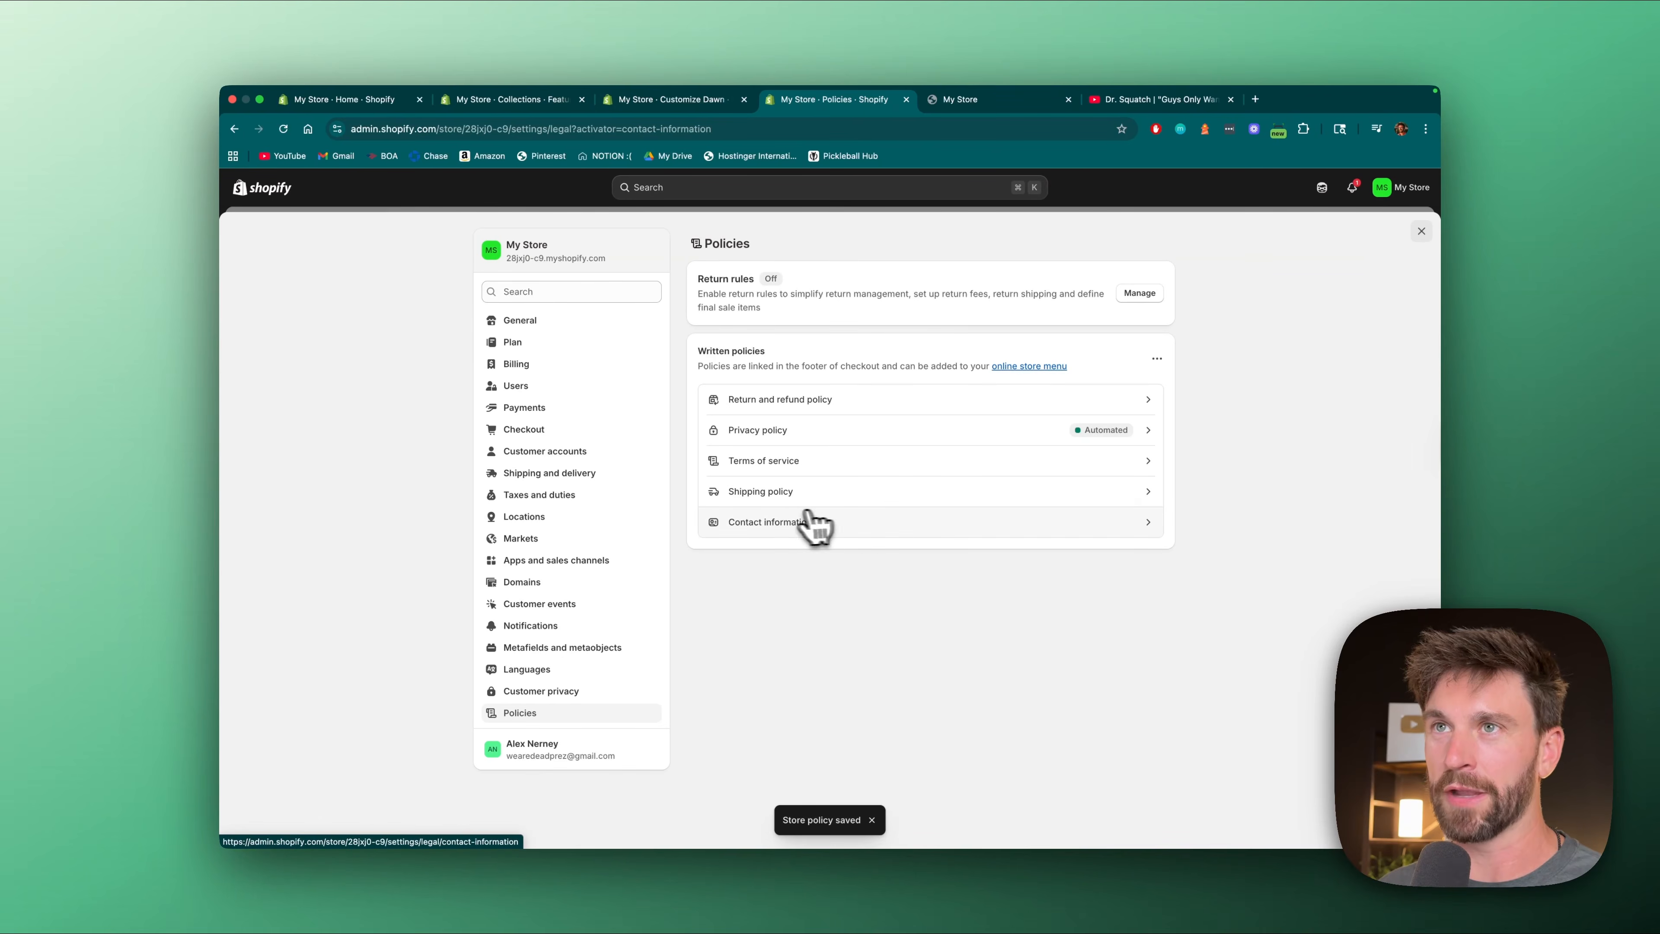
- Reload the theme editor, test the footer's Terms of service link in the preview, and return to the Home page template
click(697, 102)
click(703, 131)
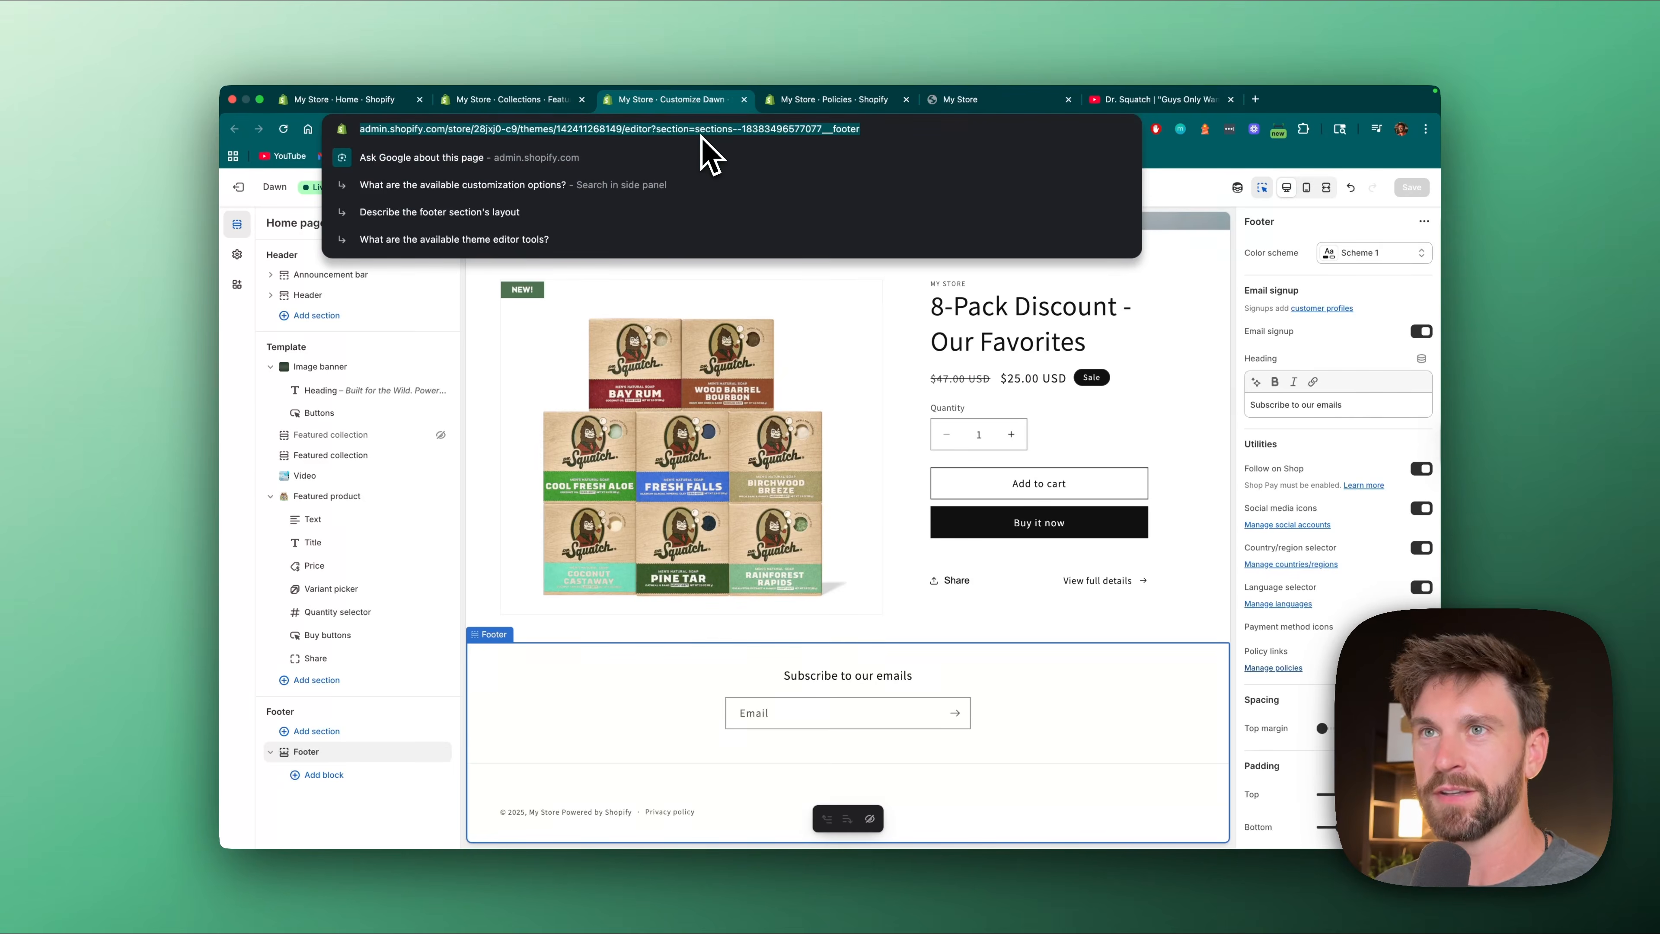
key(Return)
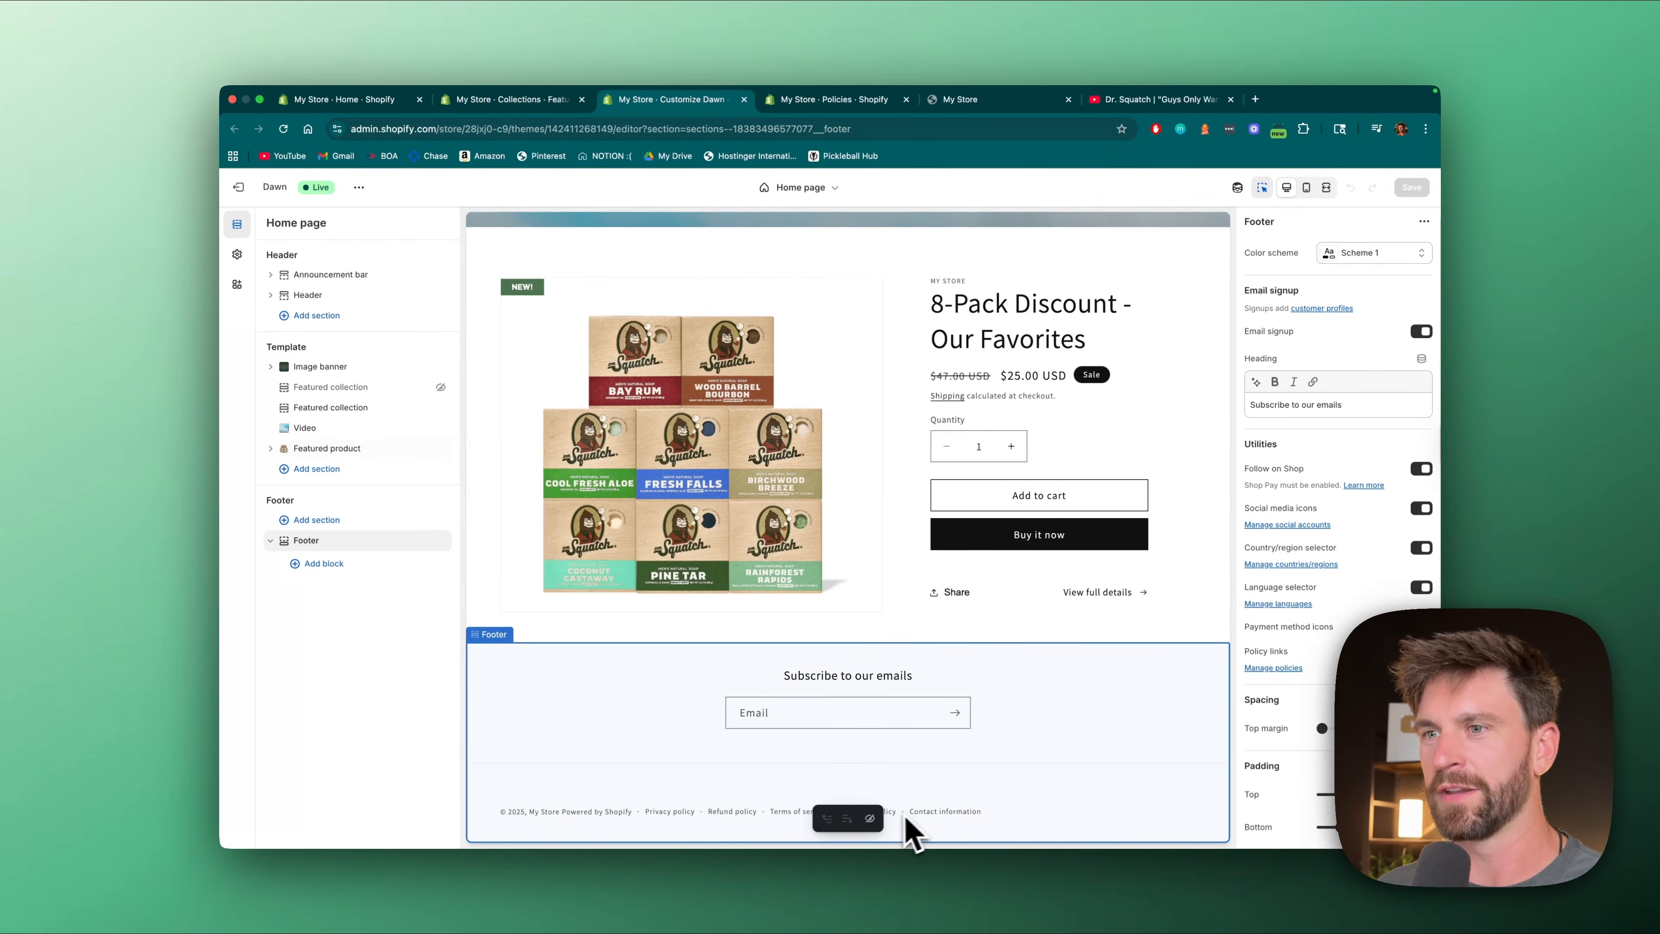
click(796, 814)
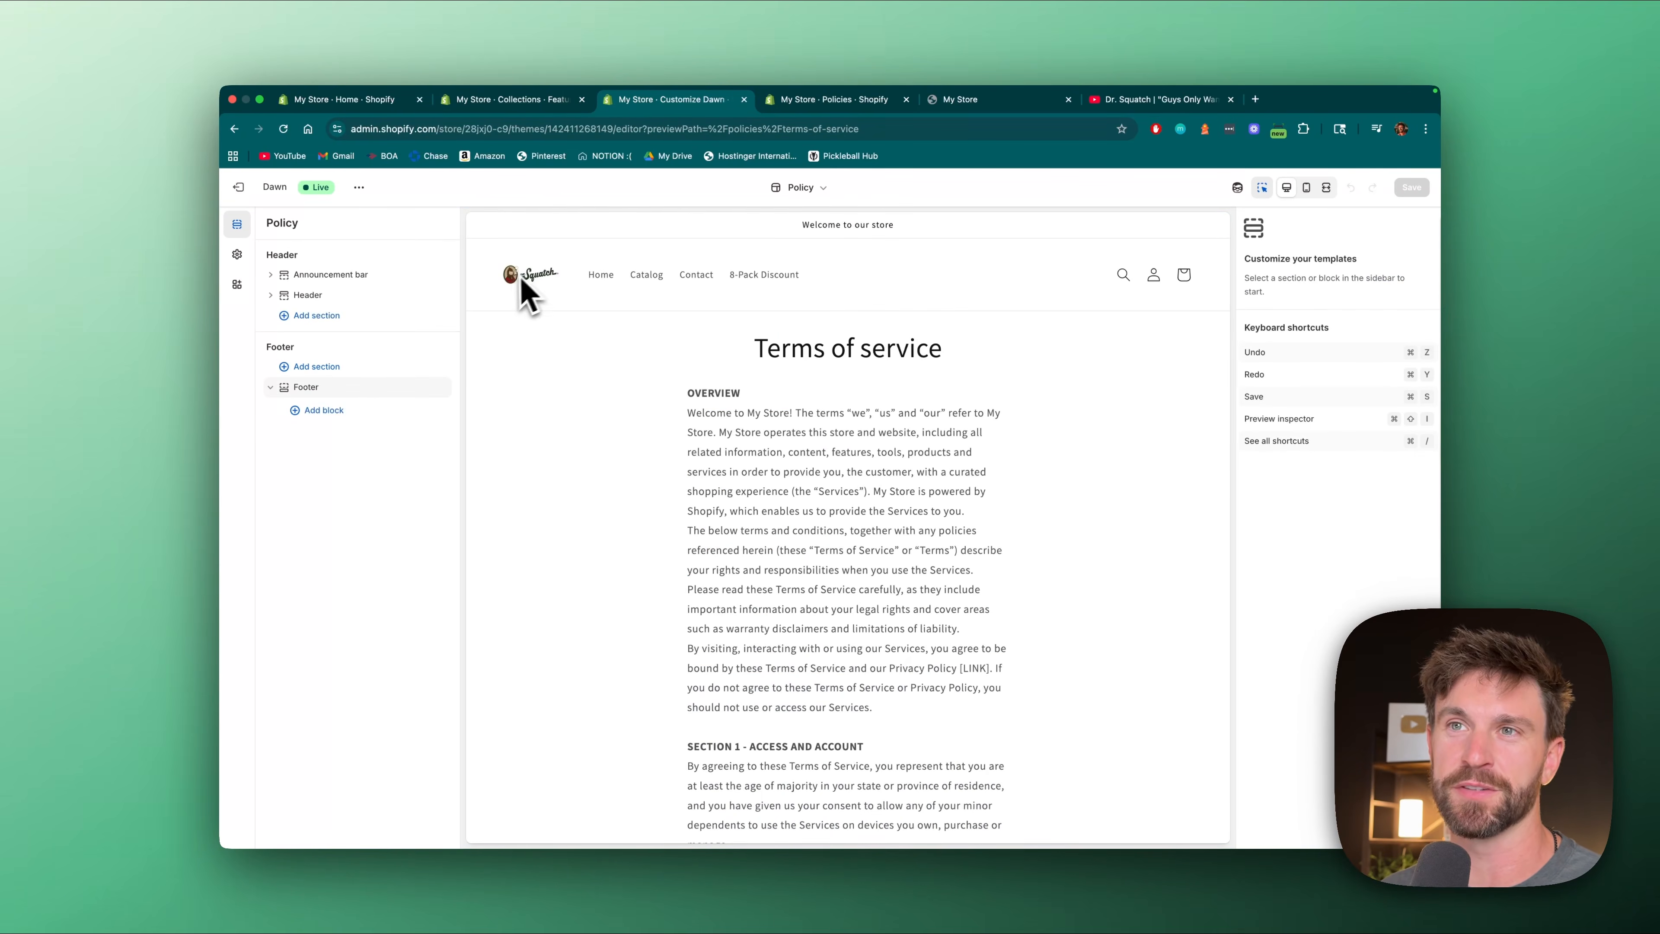
click(537, 288)
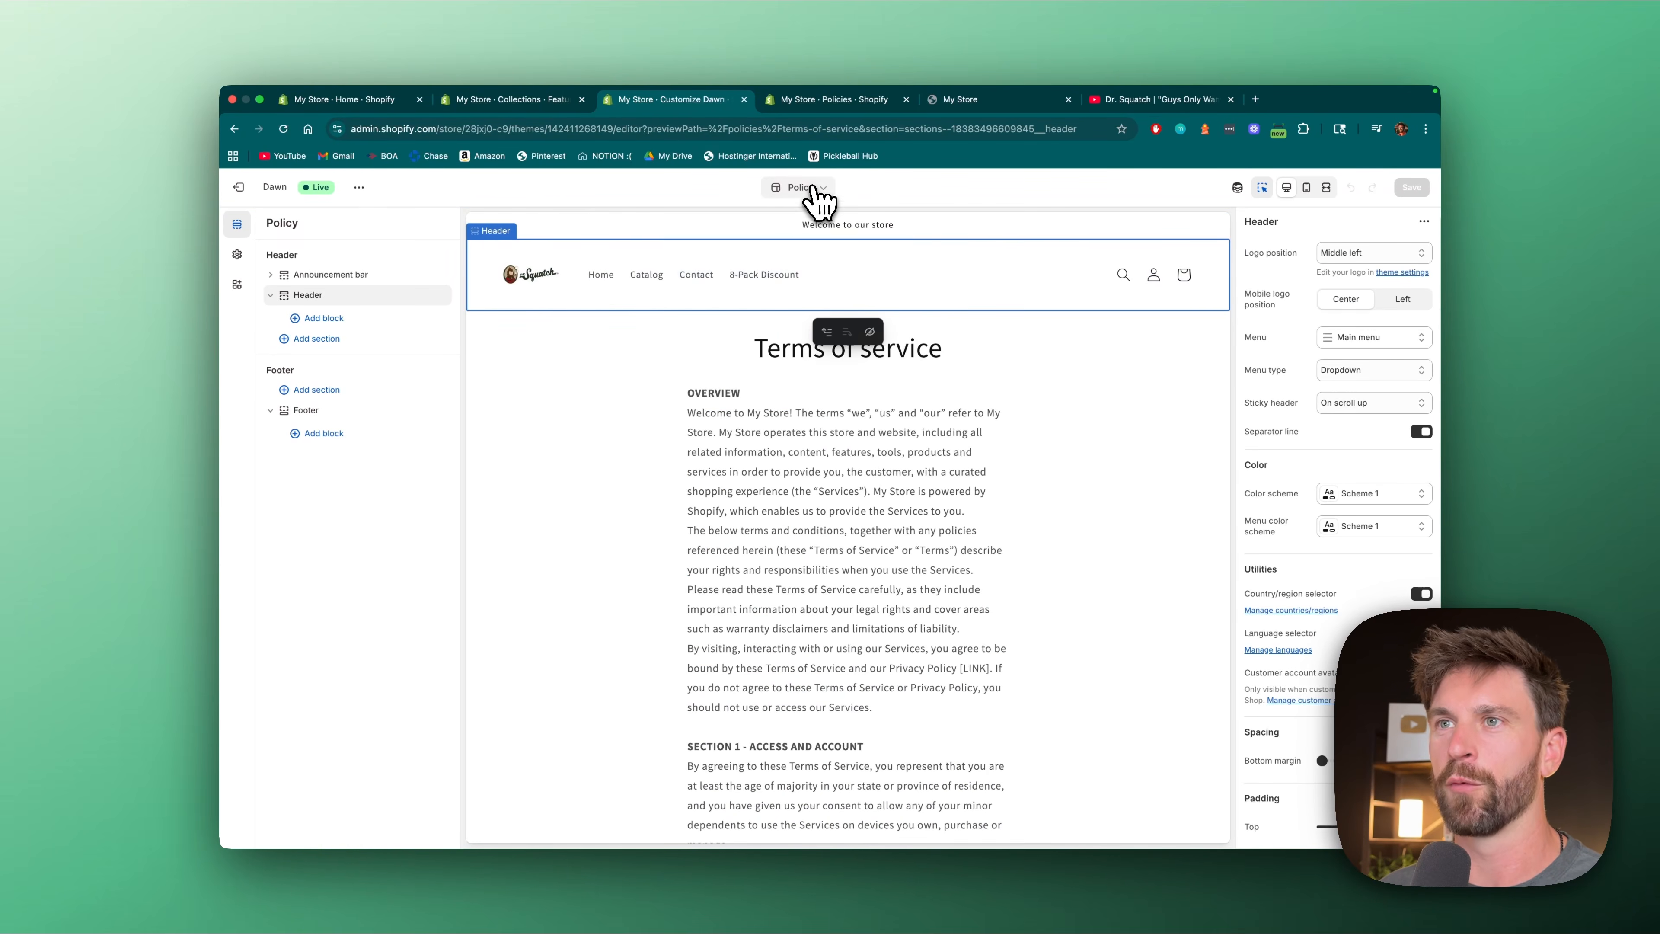
click(811, 190)
click(763, 246)
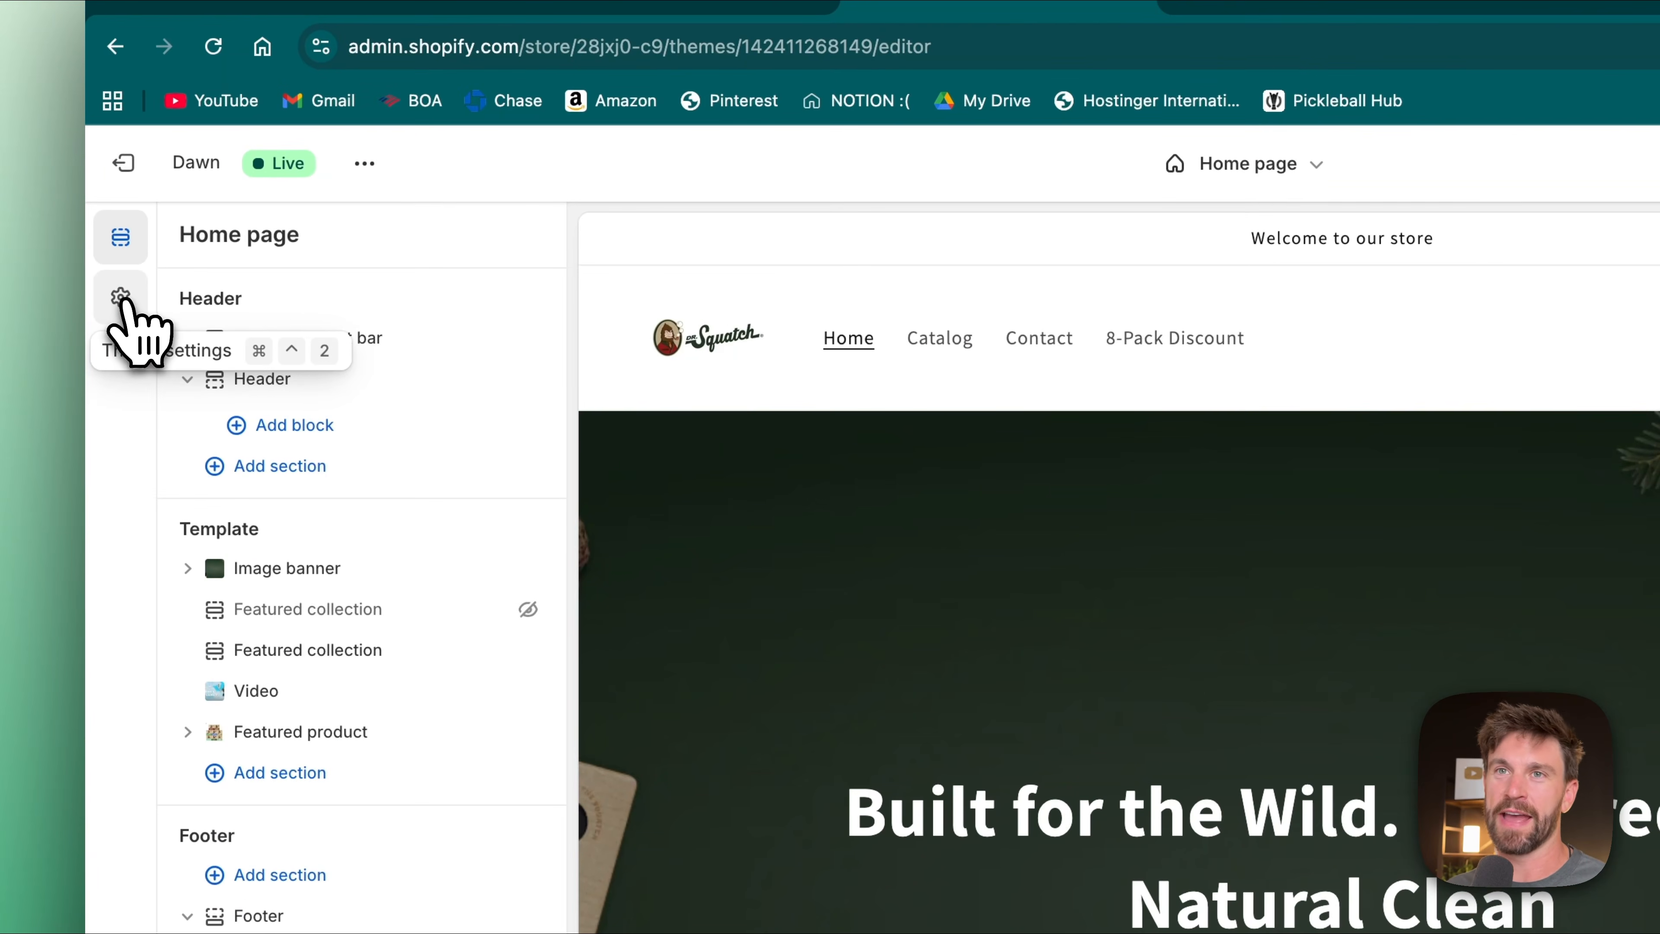
- Set the theme's Headings font to Anton in the typography settings, check the home page preview, and save the theme
click(121, 299)
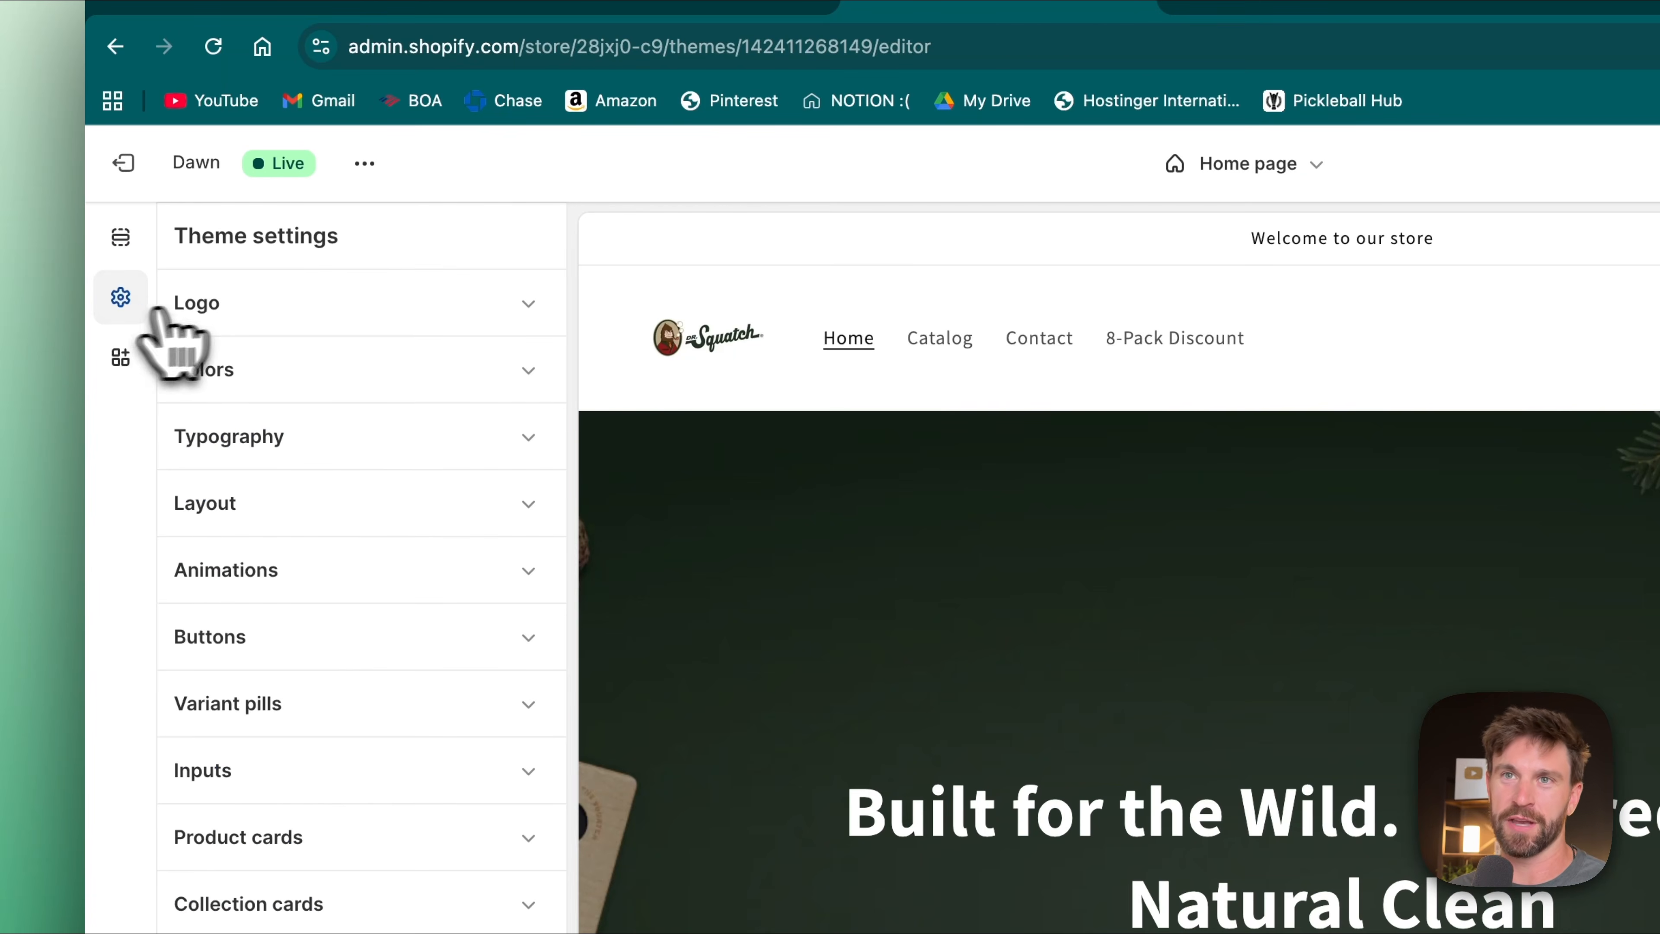
click(416, 445)
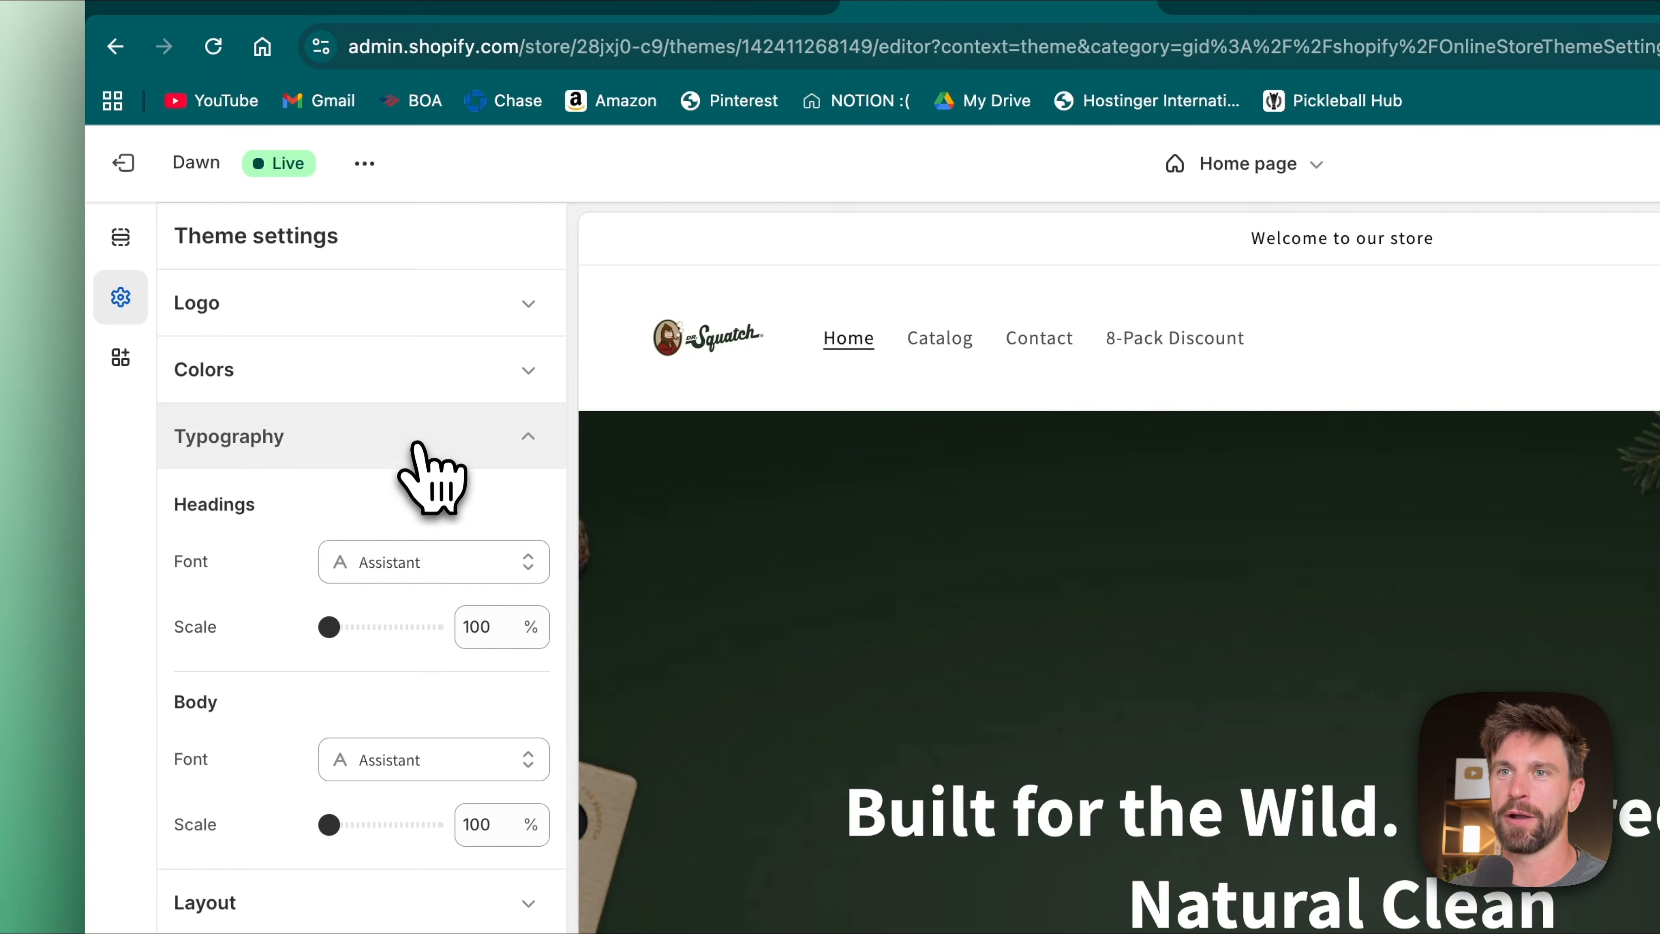
click(422, 557)
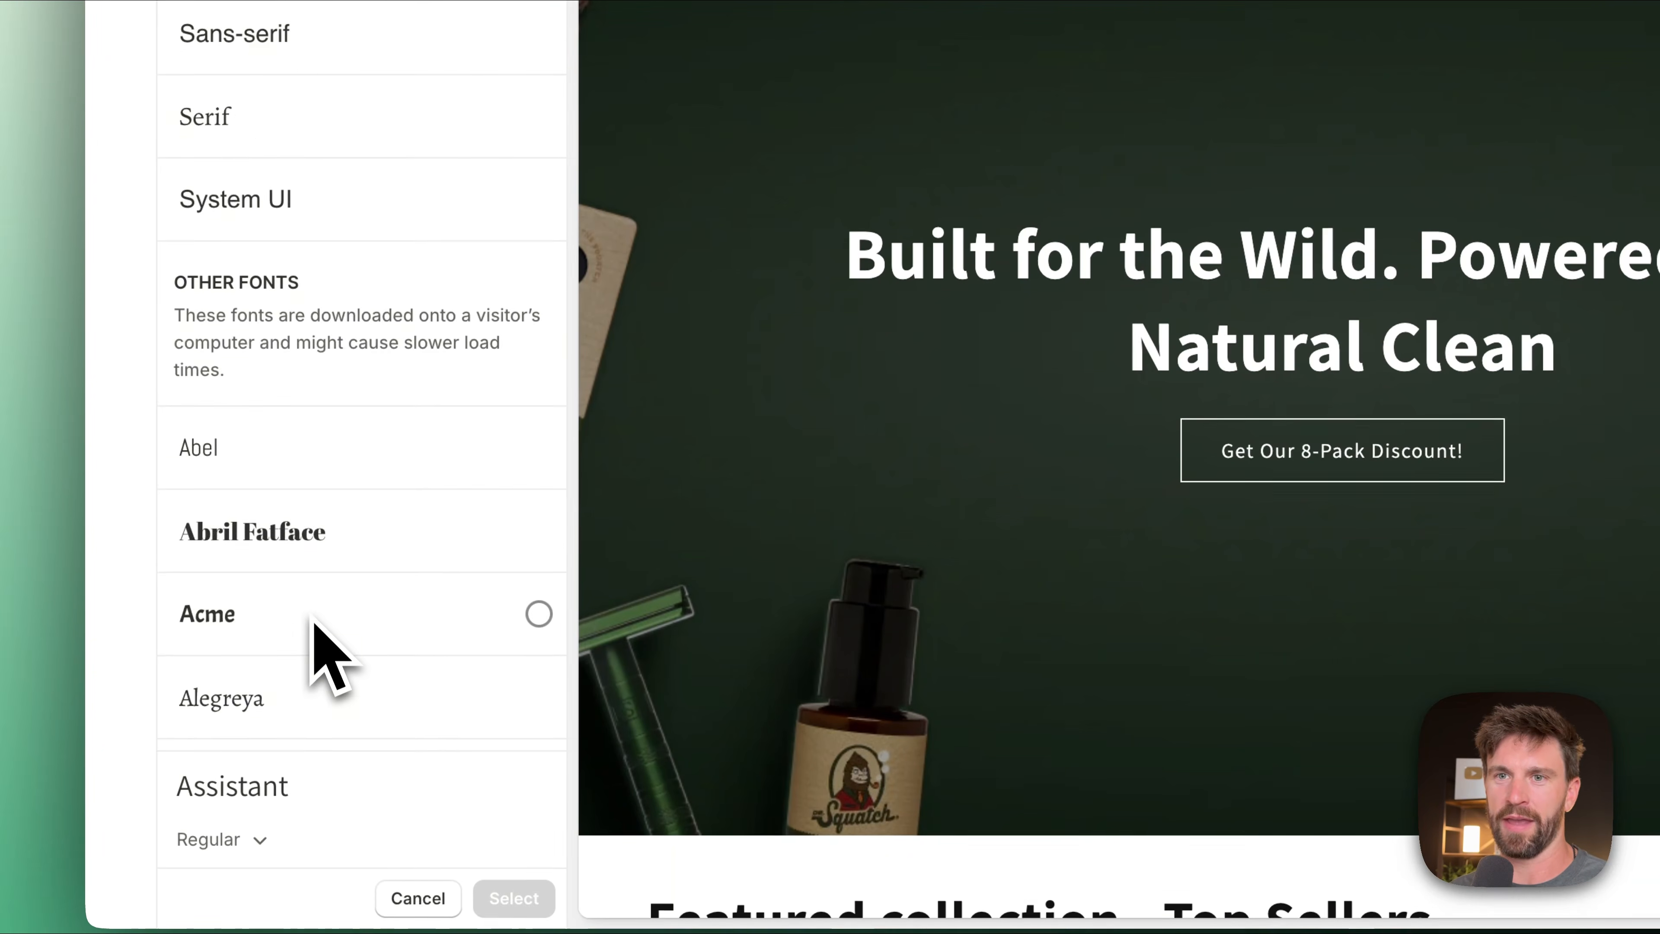
scroll(315, 647, down, 10)
scroll(294, 523, down, 3)
click(230, 356)
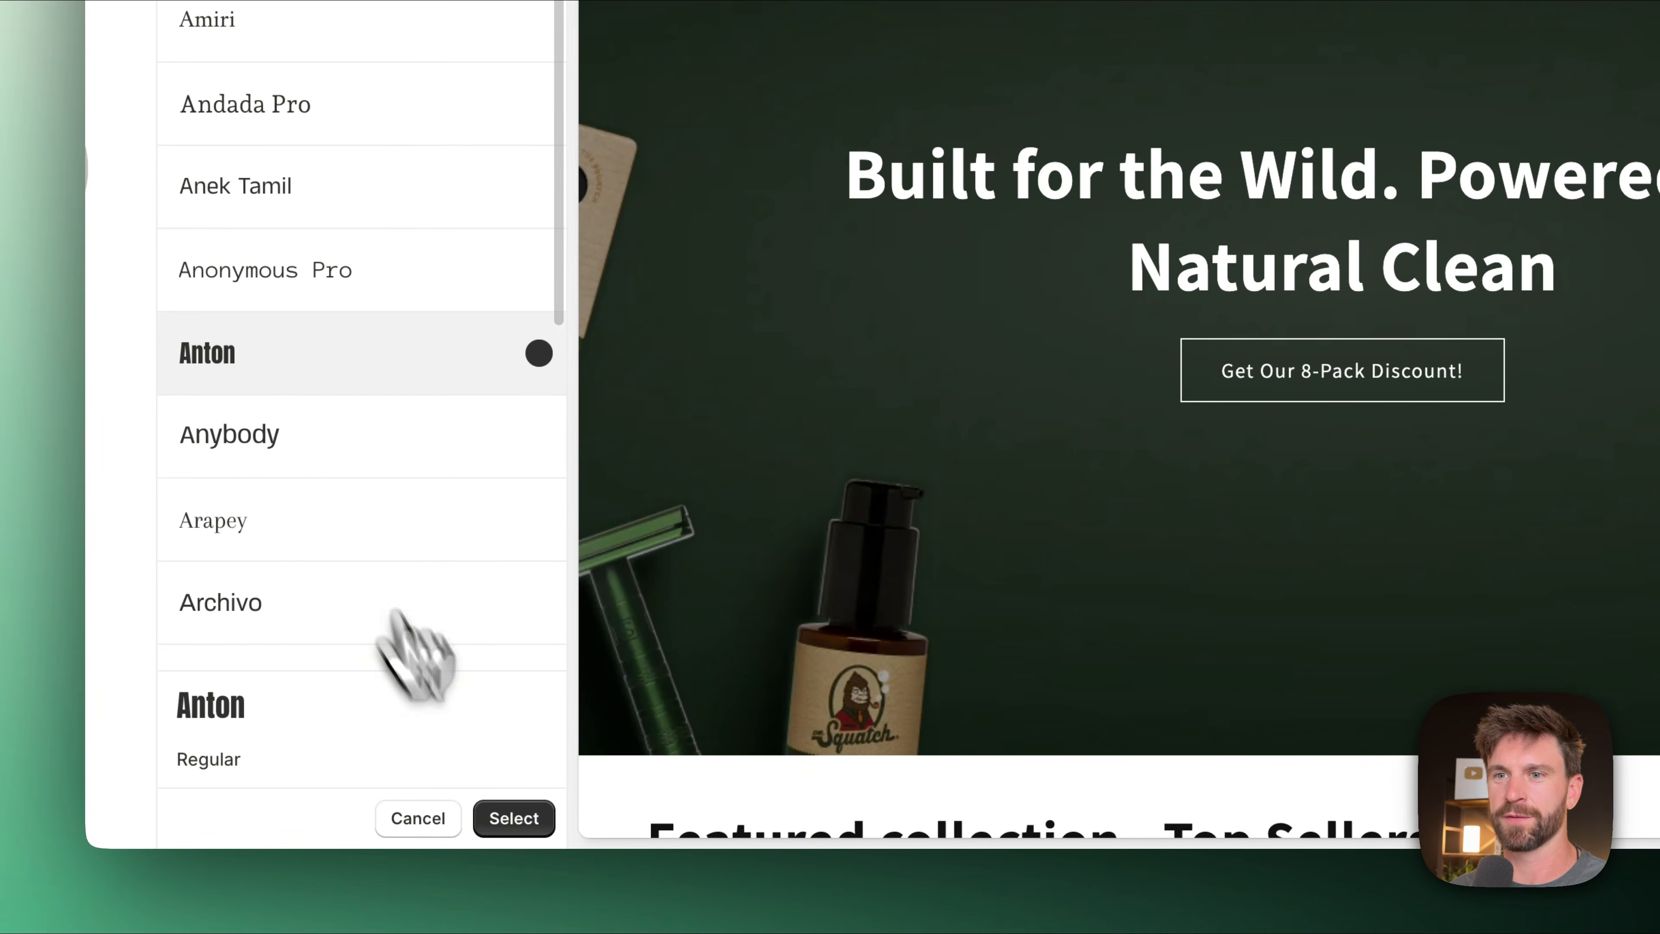
click(521, 819)
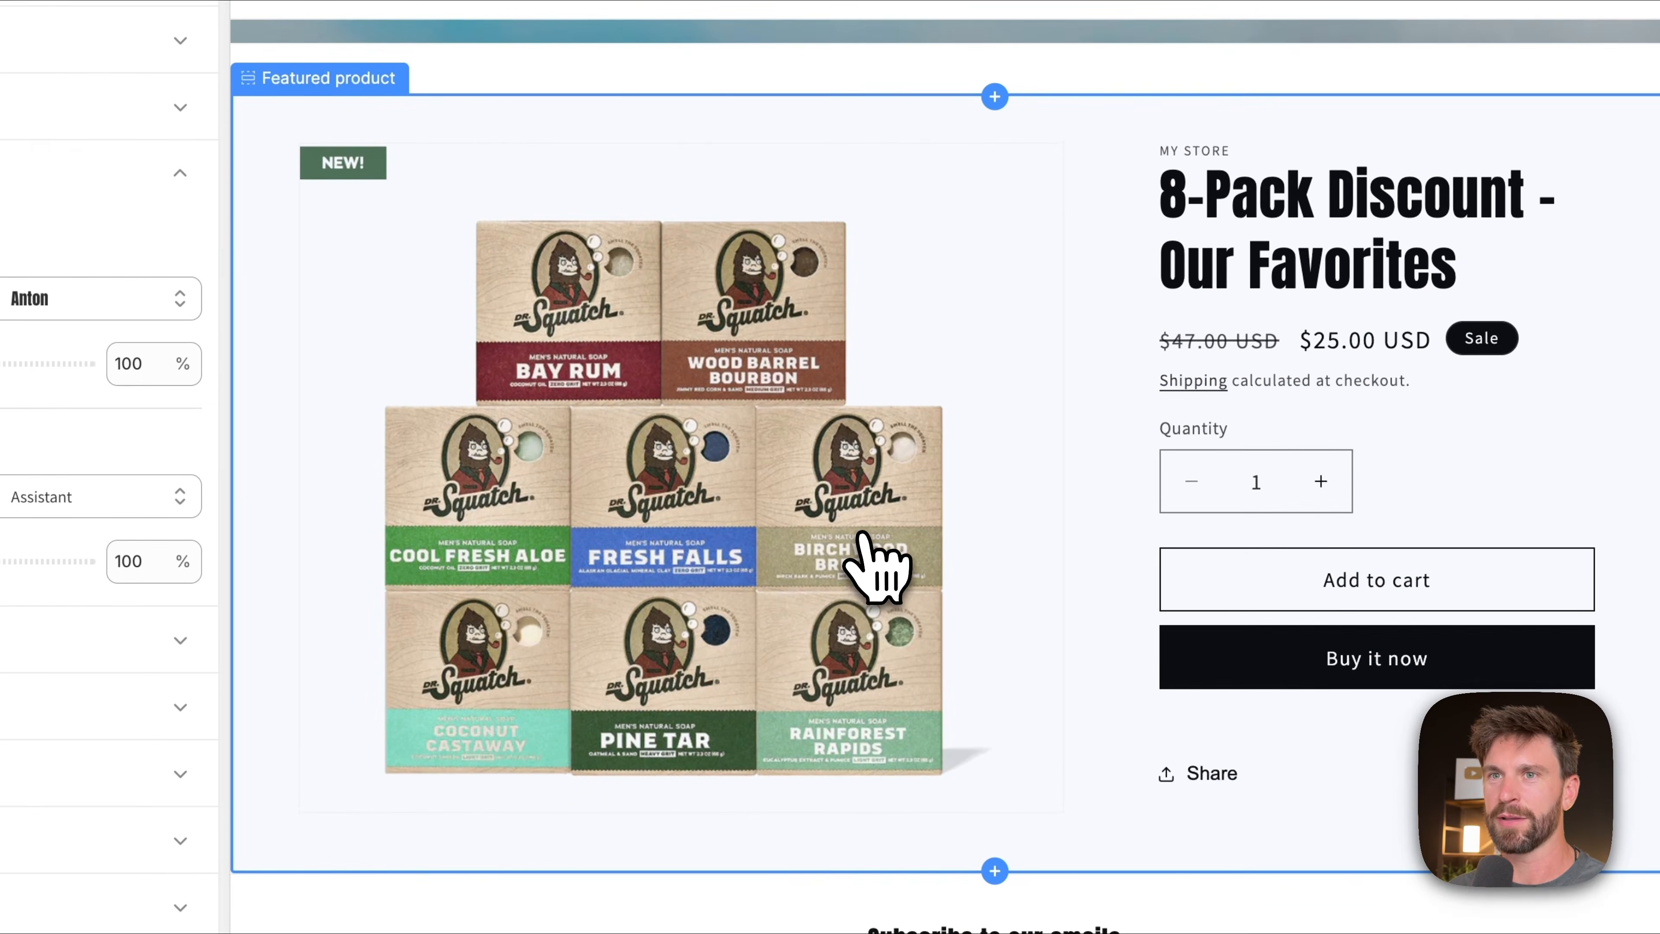
scroll(863, 562, up, 15)
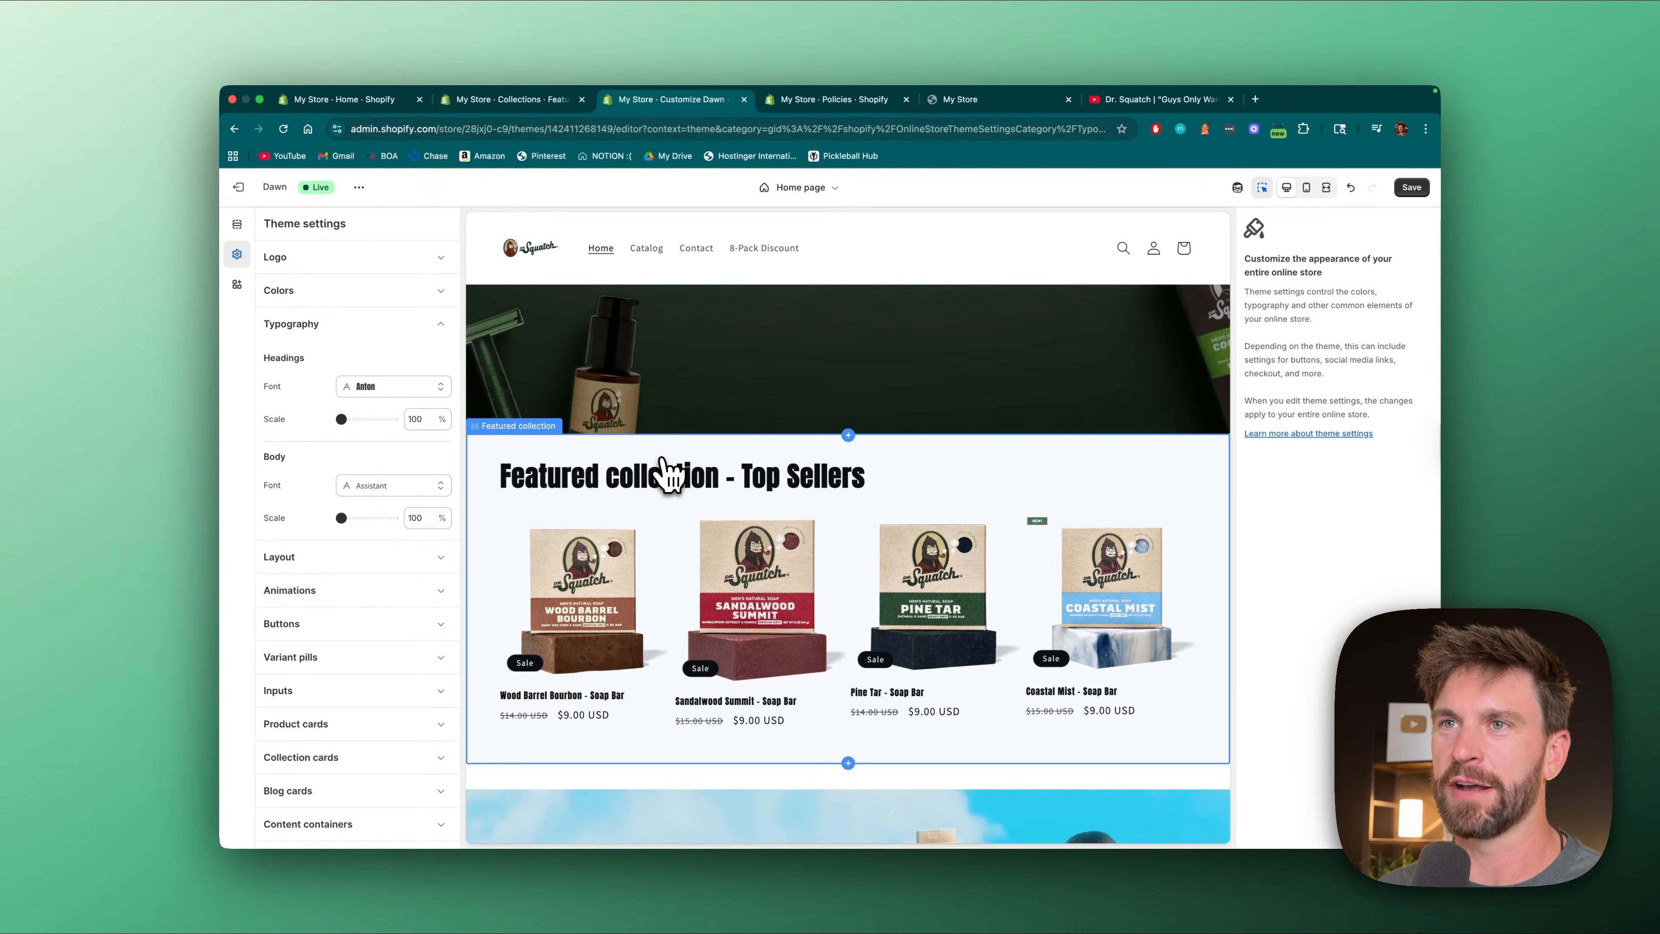
scroll(661, 461, up, 5)
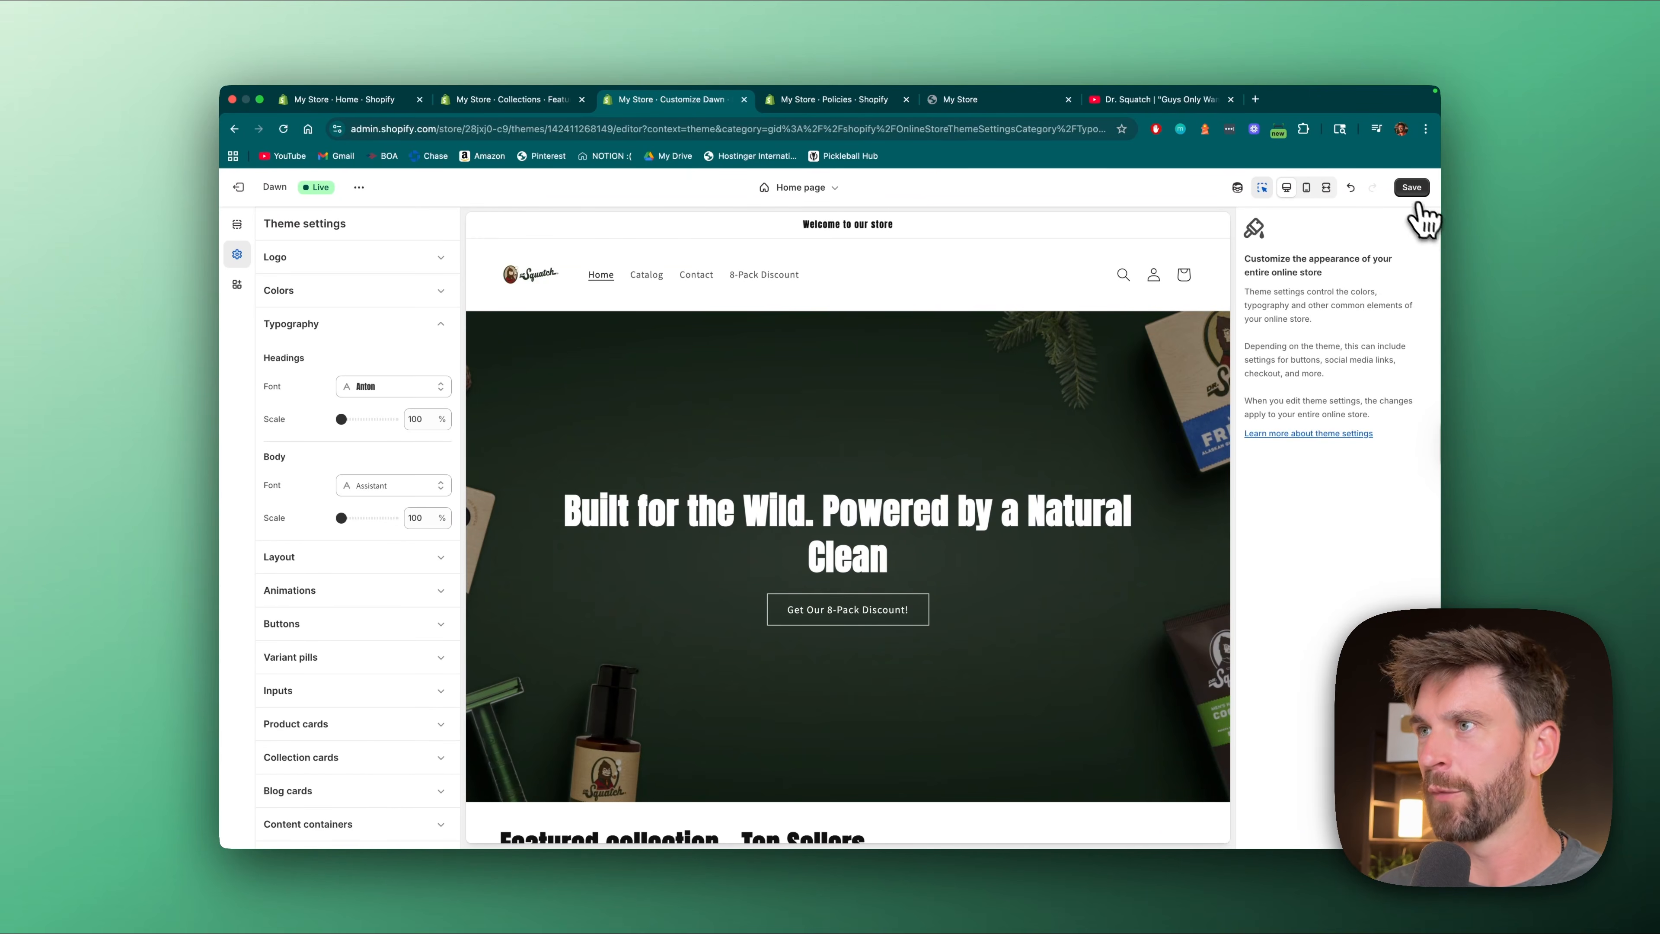
click(1411, 190)
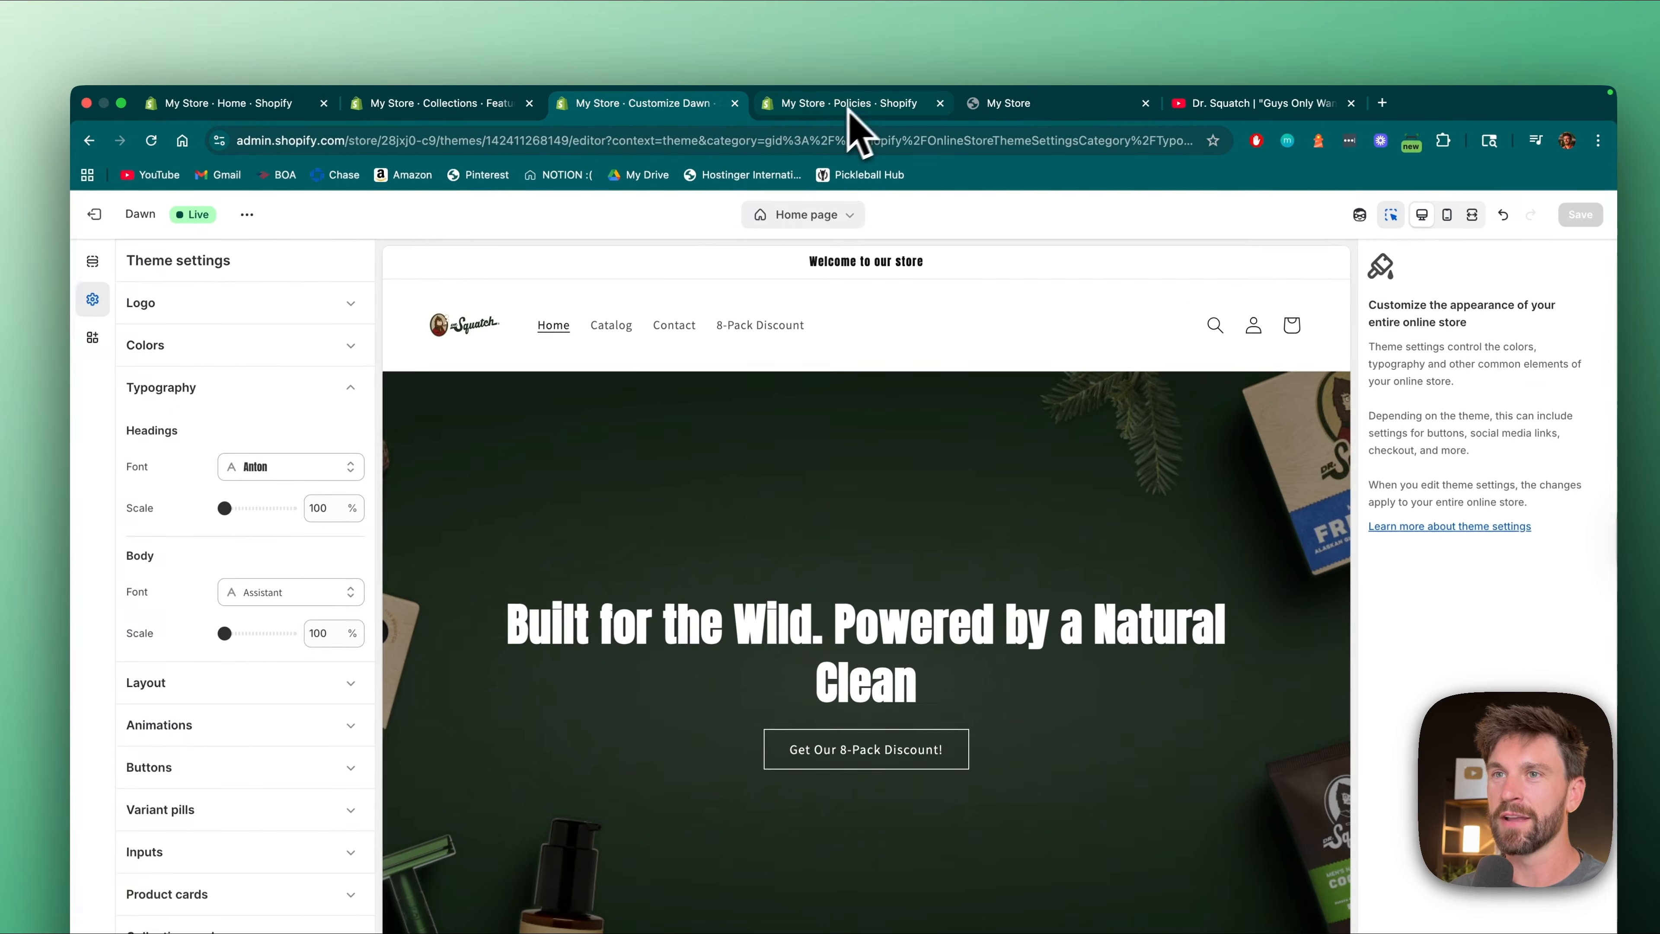
- Revisit the store policies list, and open the Domains settings from the store admin's home
click(834, 101)
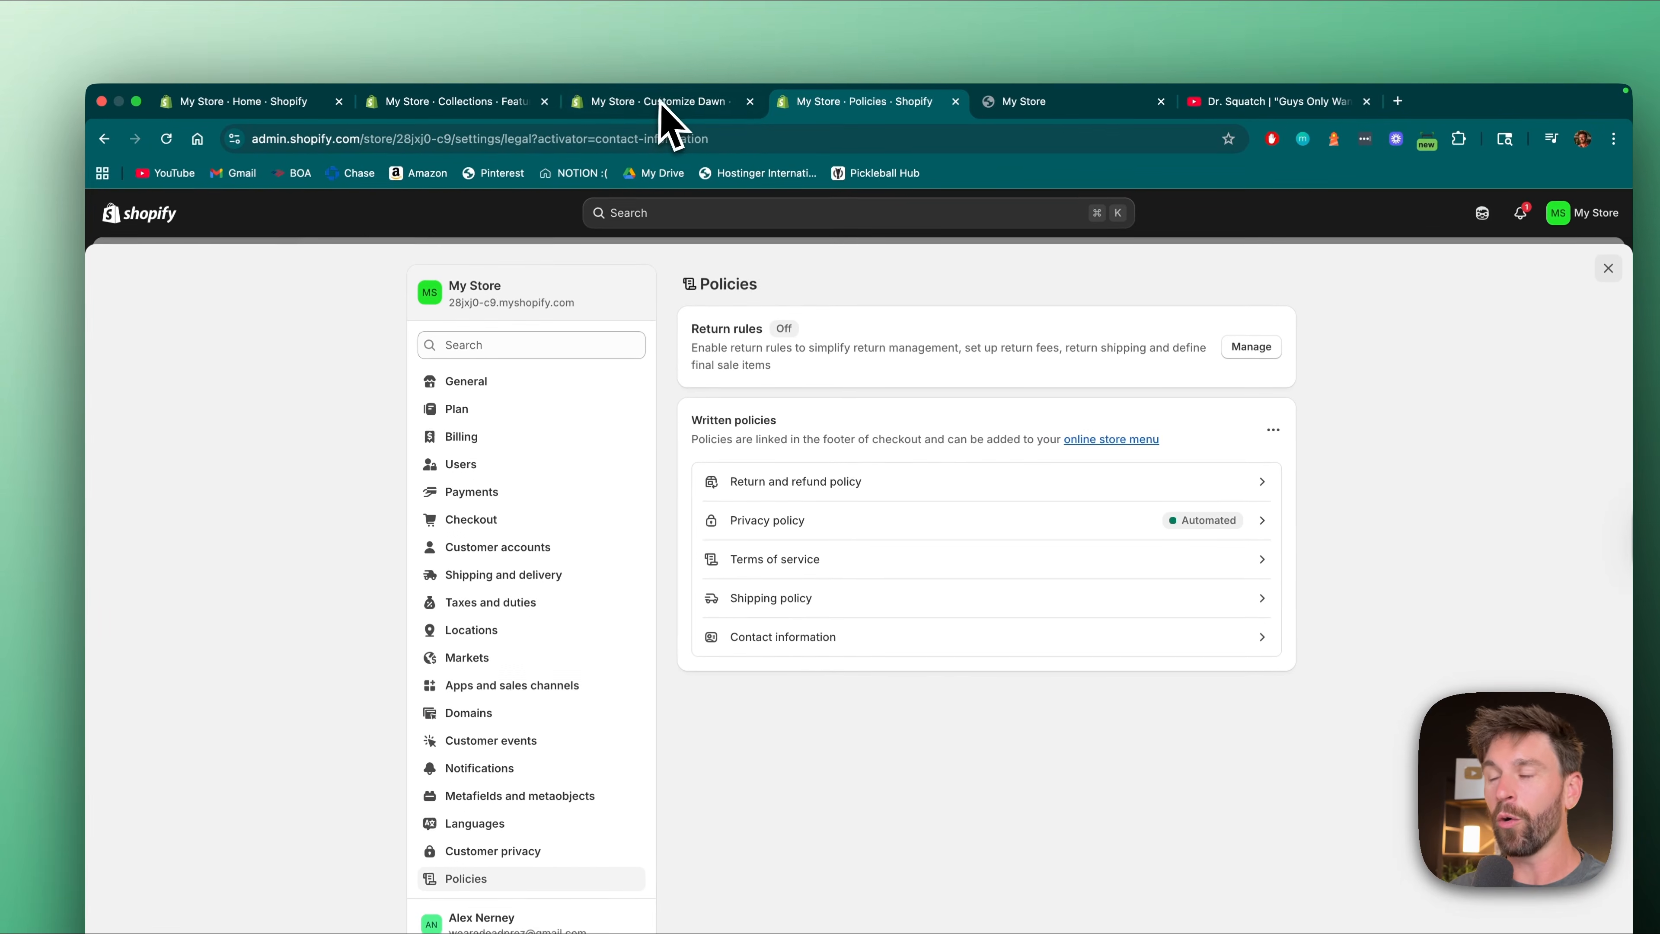
click(261, 103)
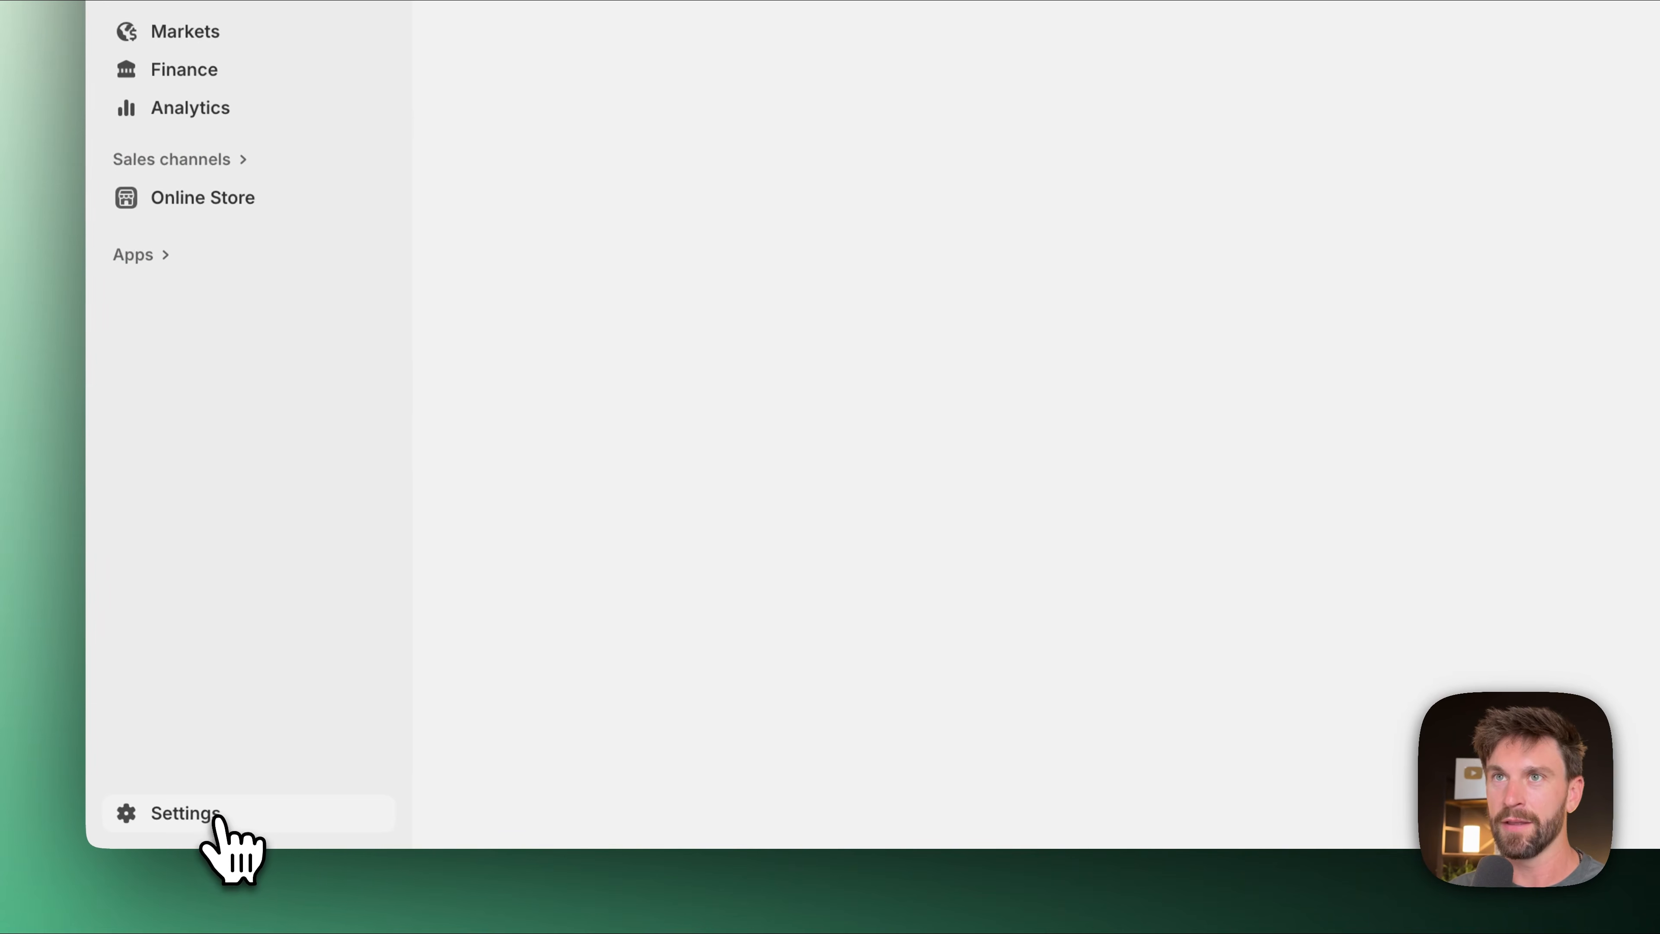
click(215, 818)
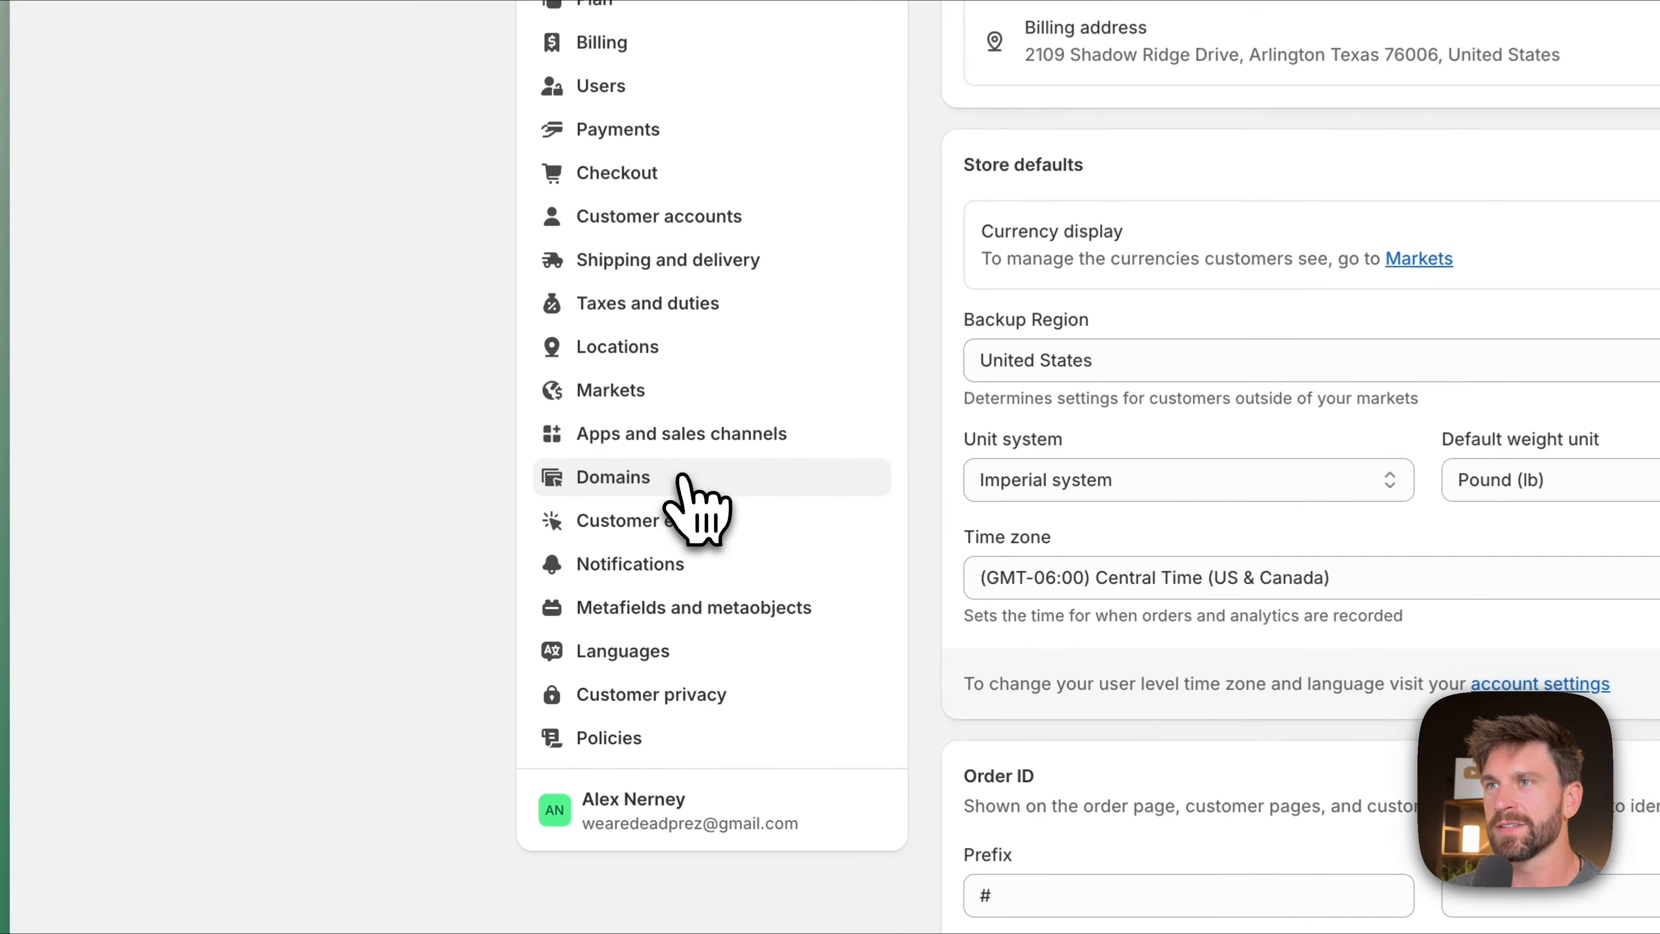
click(558, 582)
click(693, 483)
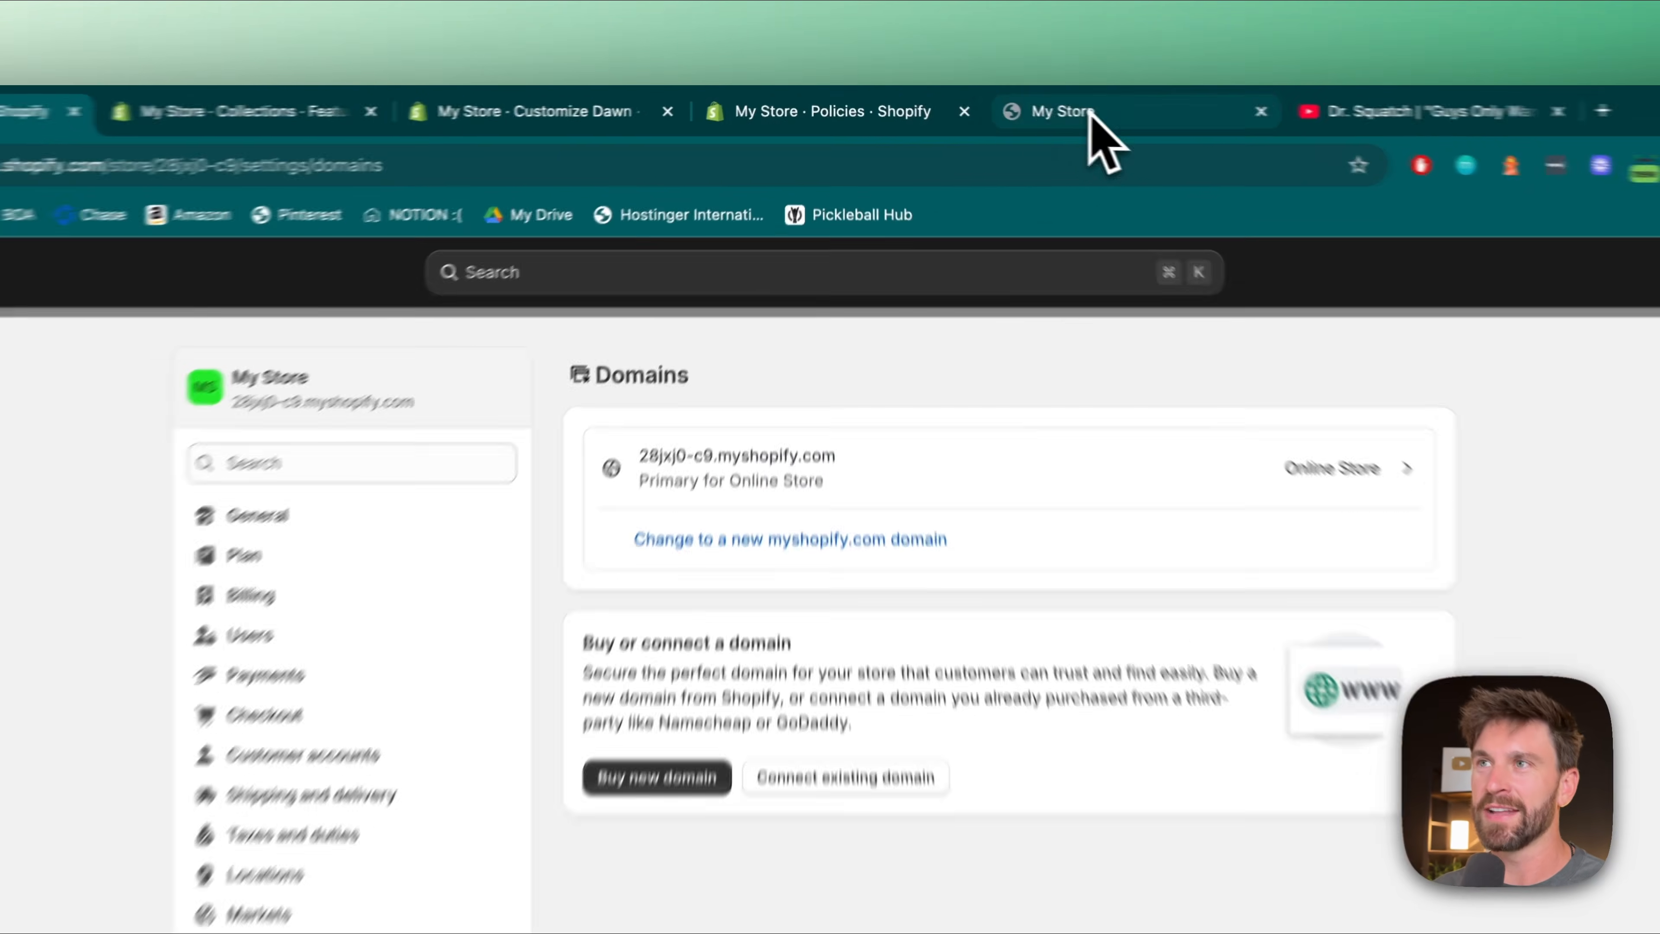
- Inspect the web address of the live storefront and return to the Domains settings
click(961, 99)
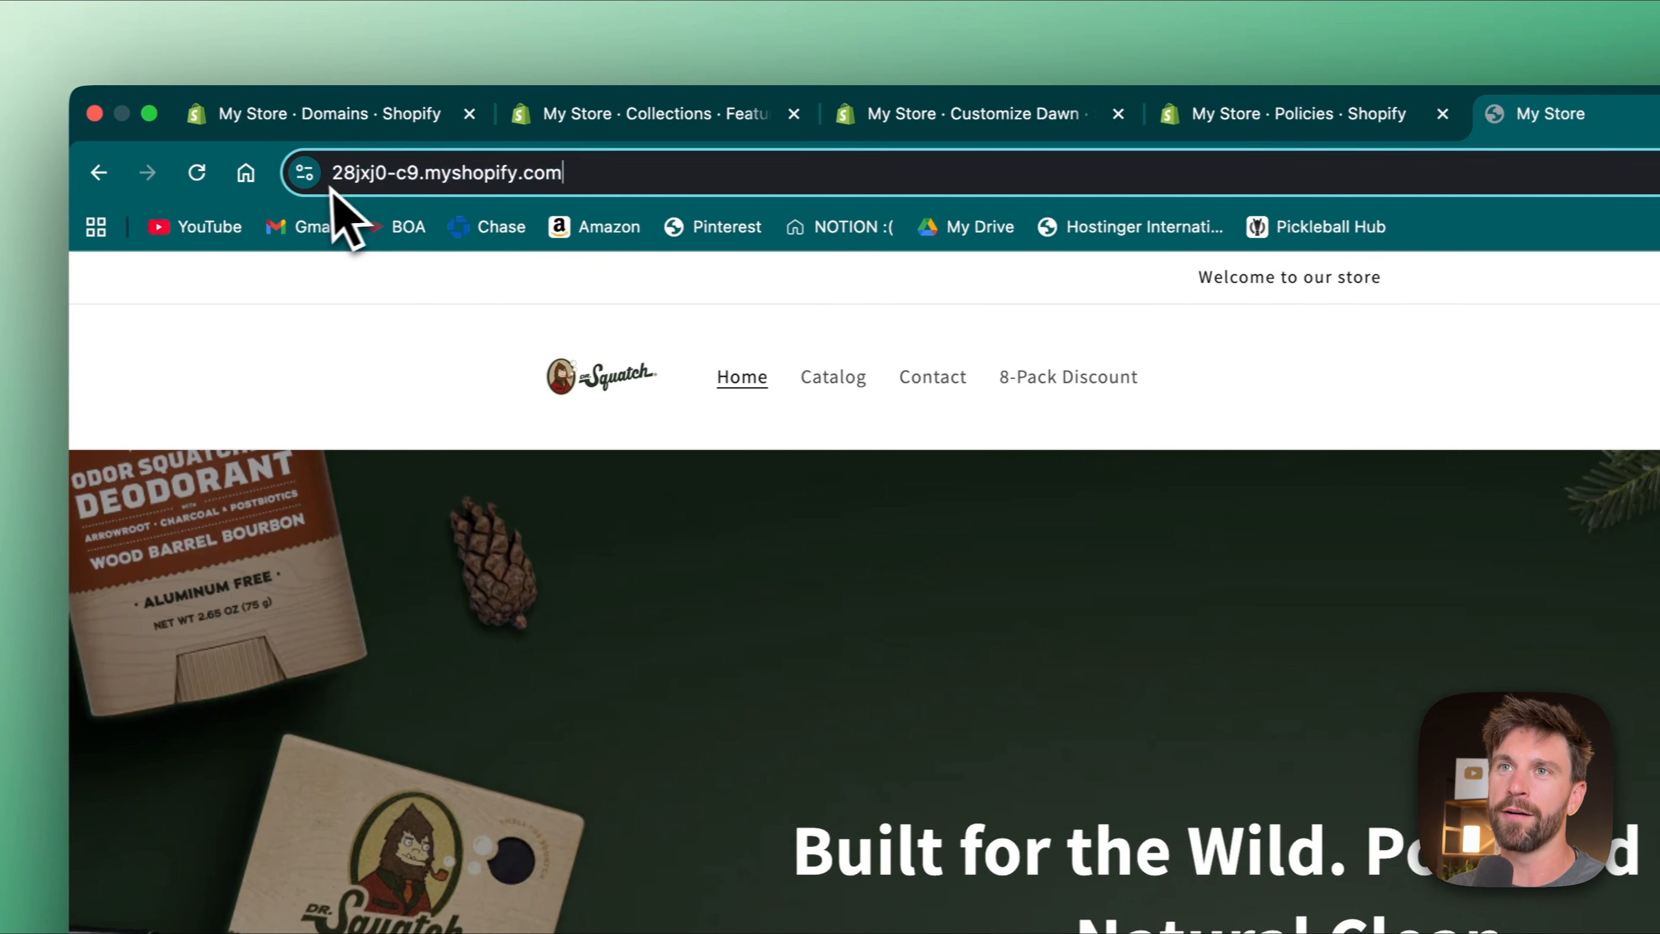
click(331, 189)
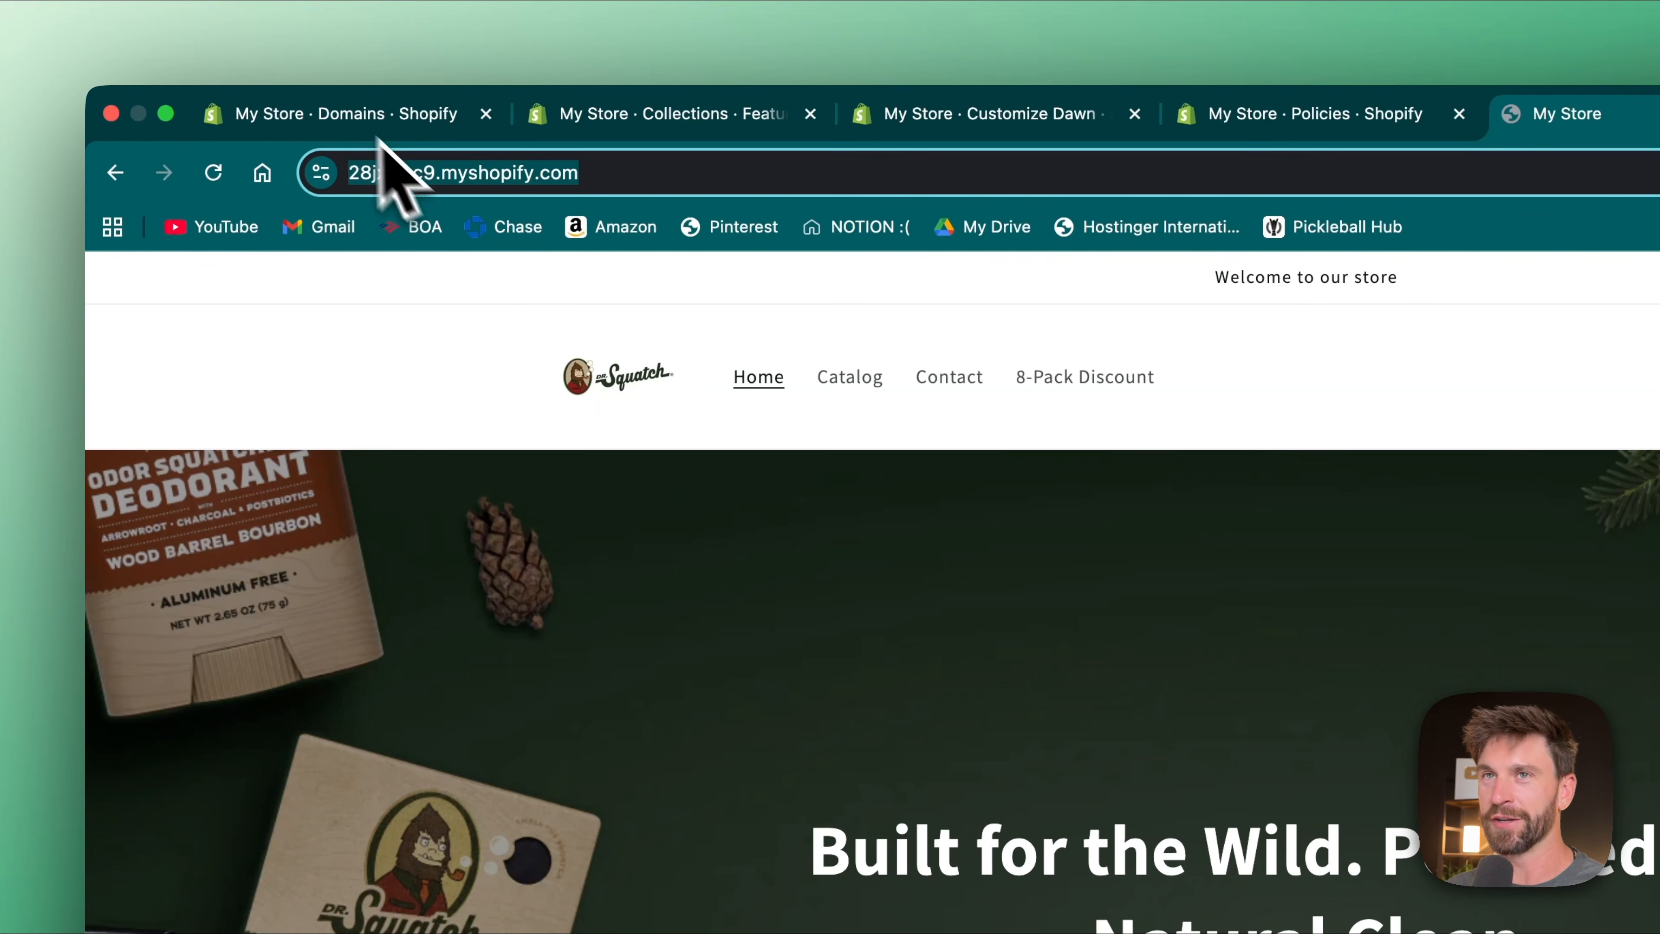
click(342, 113)
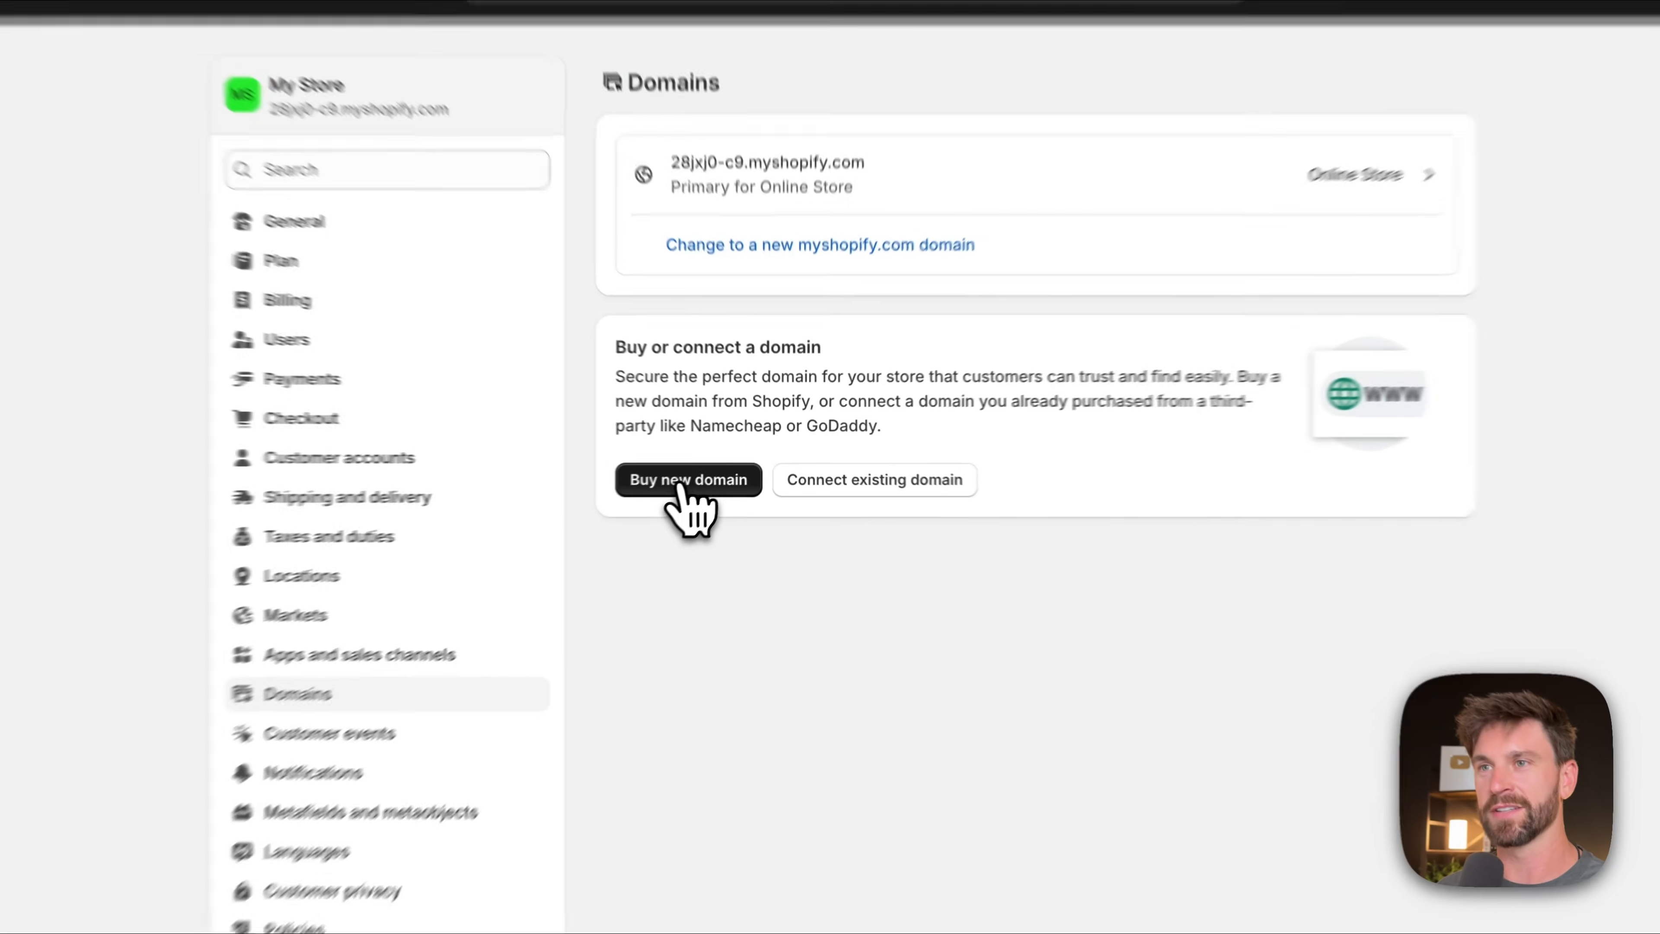
- Start buying a new domain, search for "drsquatchtestsite", and look through the offered domains and prices
click(737, 463)
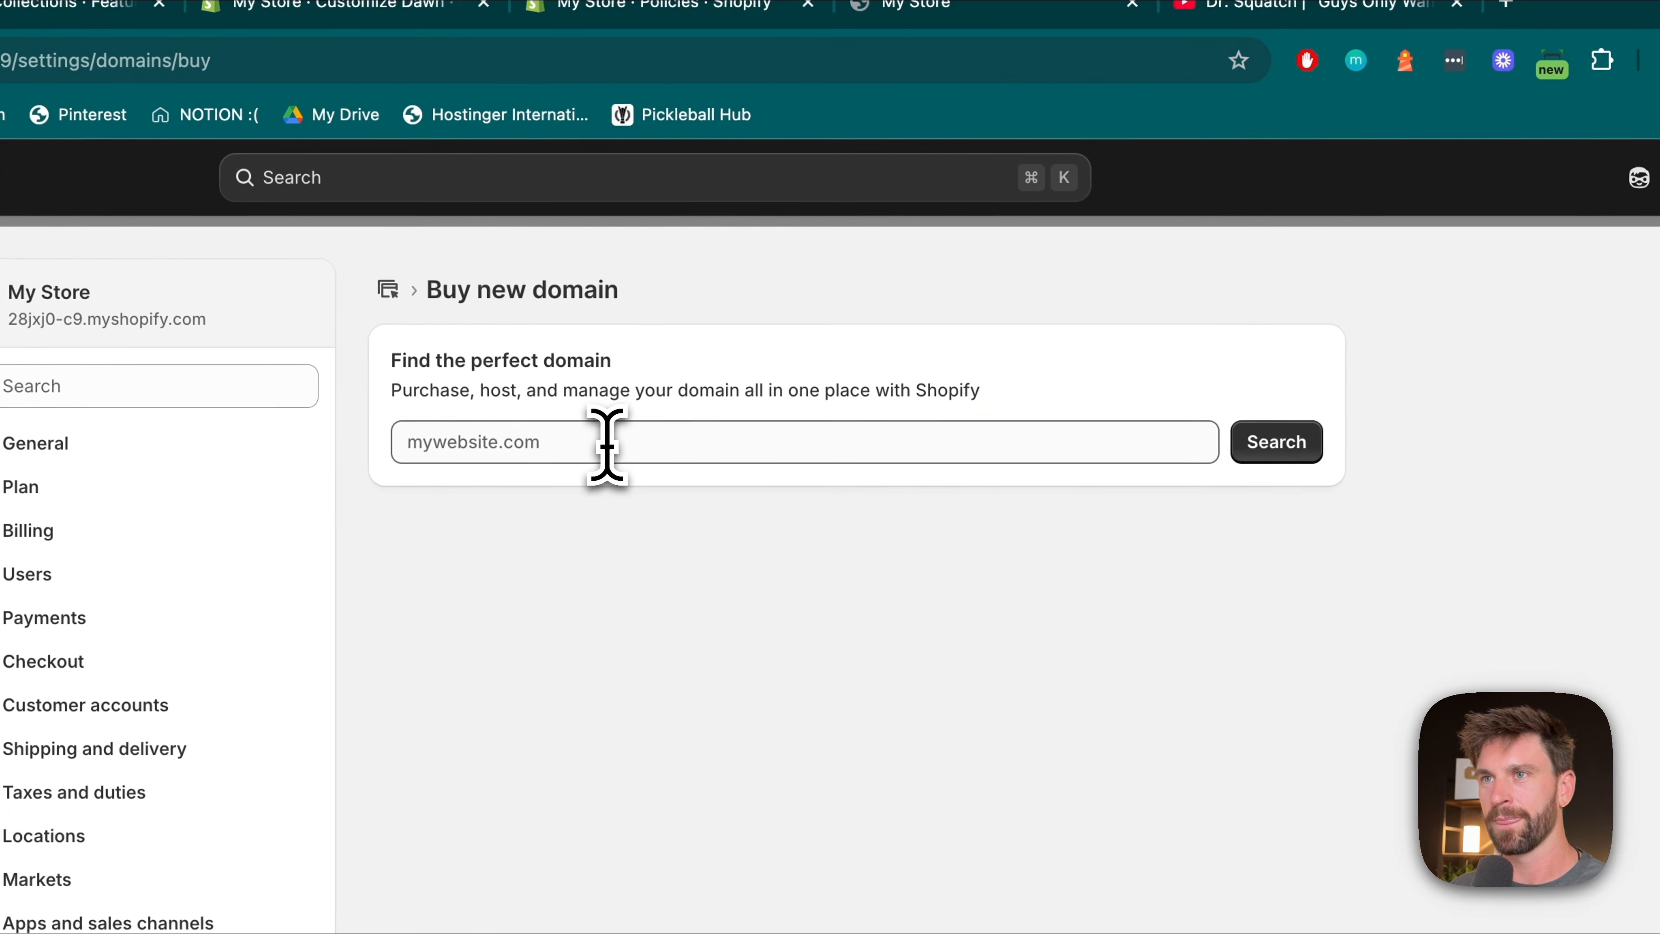
click(811, 197)
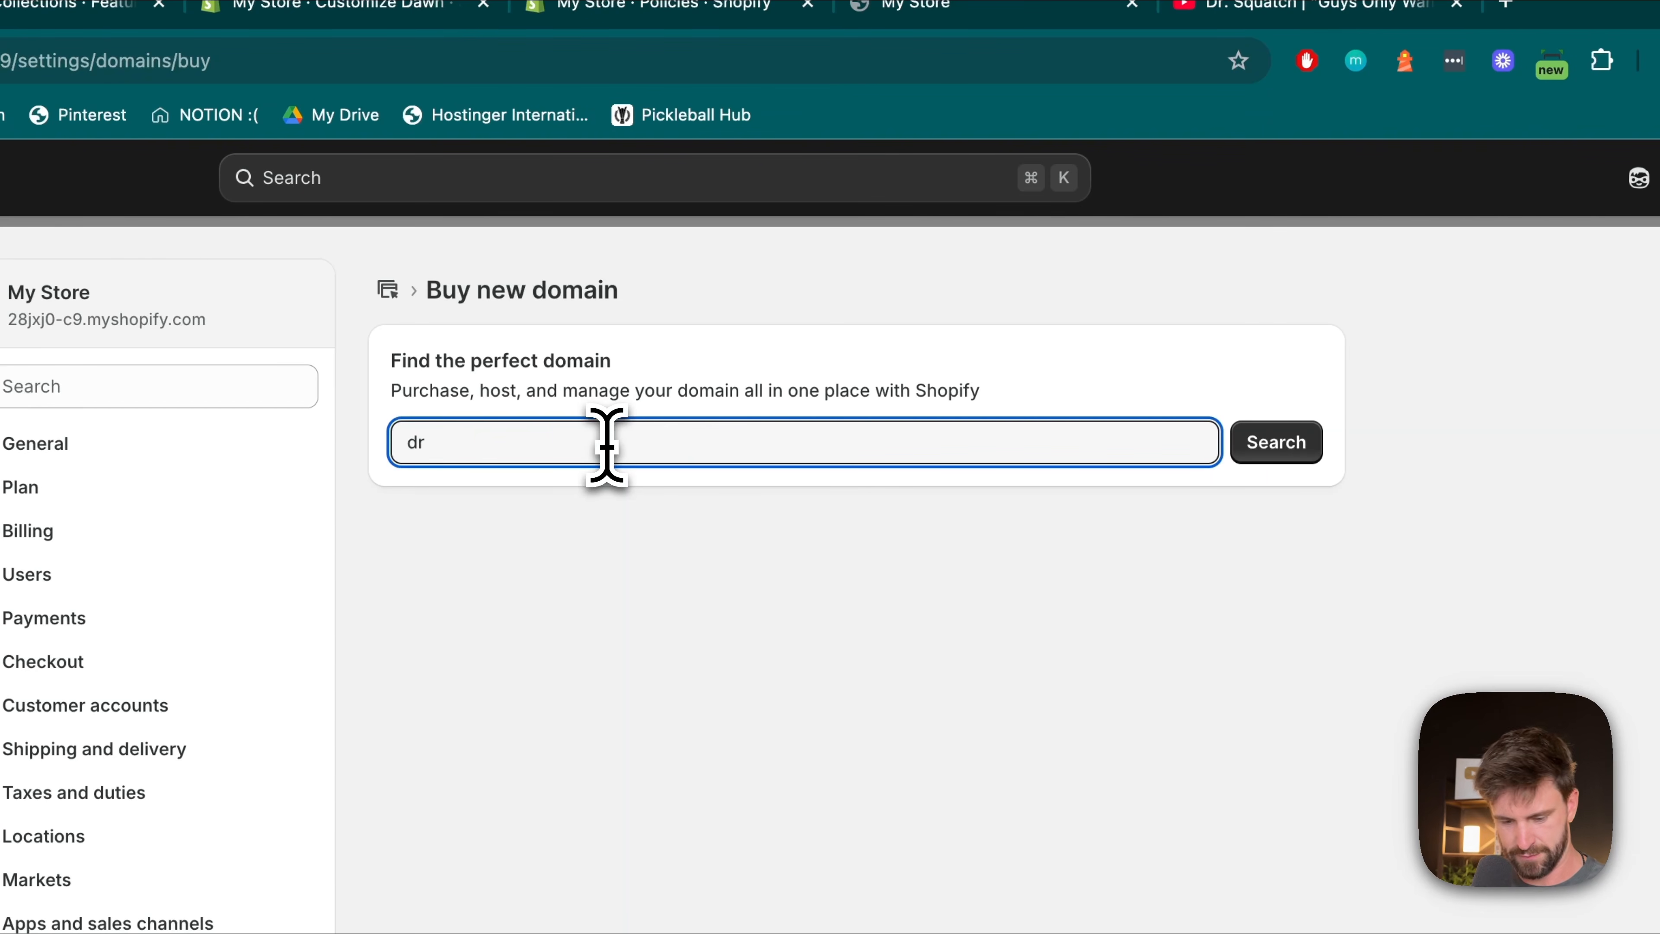
text(drsquatchtestsite)
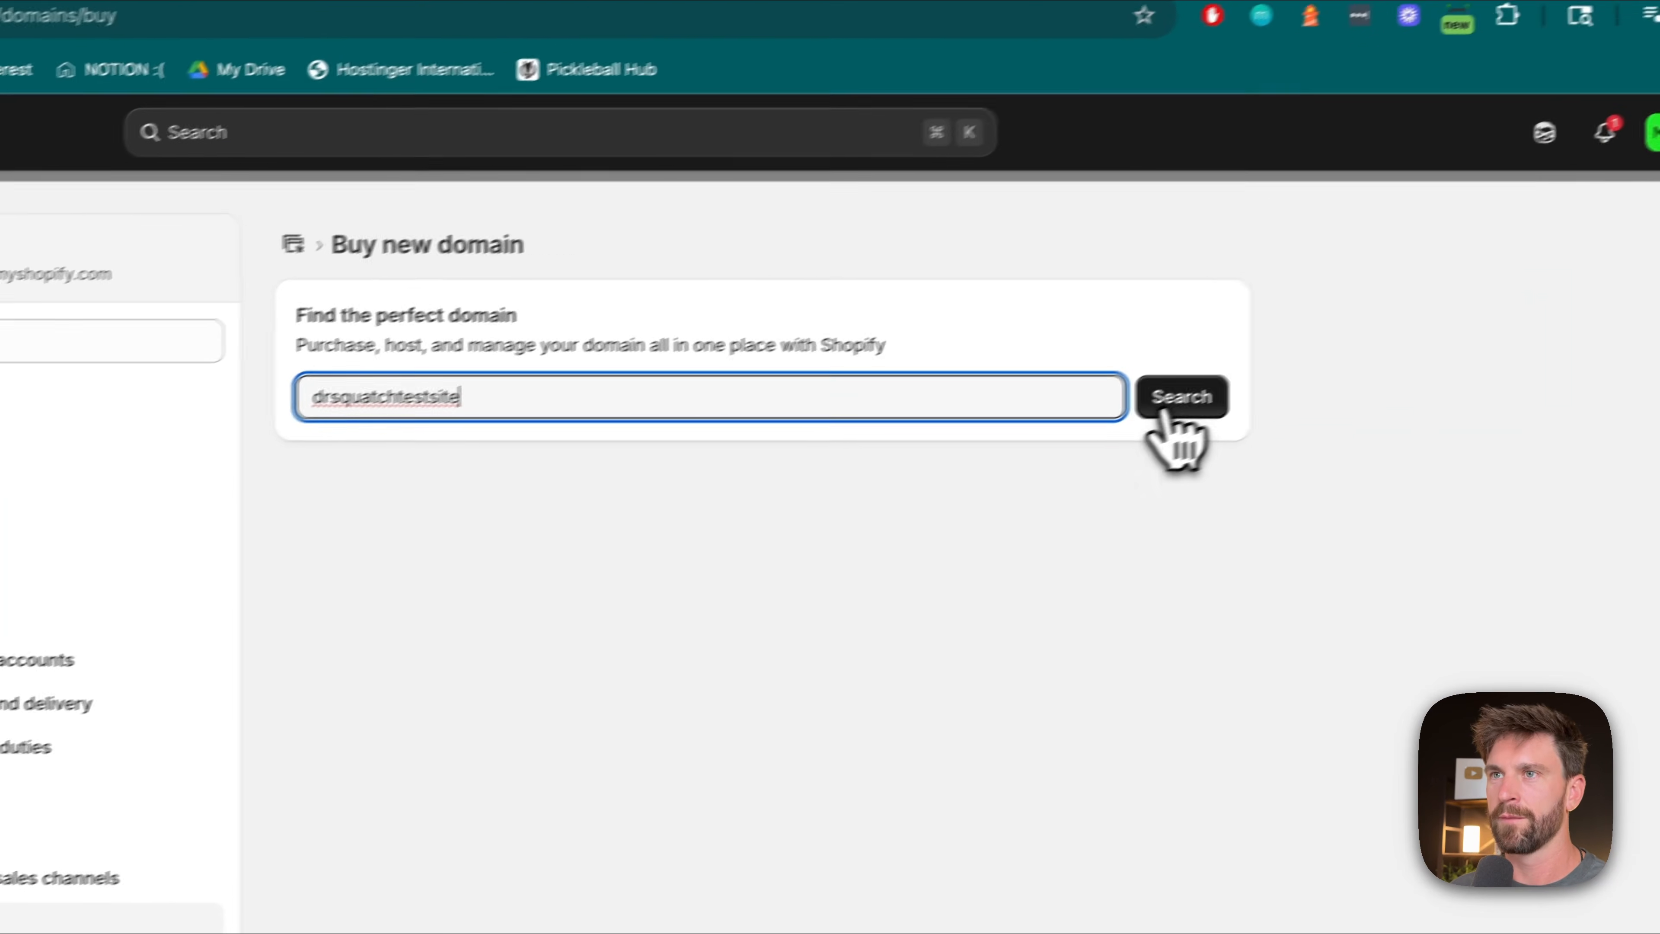
click(1276, 443)
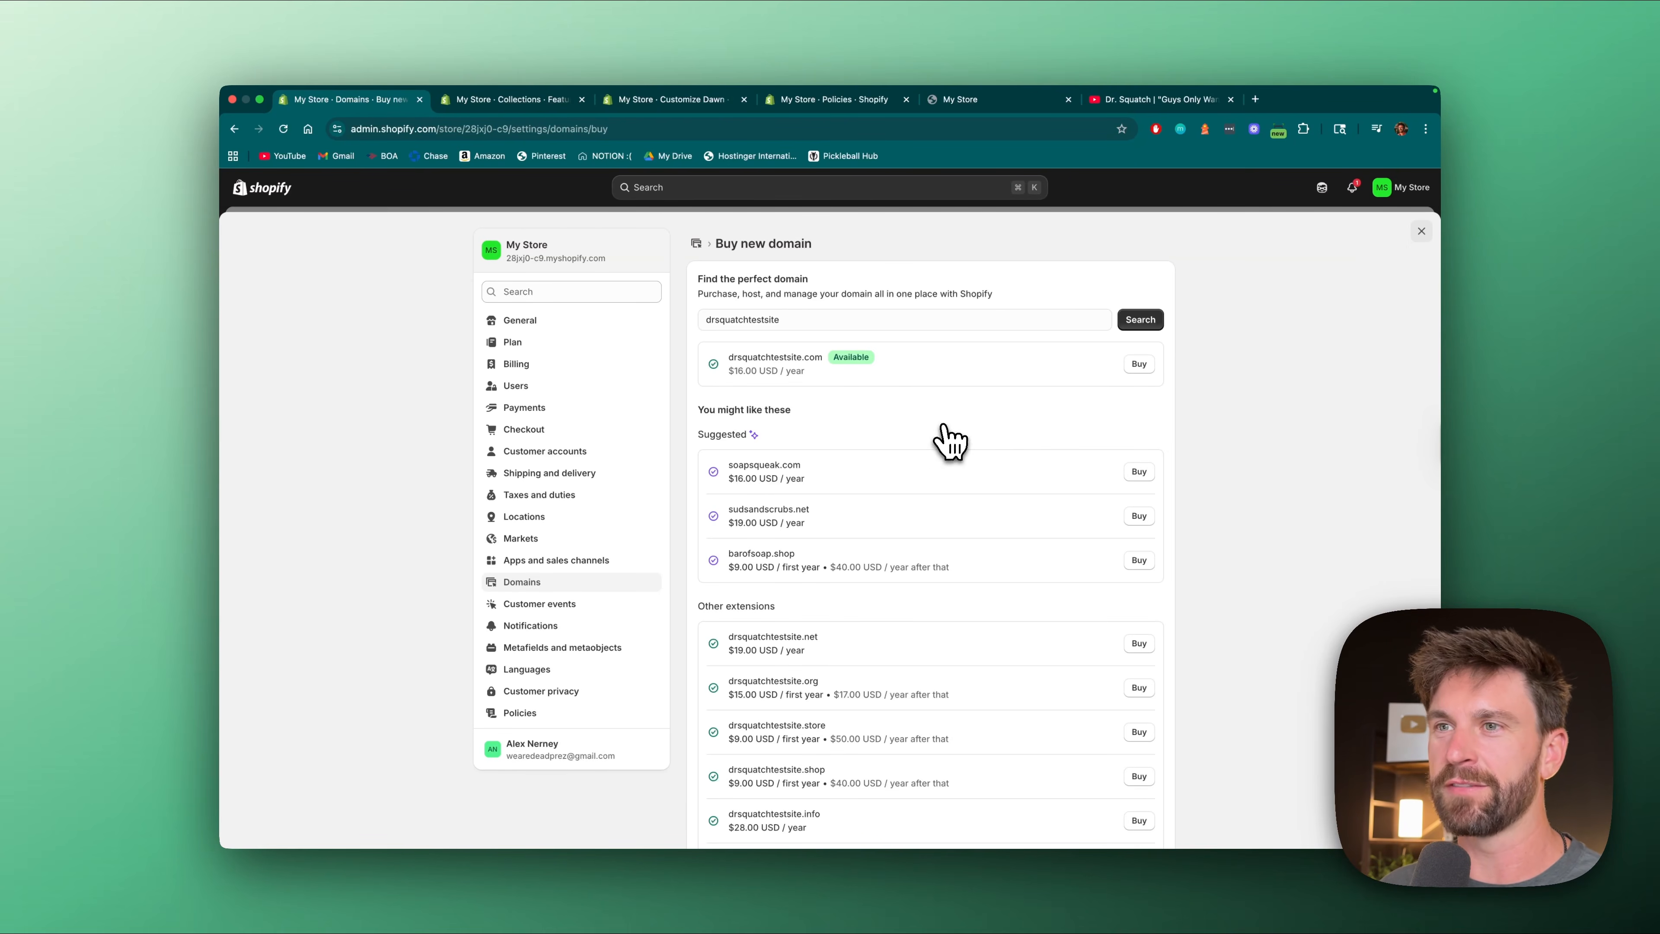
scroll(915, 445, down, 1)
scroll(888, 448, down, 2)
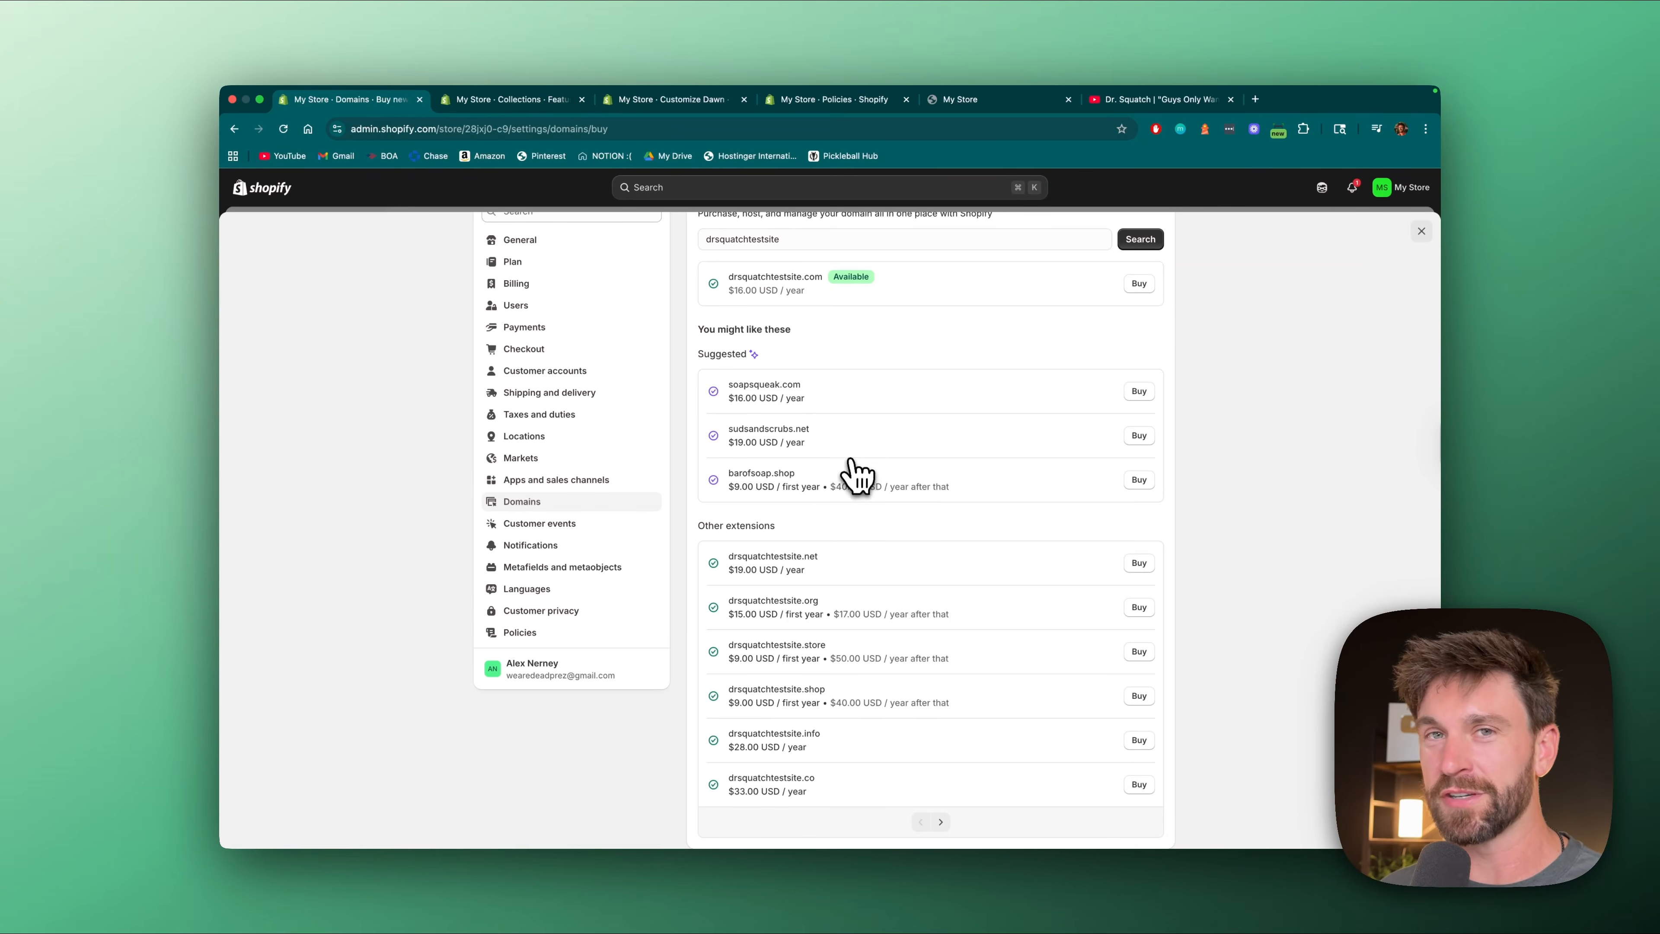
- Leave the domain offers for the Payments settings and dismiss the identity verification of the account setup
scroll(849, 504, up, 3)
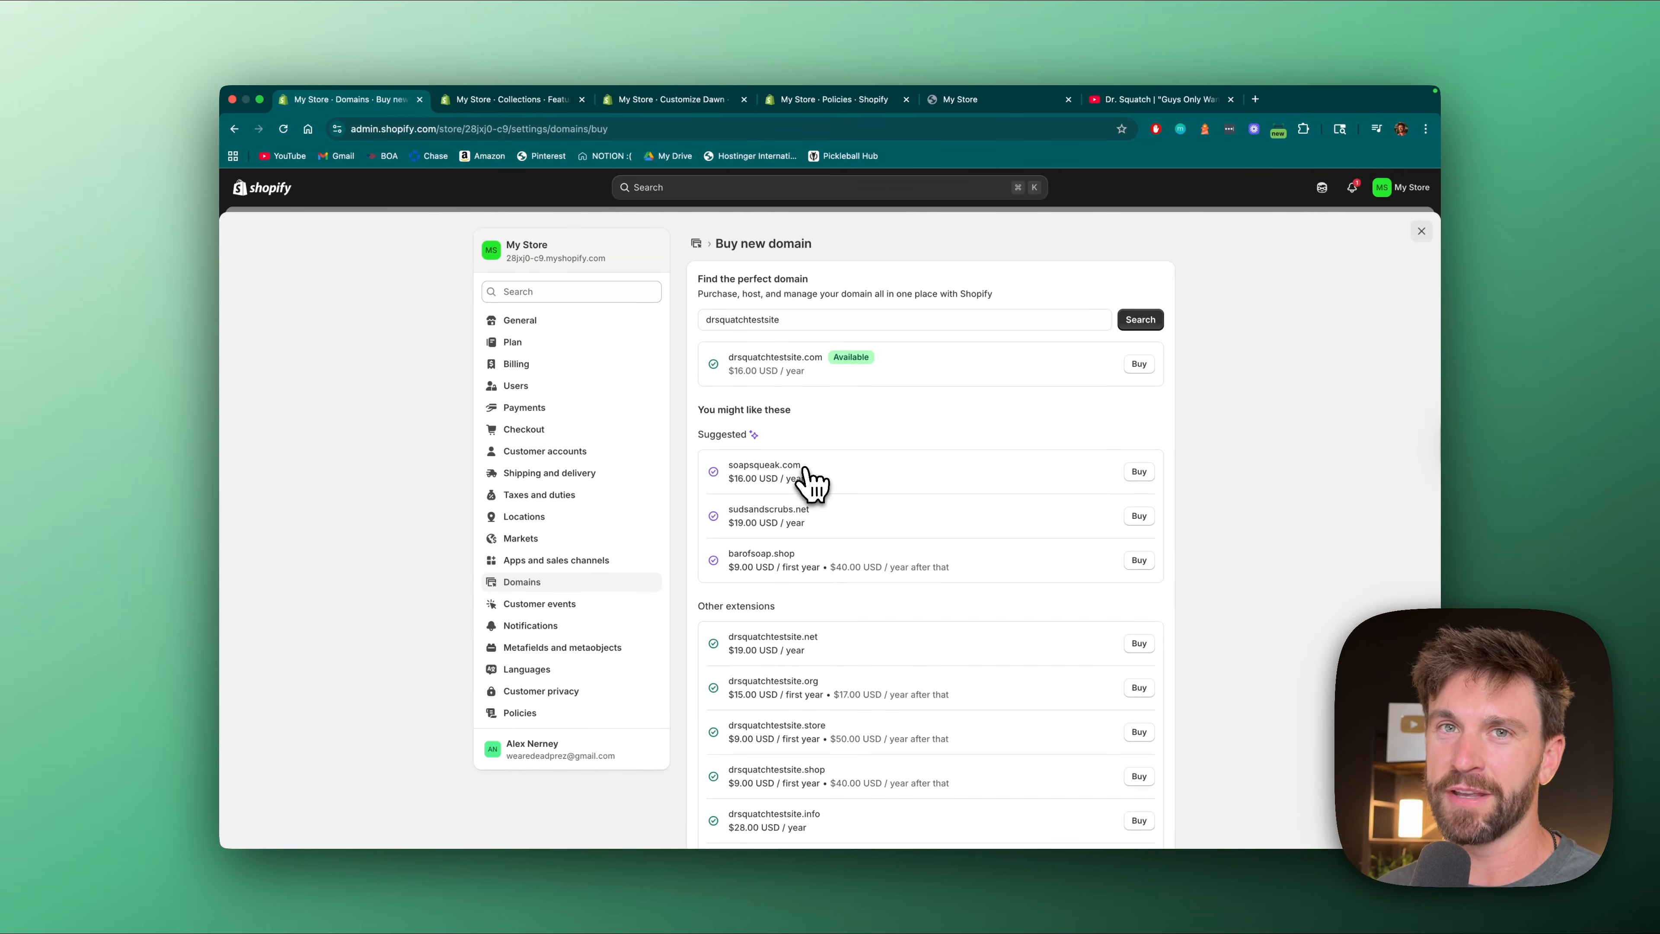
scroll(805, 468, down, 1)
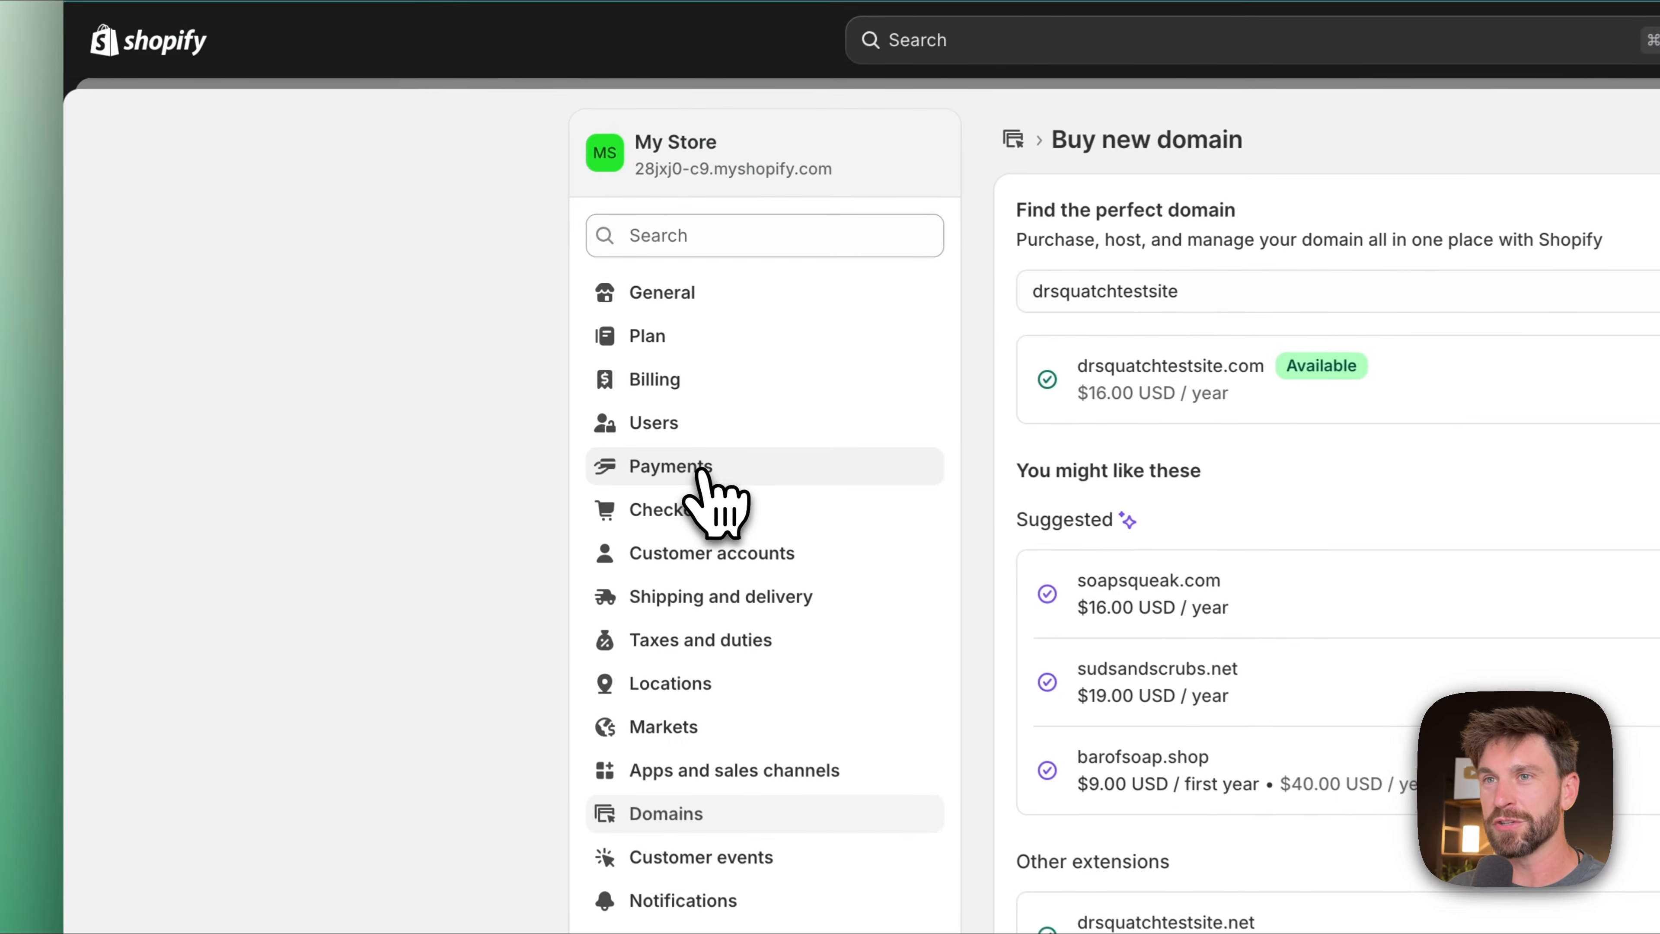
click(543, 406)
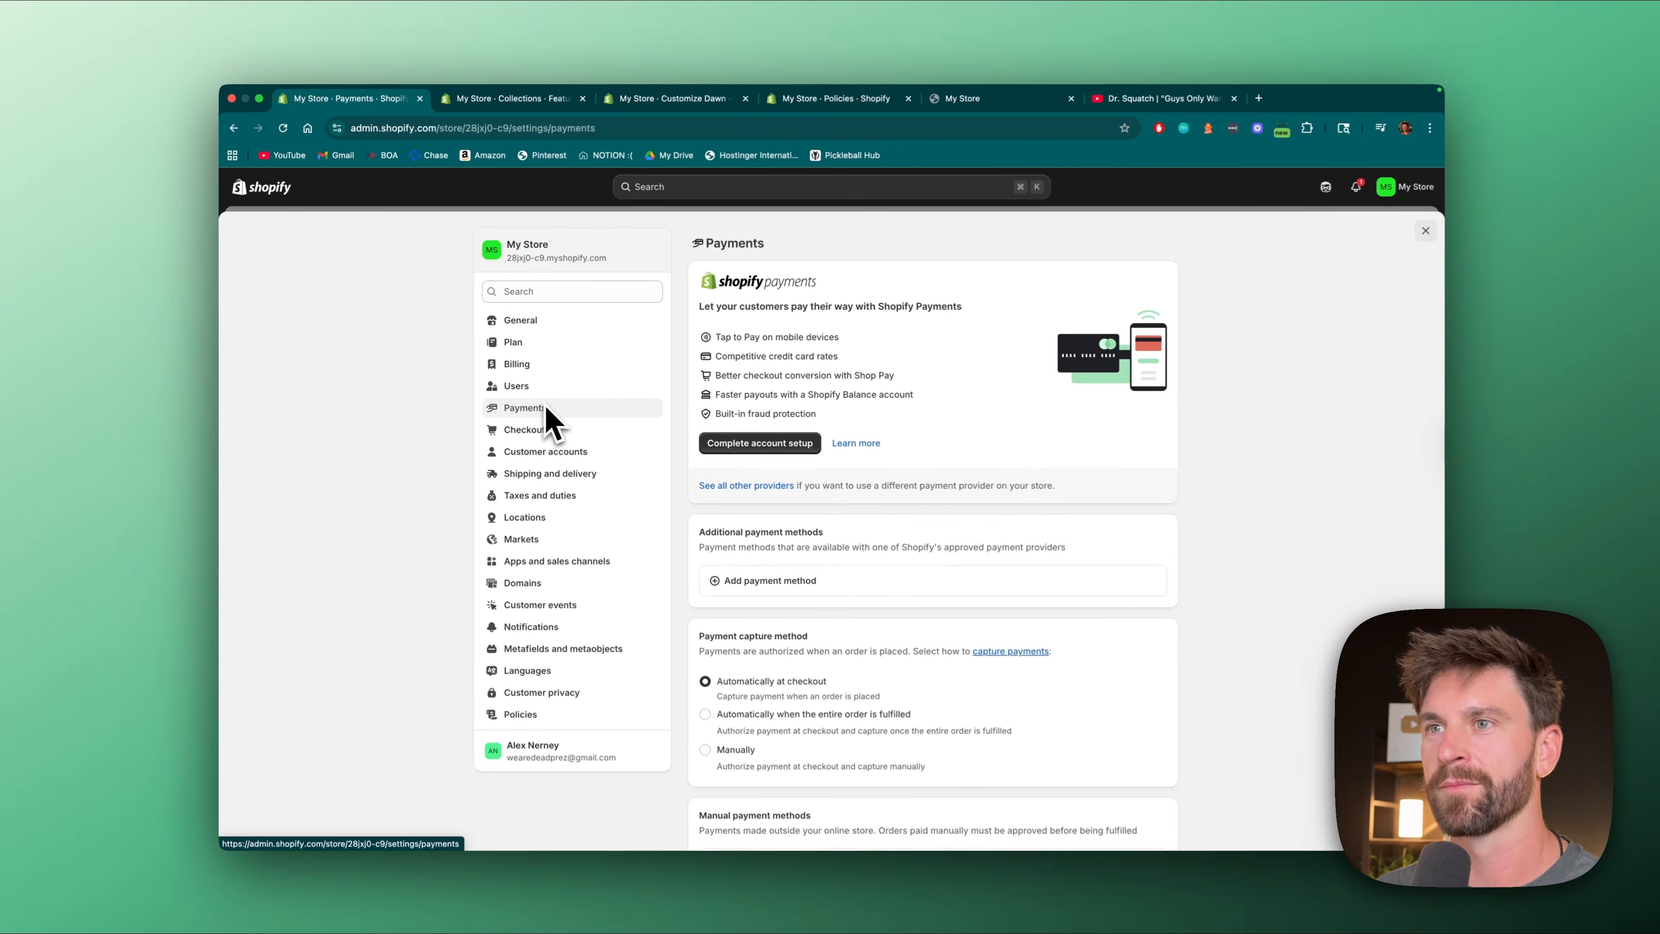
scroll(902, 406, down, 1)
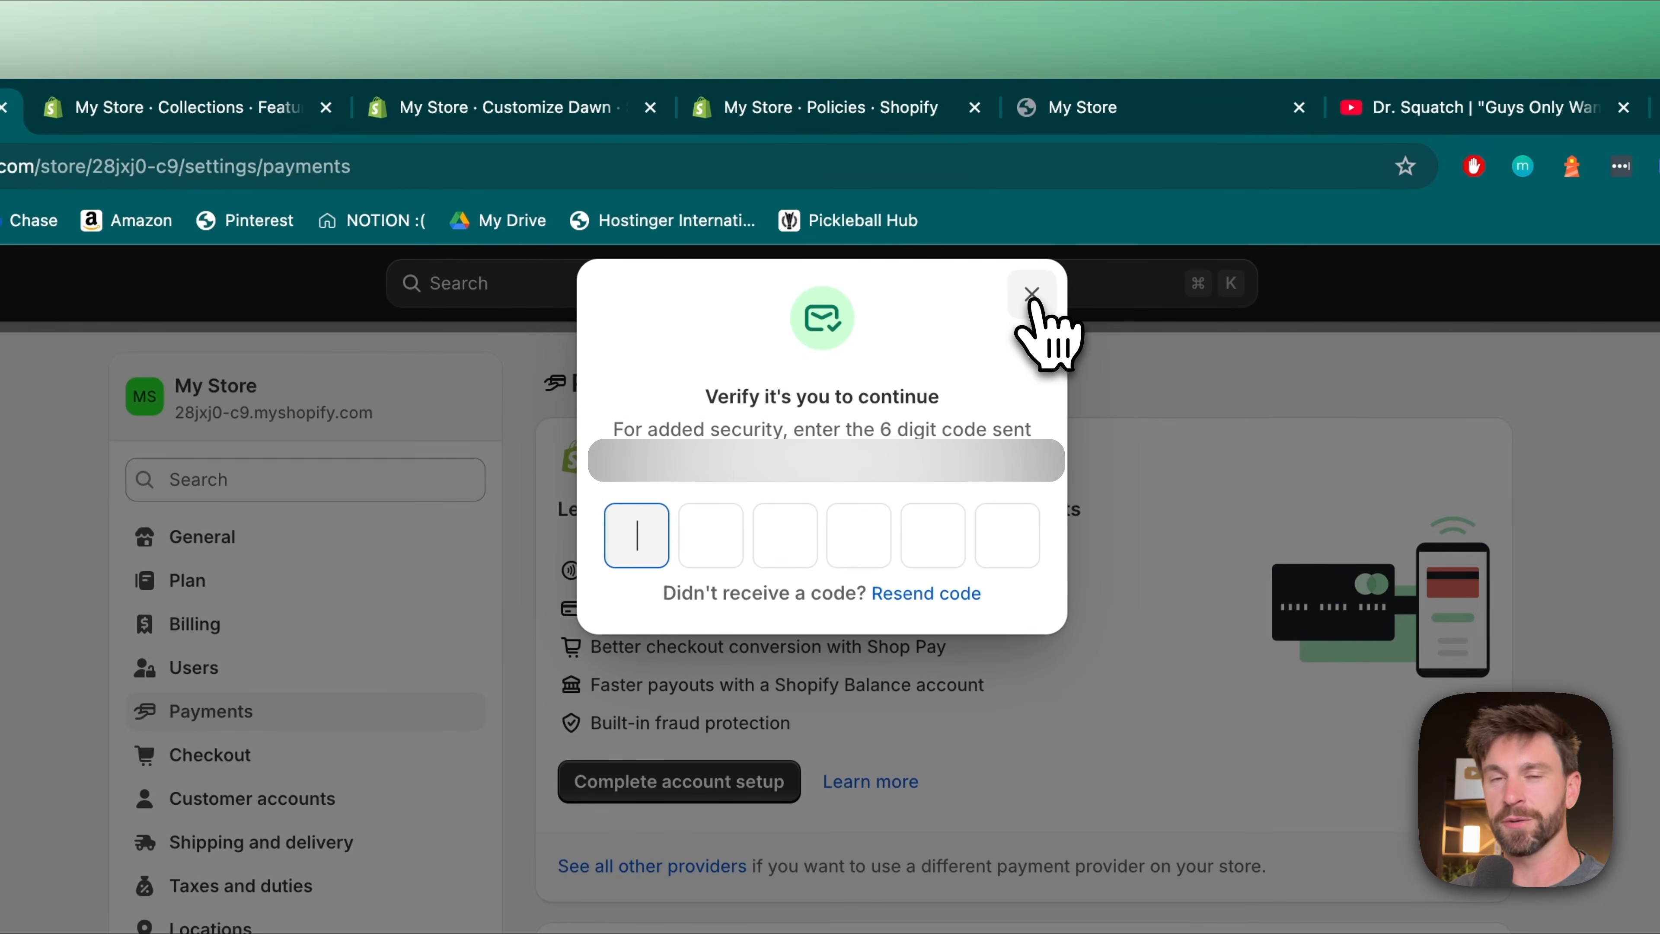
click(1033, 294)
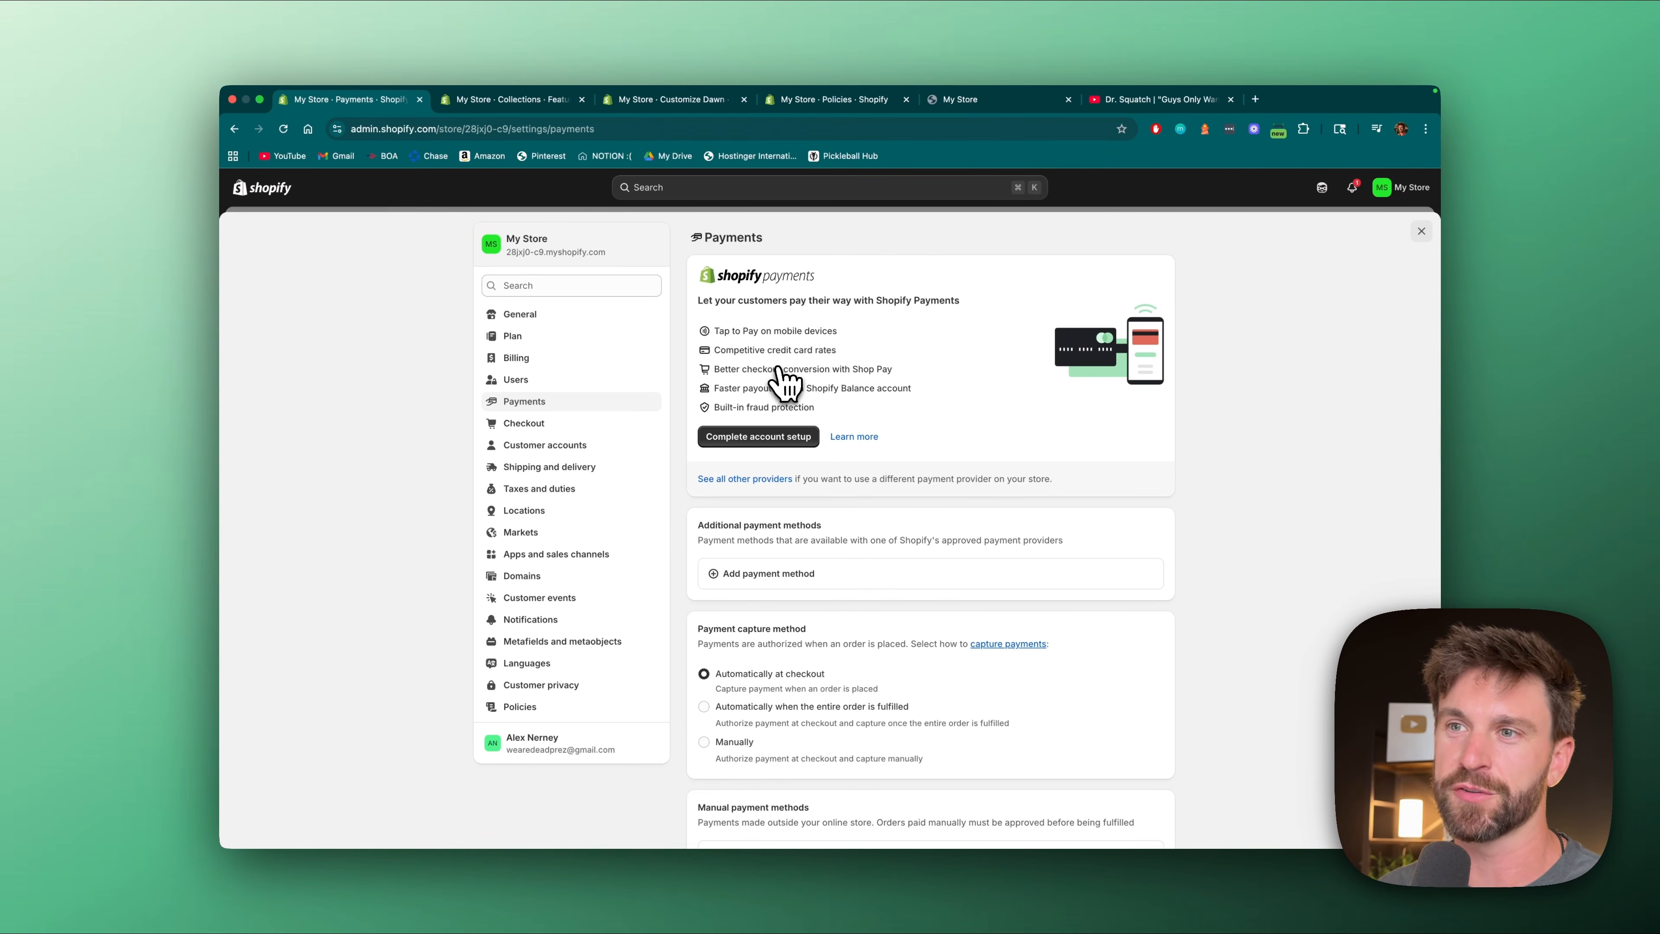
- Look through the additional payment methods, payment capture, manual payment and gift card expiration options in the Payments settings
scroll(736, 458, down, 4)
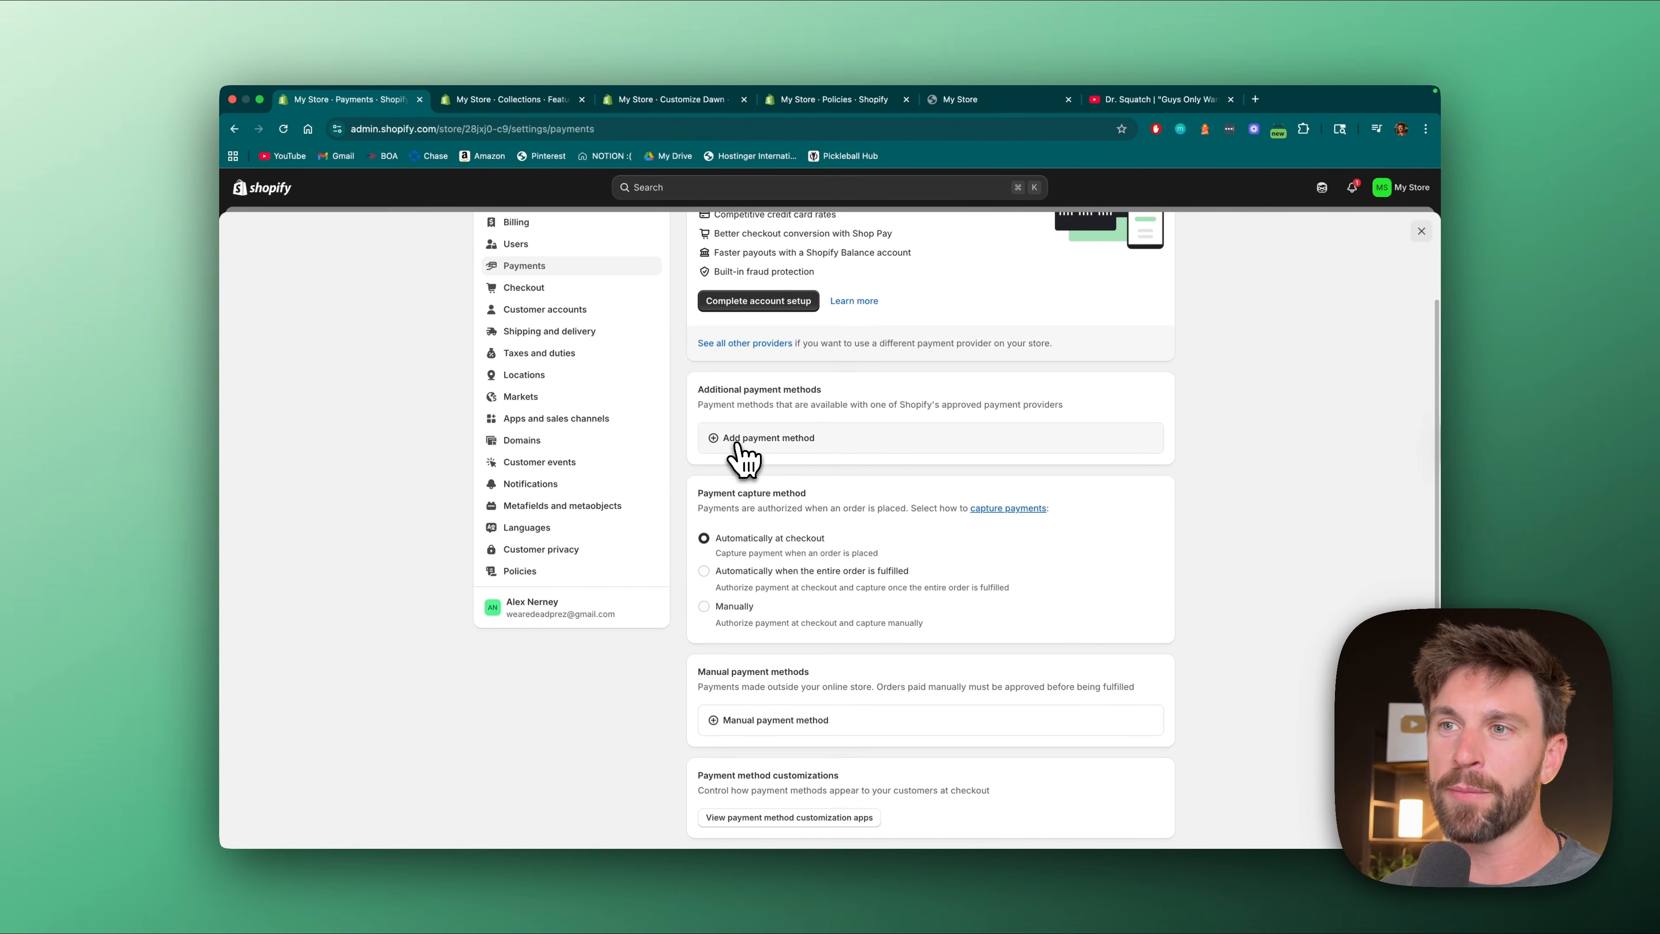
scroll(856, 467, down, 2)
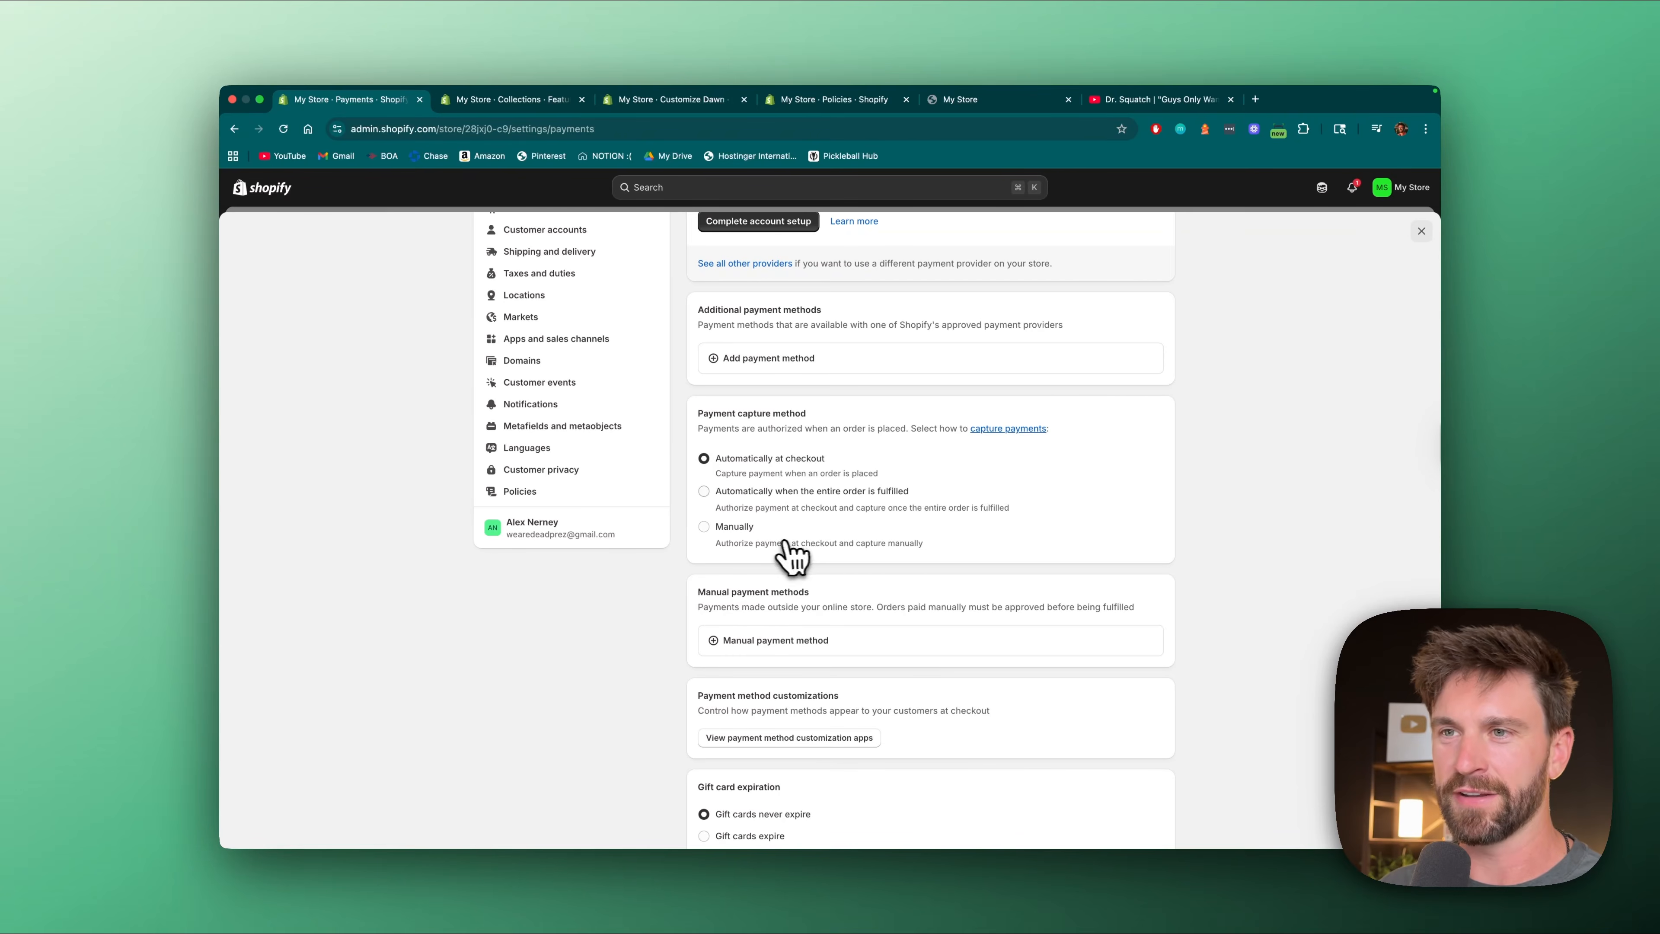
scroll(811, 535, down, 5)
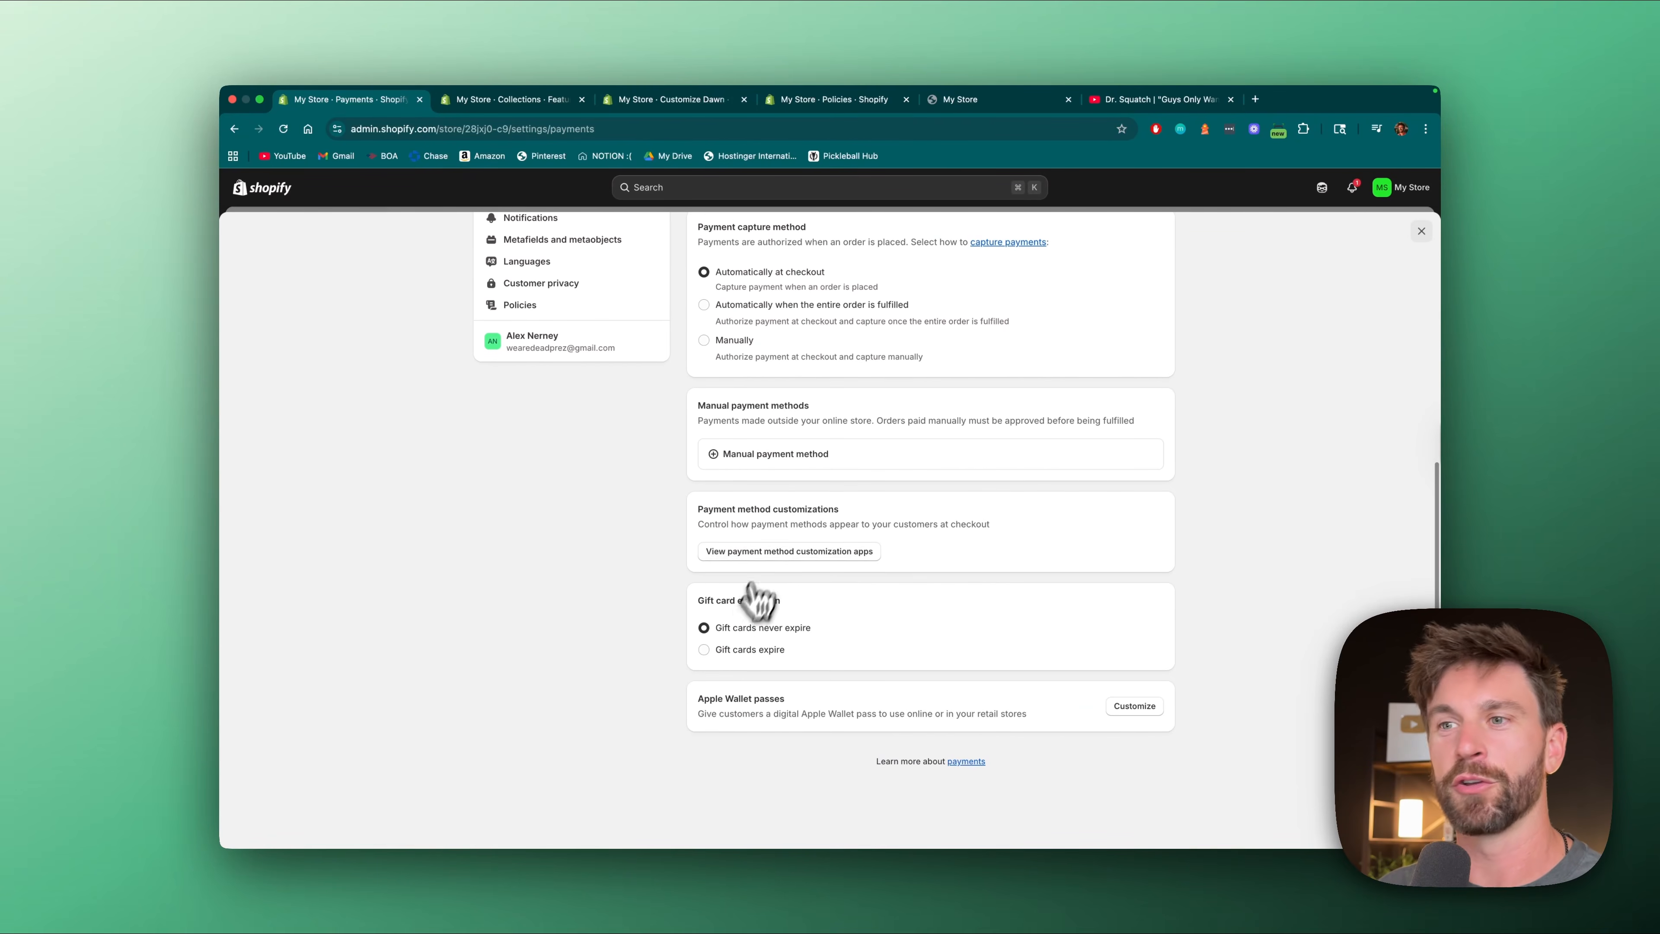
scroll(849, 586, up, 7)
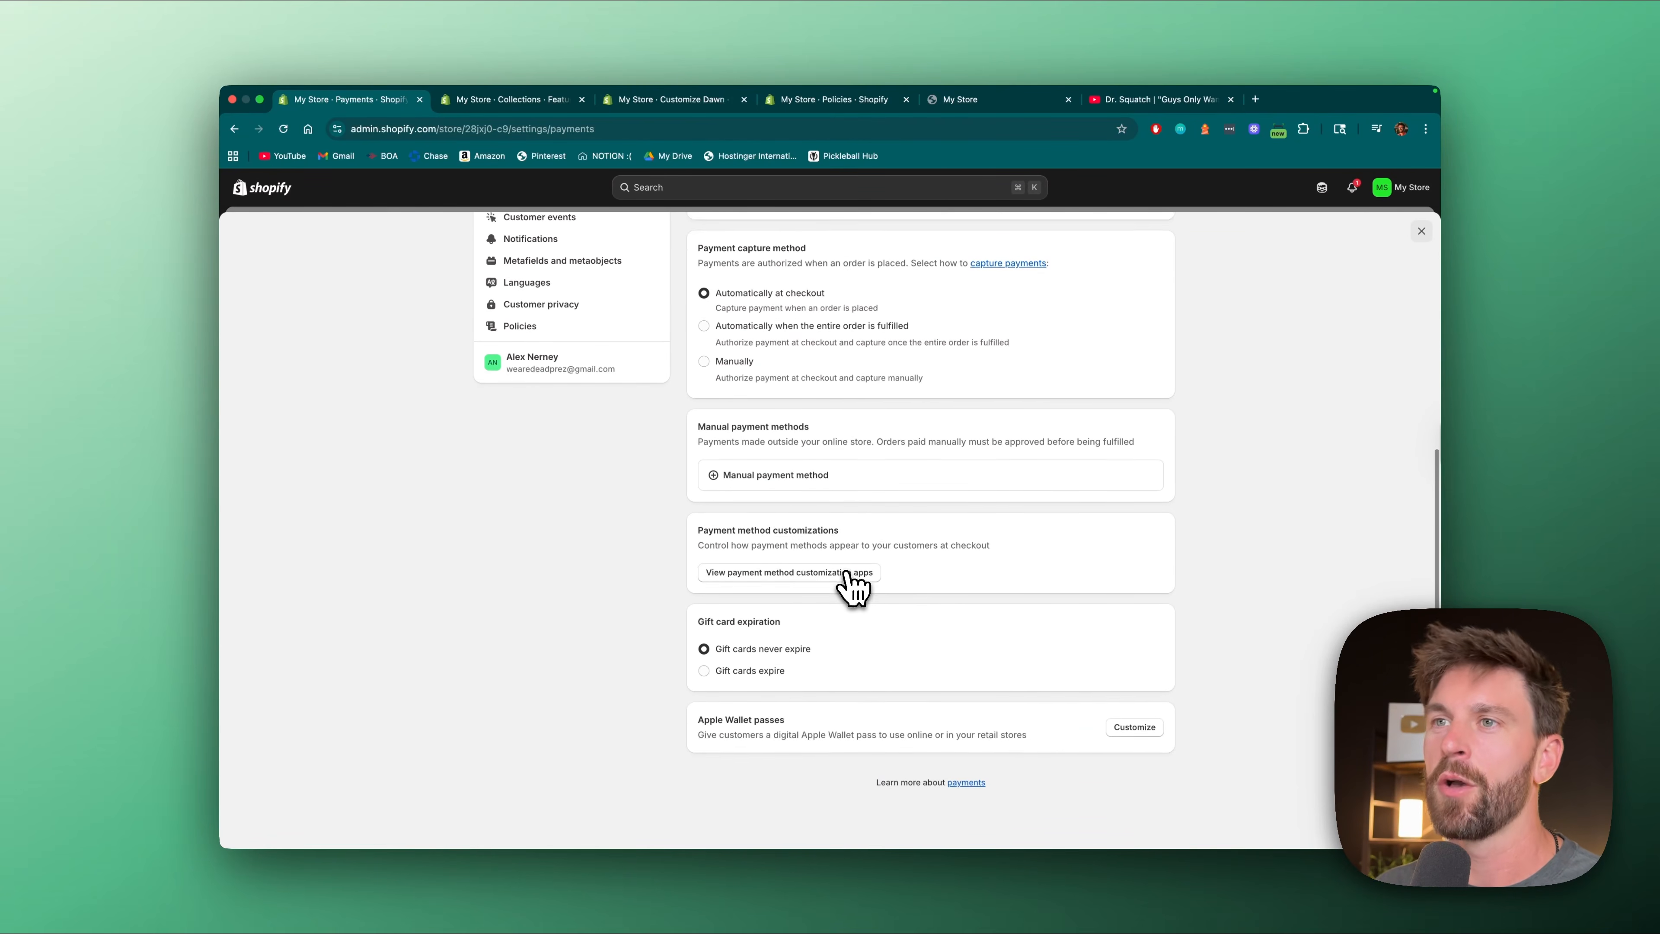
scroll(850, 586, up, 4)
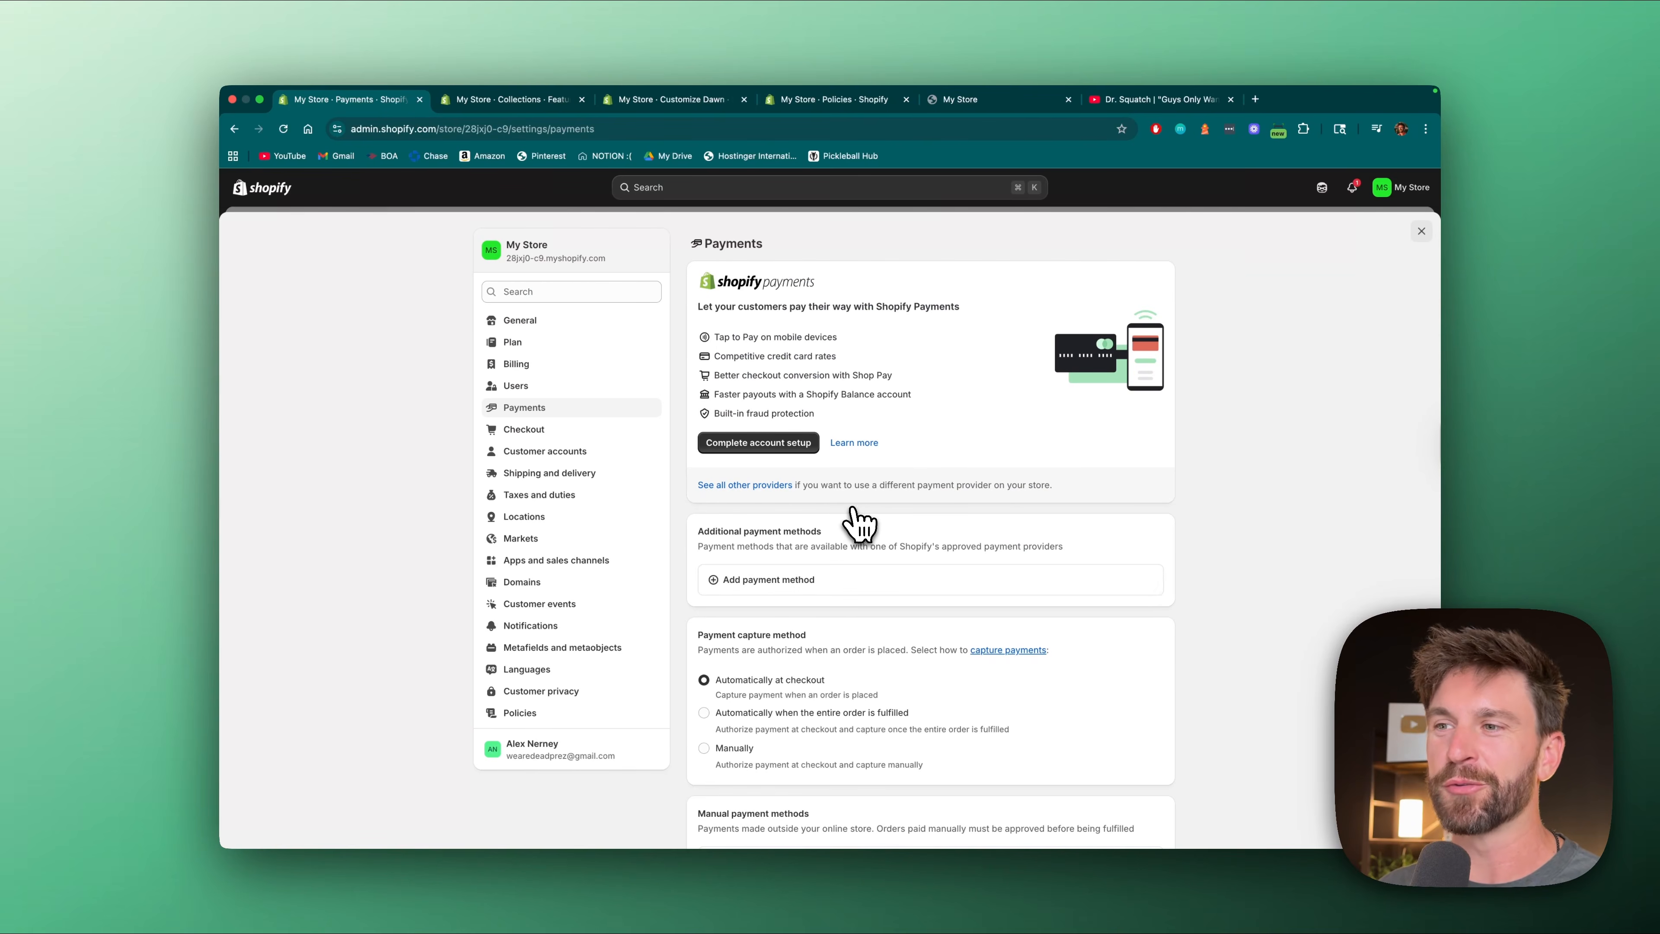
scroll(853, 509, down, 1)
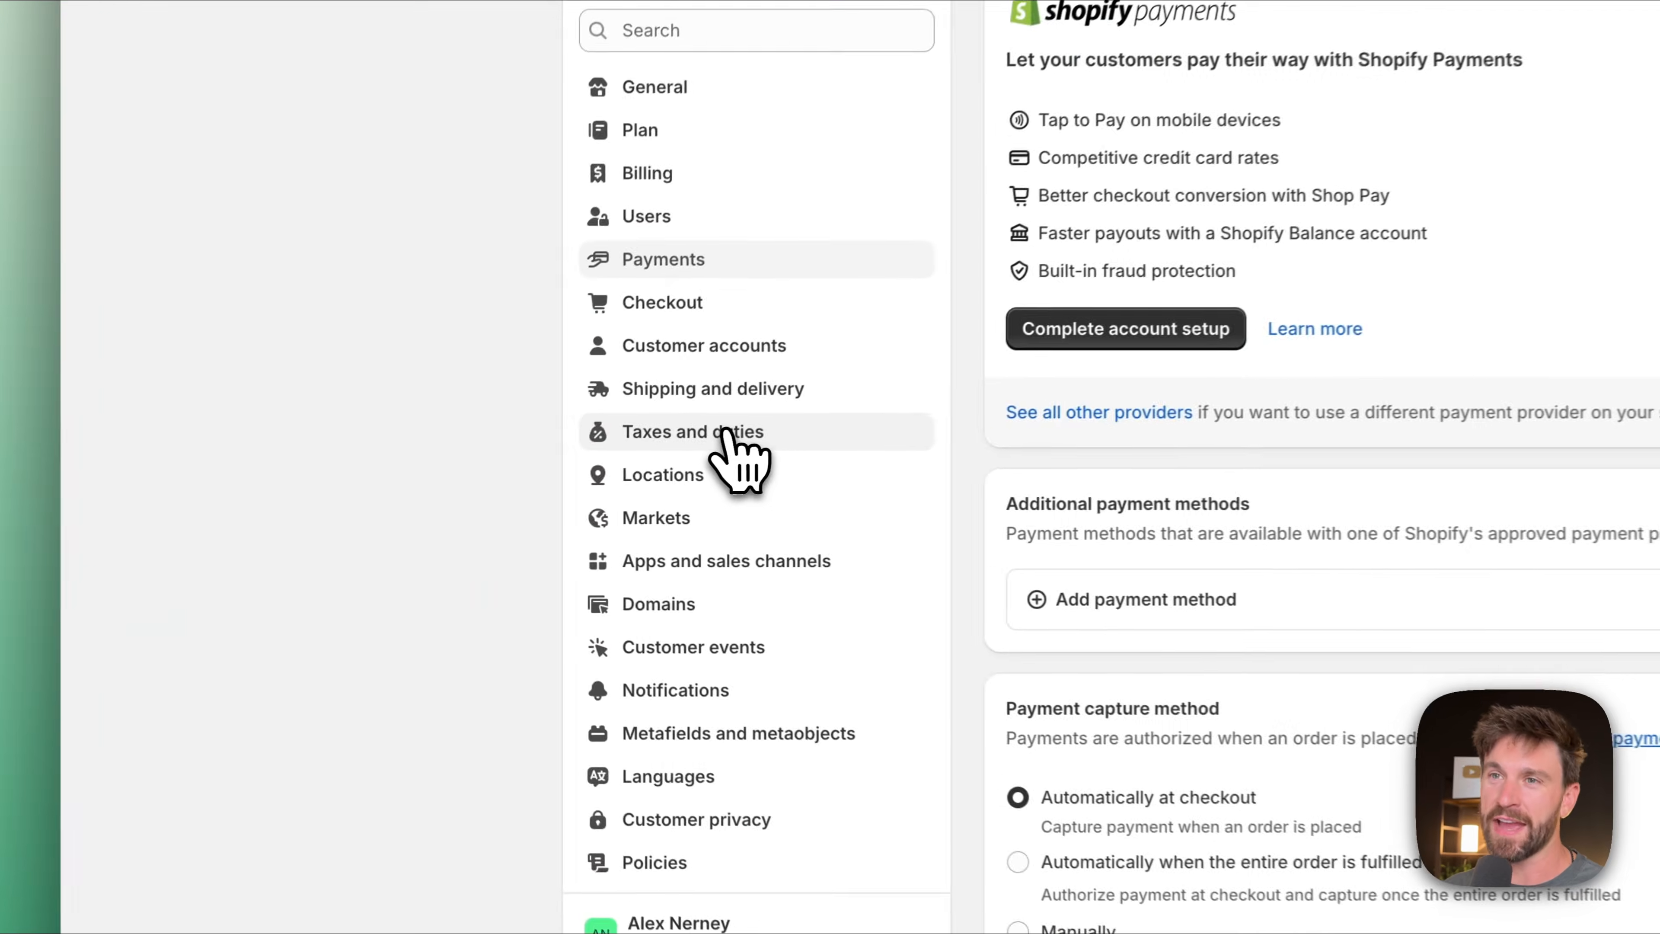
- Open the Taxes and duties settings and review the tax service and tax regions
click(728, 434)
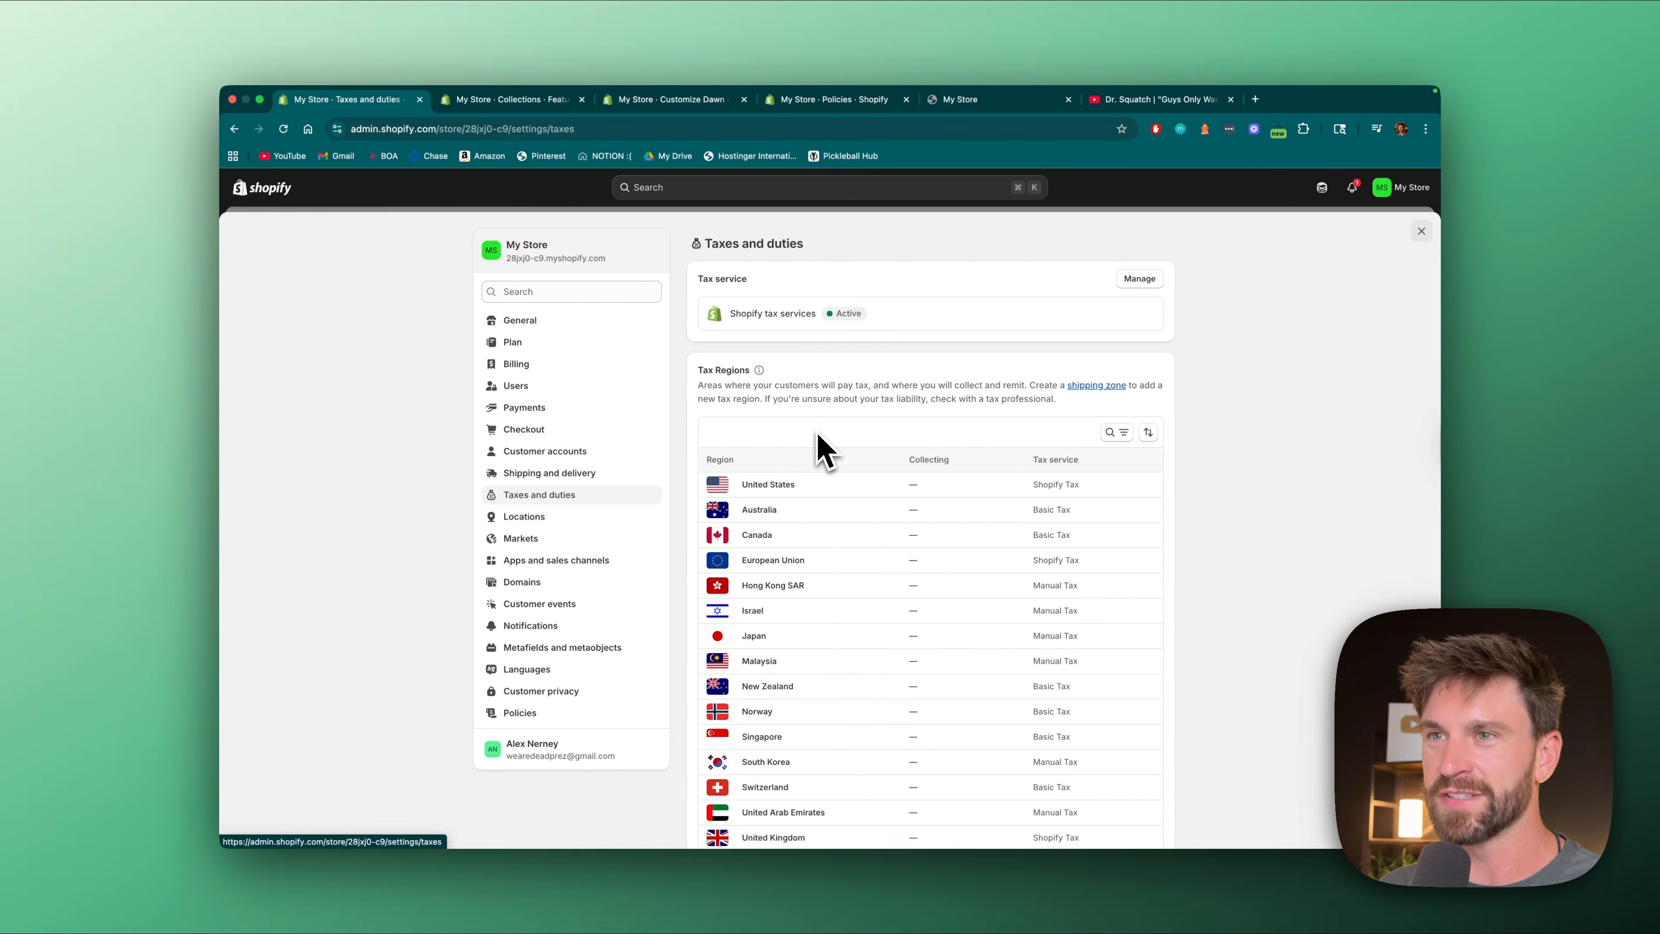
scroll(770, 472, down, 1)
scroll(758, 475, up, 1)
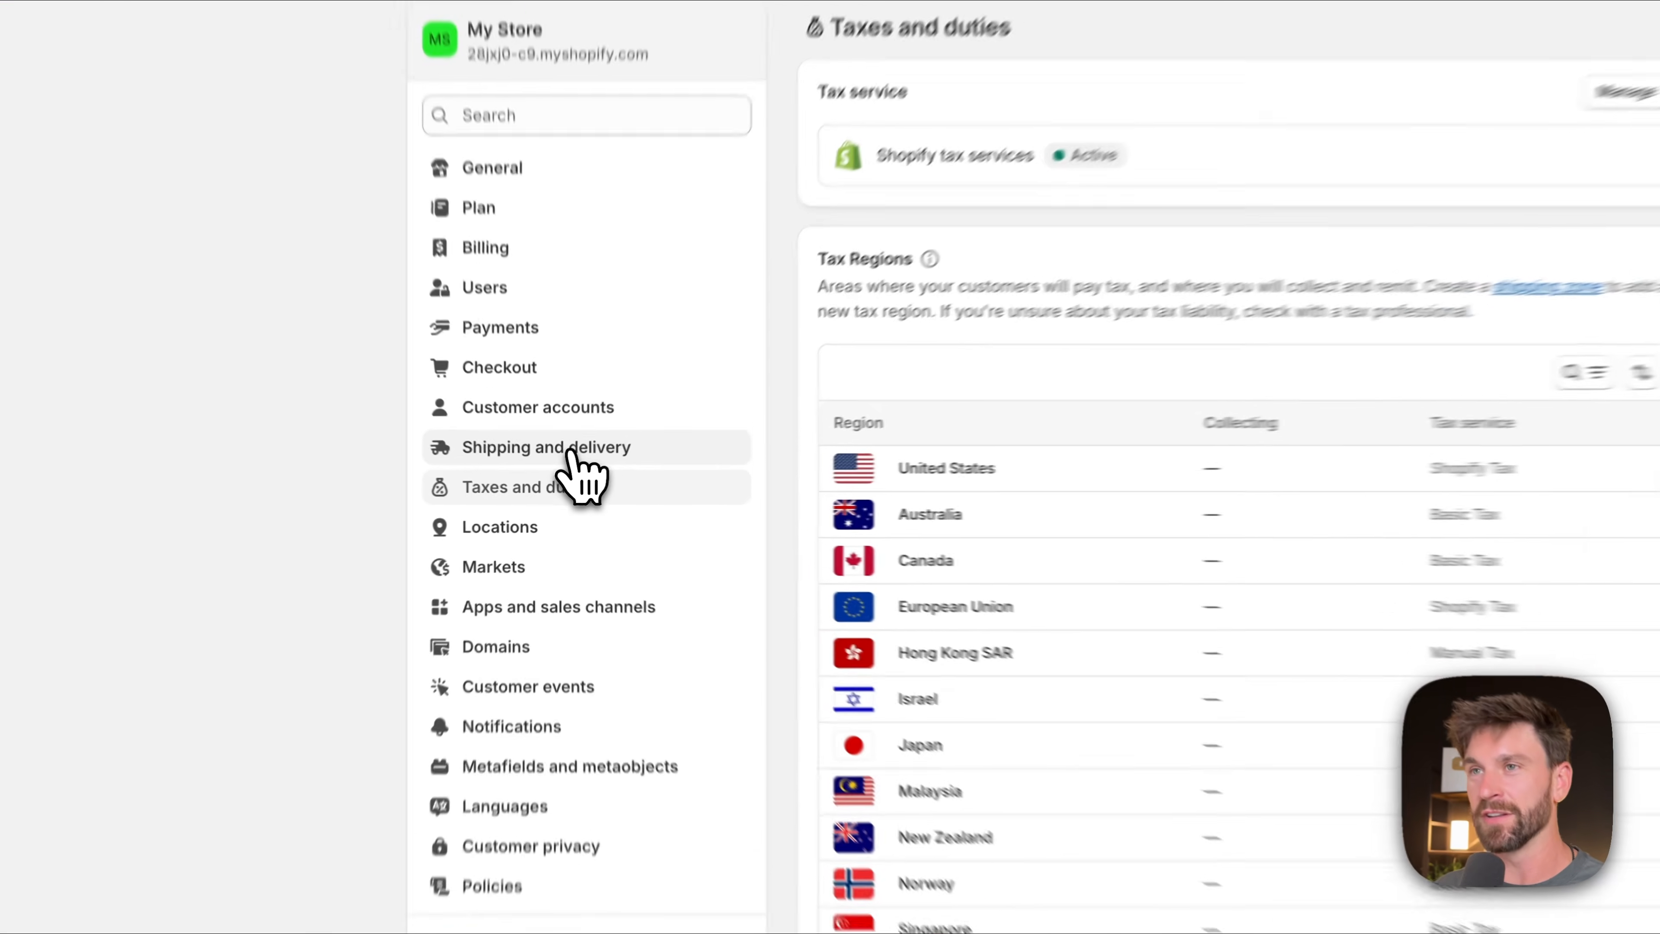
- Open the Shipping and delivery settings and review the delivery, package, shipping document and custom fulfillment options
click(563, 476)
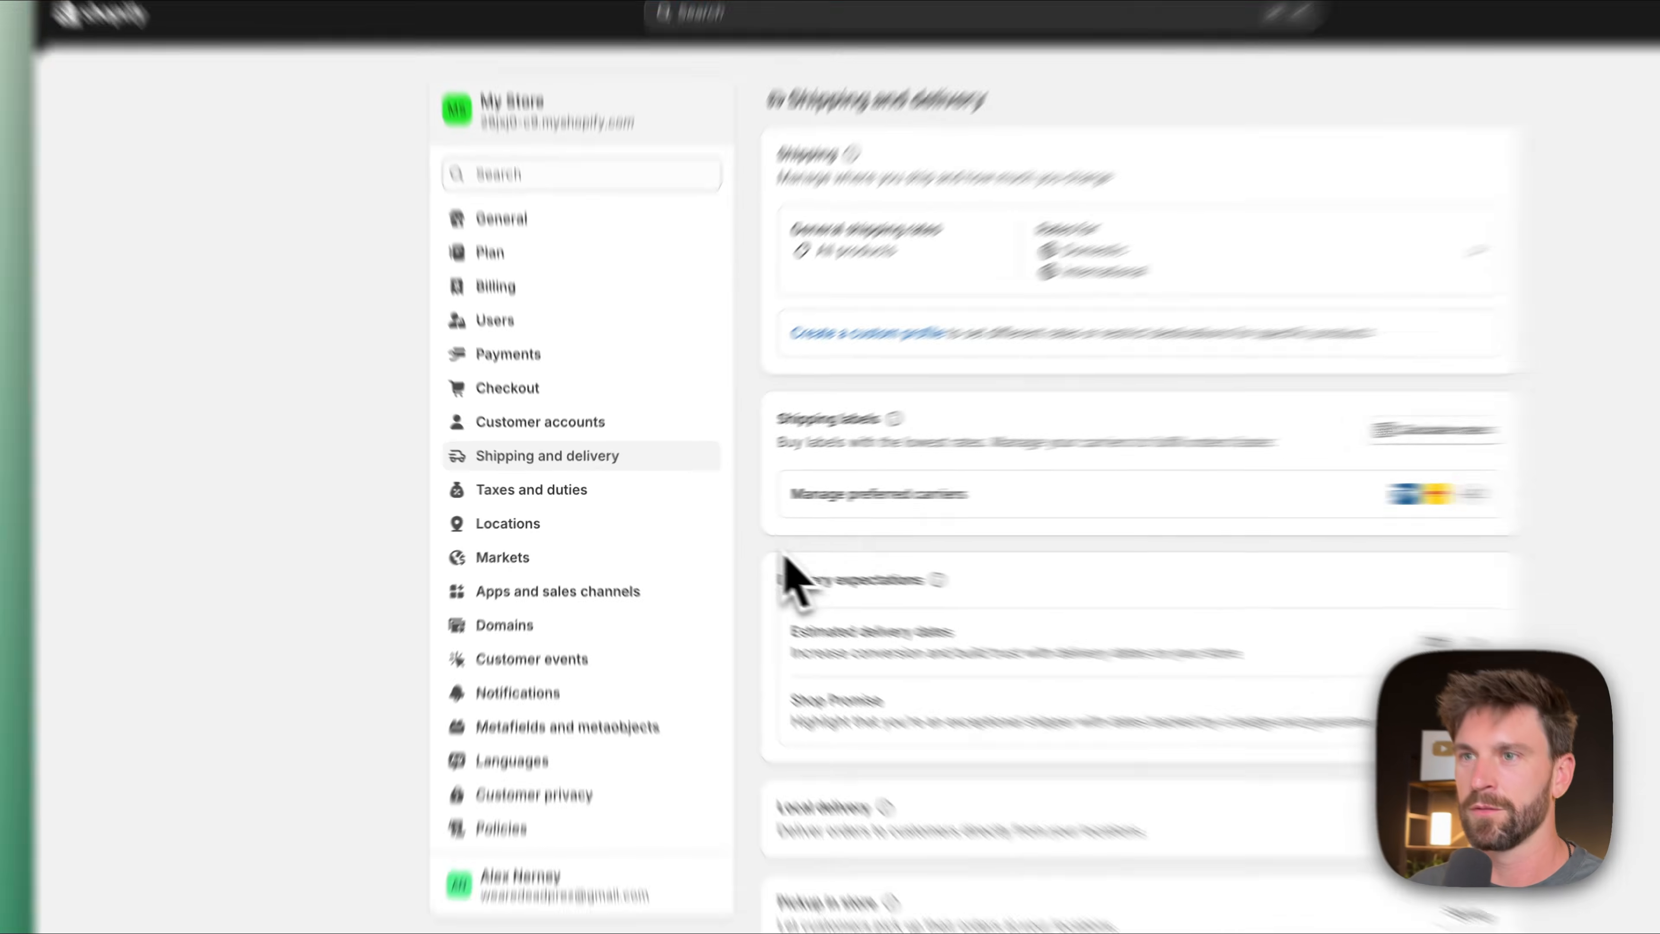
scroll(813, 596, down, 3)
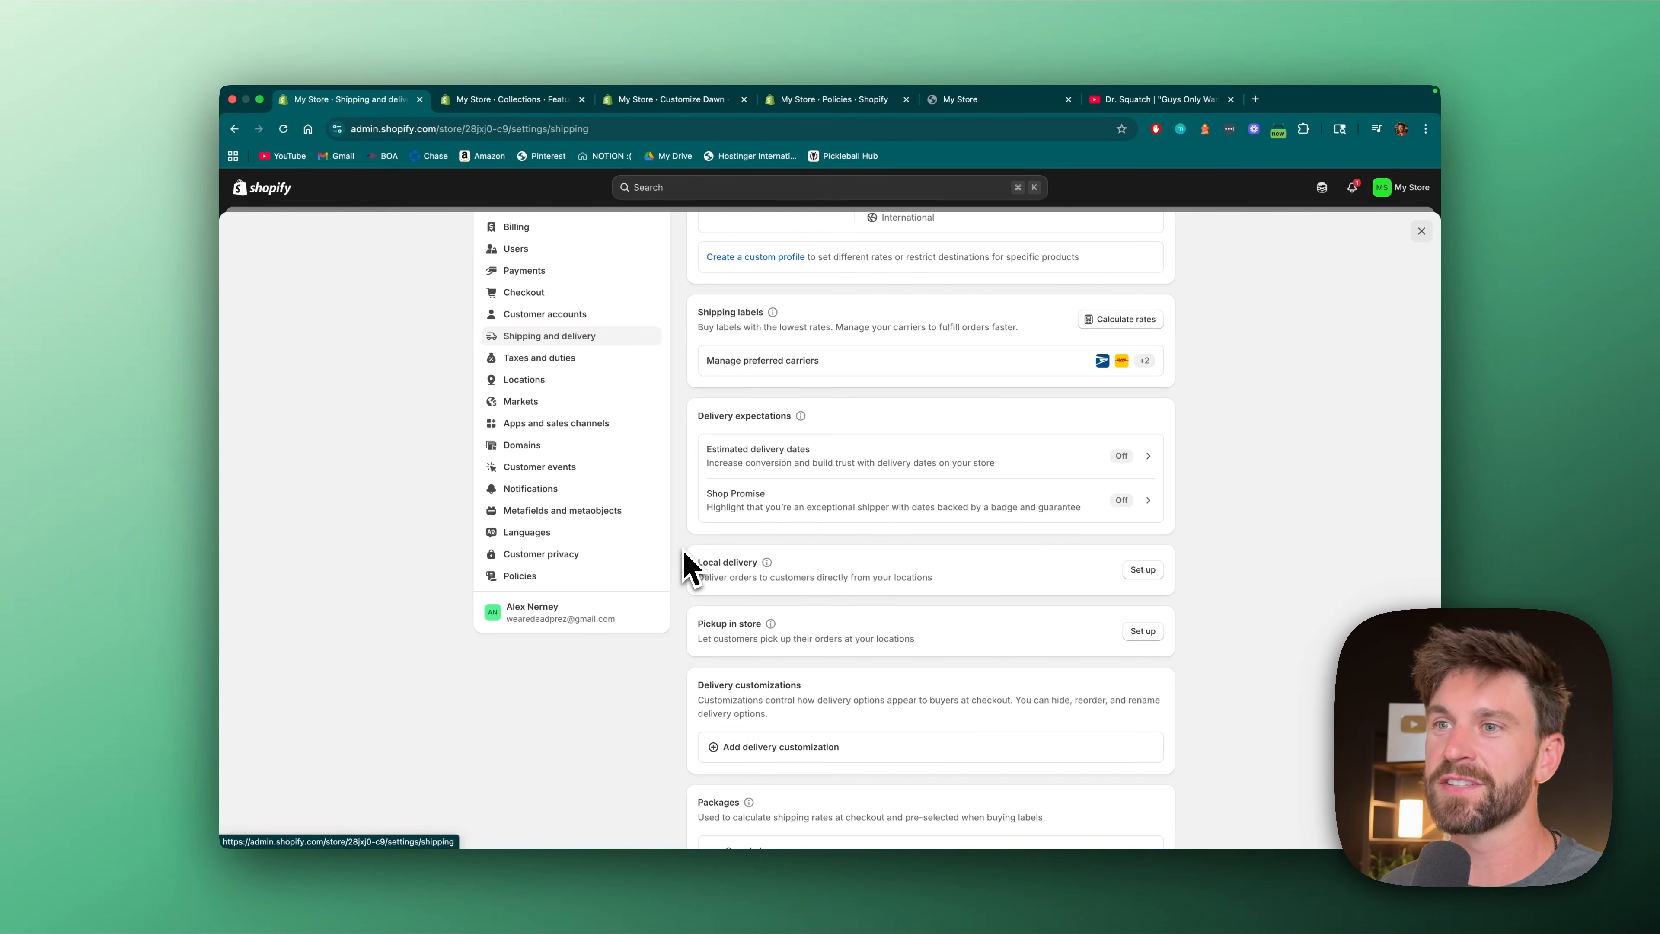
scroll(686, 567, down, 6)
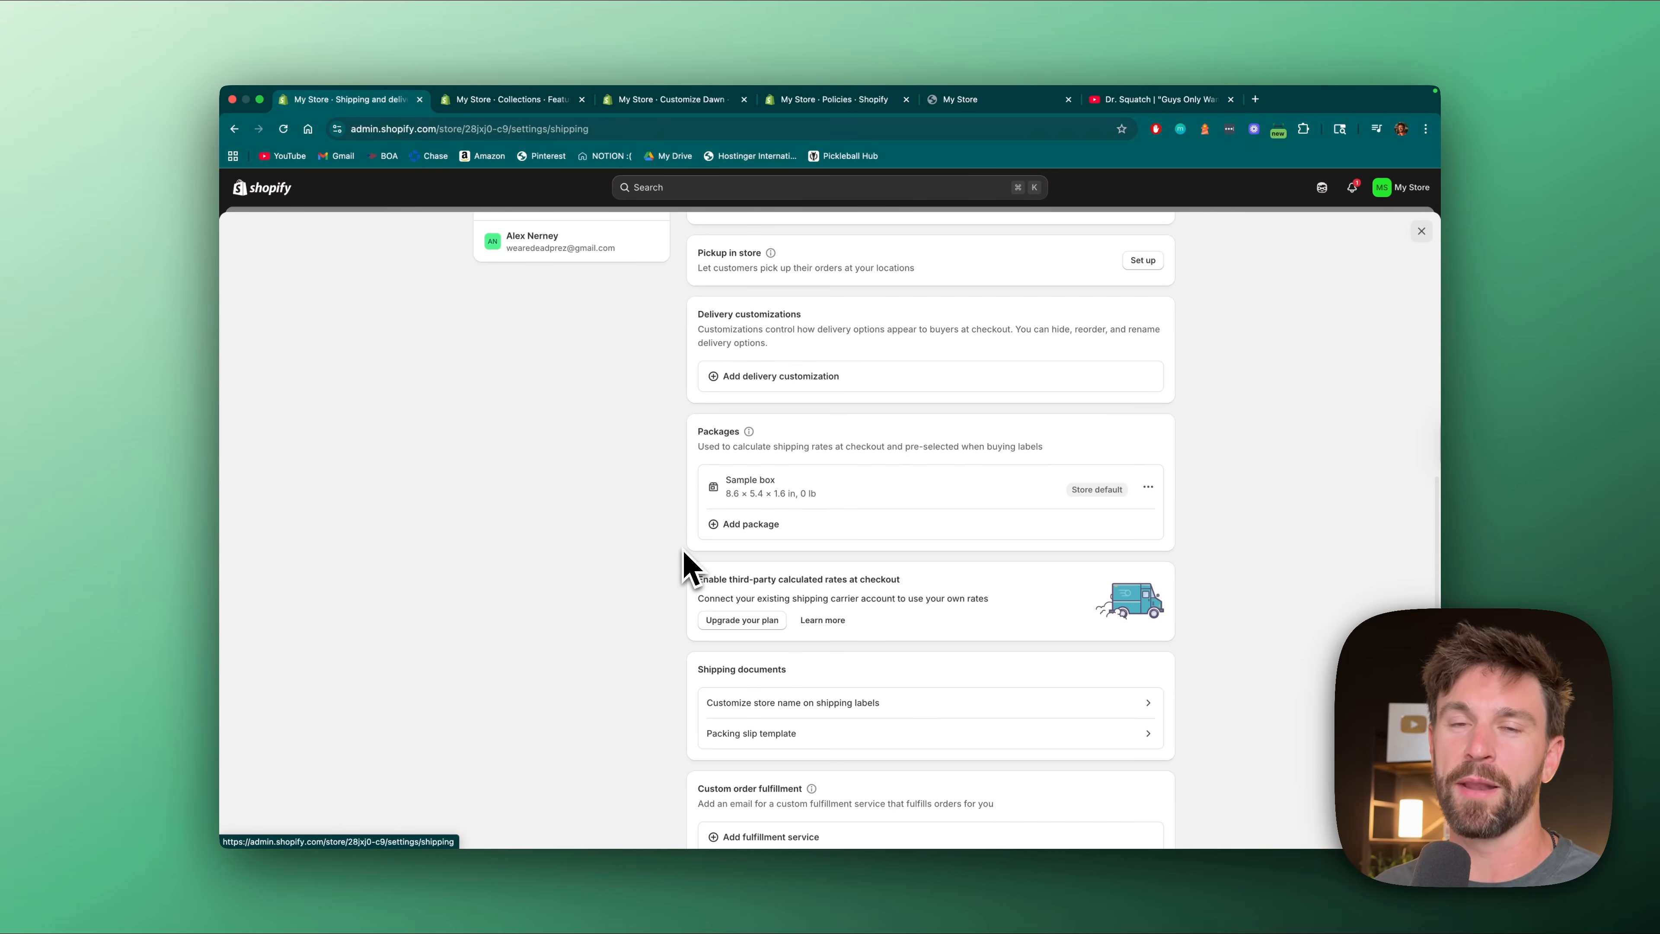
scroll(686, 568, down, 2)
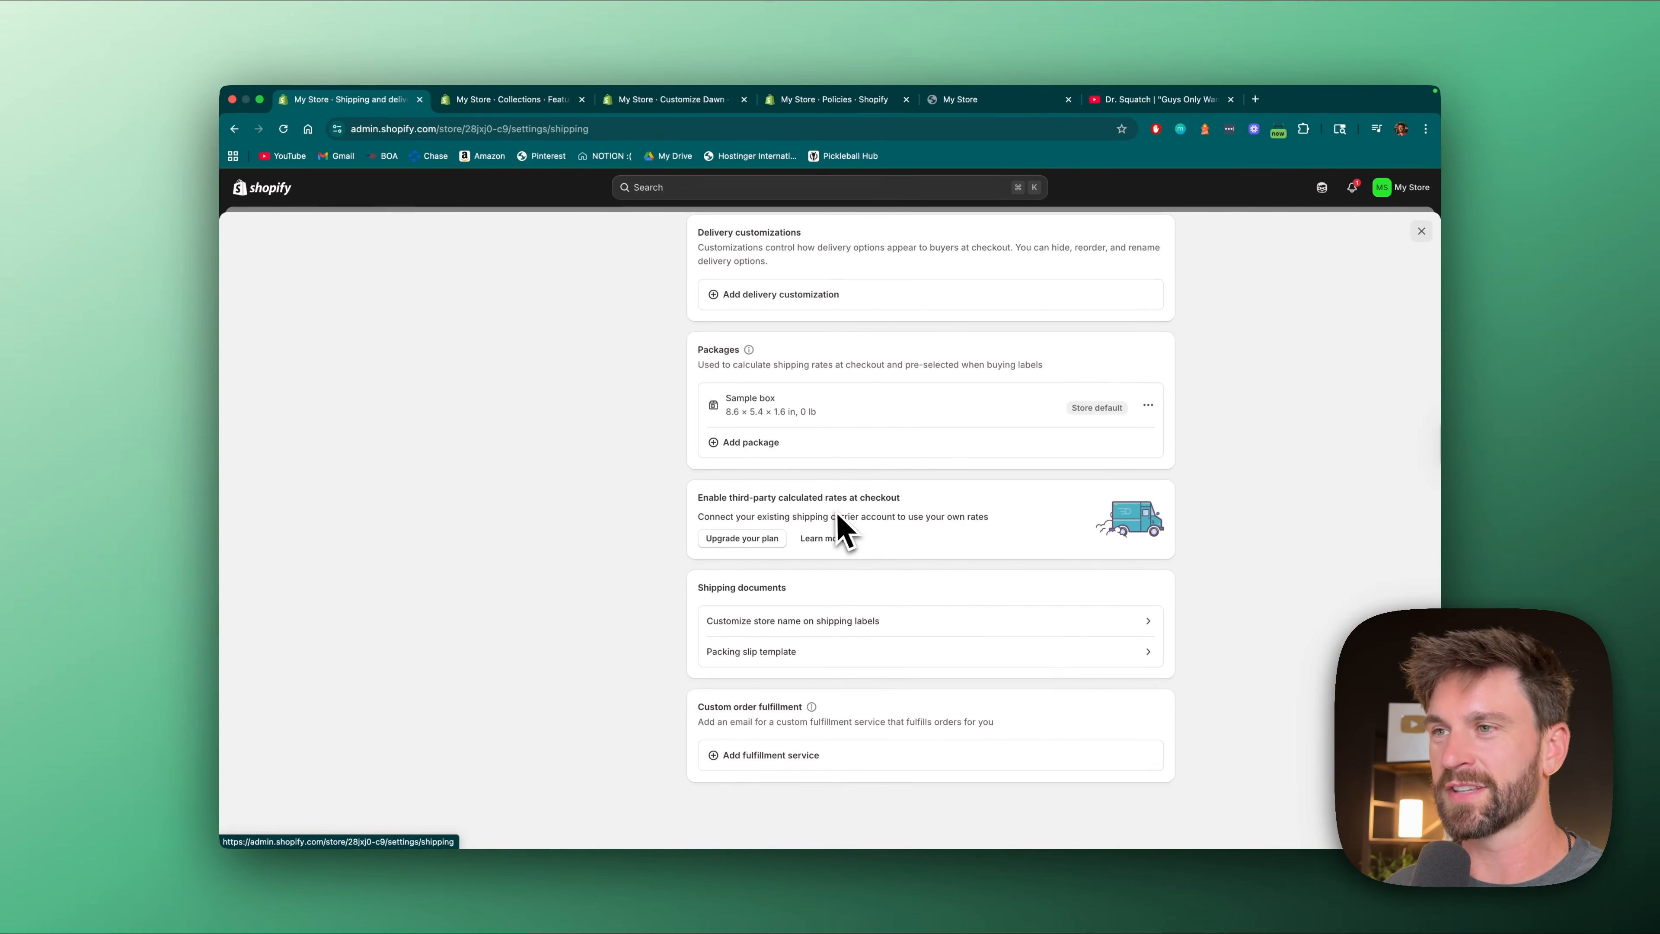
scroll(837, 531, down, 1)
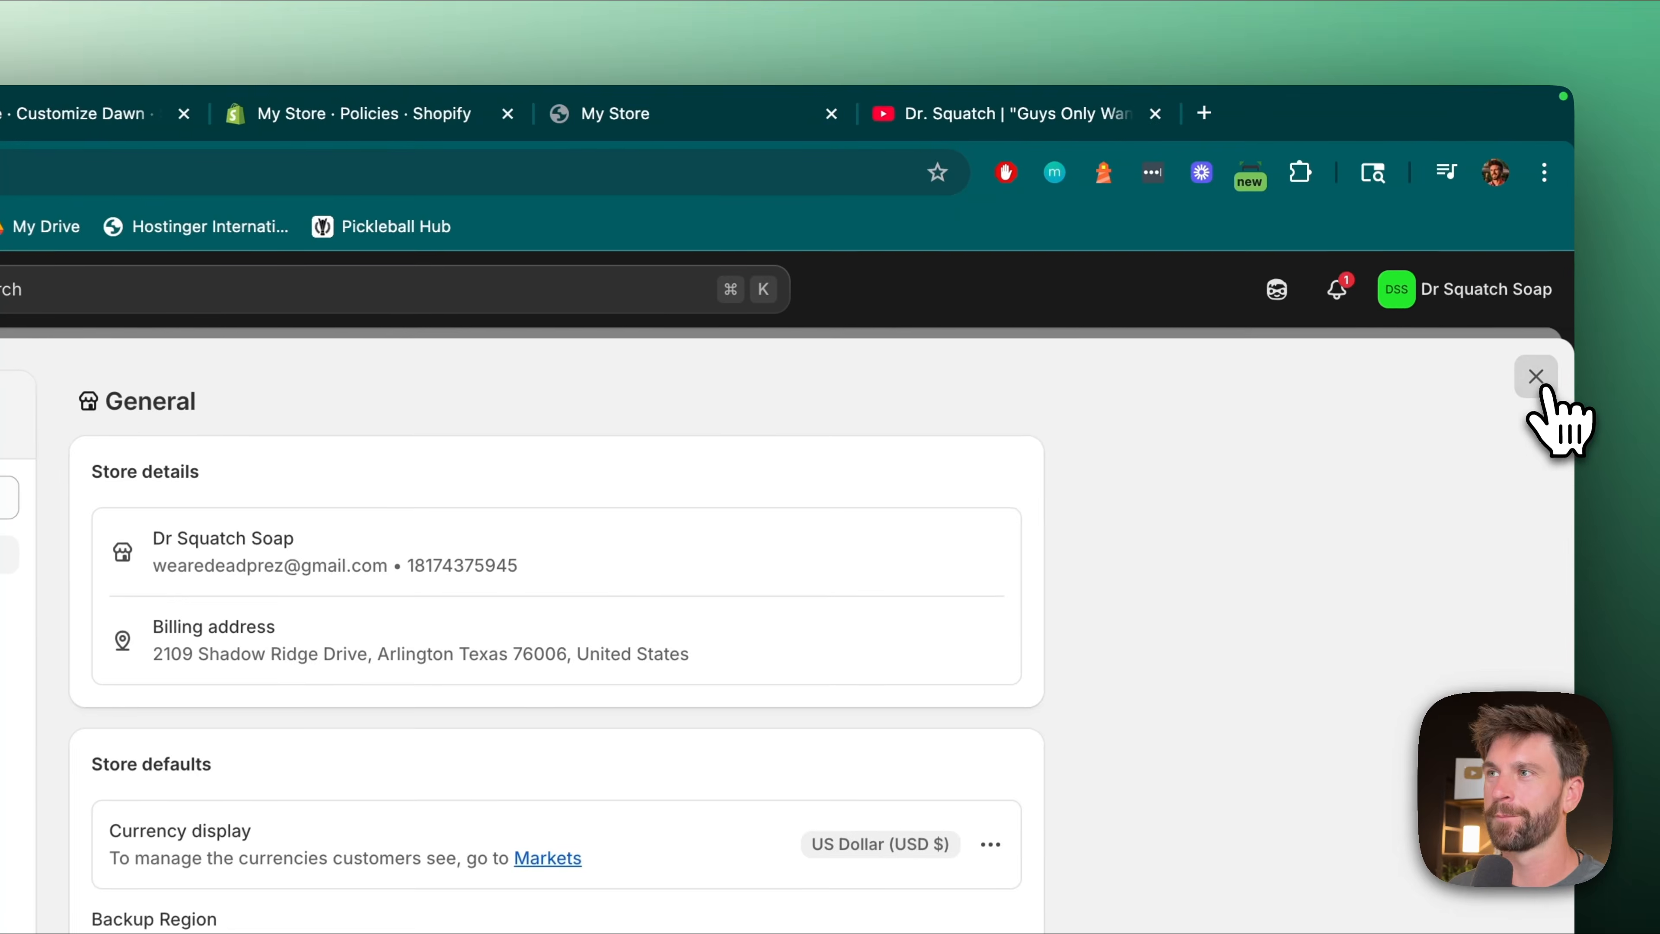
- Leave the settings for the online store's Themes page and close the leftover theme editor, policies and storefront tabs
click(1423, 232)
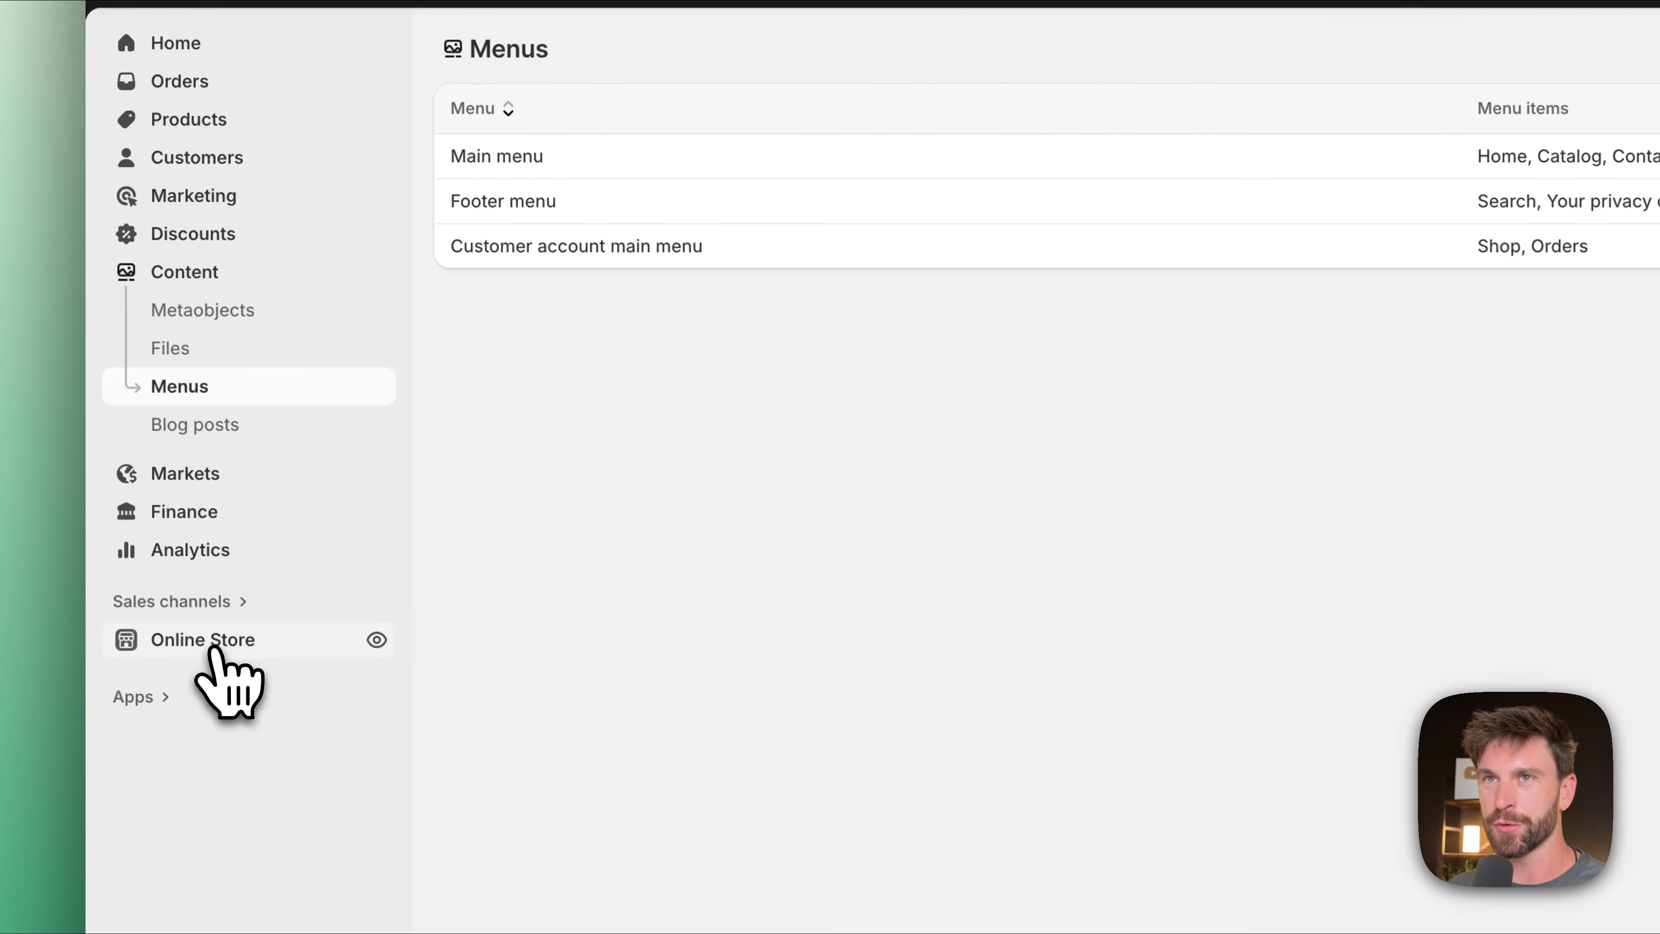
click(213, 644)
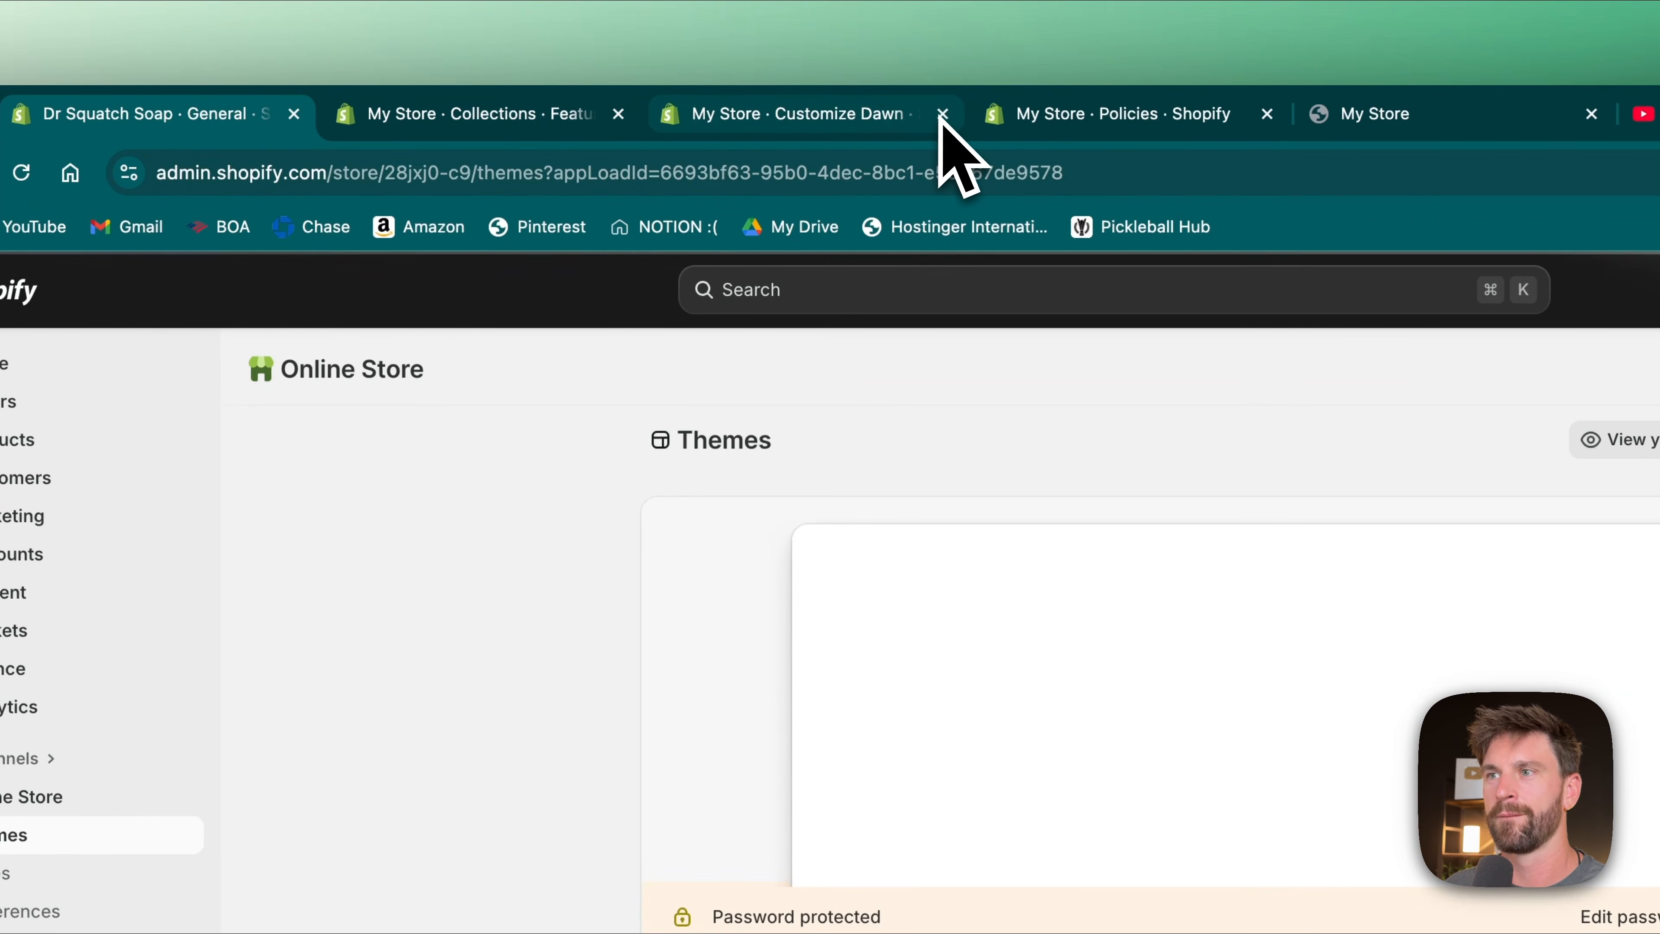
click(943, 115)
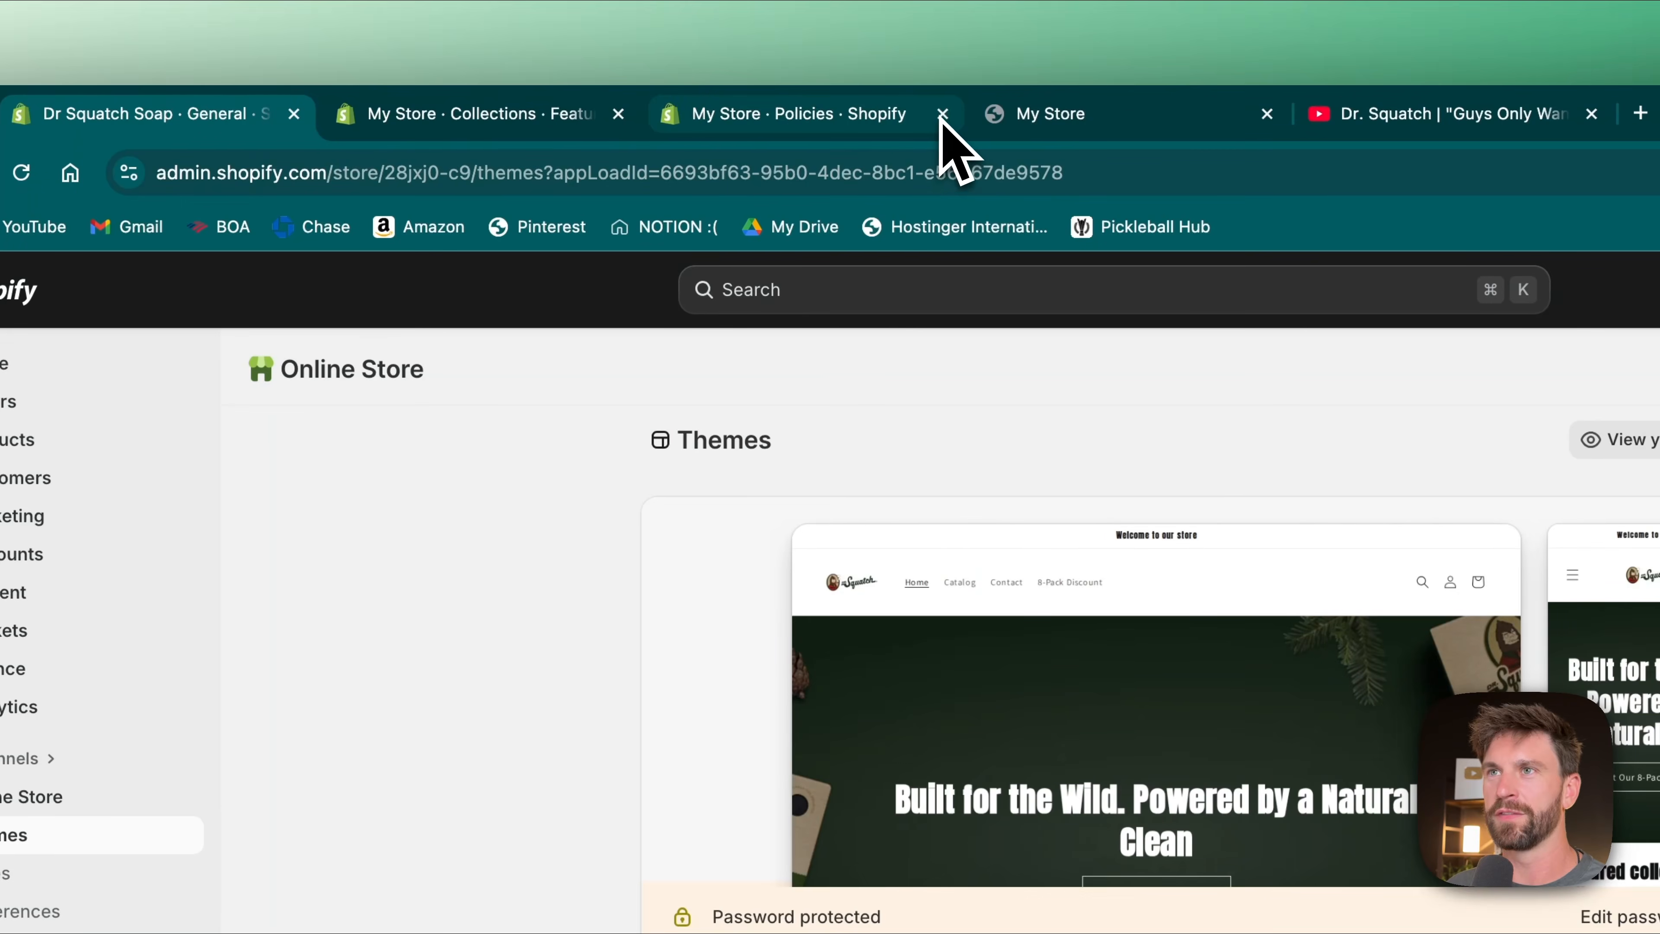
click(944, 115)
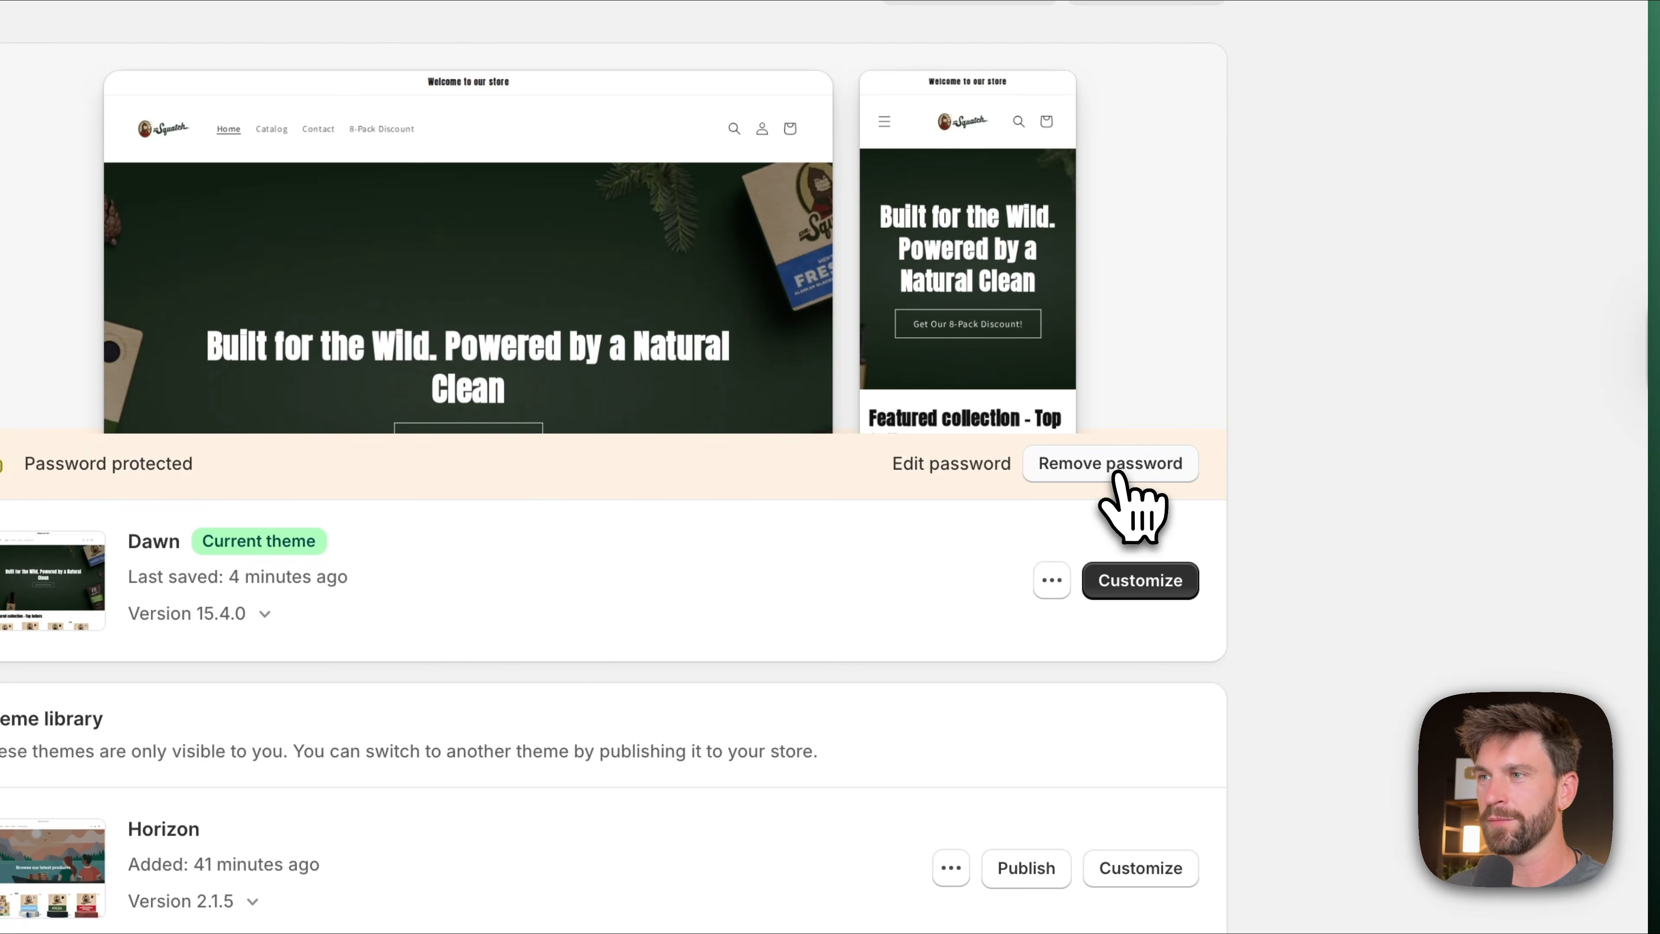
- Remove the online store's password protection, view the storefront in a new tab and inspect its full web address
click(1073, 464)
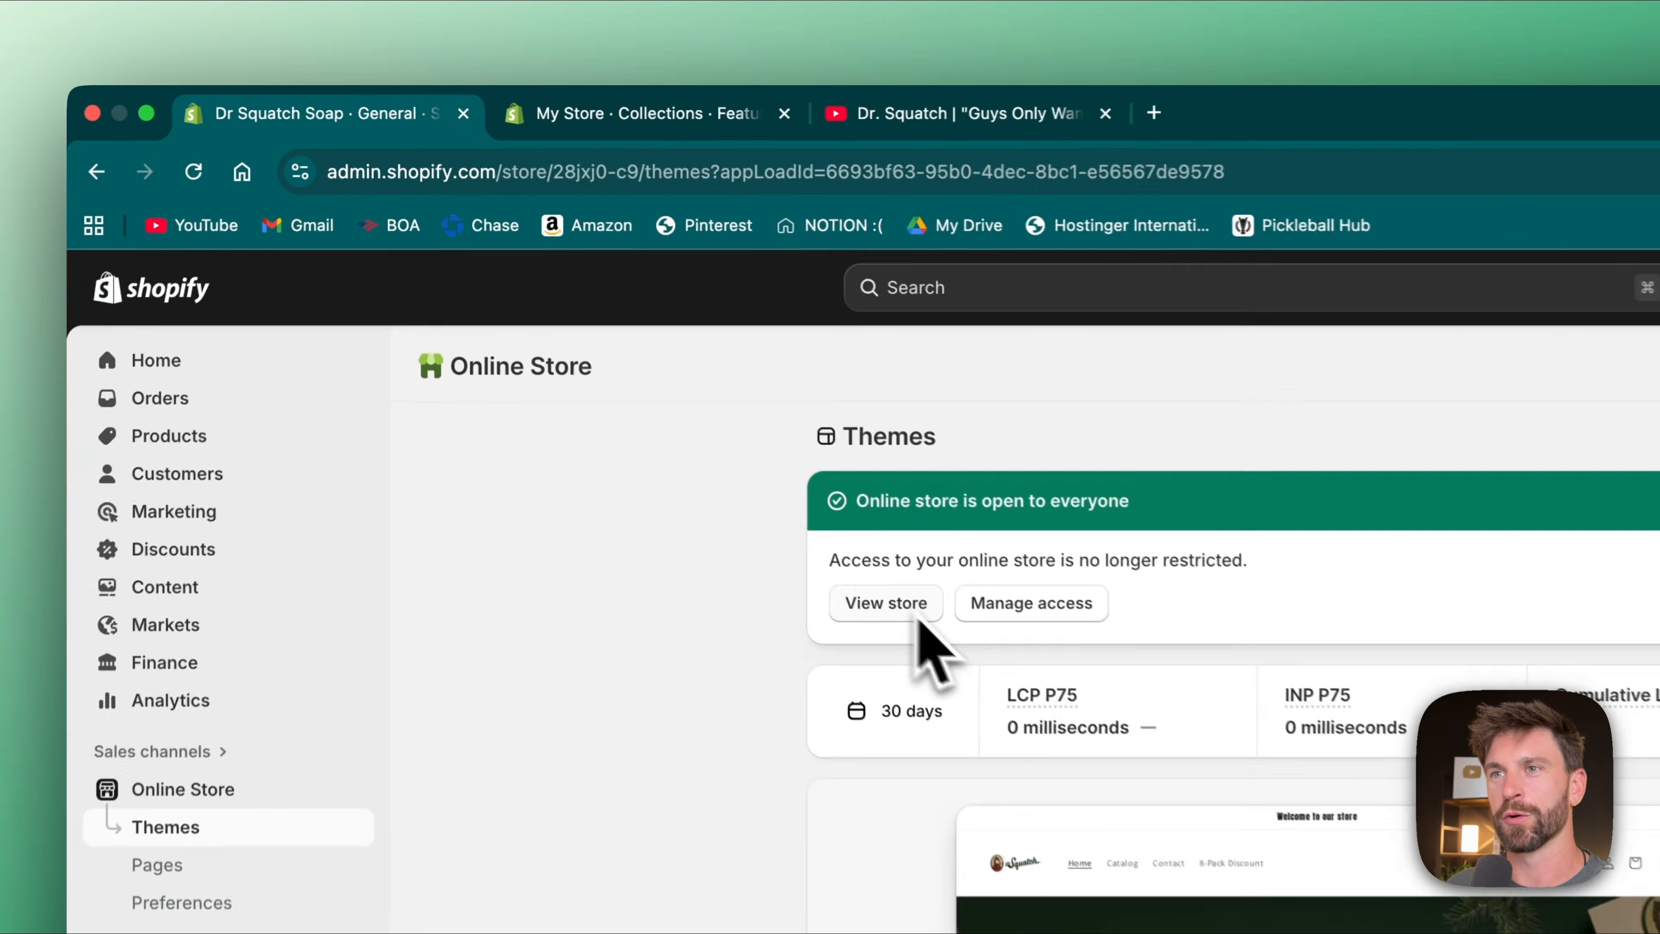
right_click(915, 615)
click(944, 626)
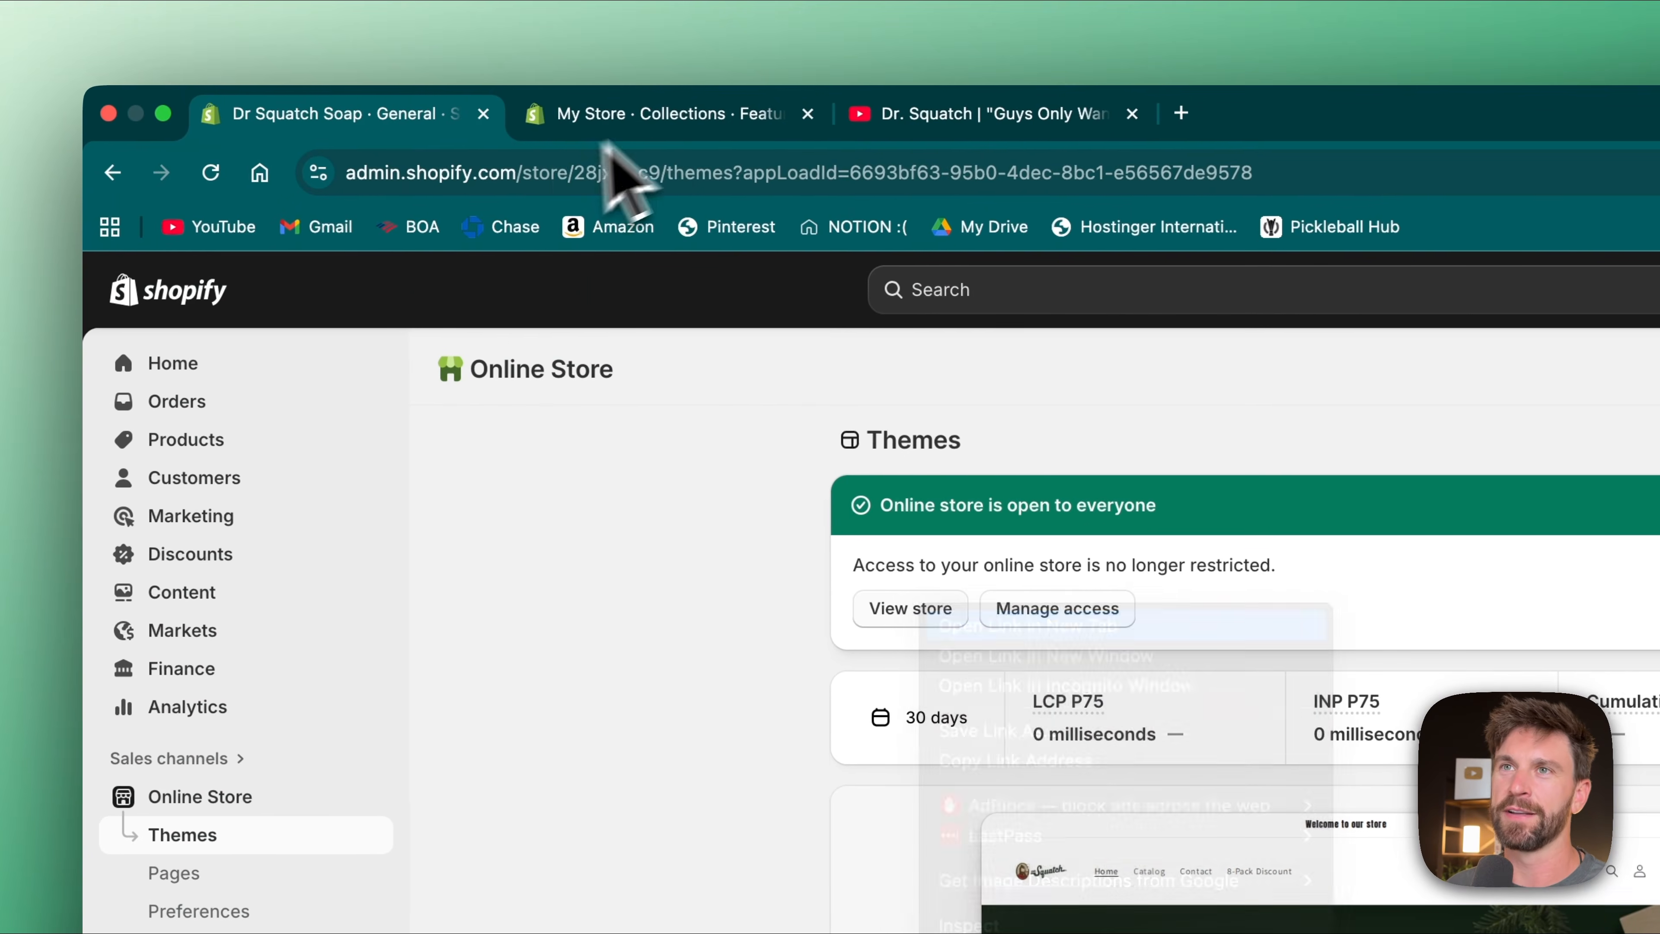
click(656, 116)
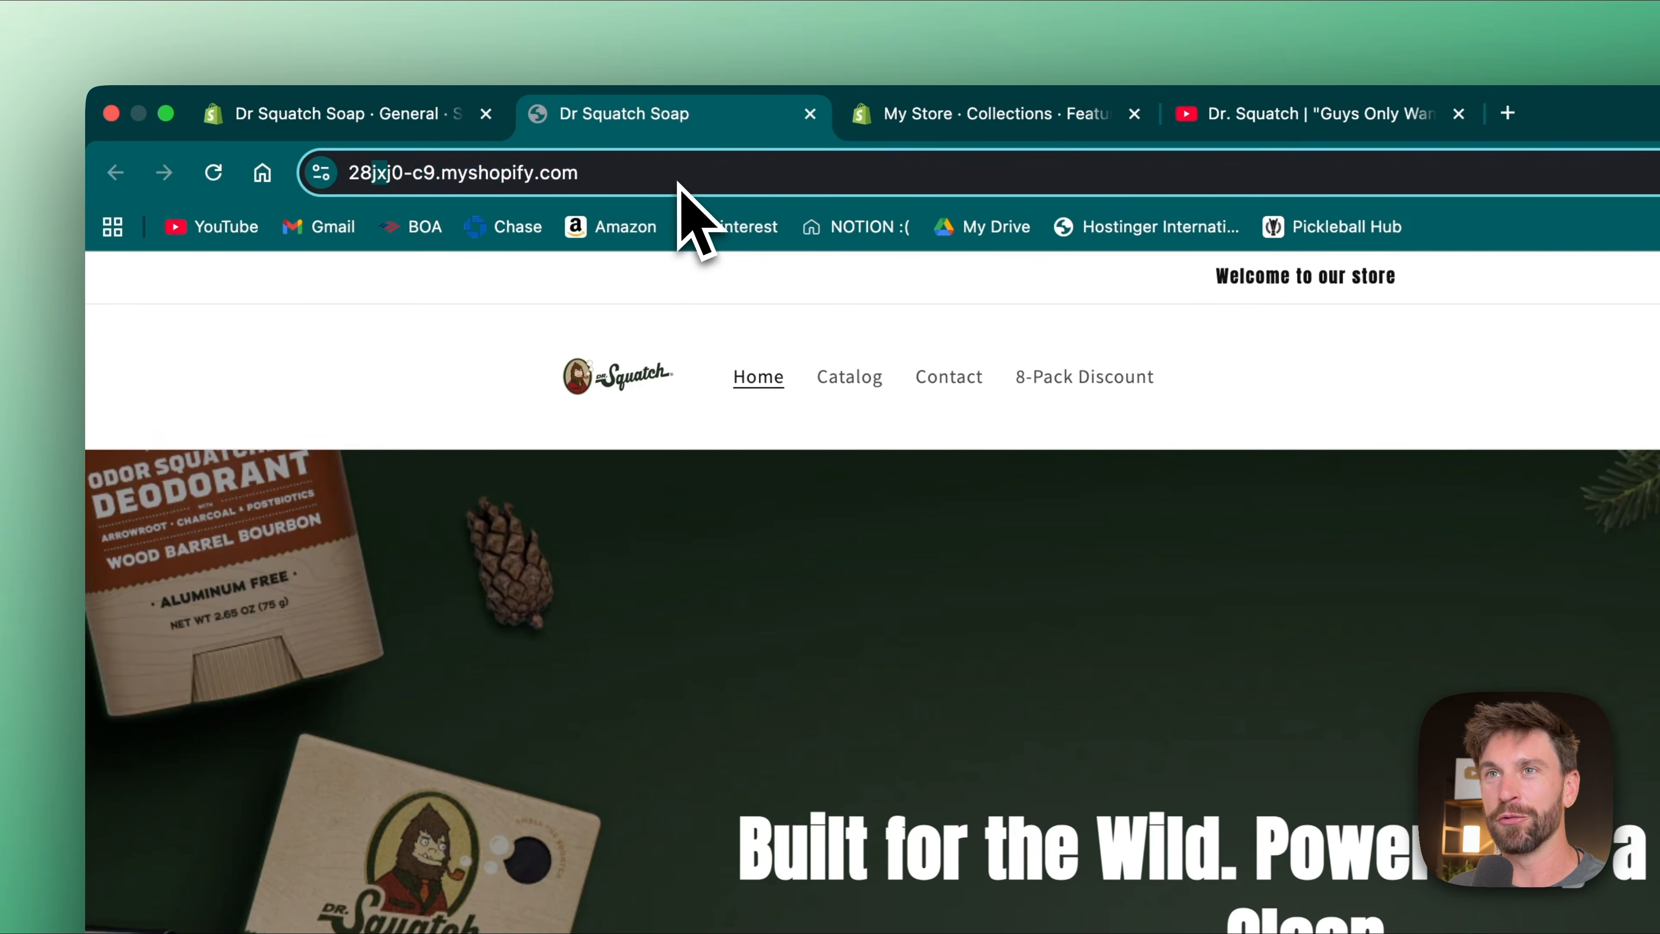
click(516, 133)
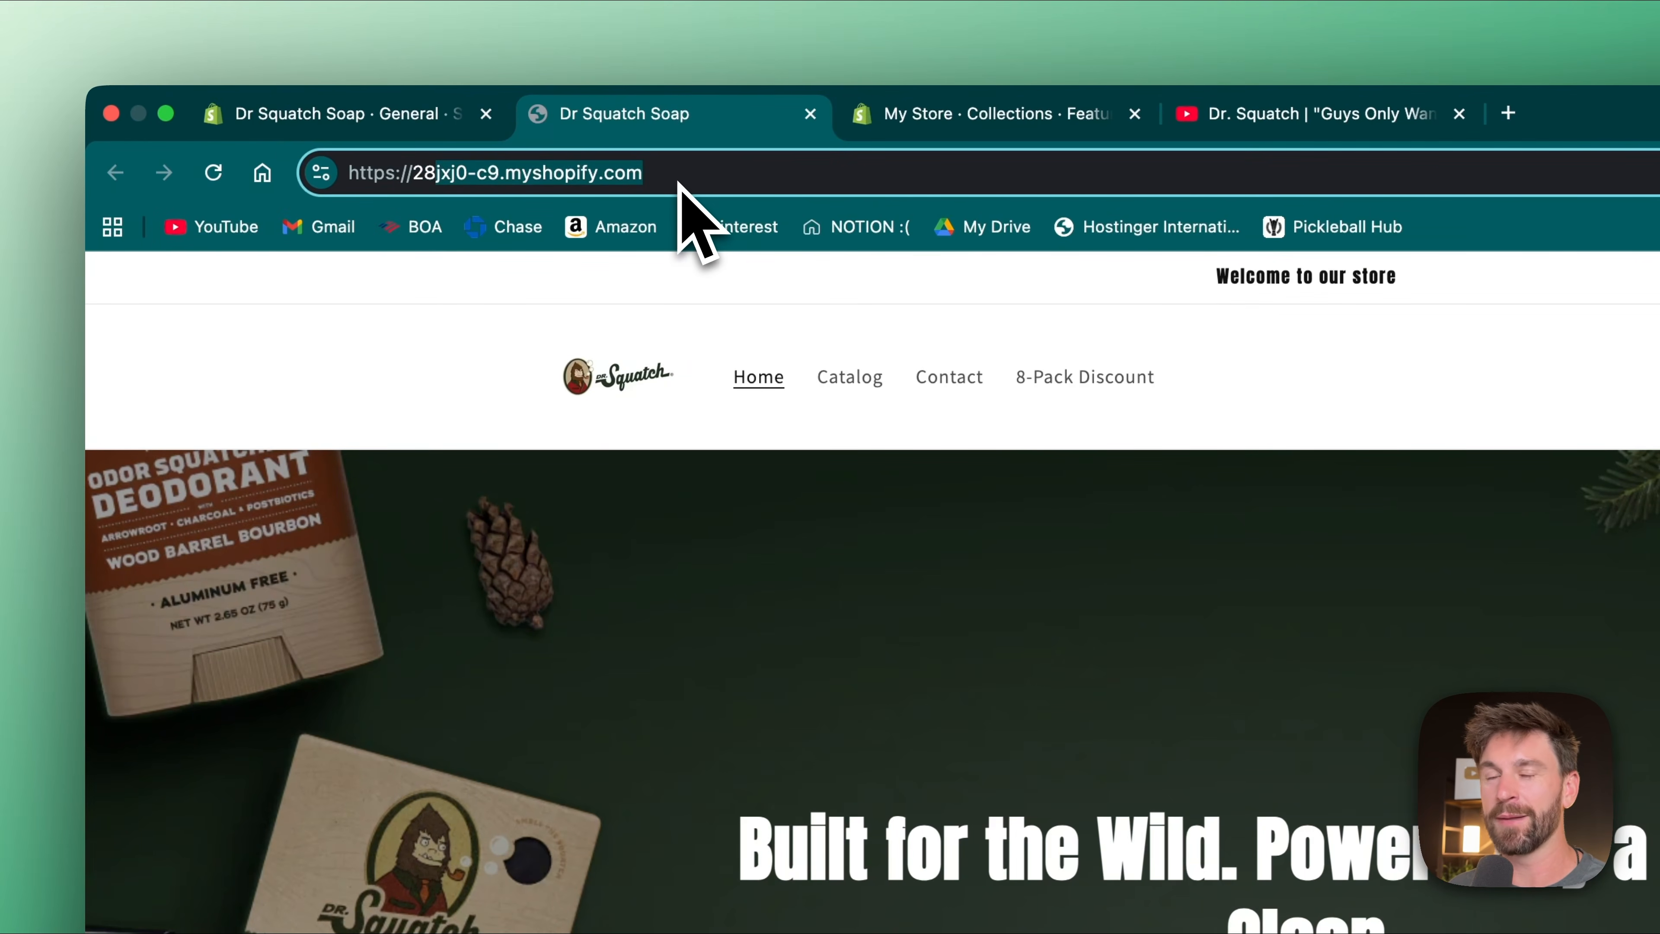
click(516, 133)
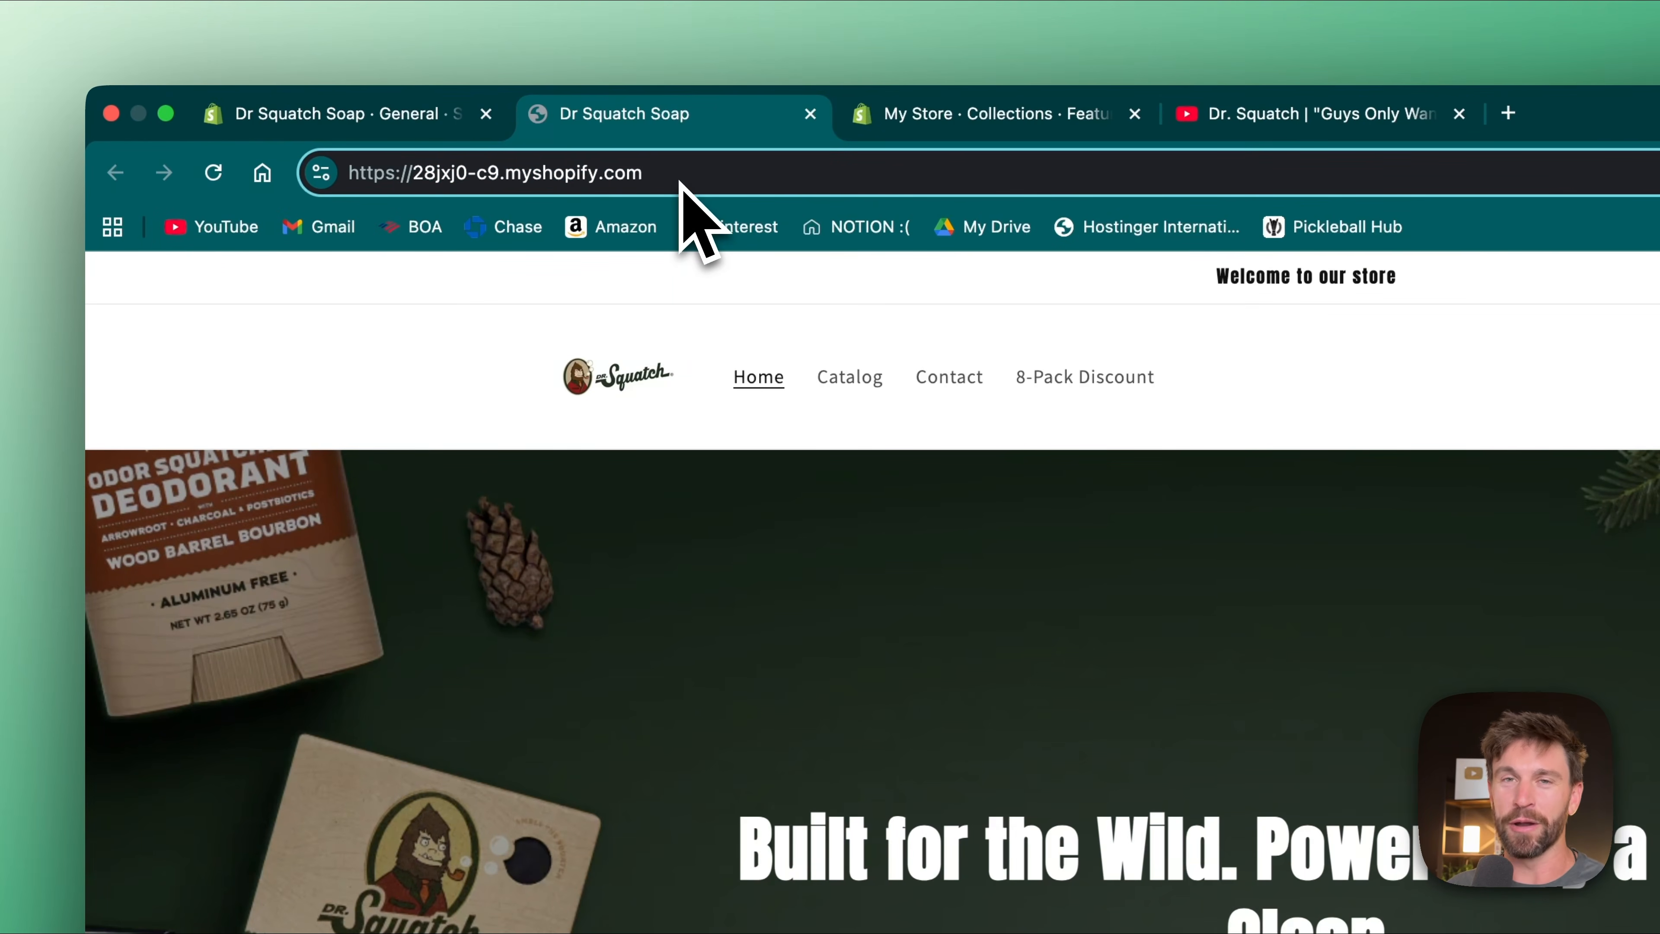